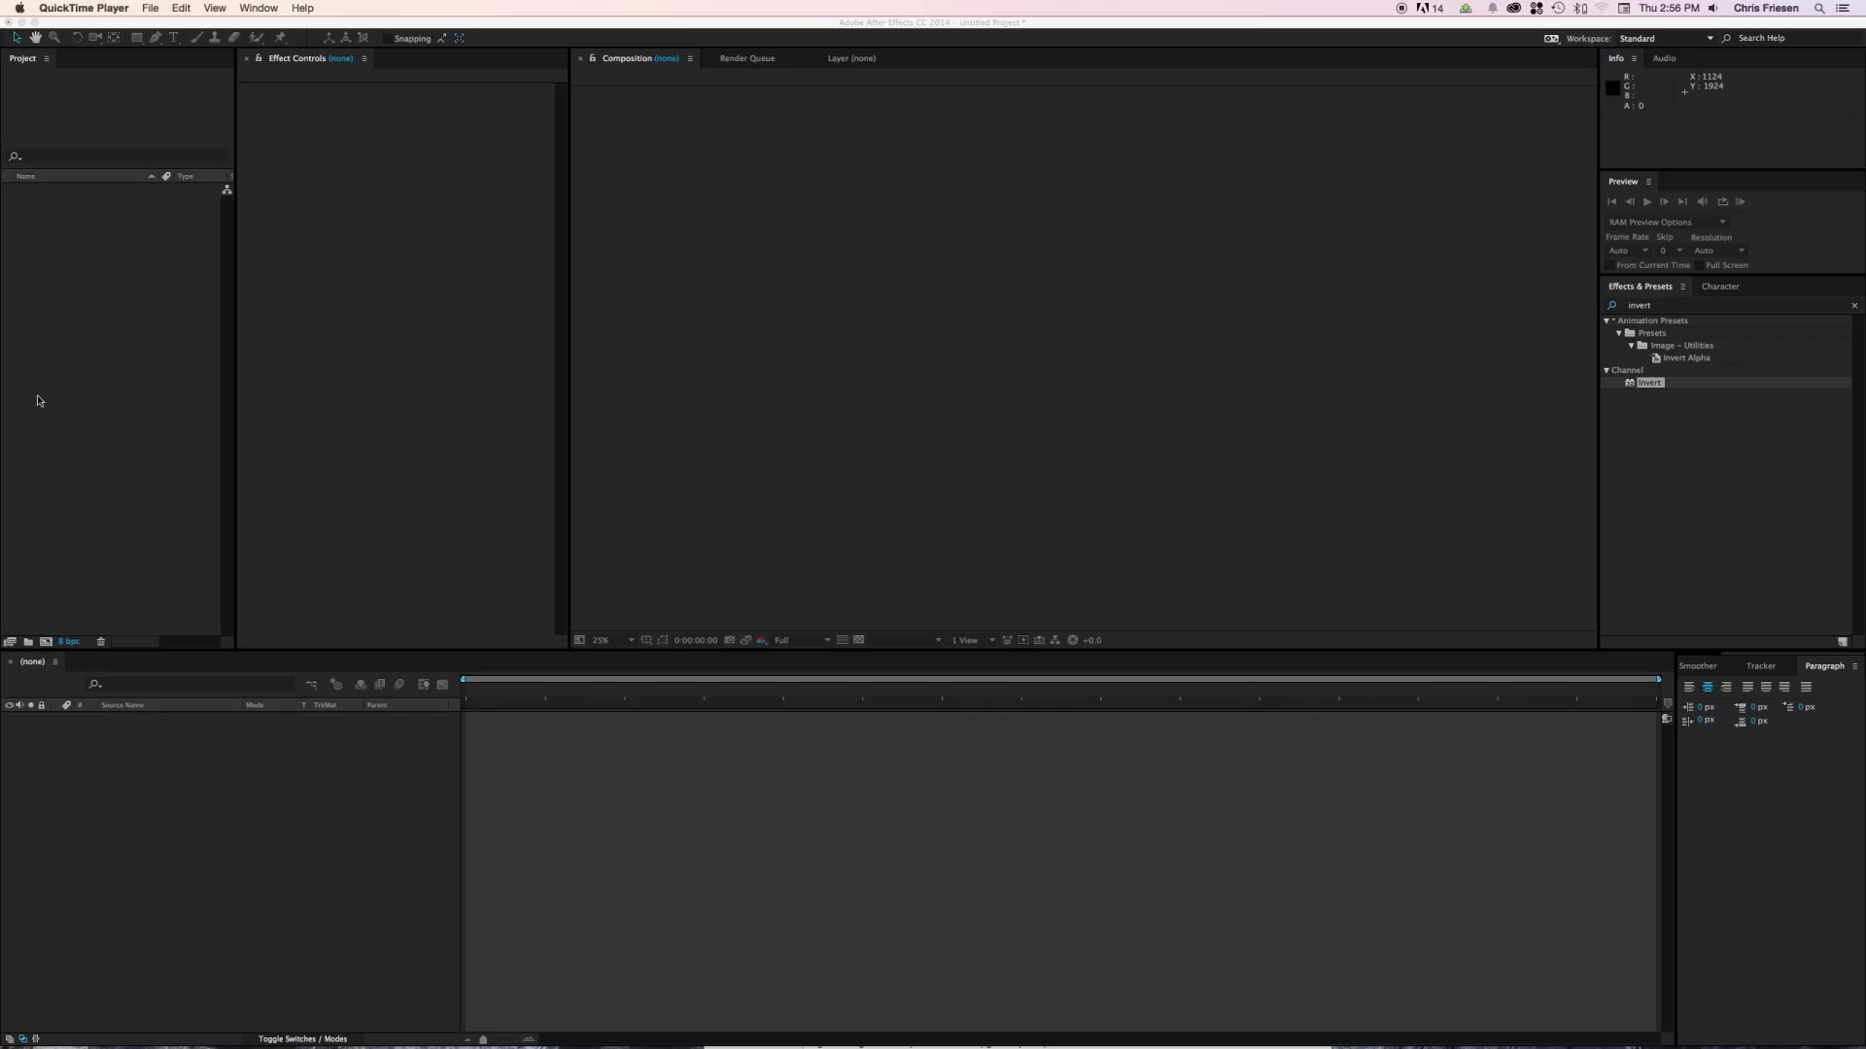
Create a composition with default settings, Comp 1.
{"action": "left_click", "coordinate": [99, 396]}
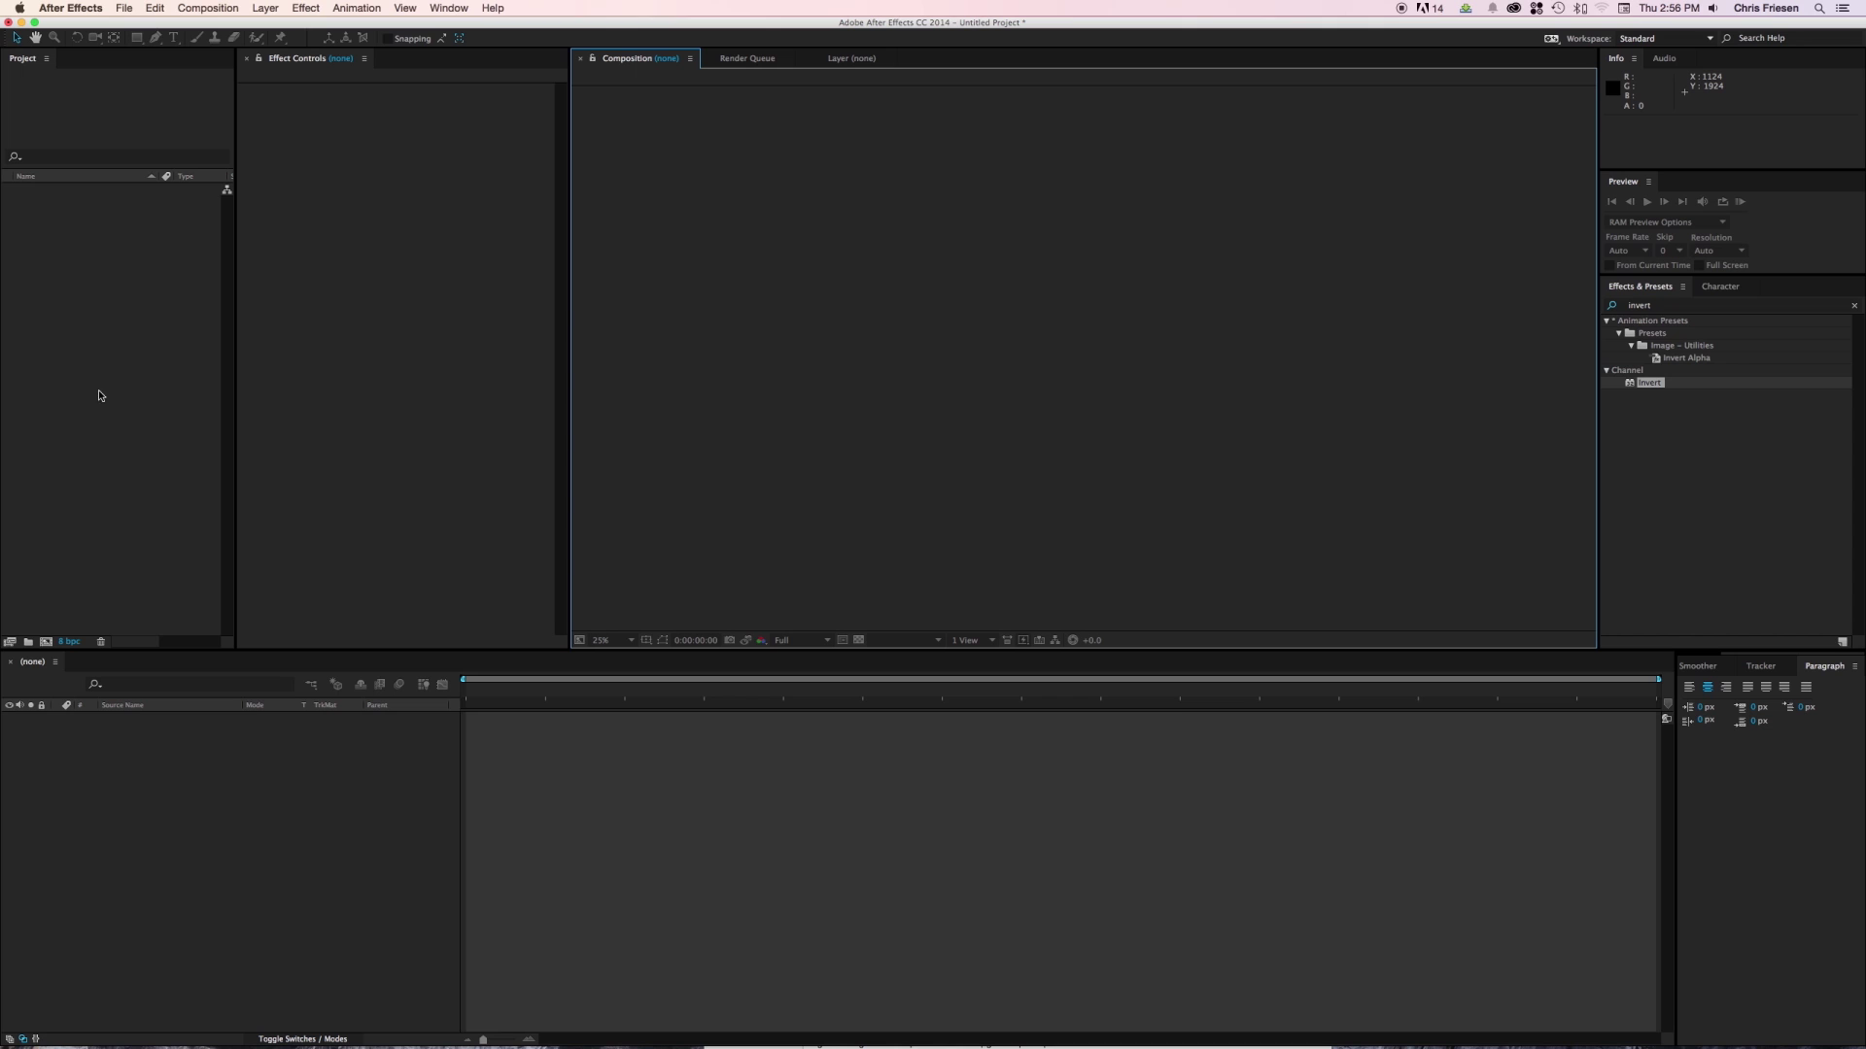
{"action": "left_click", "coordinate": [47, 642]}
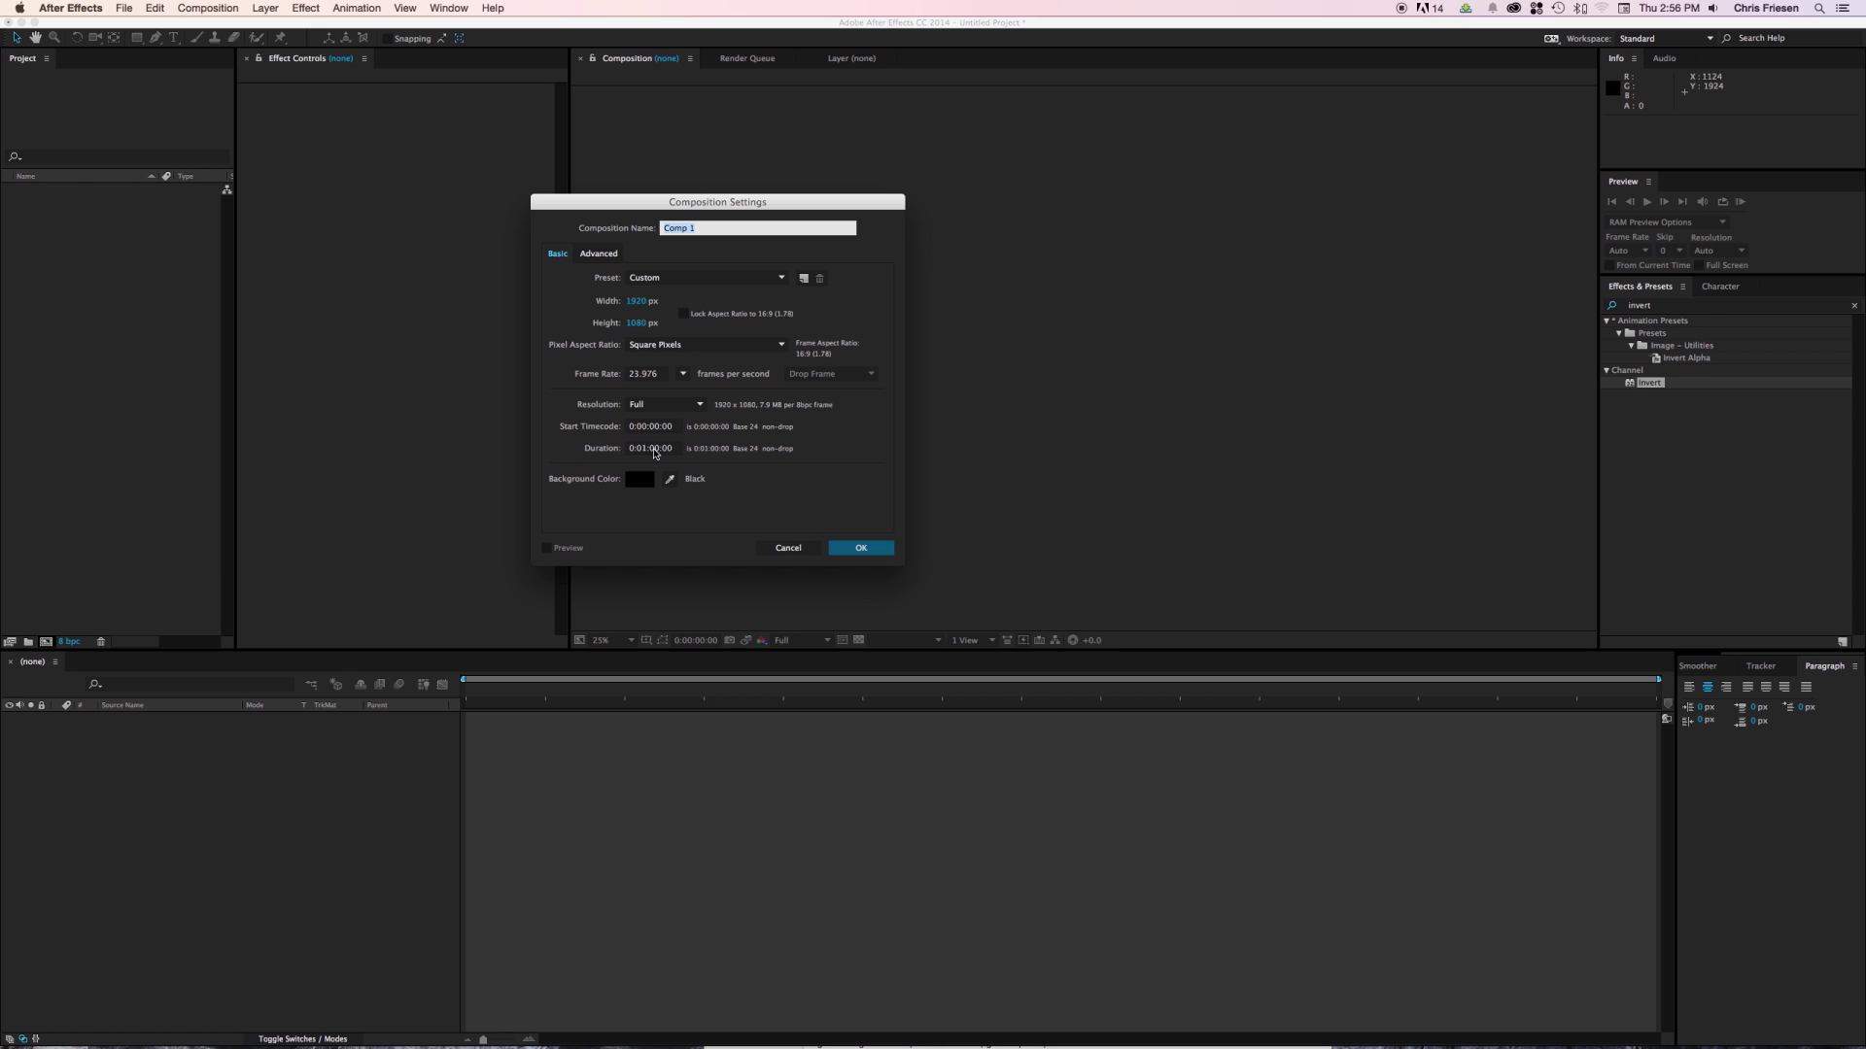
{"action": "left_click", "coordinate": [860, 547]}
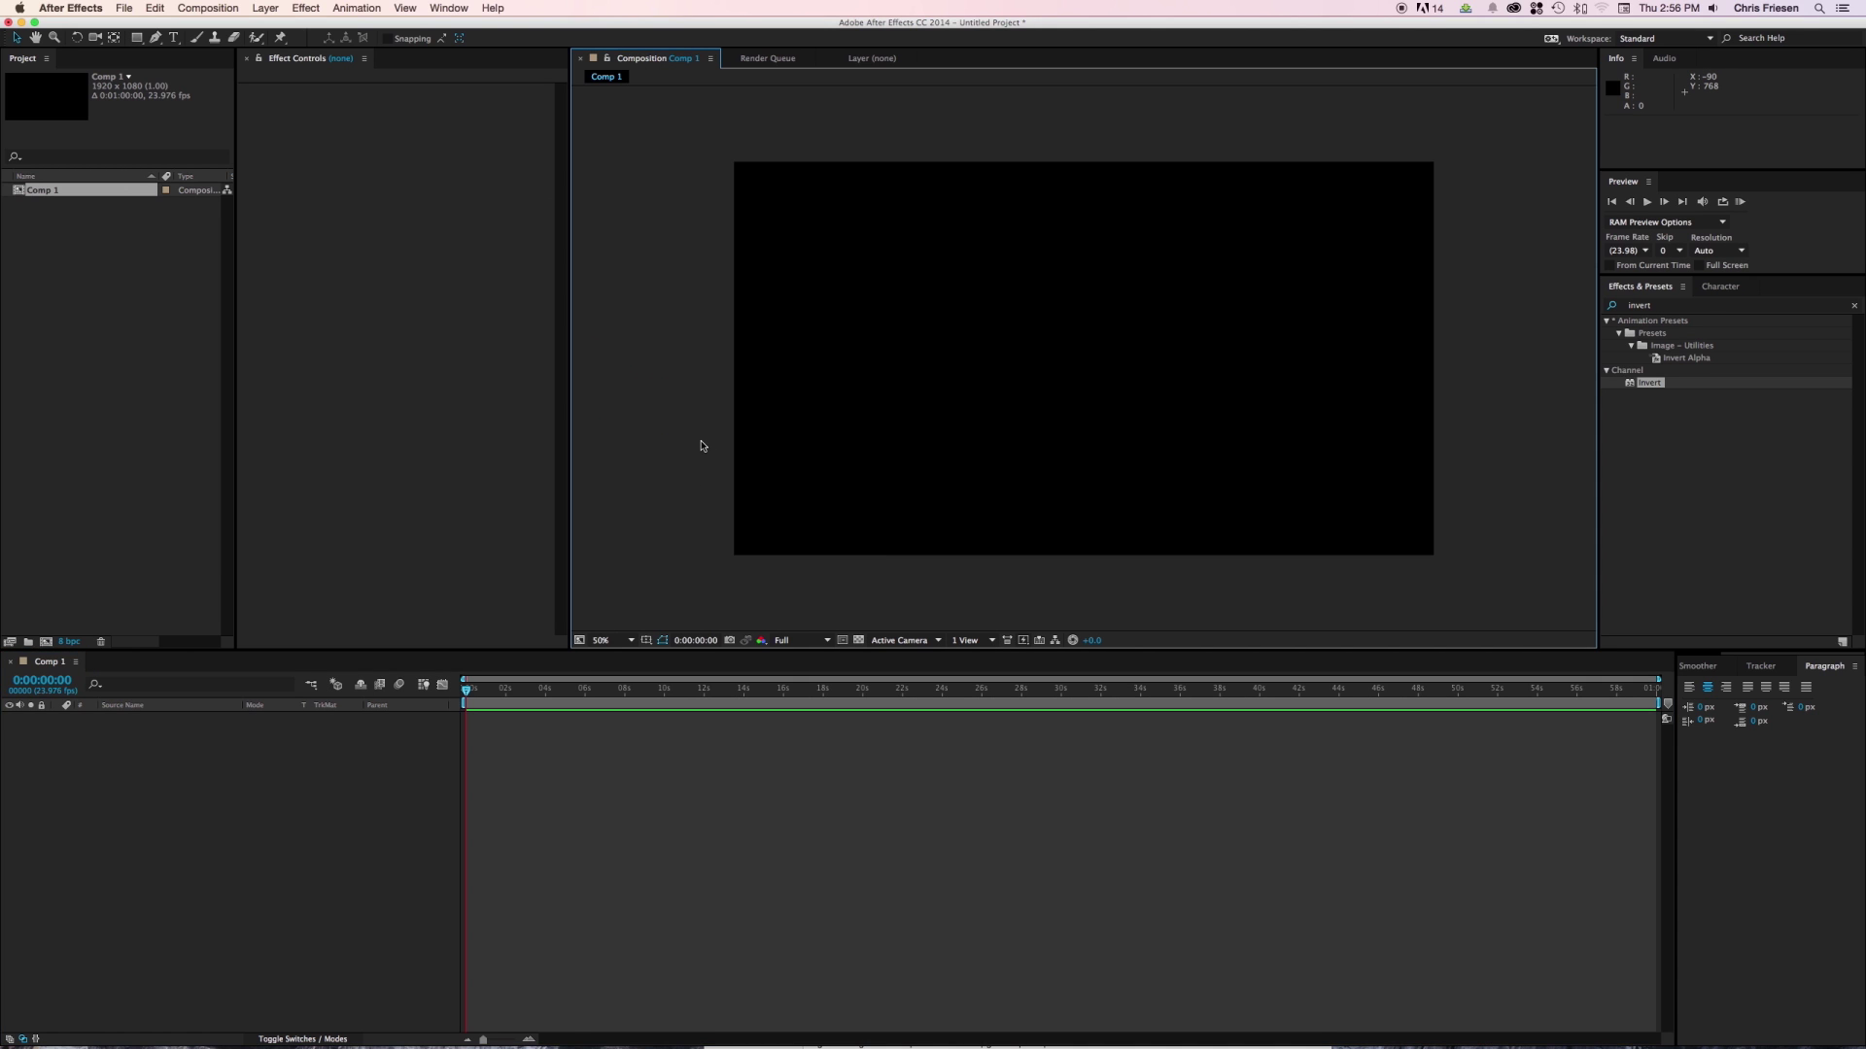
Create a second composition, 10000 x 5000 px, named Stars.
{"action": "left_click", "coordinate": [45, 643]}
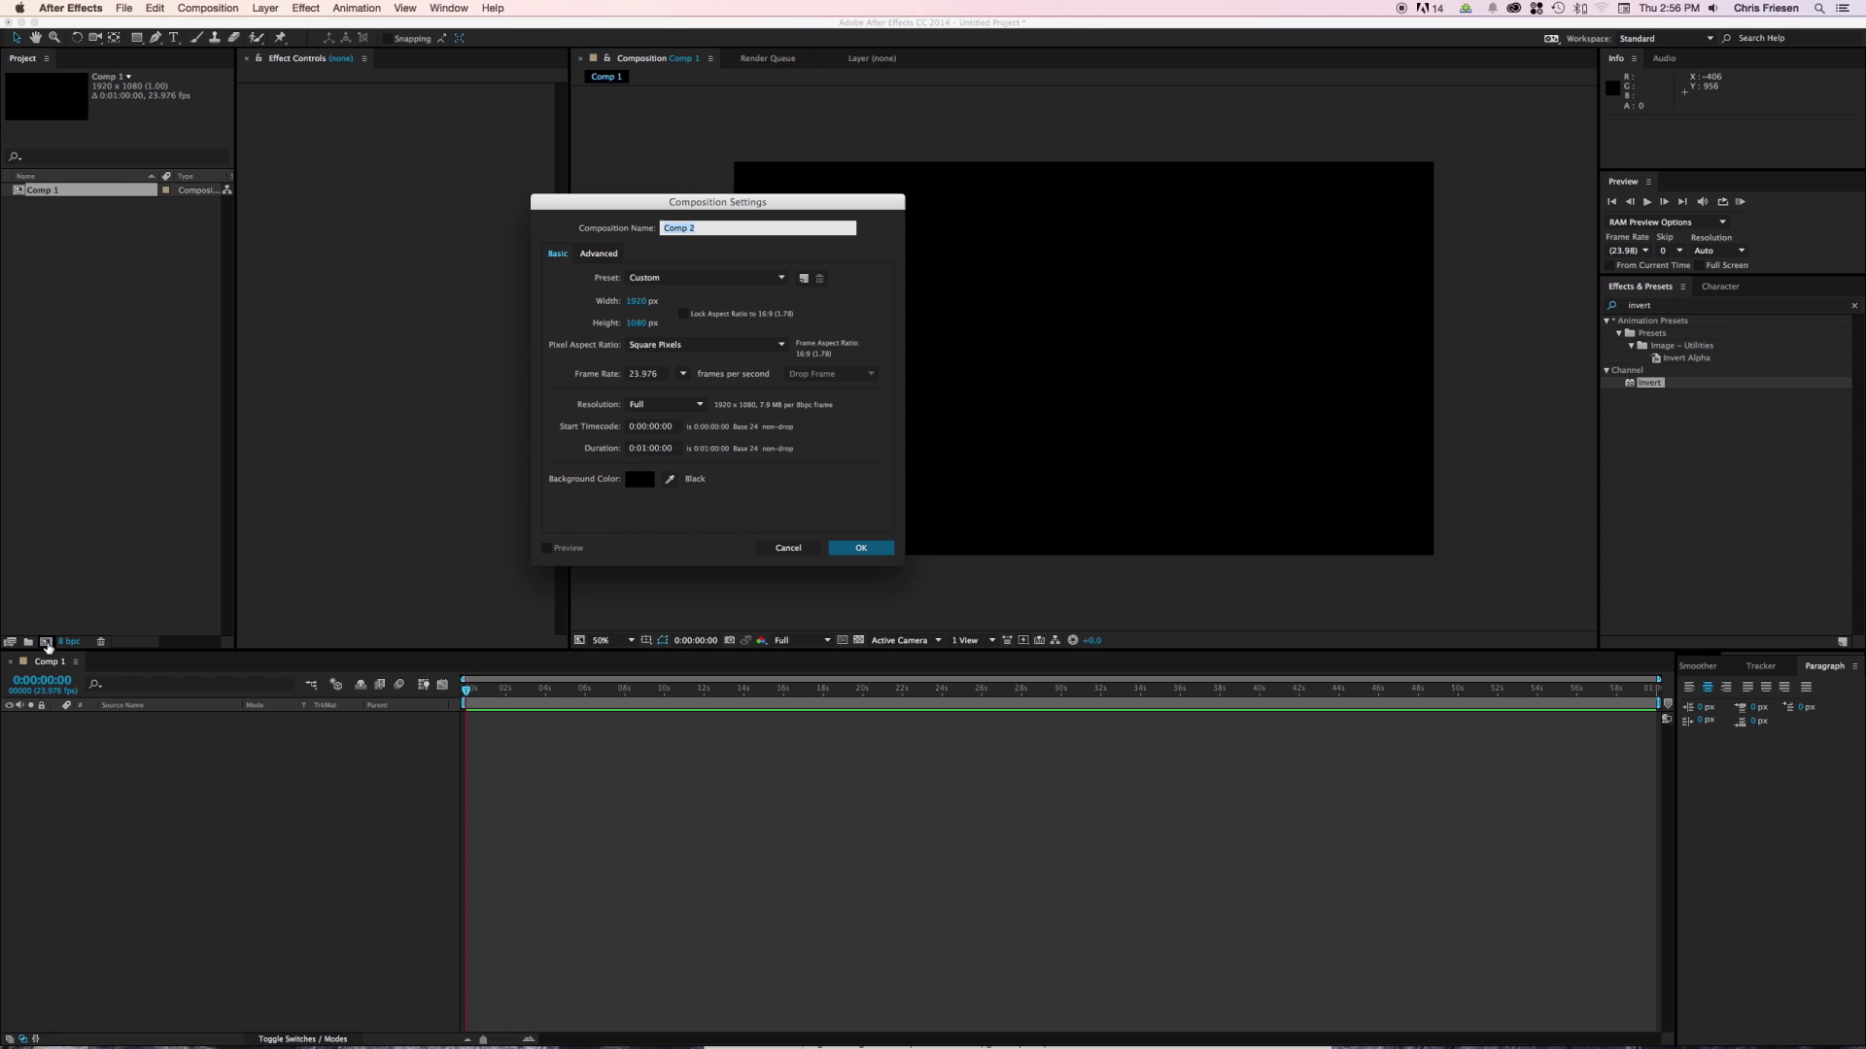
{"action": "left_click", "coordinate": [637, 302]}
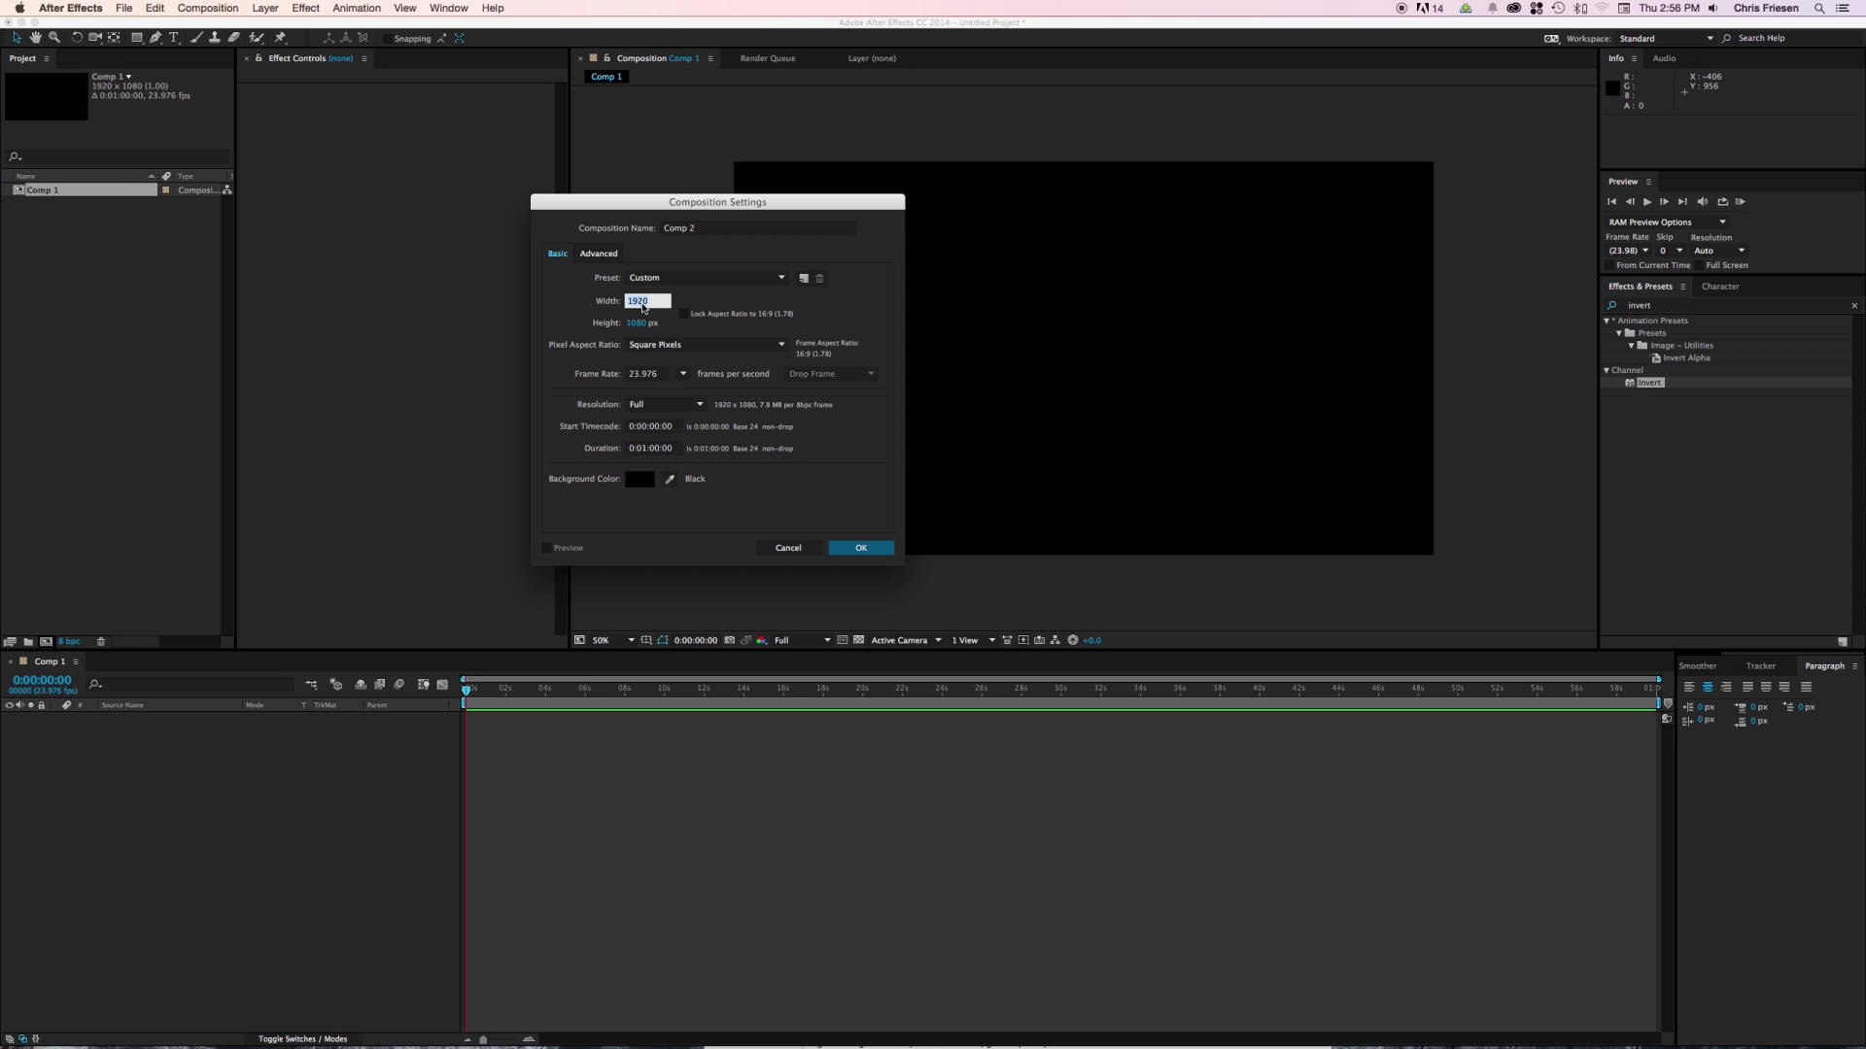
{"action": "type", "text": "4"}
{"action": "type", "text": "000"}
{"action": "left_click", "coordinate": [638, 324]}
{"action": "type", "text": "5000"}
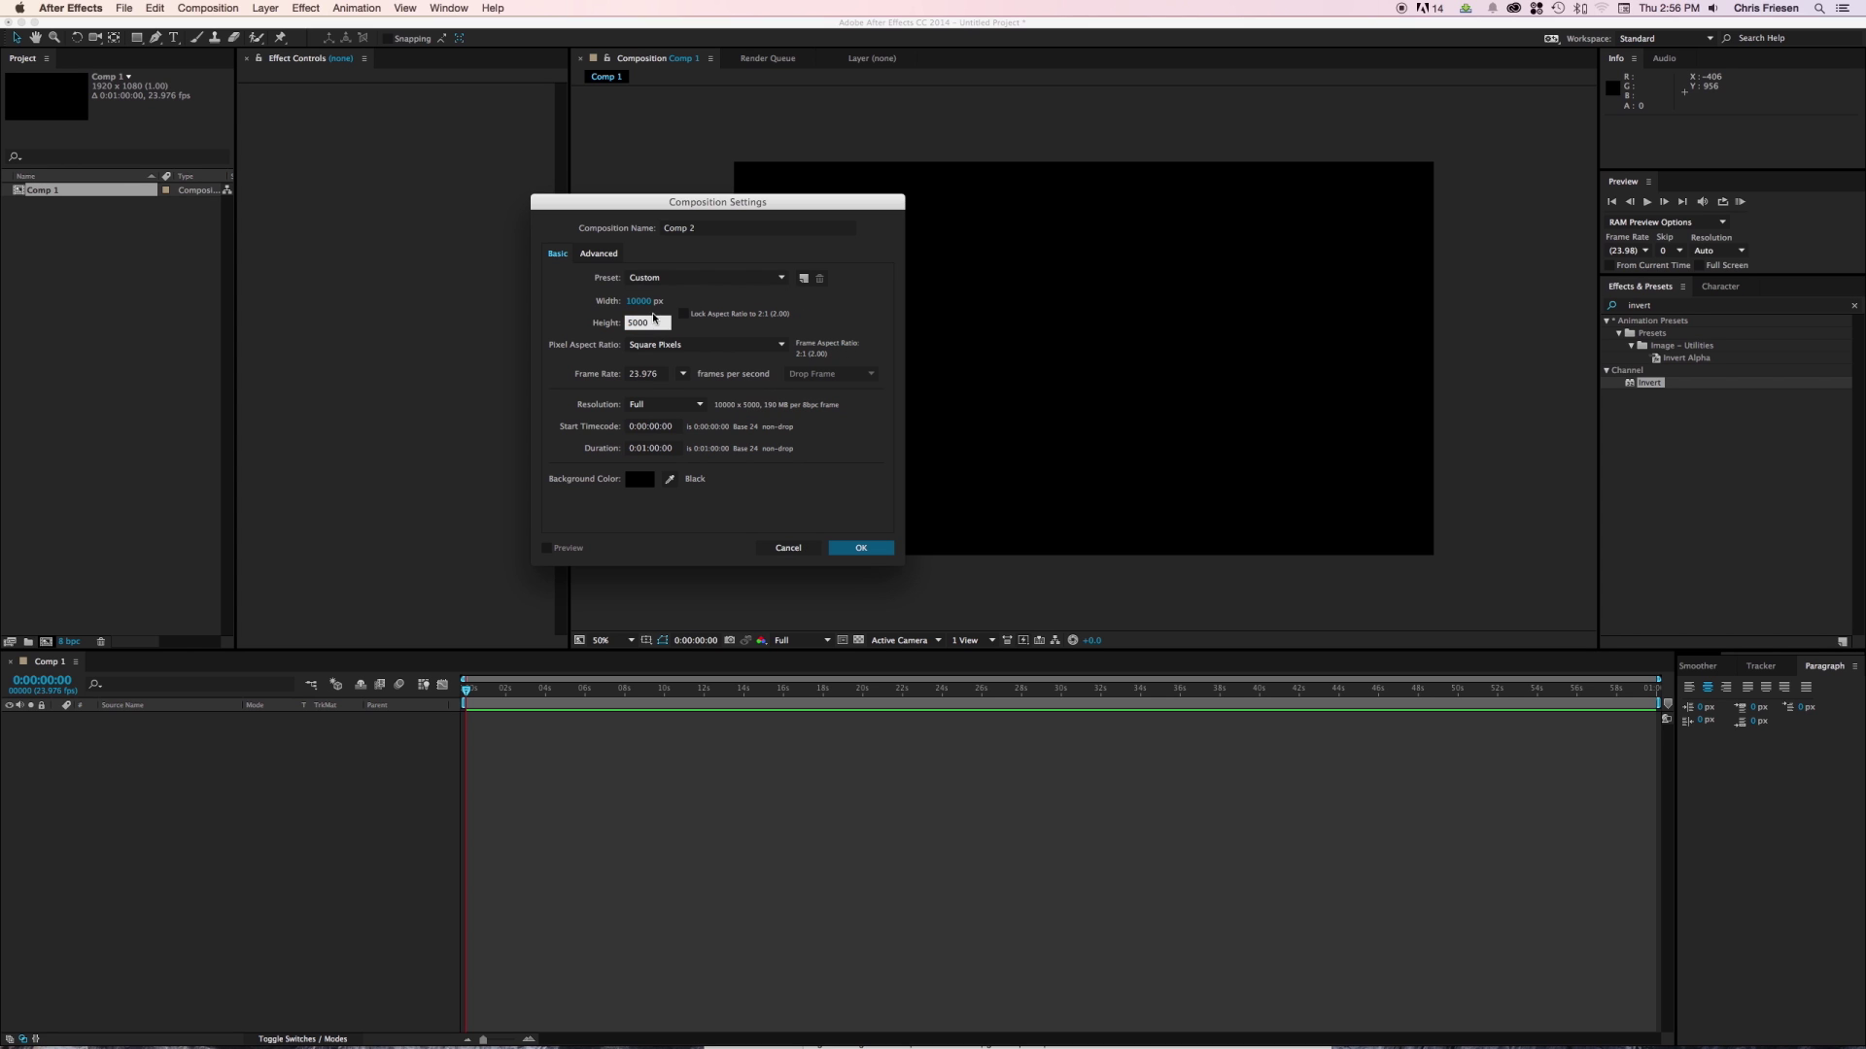
{"action": "key", "text": "Return"}
{"action": "left_click", "coordinate": [711, 233]}
{"action": "type", "text": "Stars"}
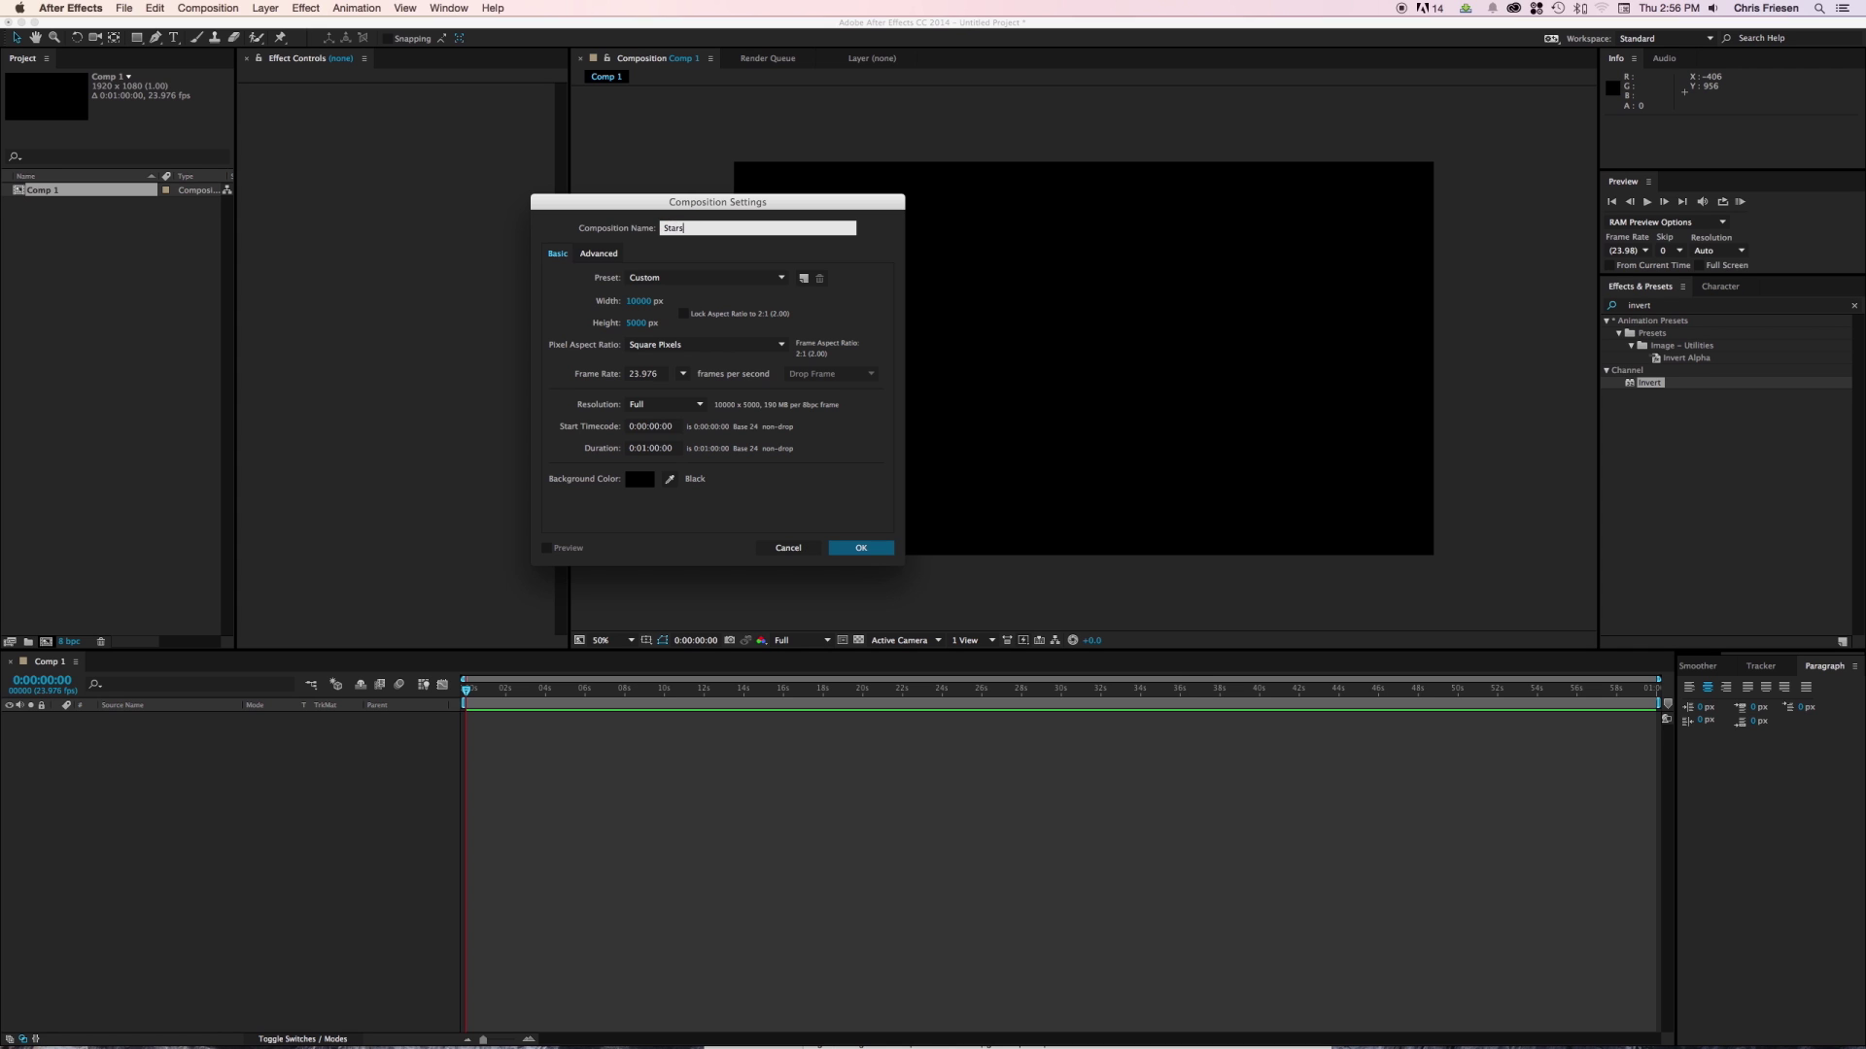
{"action": "key", "text": "Return"}
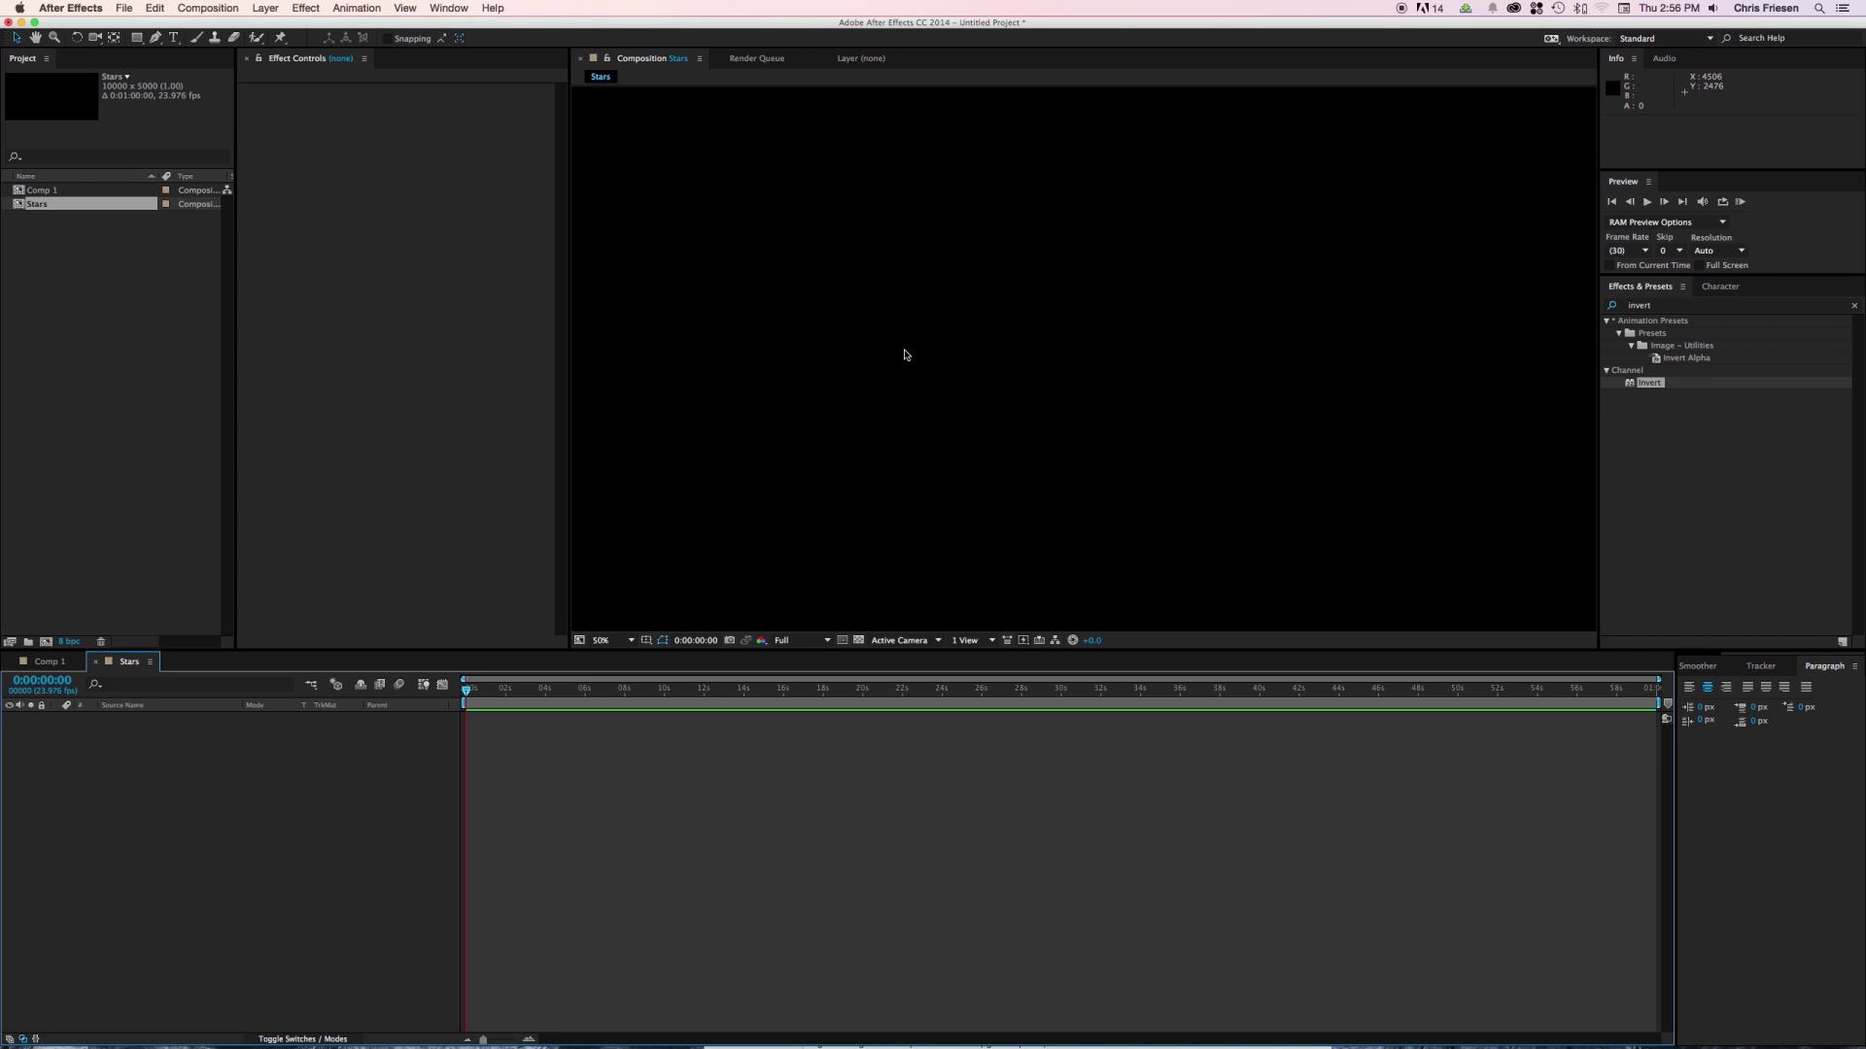
Fit the Stars comp in view and add a solid layer named Stars.
{"action": "key", "text": "comma"}
{"action": "key", "text": "comma"}
{"action": "key", "text": "comma"}
{"action": "key", "text": "comma"}
{"action": "key", "text": "period"}
{"action": "key", "text": "period"}
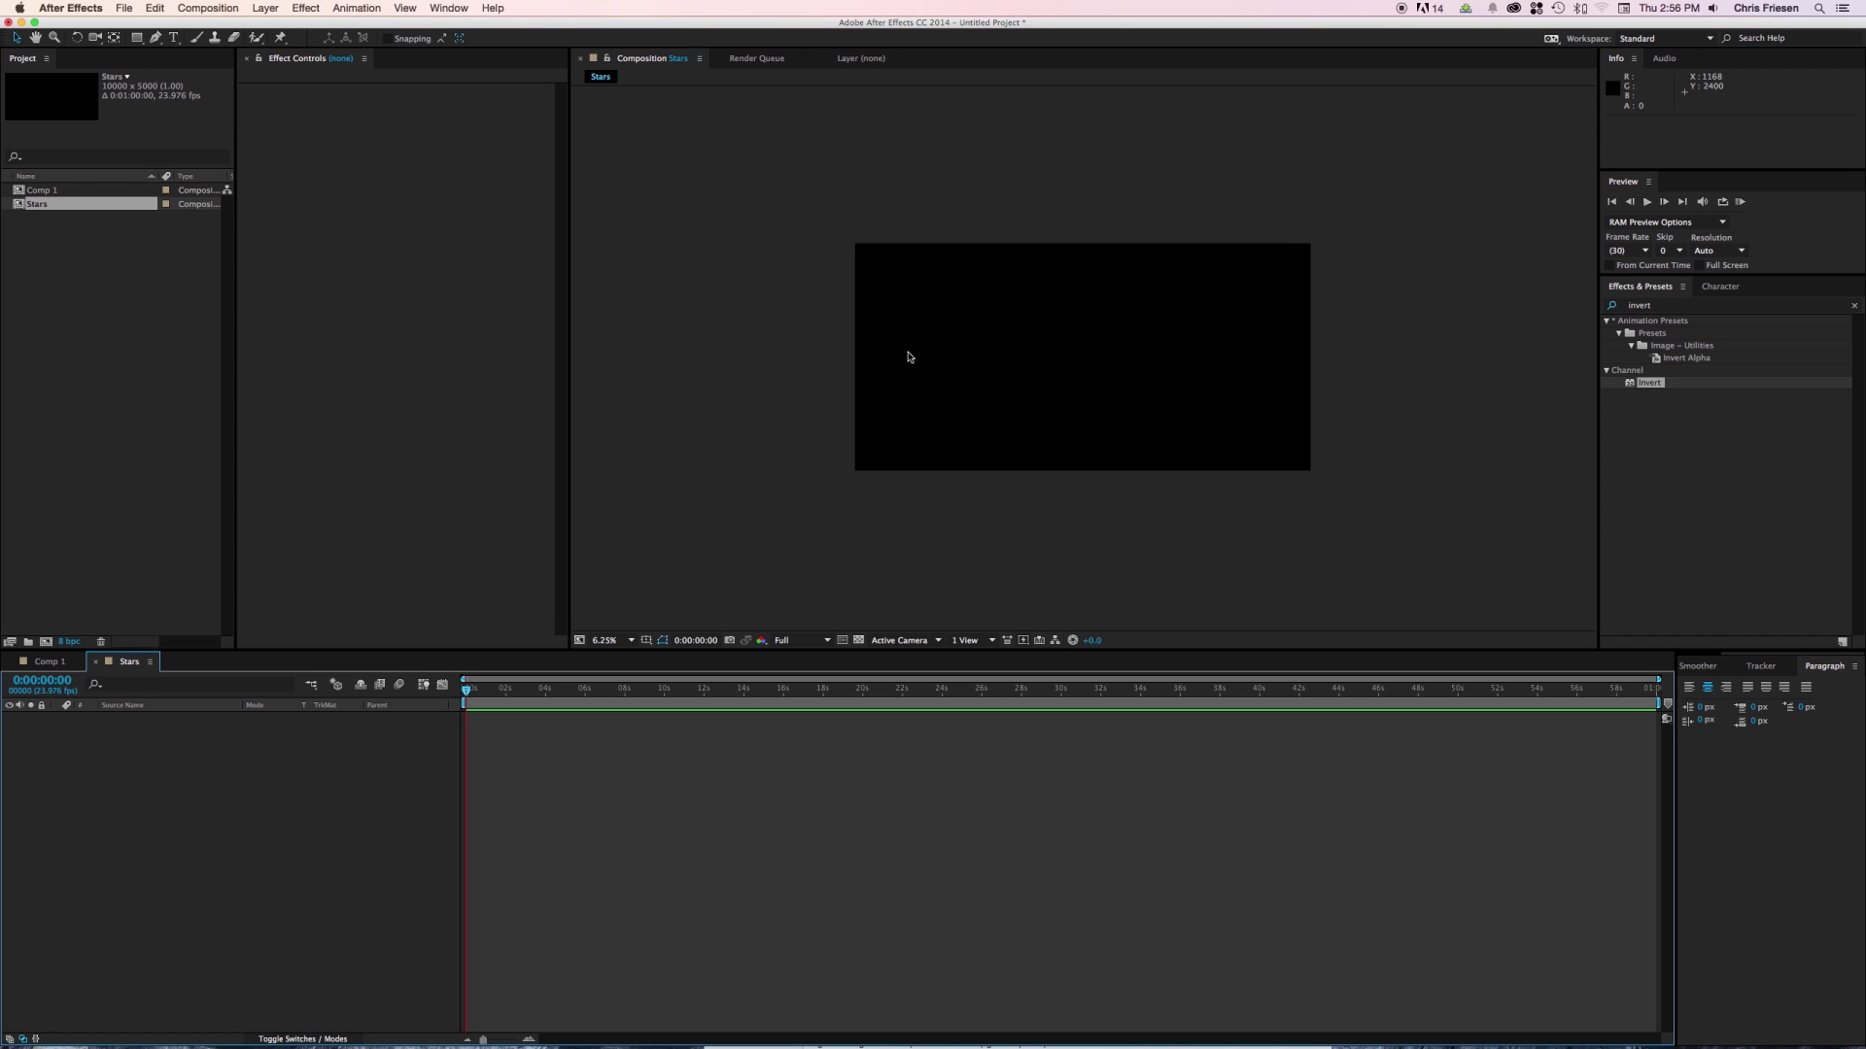
{"action": "key", "text": "super+y"}
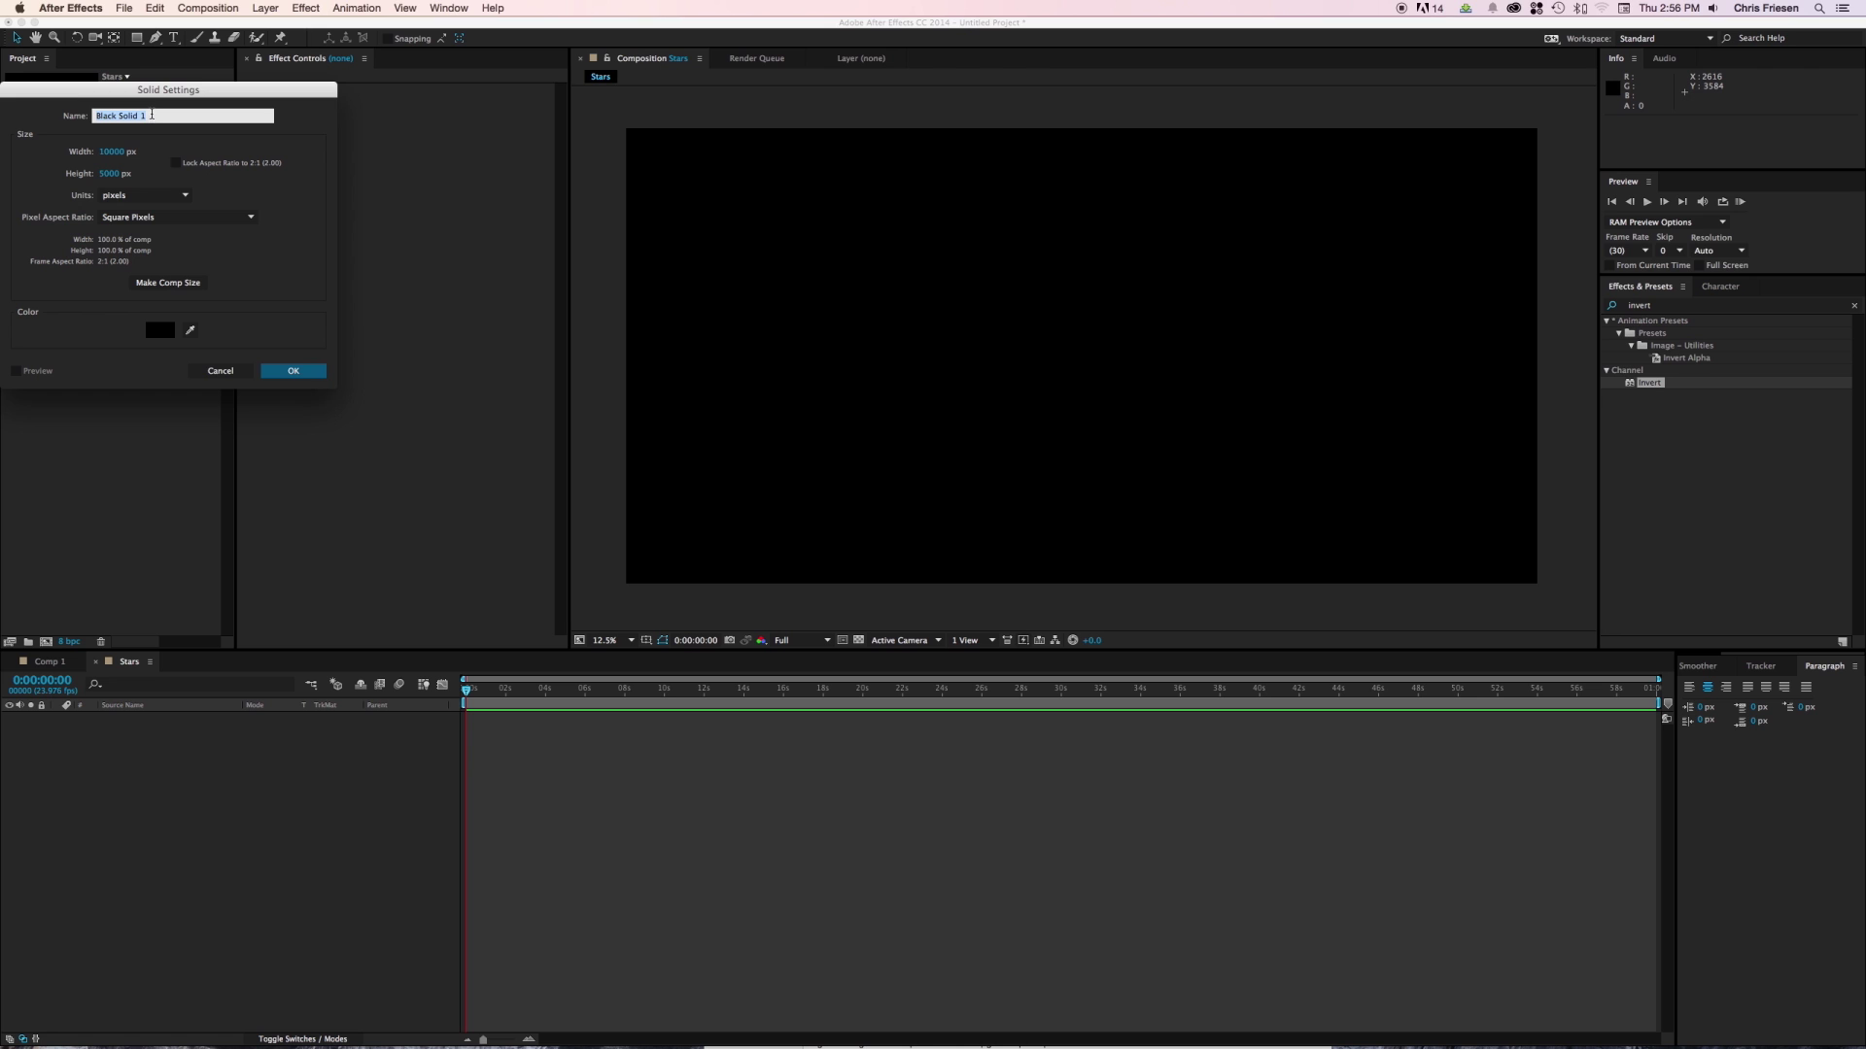
{"action": "type", "text": "Stars"}
{"action": "key", "text": "Return"}
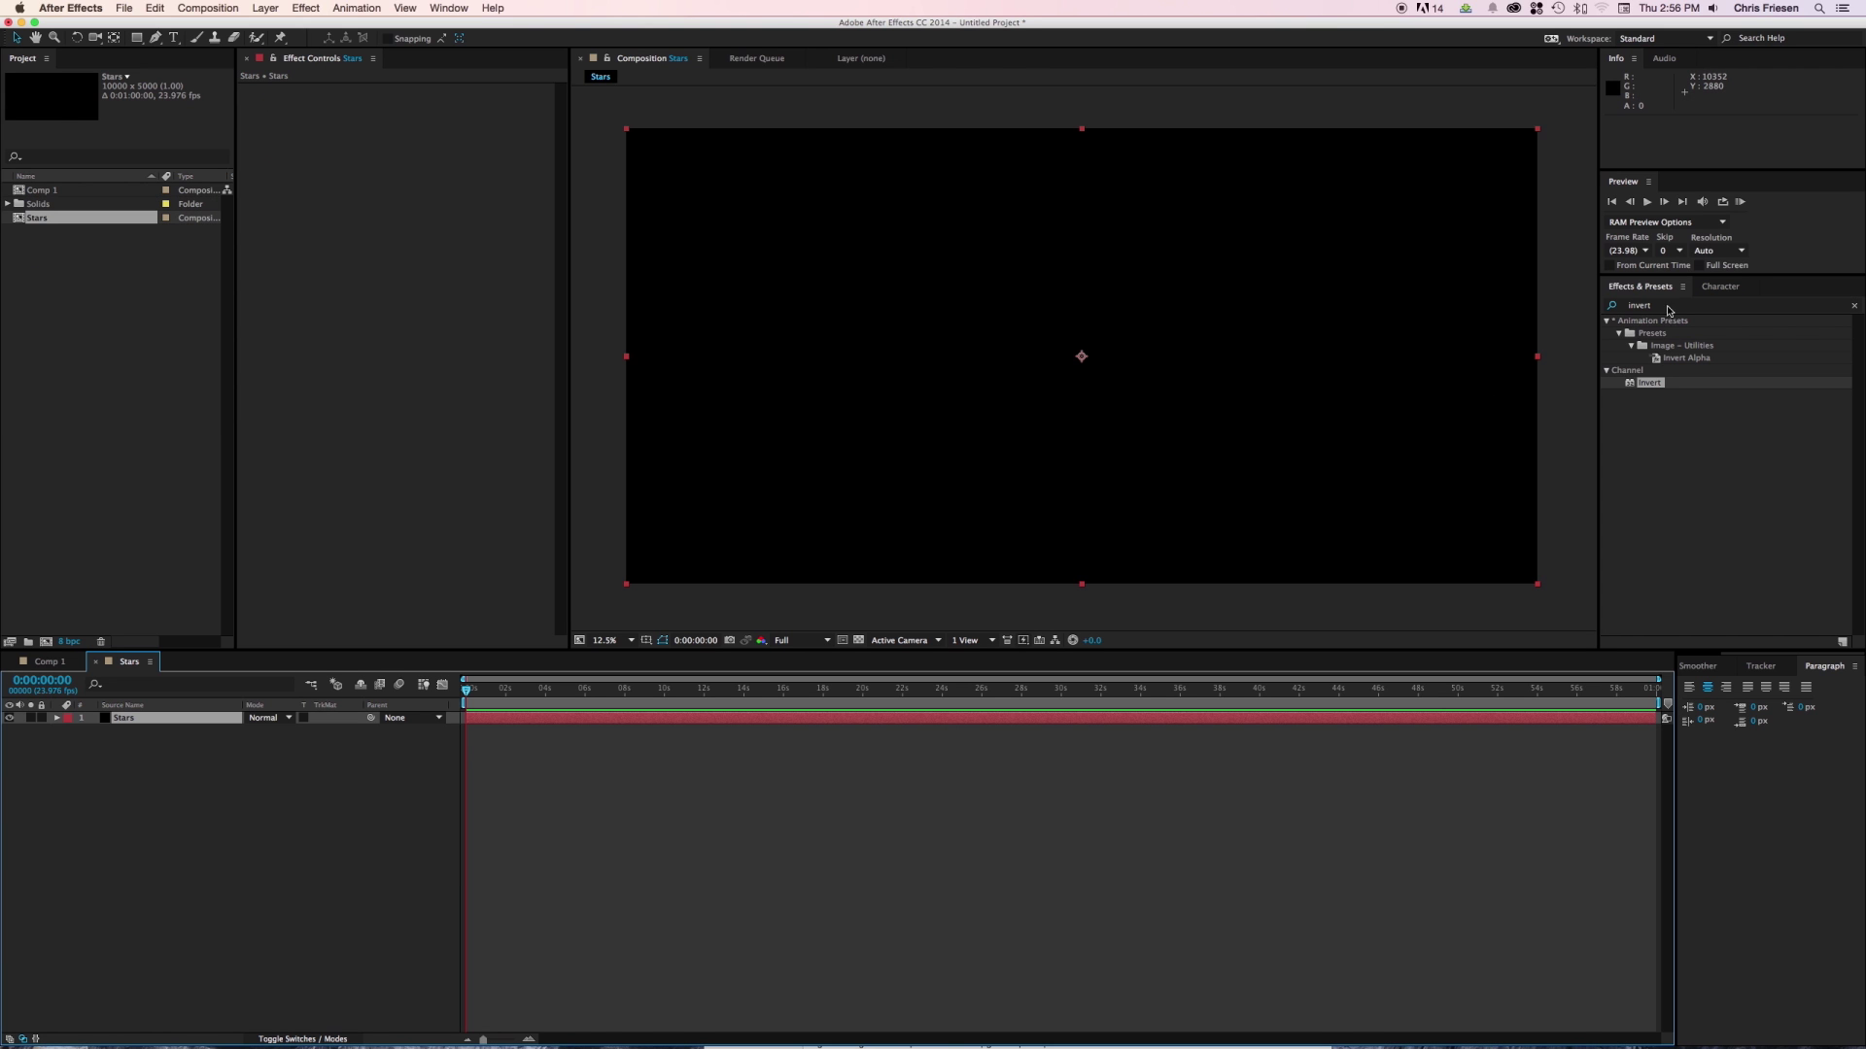
Apply Fractal Noise to the Stars solid with a Transform Scale of 3.
{"action": "key", "text": "super+5"}
{"action": "type", "text": "fractal"}
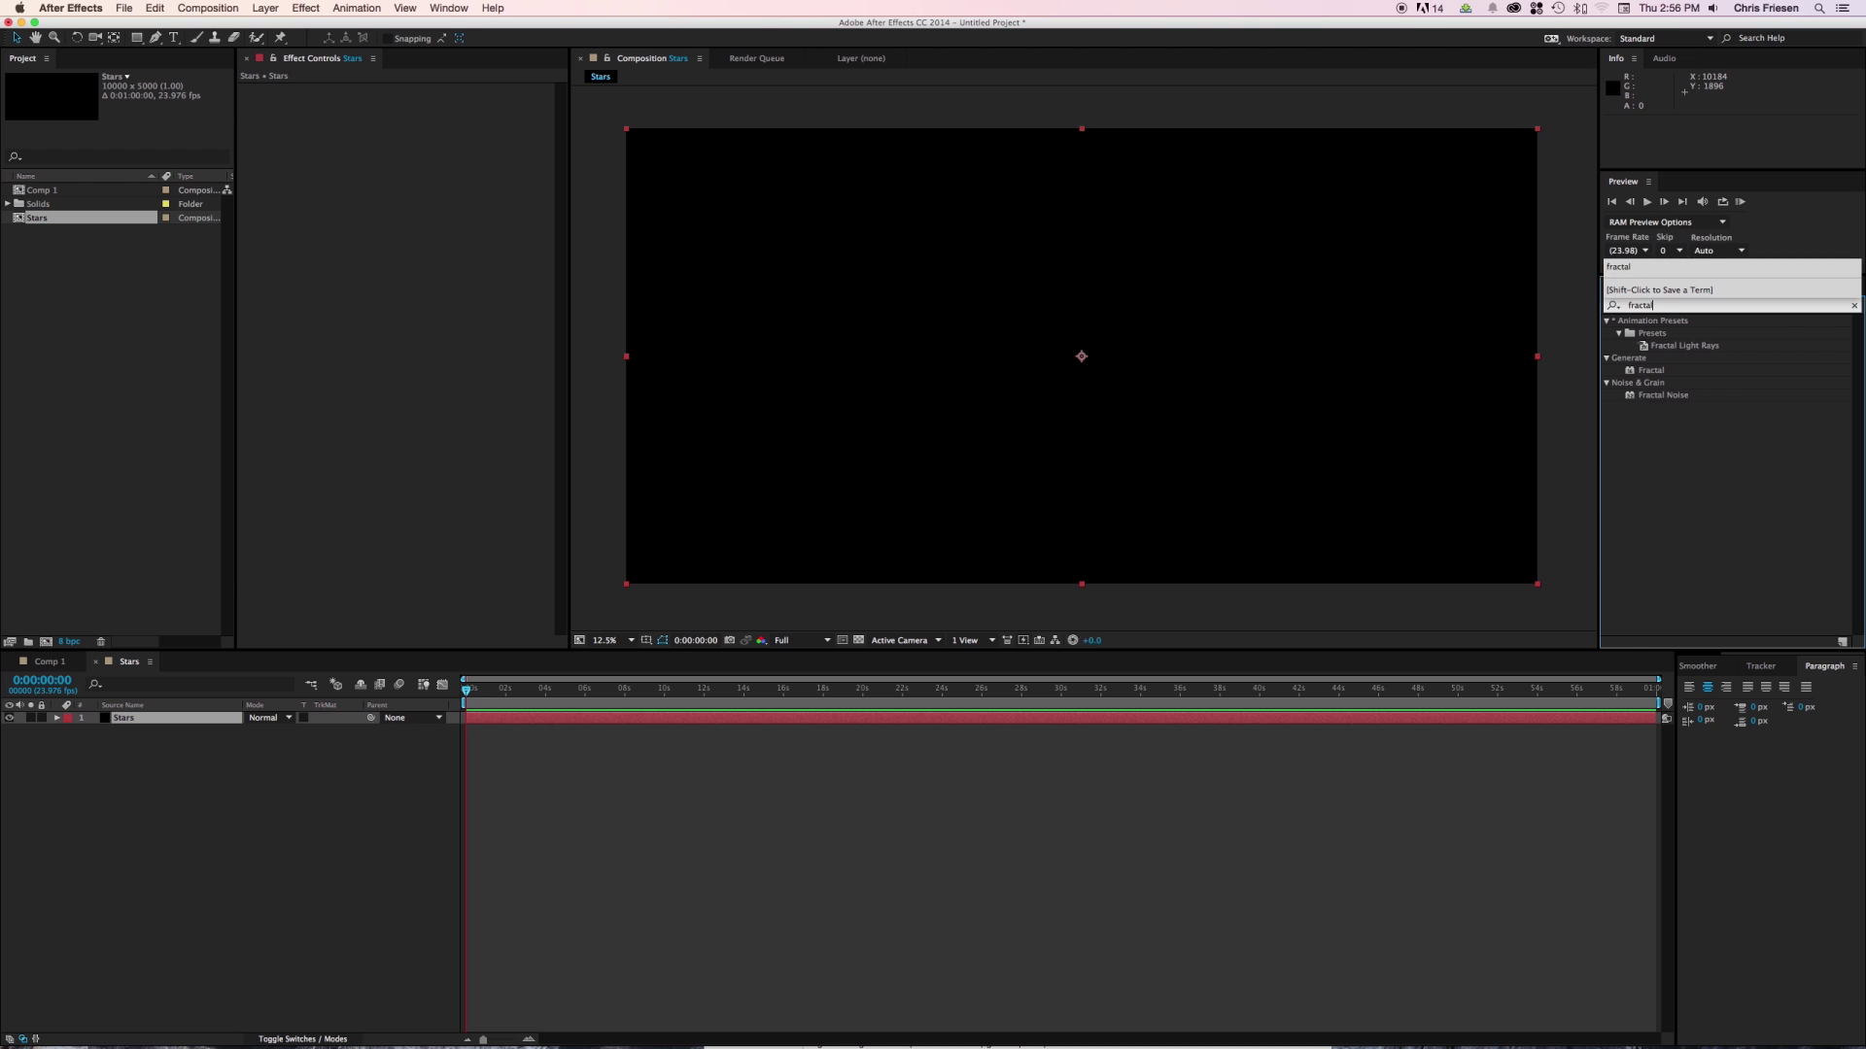
{"action": "double_click", "coordinate": [1647, 396]}
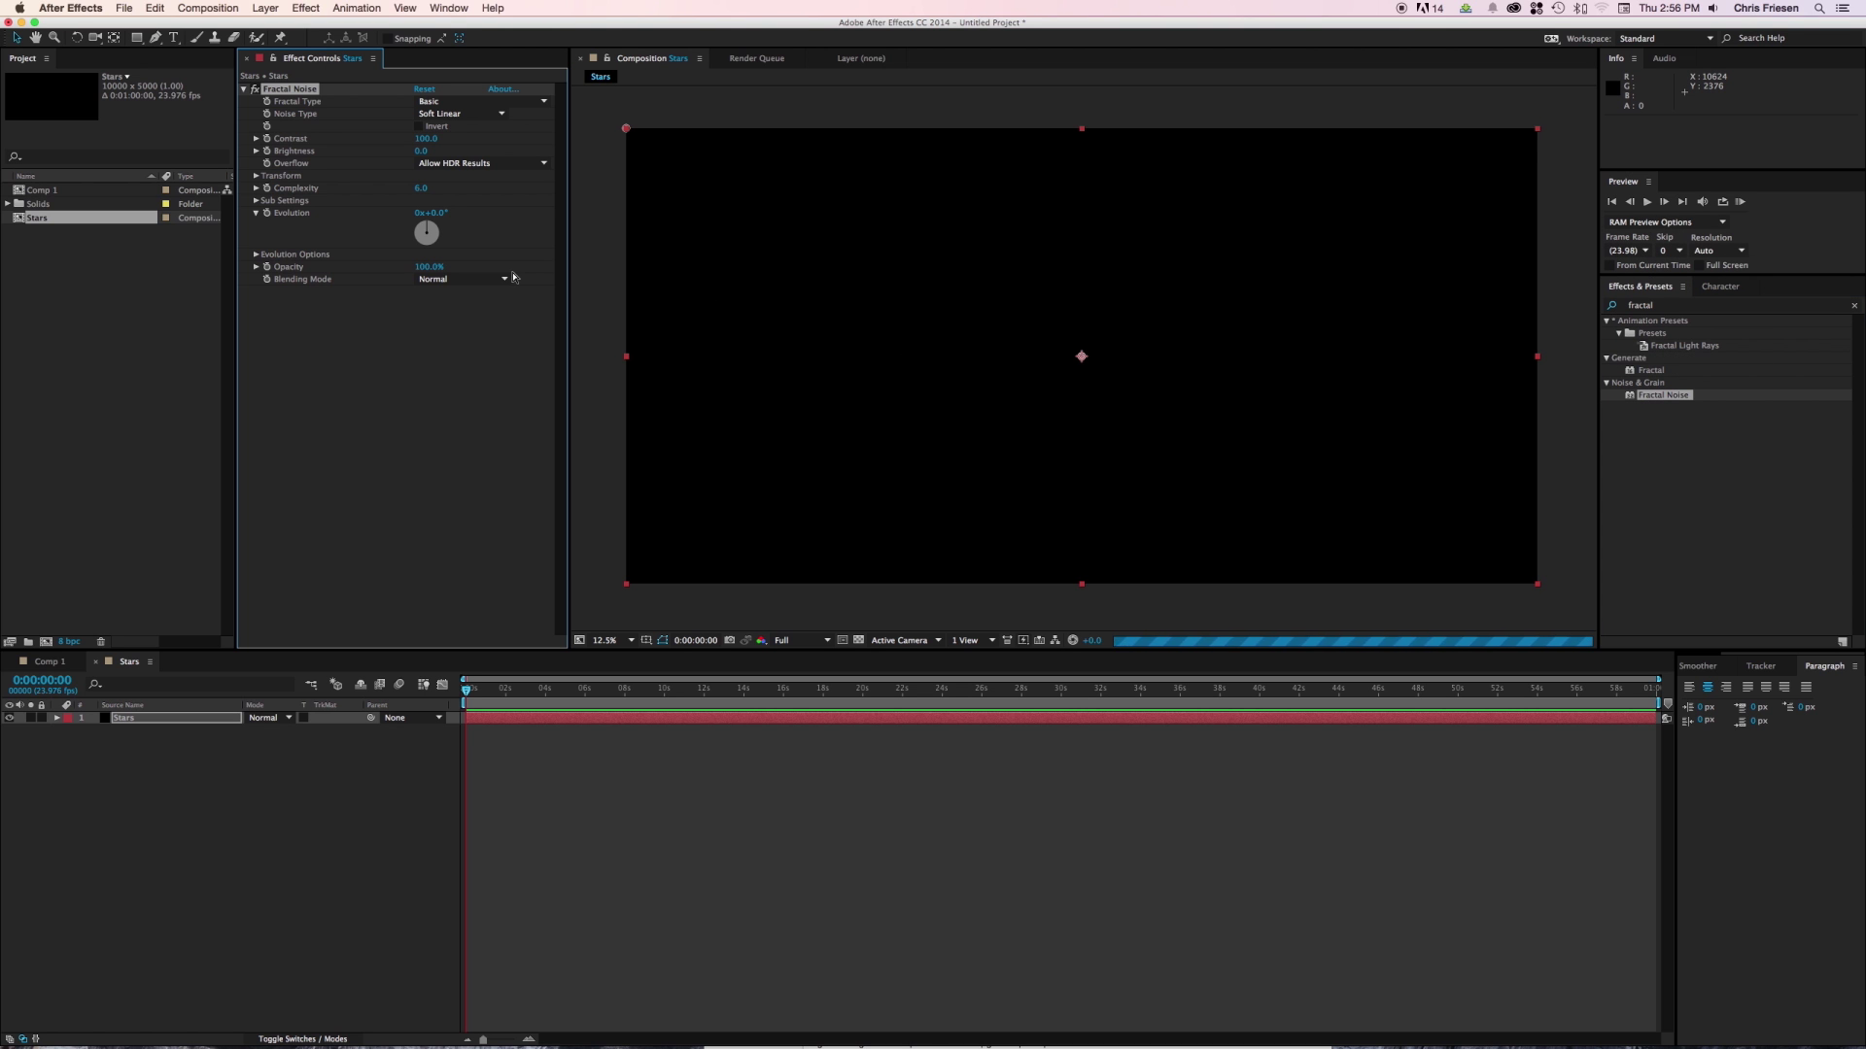
{"action": "left_click", "coordinate": [257, 176]}
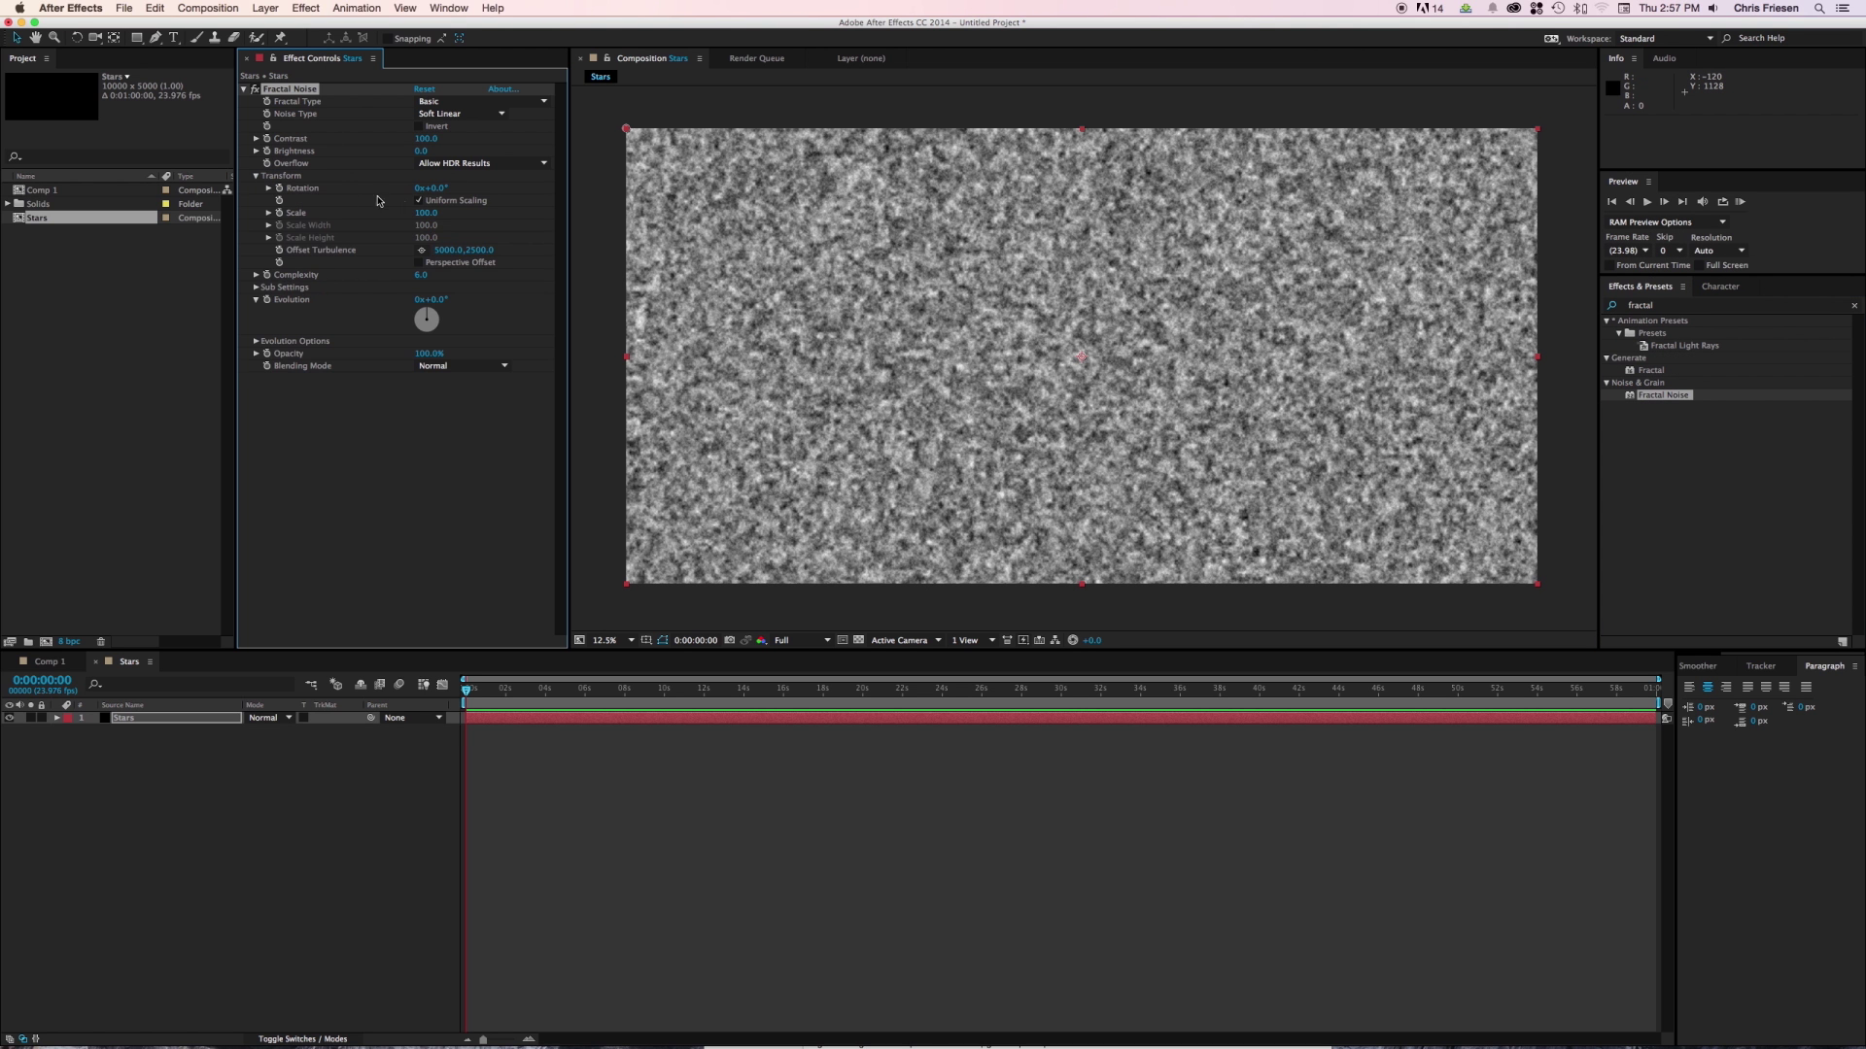
{"action": "left_click", "coordinate": [434, 220]}
{"action": "type", "text": "2"}
{"action": "key", "text": "Return"}
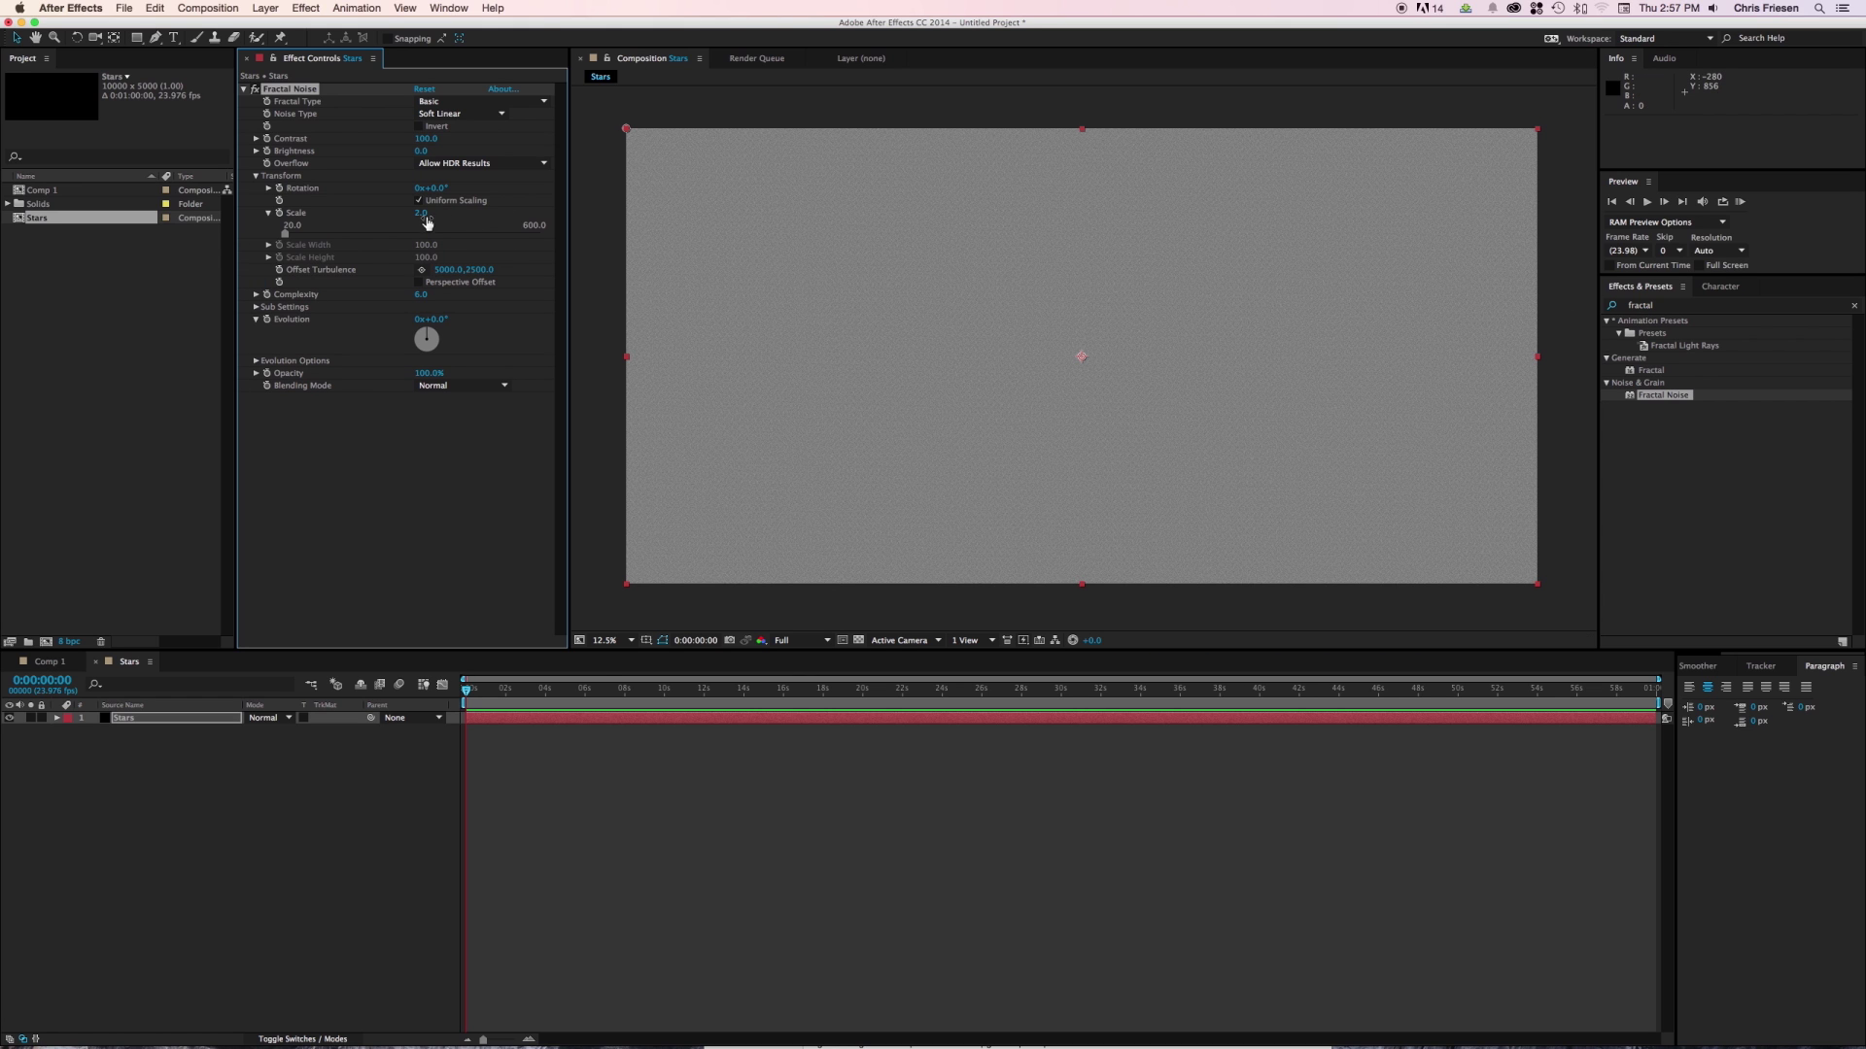
{"action": "left_click_drag", "start_coordinate": [427, 223], "coordinate": [486, 233]}
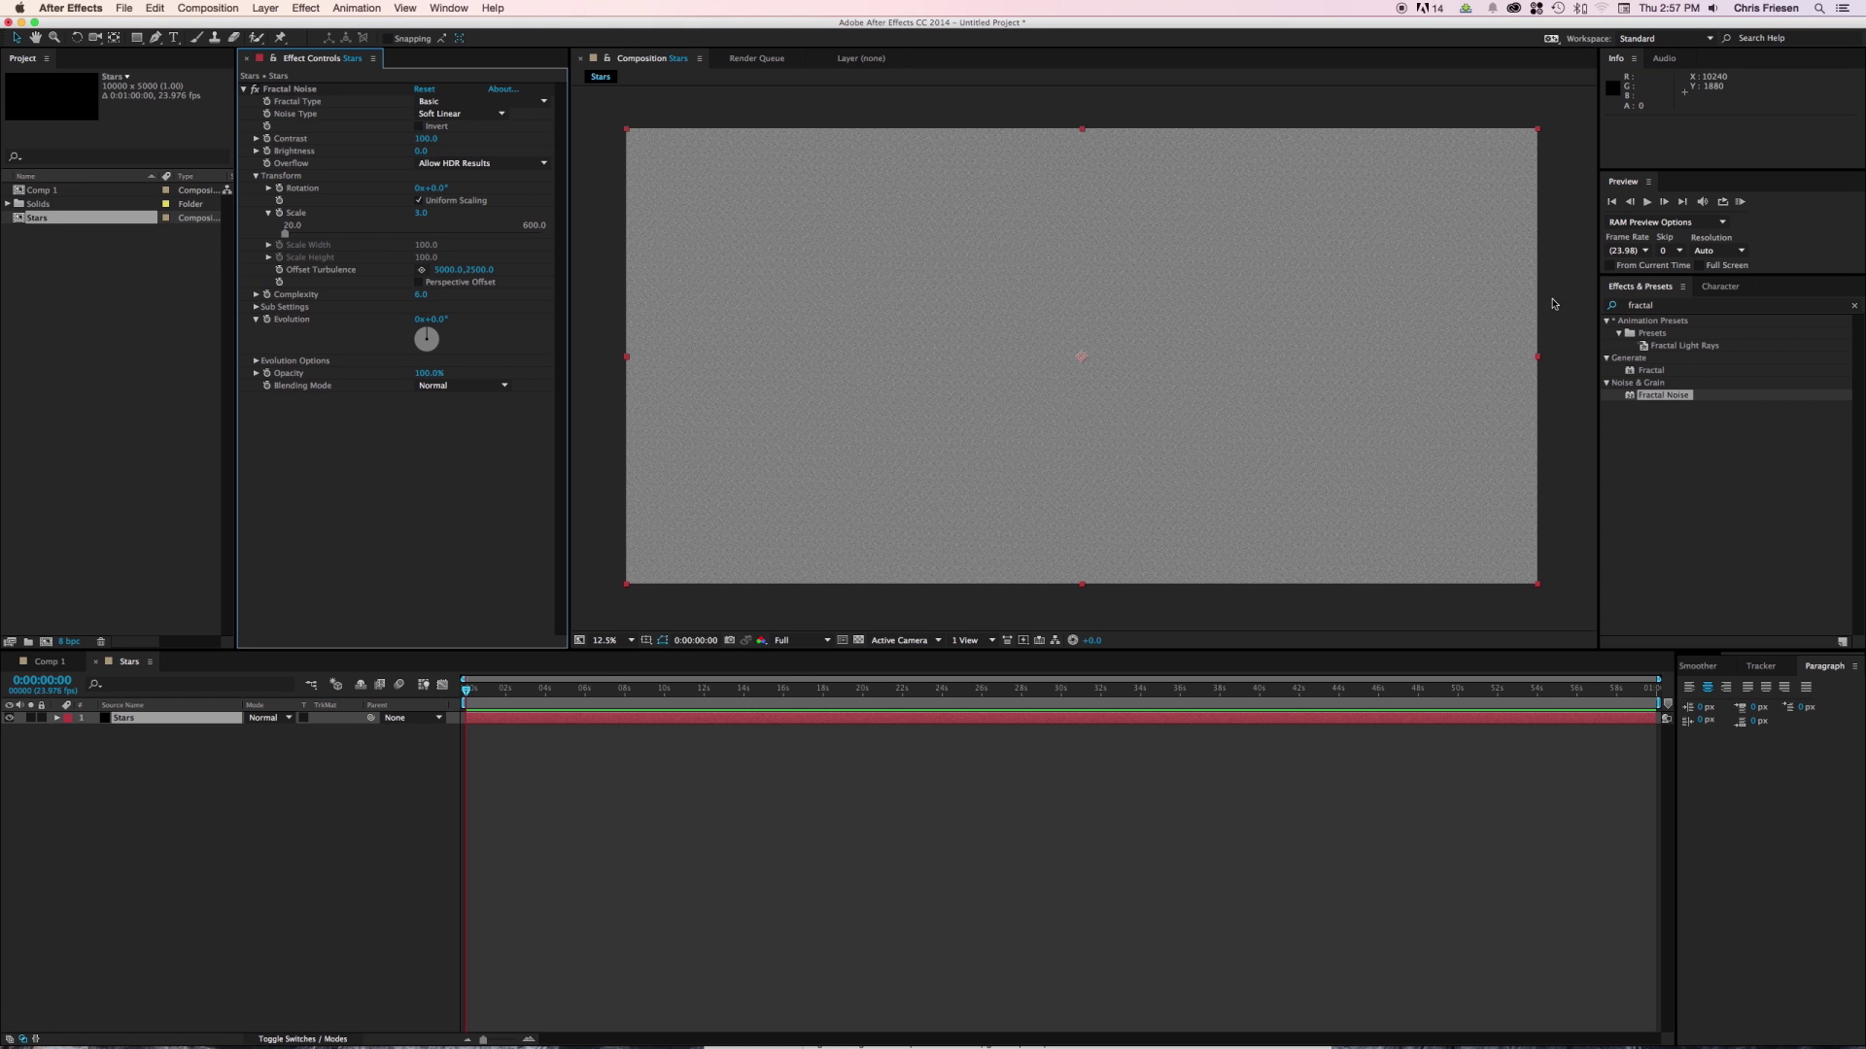
Apply Curves and steepen the curve so only sparse bright star specks remain.
{"action": "left_click", "coordinate": [1654, 290]}
{"action": "type", "text": "curves"}
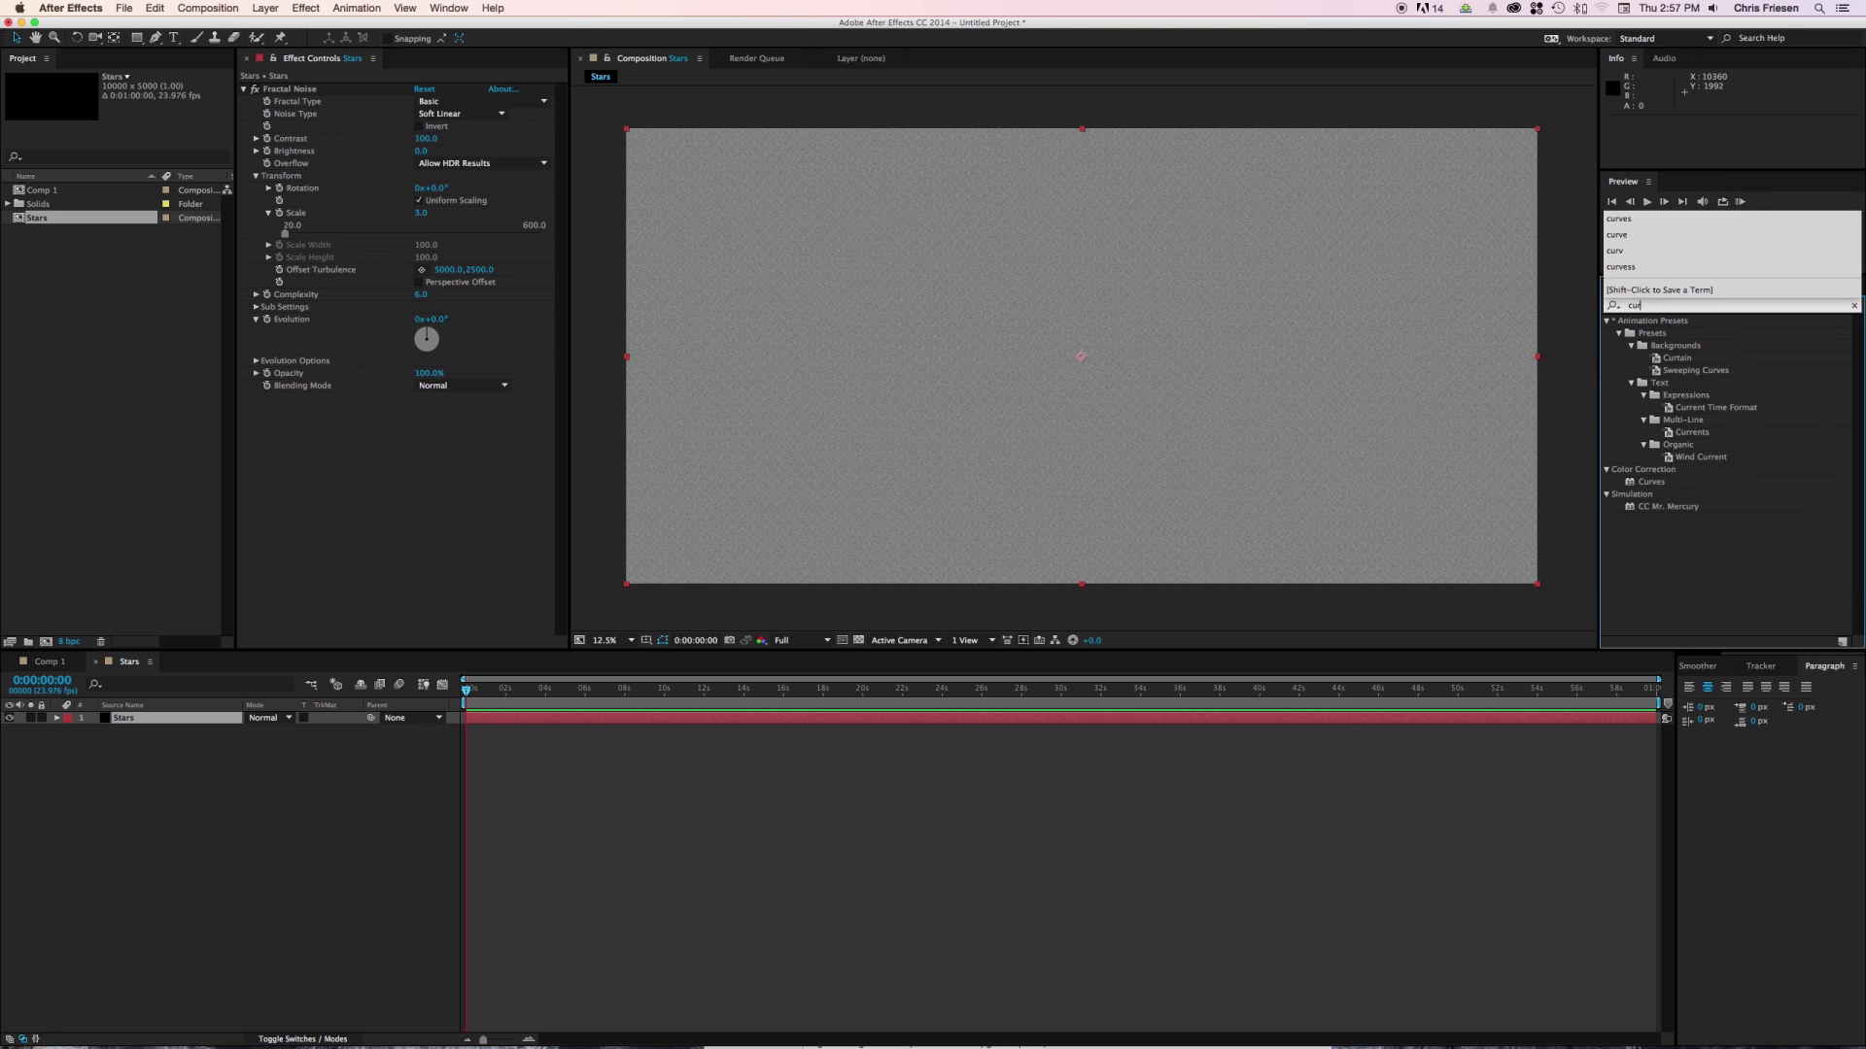
{"action": "left_click", "coordinate": [1649, 384]}
{"action": "double_click", "coordinate": [1649, 383]}
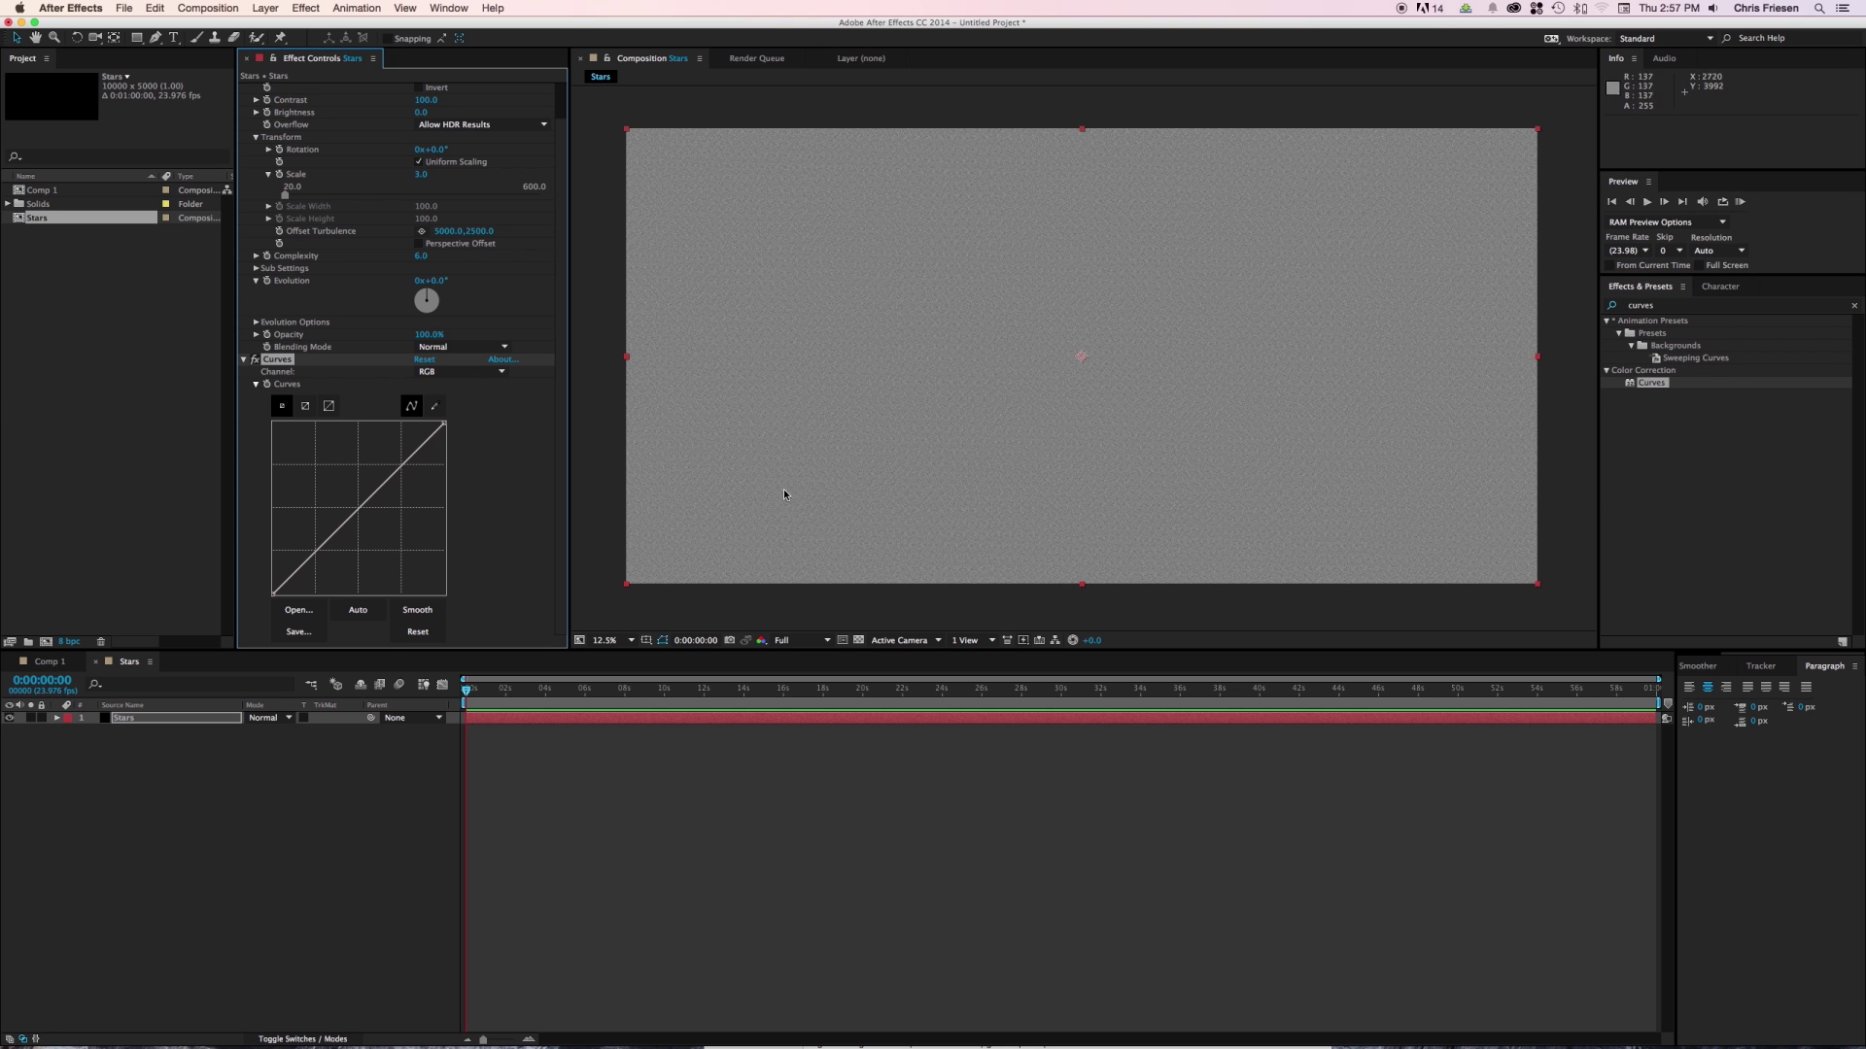
{"action": "left_click_drag", "start_coordinate": [433, 436], "coordinate": [412, 510]}
{"action": "key", "text": "slash"}
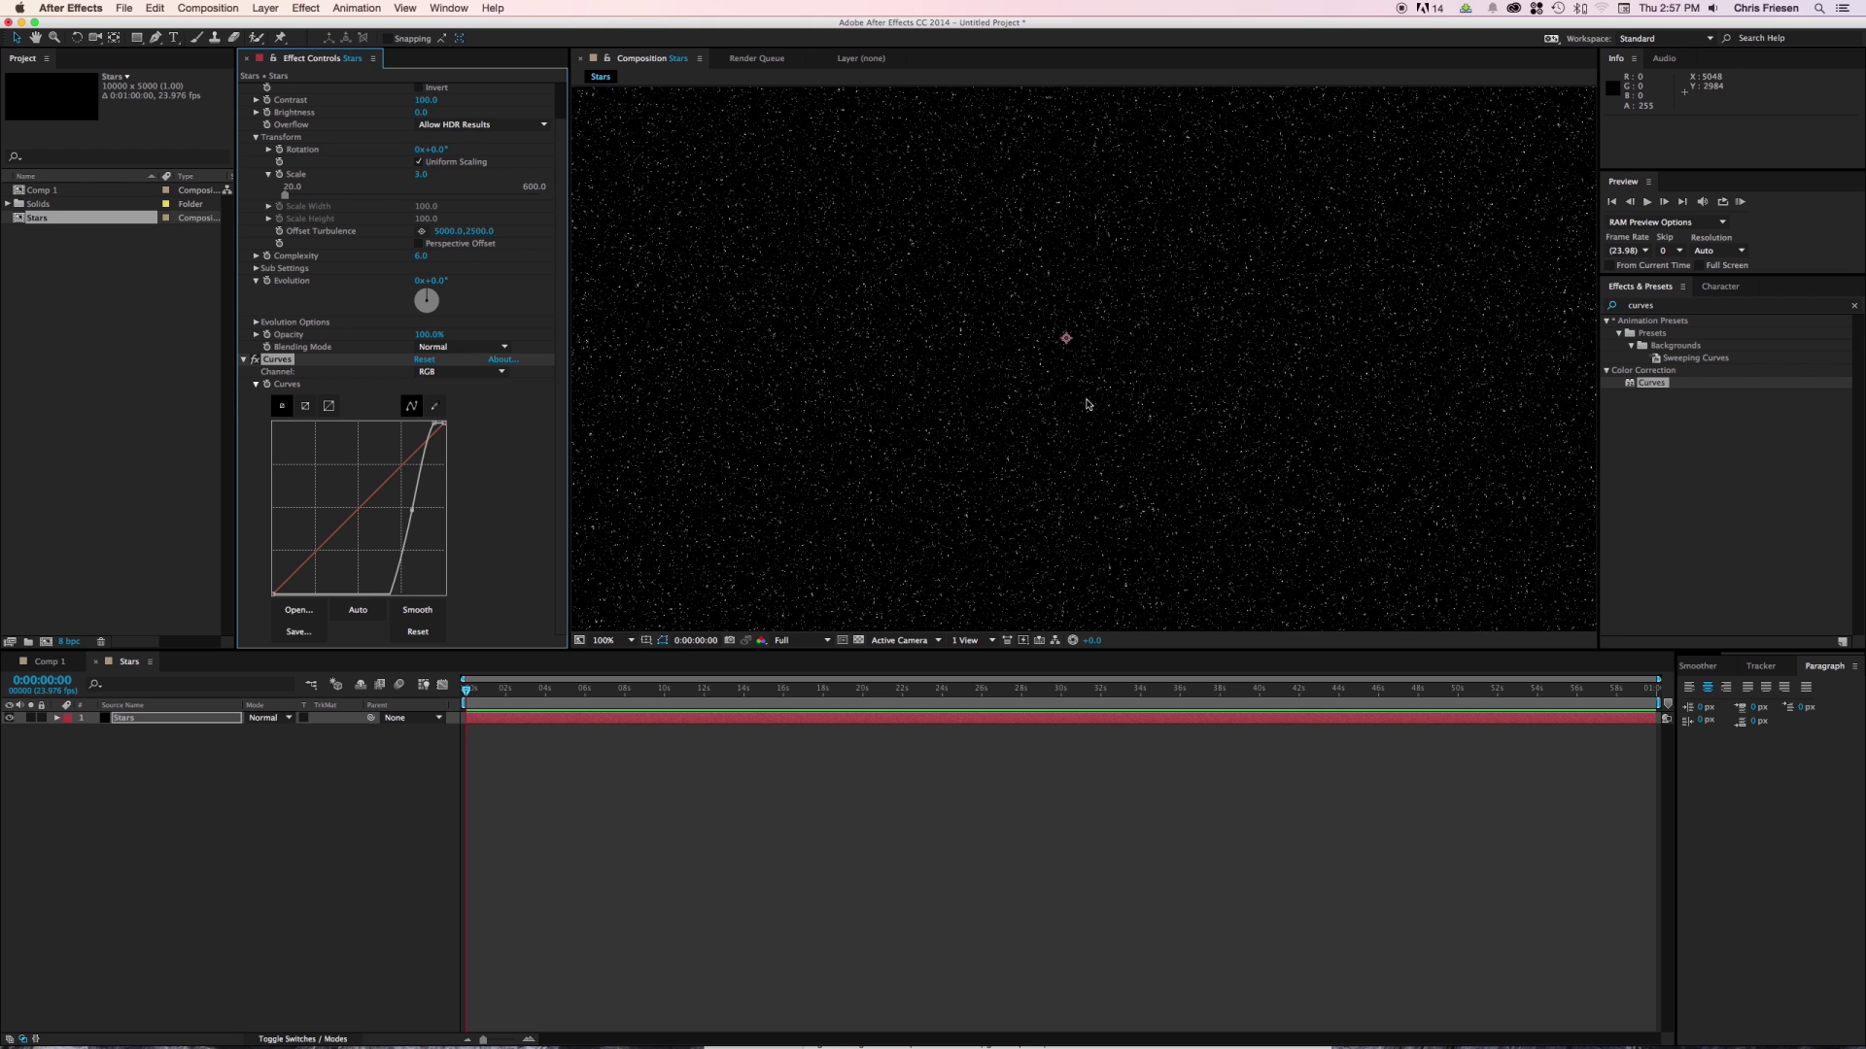
{"action": "key", "text": "period"}
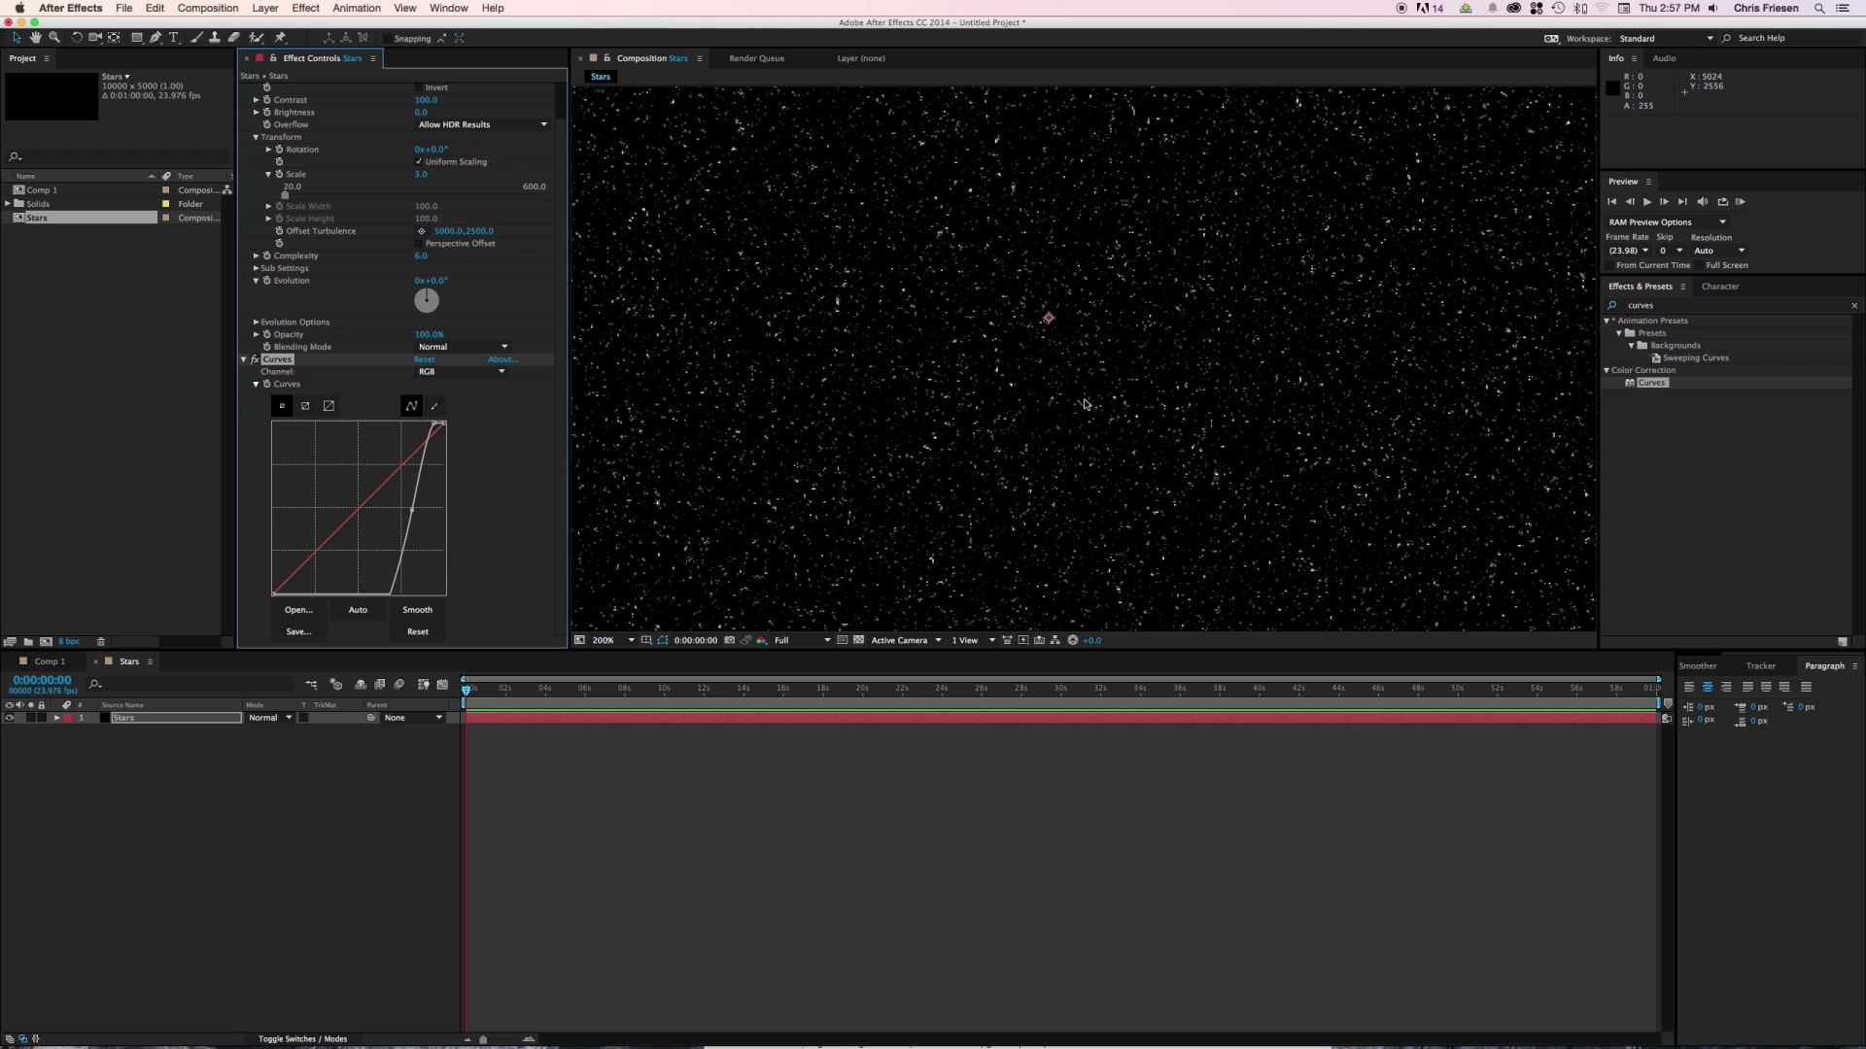
{"action": "key", "text": "comma"}
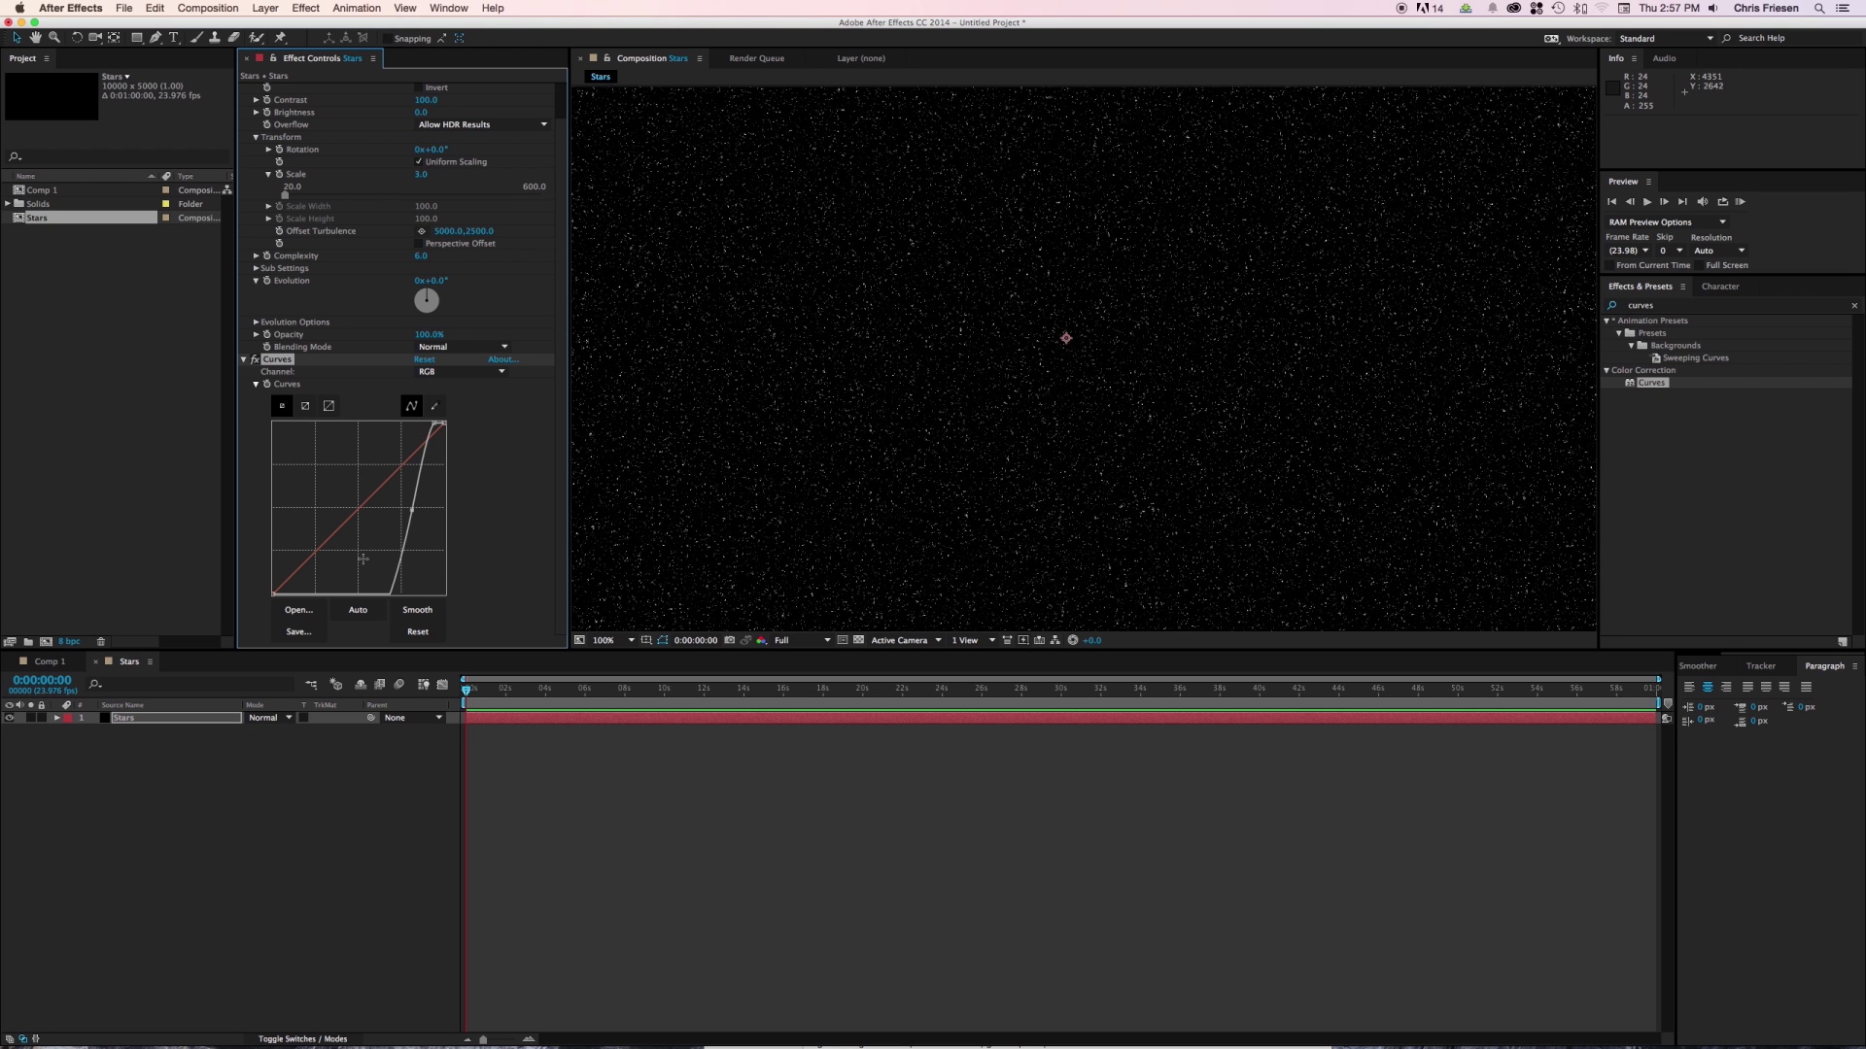
{"action": "left_click", "coordinate": [146, 730]}
{"action": "left_click", "coordinate": [146, 719]}
Duplicate the Stars layer, disable Curves on the copy and reset its Fractal Noise.
{"action": "key", "text": "super+d"}
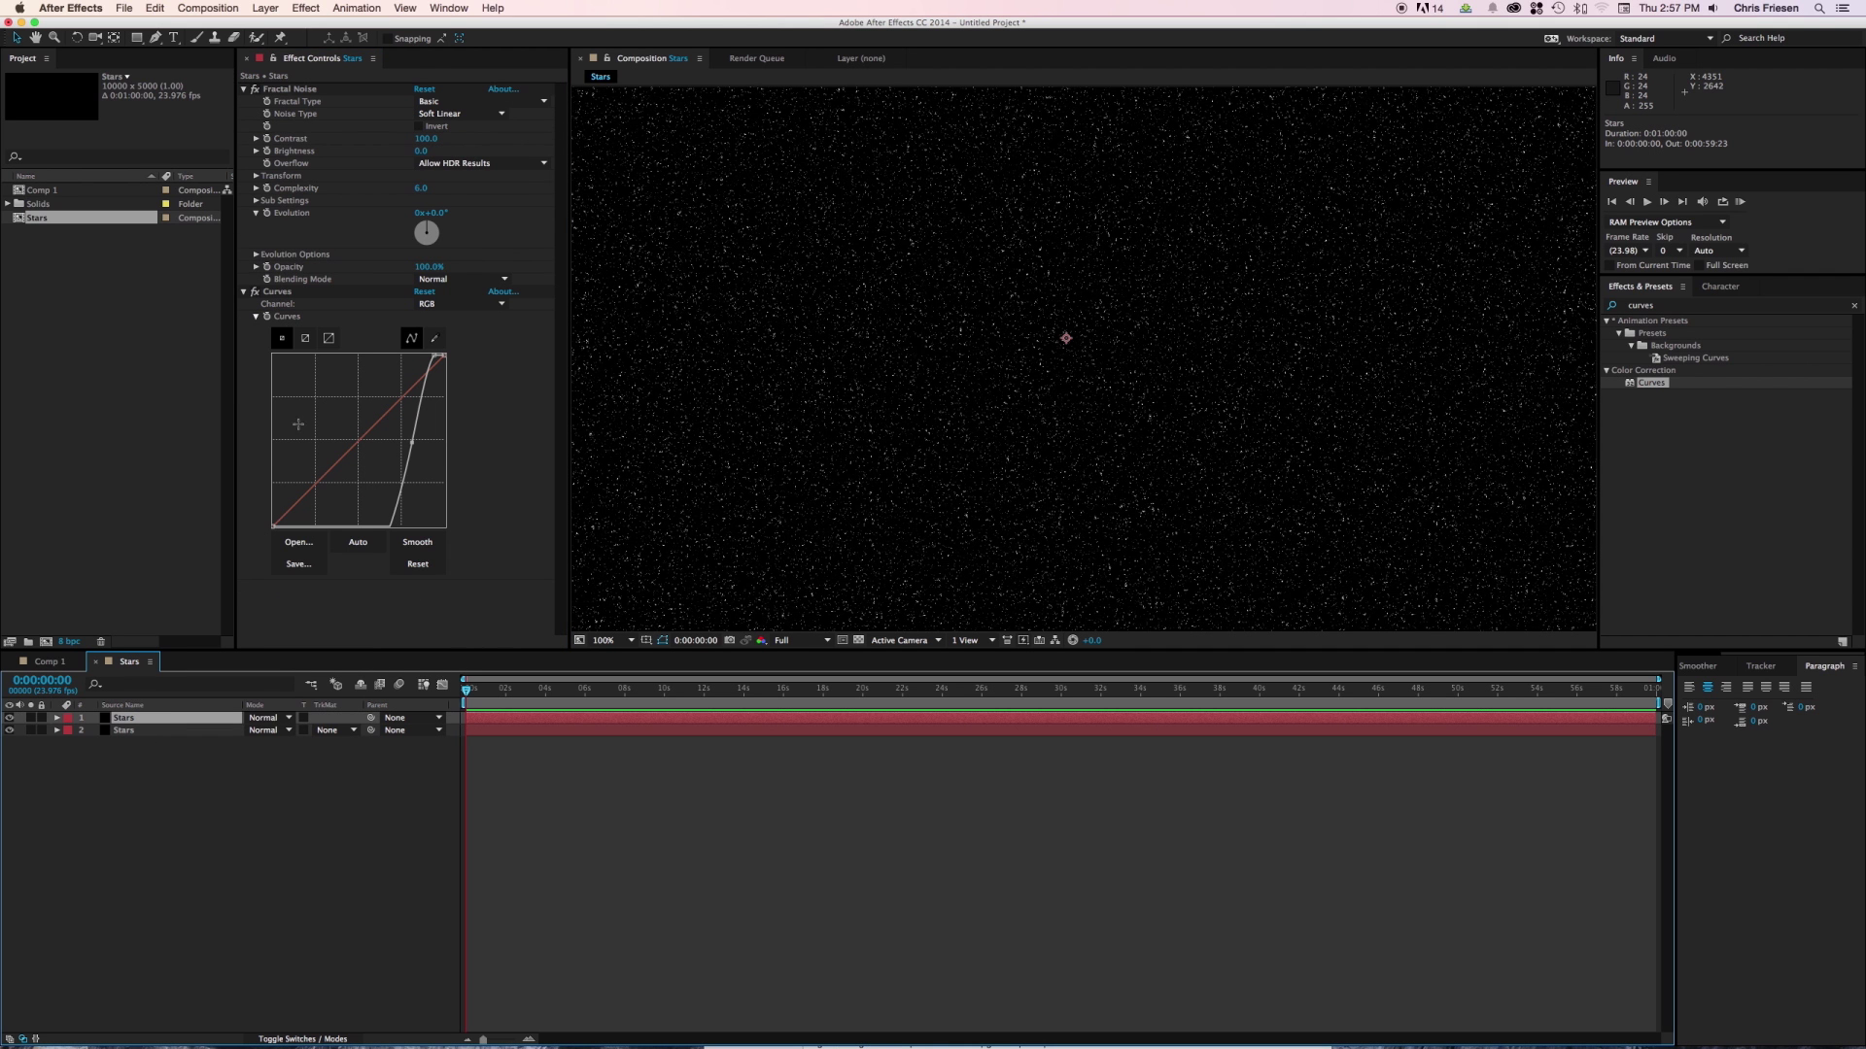
{"action": "left_click", "coordinate": [256, 292]}
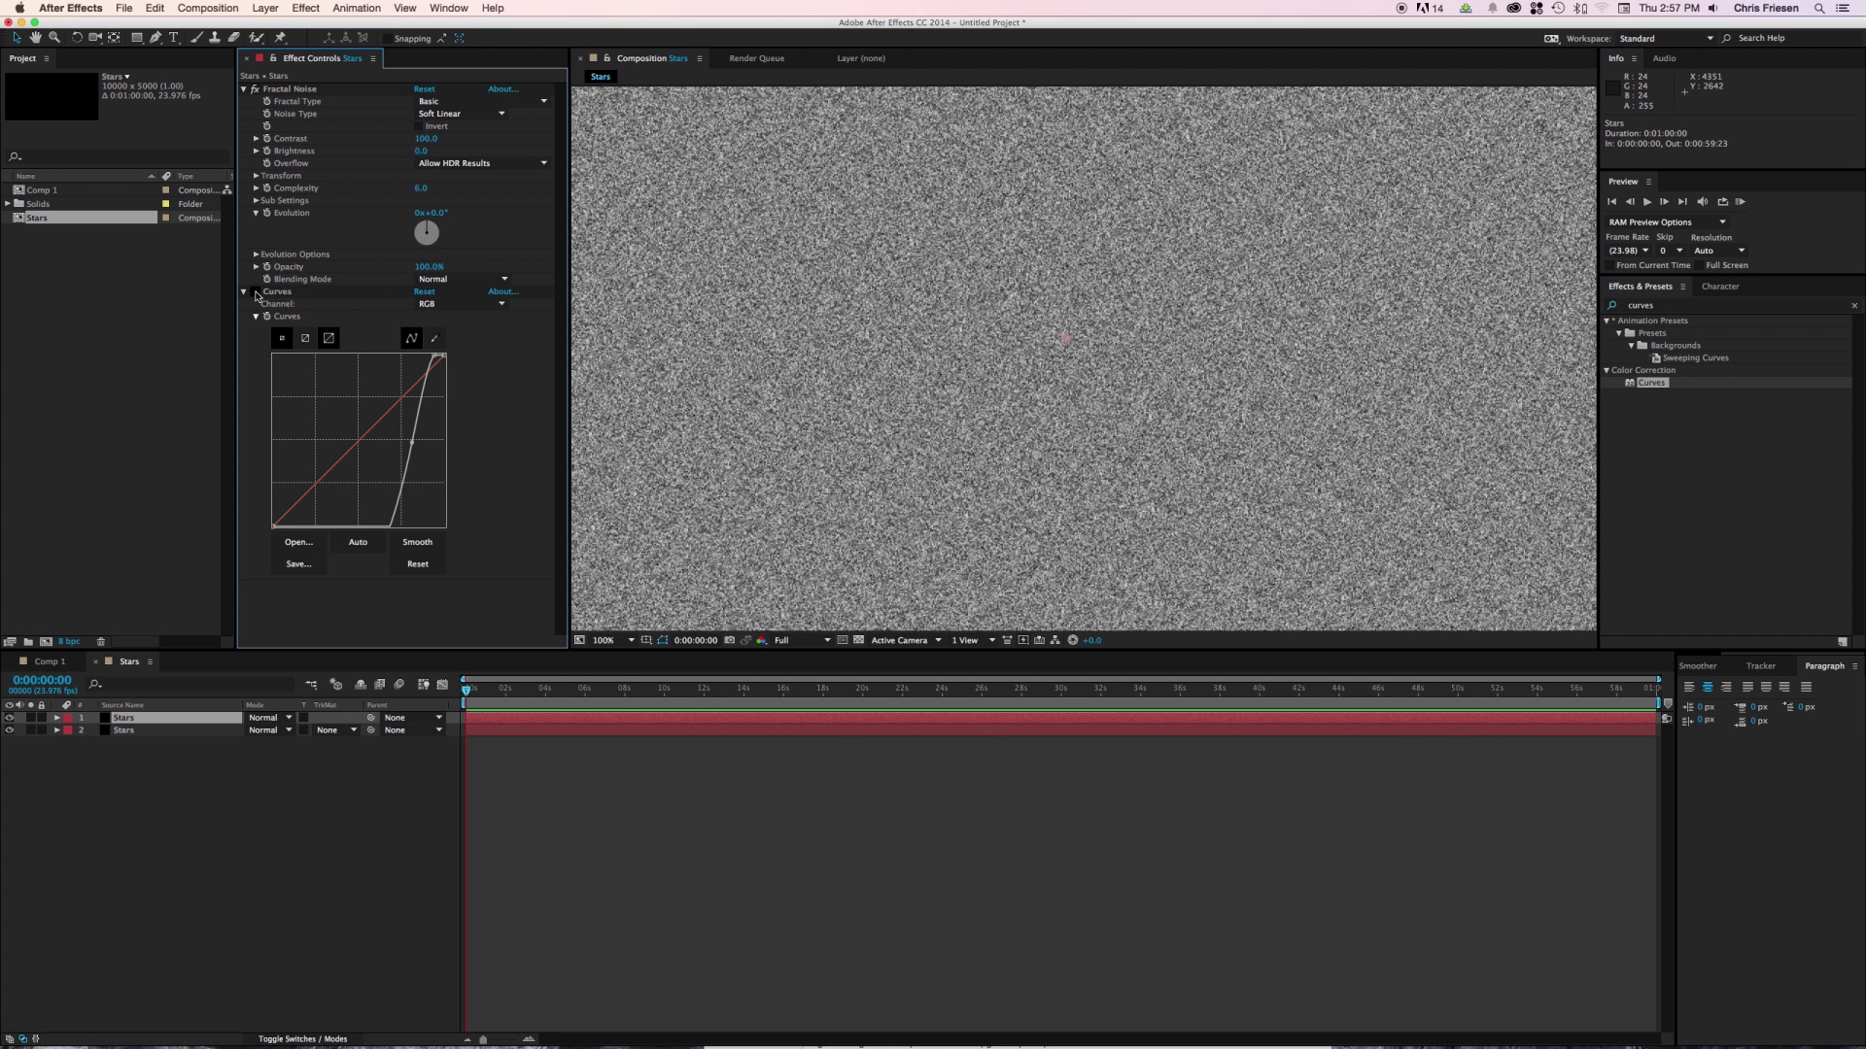
{"action": "left_click", "coordinate": [425, 90]}
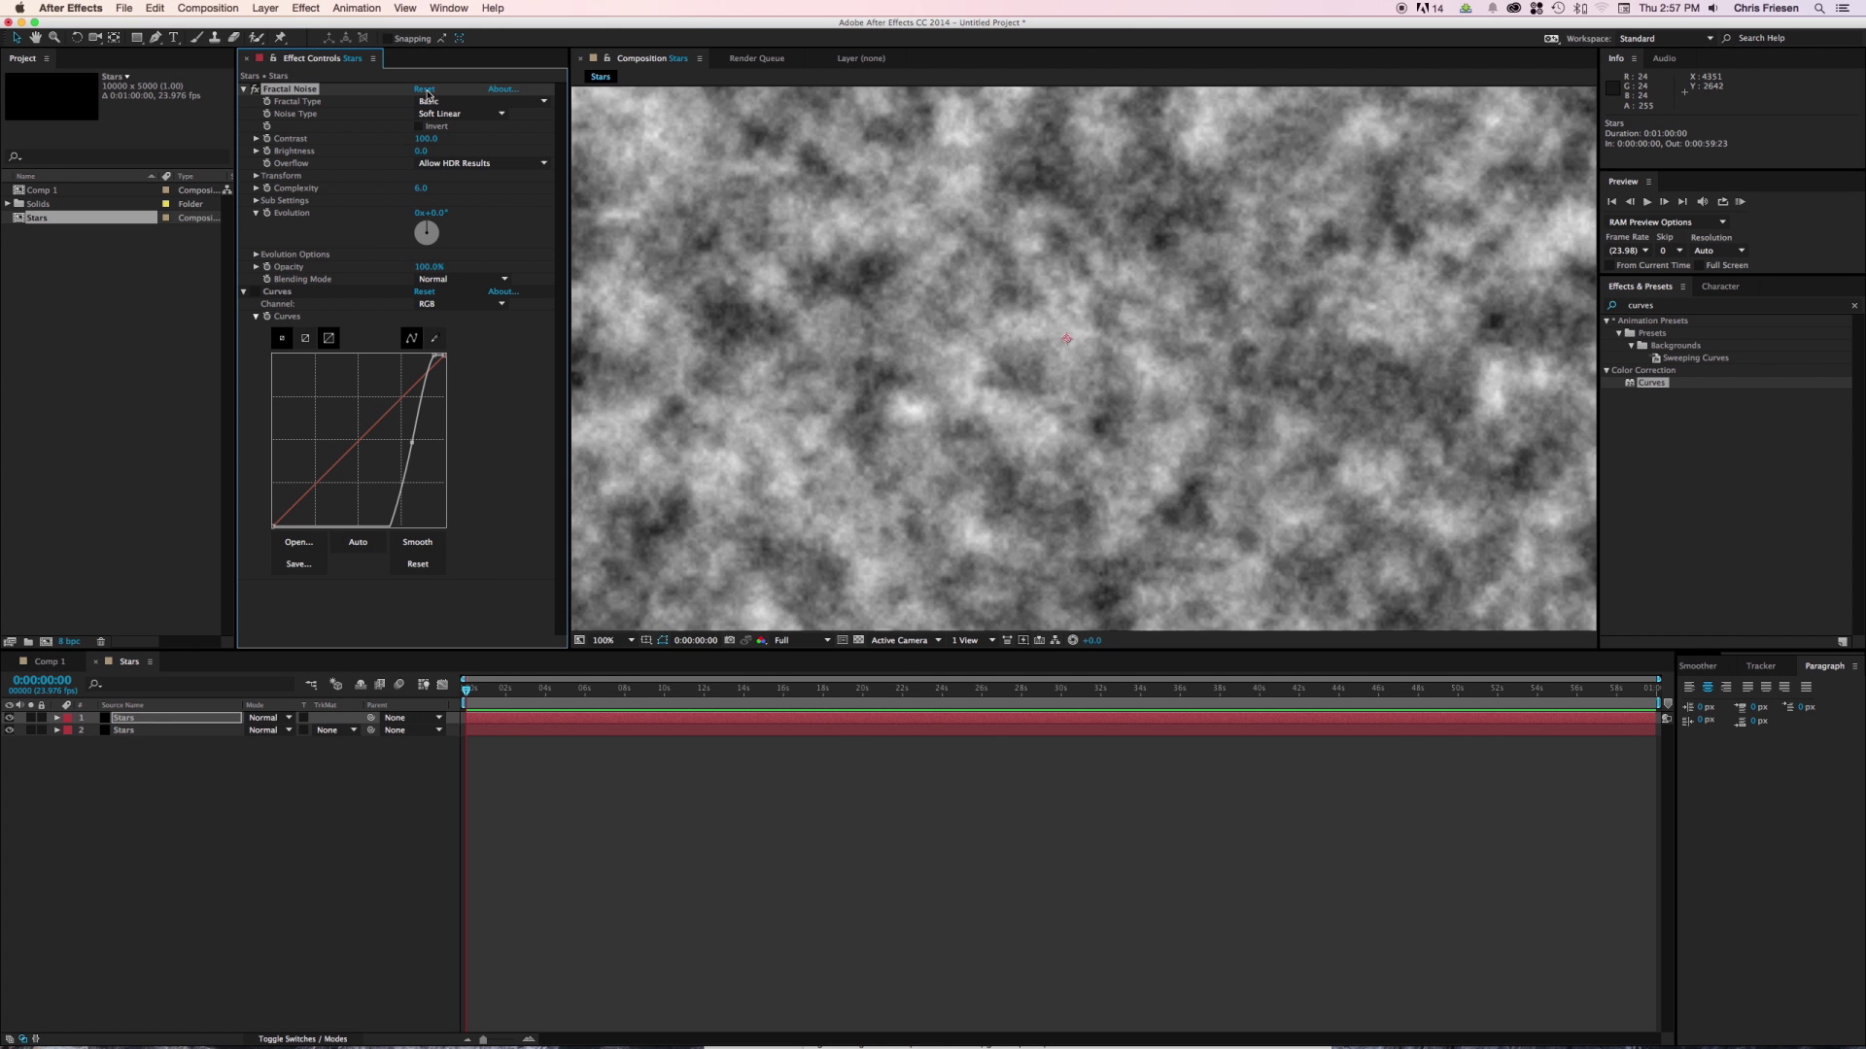
{"action": "scroll", "coordinate": [1067, 311], "scroll_direction": "down", "scroll_amount": 6}
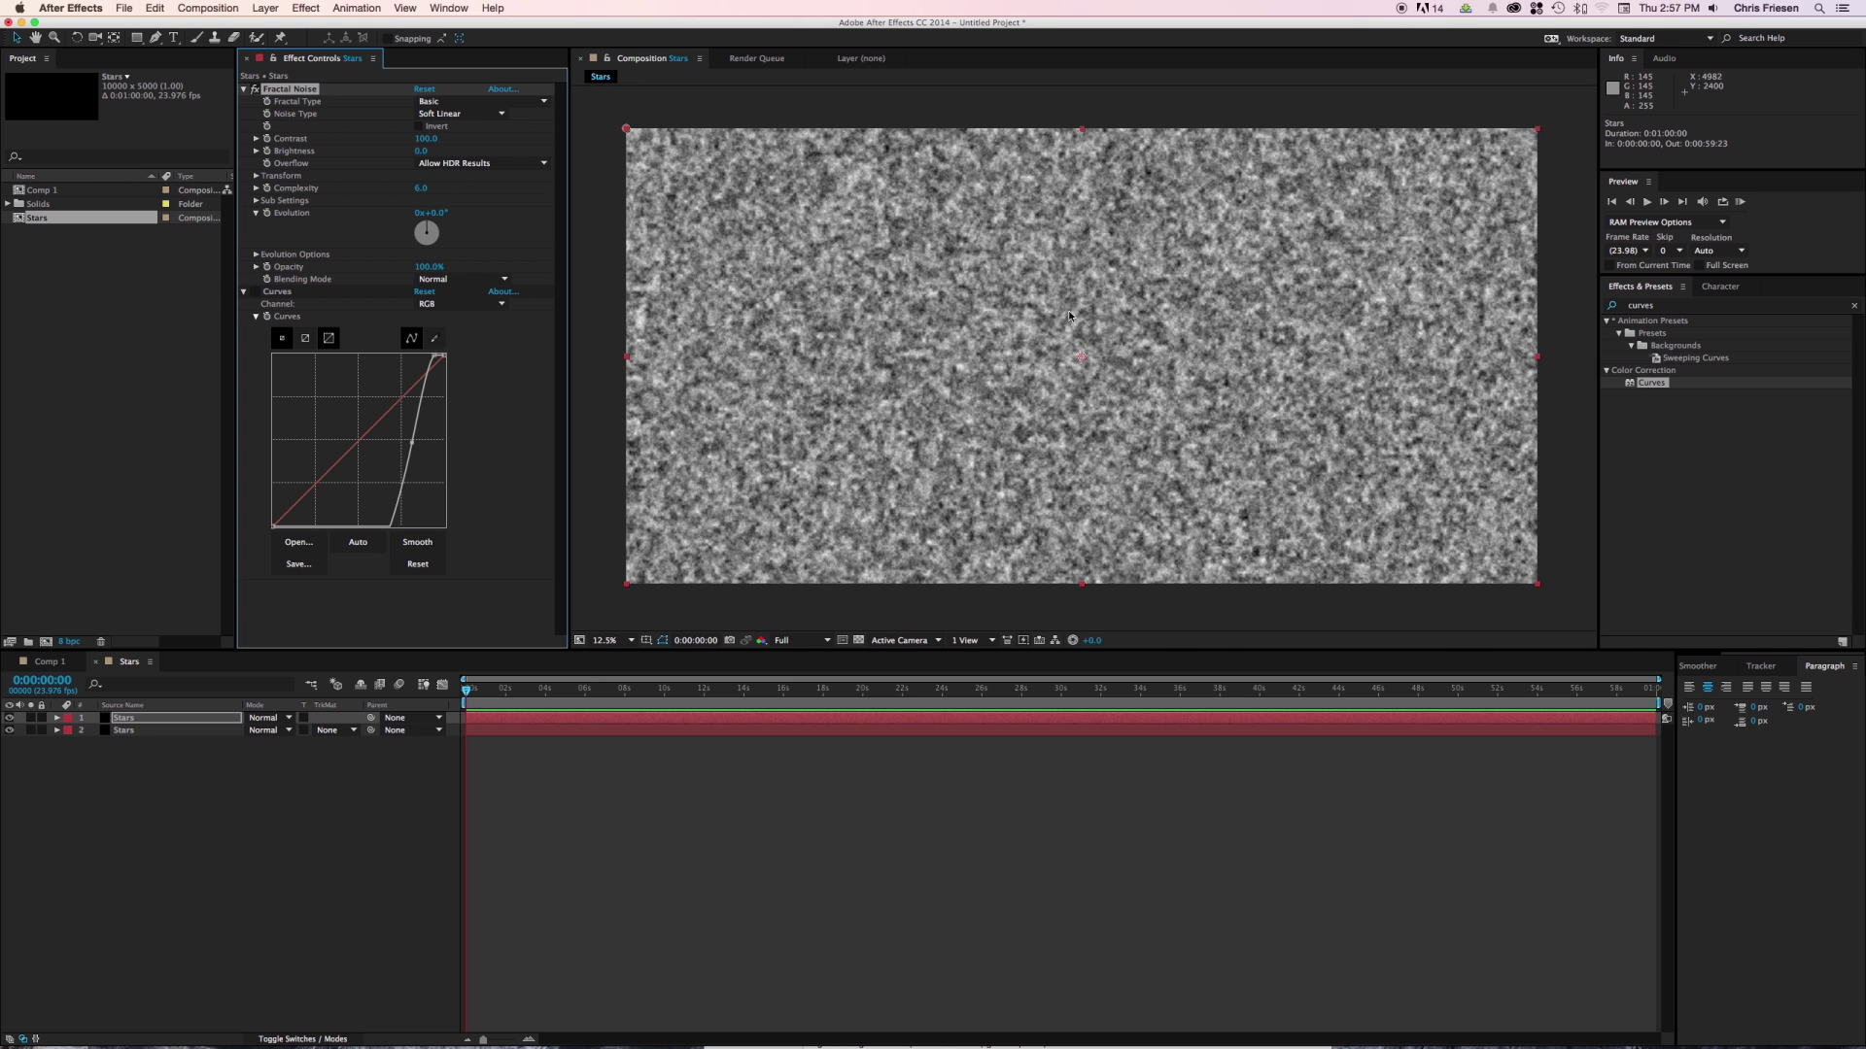
Draw a closed mask around a long diagonal nebula band on the copy.
{"action": "key", "text": "g"}
{"action": "left_click", "coordinate": [723, 471]}
{"action": "left_click", "coordinate": [771, 408]}
{"action": "left_click", "coordinate": [904, 359]}
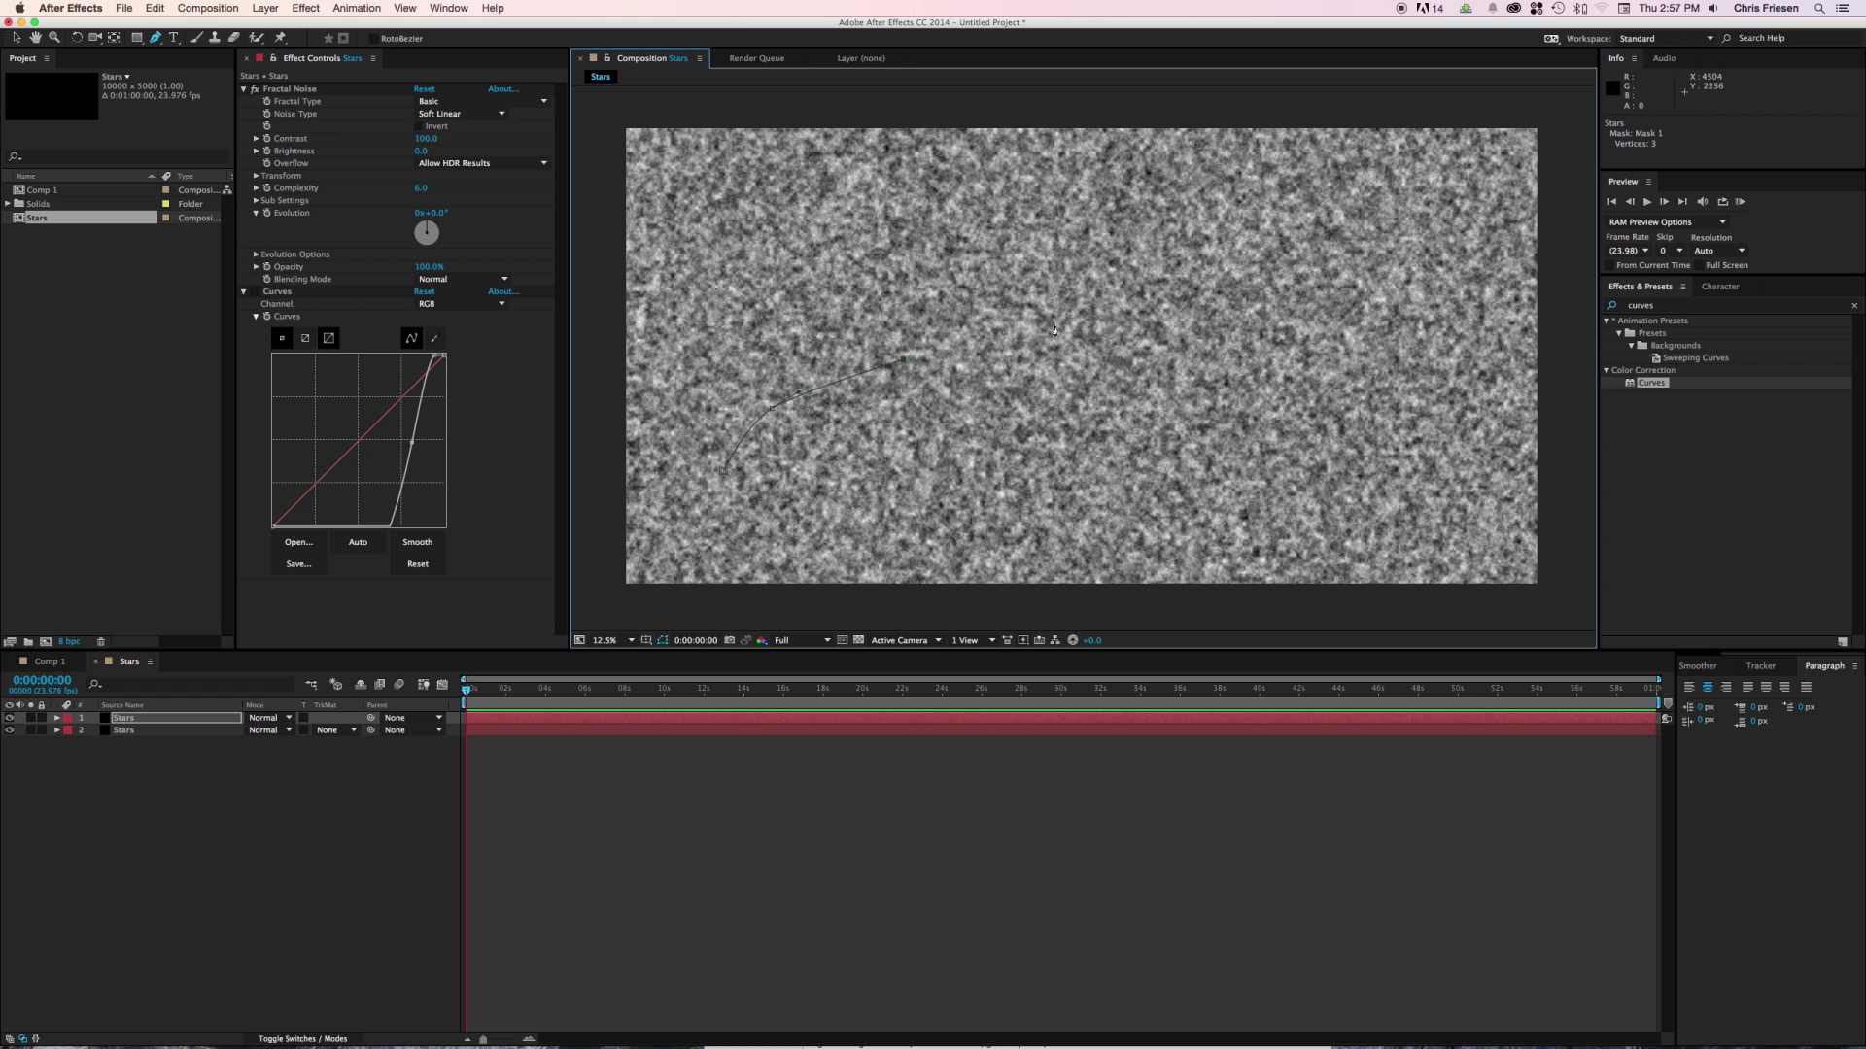
{"action": "left_click", "coordinate": [1086, 301]}
{"action": "left_click", "coordinate": [1212, 267]}
{"action": "left_click", "coordinate": [1361, 261]}
{"action": "left_click", "coordinate": [1404, 323]}
{"action": "left_click", "coordinate": [1307, 416]}
{"action": "left_click", "coordinate": [1073, 416]}
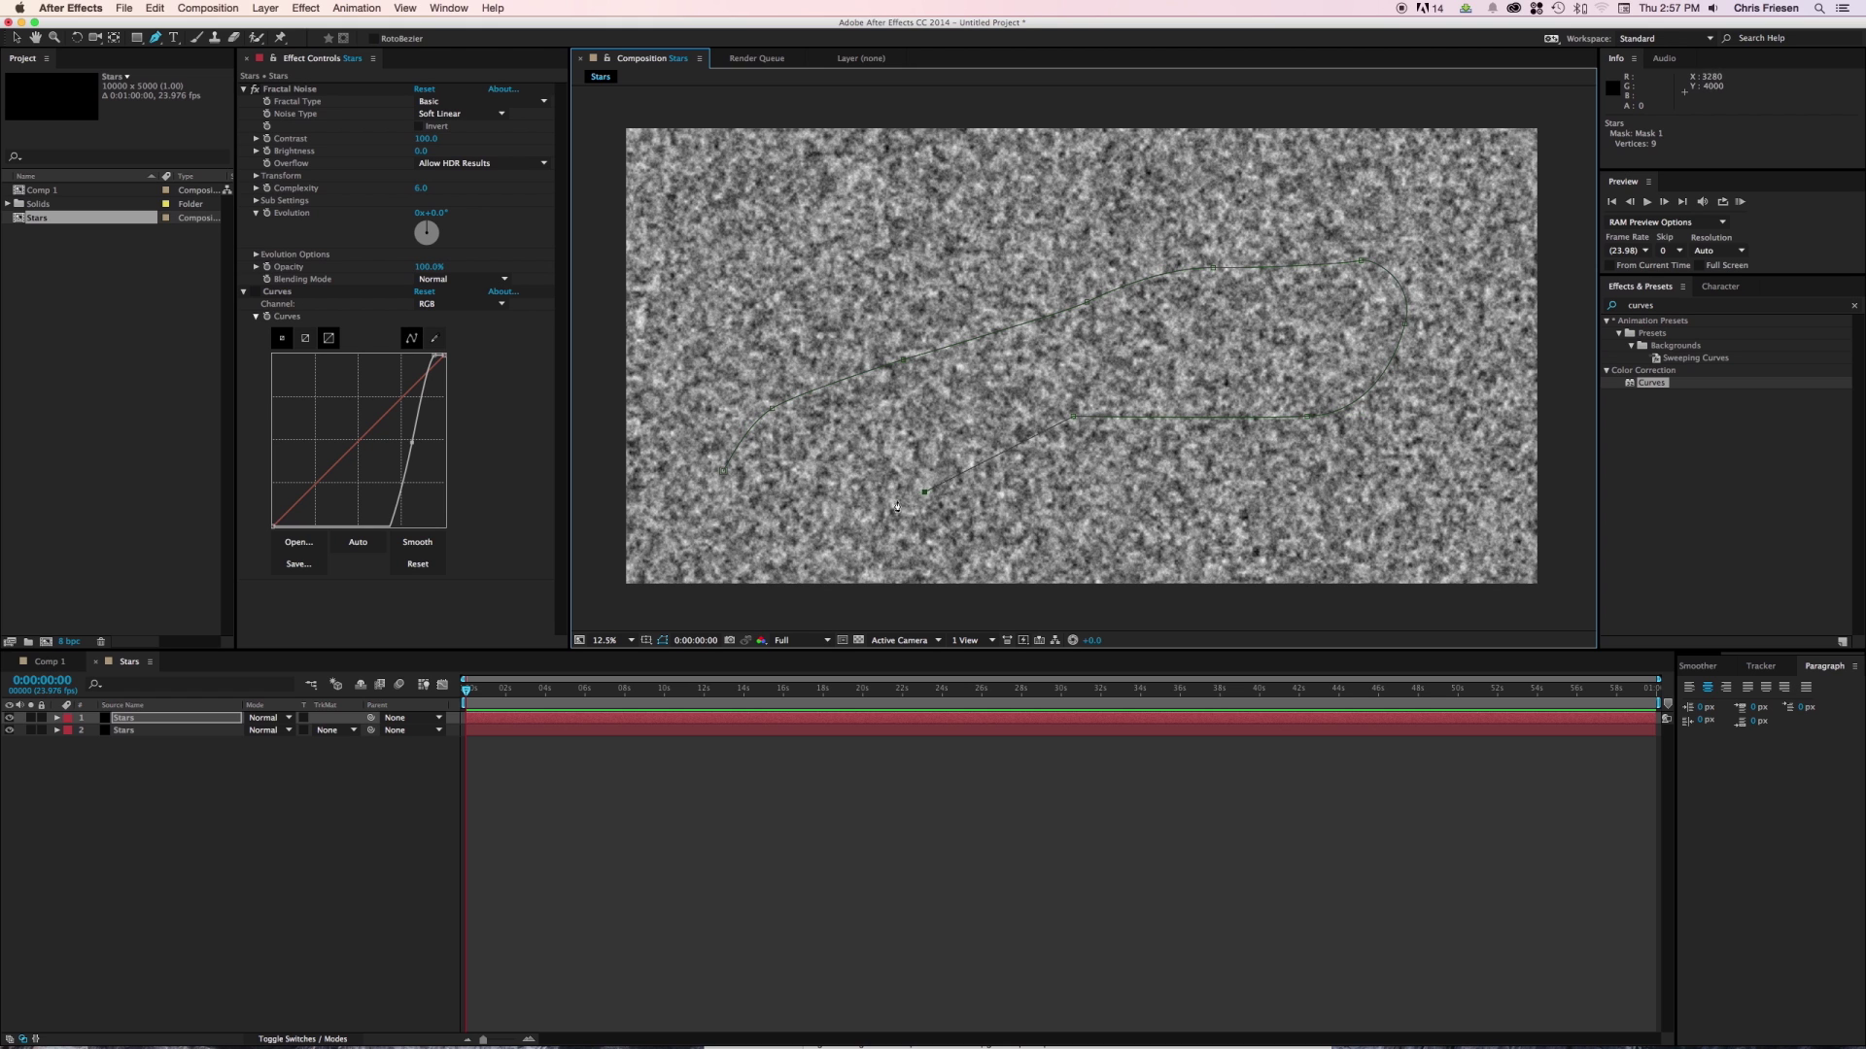
{"action": "left_click", "coordinate": [925, 492]}
{"action": "left_click", "coordinate": [781, 507]}
{"action": "left_click", "coordinate": [723, 471]}
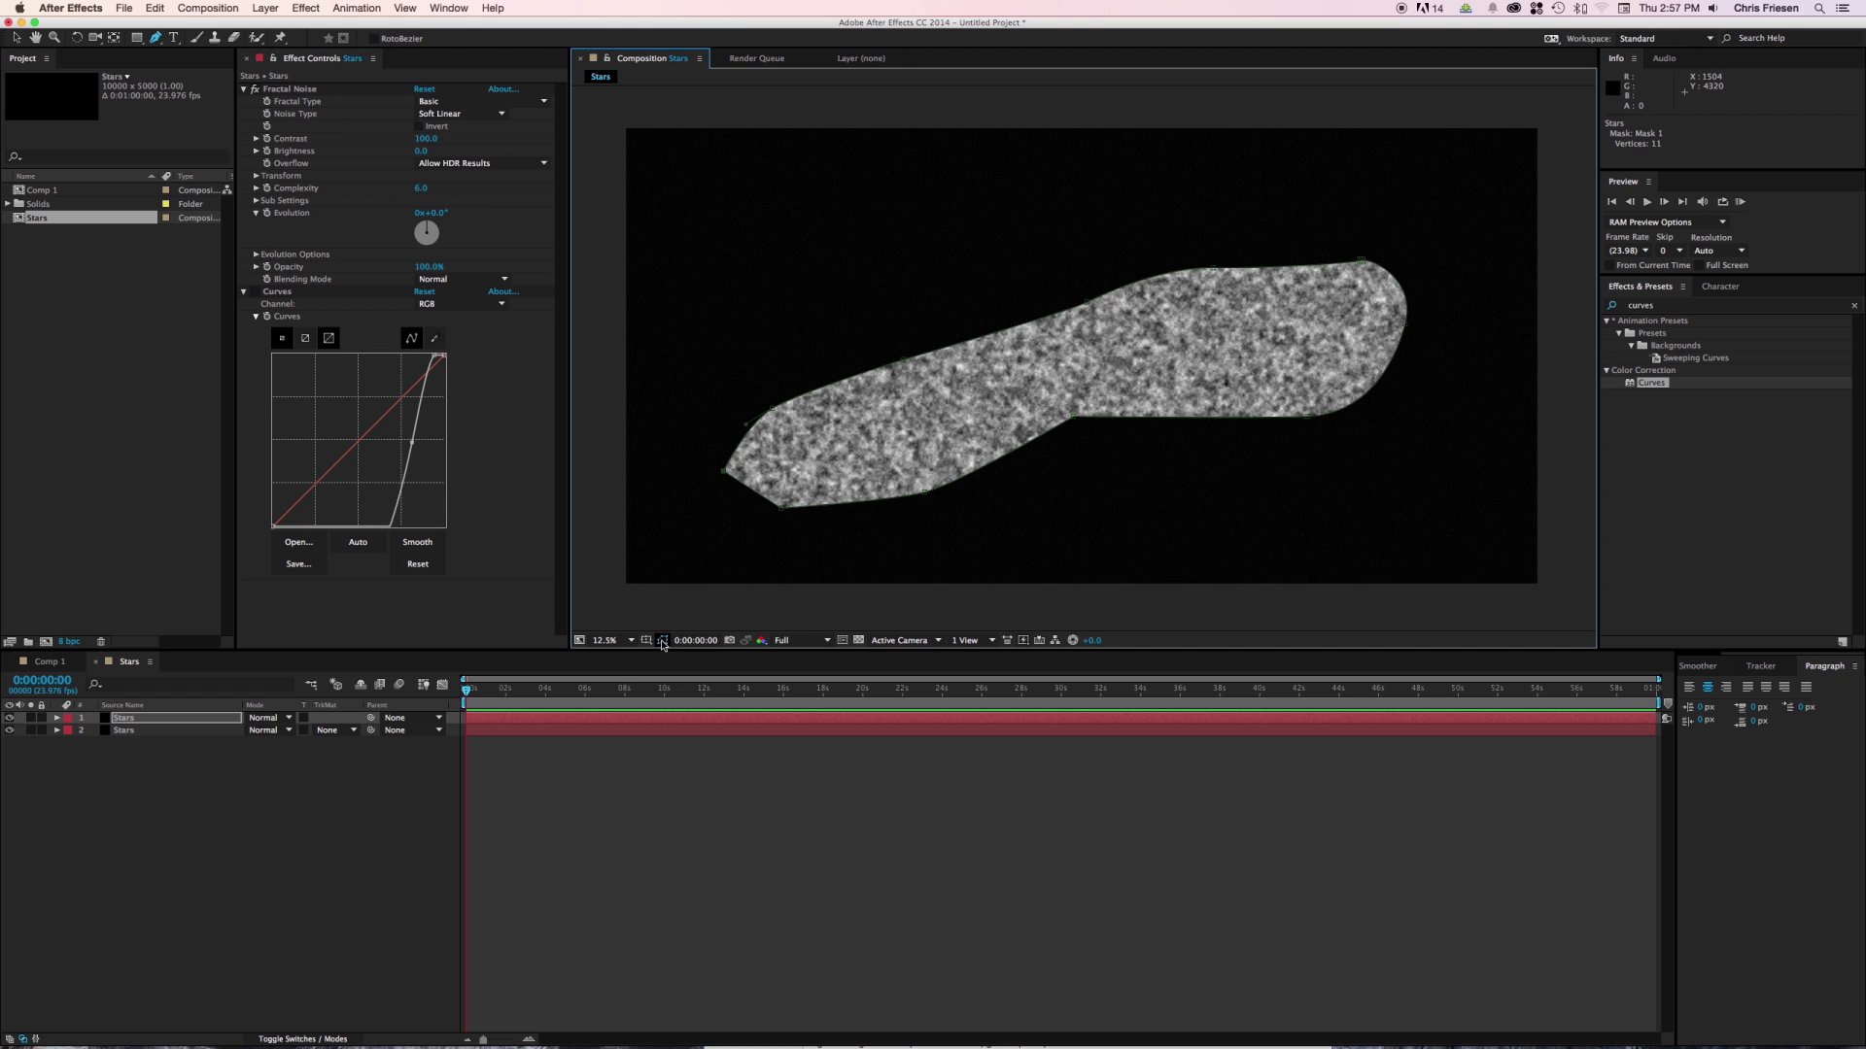
{"action": "left_click", "coordinate": [662, 641]}
Set the Stars layer's Mask Feather to 255, then 700 pixels.
{"action": "left_click", "coordinate": [184, 718]}
{"action": "key", "text": "f"}
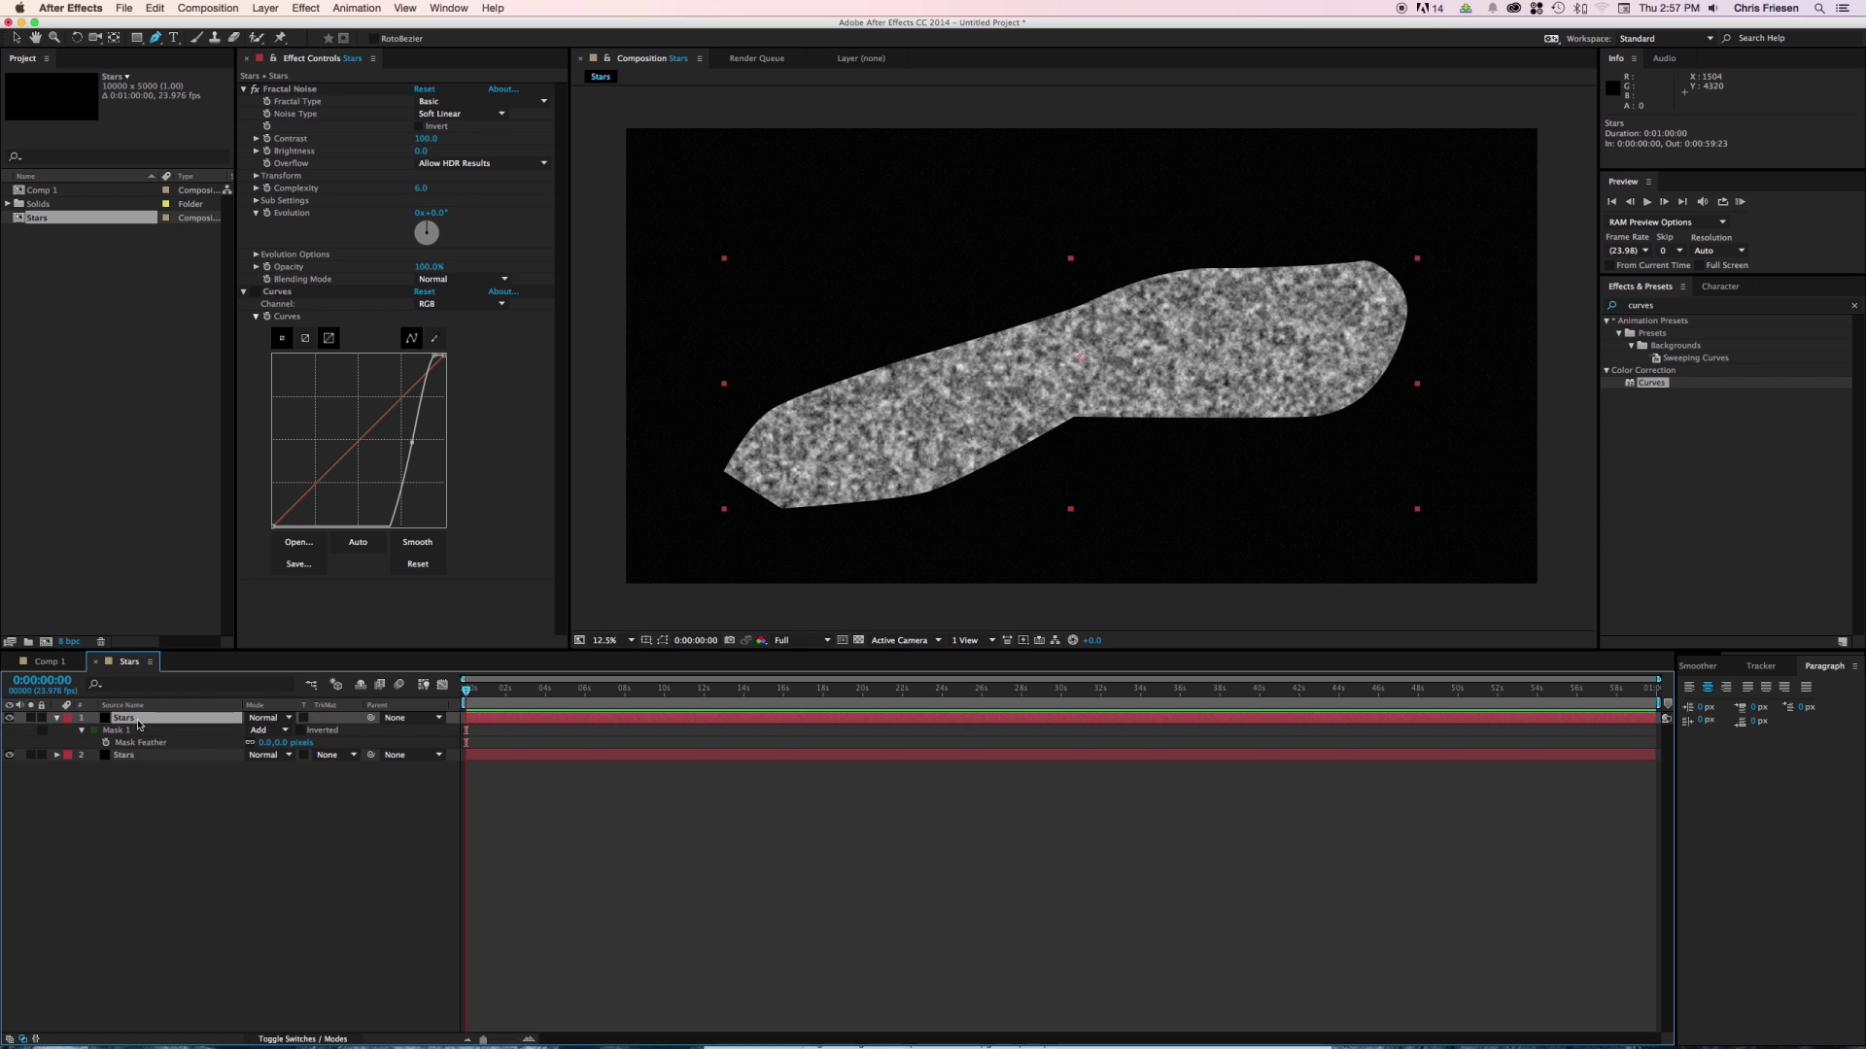
{"action": "left_click", "coordinate": [265, 744]}
{"action": "key", "text": "Return"}
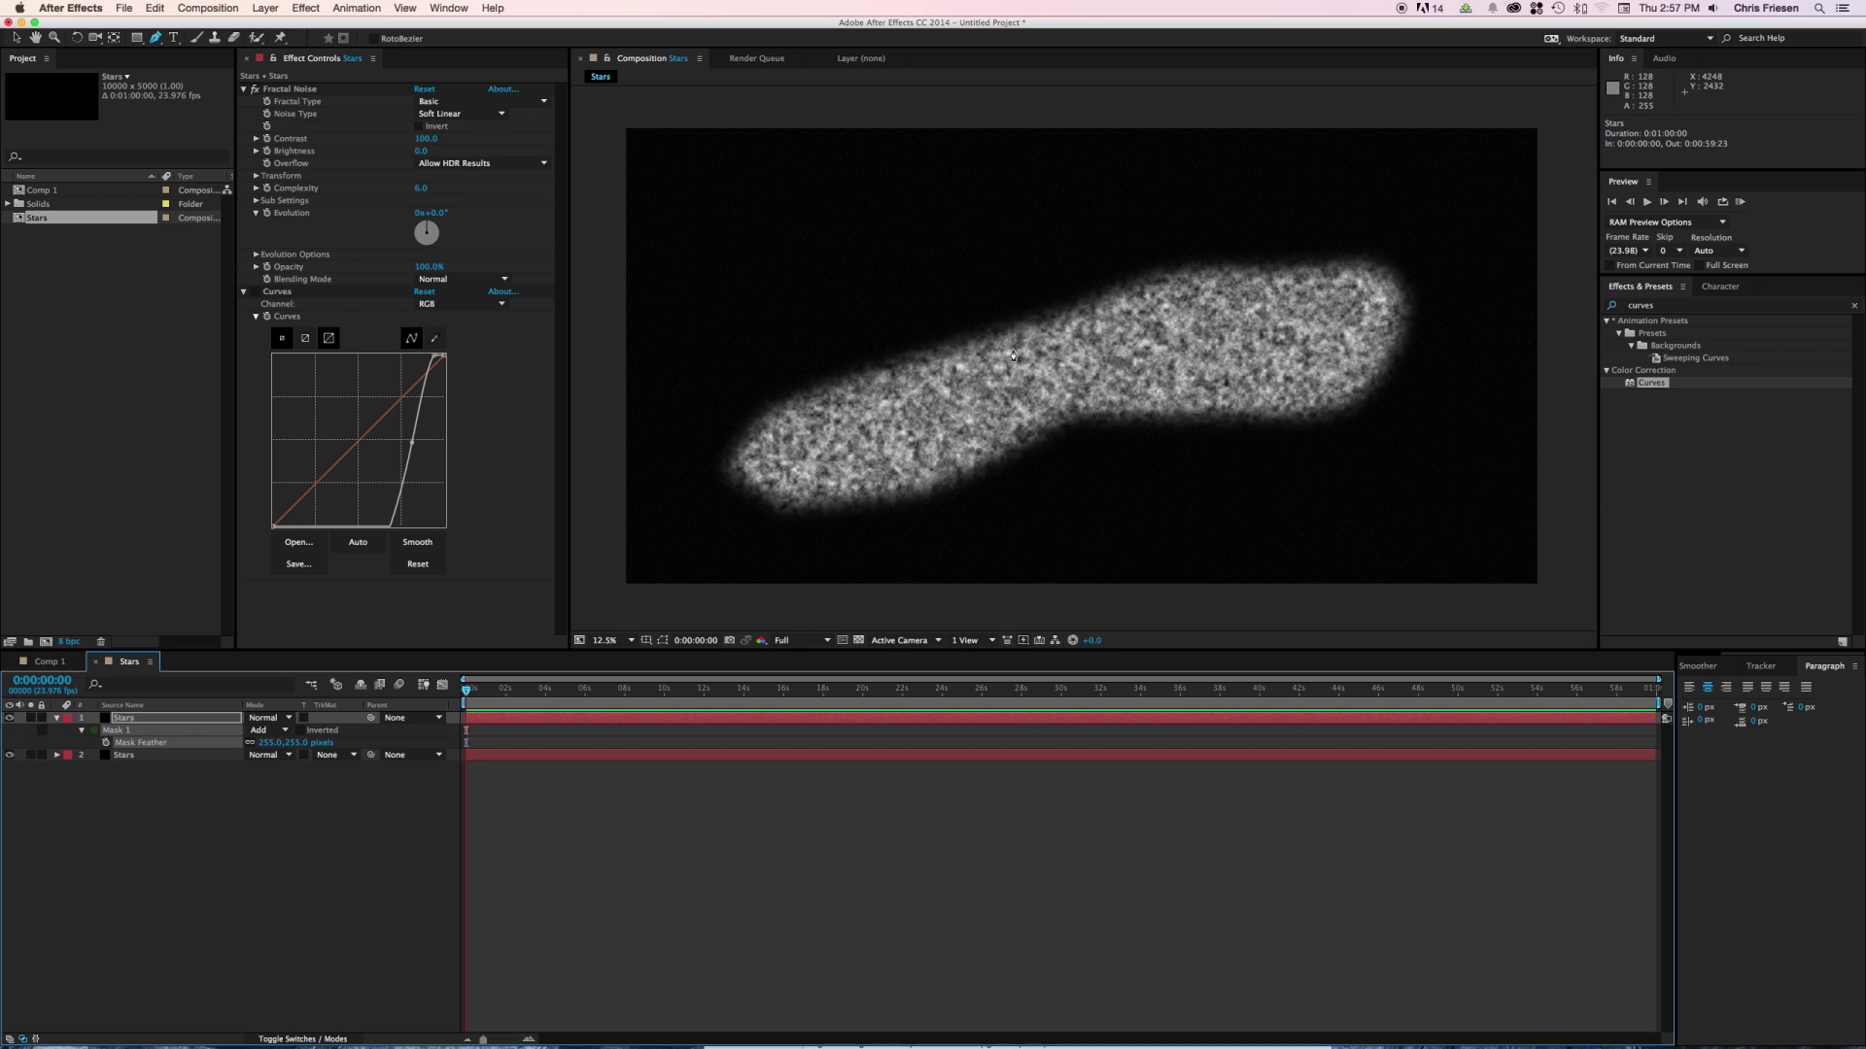
{"action": "left_click", "coordinate": [269, 743]}
{"action": "type", "text": "700"}
{"action": "key", "text": "Return"}
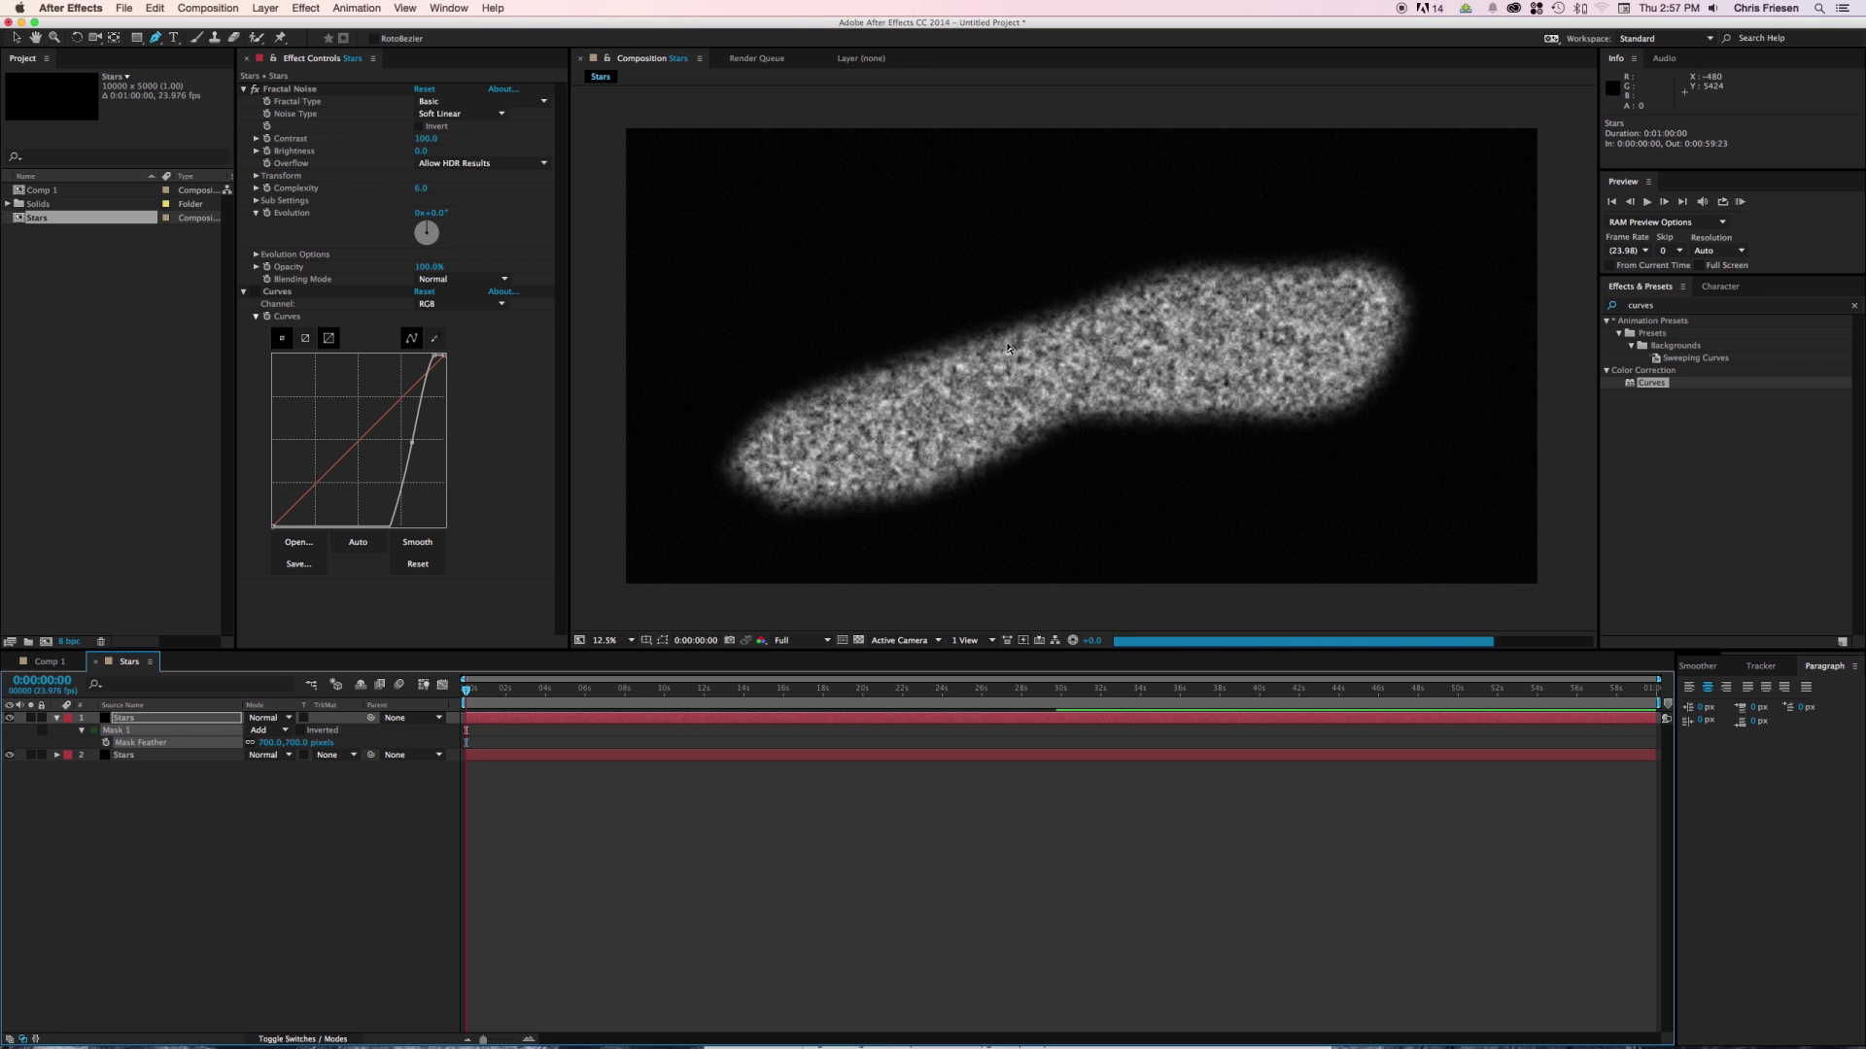
{"action": "scroll", "coordinate": [1008, 348], "scroll_direction": "up", "scroll_amount": 3}
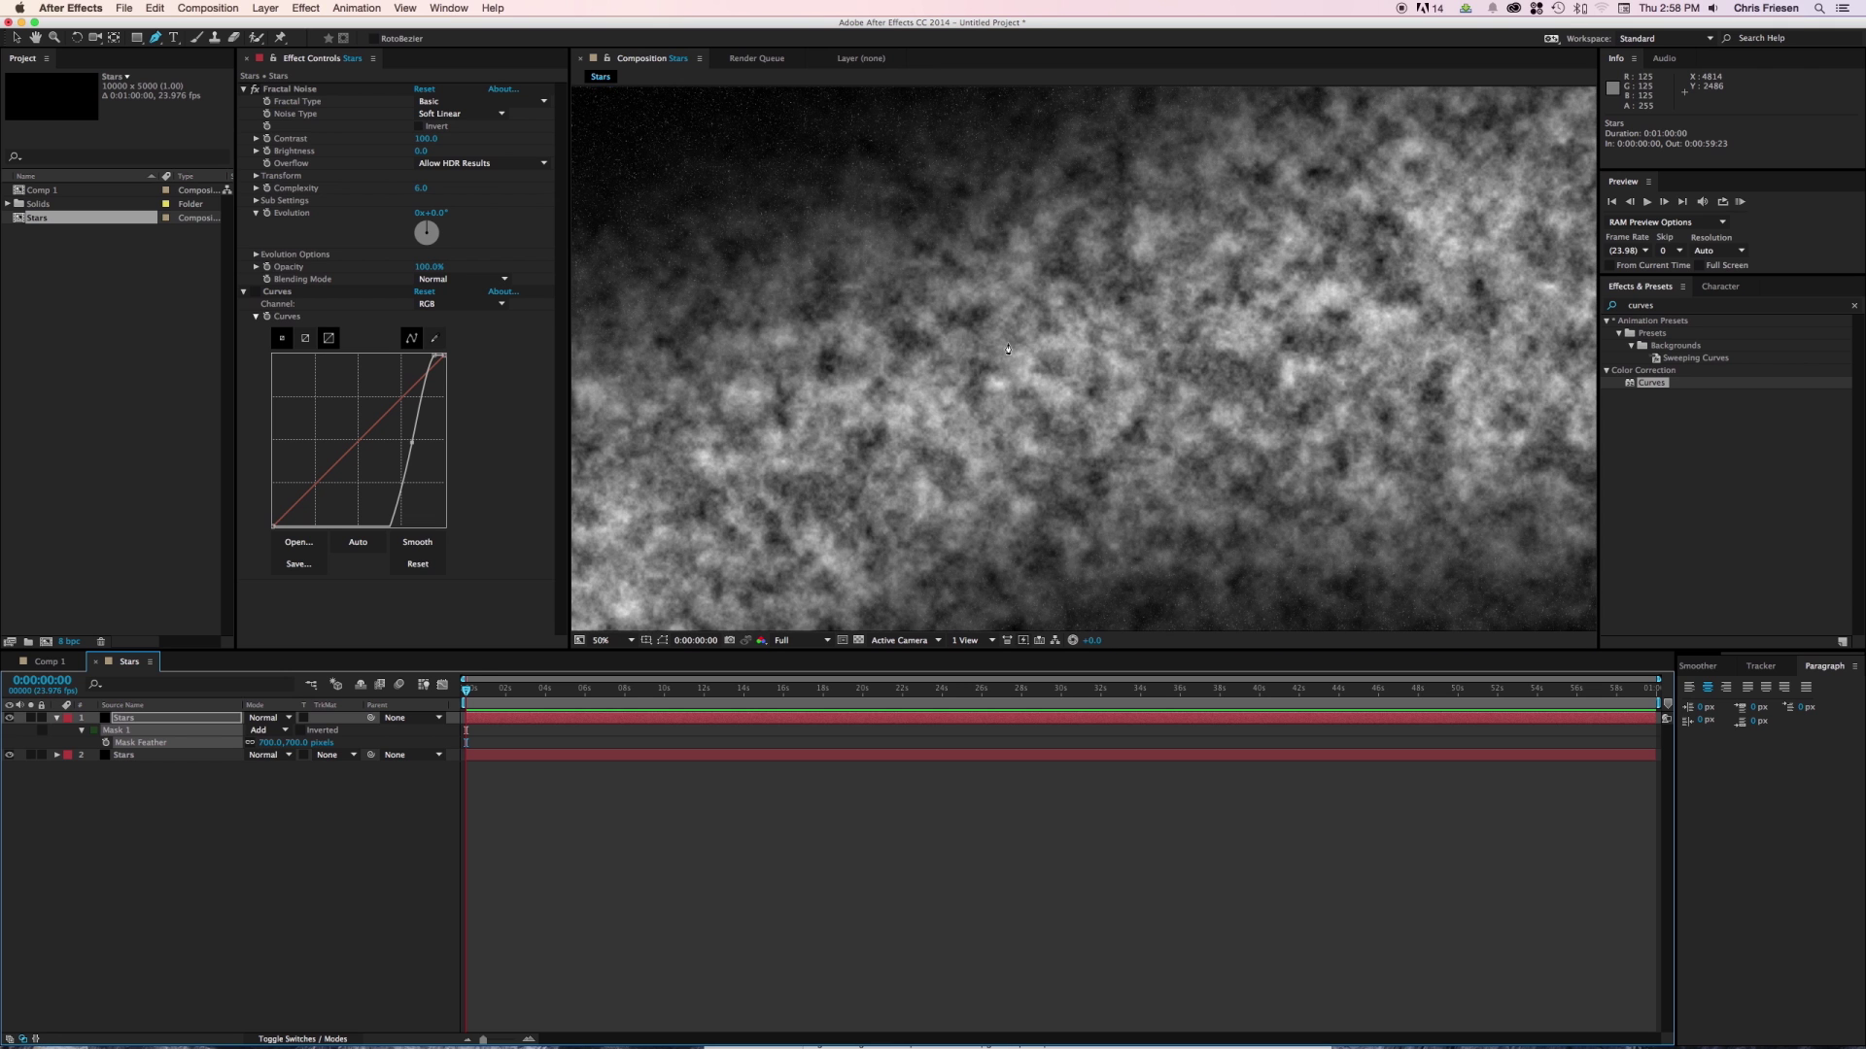
Raise the Fractal Noise Transform Scale on the nebula layer to 255.
{"action": "left_click_drag", "start_coordinate": [999, 237], "coordinate": [1021, 346]}
{"action": "left_click", "coordinate": [259, 182]}
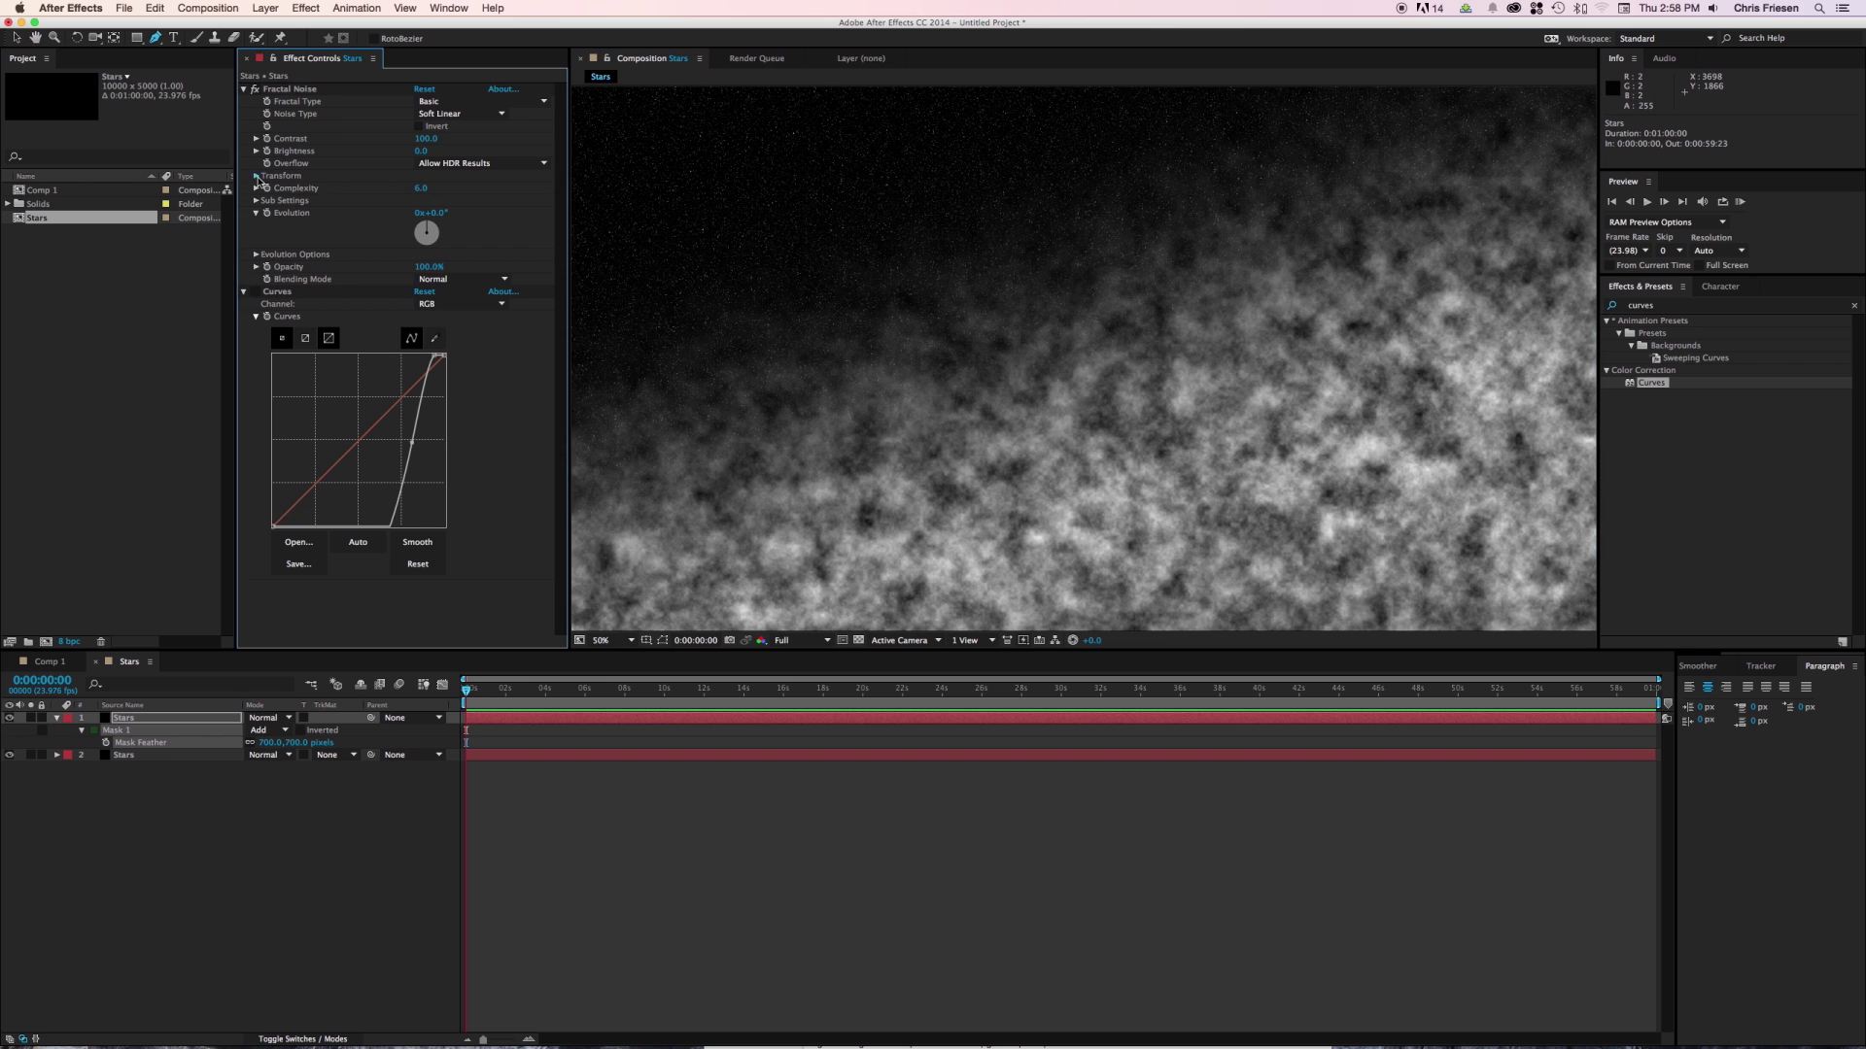
{"action": "left_click", "coordinate": [257, 176]}
{"action": "left_click", "coordinate": [426, 213]}
{"action": "type", "text": "255"}
{"action": "key", "text": "Return"}
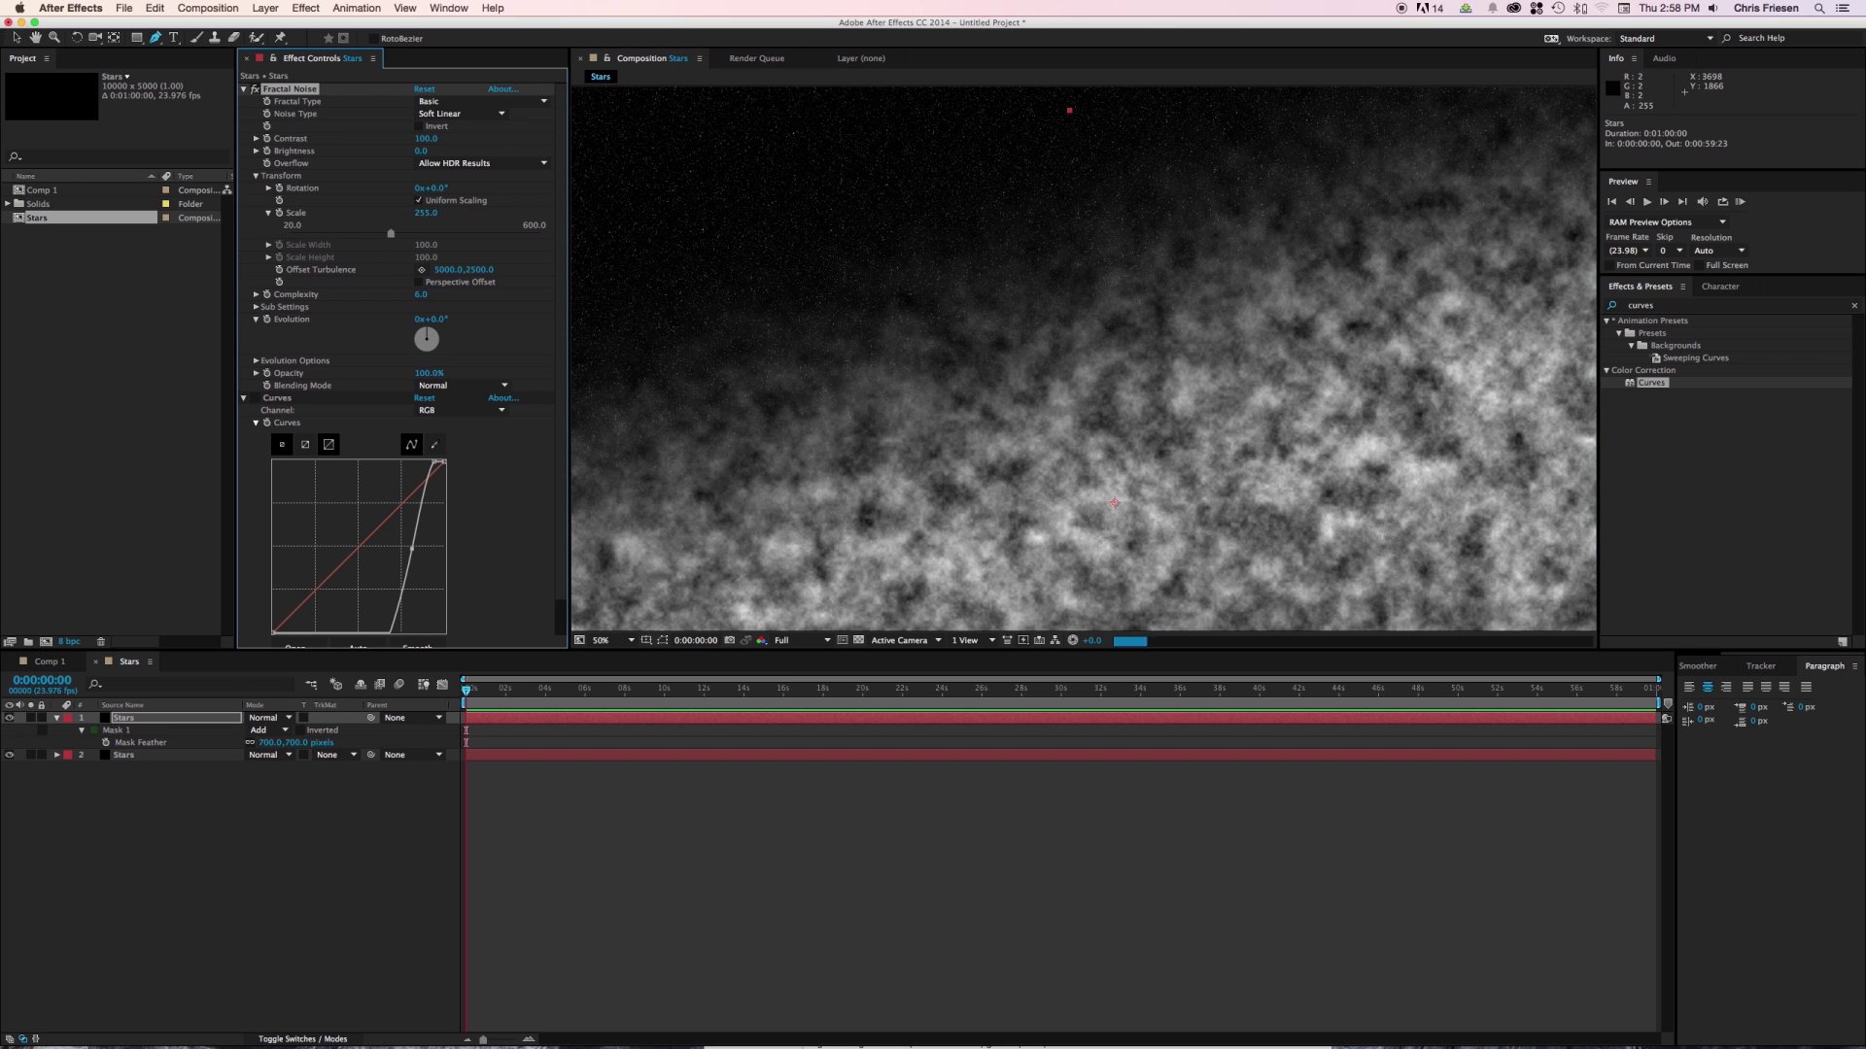
{"action": "scroll", "coordinate": [1037, 257], "scroll_direction": "down", "scroll_amount": 1}
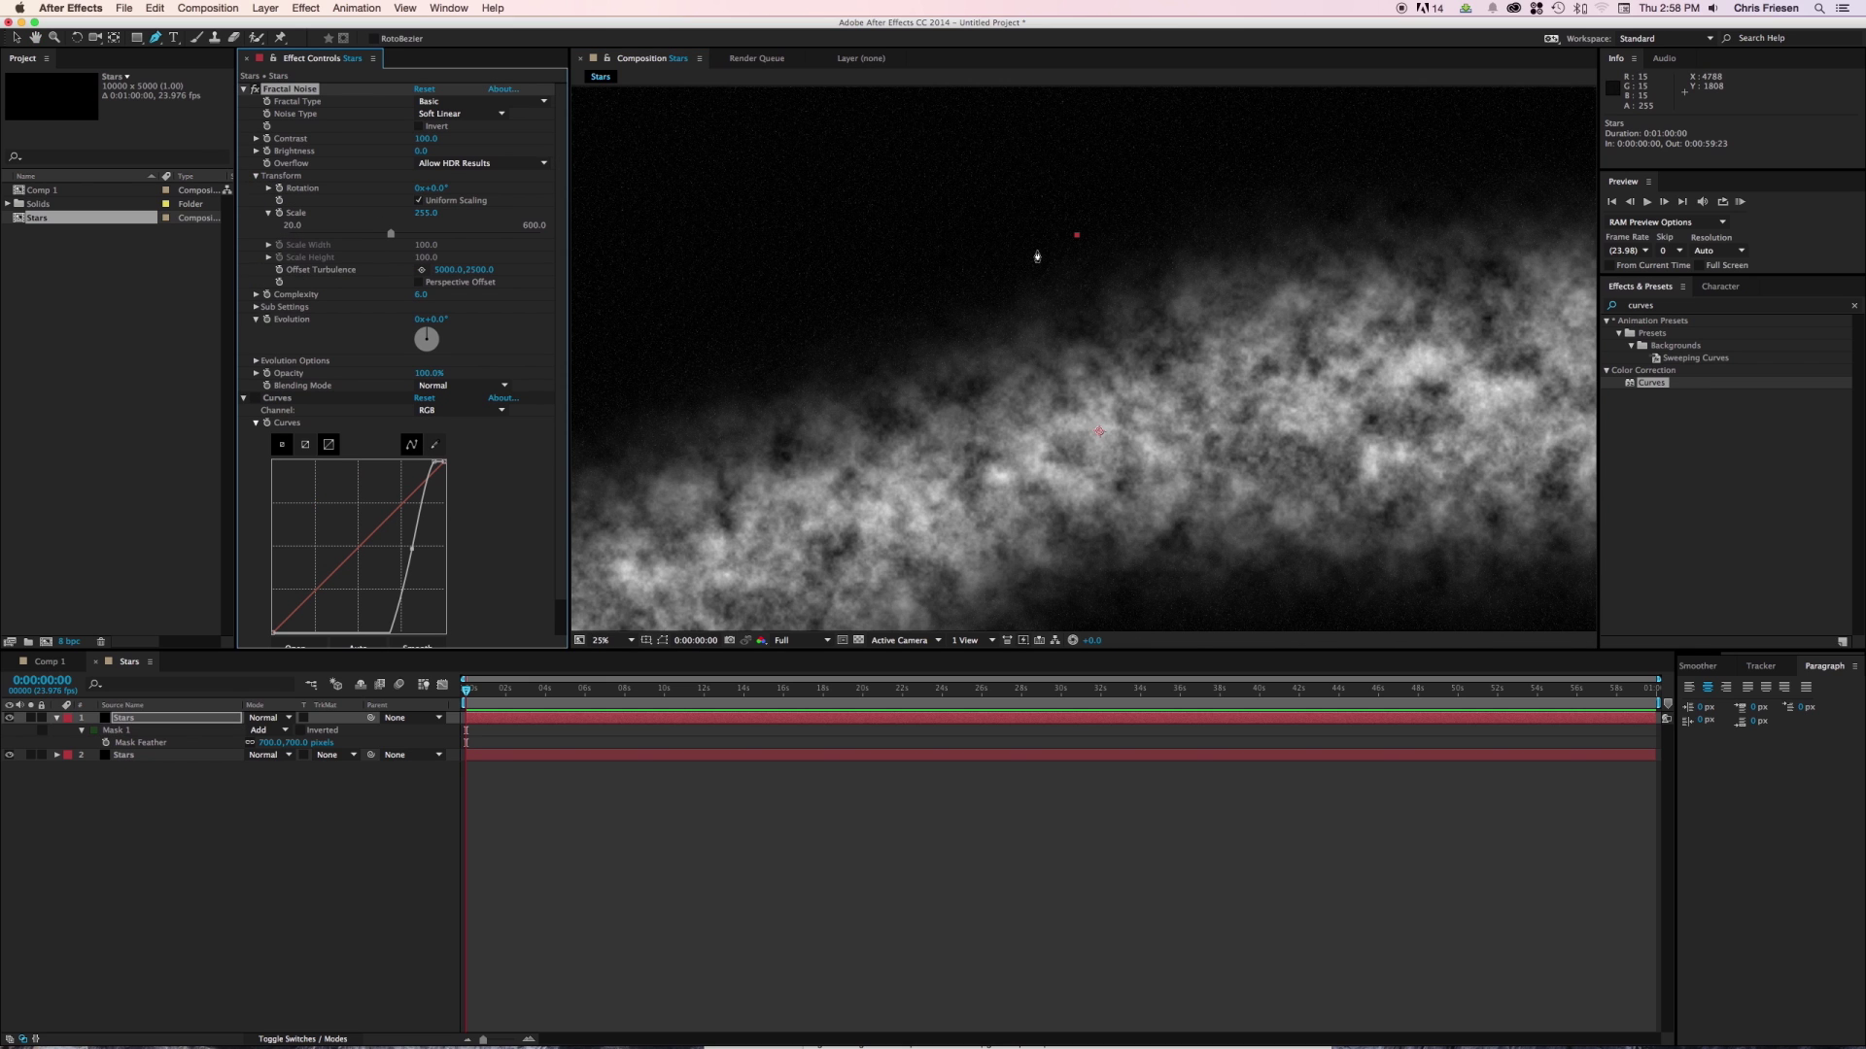
Apply CC Toner with deep red midtones to the Stars layer.
{"action": "left_click", "coordinate": [1613, 305]}
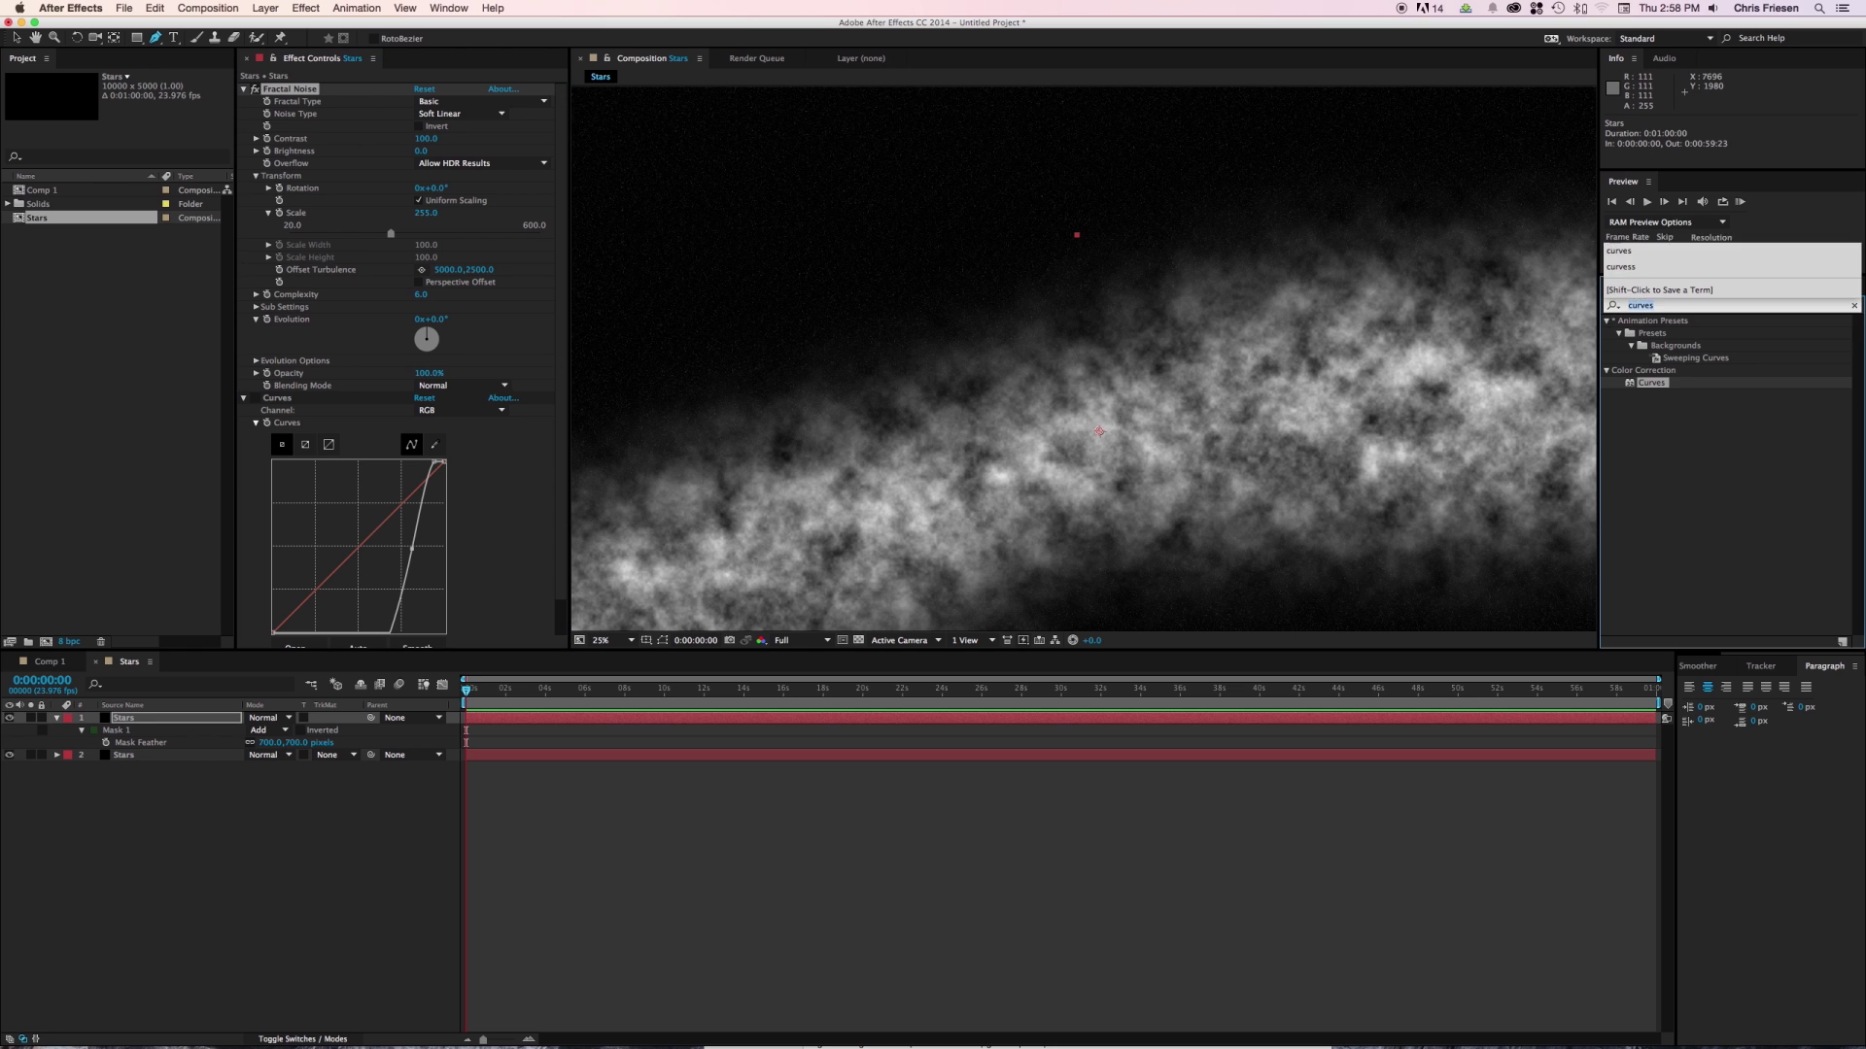
{"action": "type", "text": "toner"}
{"action": "double_click", "coordinate": [1658, 334]}
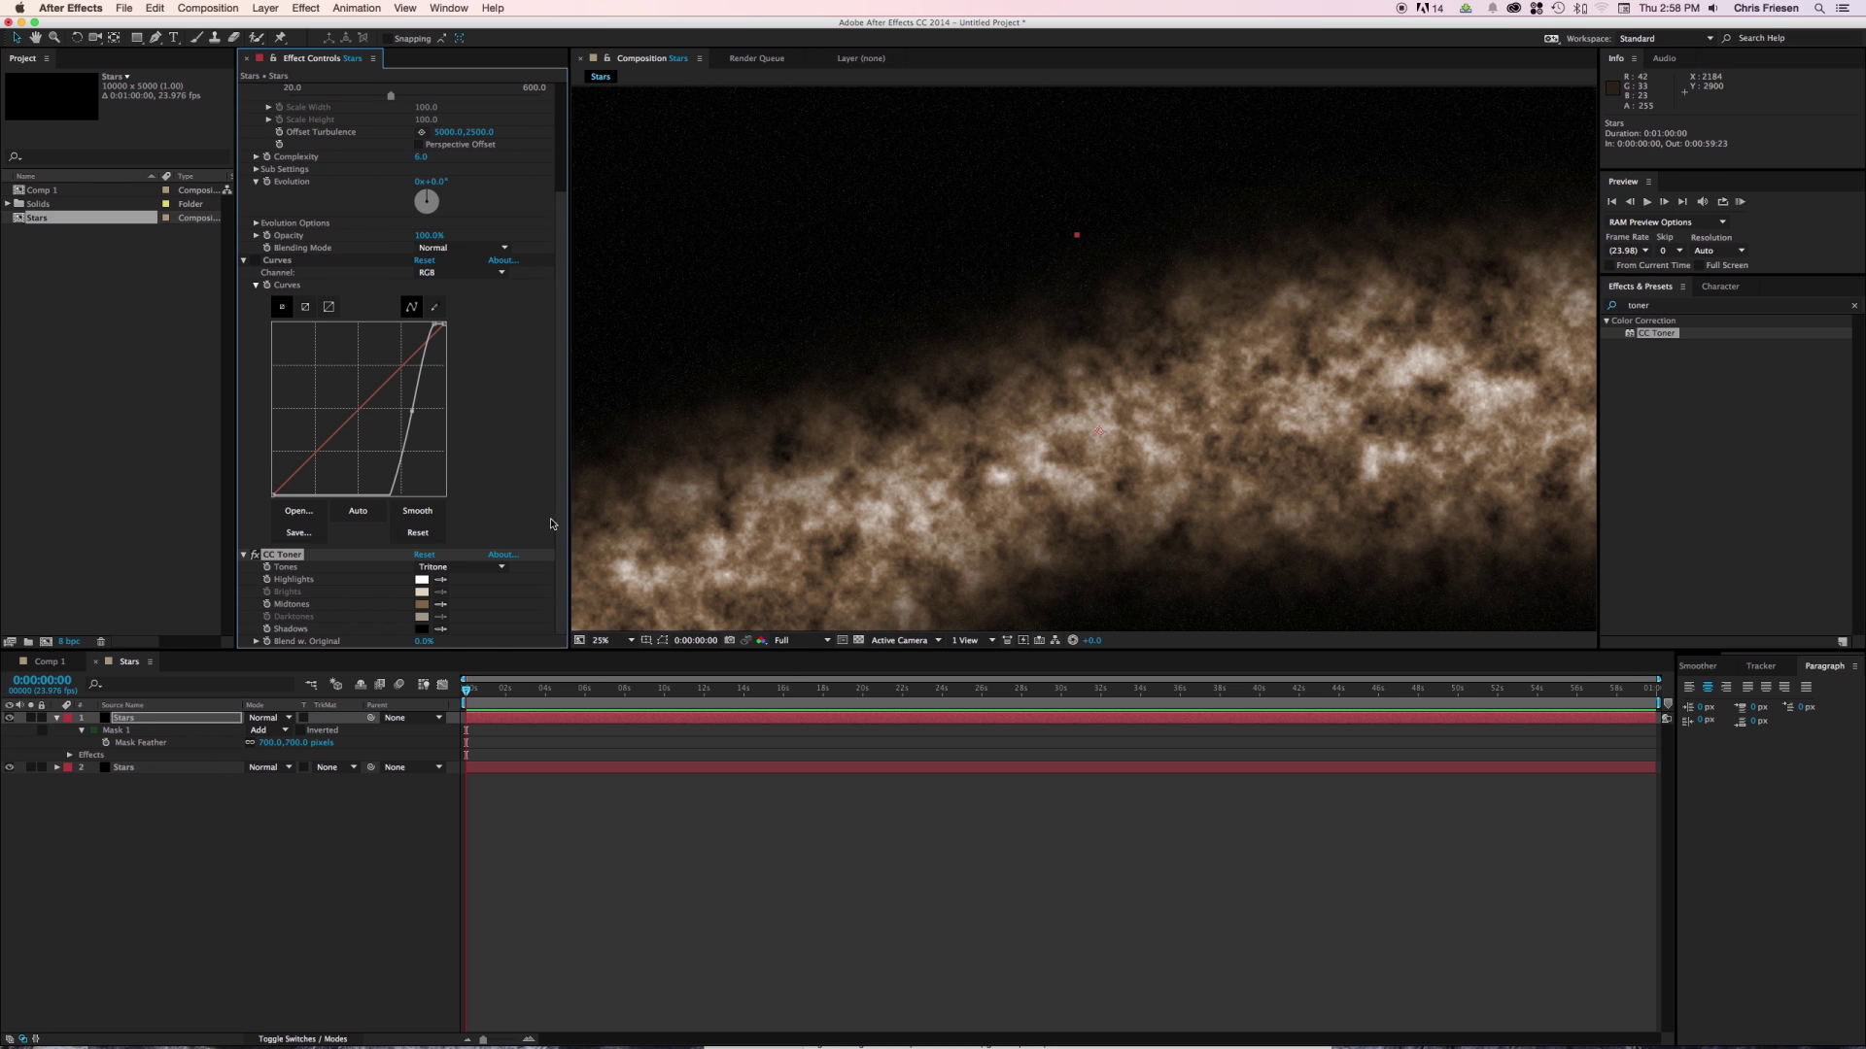
{"action": "left_click", "coordinate": [421, 605]}
{"action": "left_click_drag", "start_coordinate": [216, 278], "coordinate": [223, 102]}
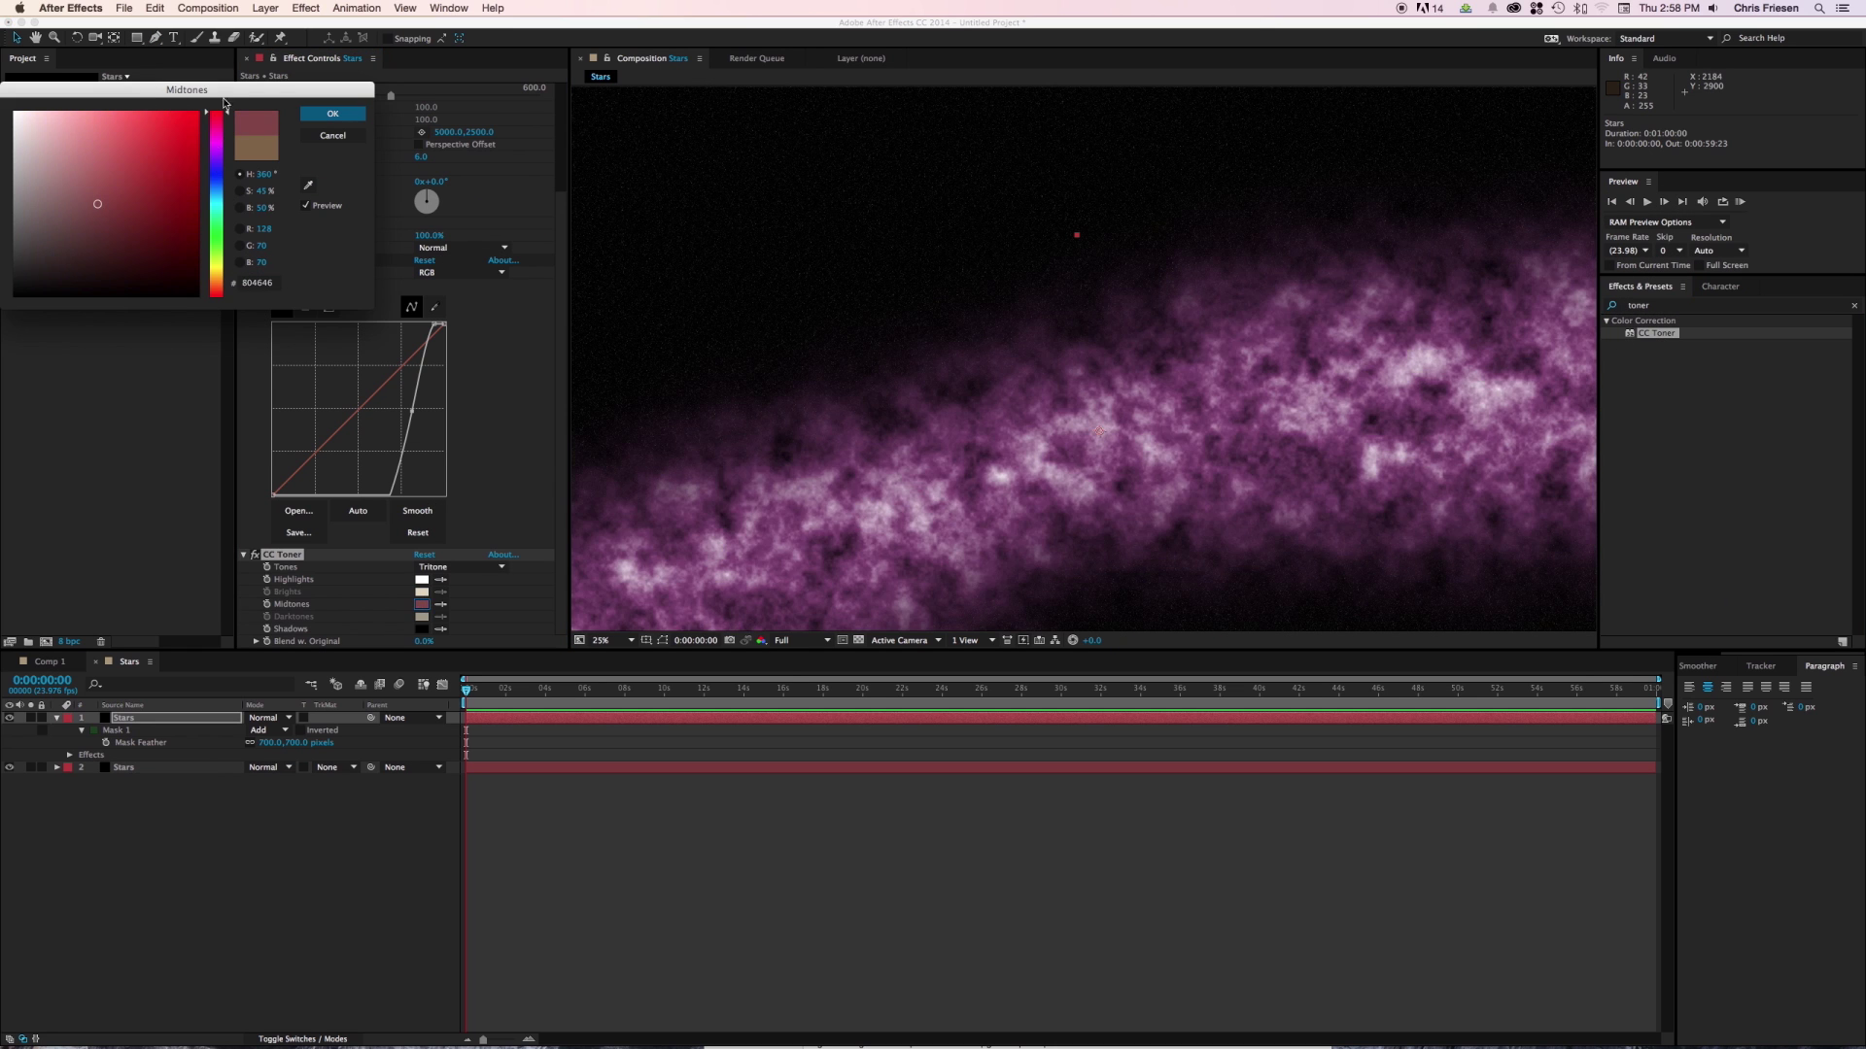
{"action": "left_click_drag", "start_coordinate": [173, 162], "coordinate": [165, 179]}
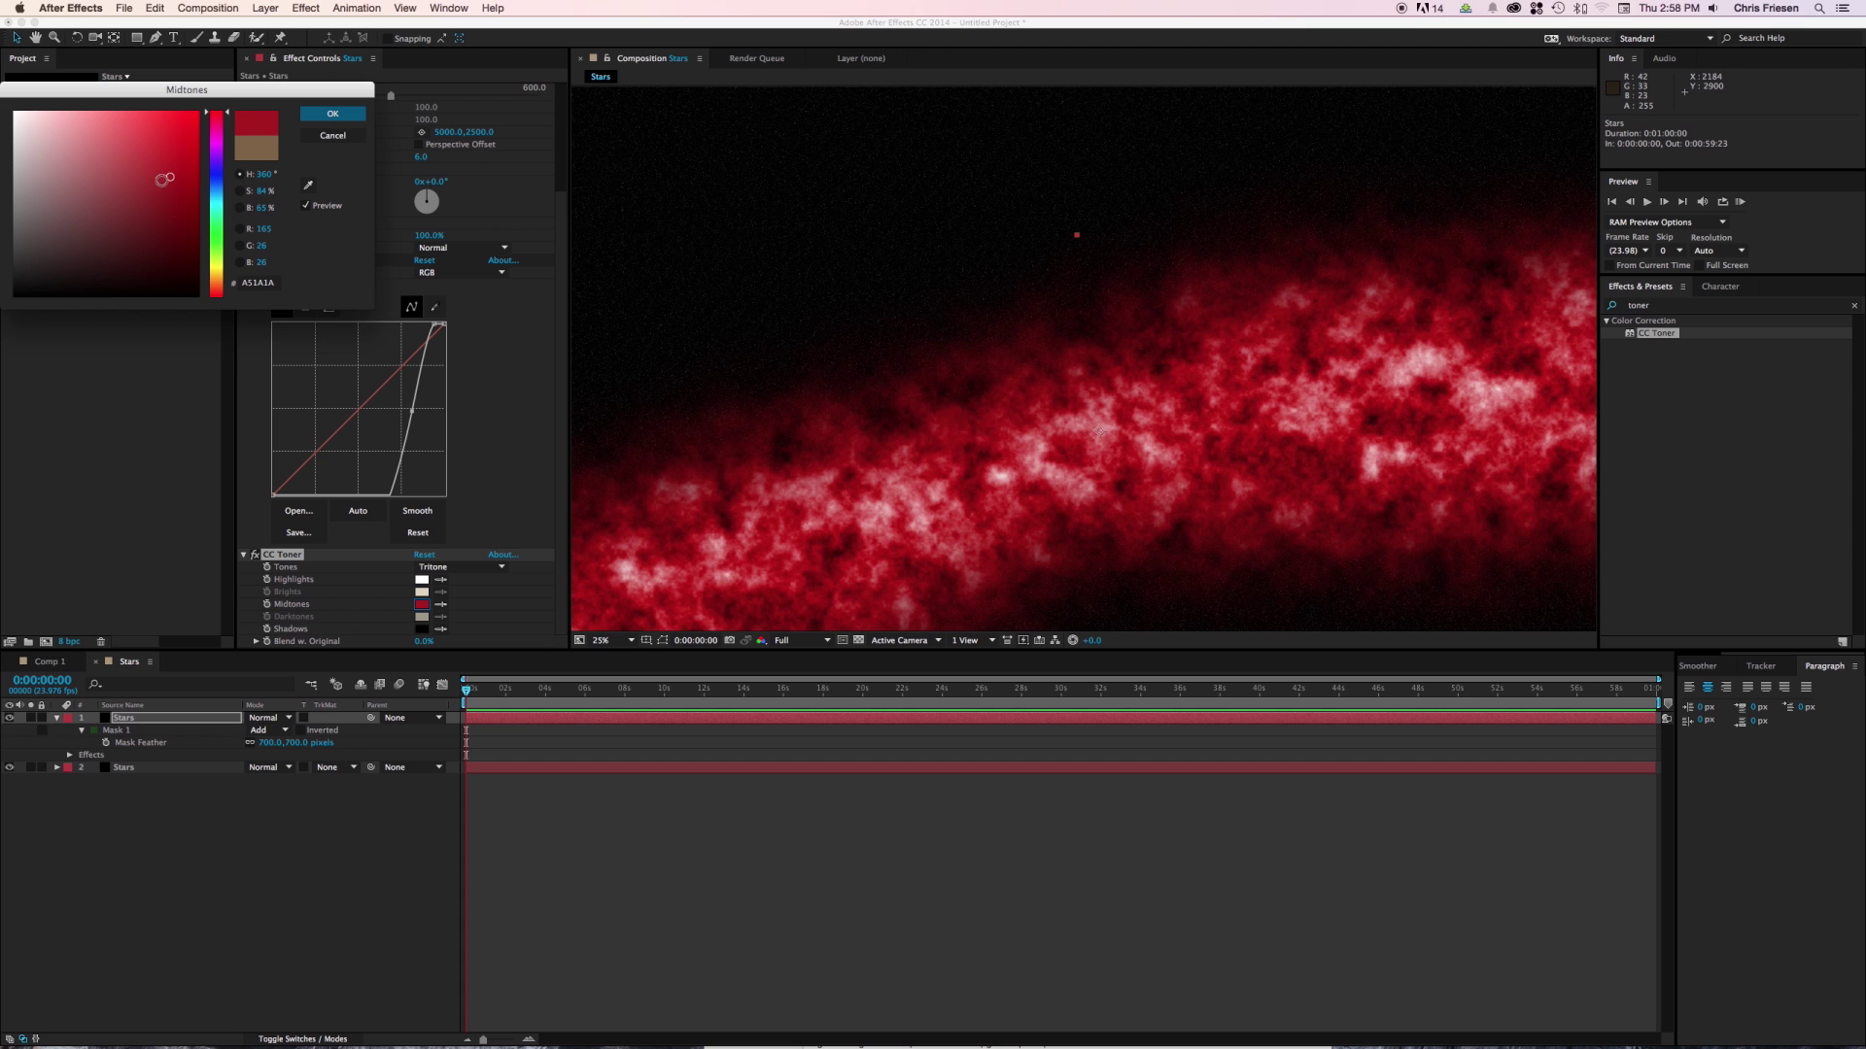
{"action": "left_click", "coordinate": [332, 113]}
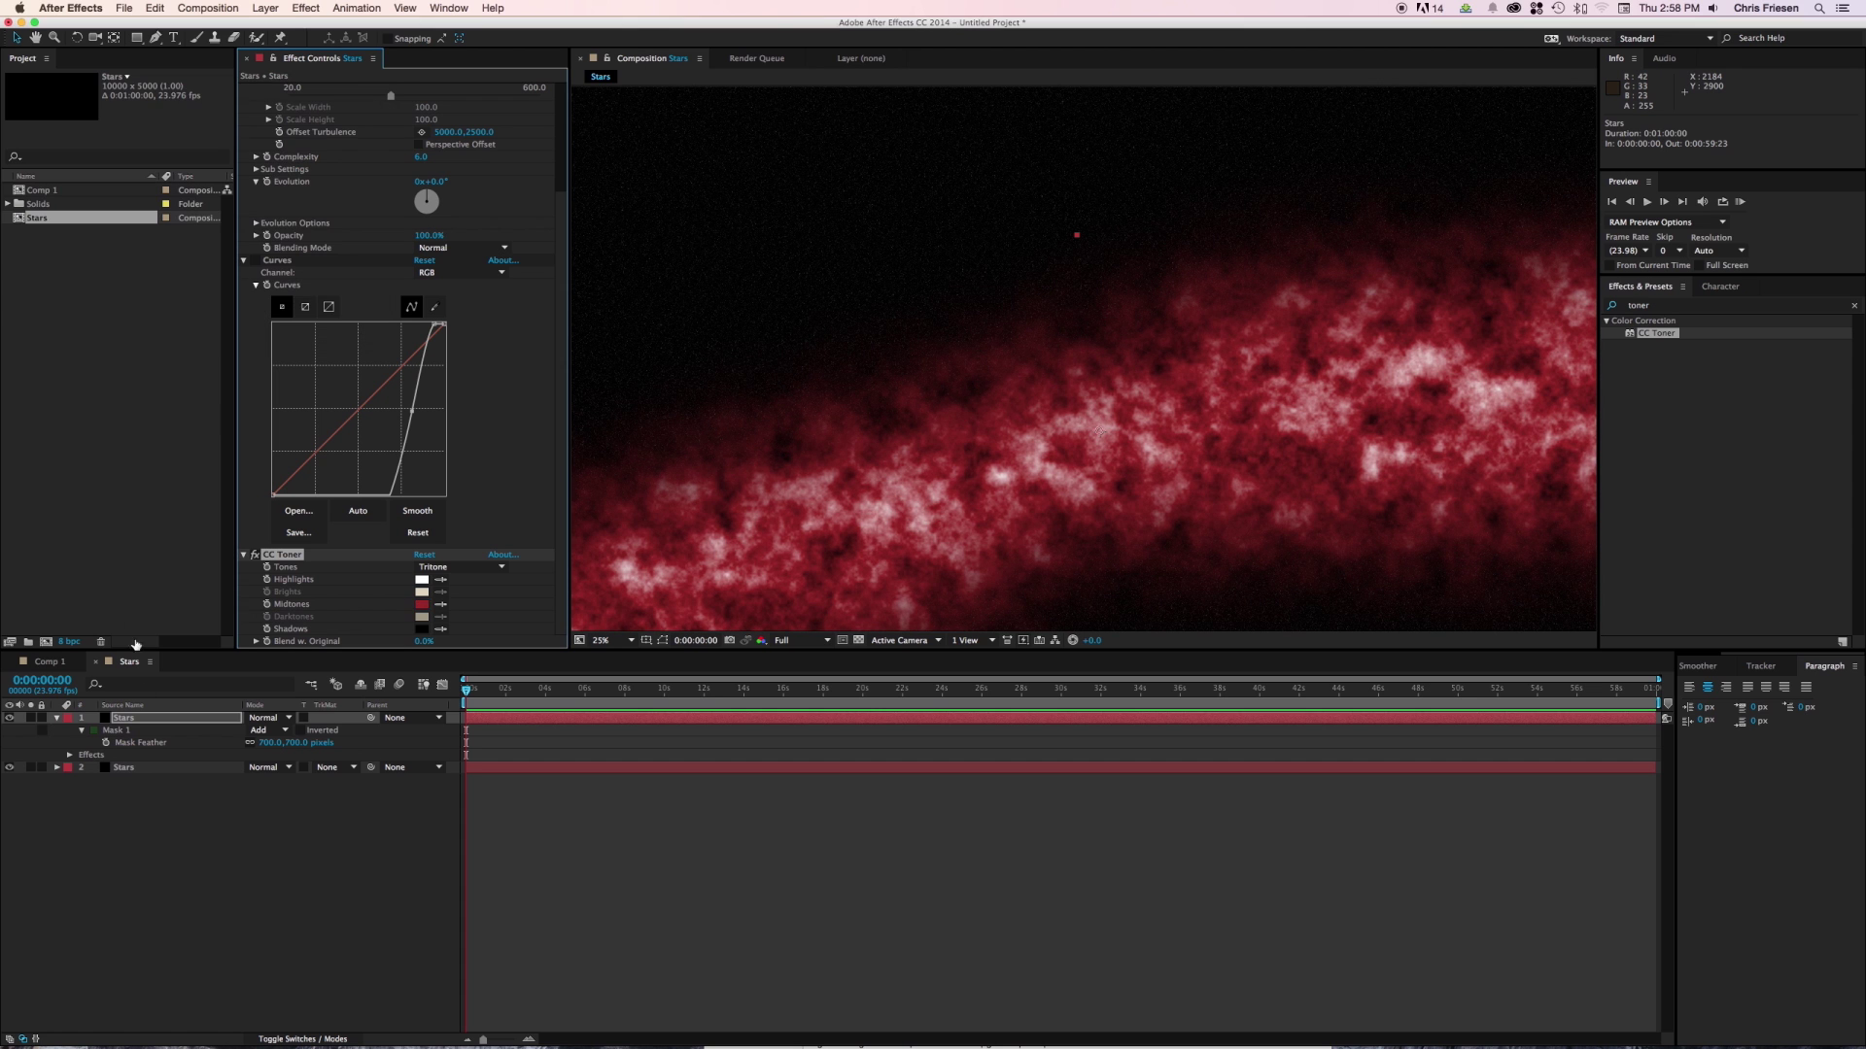
Lower the Stars layer opacity to 37%, then switch to Comp 1.
{"action": "key", "text": "t"}
{"action": "left_click_drag", "start_coordinate": [255, 731], "coordinate": [212, 736]}
{"action": "key", "text": "grave"}
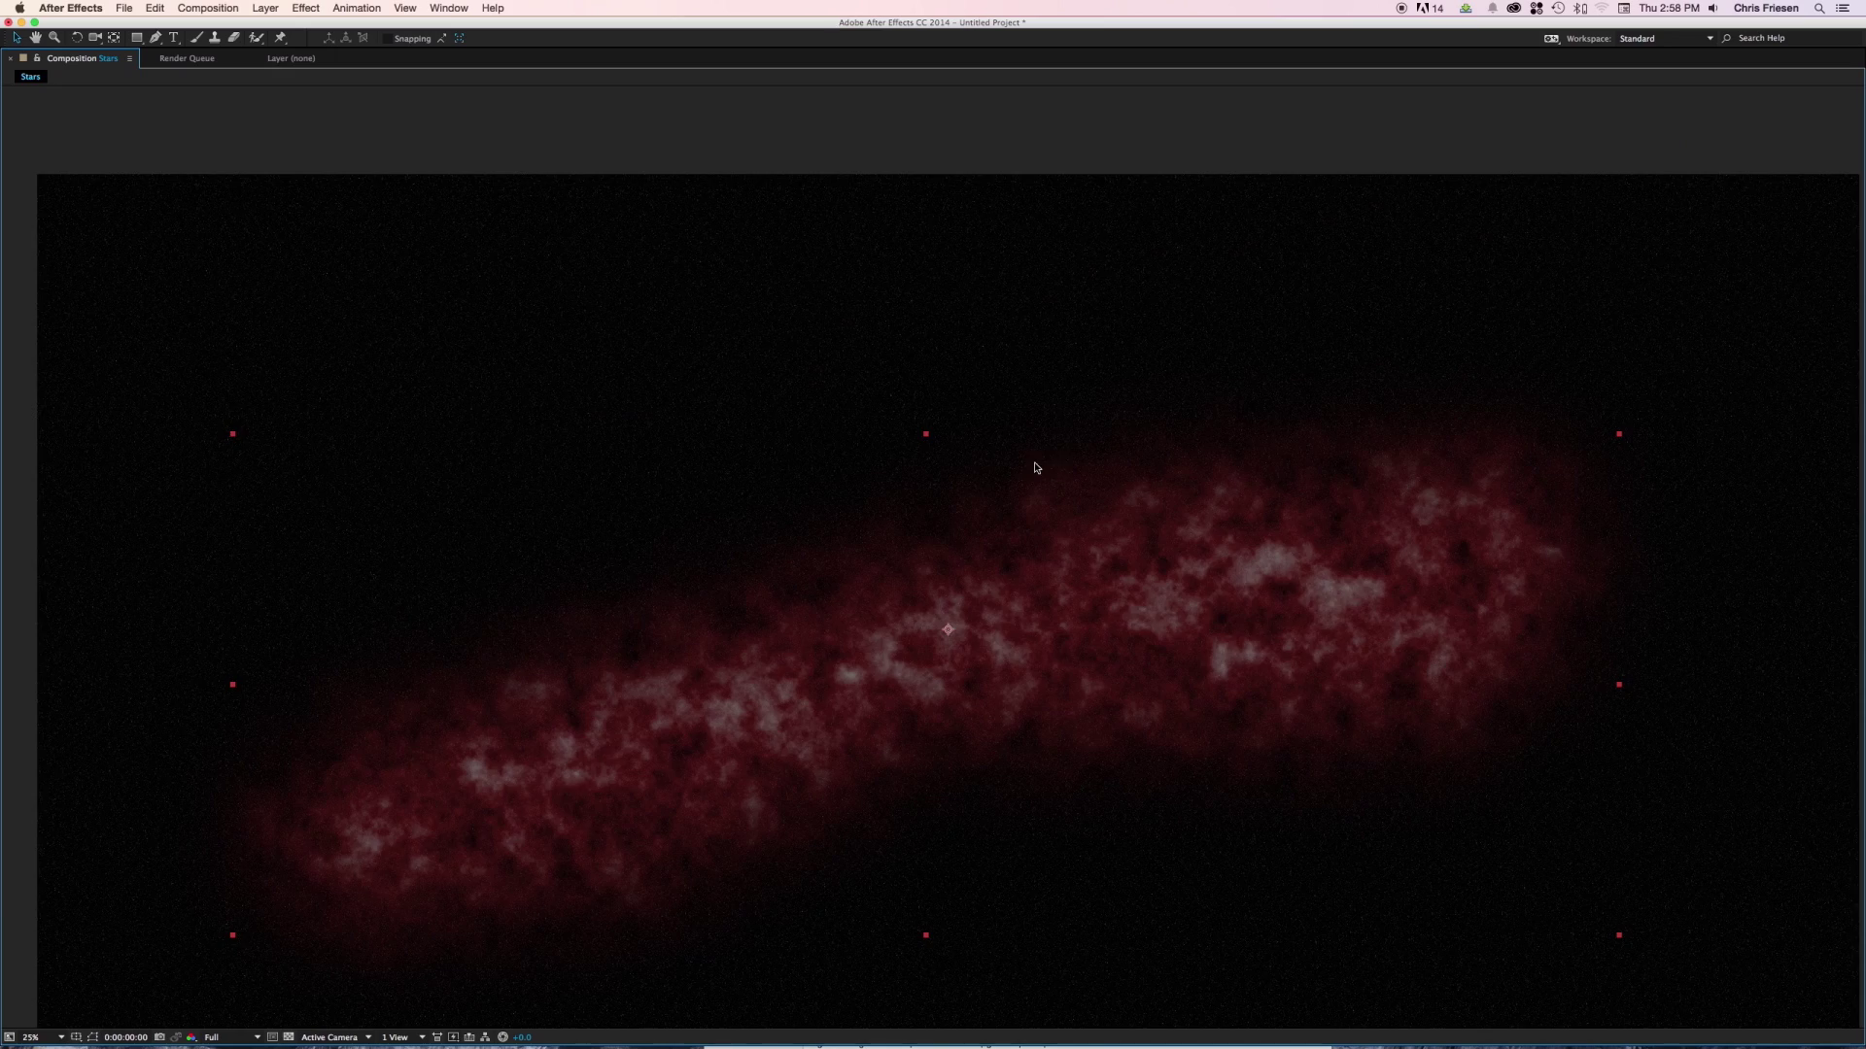
{"action": "scroll", "coordinate": [1034, 463], "scroll_direction": "up", "scroll_amount": 3}
{"action": "scroll", "coordinate": [1034, 462], "scroll_direction": "down", "scroll_amount": 6}
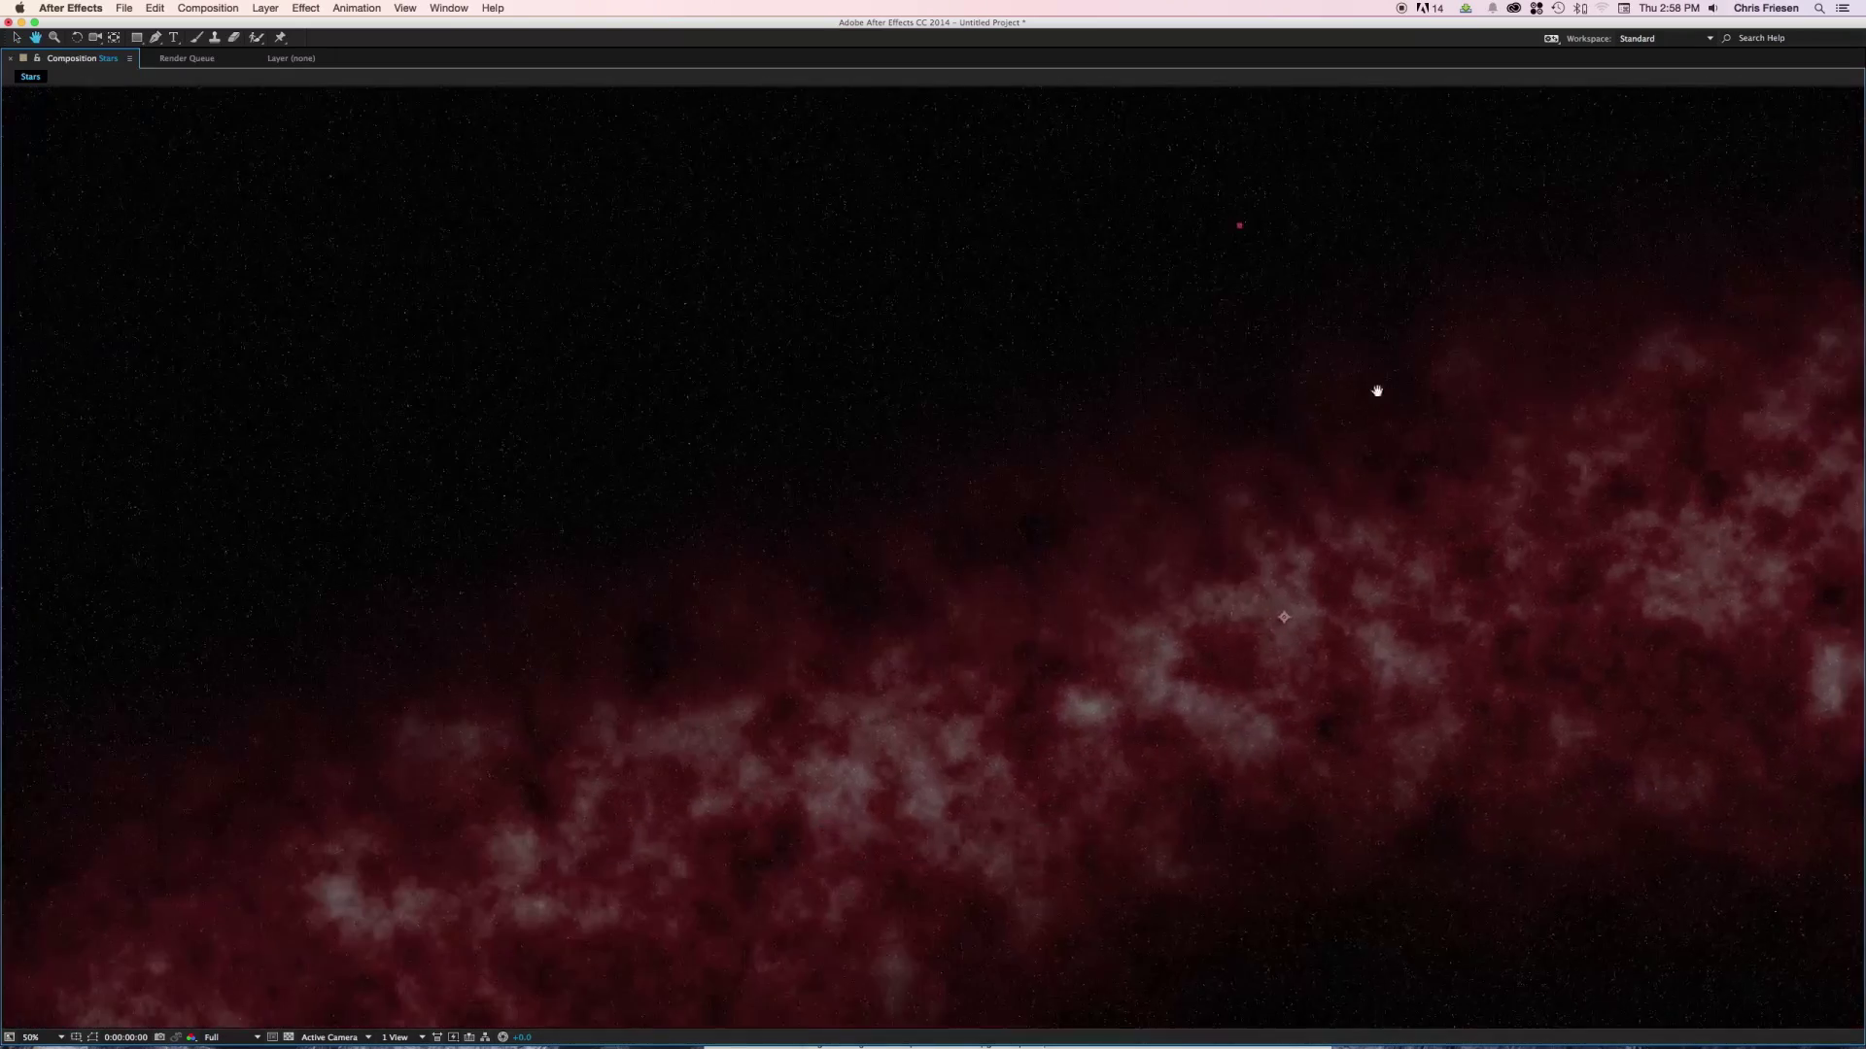
{"action": "key", "text": "comma"}
{"action": "key", "text": "comma"}
{"action": "key", "text": "comma"}
{"action": "key", "text": "comma"}
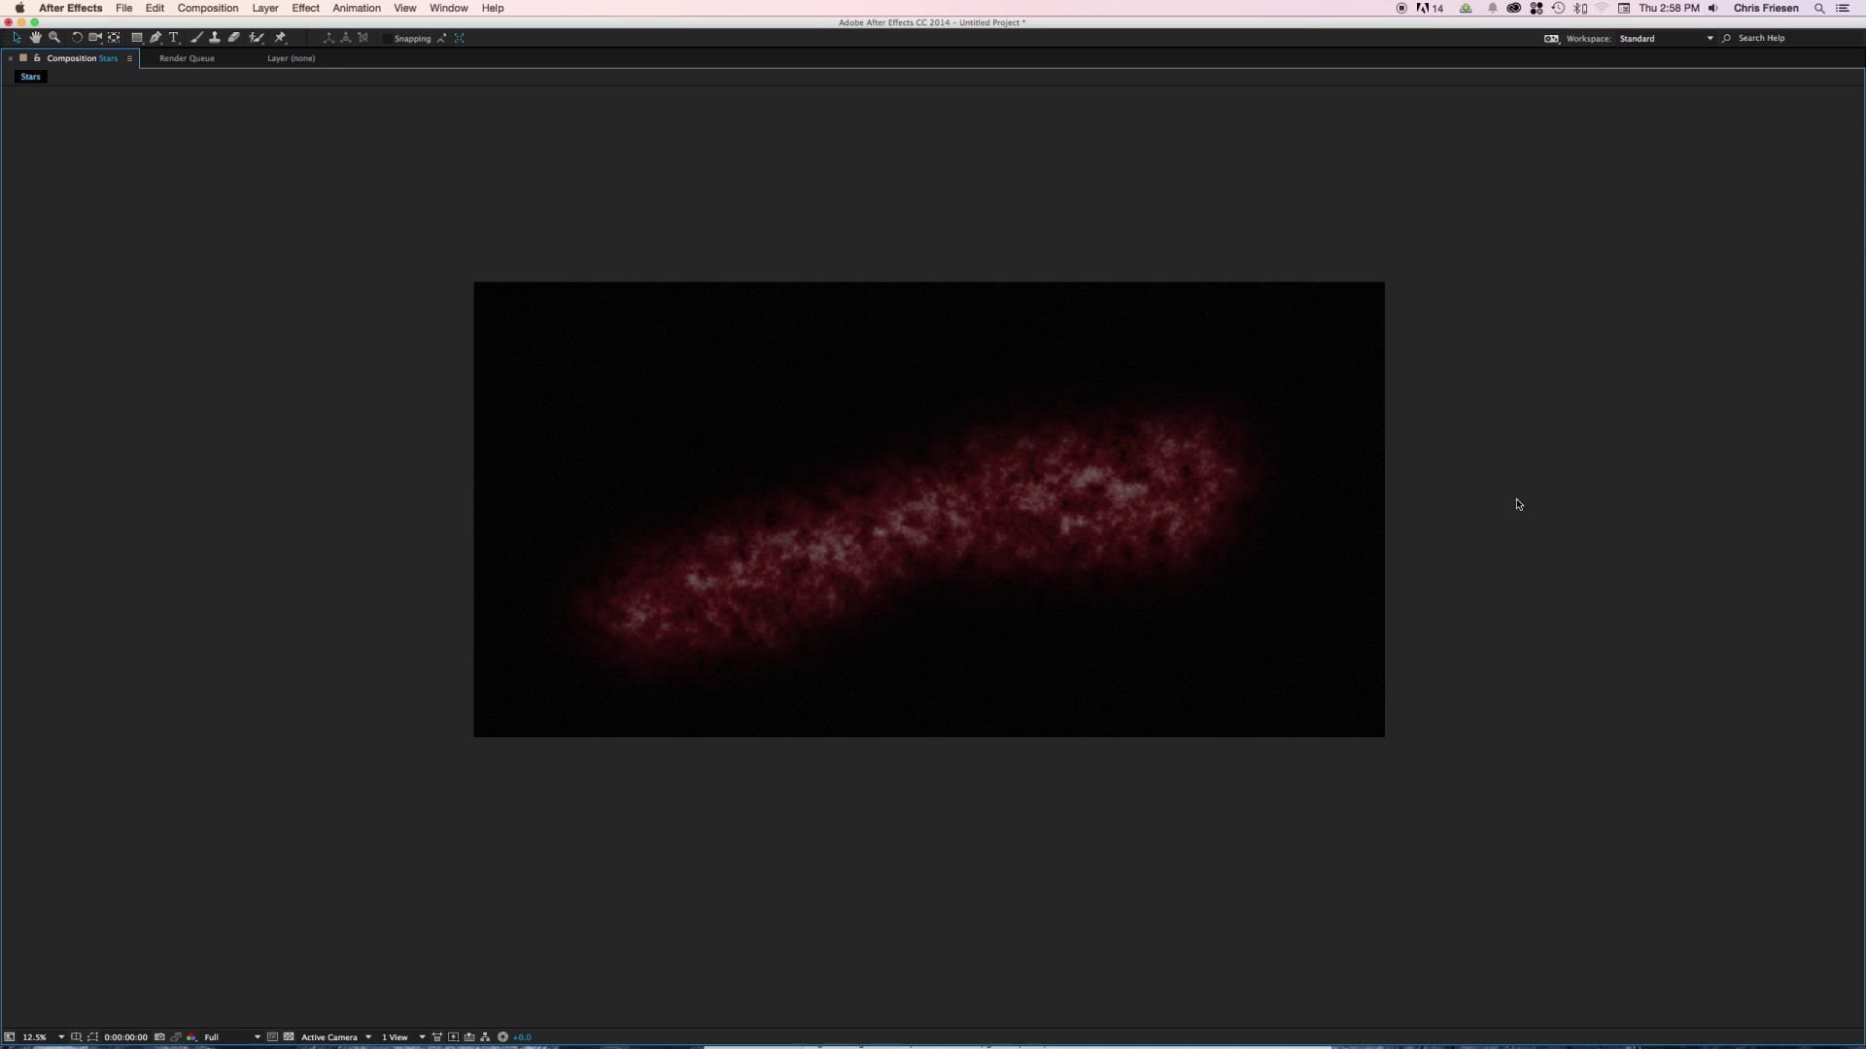
{"action": "key", "text": "grave"}
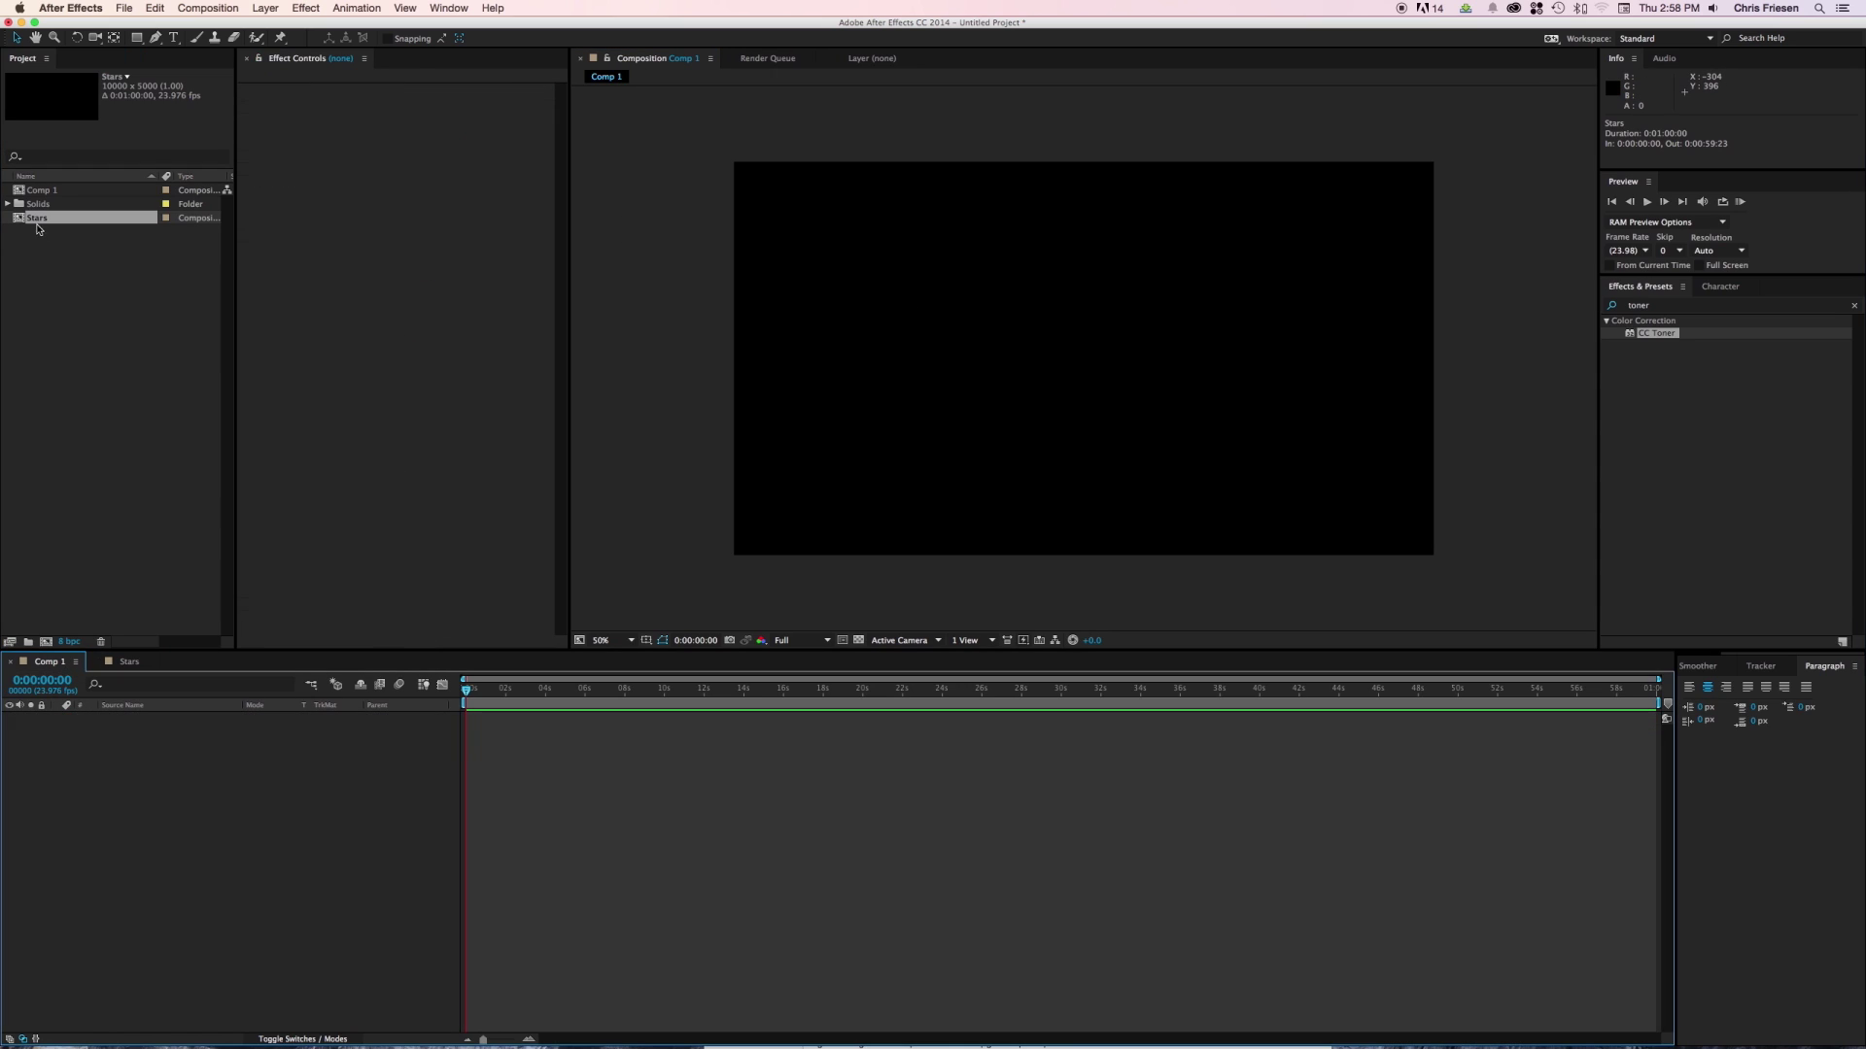
Place the Stars comp into Comp 1 and apply CC Environment to it.
{"action": "left_click_drag", "start_coordinate": [39, 220], "coordinate": [1012, 369]}
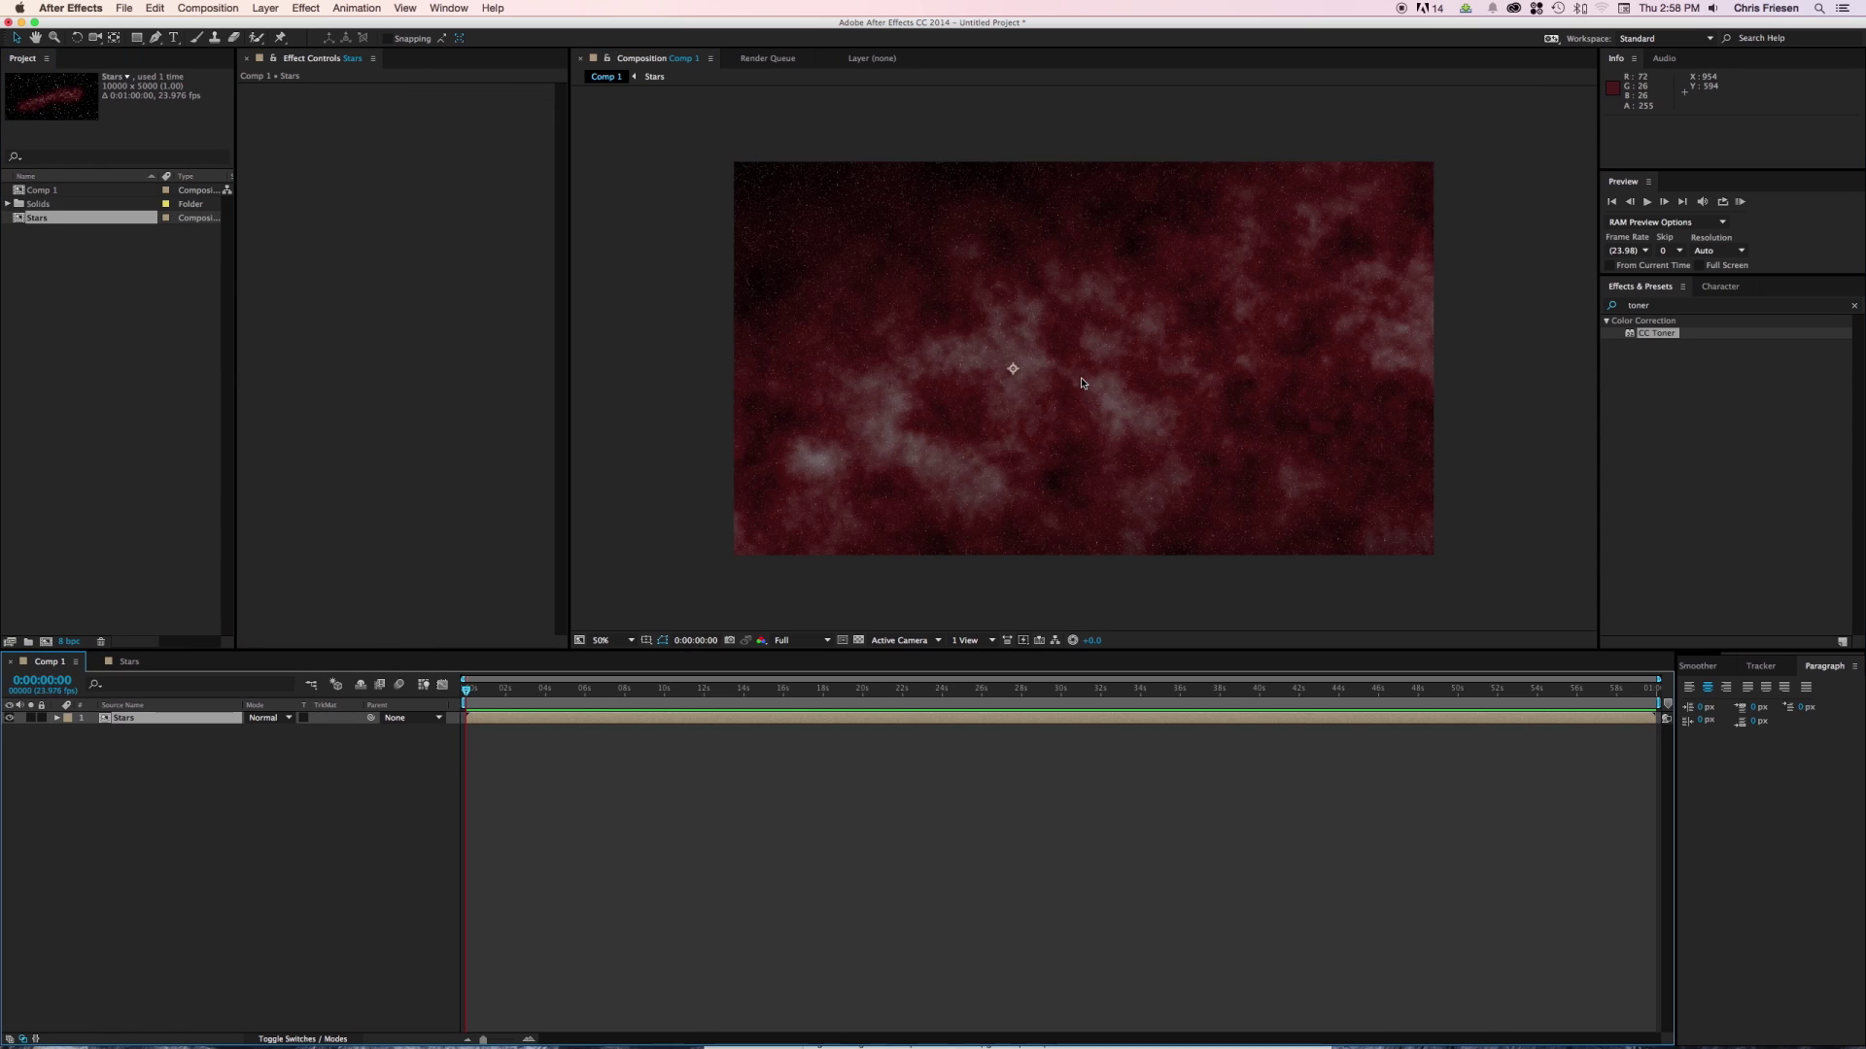
{"action": "key", "text": "comma"}
{"action": "key", "text": "comma"}
{"action": "key", "text": "comma"}
{"action": "key", "text": "comma"}
{"action": "left_click_drag", "start_coordinate": [1470, 301], "coordinate": [1525, 298]}
{"action": "left_click", "coordinate": [1642, 305]}
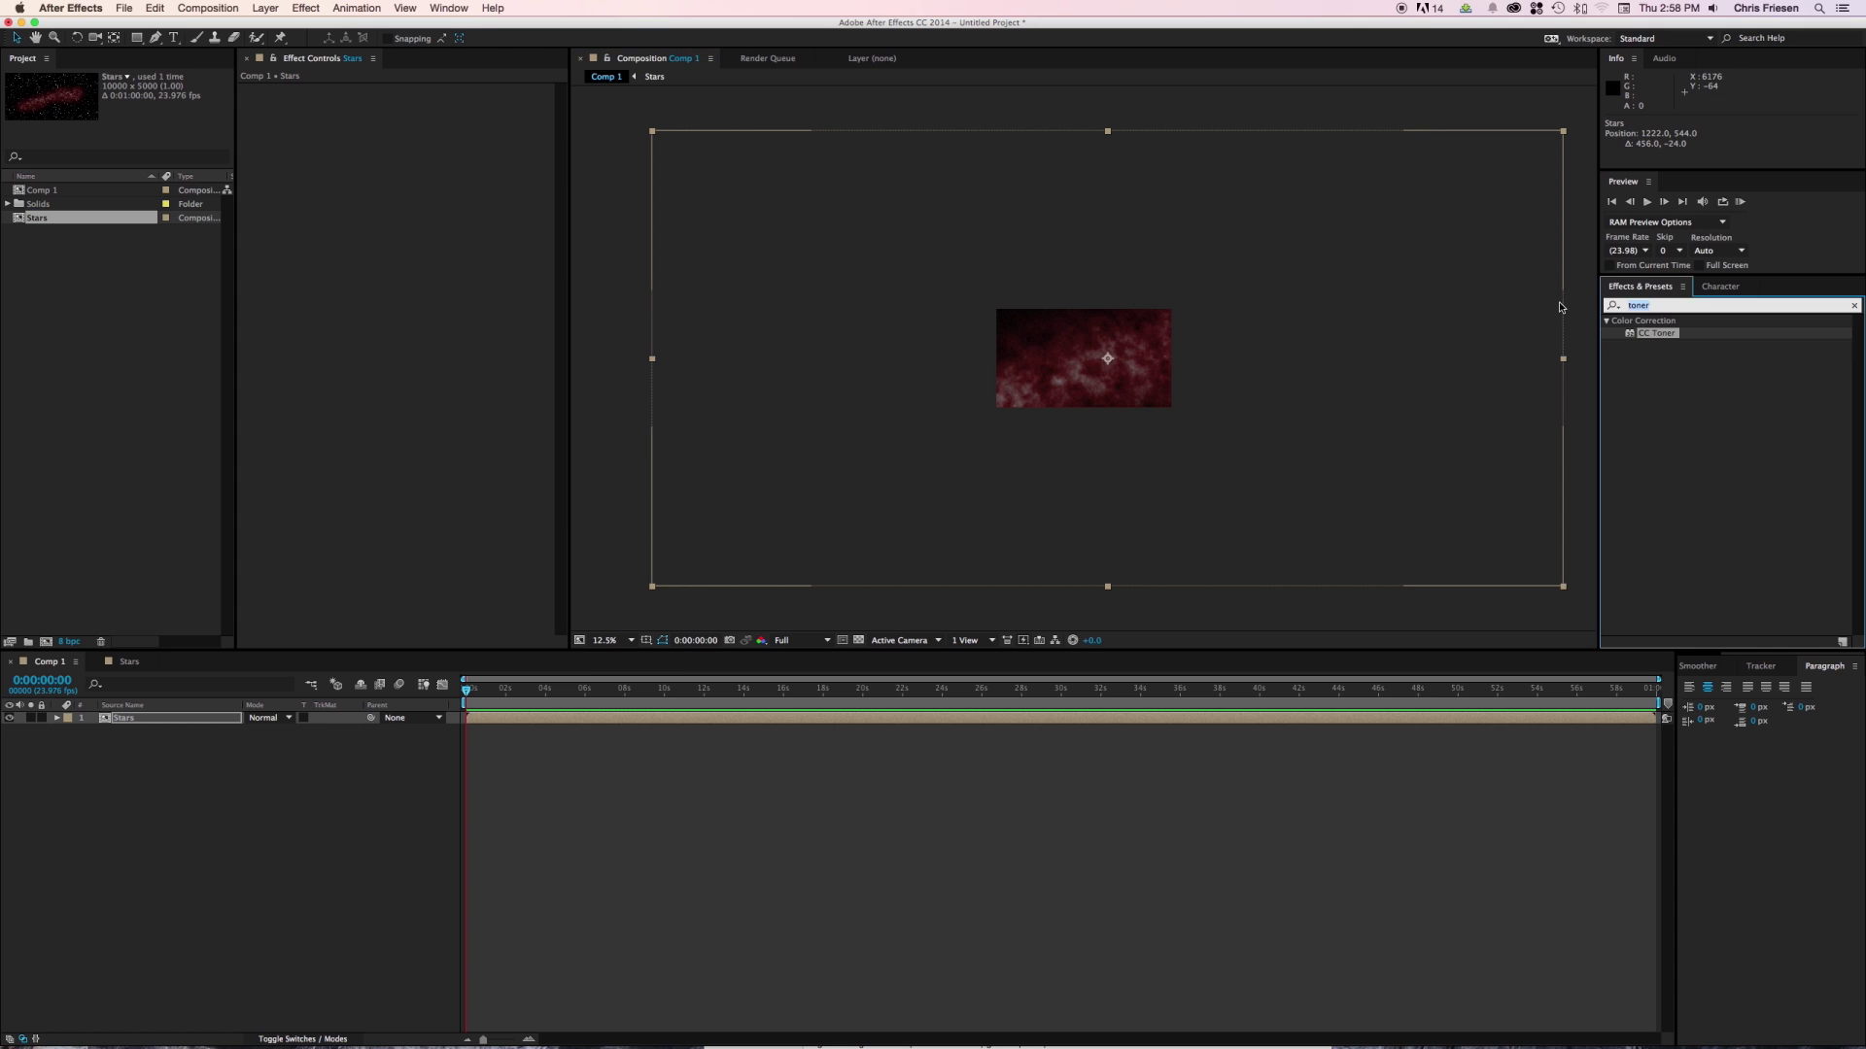
{"action": "type", "text": "cc en"}
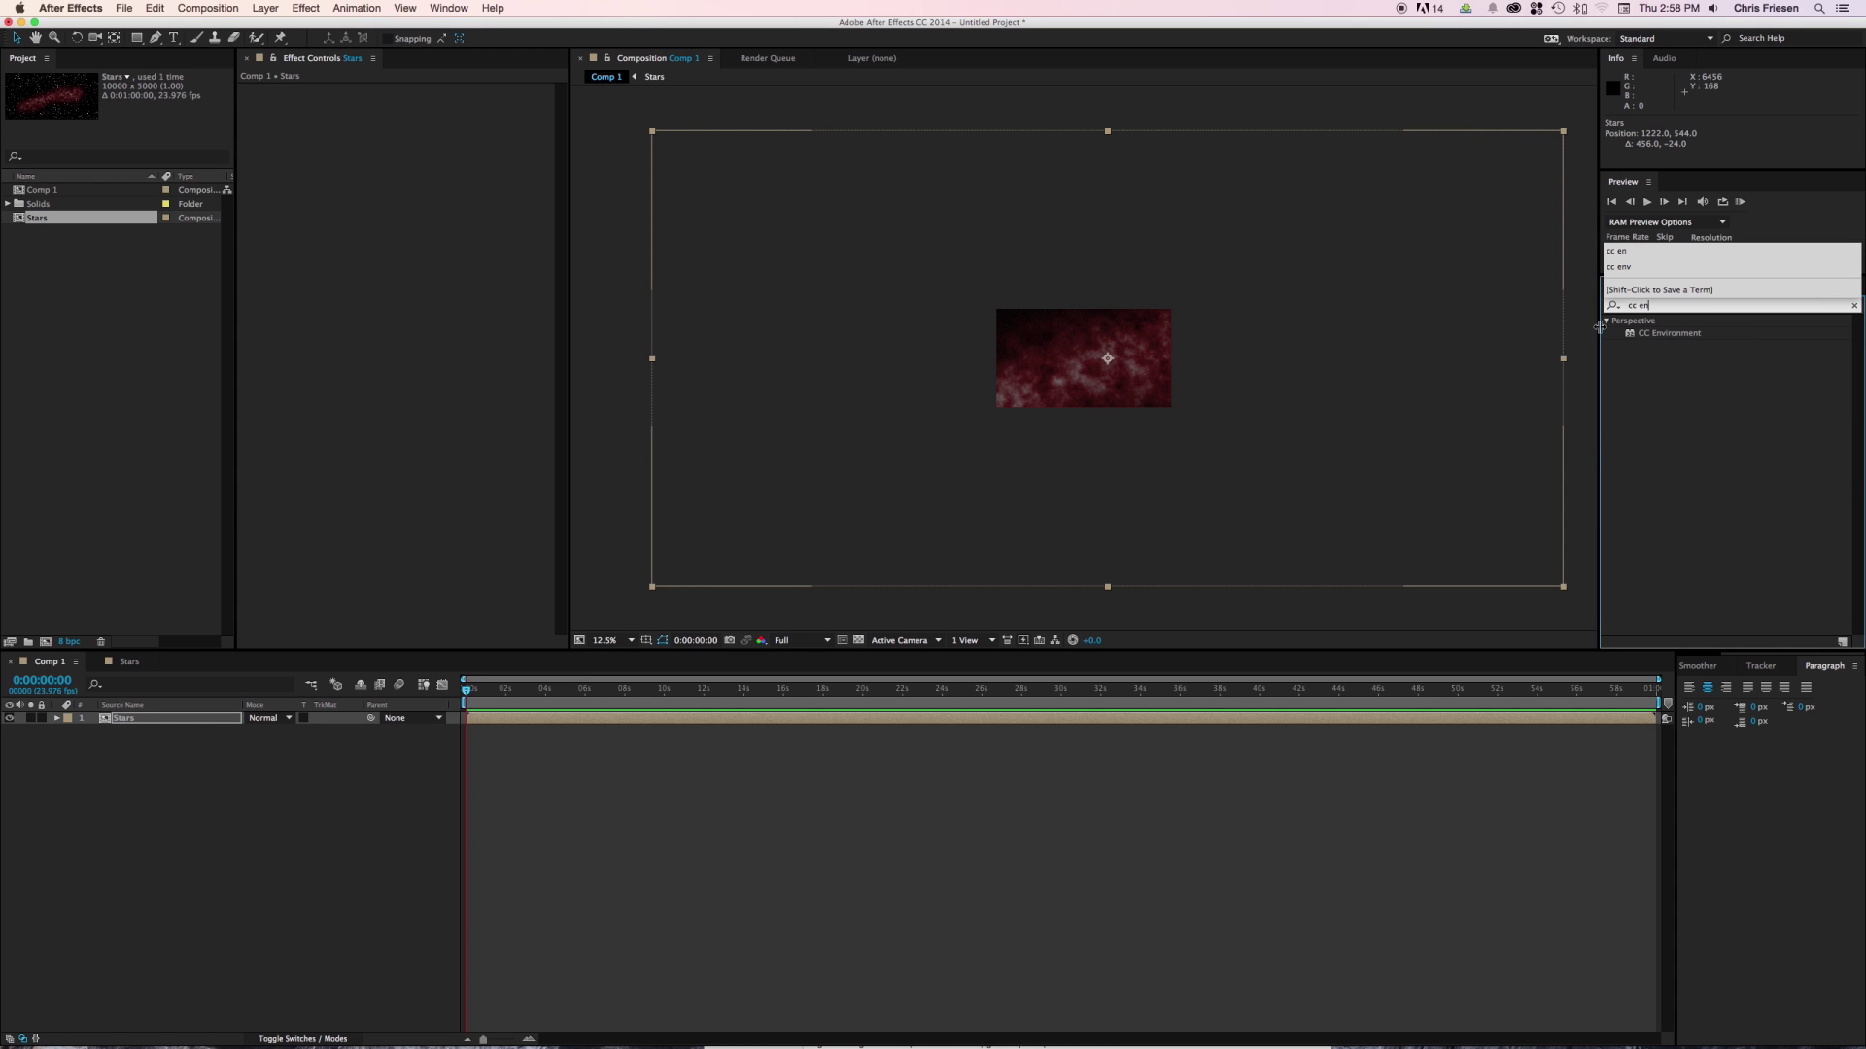
{"action": "double_click", "coordinate": [1669, 333]}
{"action": "left_click", "coordinate": [356, 224]}
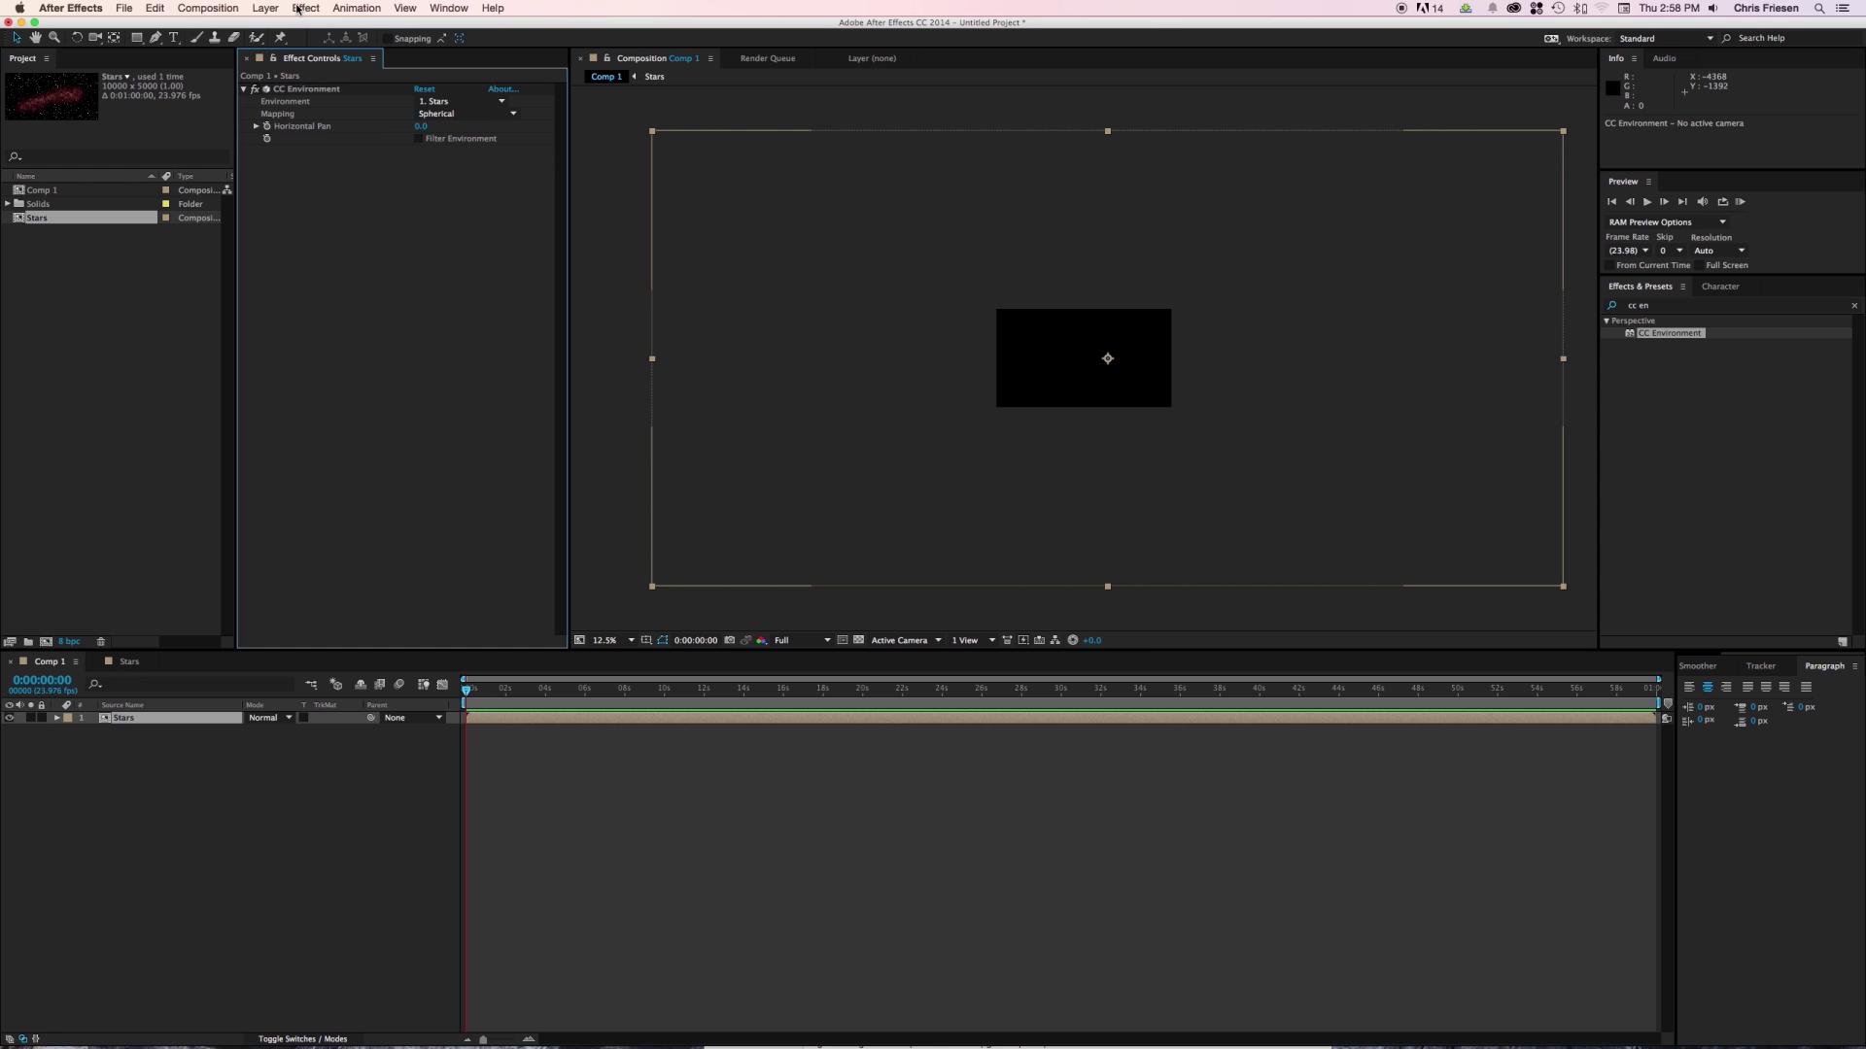
Add a new camera layer using the 35mm preset.
{"action": "left_click", "coordinate": [266, 8]}
{"action": "mouse_move", "coordinate": [320, 26]}
{"action": "left_click", "coordinate": [506, 72]}
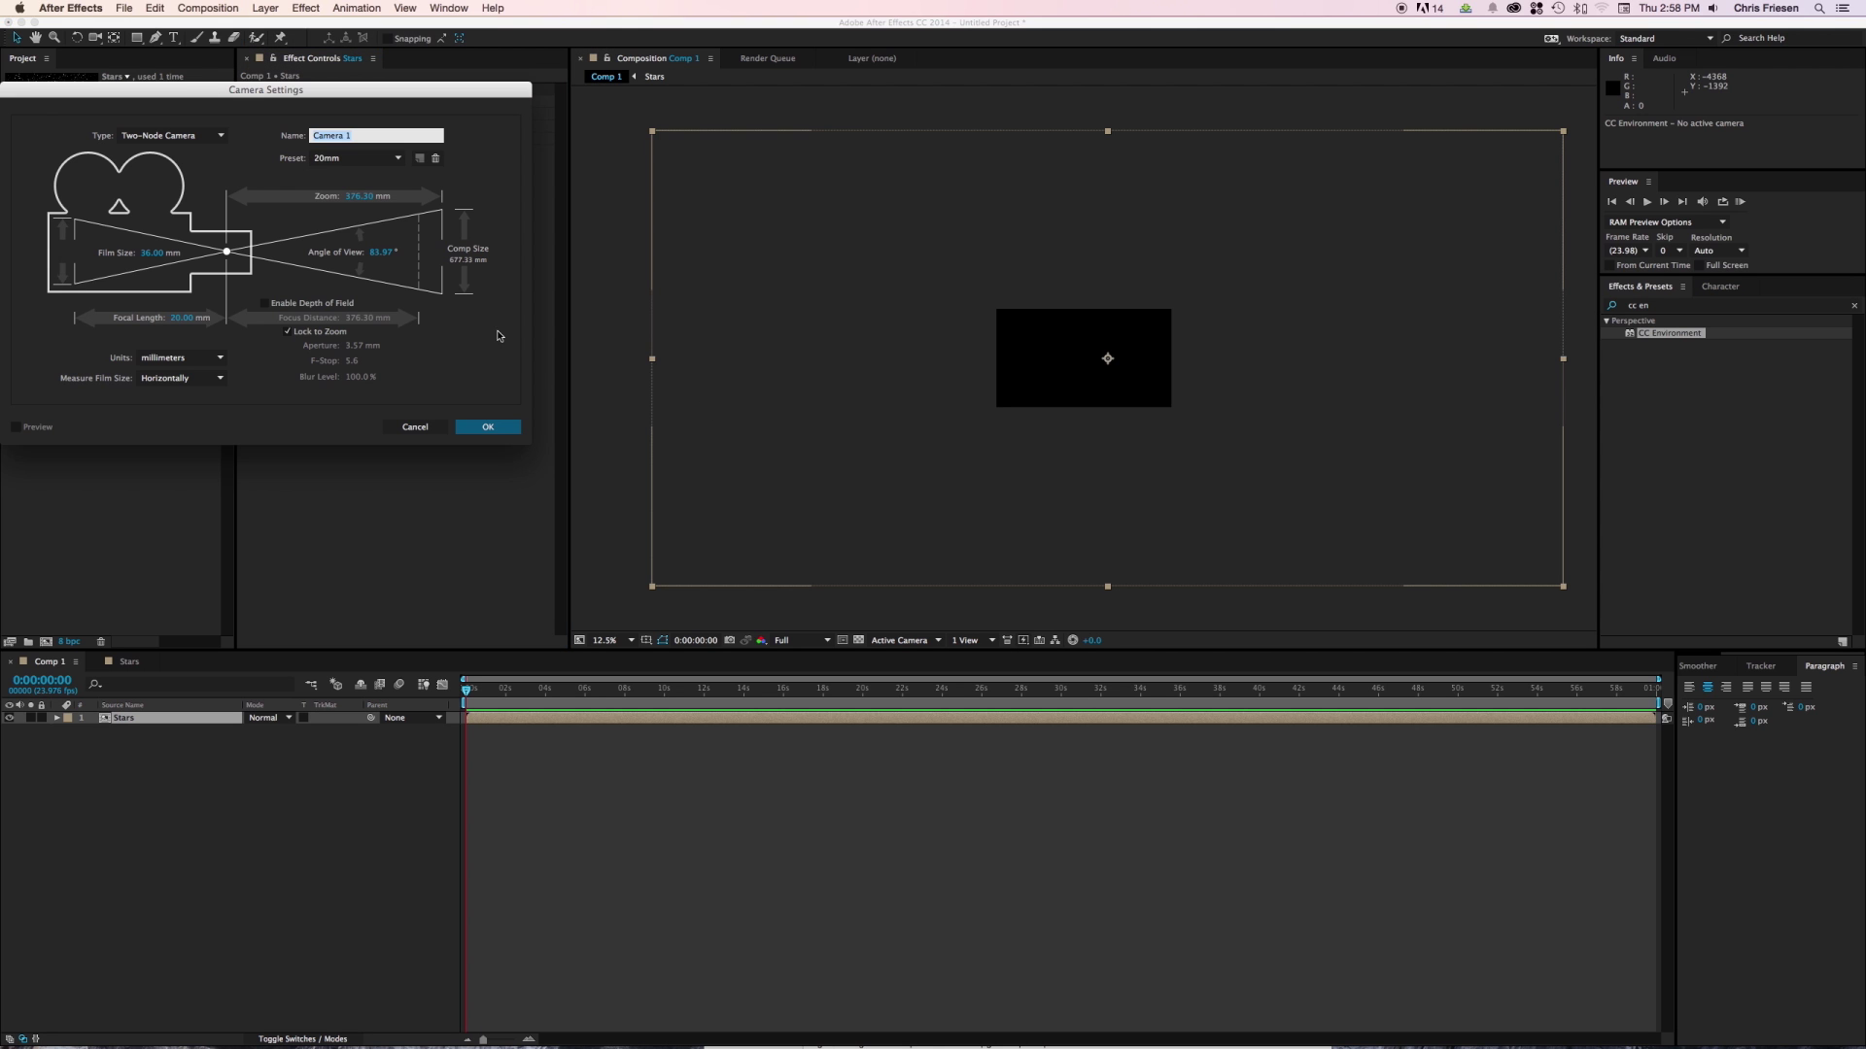
{"action": "left_click", "coordinate": [356, 157]}
{"action": "left_click", "coordinate": [340, 253]}
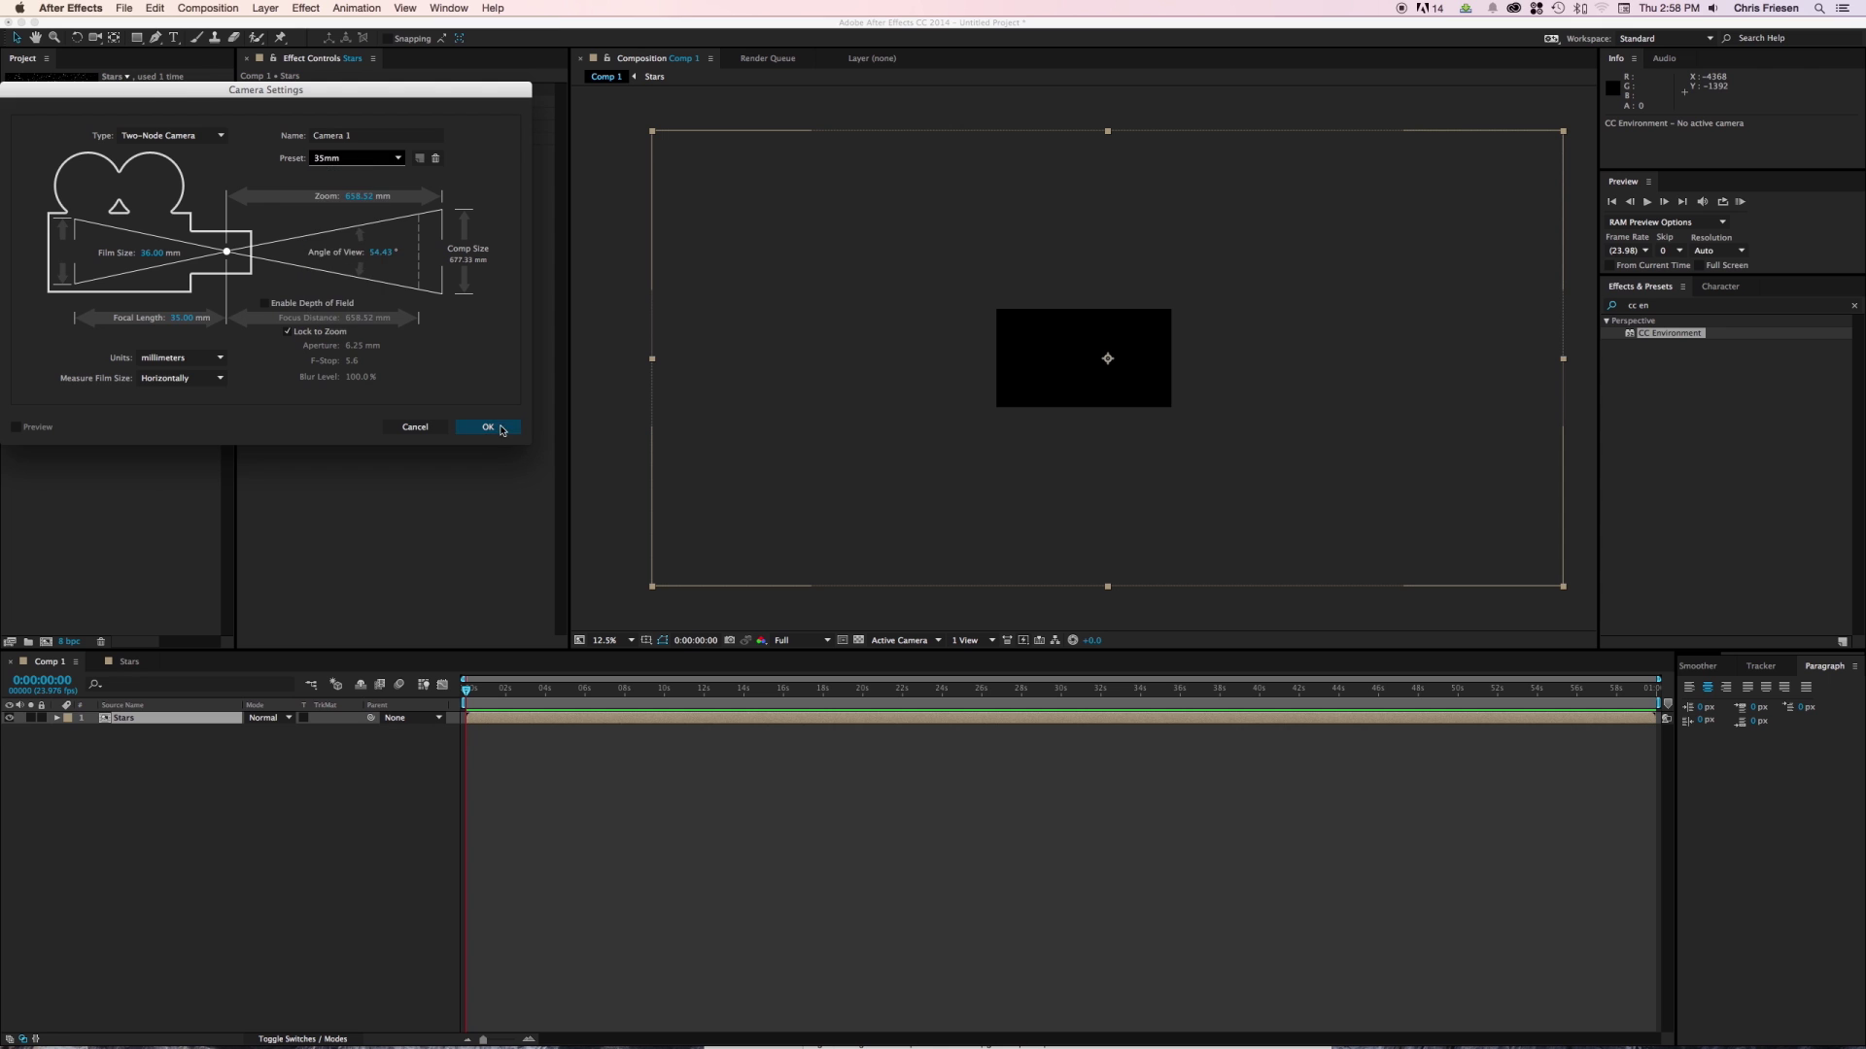
{"action": "left_click", "coordinate": [488, 428]}
{"action": "scroll", "coordinate": [1086, 378], "scroll_direction": "up", "scroll_amount": 1}
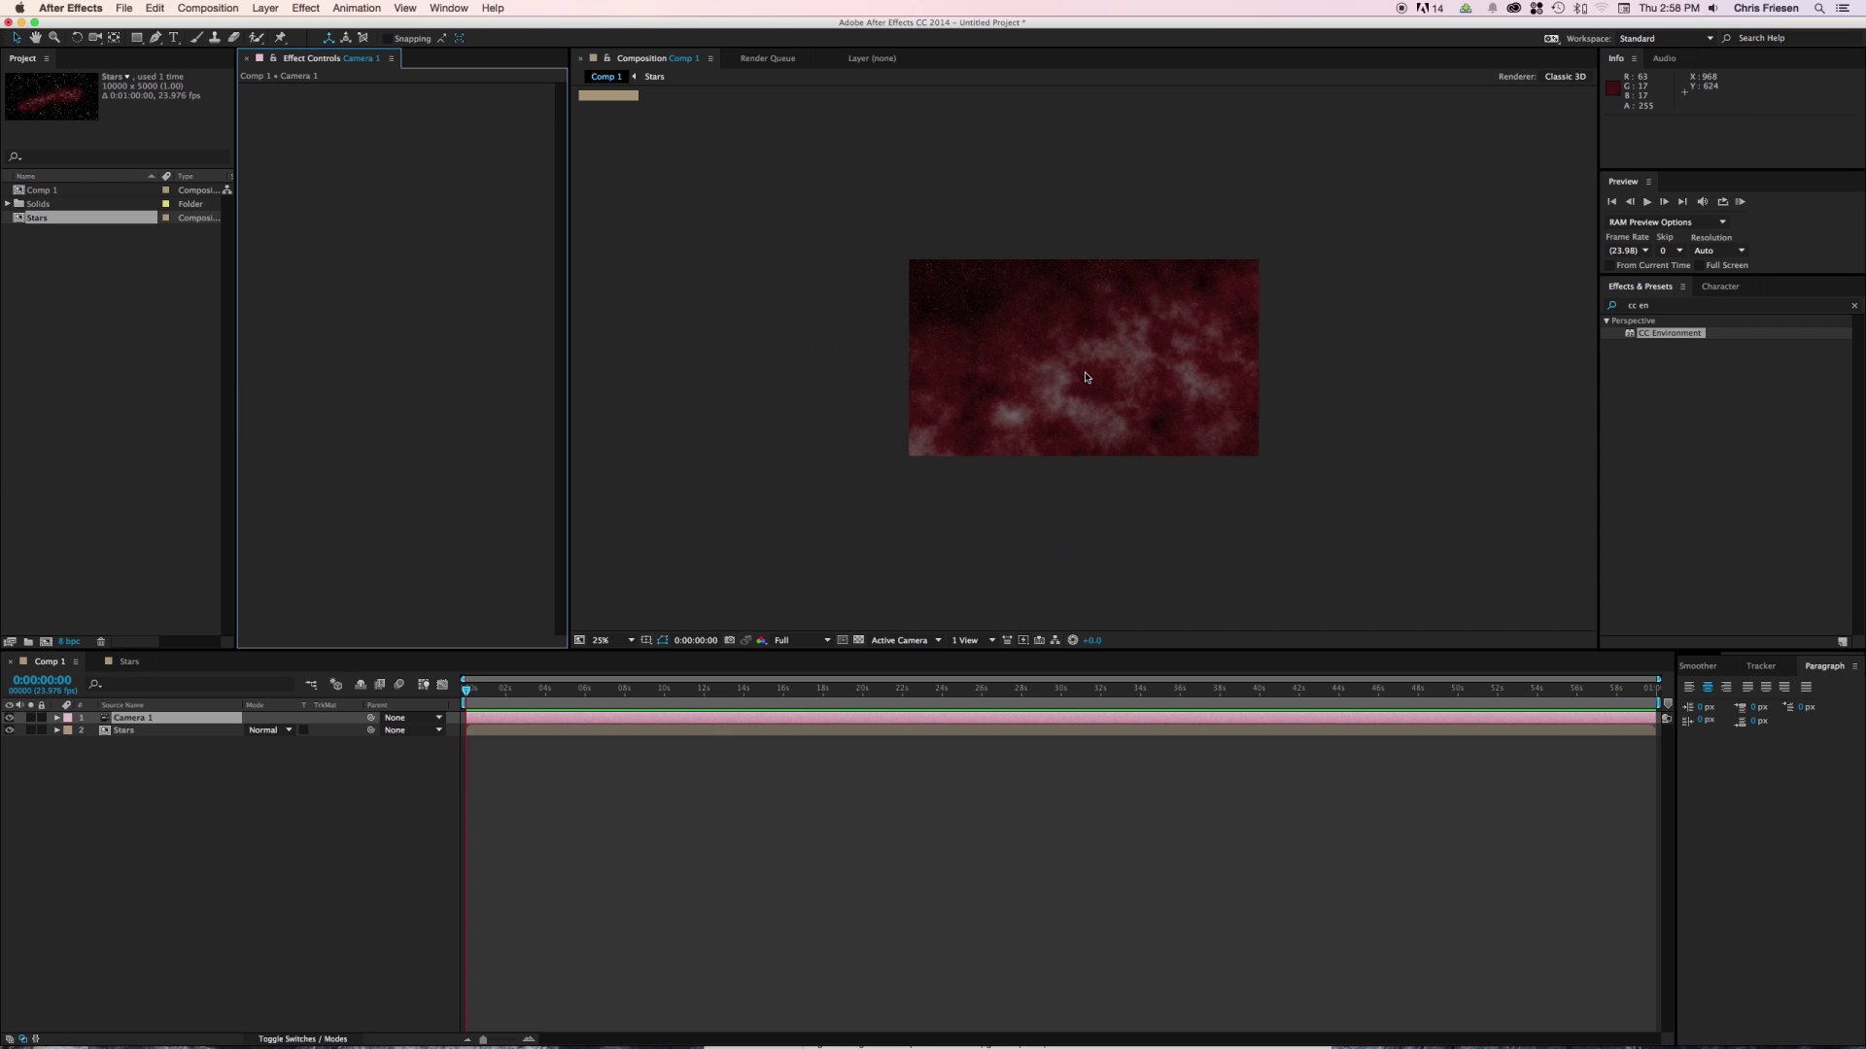
Orbit Camera 1, zoom the view to 12.5% and shift the Stars layer.
{"action": "key", "text": "c"}
{"action": "left_click_drag", "start_coordinate": [1082, 371], "coordinate": [1127, 365]}
{"action": "scroll", "coordinate": [1134, 359], "scroll_direction": "up", "scroll_amount": 3}
{"action": "left_click", "coordinate": [604, 641]}
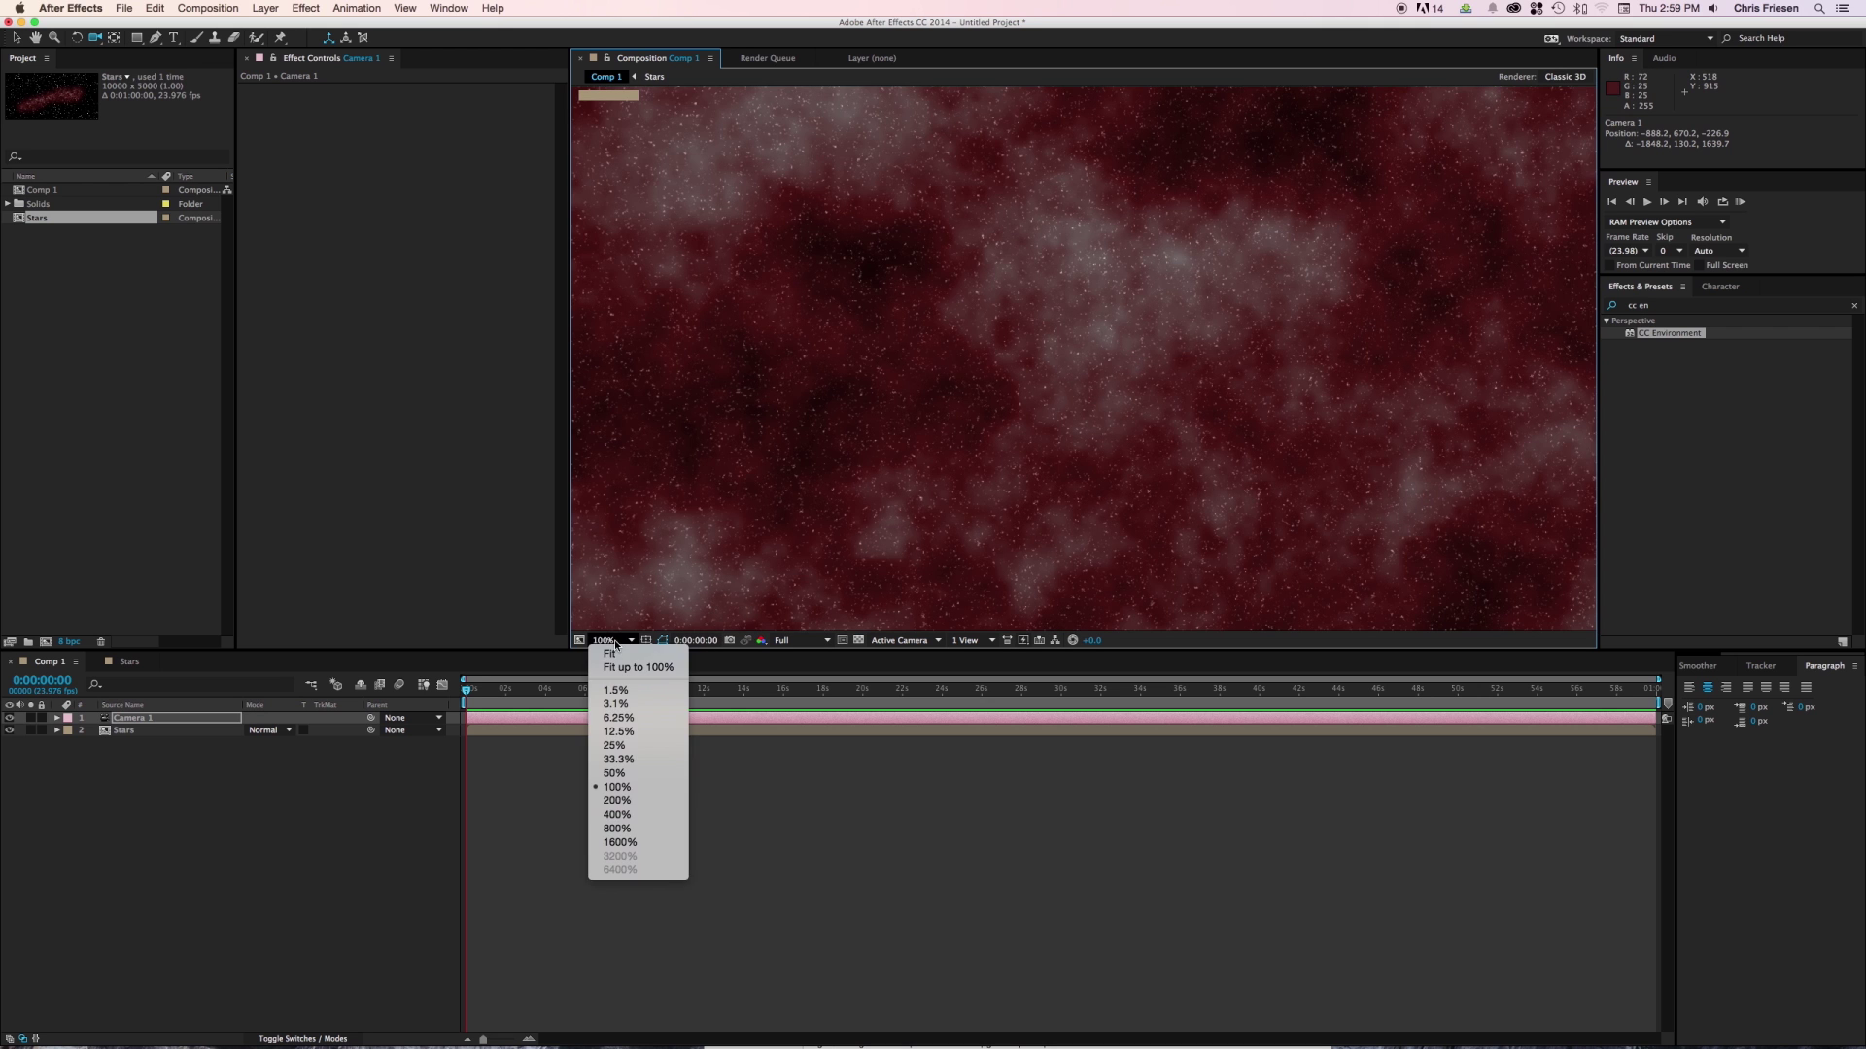
{"action": "left_click", "coordinate": [612, 657]}
{"action": "key", "text": "v"}
{"action": "left_click_drag", "start_coordinate": [1560, 359], "coordinate": [1262, 291]}
Orbit the camera so the nebula sits low, then nudge the Stars layer and deselect it.
{"action": "key", "text": "period"}
{"action": "key", "text": "period"}
{"action": "key", "text": "c"}
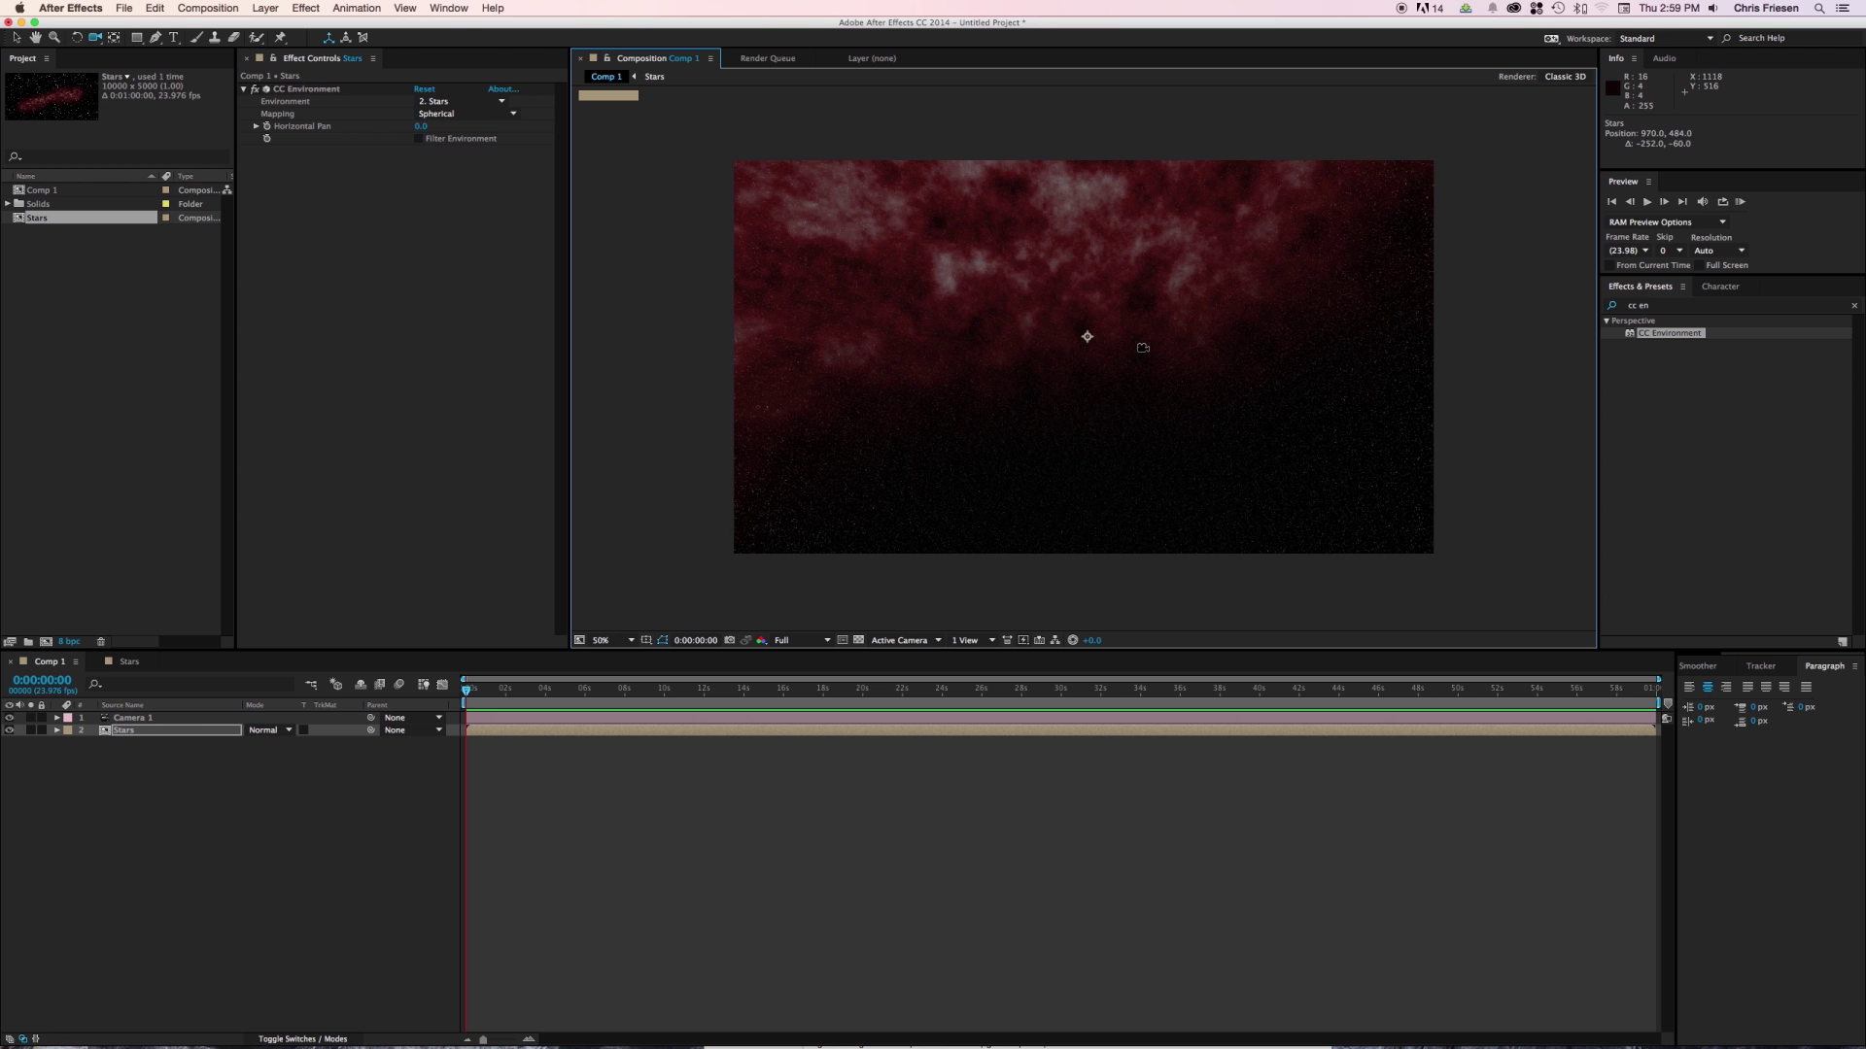
{"action": "key", "text": "shift+slash"}
{"action": "left_click_drag", "start_coordinate": [1204, 305], "coordinate": [1029, 388]}
{"action": "key", "text": "v"}
{"action": "key", "text": "comma"}
{"action": "key", "text": "comma"}
{"action": "key", "text": "comma"}
{"action": "key", "text": "comma"}
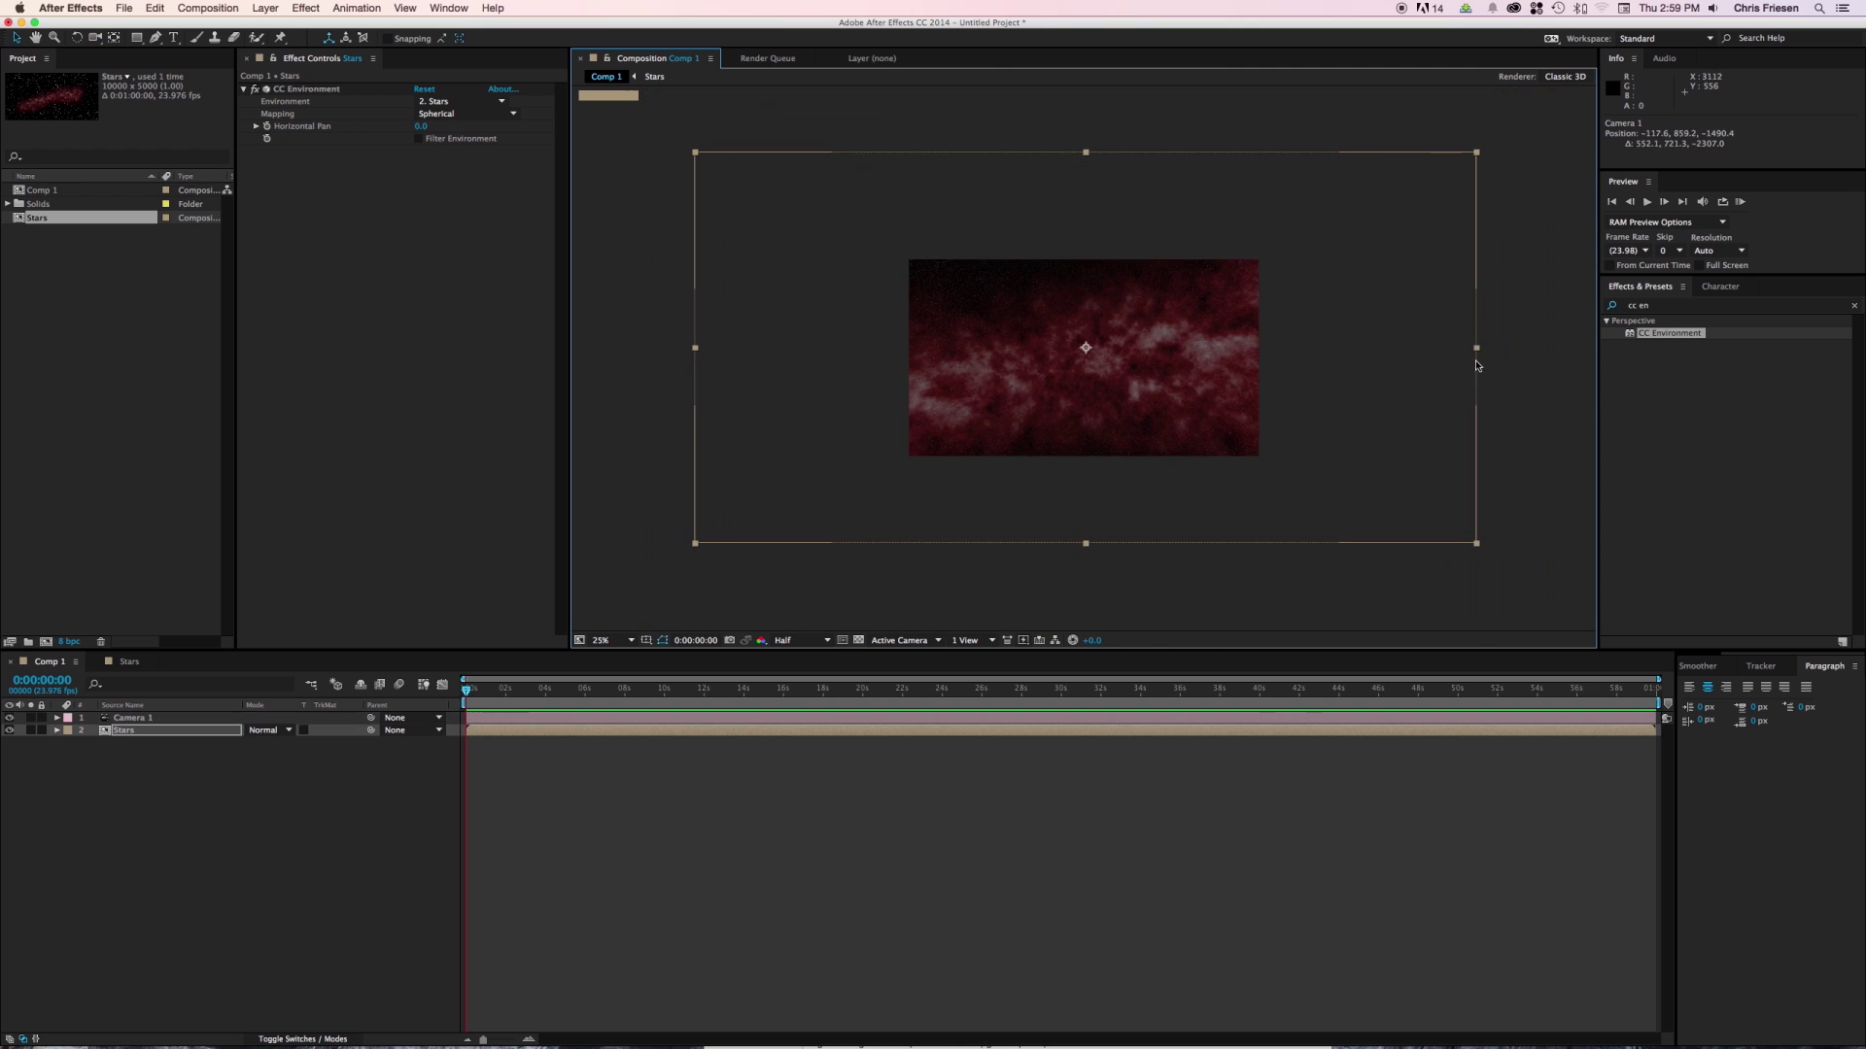
{"action": "left_click_drag", "start_coordinate": [1478, 351], "coordinate": [1539, 352]}
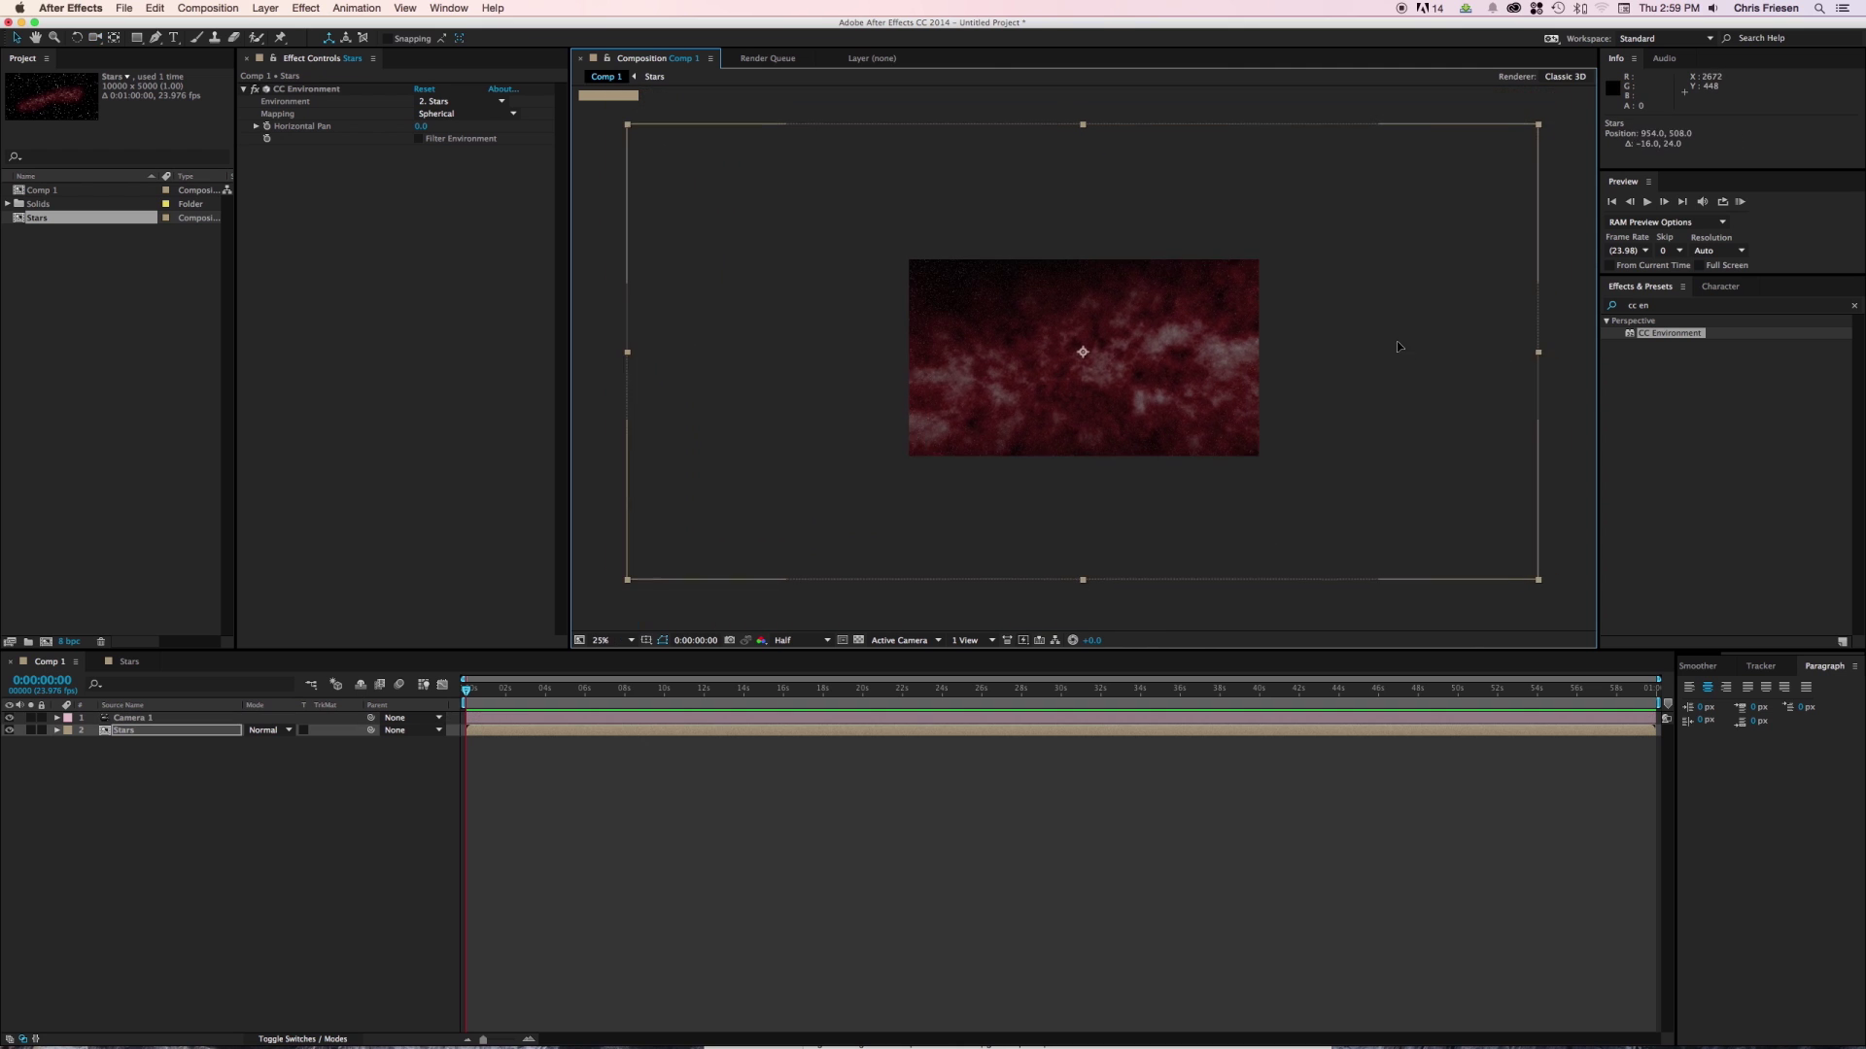
{"action": "left_click", "coordinate": [202, 788]}
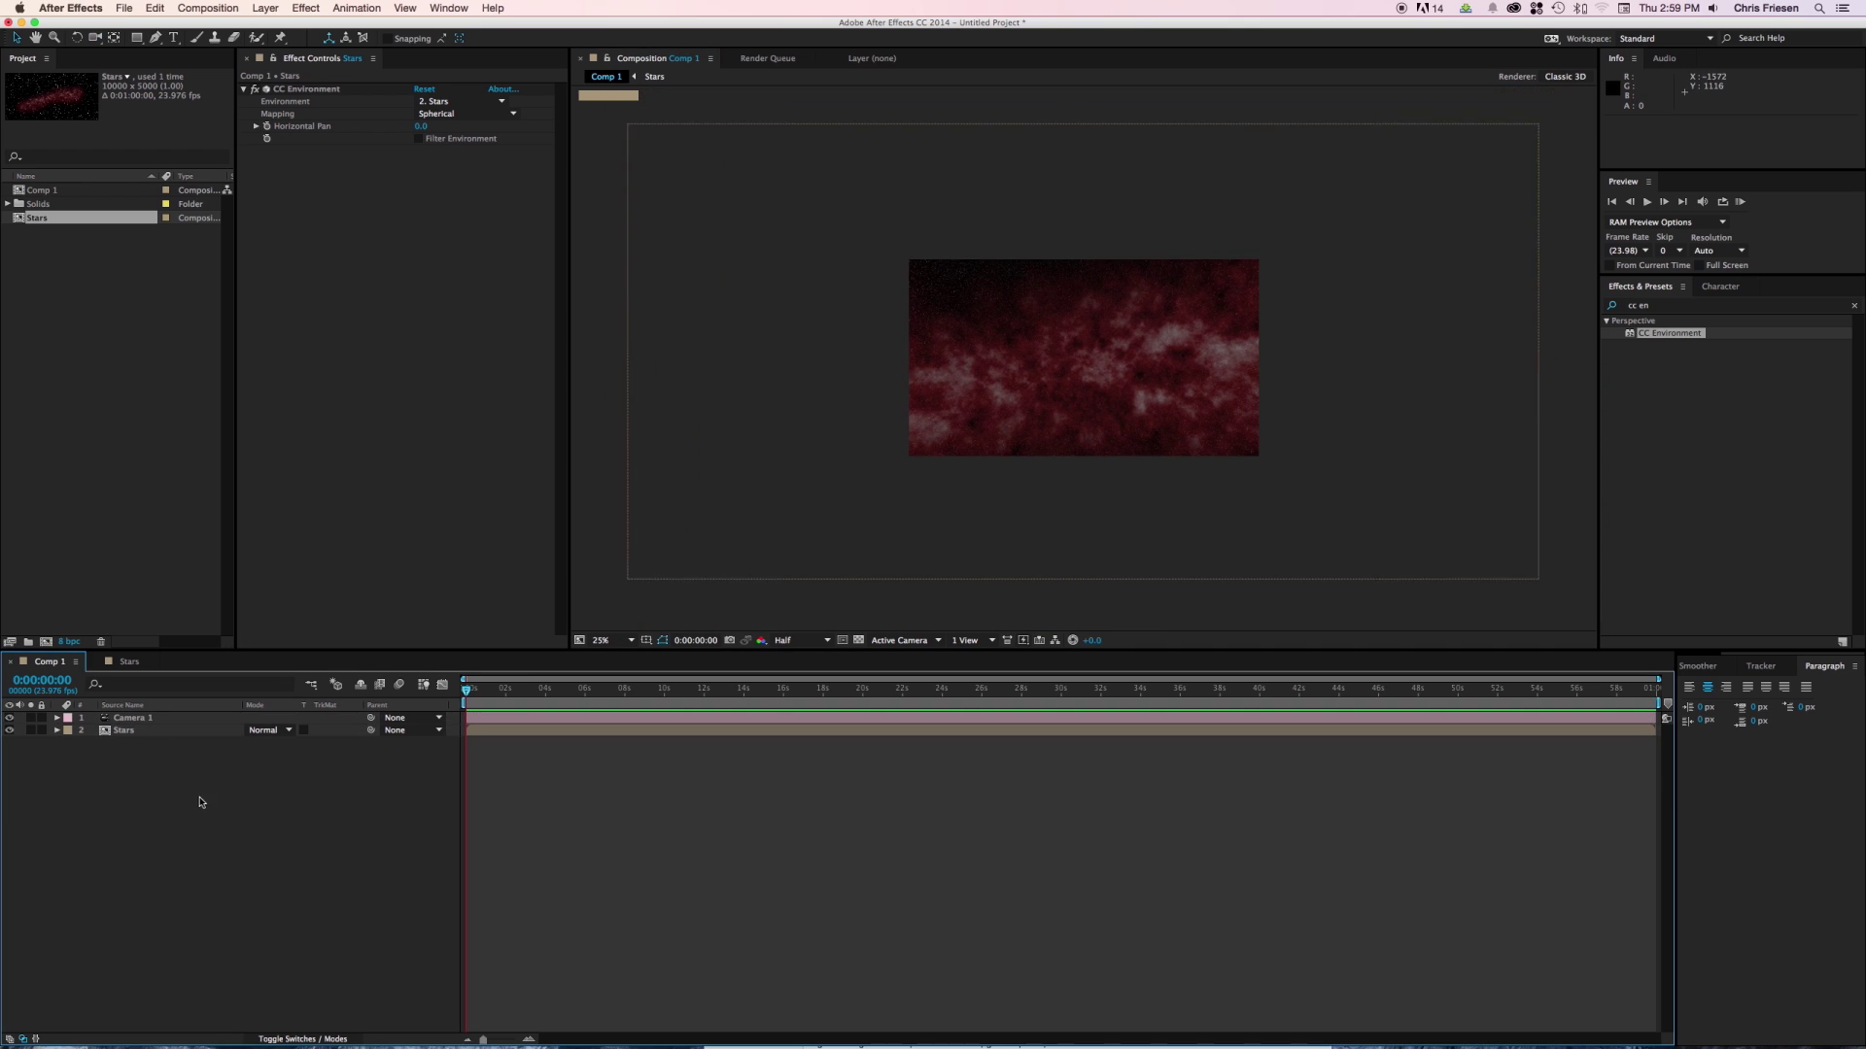
Create a new solid layer named element.
{"action": "key", "text": "super+y"}
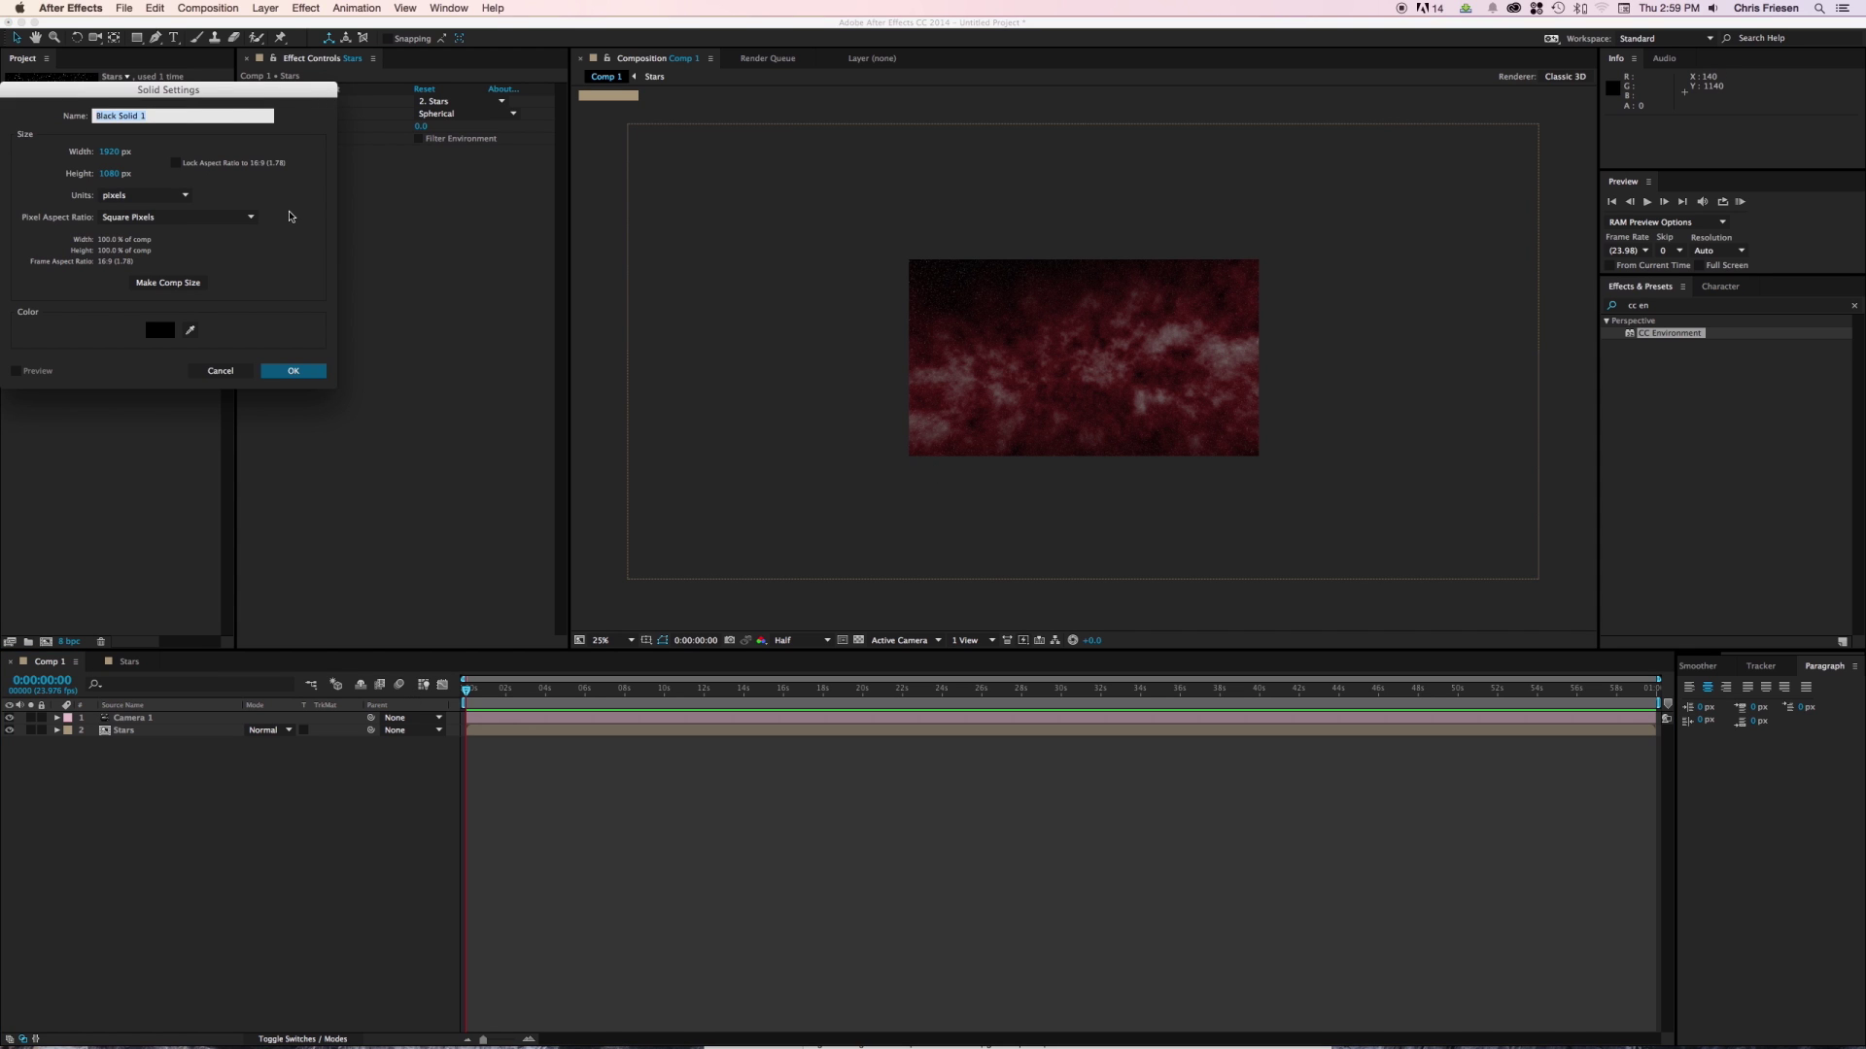
{"action": "type", "text": "element"}
{"action": "left_click", "coordinate": [304, 370]}
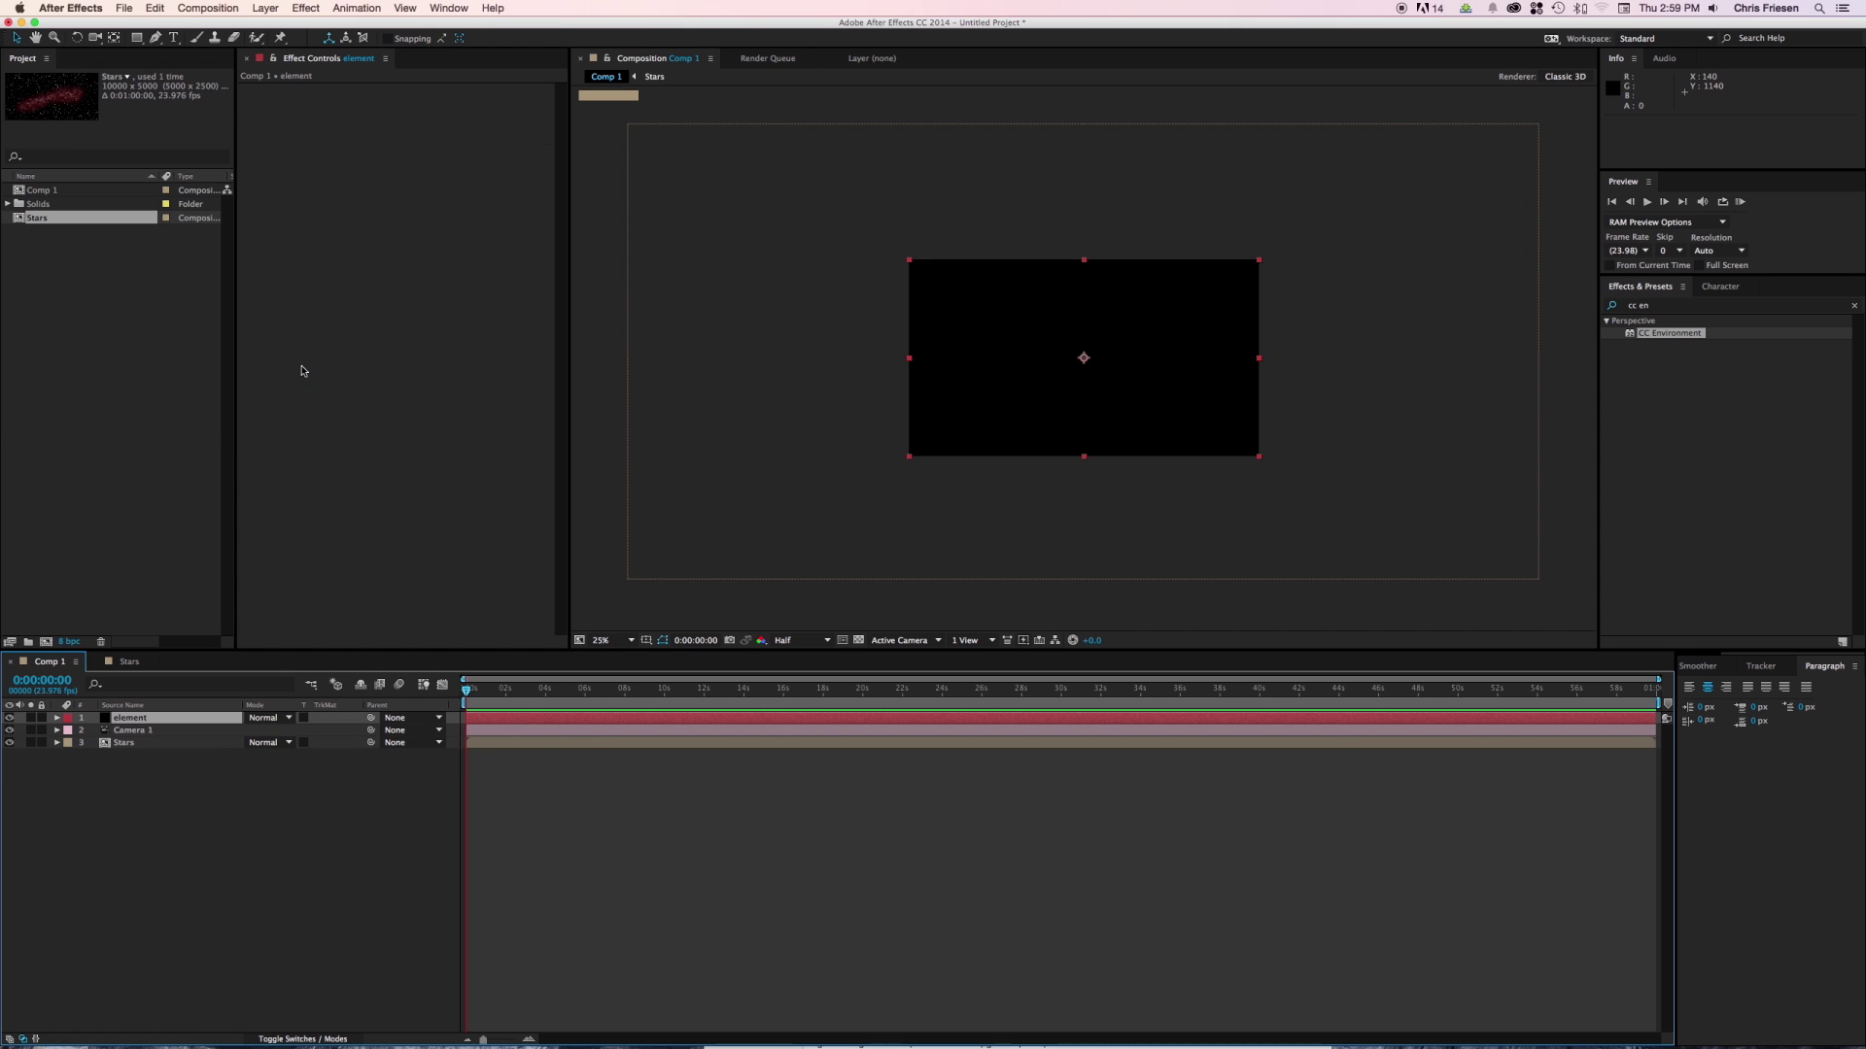
Apply Element 3D to the element layer and open its Scene Setup.
{"action": "left_click", "coordinate": [1710, 305]}
{"action": "type", "text": "elem"}
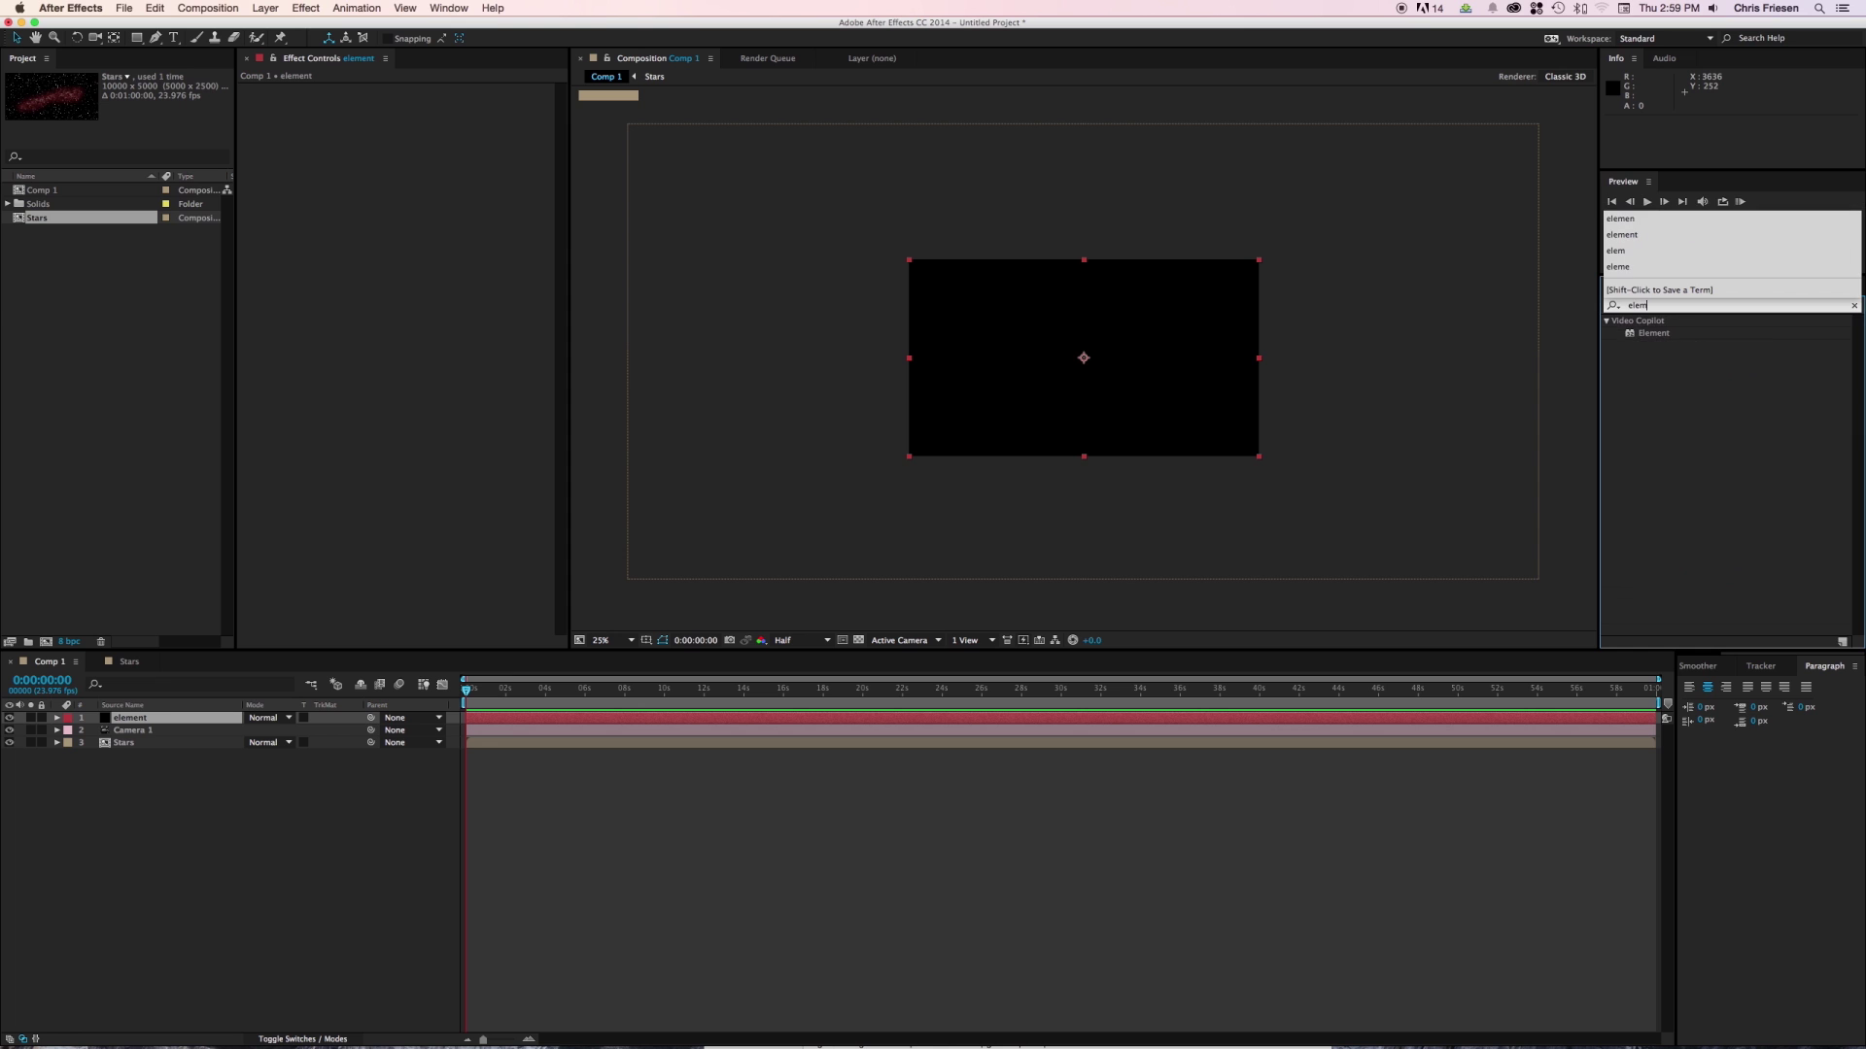
{"action": "double_click", "coordinate": [1652, 333]}
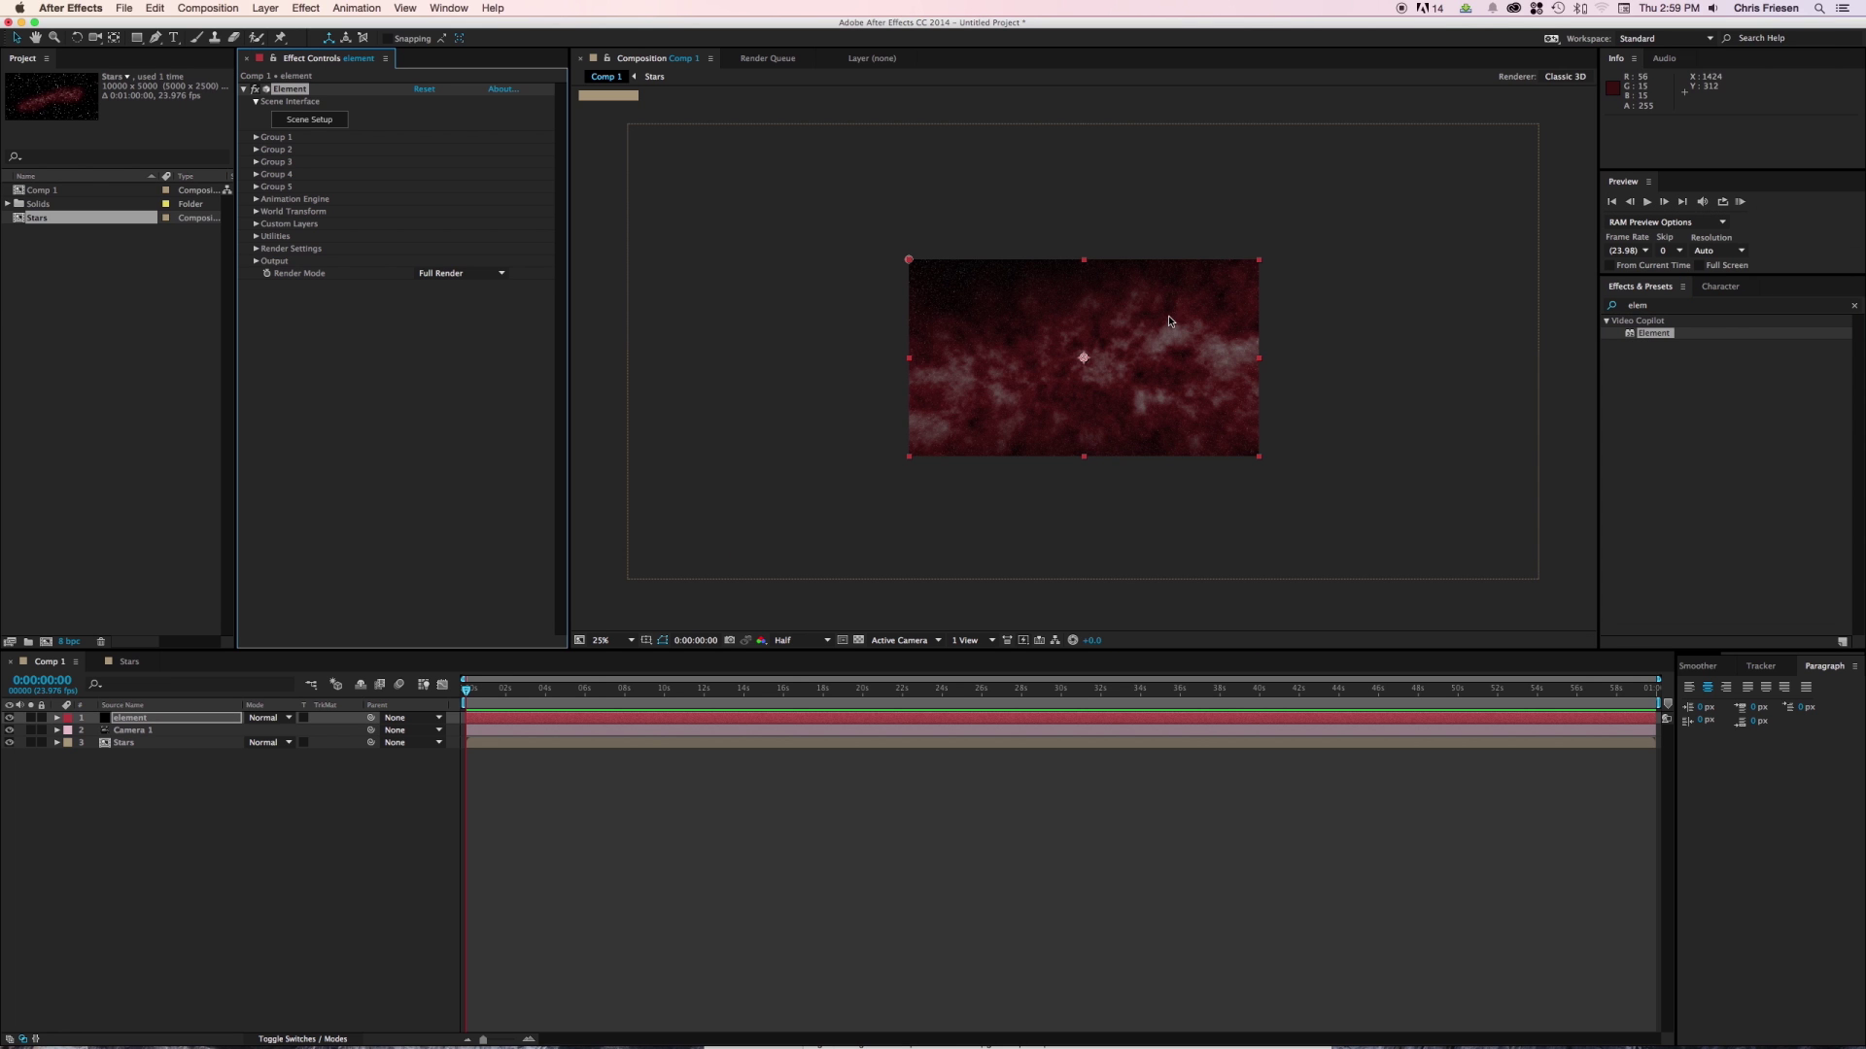
{"action": "key", "text": "period"}
{"action": "left_click", "coordinate": [315, 124]}
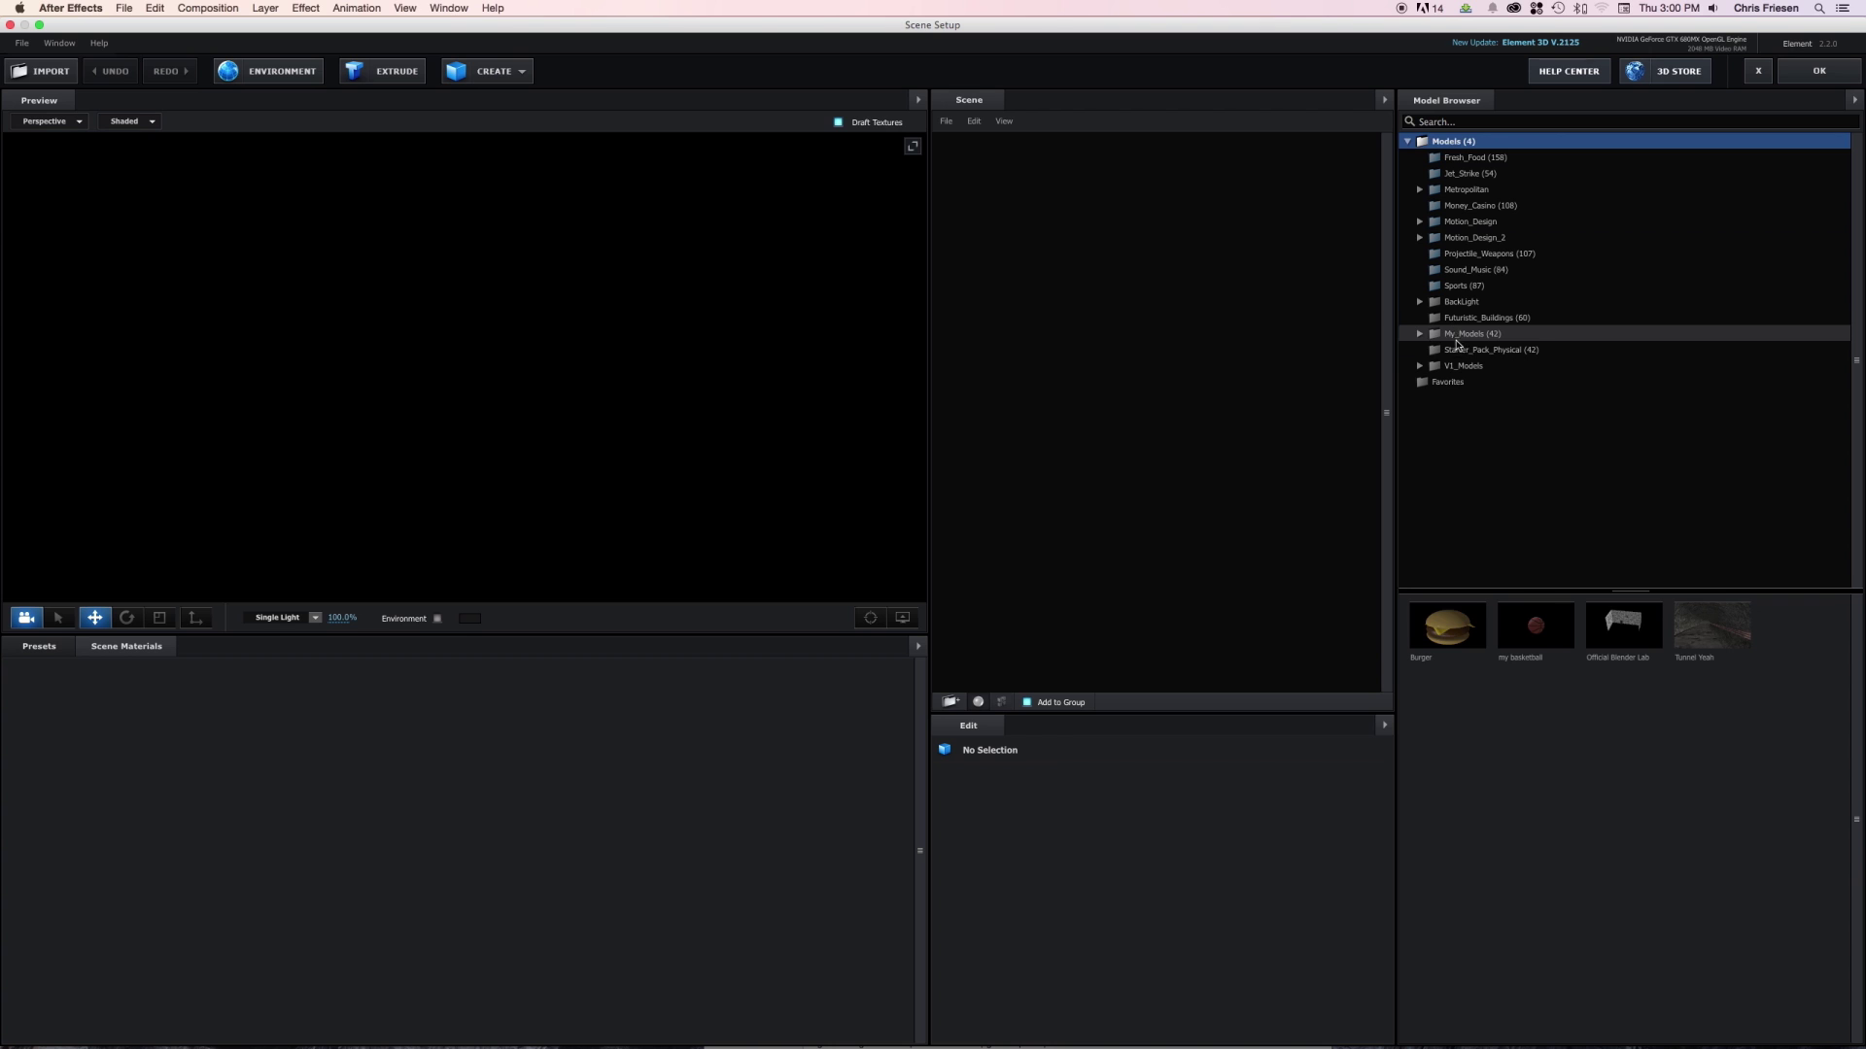
Add three rock models from Starter_Pack_Physical to the scene.
{"action": "left_click", "coordinate": [1459, 350]}
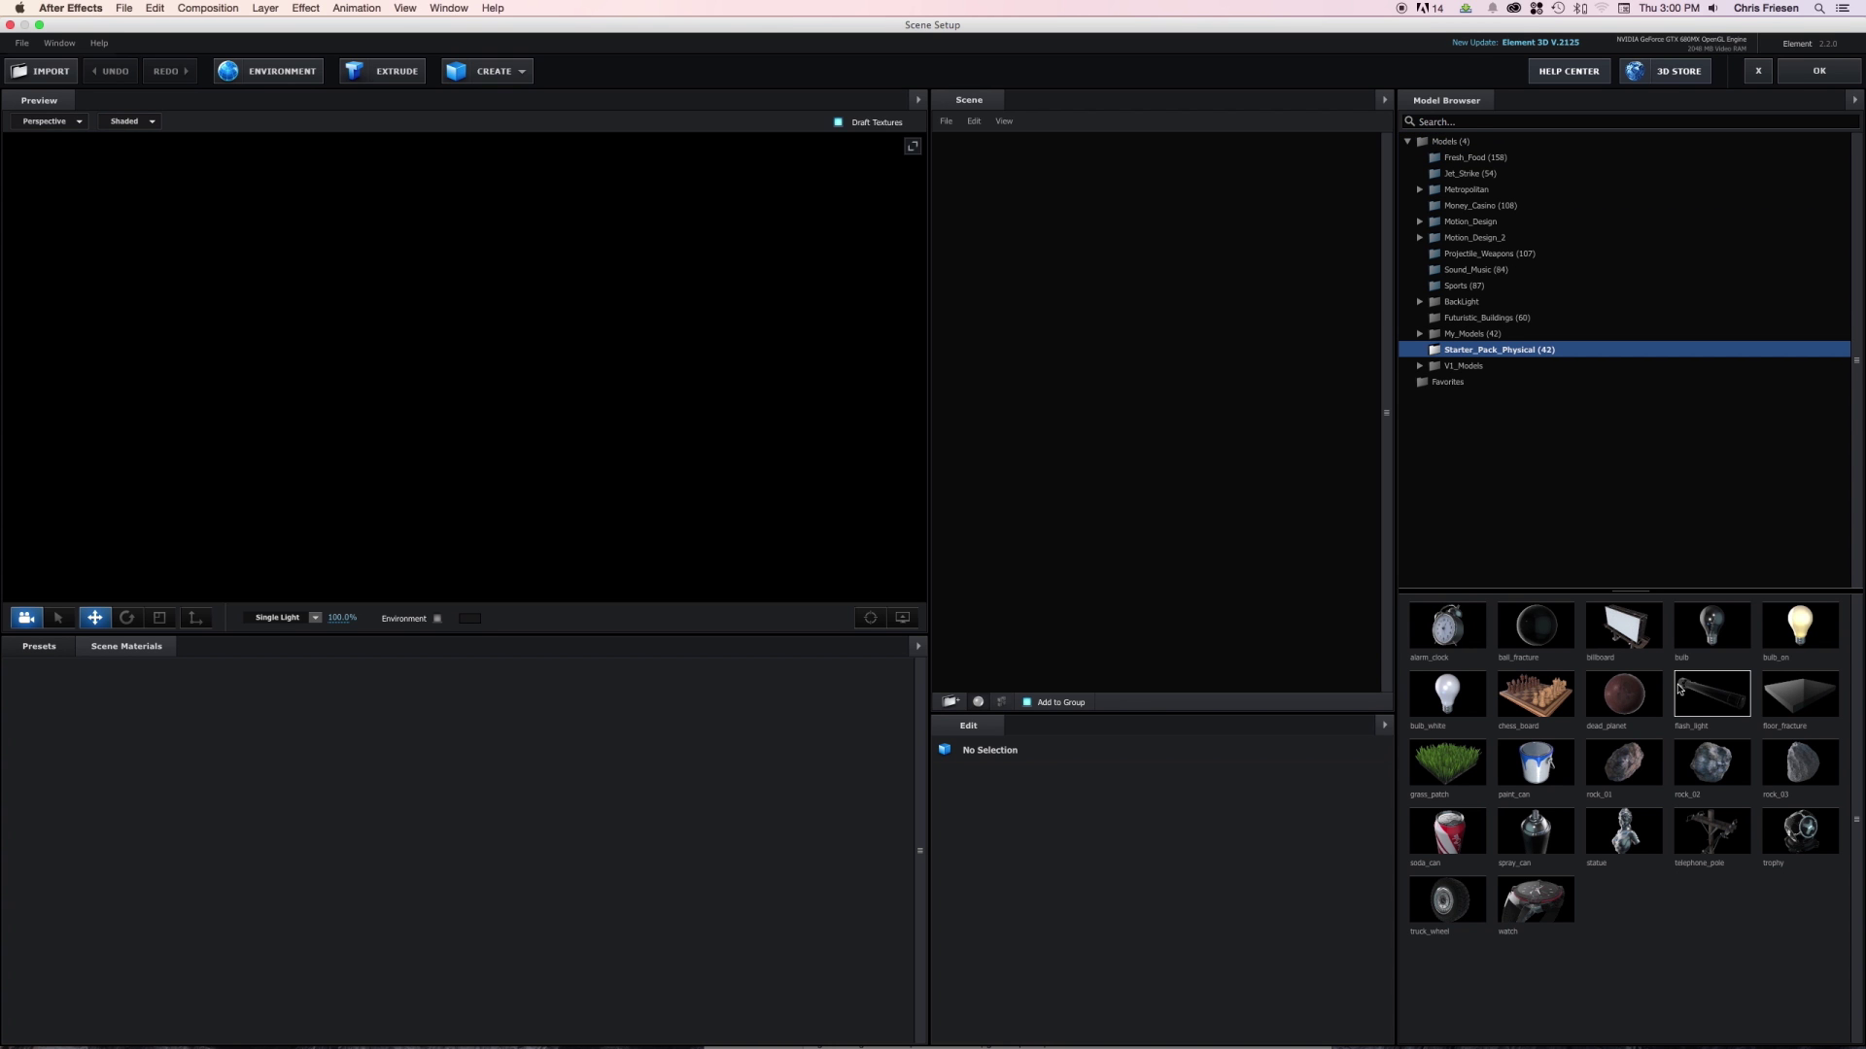
{"action": "left_click", "coordinate": [1623, 762]}
{"action": "left_click", "coordinate": [1707, 767]}
{"action": "left_click", "coordinate": [1800, 763]}
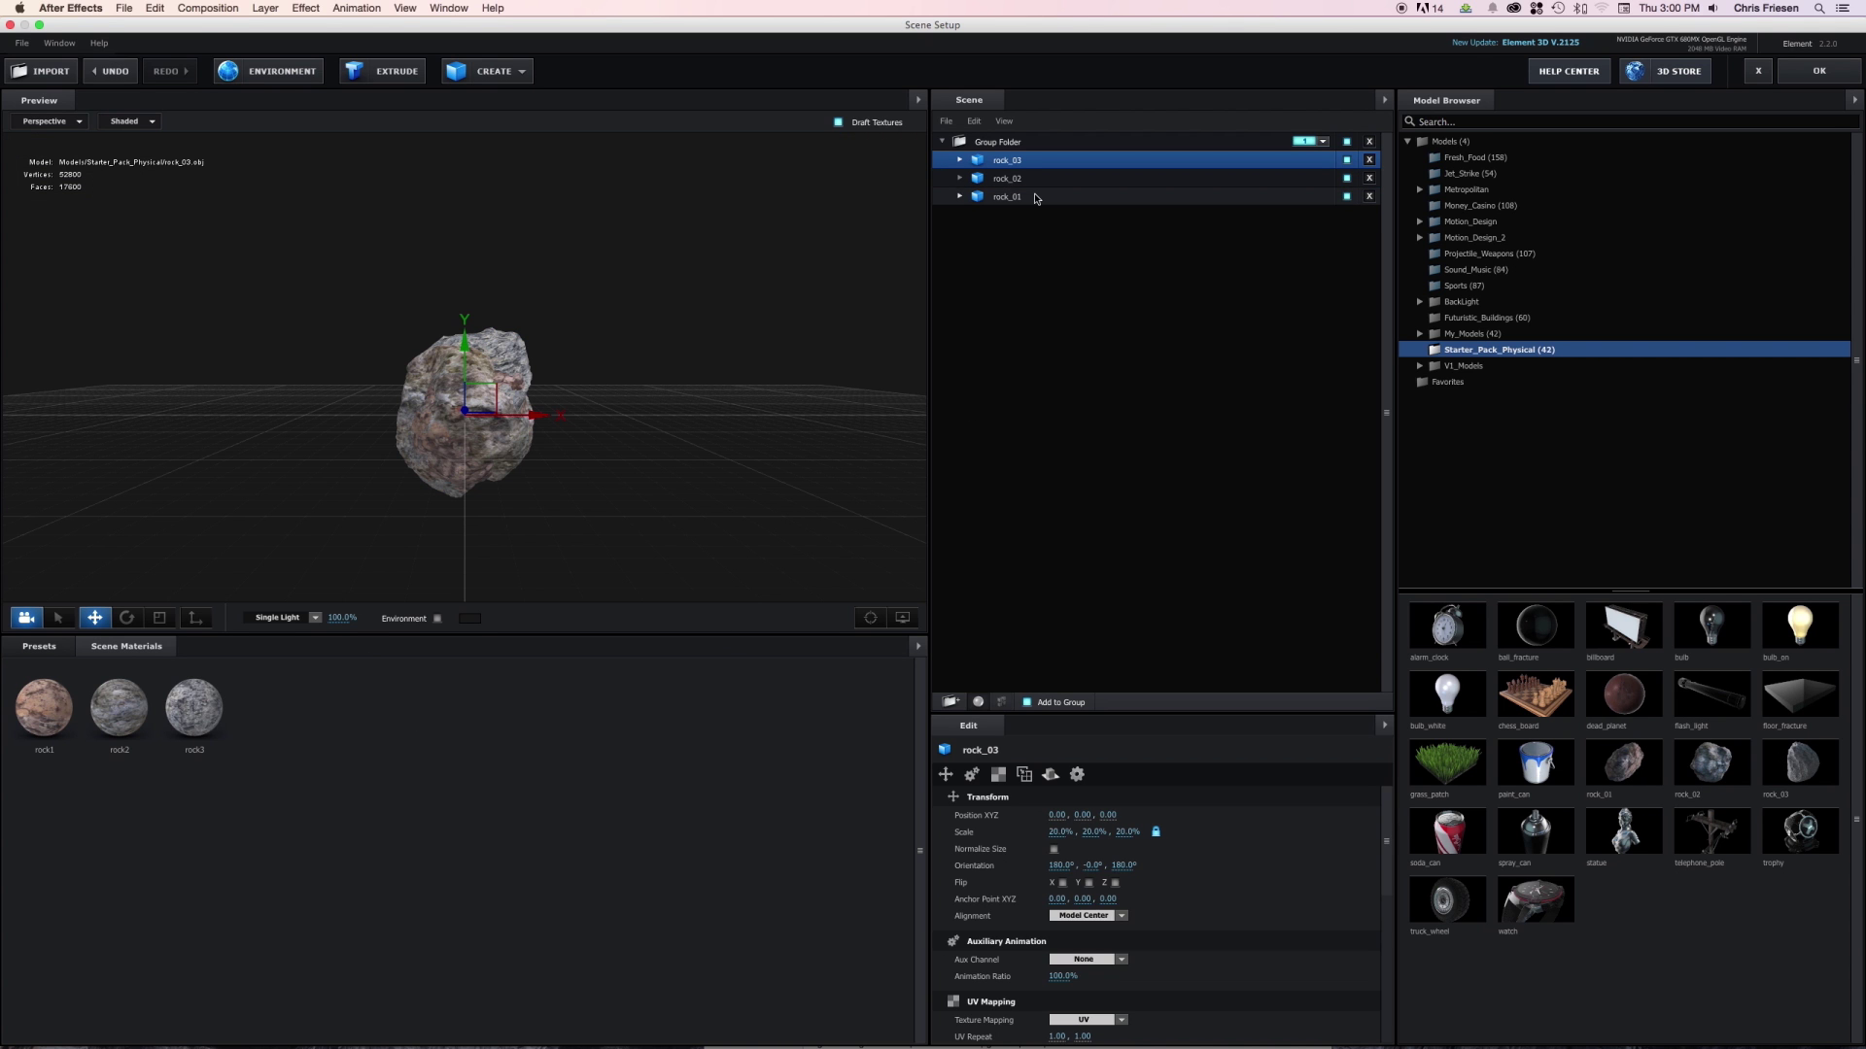
Move rock_01, rock_02 and rock_03 out of the group folder, delete it, and apply the scene.
{"action": "left_click", "coordinate": [1018, 196], "text": "super"}
{"action": "left_click", "coordinate": [1040, 185], "text": "super"}
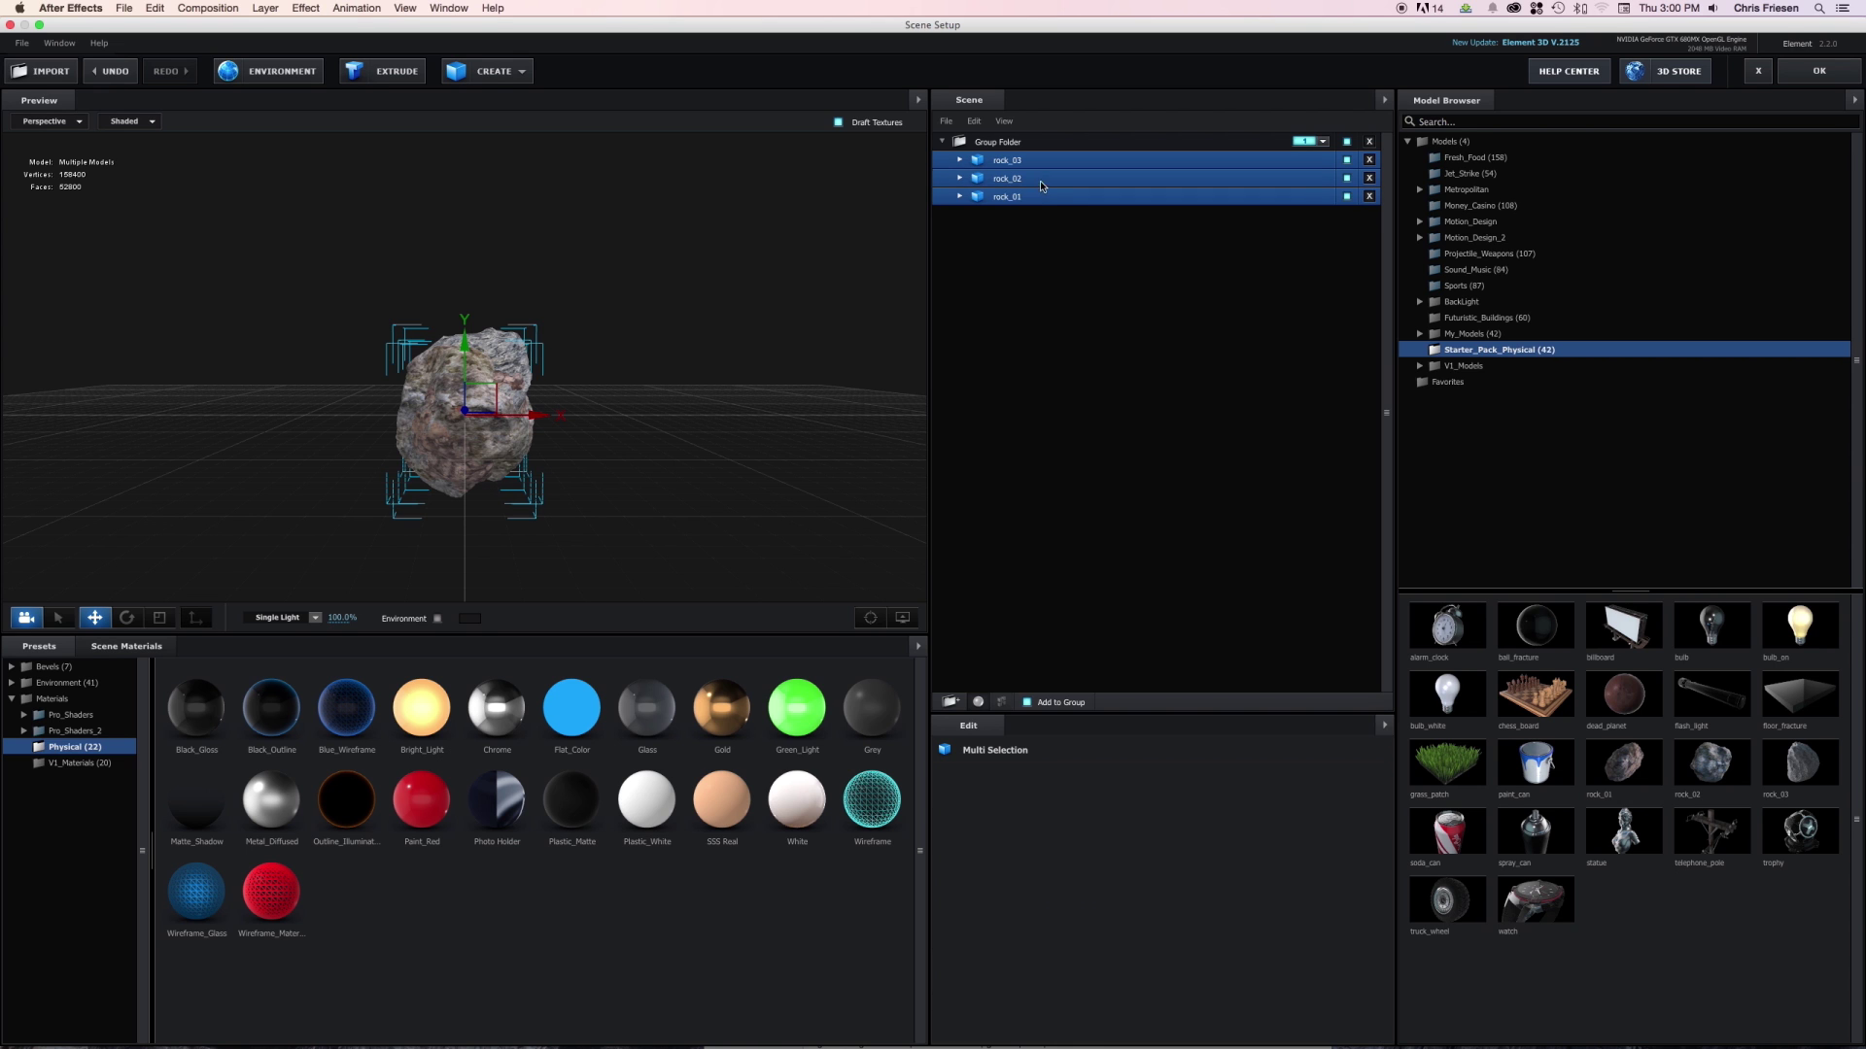
{"action": "left_click_drag", "start_coordinate": [1056, 202], "coordinate": [1062, 266]}
{"action": "left_click", "coordinate": [1369, 141]}
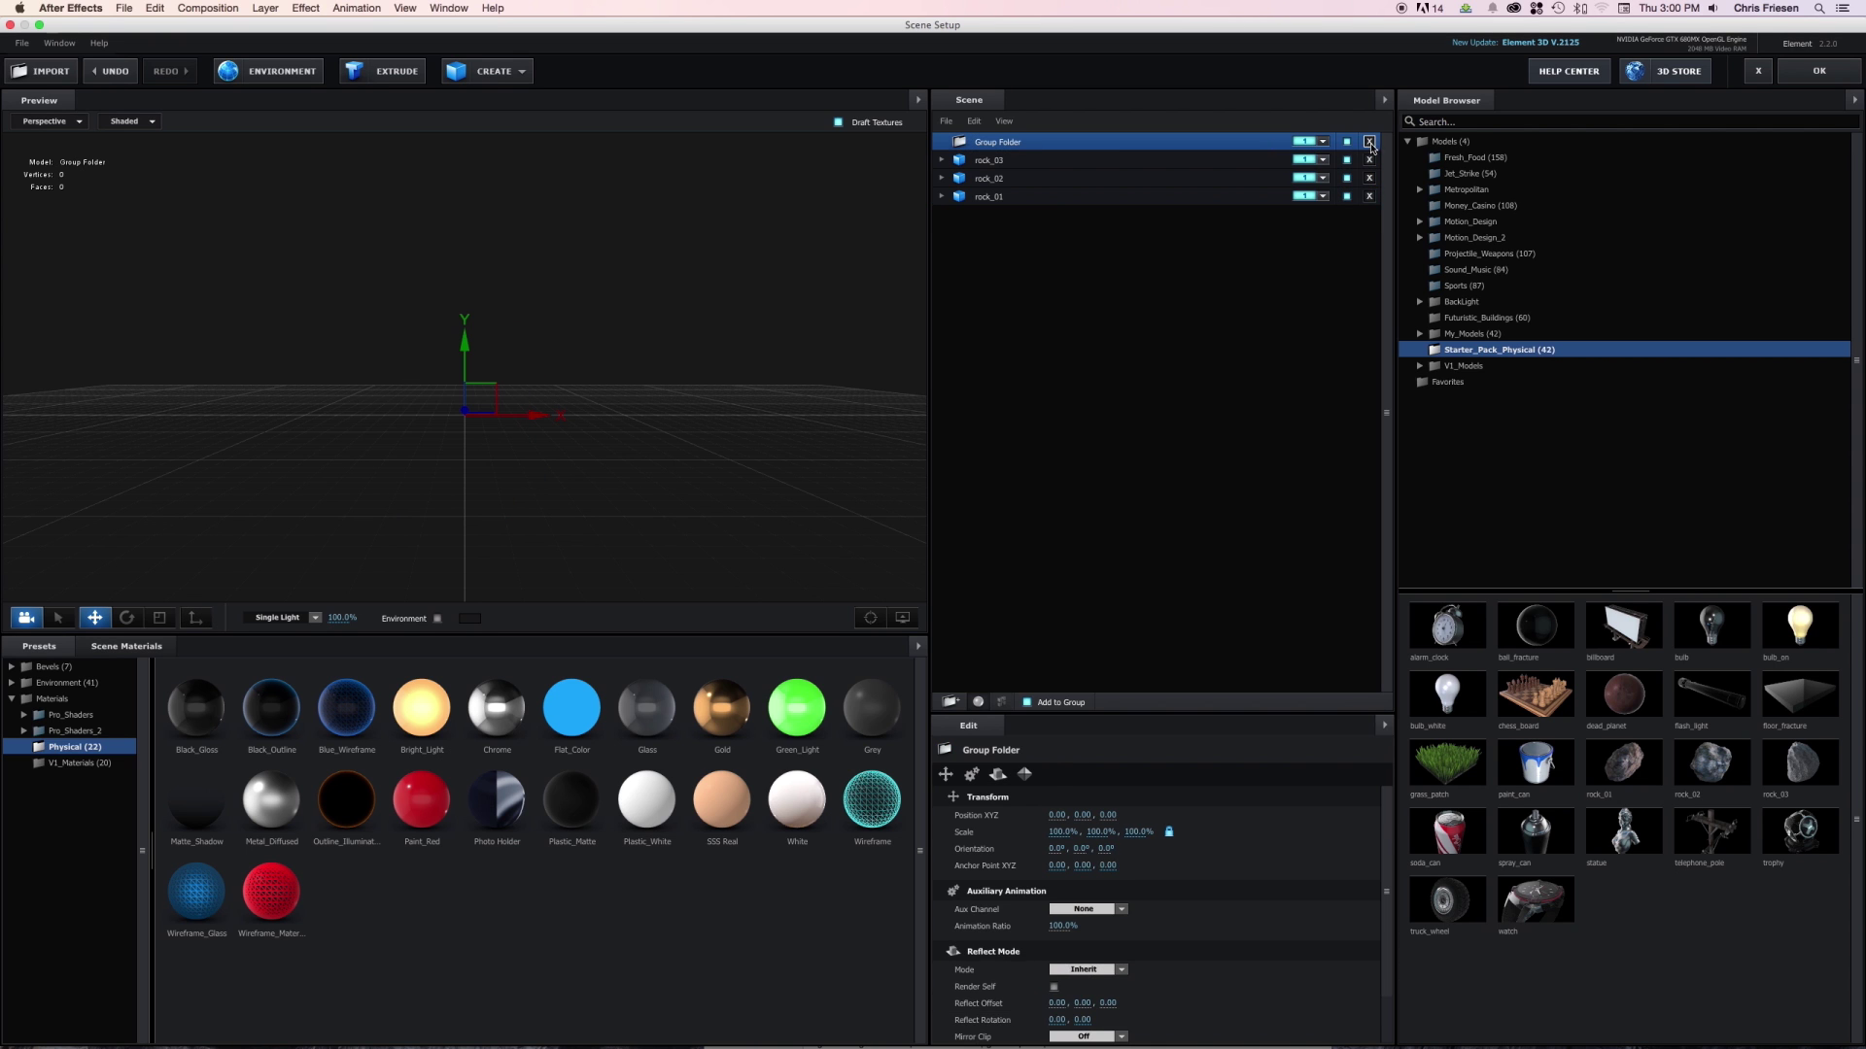
{"action": "left_click", "coordinate": [1030, 162]}
{"action": "left_click", "coordinate": [1030, 177]}
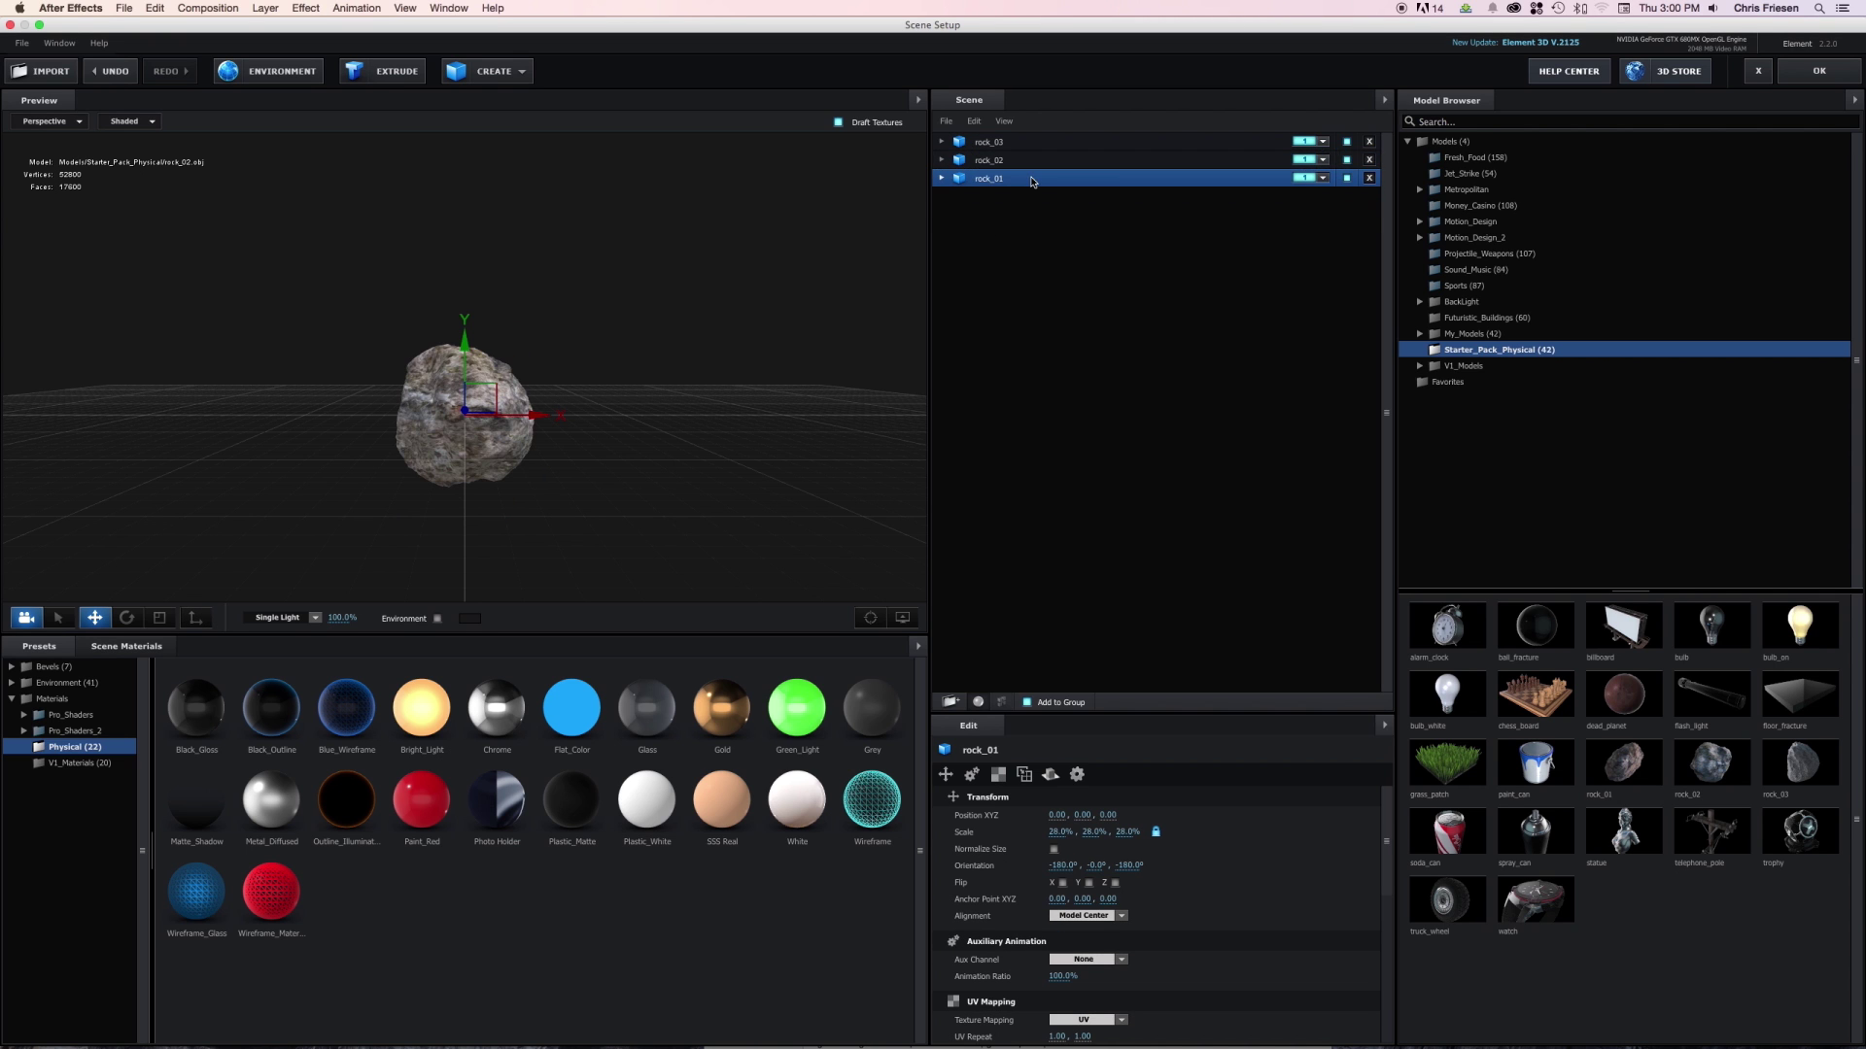
{"action": "left_click", "coordinate": [1831, 78]}
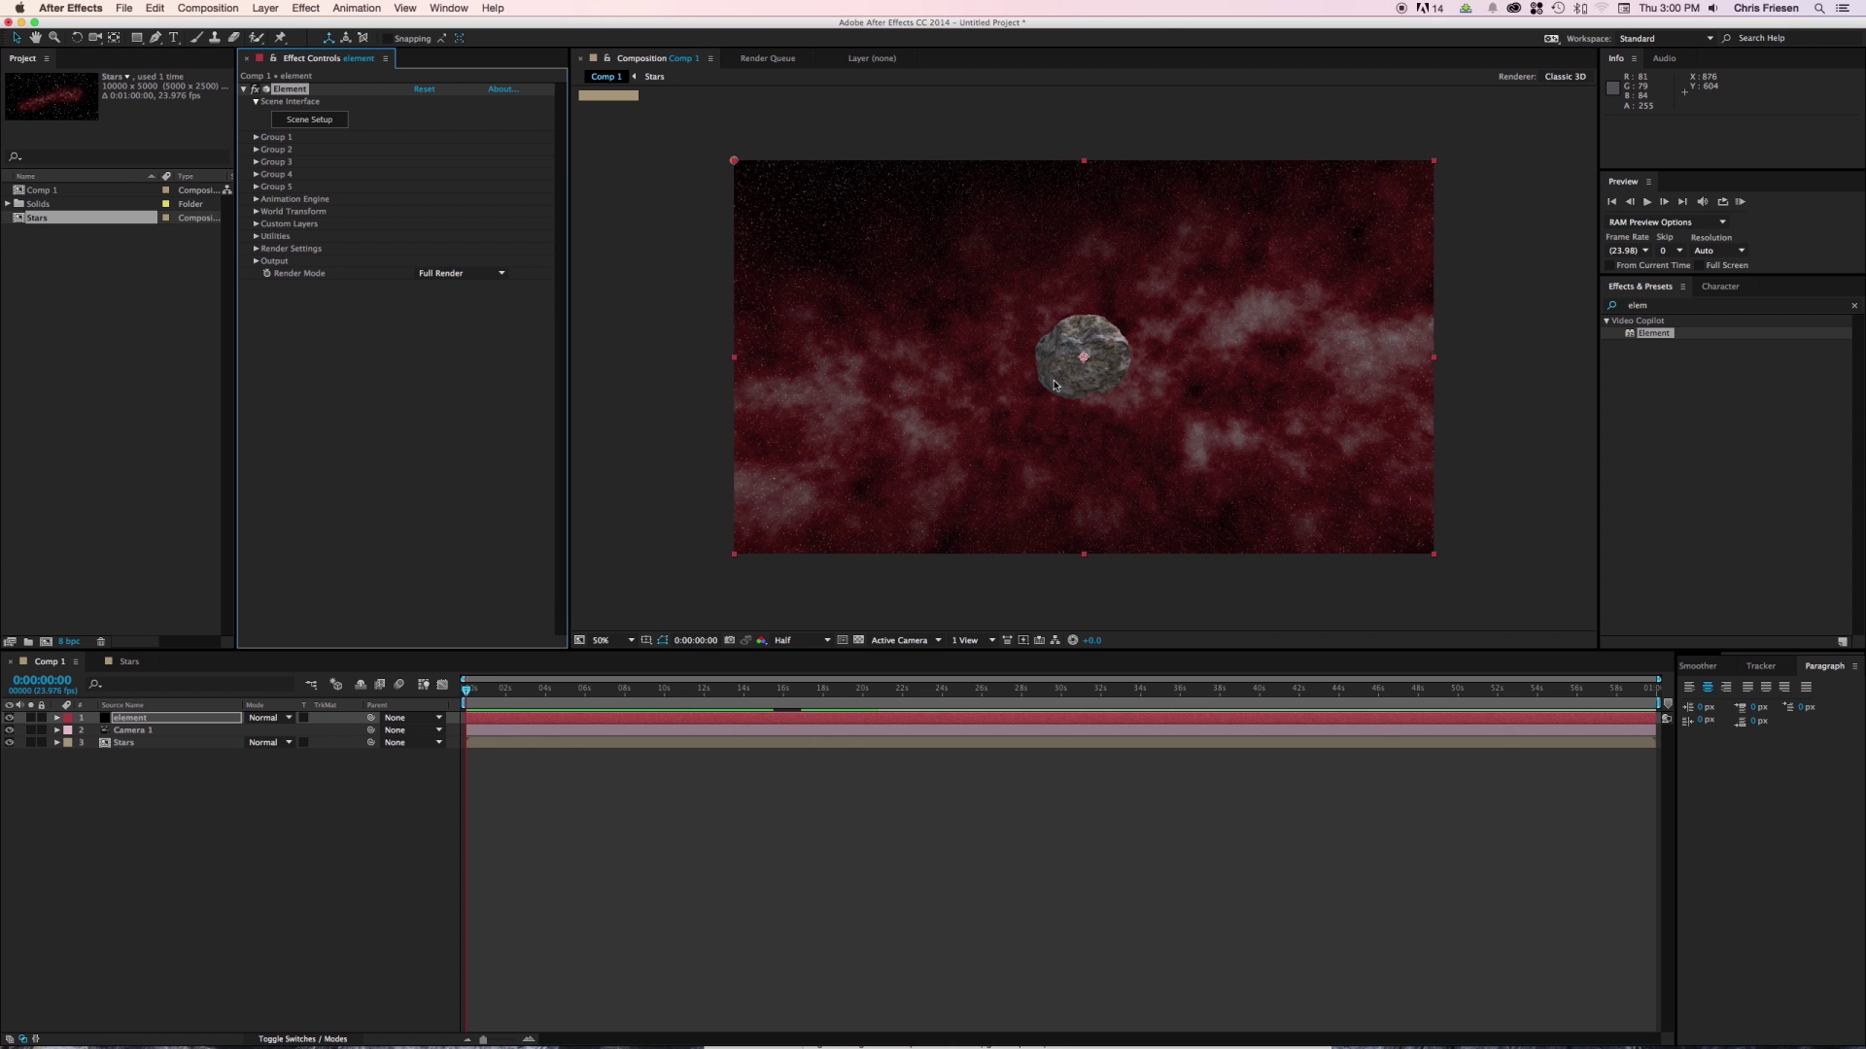
Switch the Particle Replicator shape to 3D Grid and raise Shape Scale.
{"action": "left_click", "coordinate": [256, 138]}
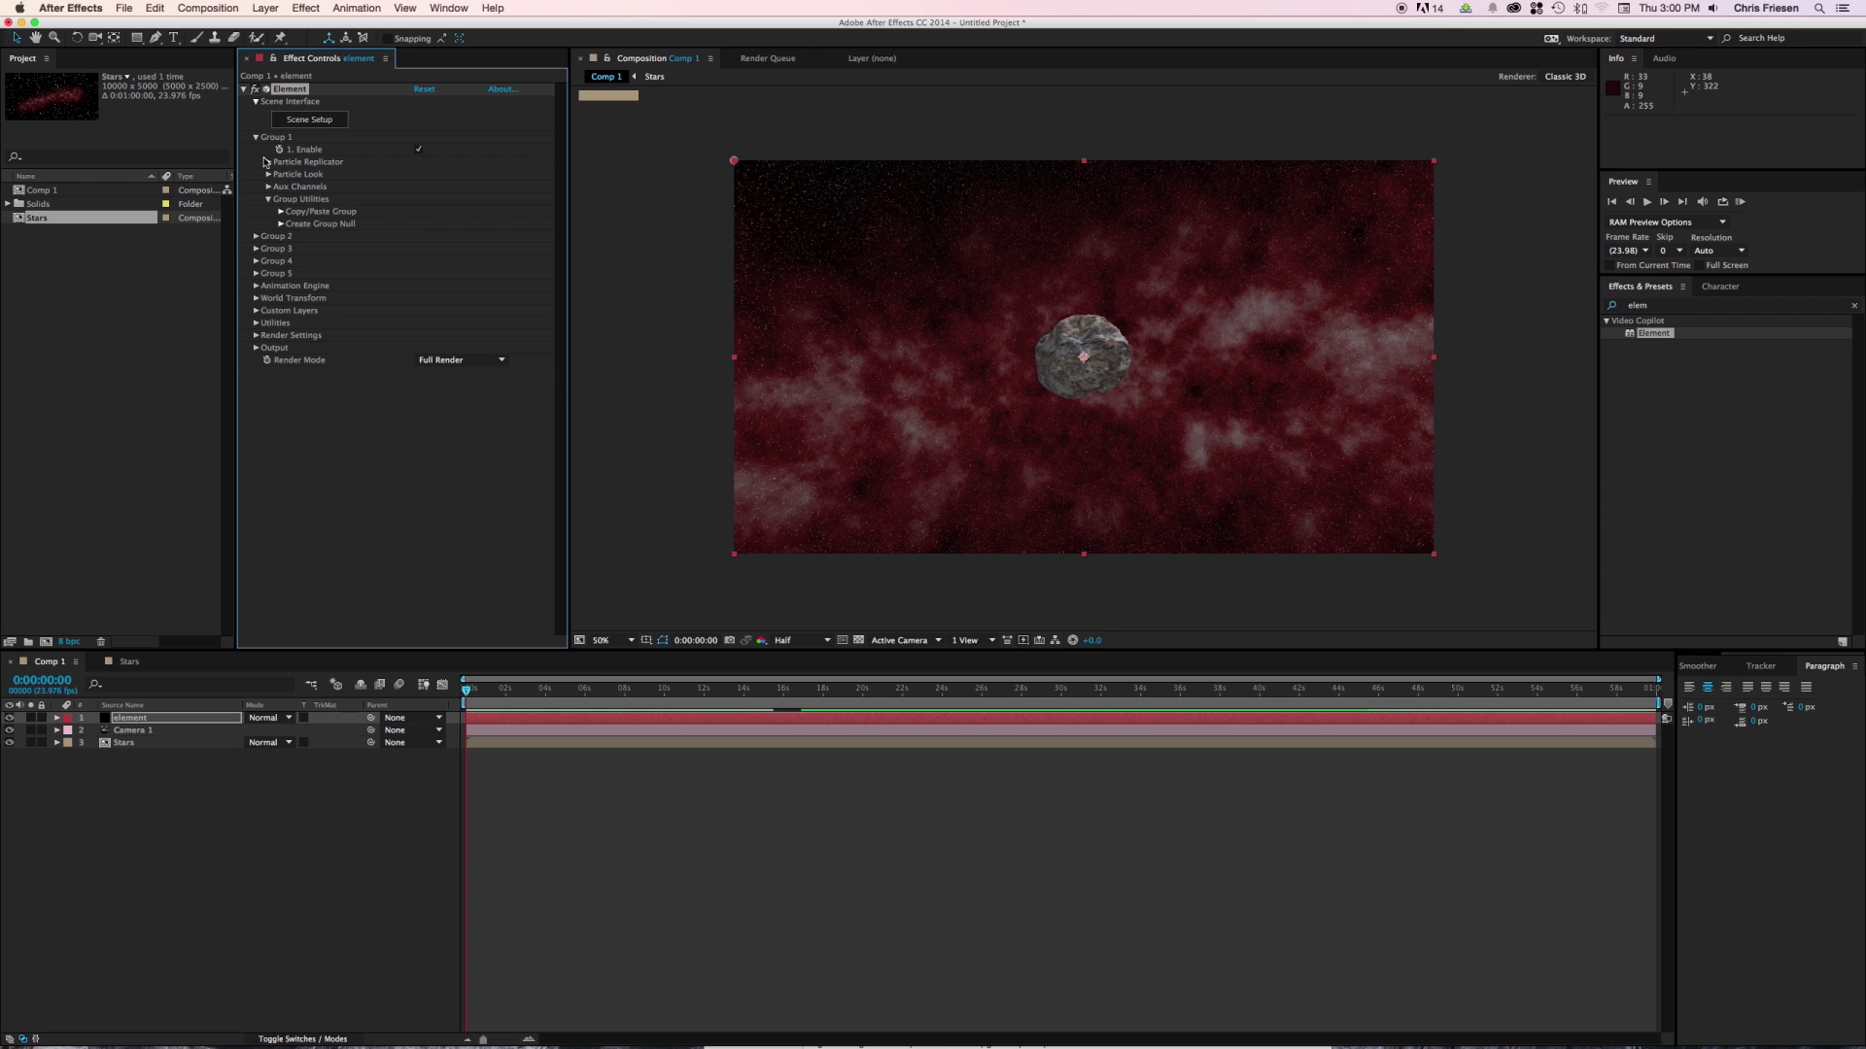
{"action": "left_click", "coordinate": [268, 162]}
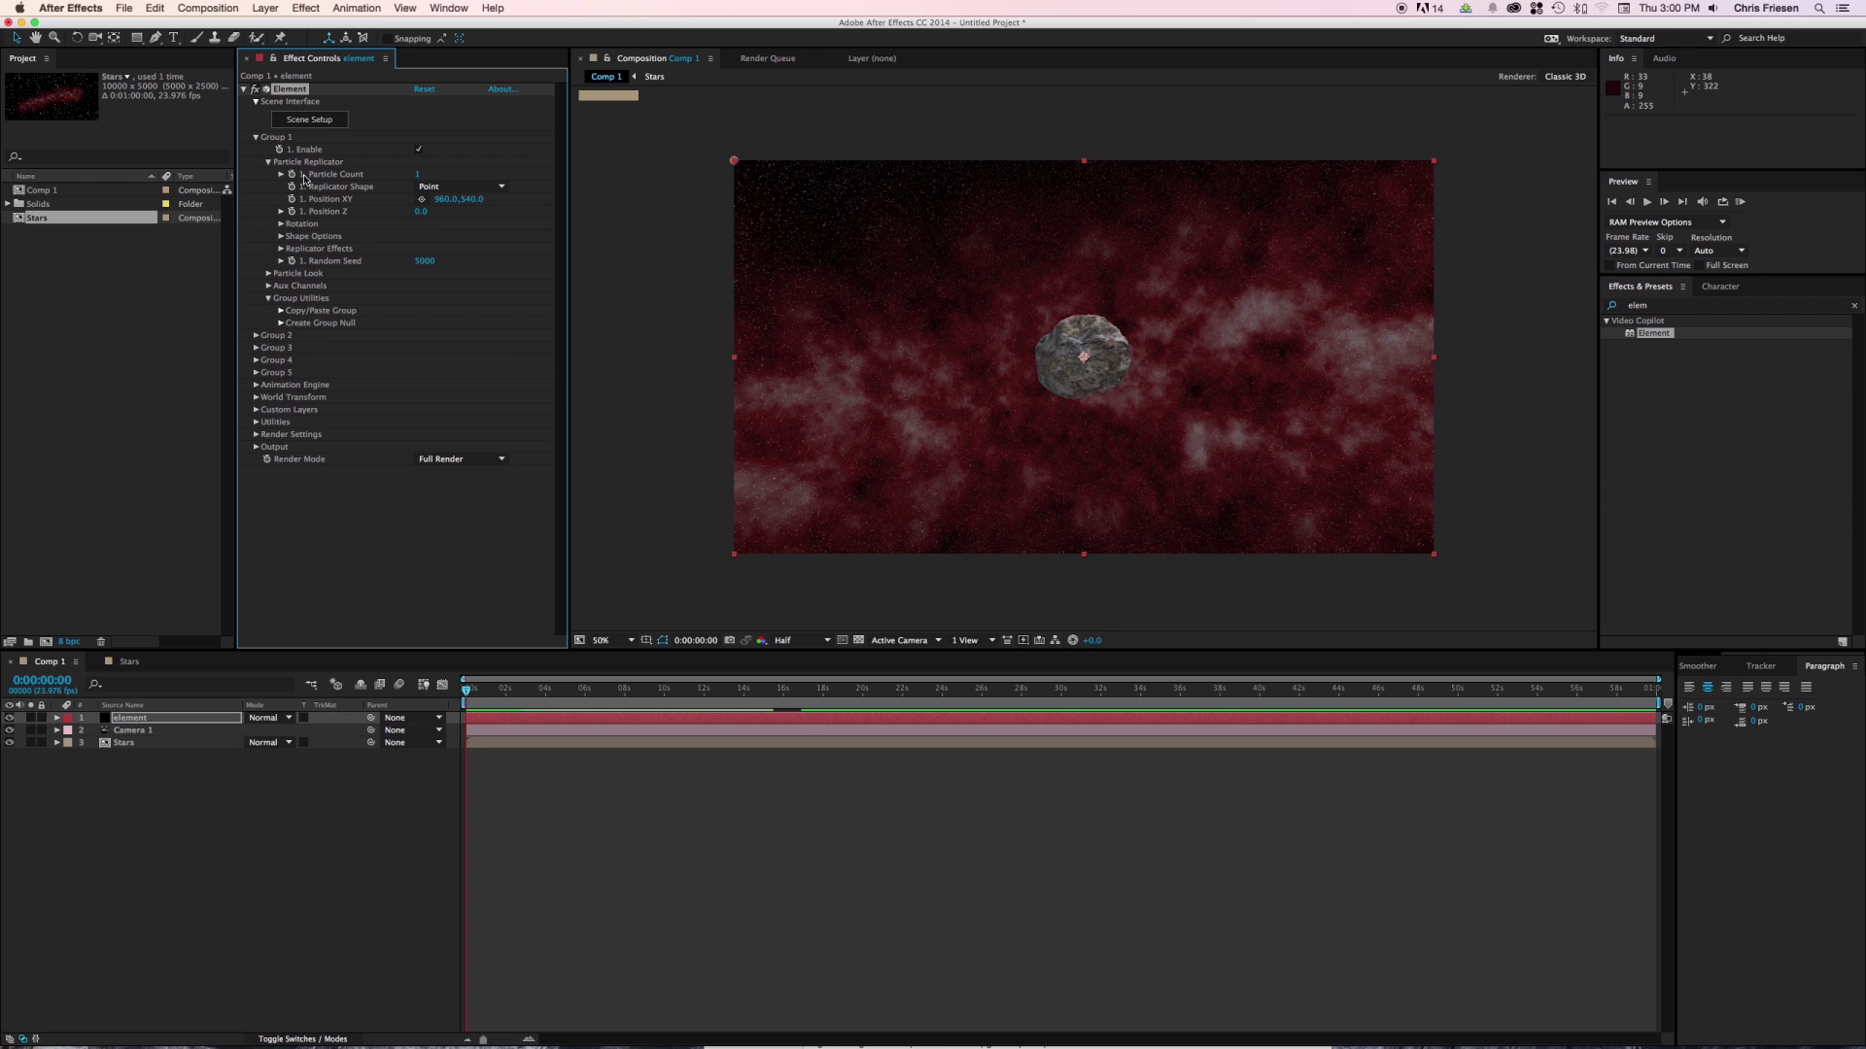
{"action": "left_click", "coordinate": [428, 185]}
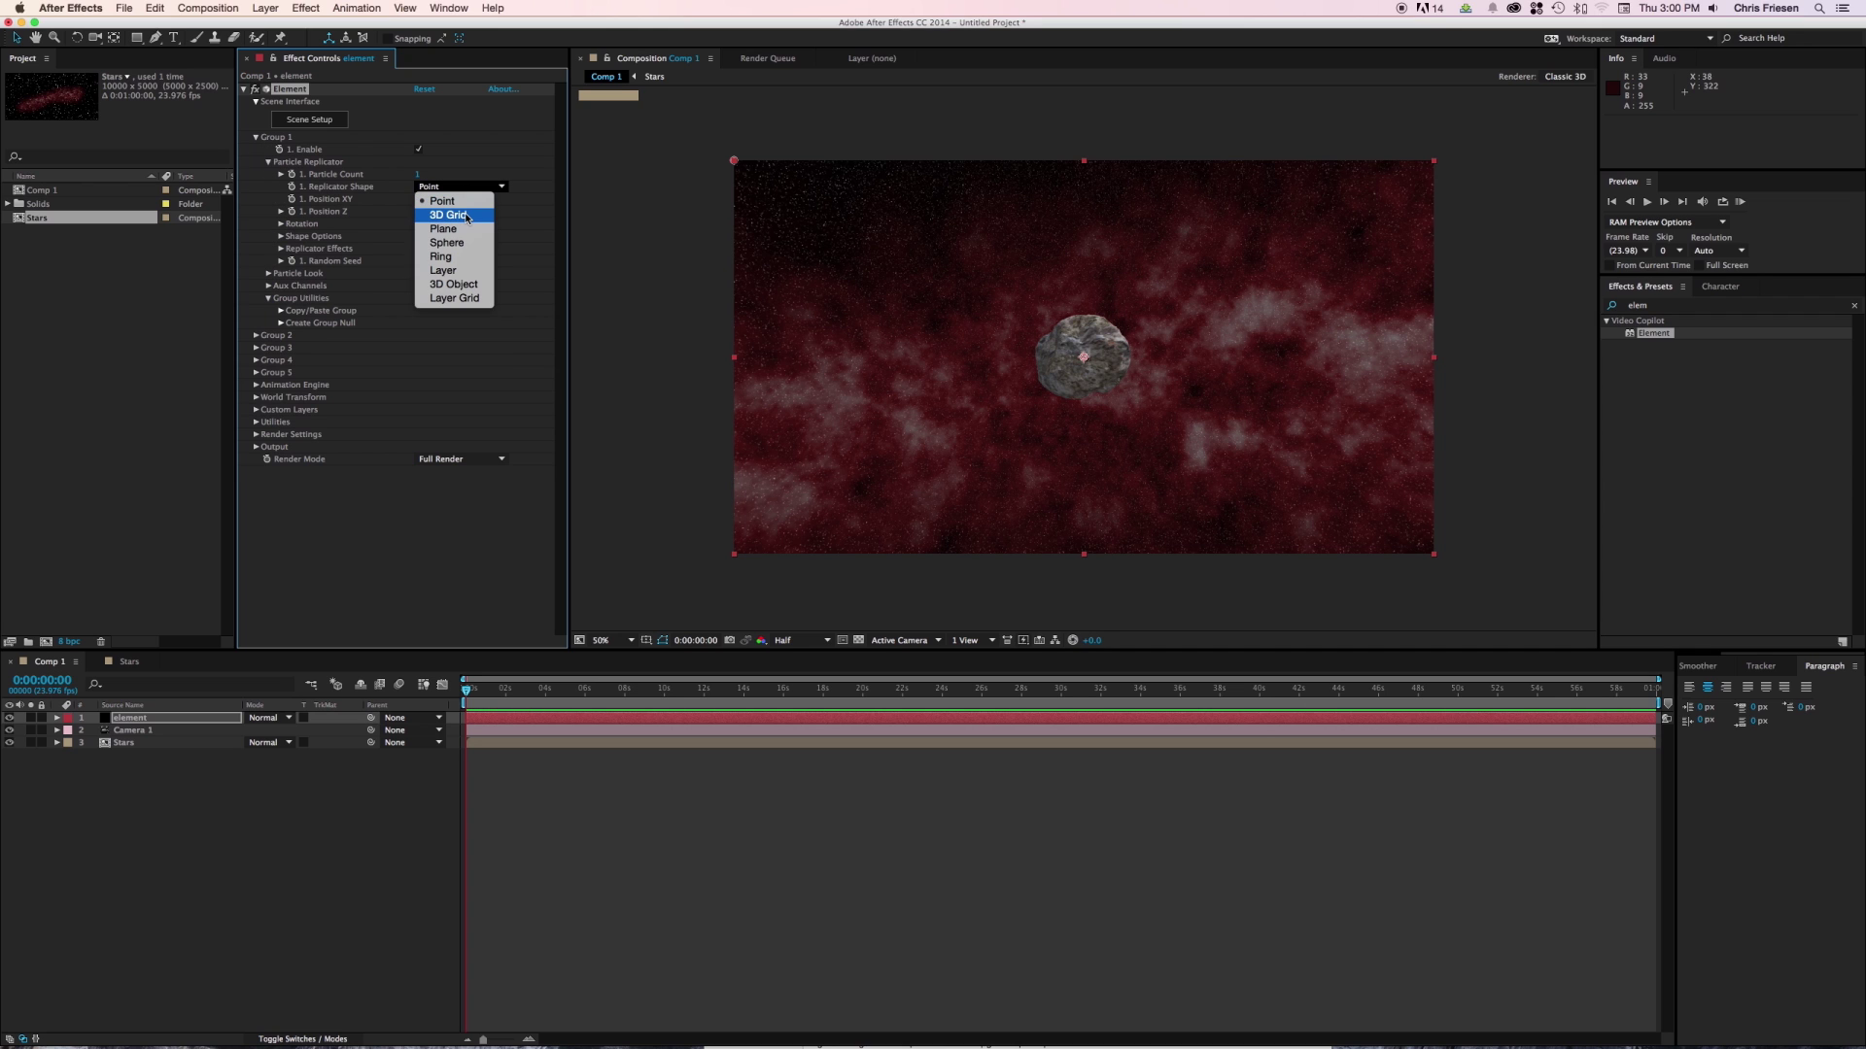
{"action": "left_click", "coordinate": [467, 216]}
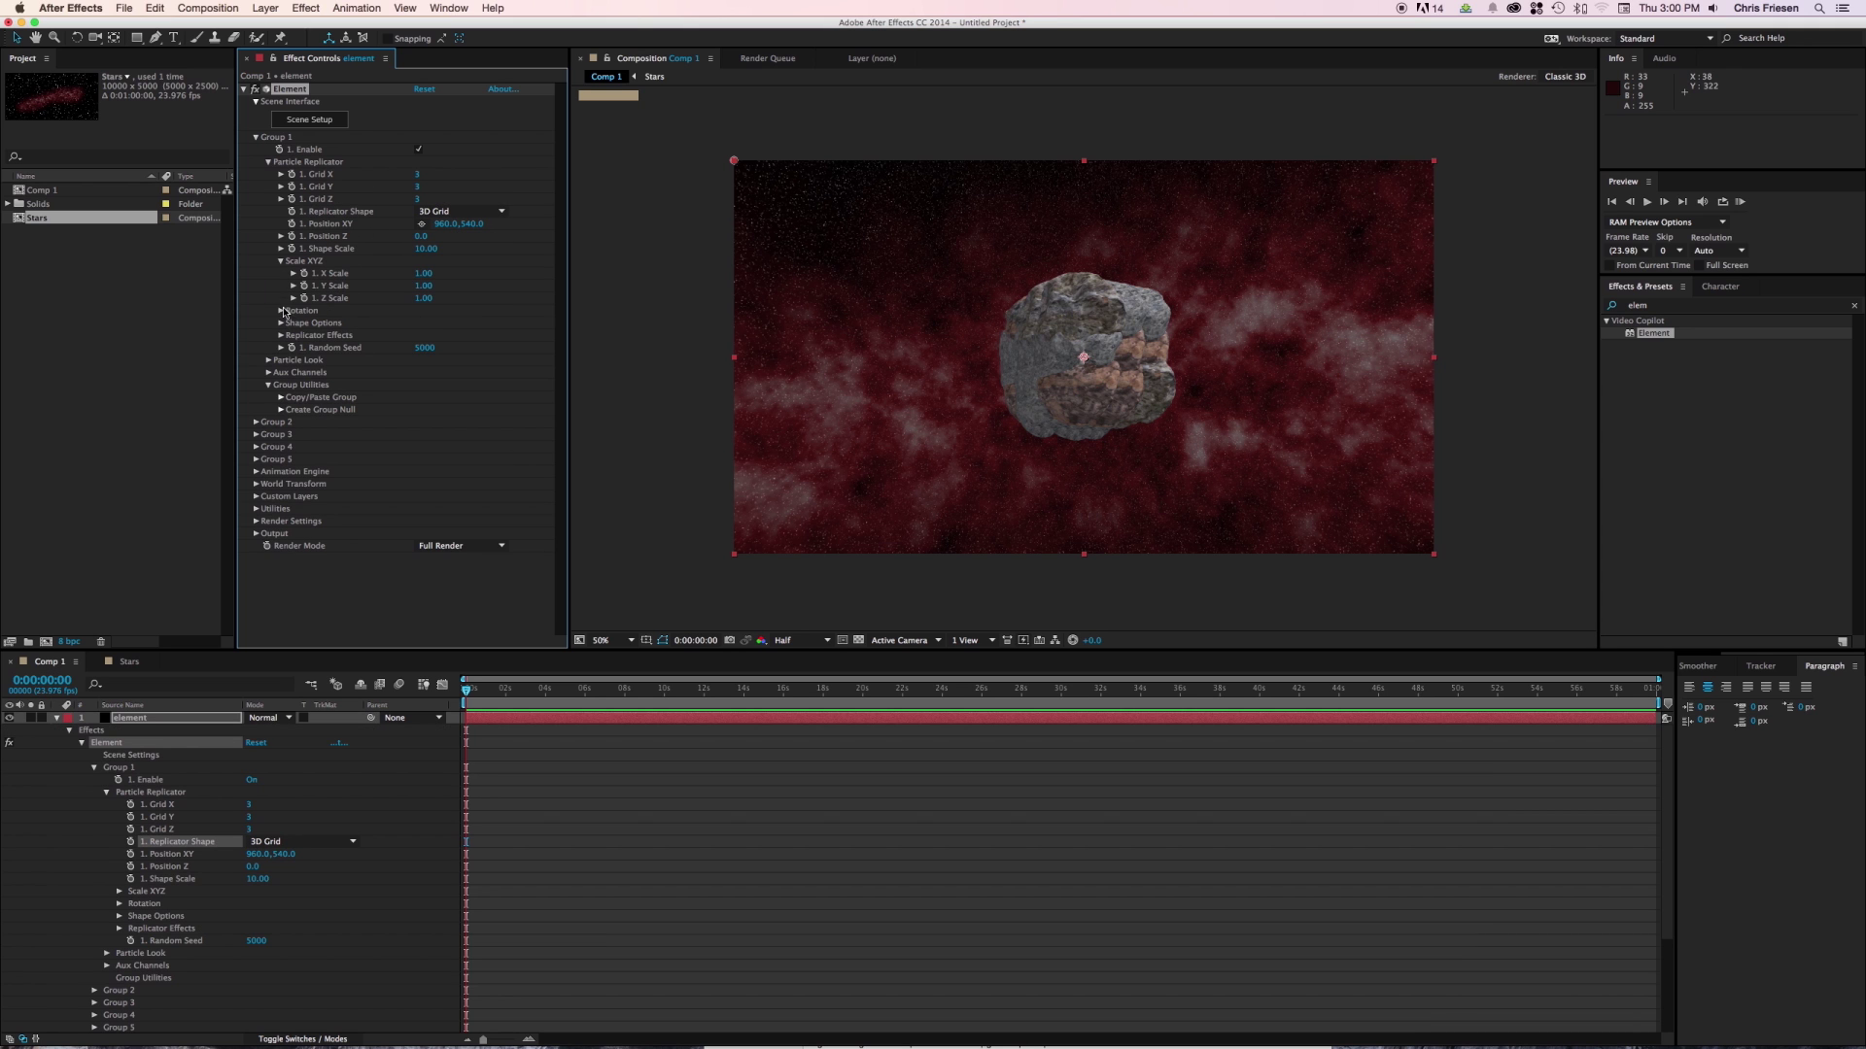
{"action": "left_click_drag", "start_coordinate": [425, 249], "coordinate": [457, 248]}
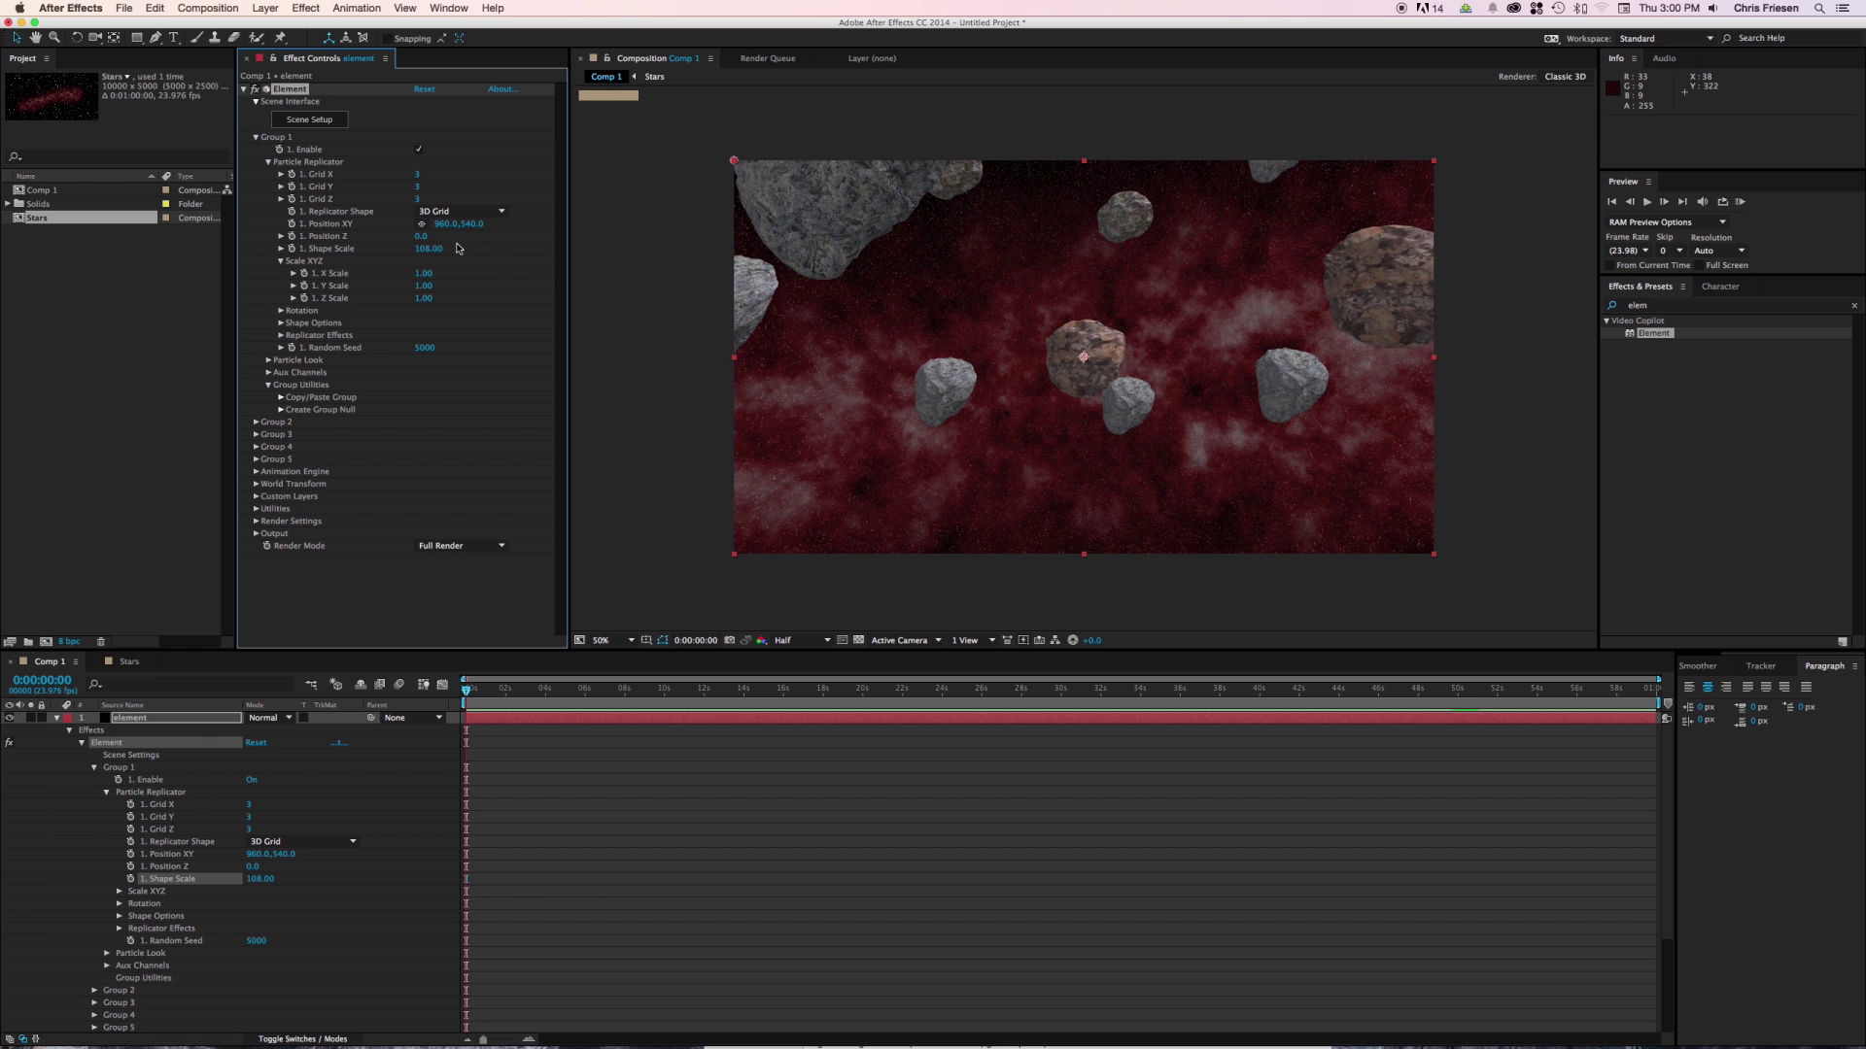
Set Grid X to 8 and Grid Y to 4, enlarge rocks to 128, and push Position Z back to 3400.
{"action": "left_click", "coordinate": [417, 174]}
{"action": "key", "text": "Tab"}
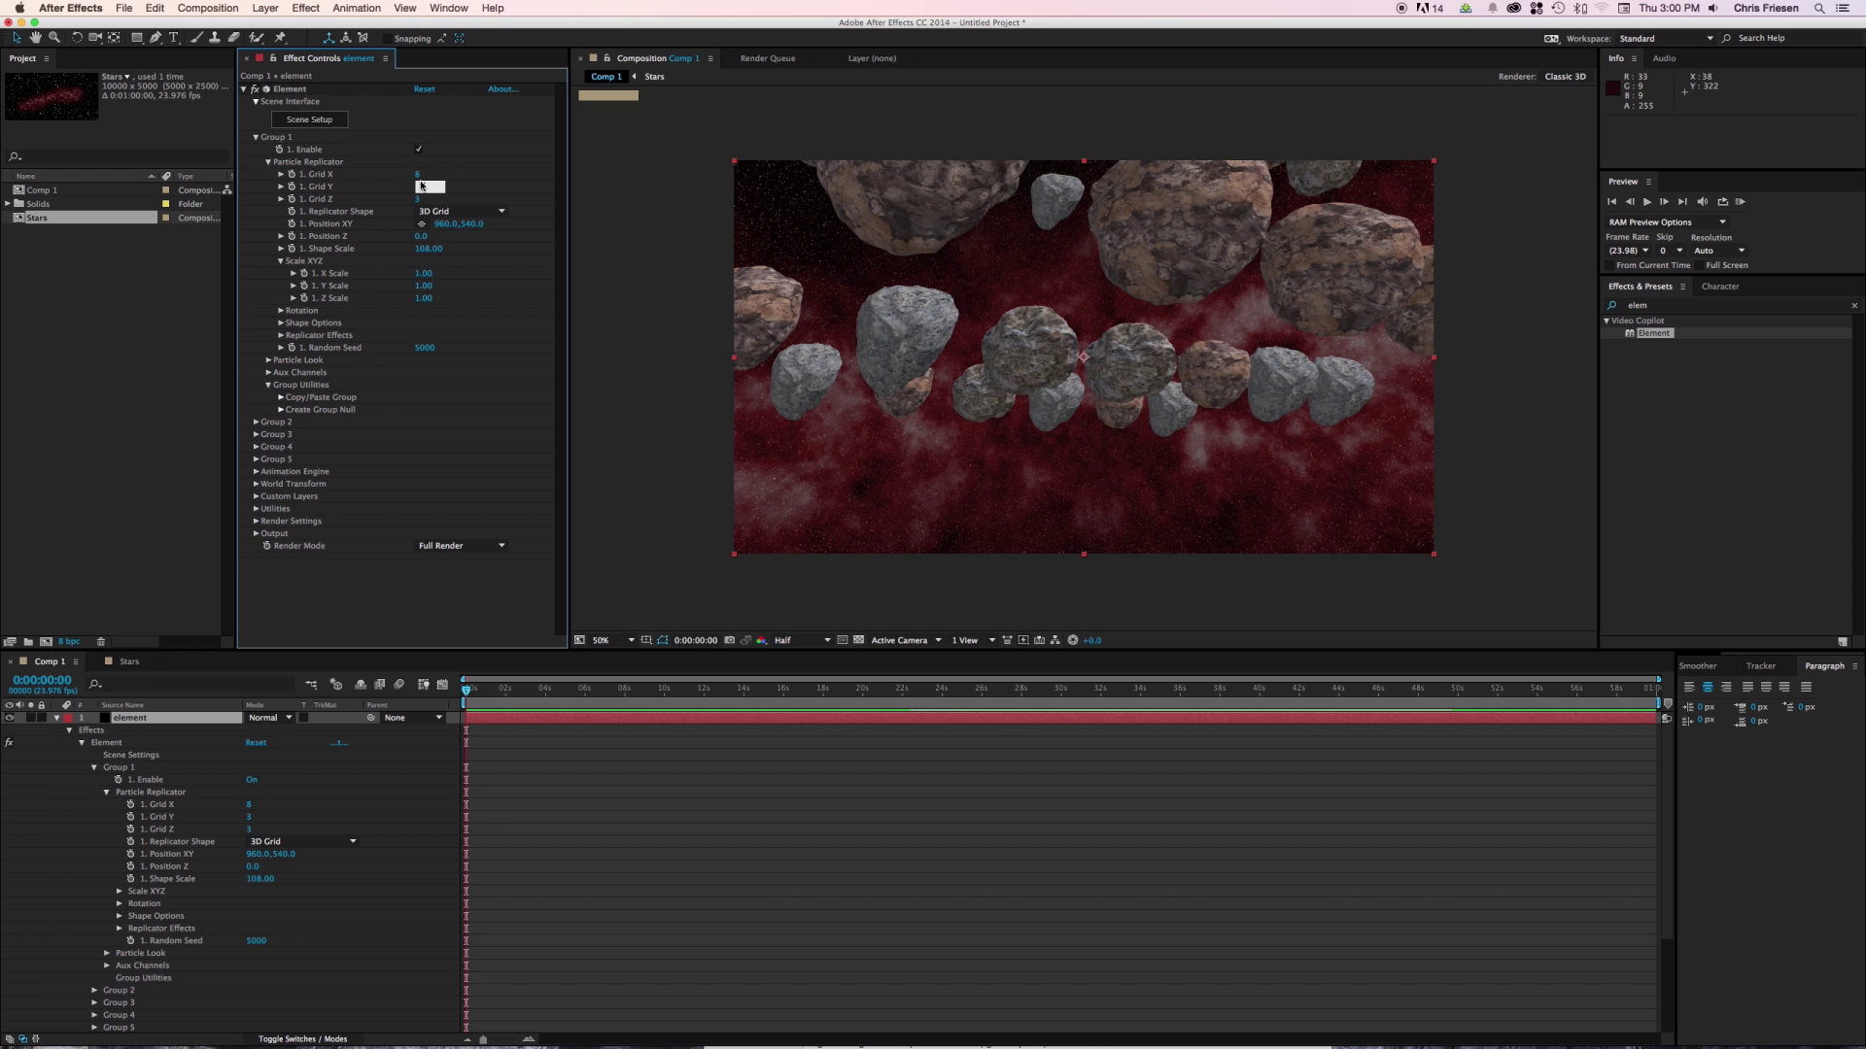
{"action": "type", "text": "4"}
{"action": "key", "text": "Return"}
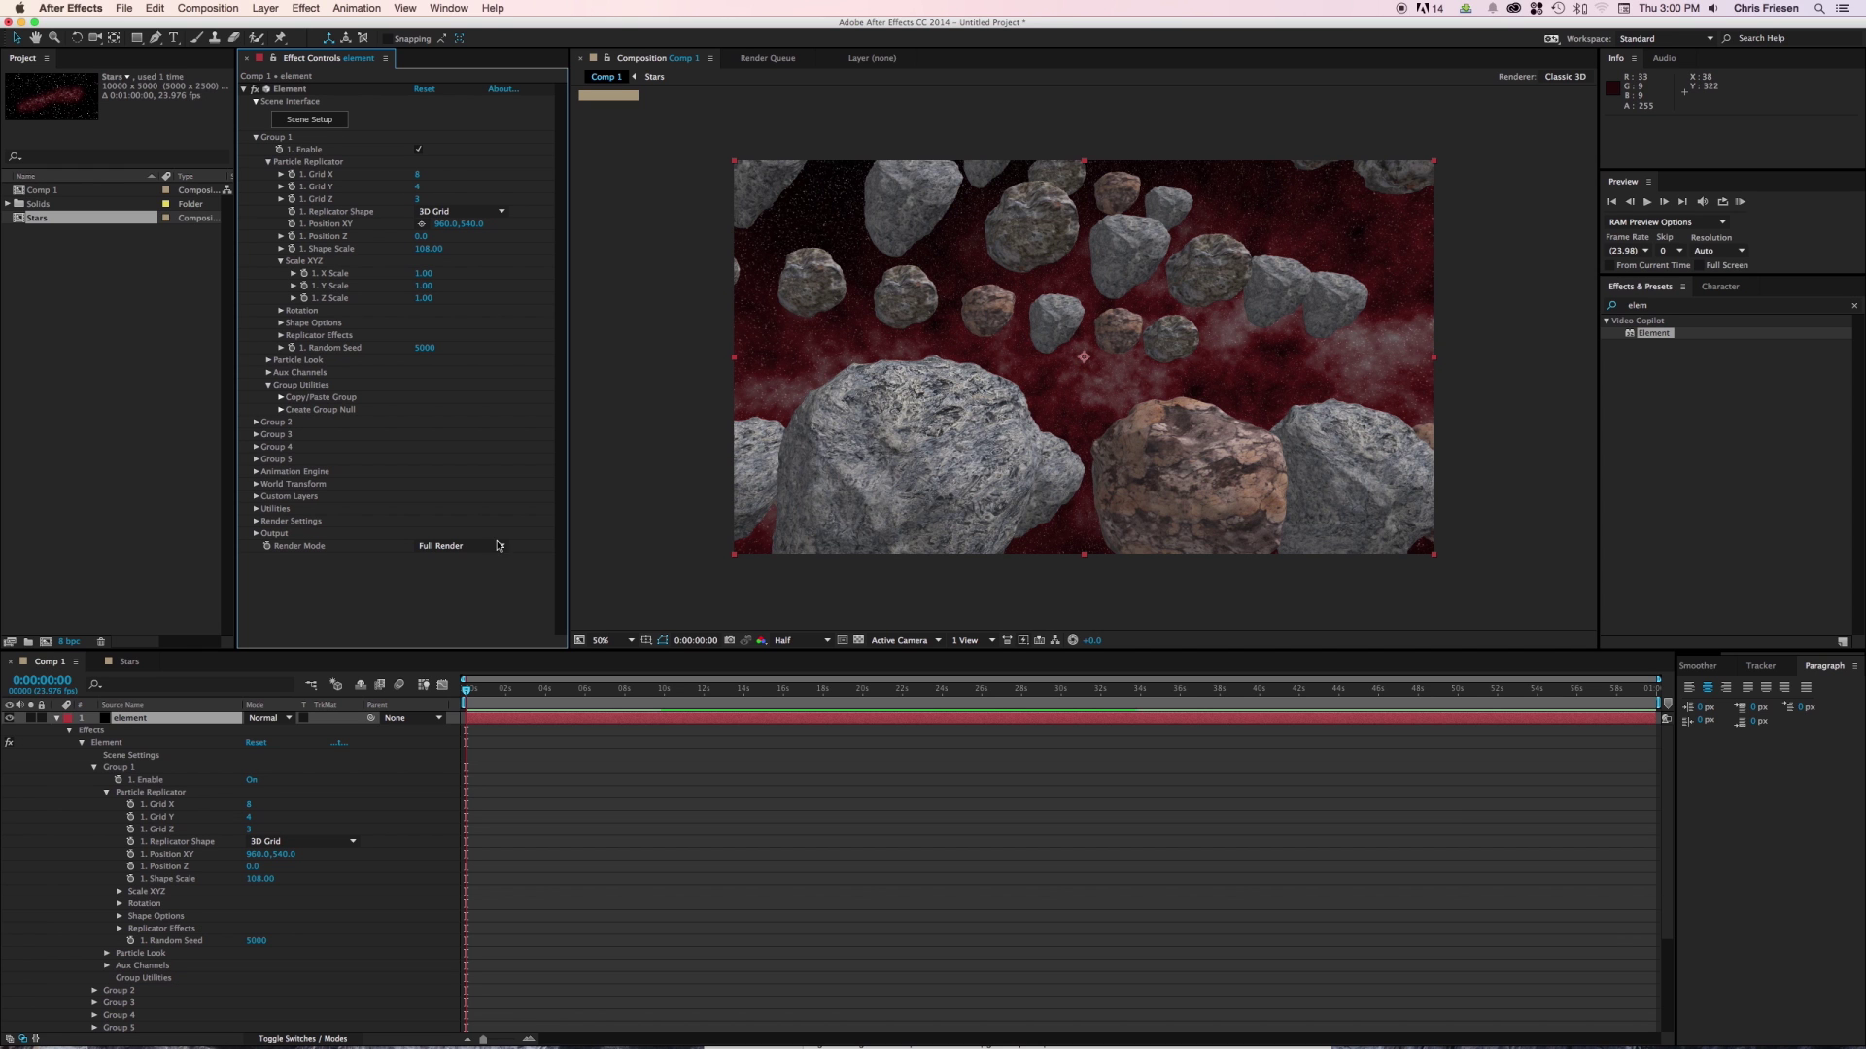
{"action": "left_click_drag", "start_coordinate": [424, 249], "coordinate": [439, 251]}
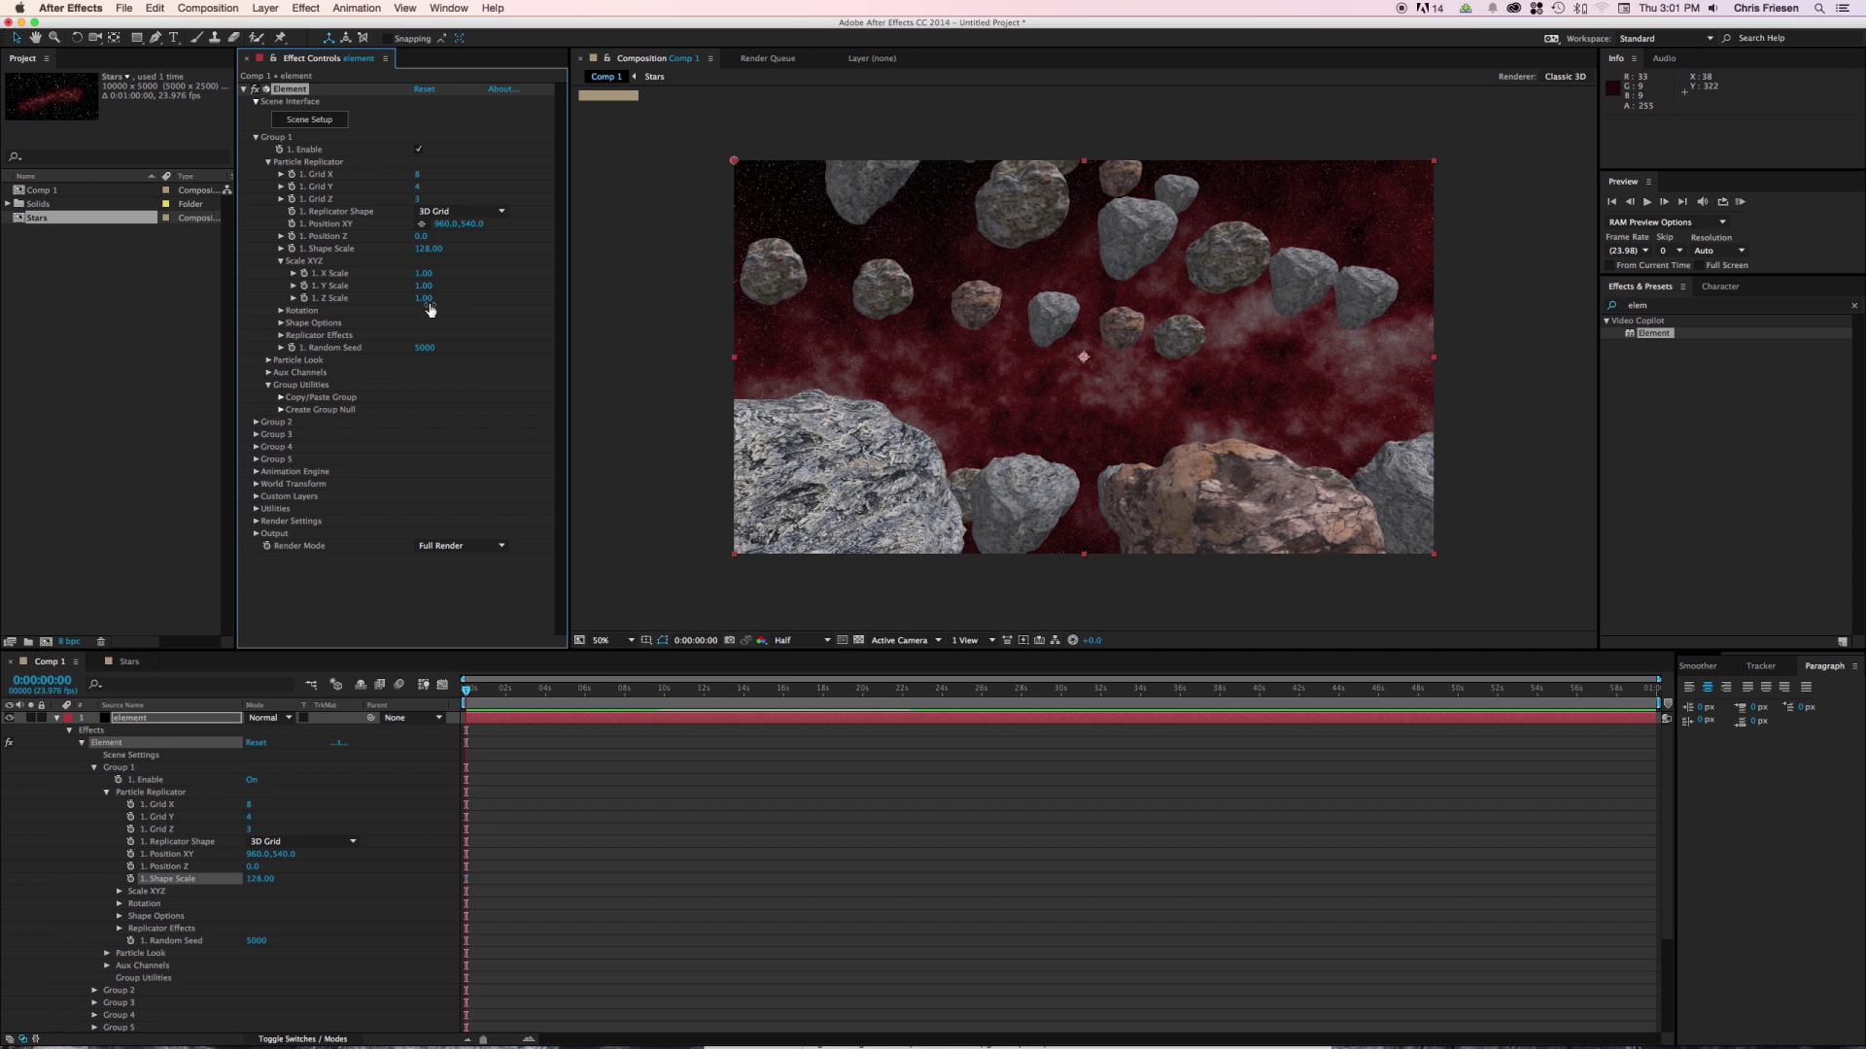
{"action": "left_click_drag", "start_coordinate": [421, 236], "coordinate": [476, 223]}
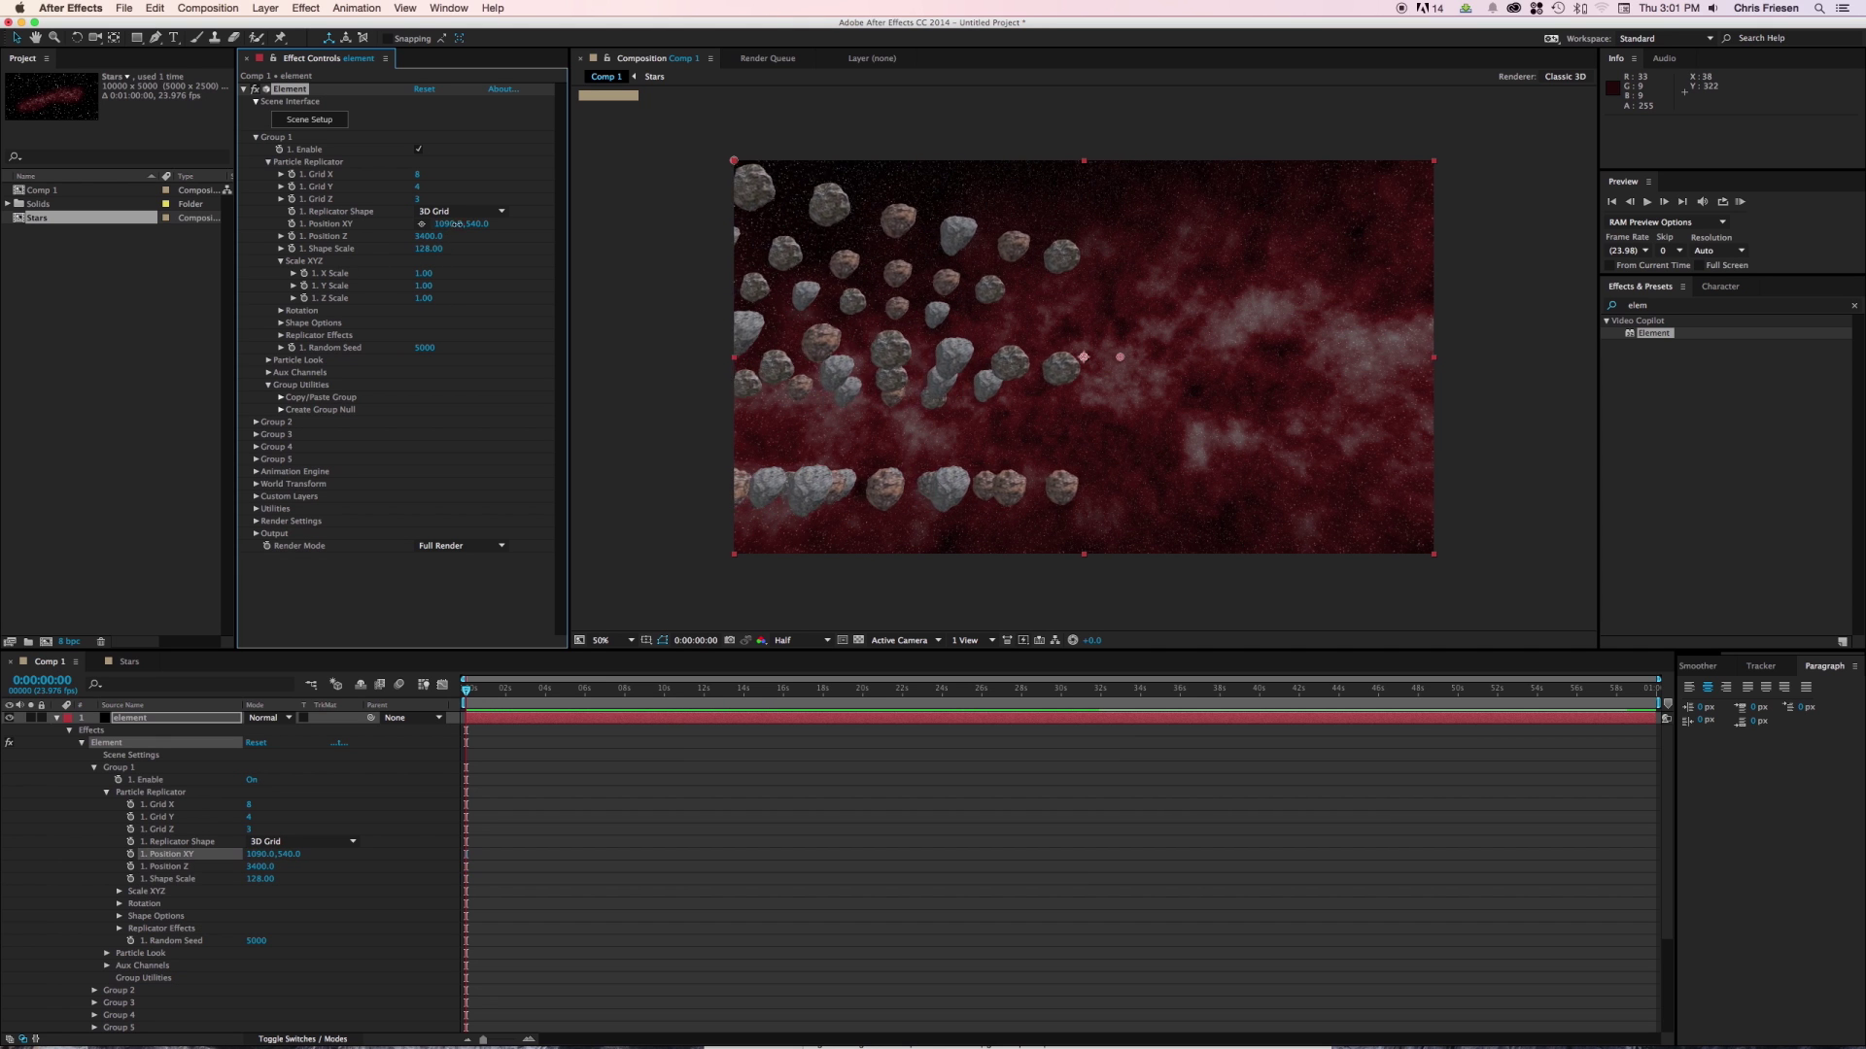
Reset Camera 1's transform to its default.
{"action": "left_click", "coordinate": [57, 718]}
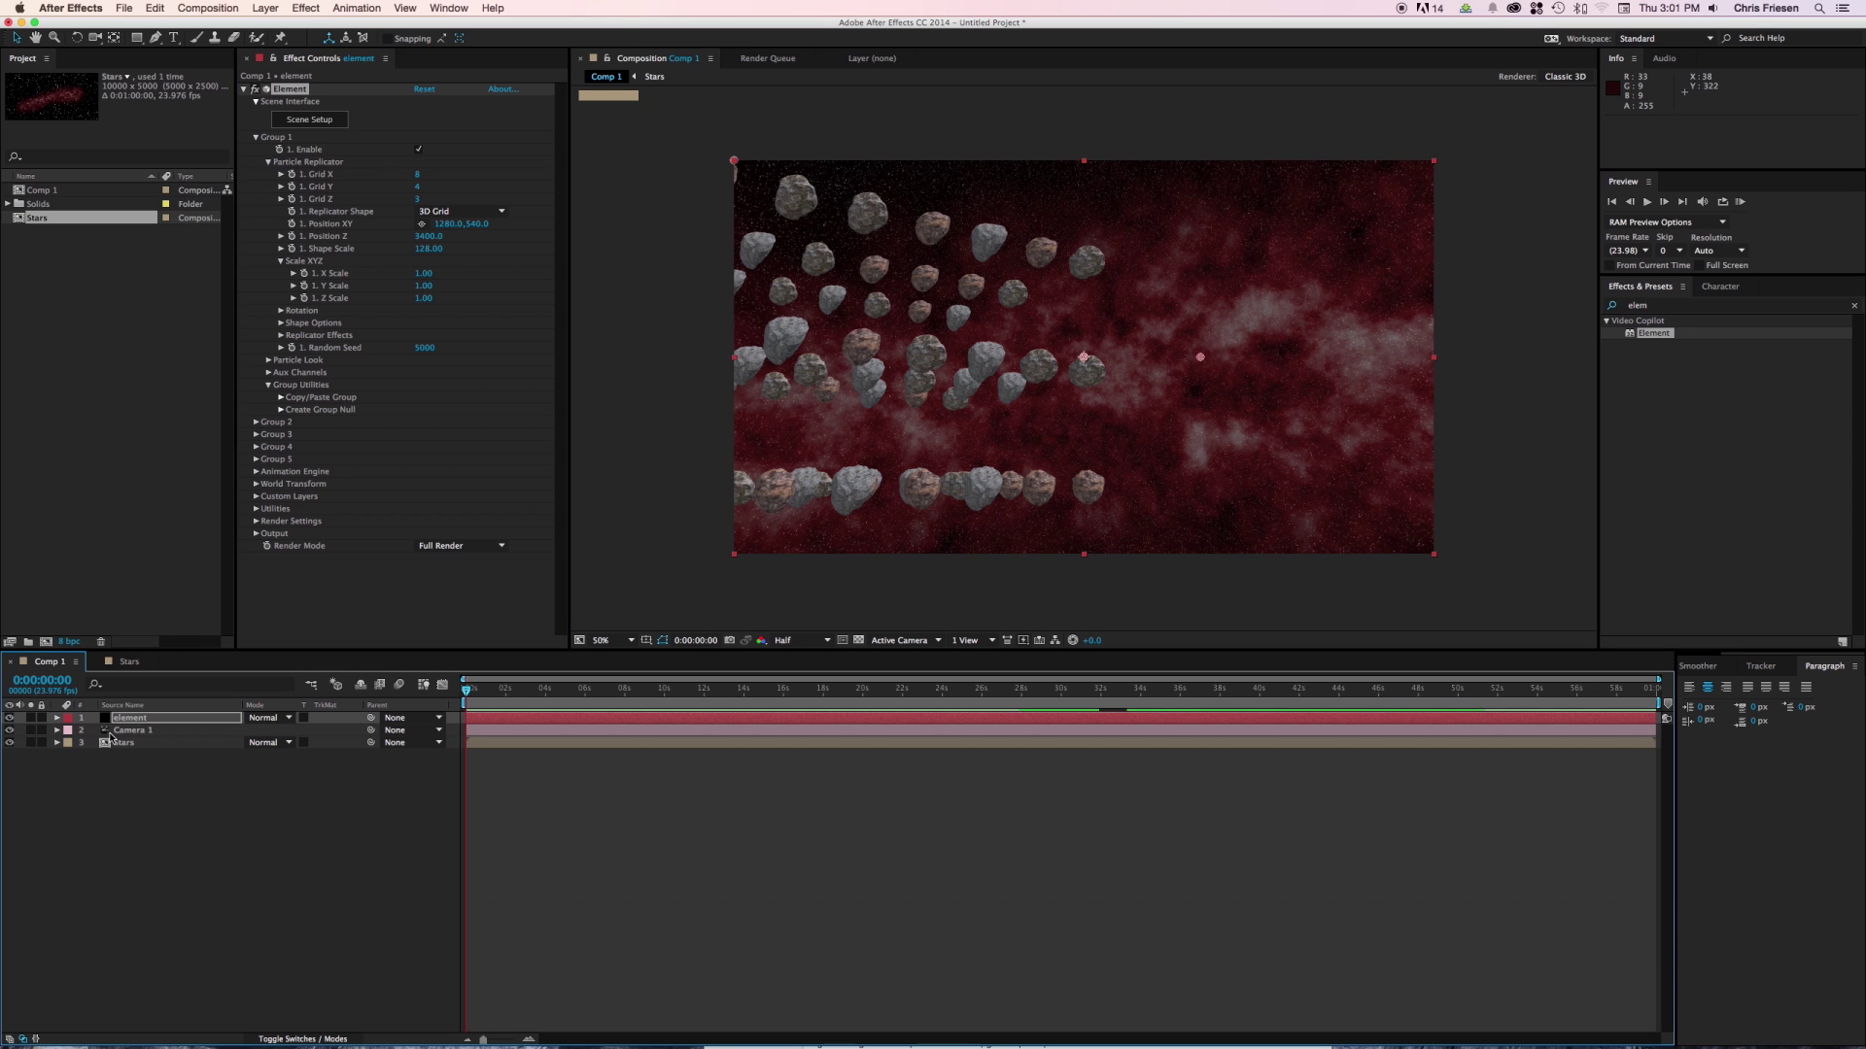
{"action": "left_click", "coordinate": [145, 731]}
{"action": "right_click", "coordinate": [145, 730]}
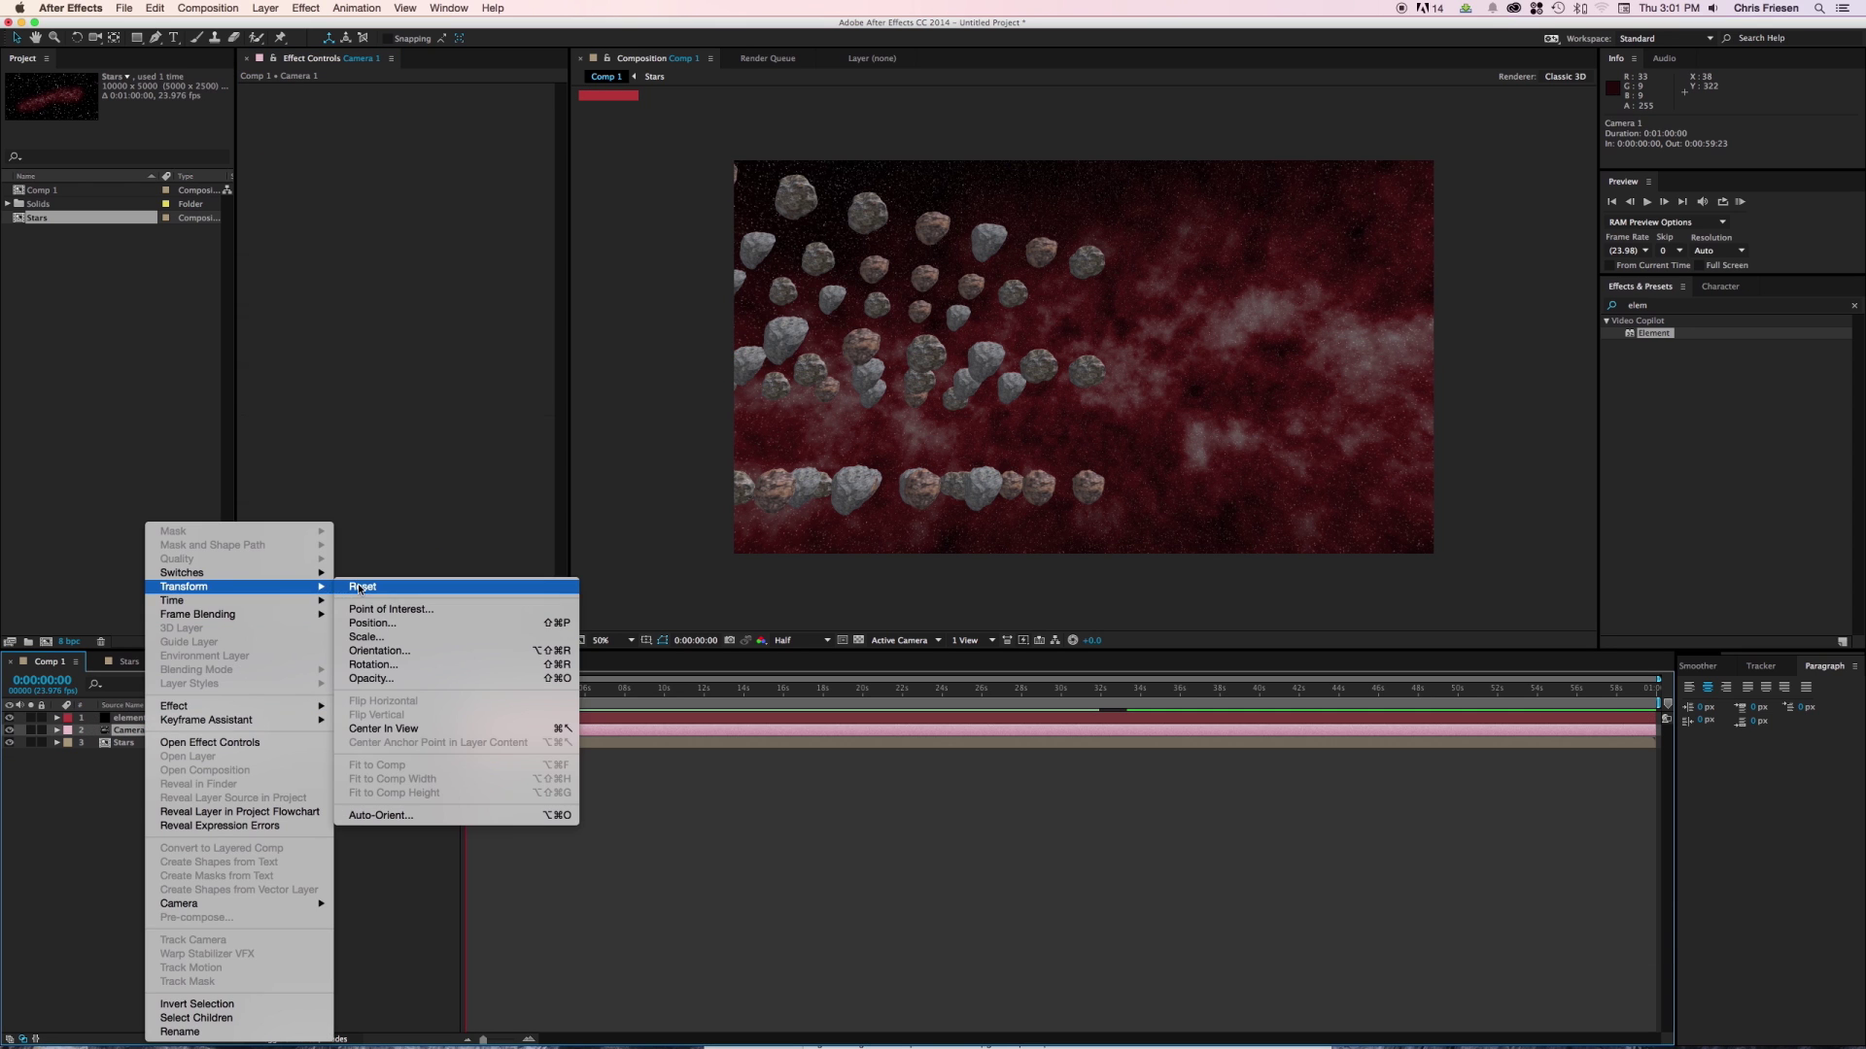
{"action": "key", "text": "Escape"}
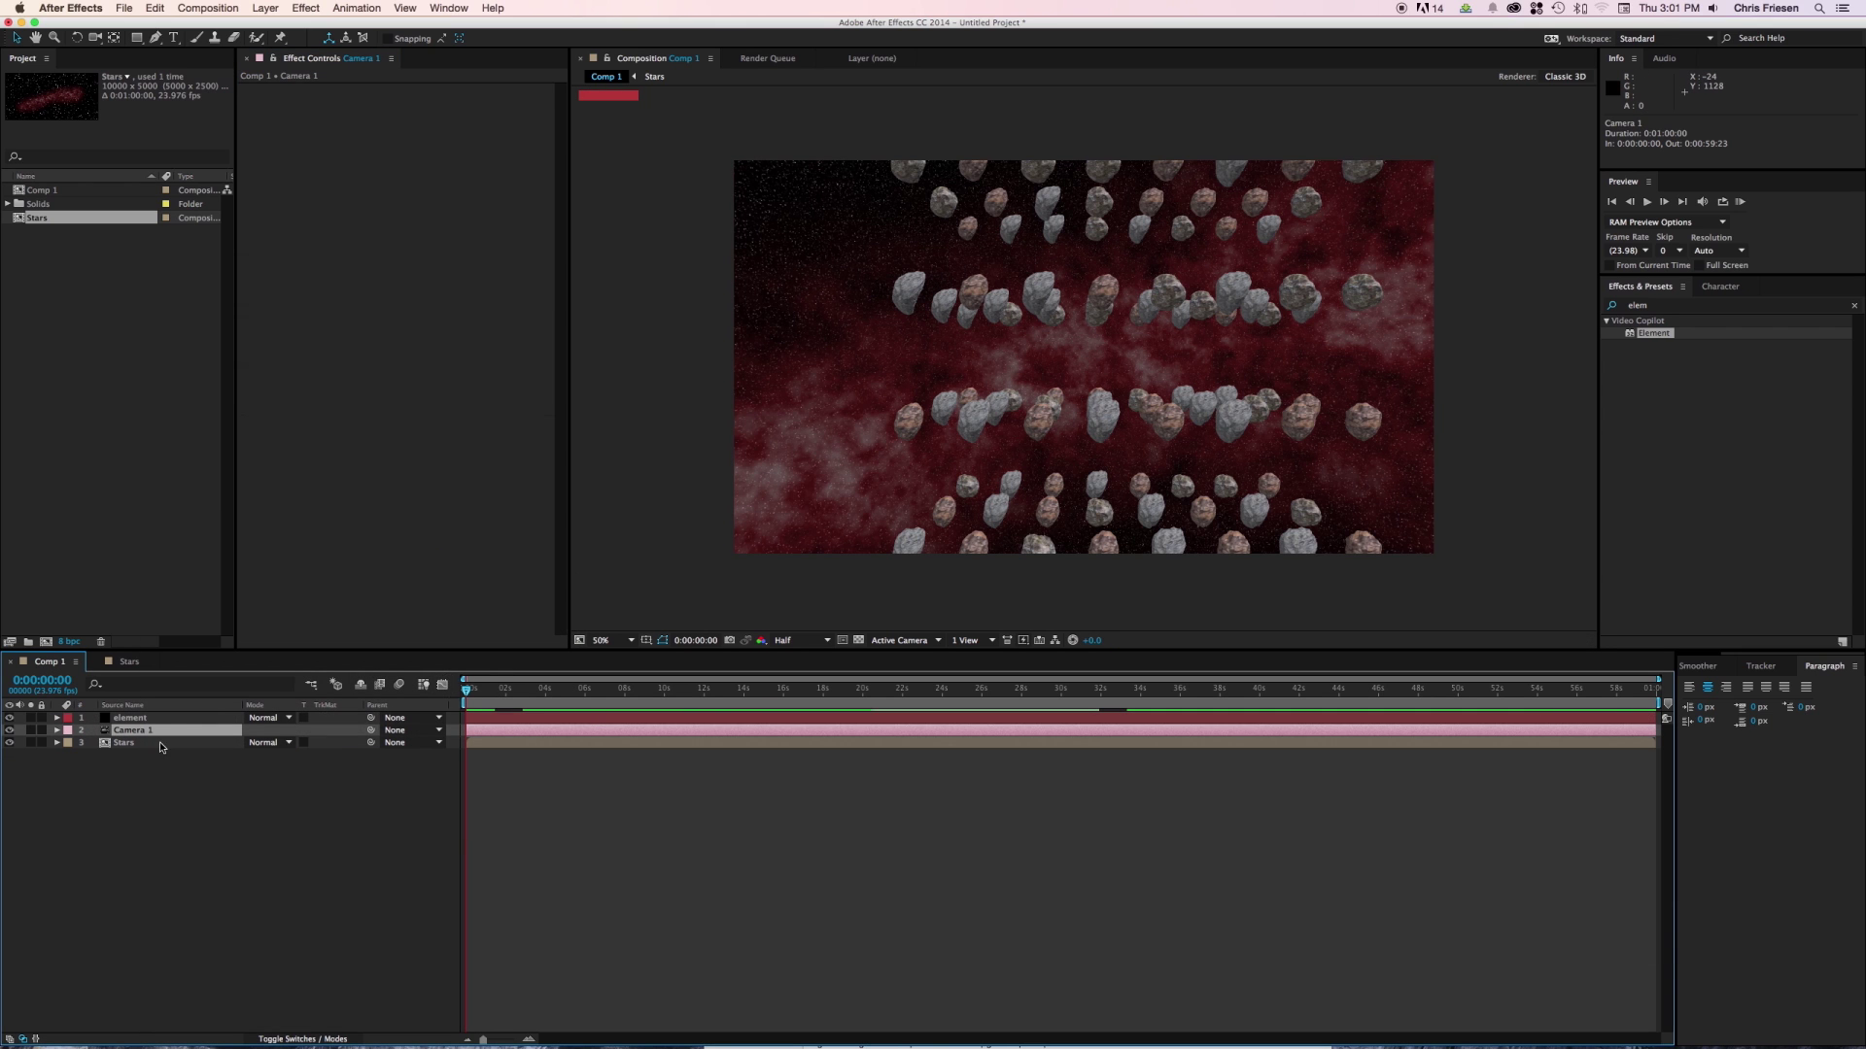
{"action": "left_click", "coordinate": [159, 743]}
Randomize asteroid sizes by 52% and set the replicator Scatter to 155.
{"action": "left_click", "coordinate": [151, 719]}
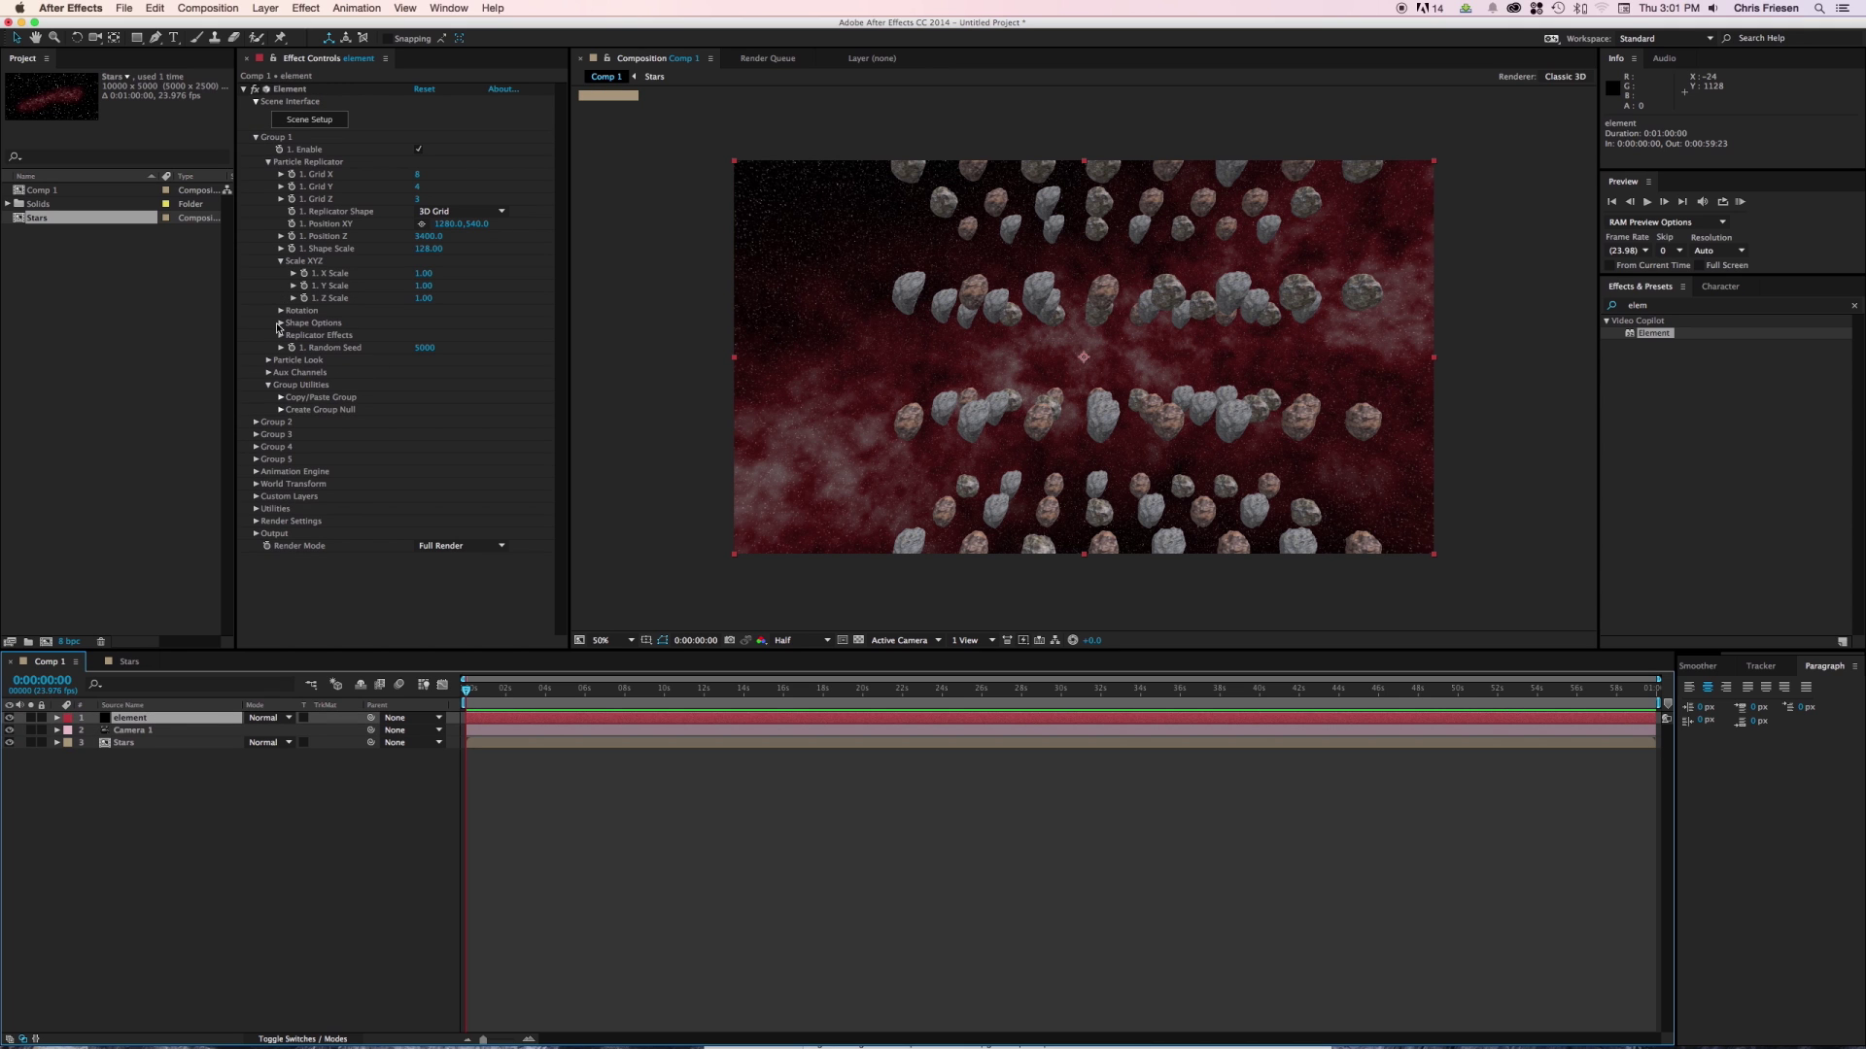
{"action": "left_click", "coordinate": [269, 360]}
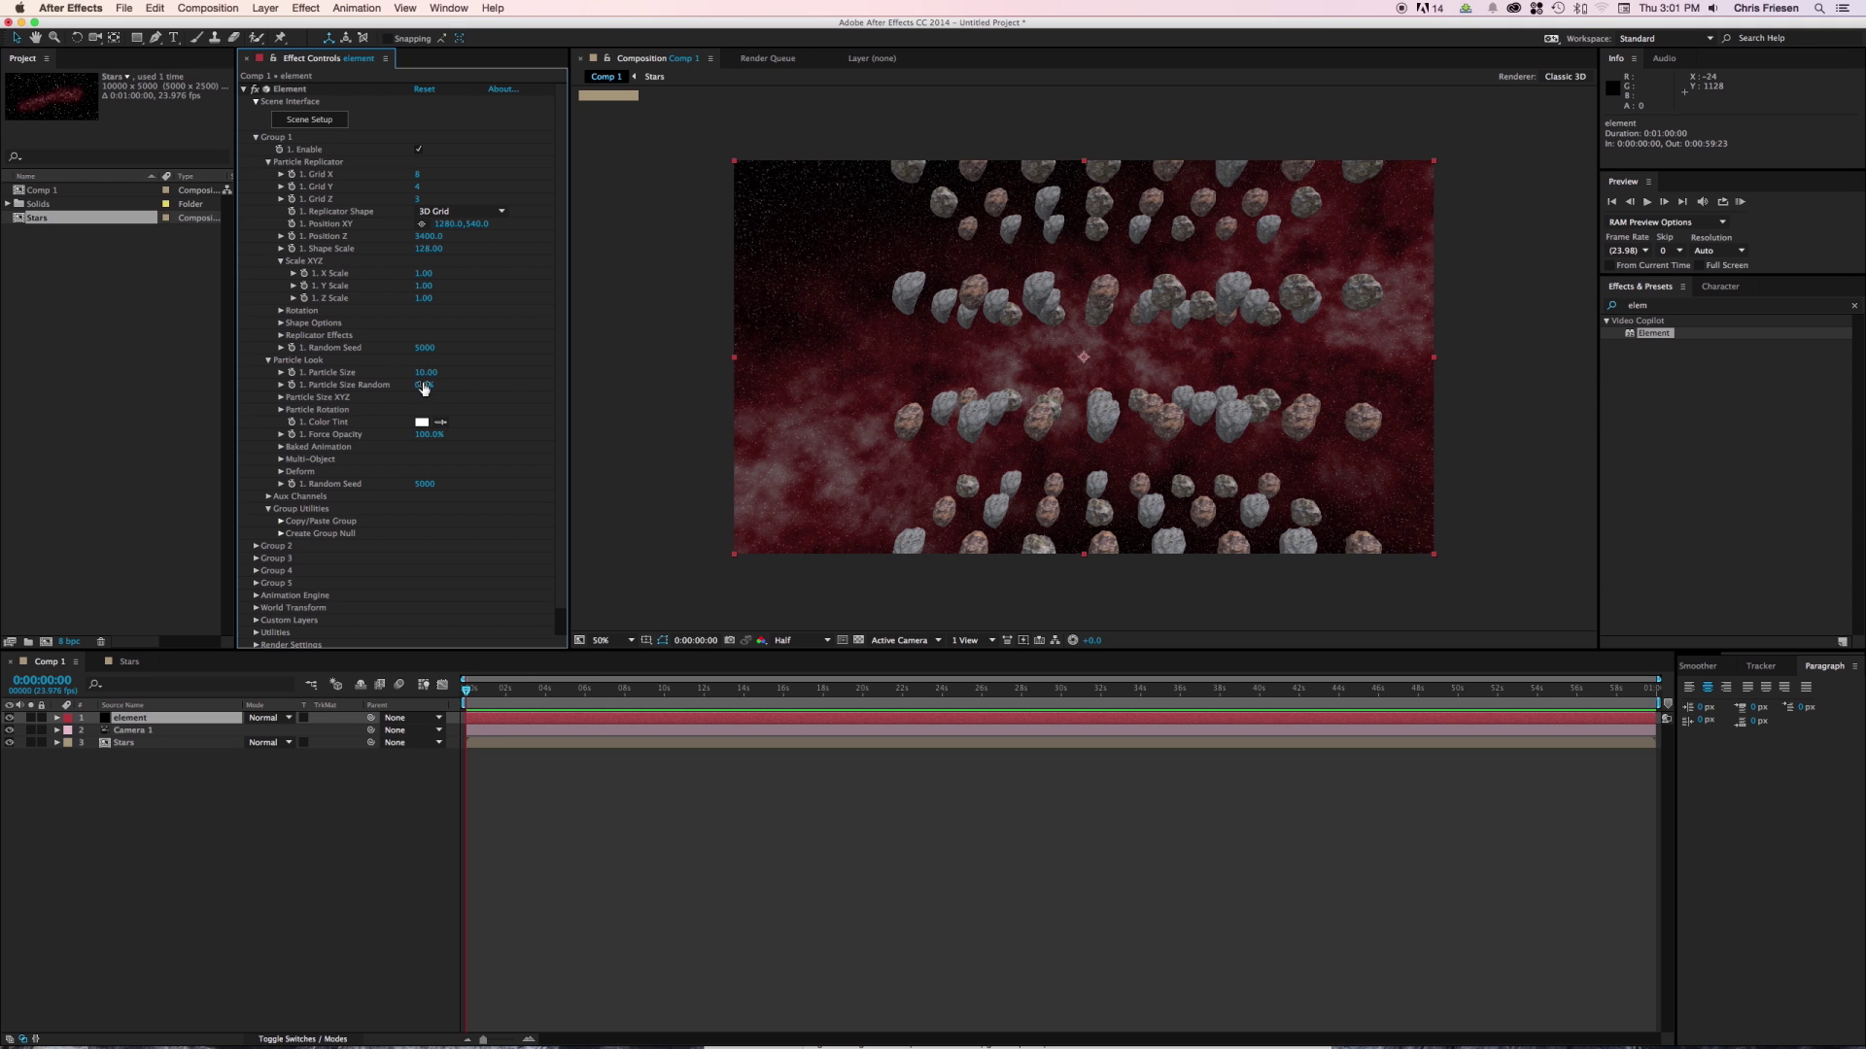
{"action": "left_click_drag", "start_coordinate": [423, 387], "coordinate": [470, 390]}
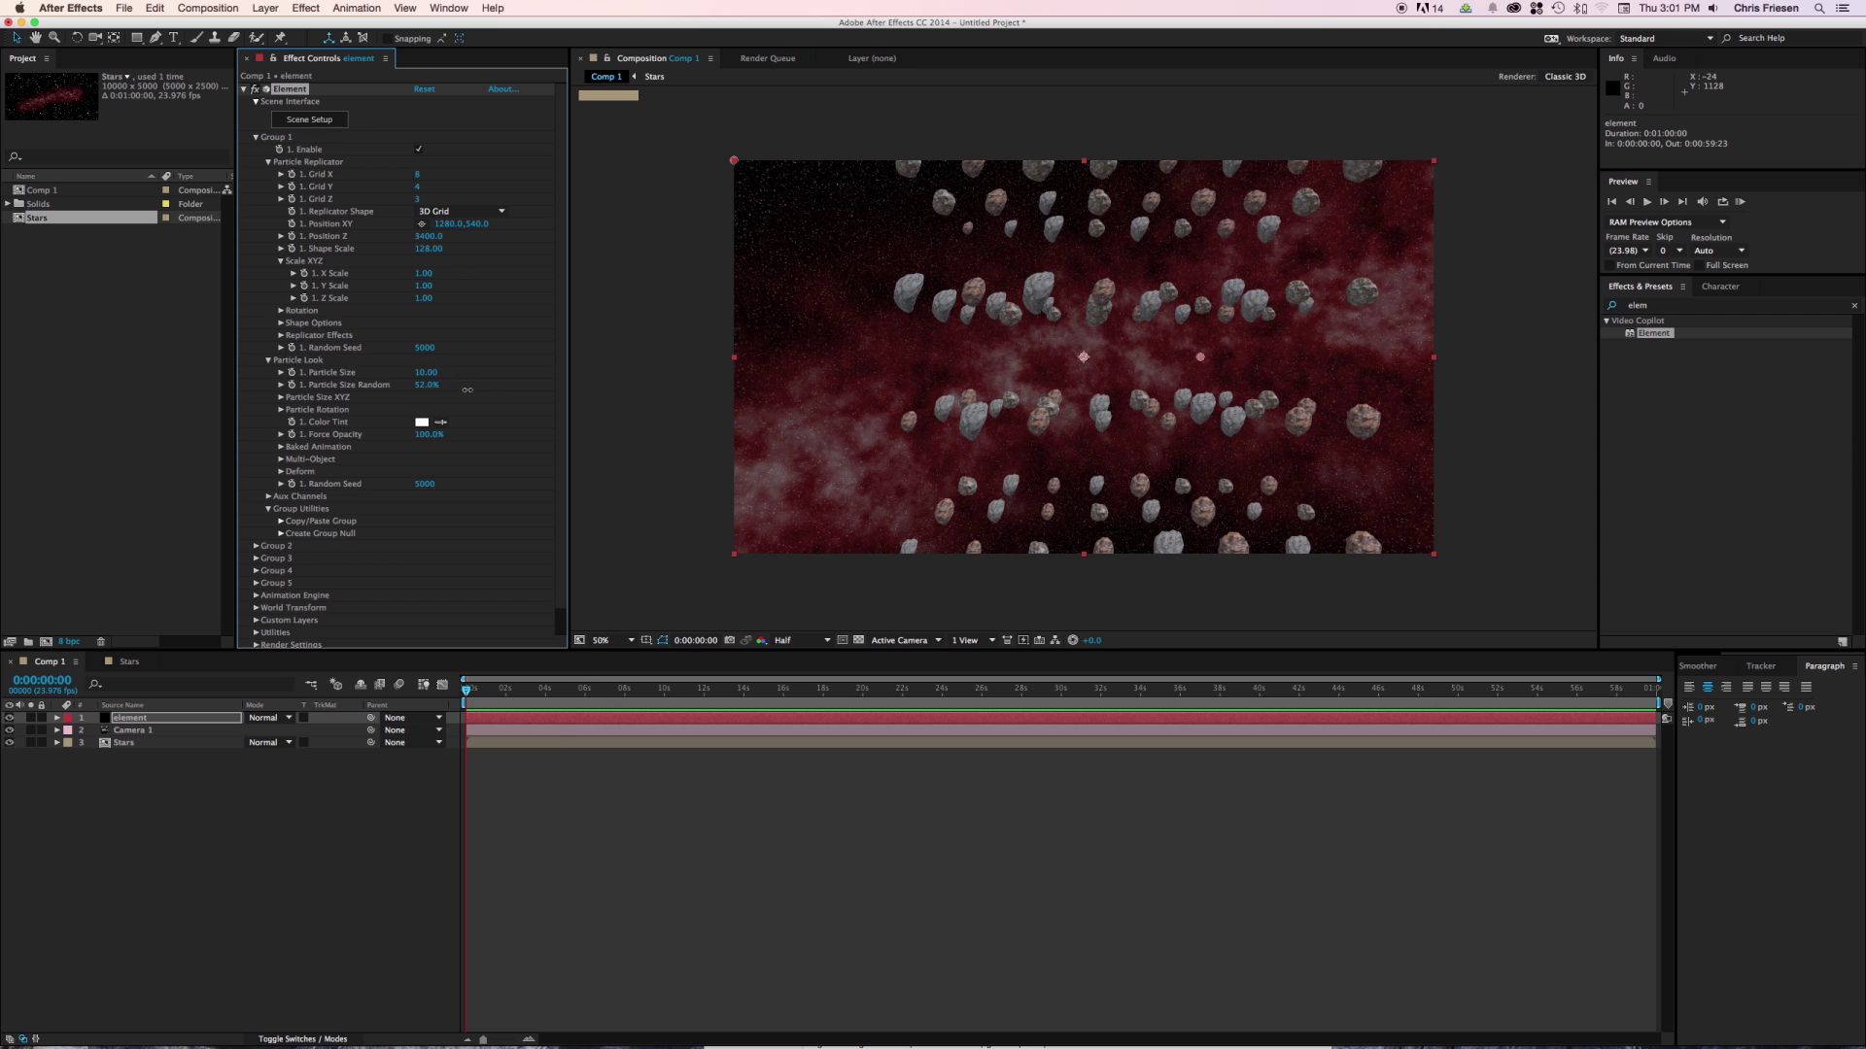
{"action": "left_click", "coordinate": [281, 311]}
{"action": "left_click", "coordinate": [281, 373]}
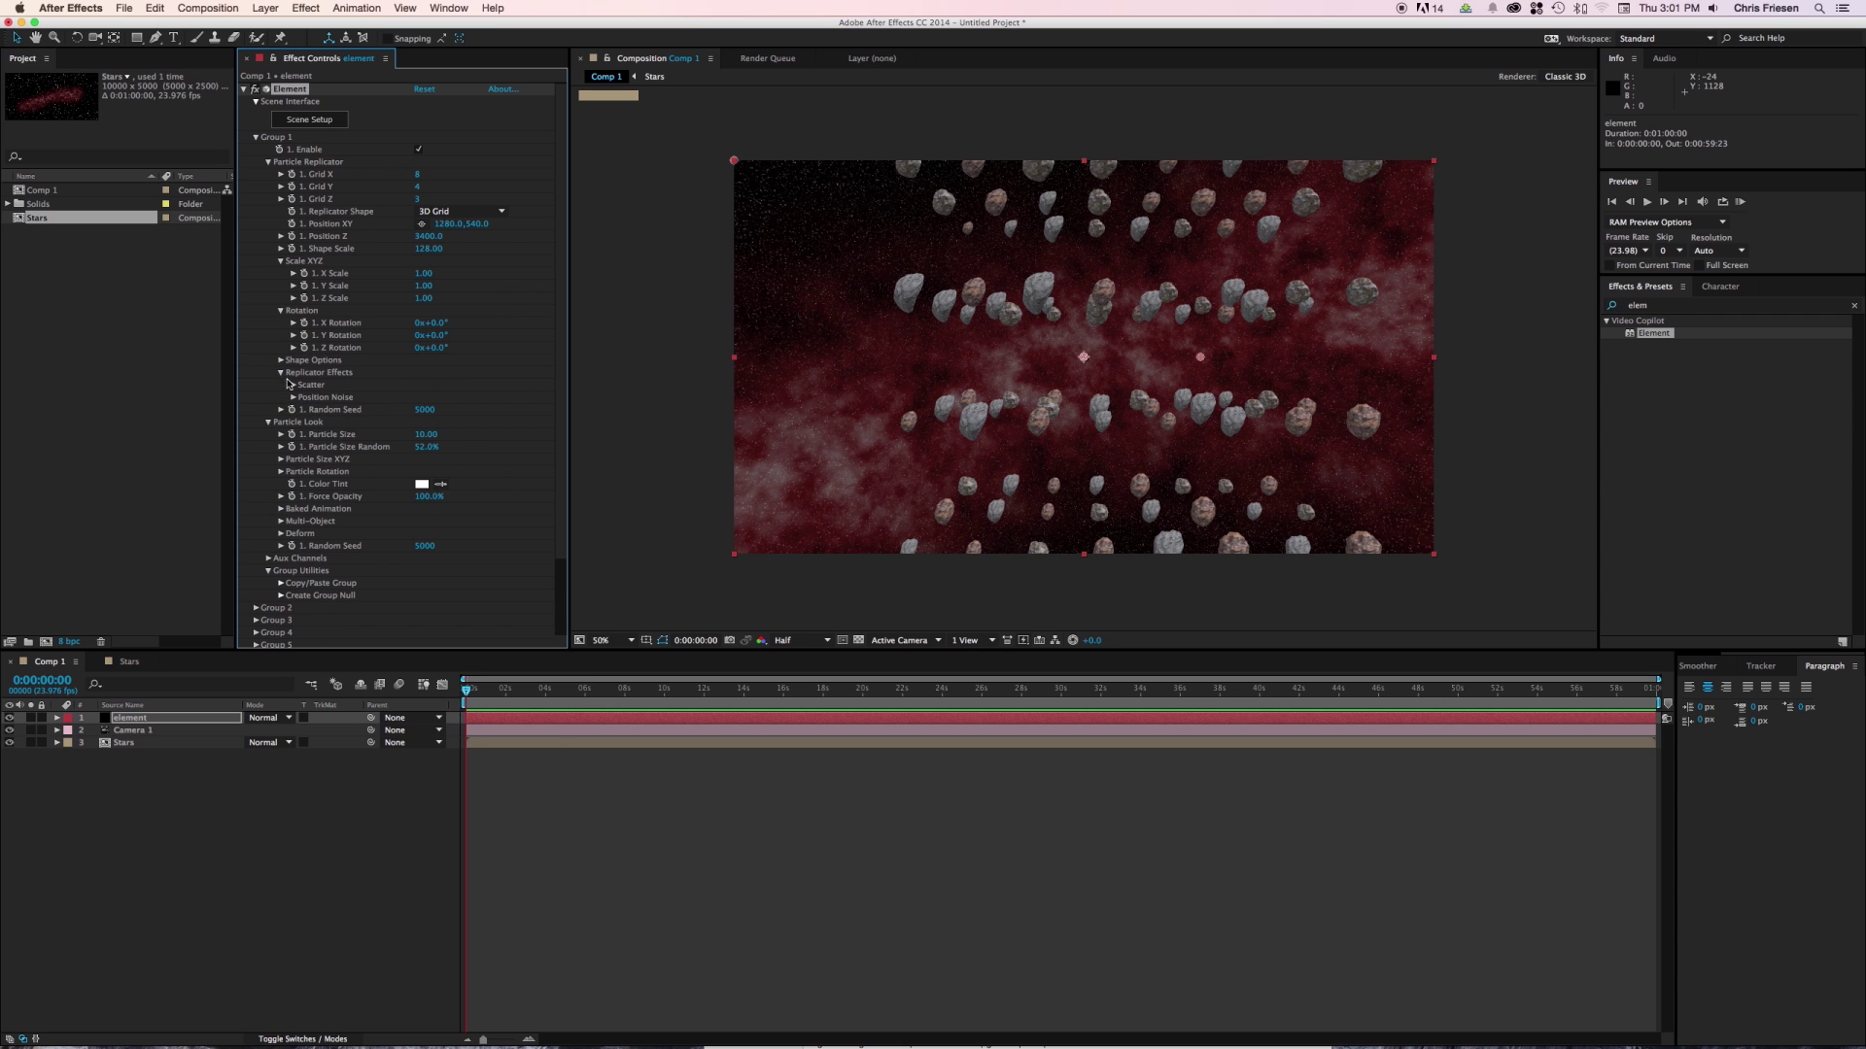
{"action": "left_click", "coordinate": [292, 385]}
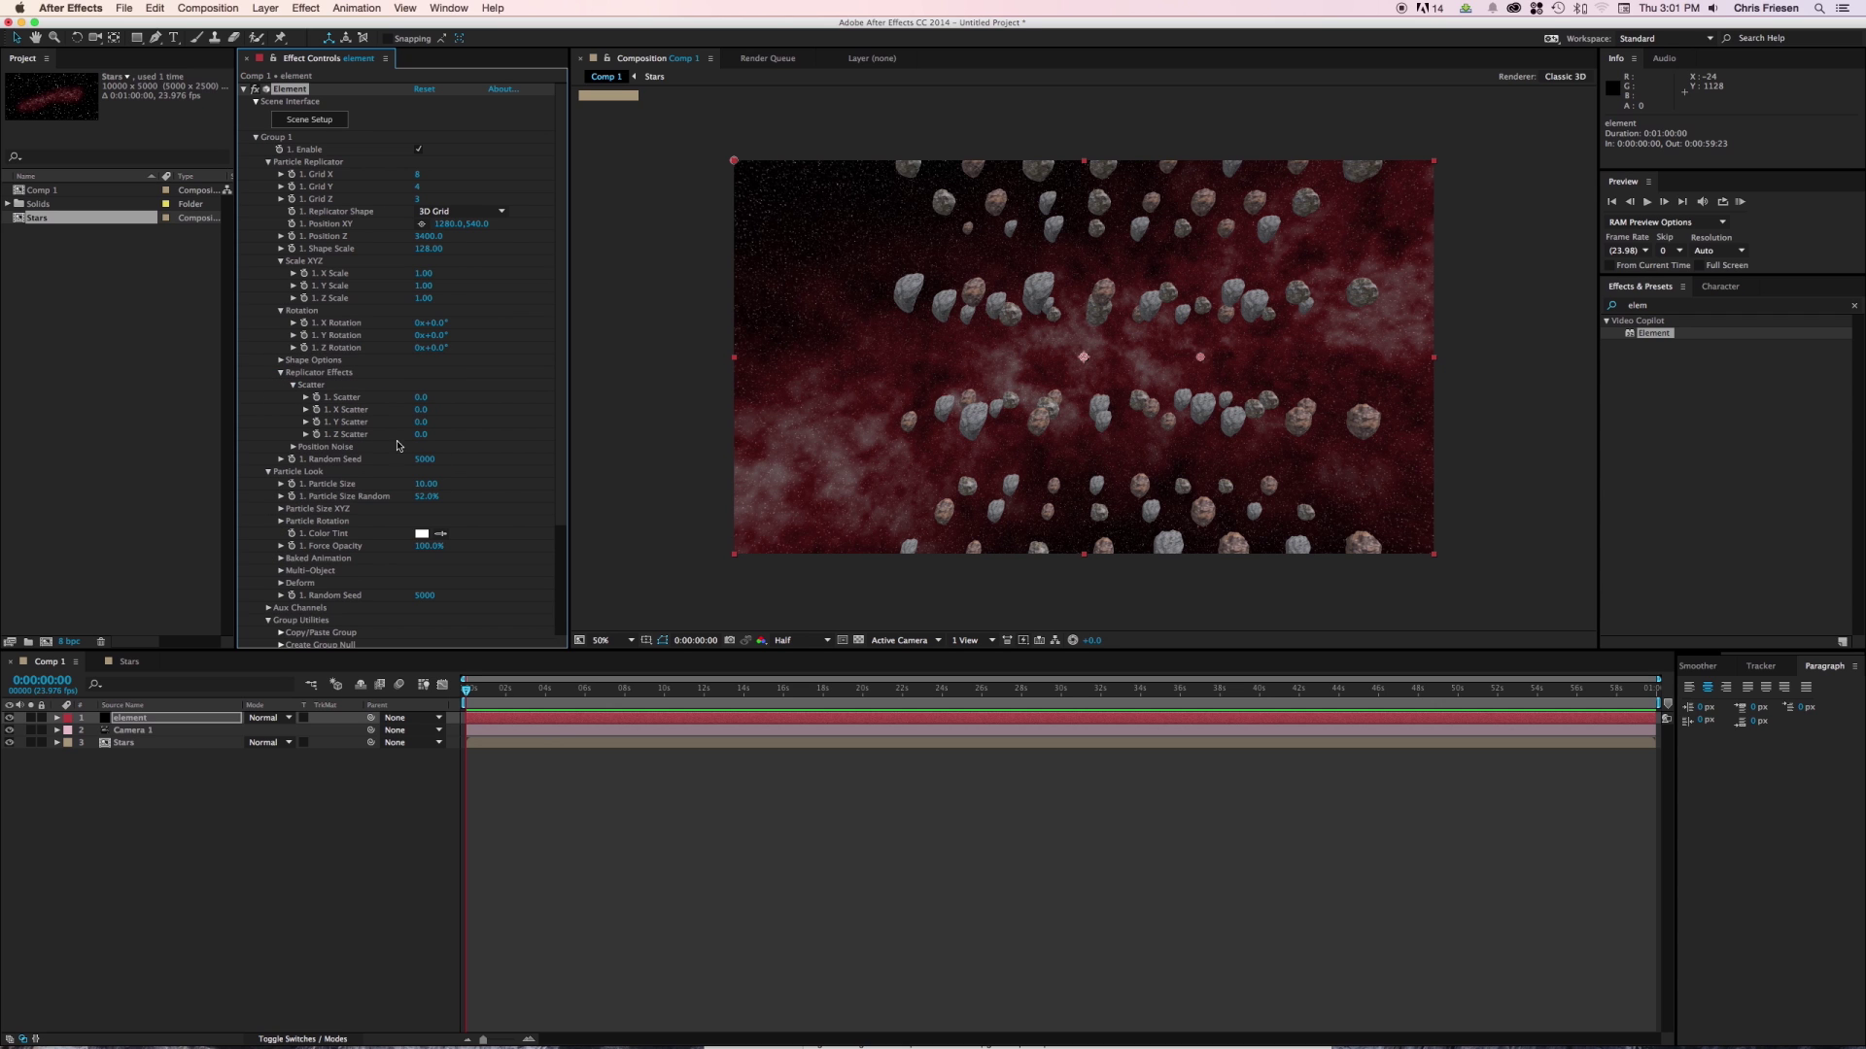
{"action": "left_click_drag", "start_coordinate": [420, 397], "coordinate": [424, 375]}
{"action": "left_click", "coordinate": [428, 400]}
{"action": "type", "text": "15"}
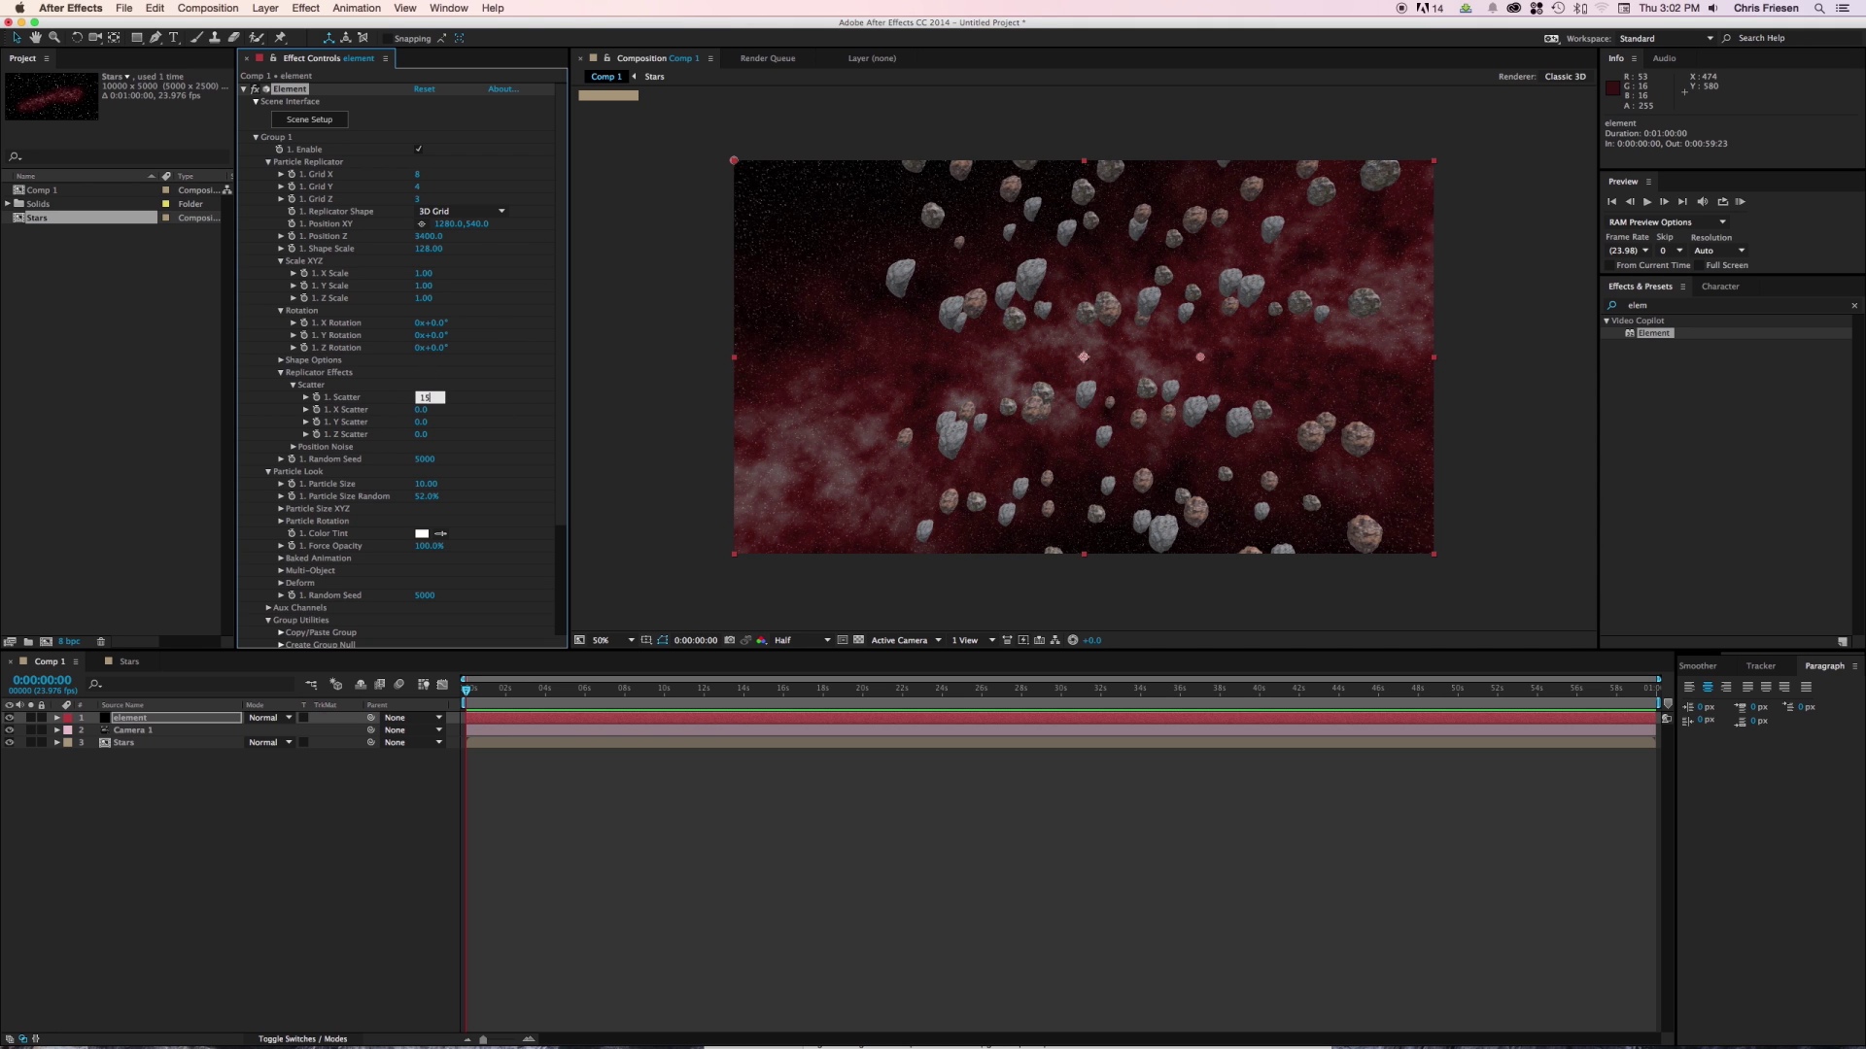
{"action": "type", "text": "5"}
{"action": "key", "text": "Return"}
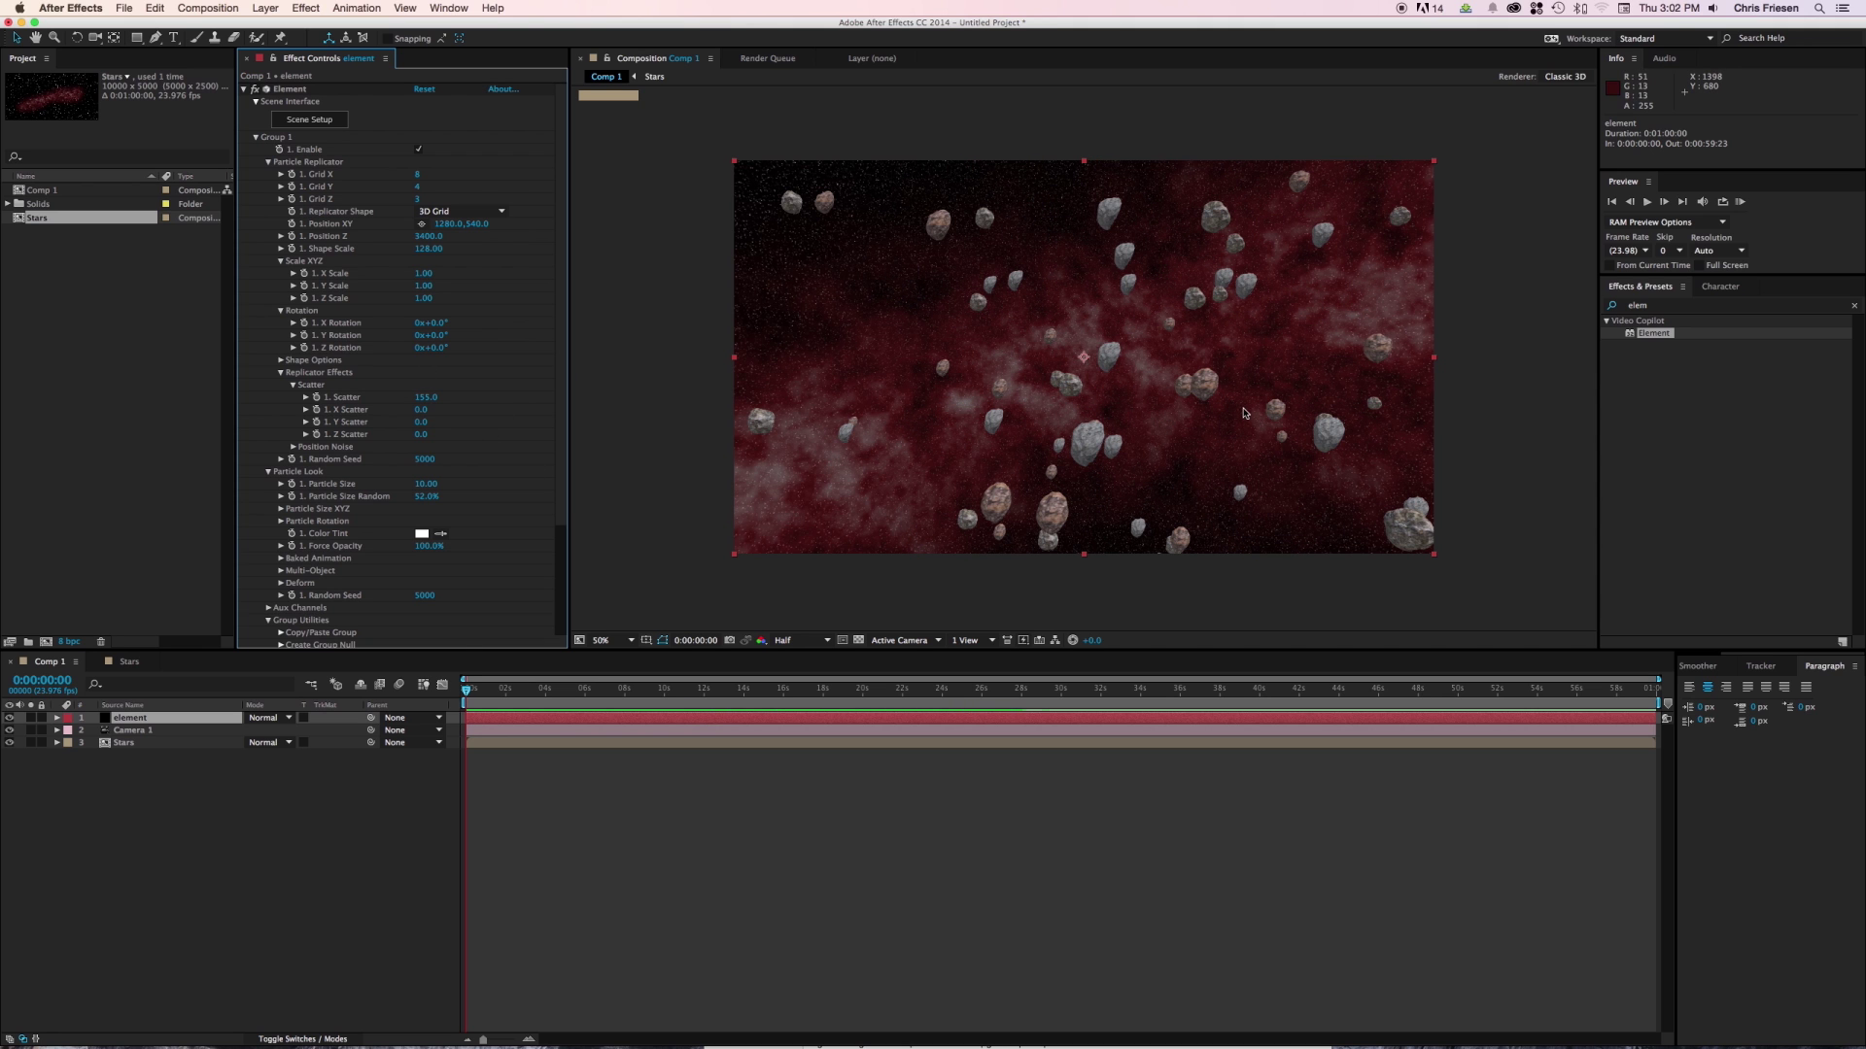
Raise Particle Rotation's Rotation Random and drive it with the expression time*55.
{"action": "key", "text": "c"}
{"action": "left_click_drag", "start_coordinate": [1243, 412], "coordinate": [1181, 369]}
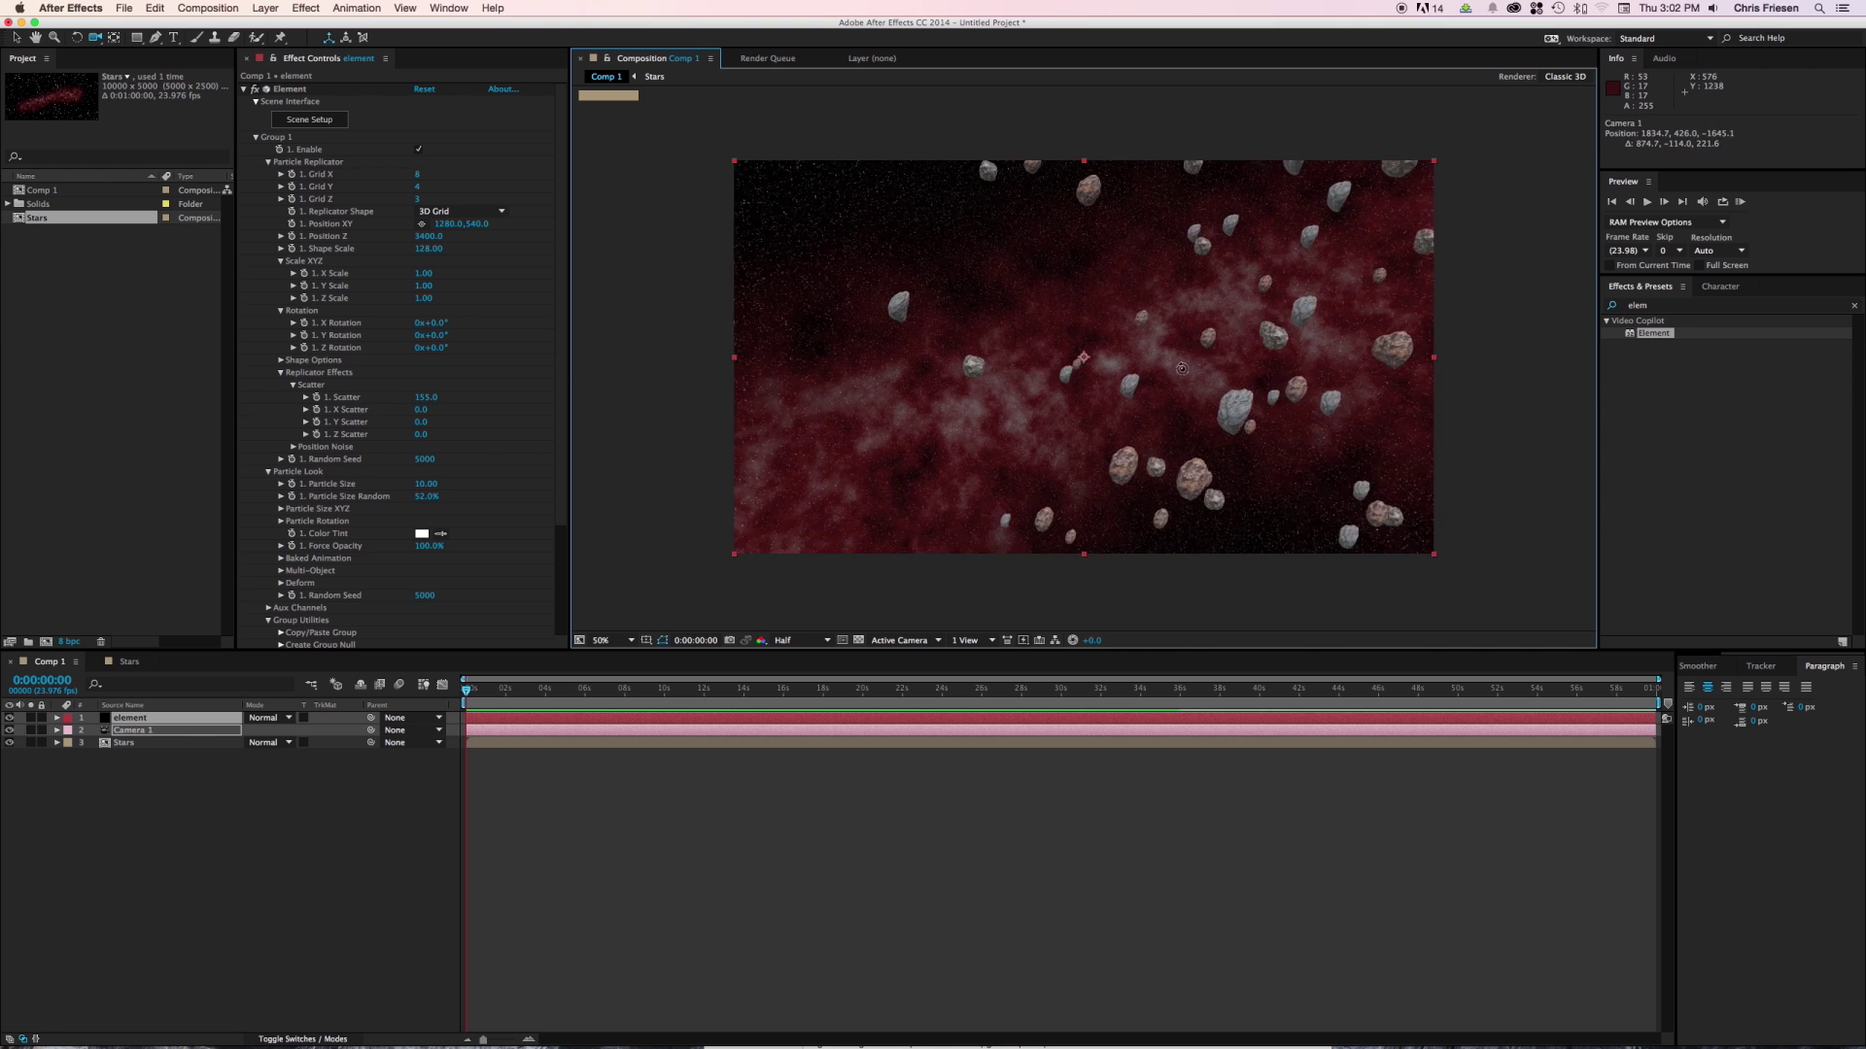
{"action": "key", "text": "super+z"}
{"action": "scroll", "coordinate": [284, 483], "scroll_direction": "down", "scroll_amount": 2}
{"action": "left_click", "coordinate": [281, 478]}
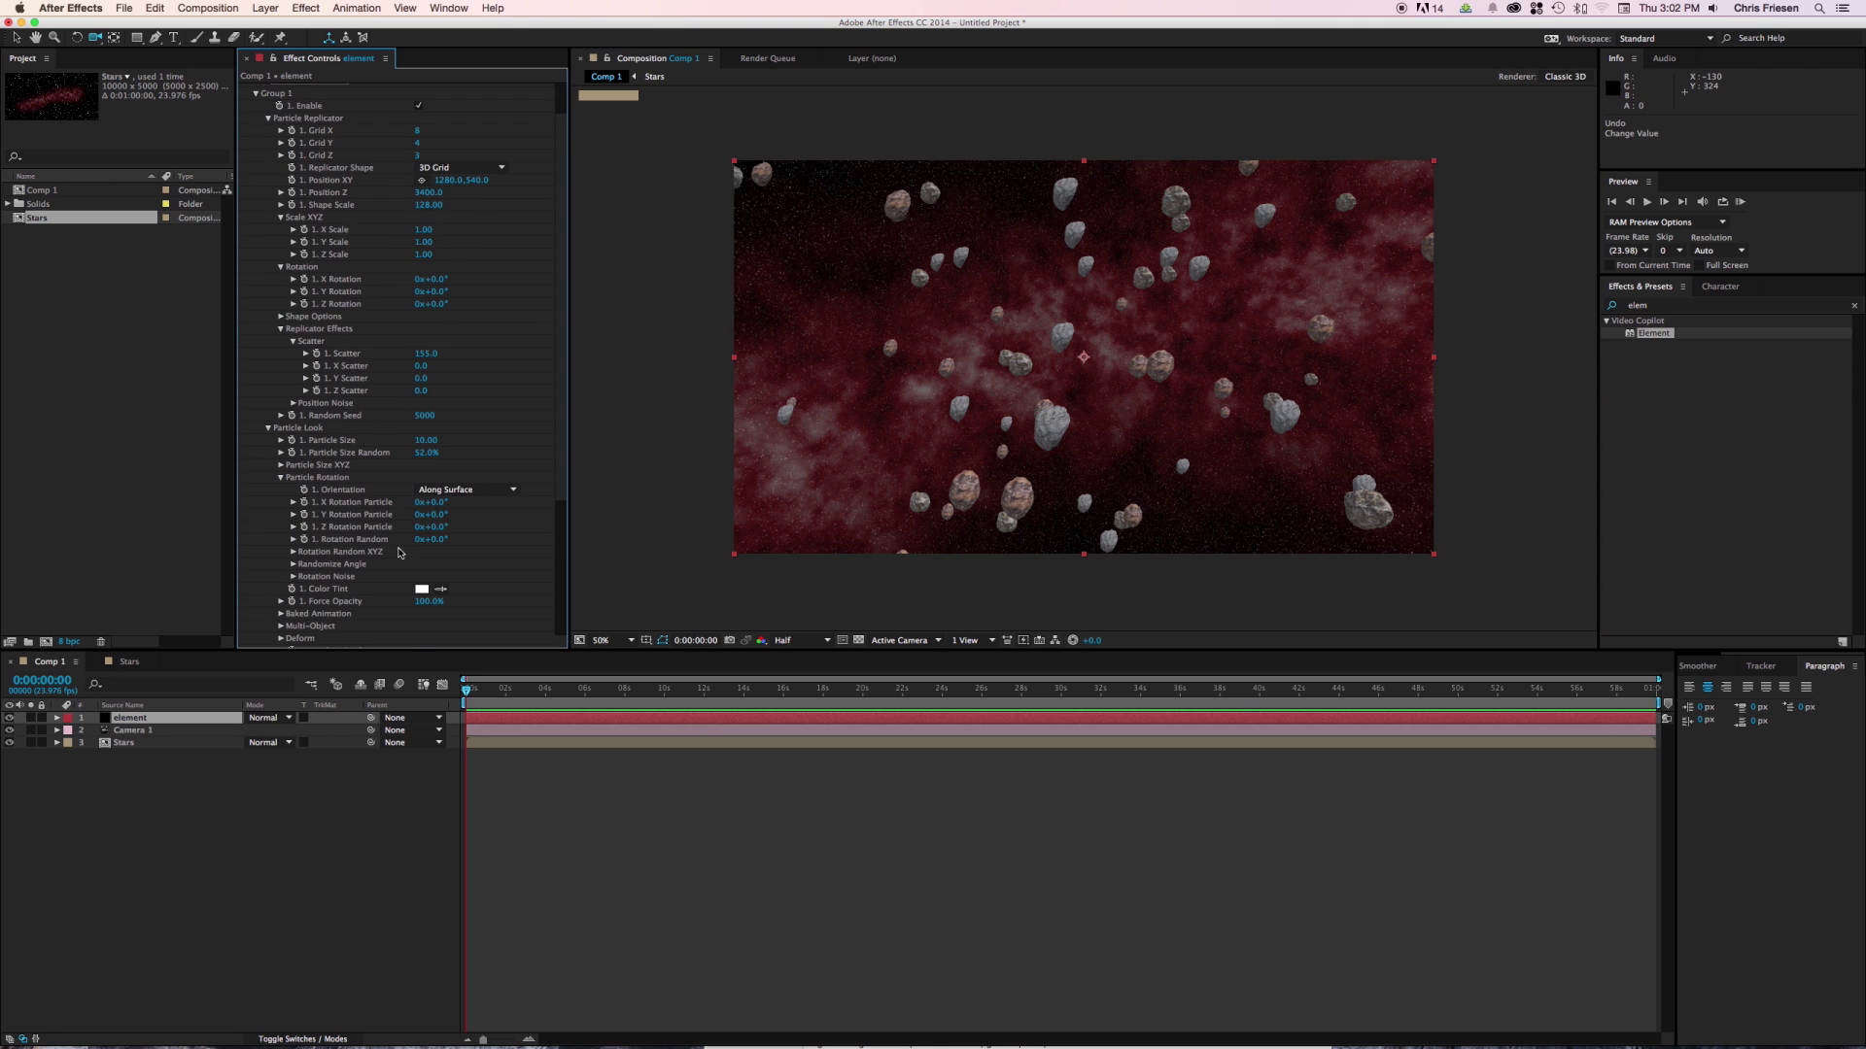
{"action": "left_click_drag", "start_coordinate": [440, 540], "coordinate": [403, 548]}
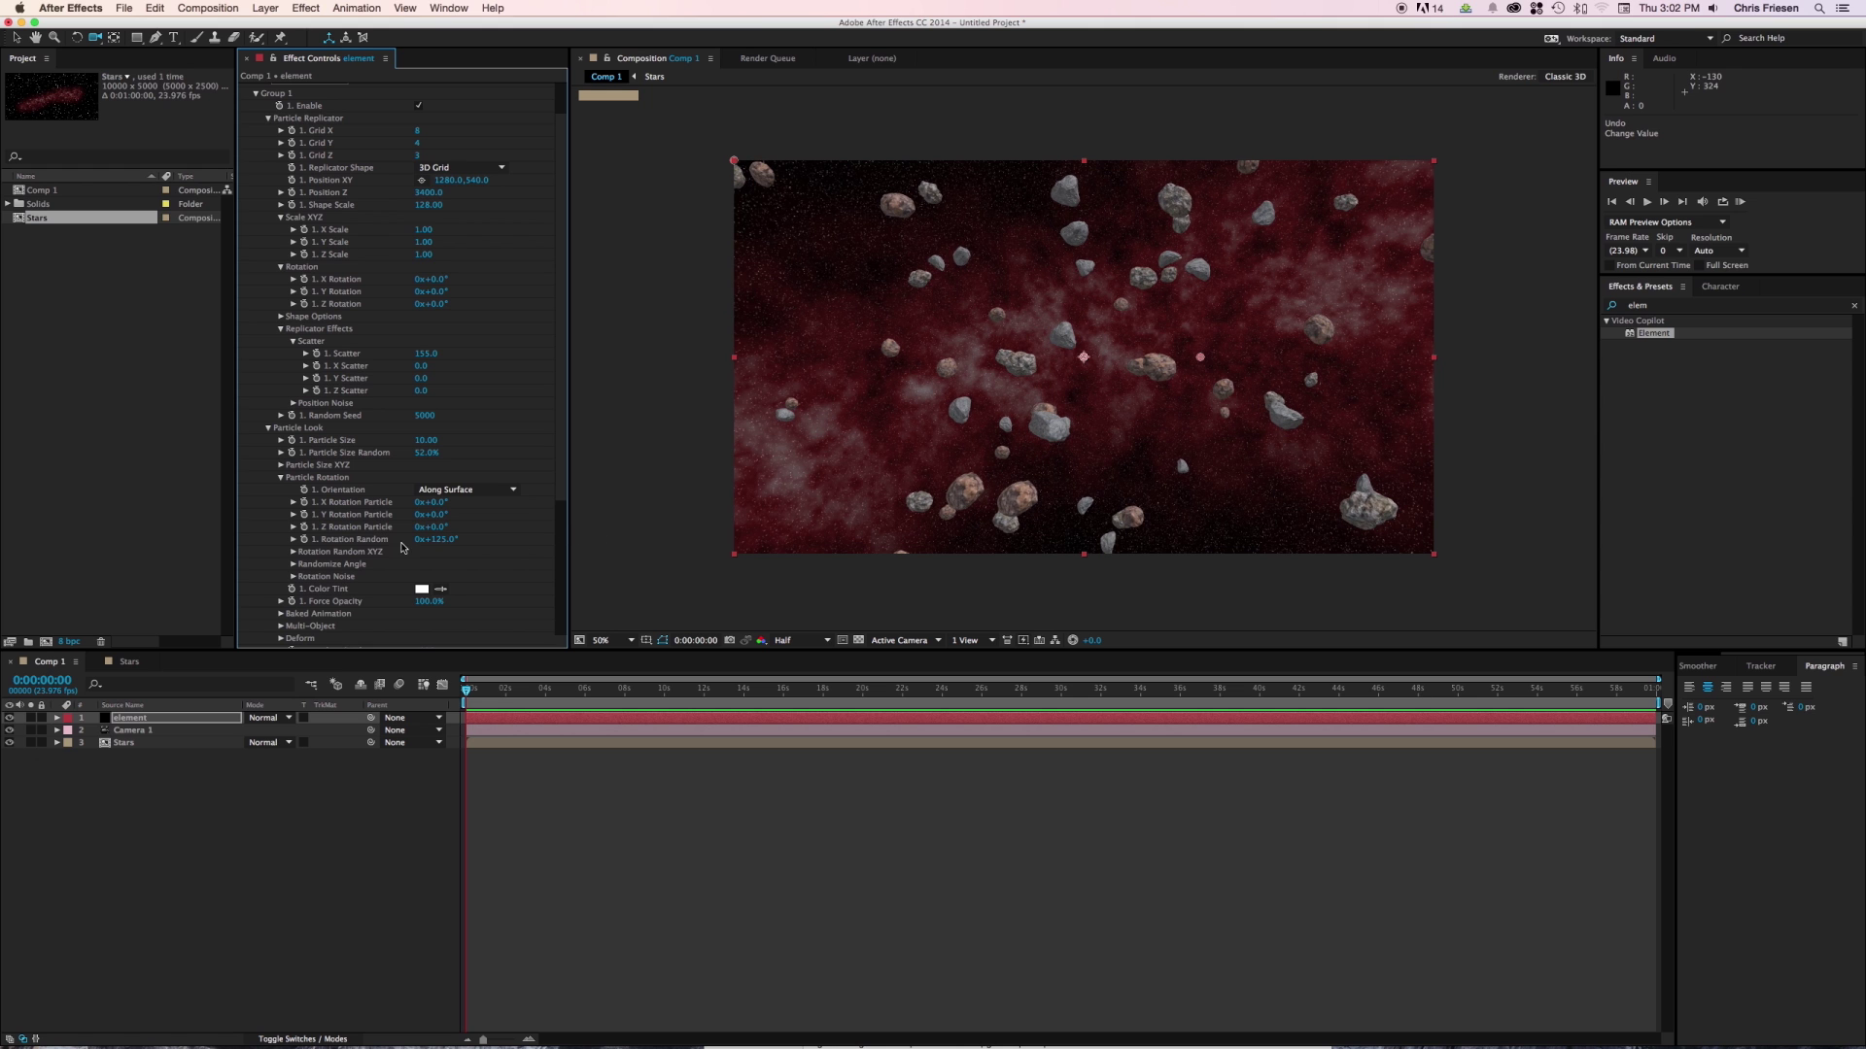
{"action": "left_click", "coordinate": [304, 540], "text": "alt"}
{"action": "type", "text": "time"}
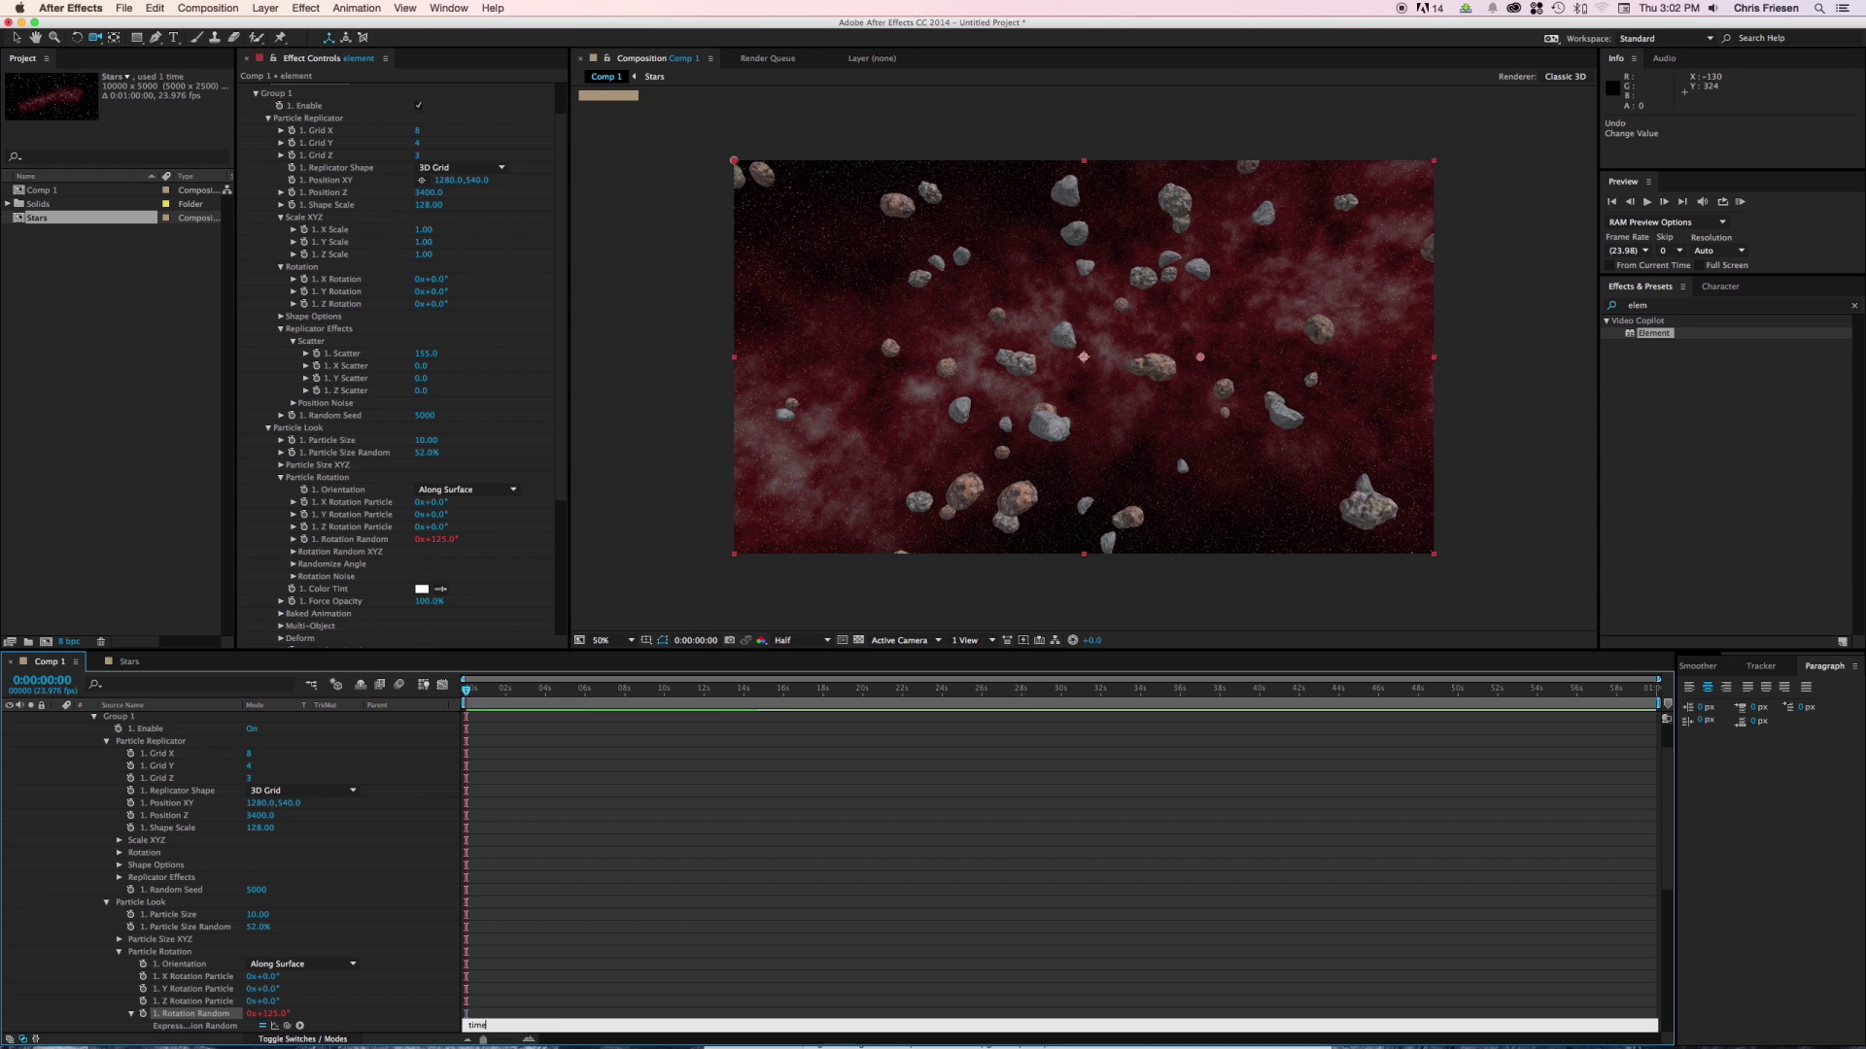
{"action": "type", "text": "*55"}
{"action": "left_click", "coordinate": [622, 795]}
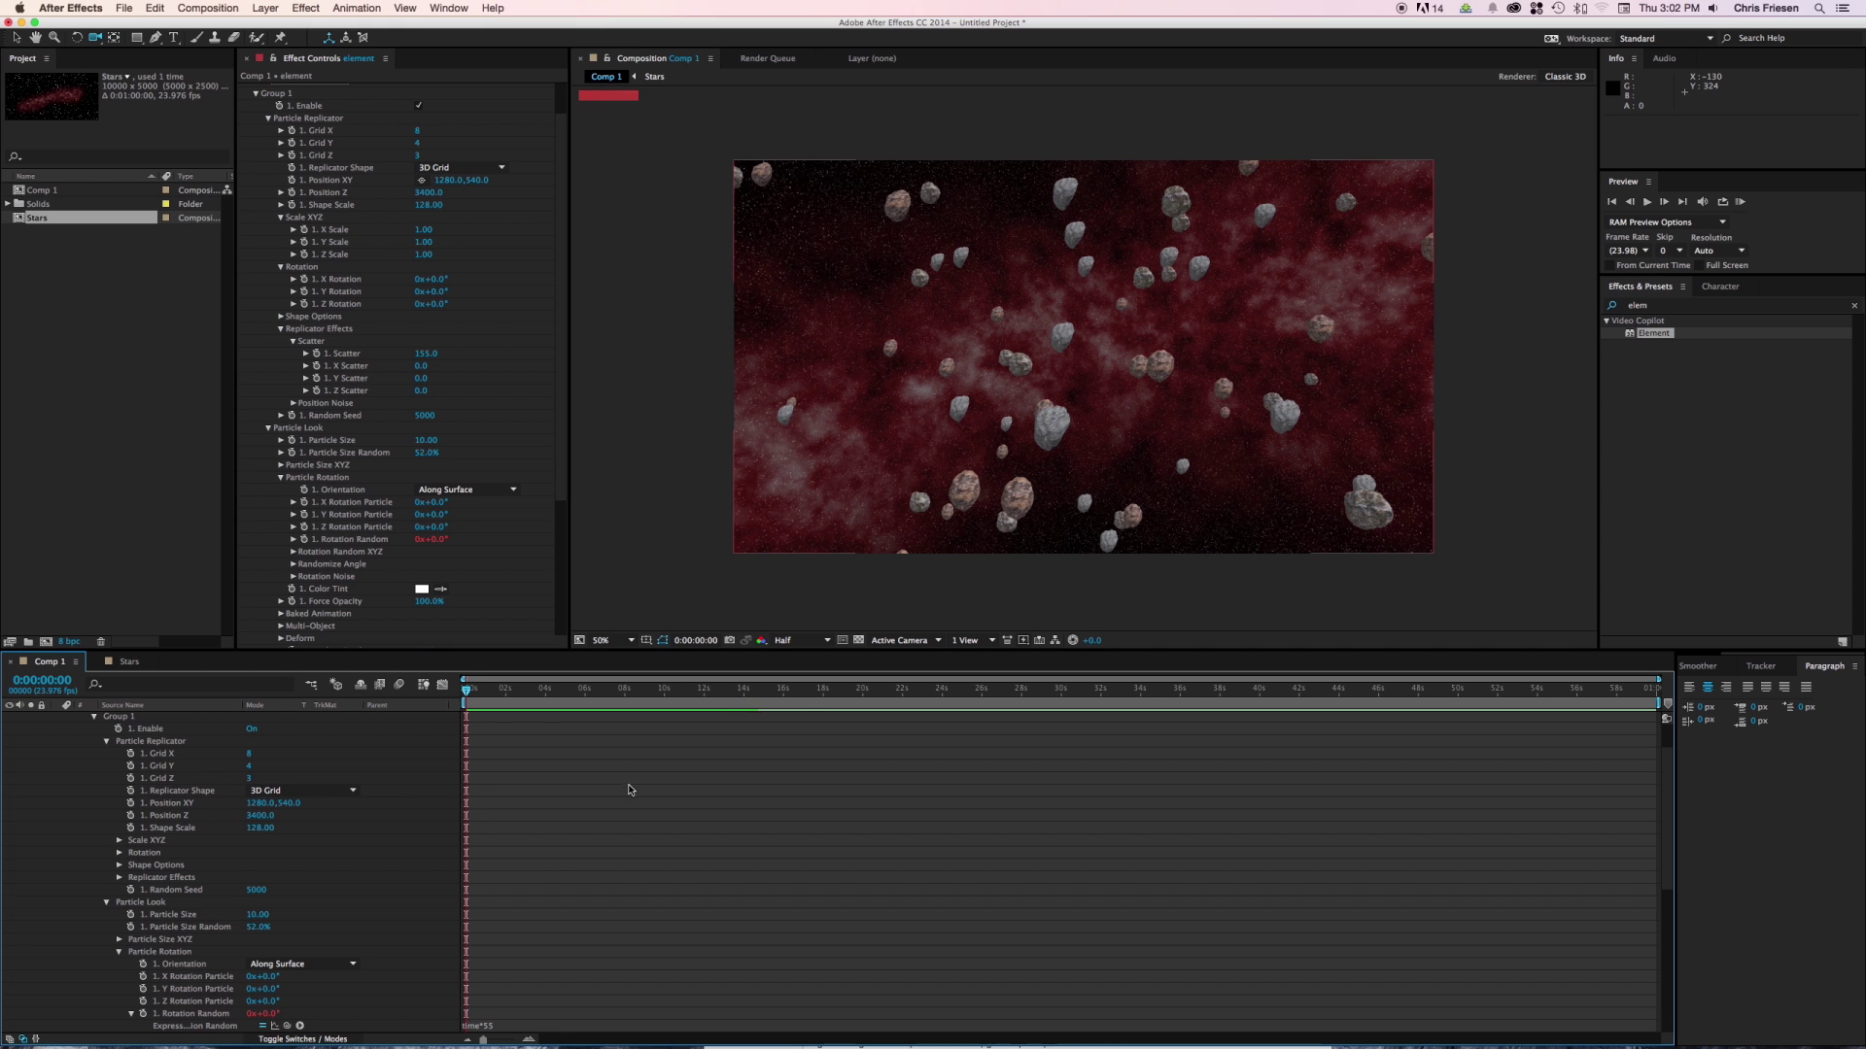
Scrub the timeline to preview the asteroids spinning.
{"action": "left_click_drag", "start_coordinate": [468, 691], "coordinate": [559, 696]}
{"action": "scroll", "coordinate": [108, 767], "scroll_direction": "up", "scroll_amount": 1}
{"action": "scroll", "coordinate": [98, 763], "scroll_direction": "up", "scroll_amount": 1}
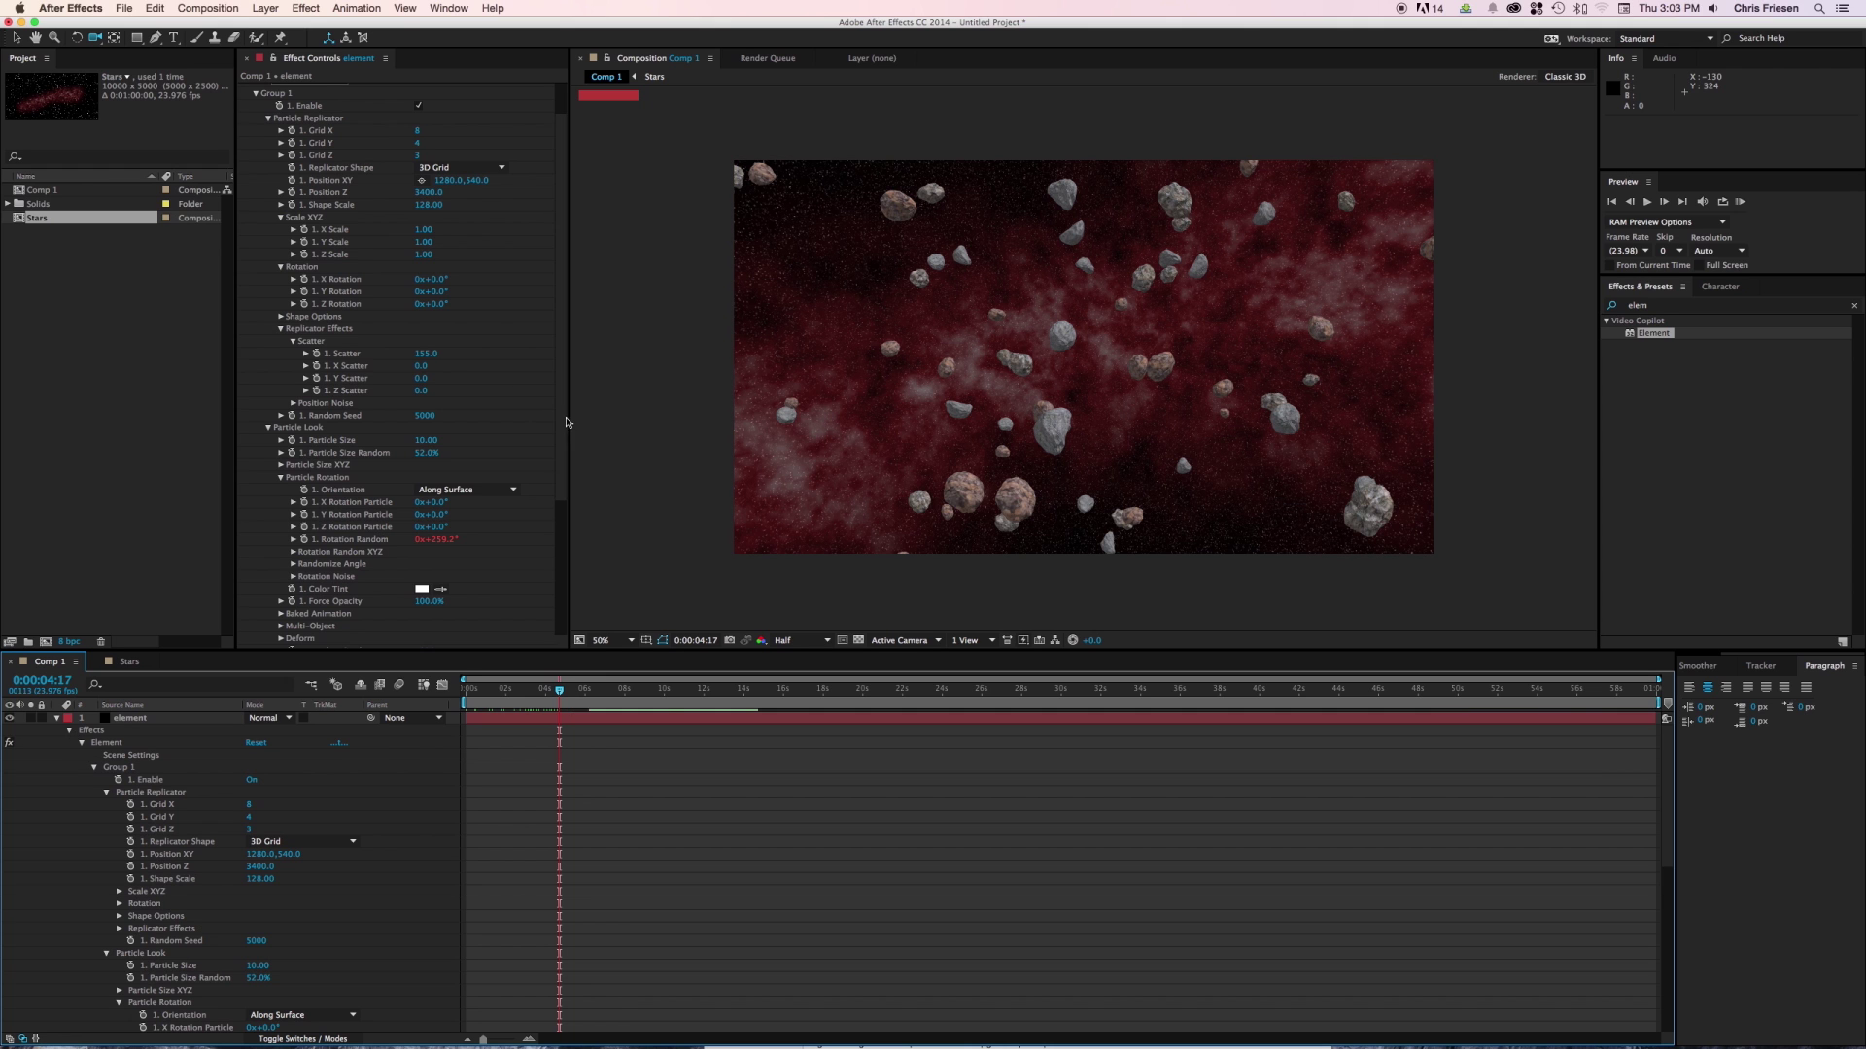
{"action": "scroll", "coordinate": [568, 488], "scroll_direction": "down", "scroll_amount": 3}
Set Element's Render Settings Add Lighting preset to Dark.
{"action": "left_click_drag", "start_coordinate": [566, 488], "coordinate": [560, 557]}
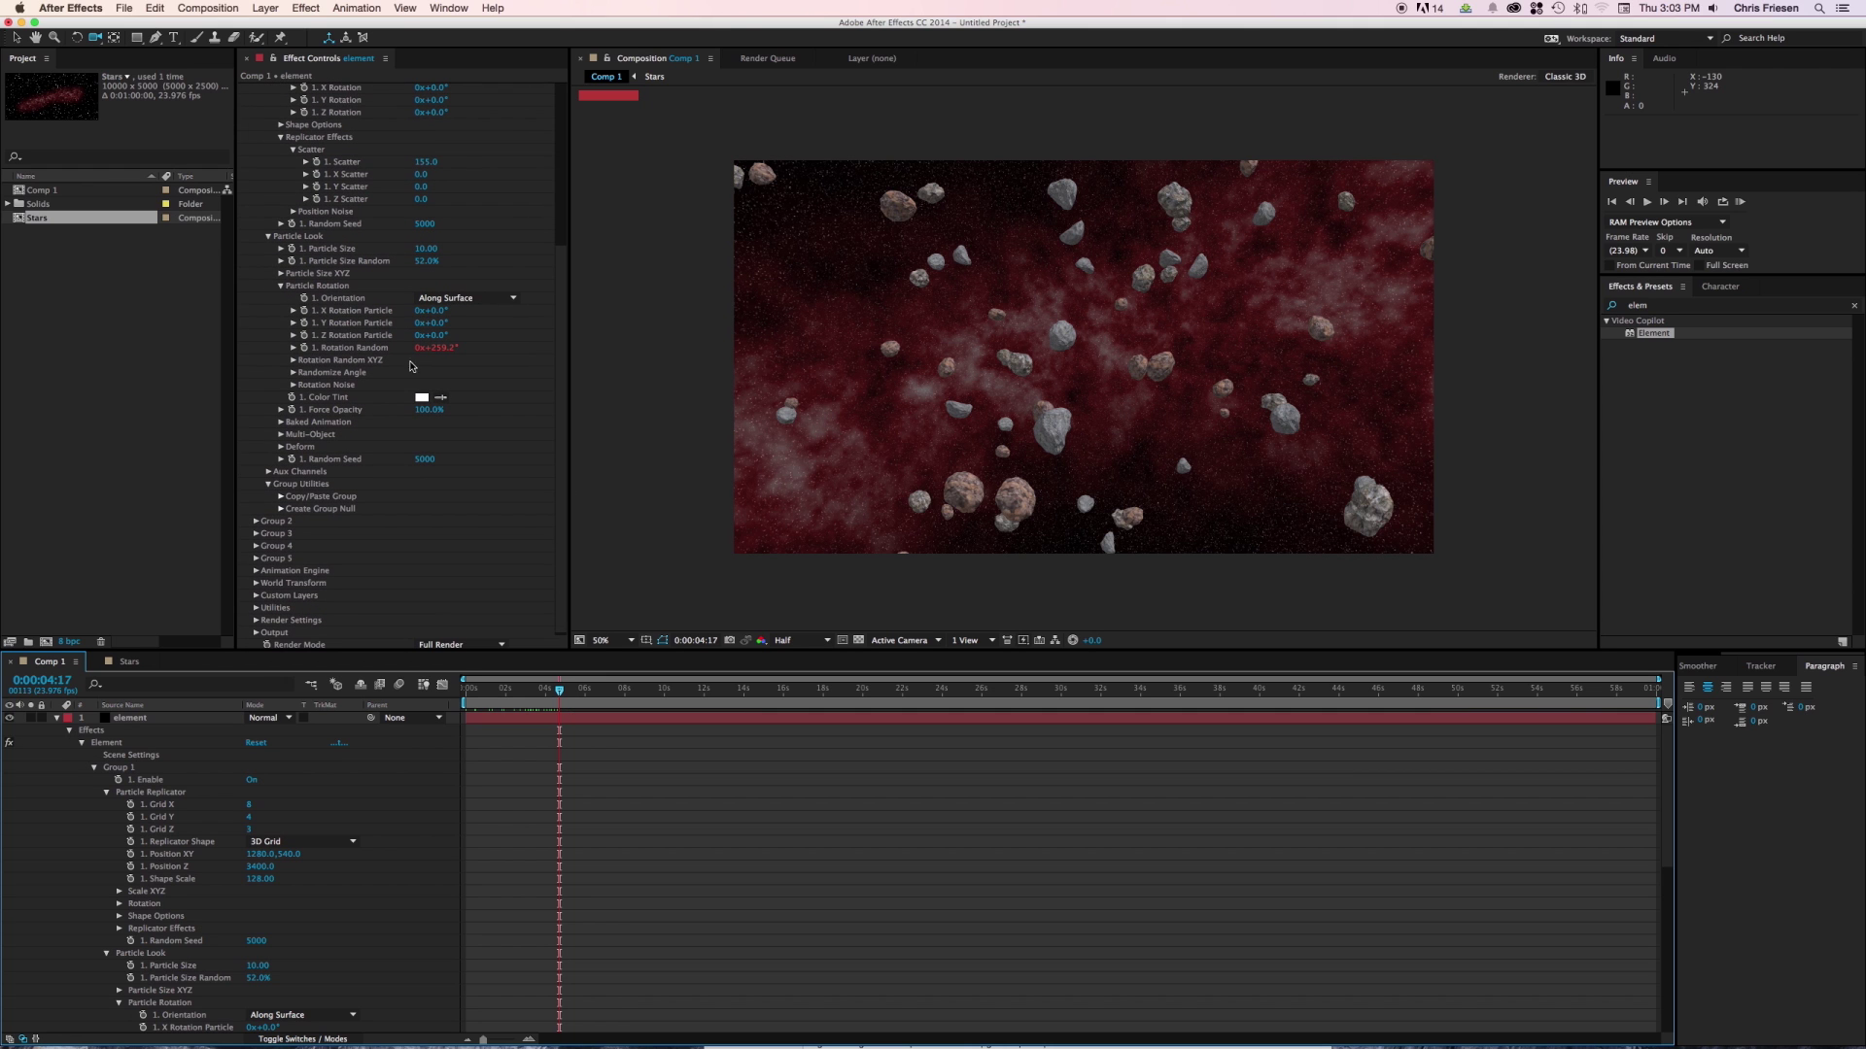
{"action": "left_click", "coordinate": [256, 619]}
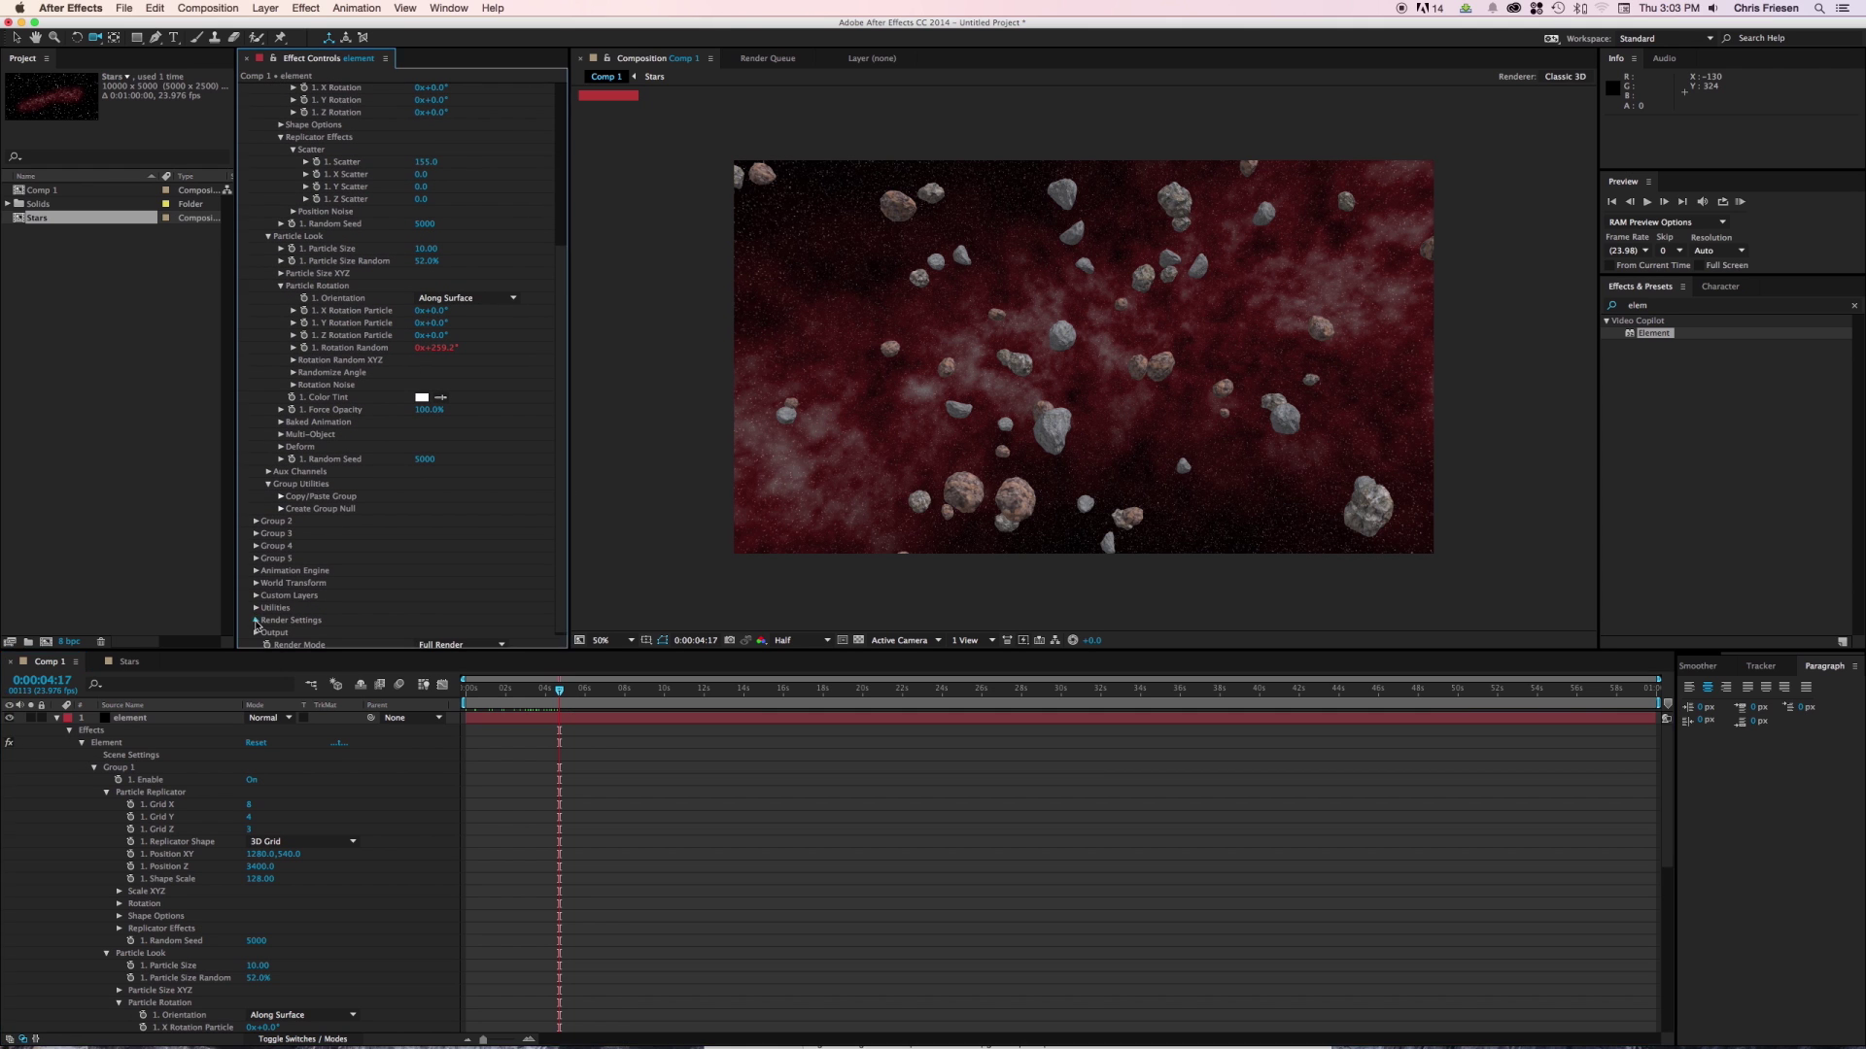
{"action": "scroll", "coordinate": [270, 590], "scroll_direction": "down", "scroll_amount": 5}
{"action": "left_click", "coordinate": [270, 494]}
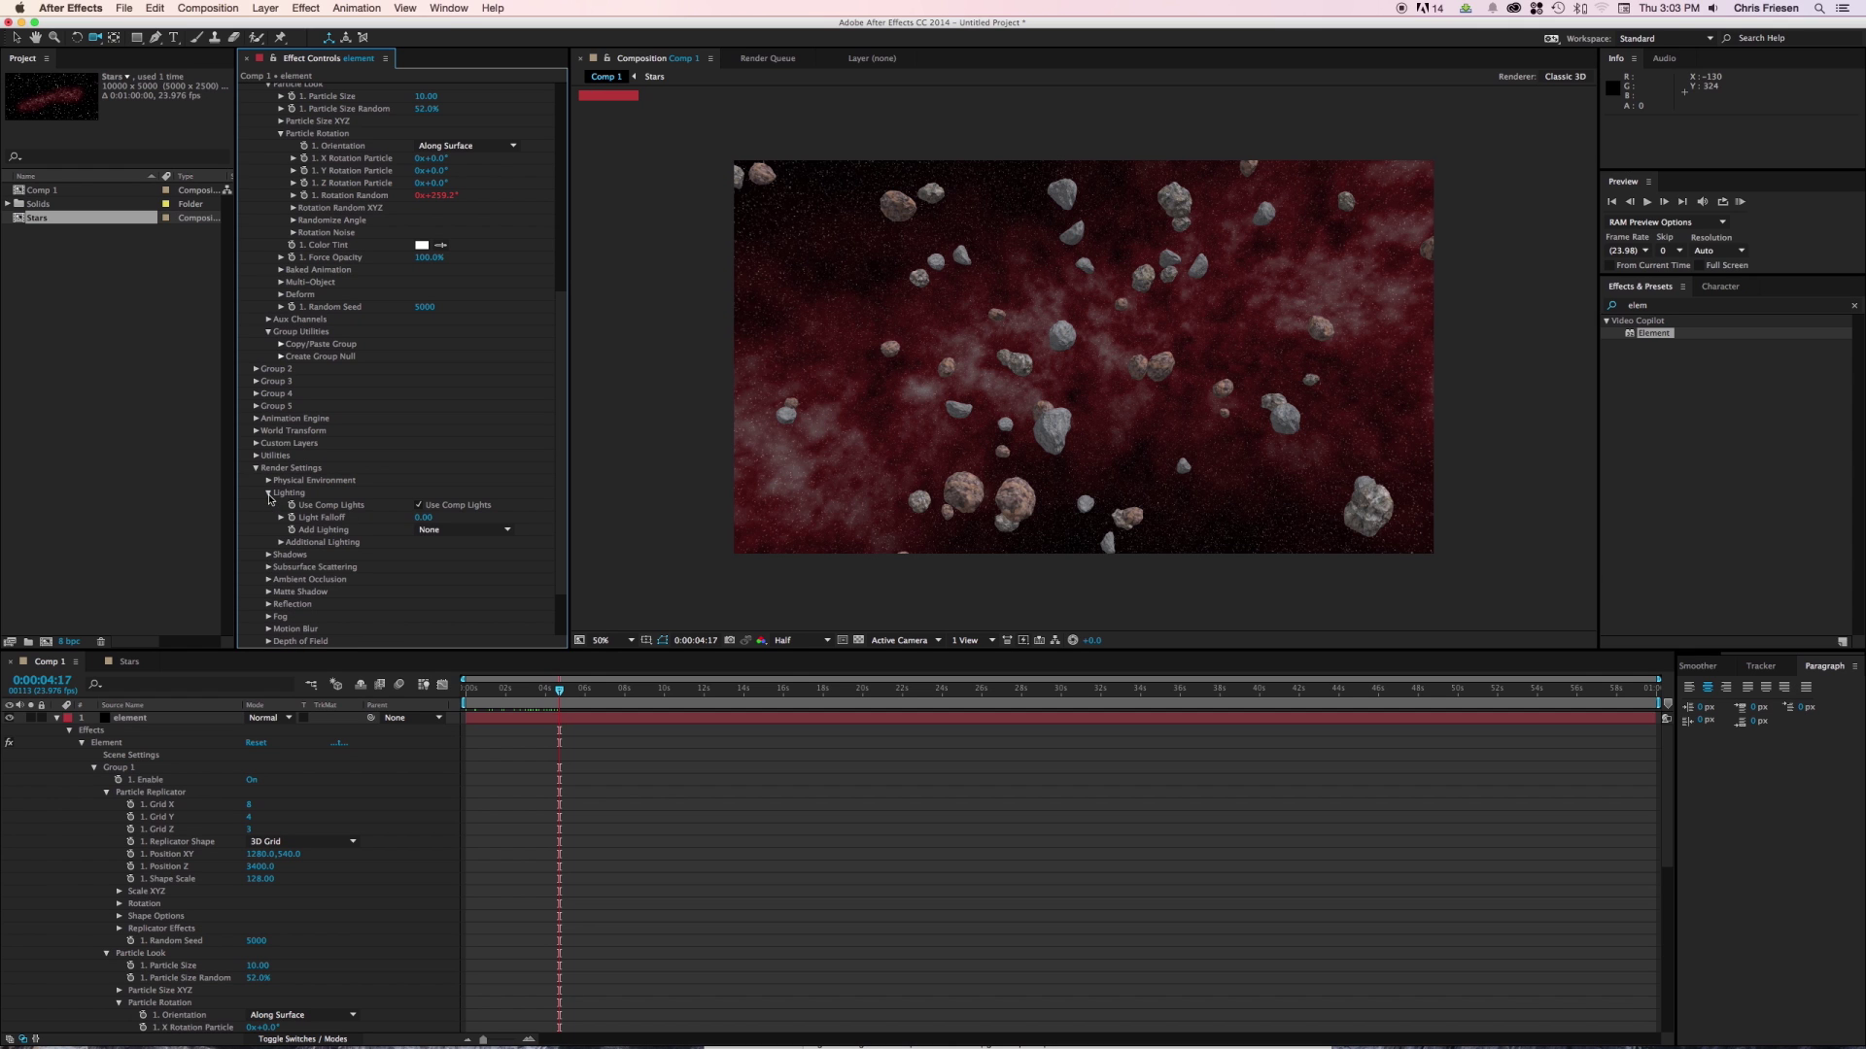
{"action": "left_click", "coordinate": [432, 530]}
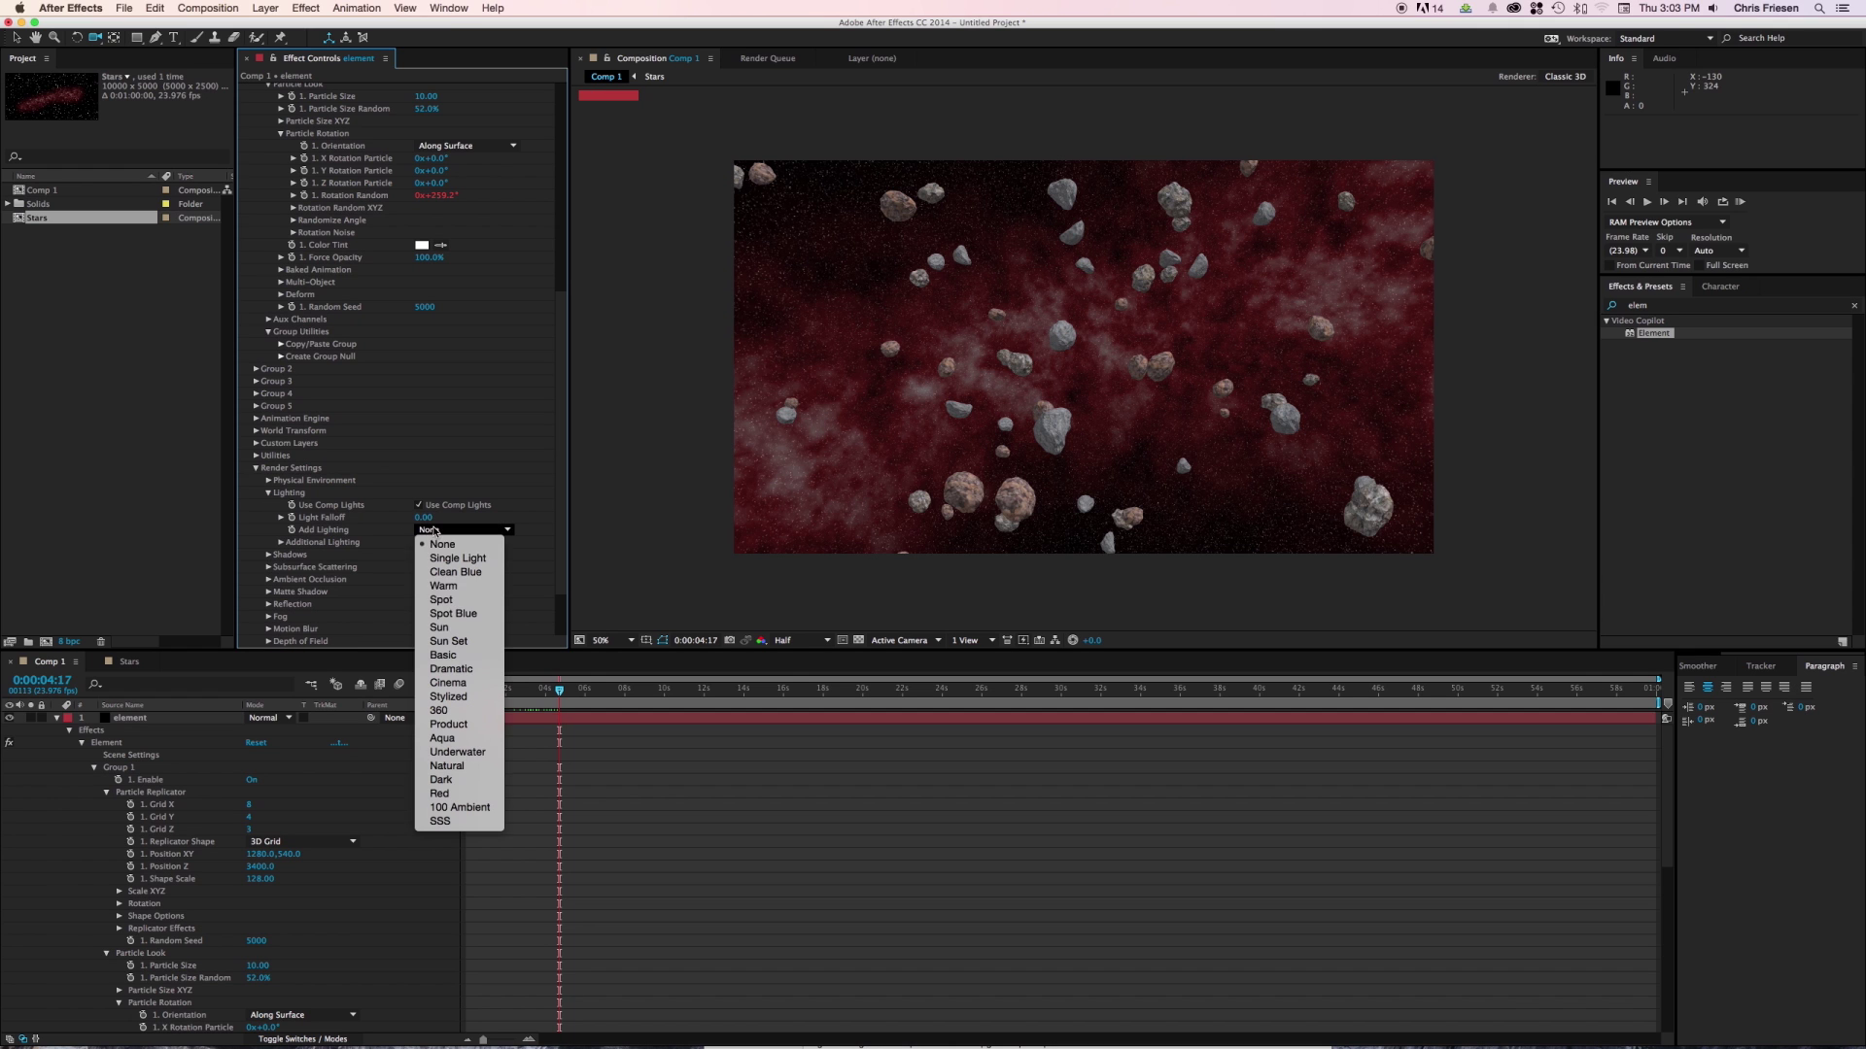
{"action": "left_click", "coordinate": [443, 779]}
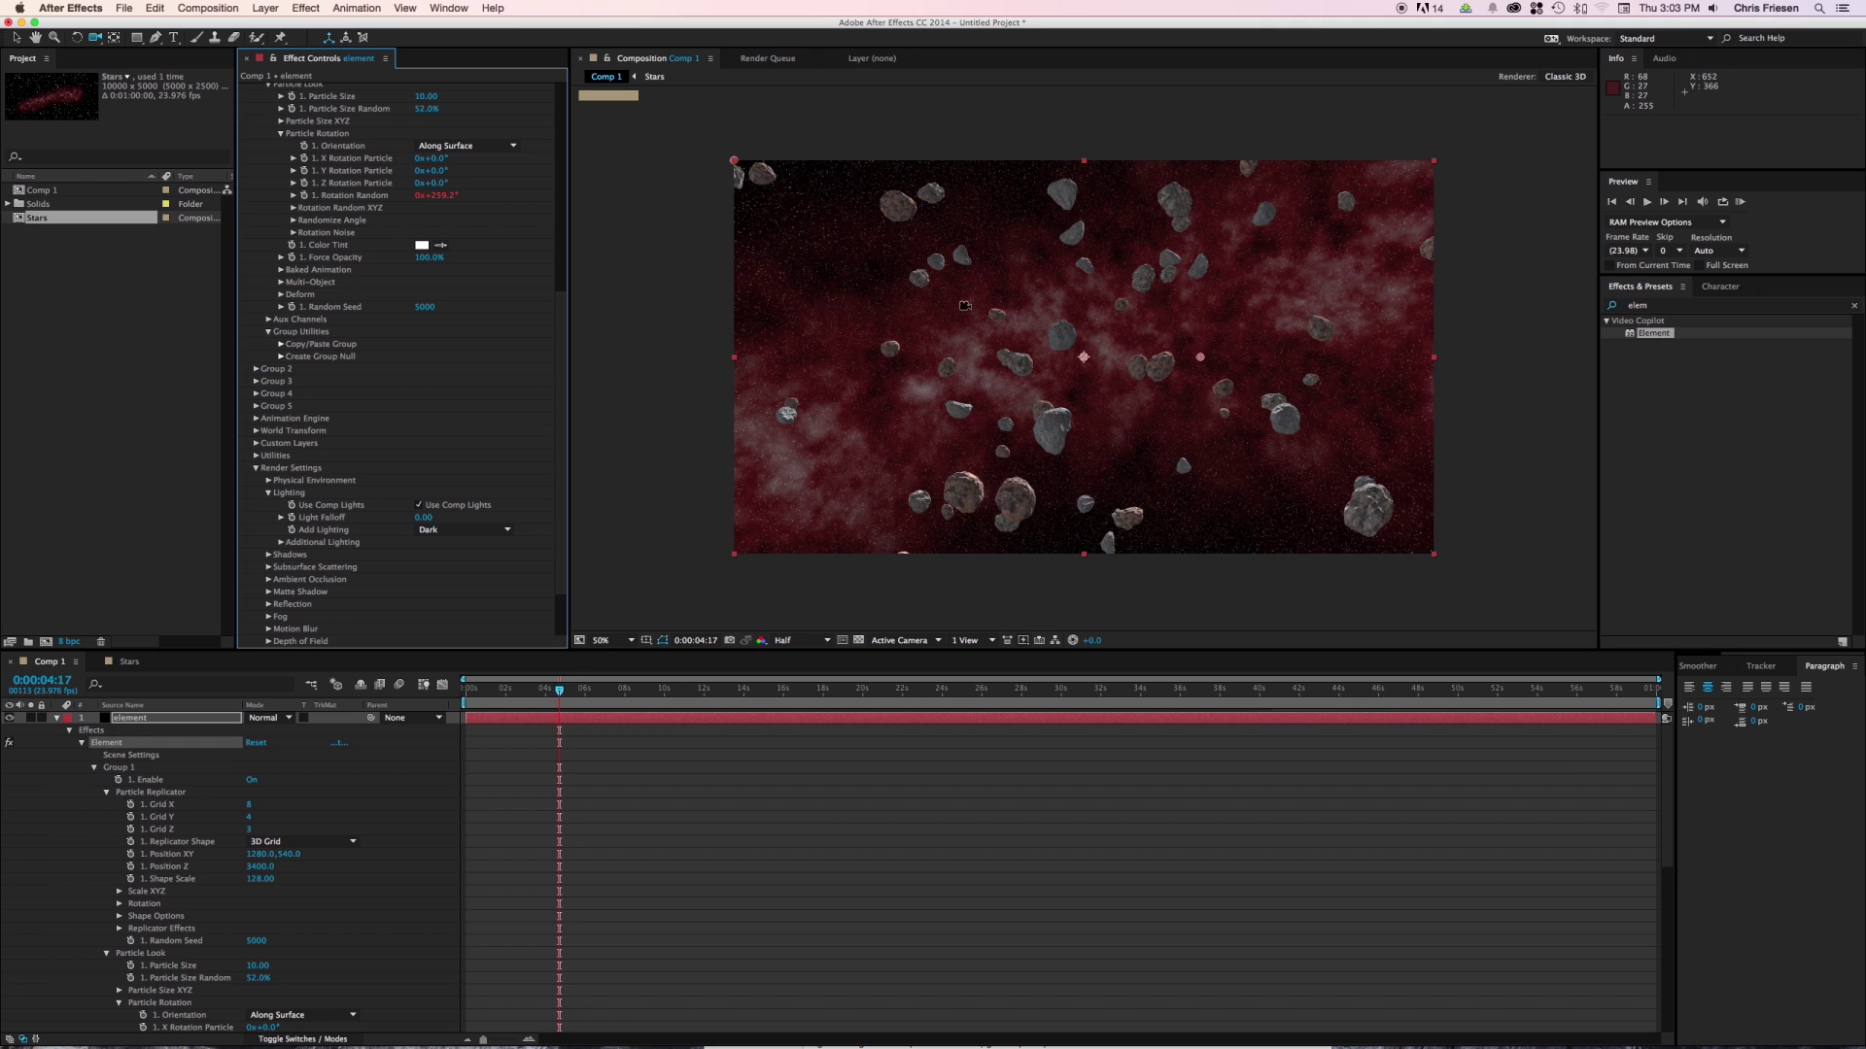
Lower the Physical Environment Exposure to about 0.54 to darken the rocks.
{"action": "left_click", "coordinate": [57, 719]}
{"action": "left_click", "coordinate": [130, 720]}
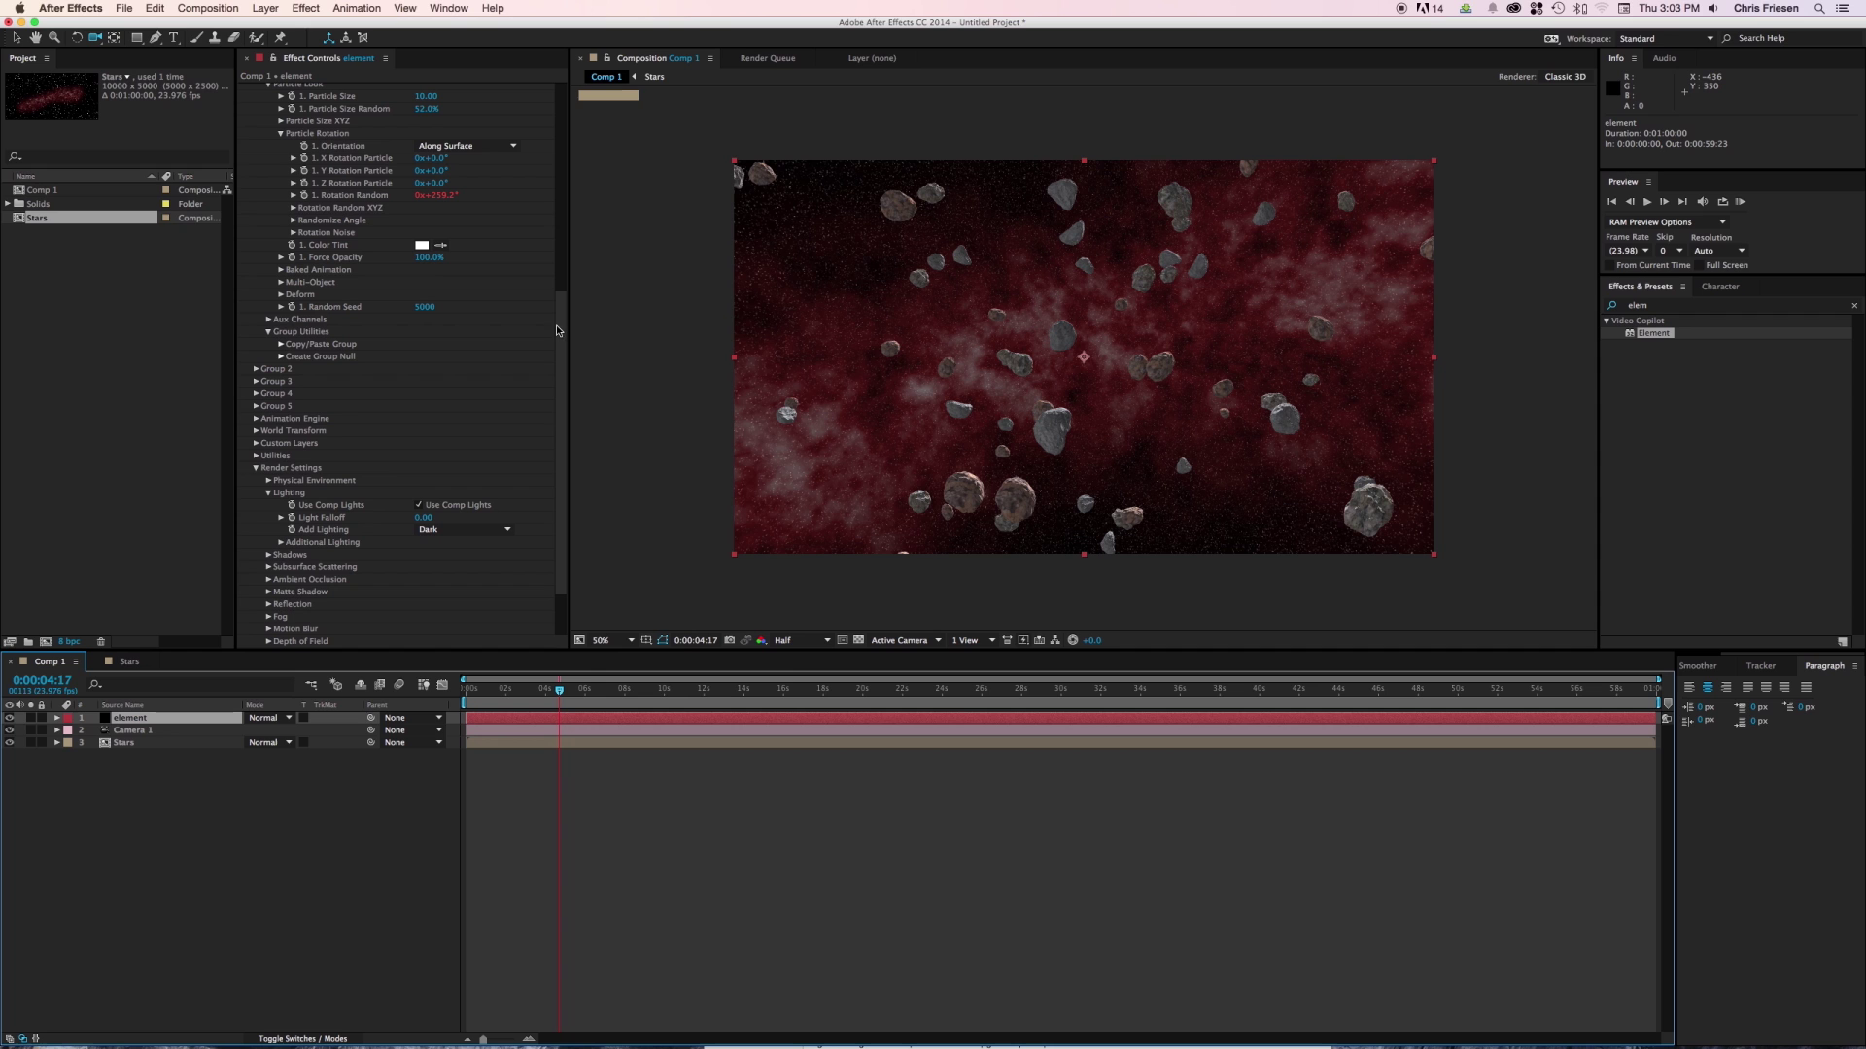
{"action": "left_click", "coordinate": [269, 480]}
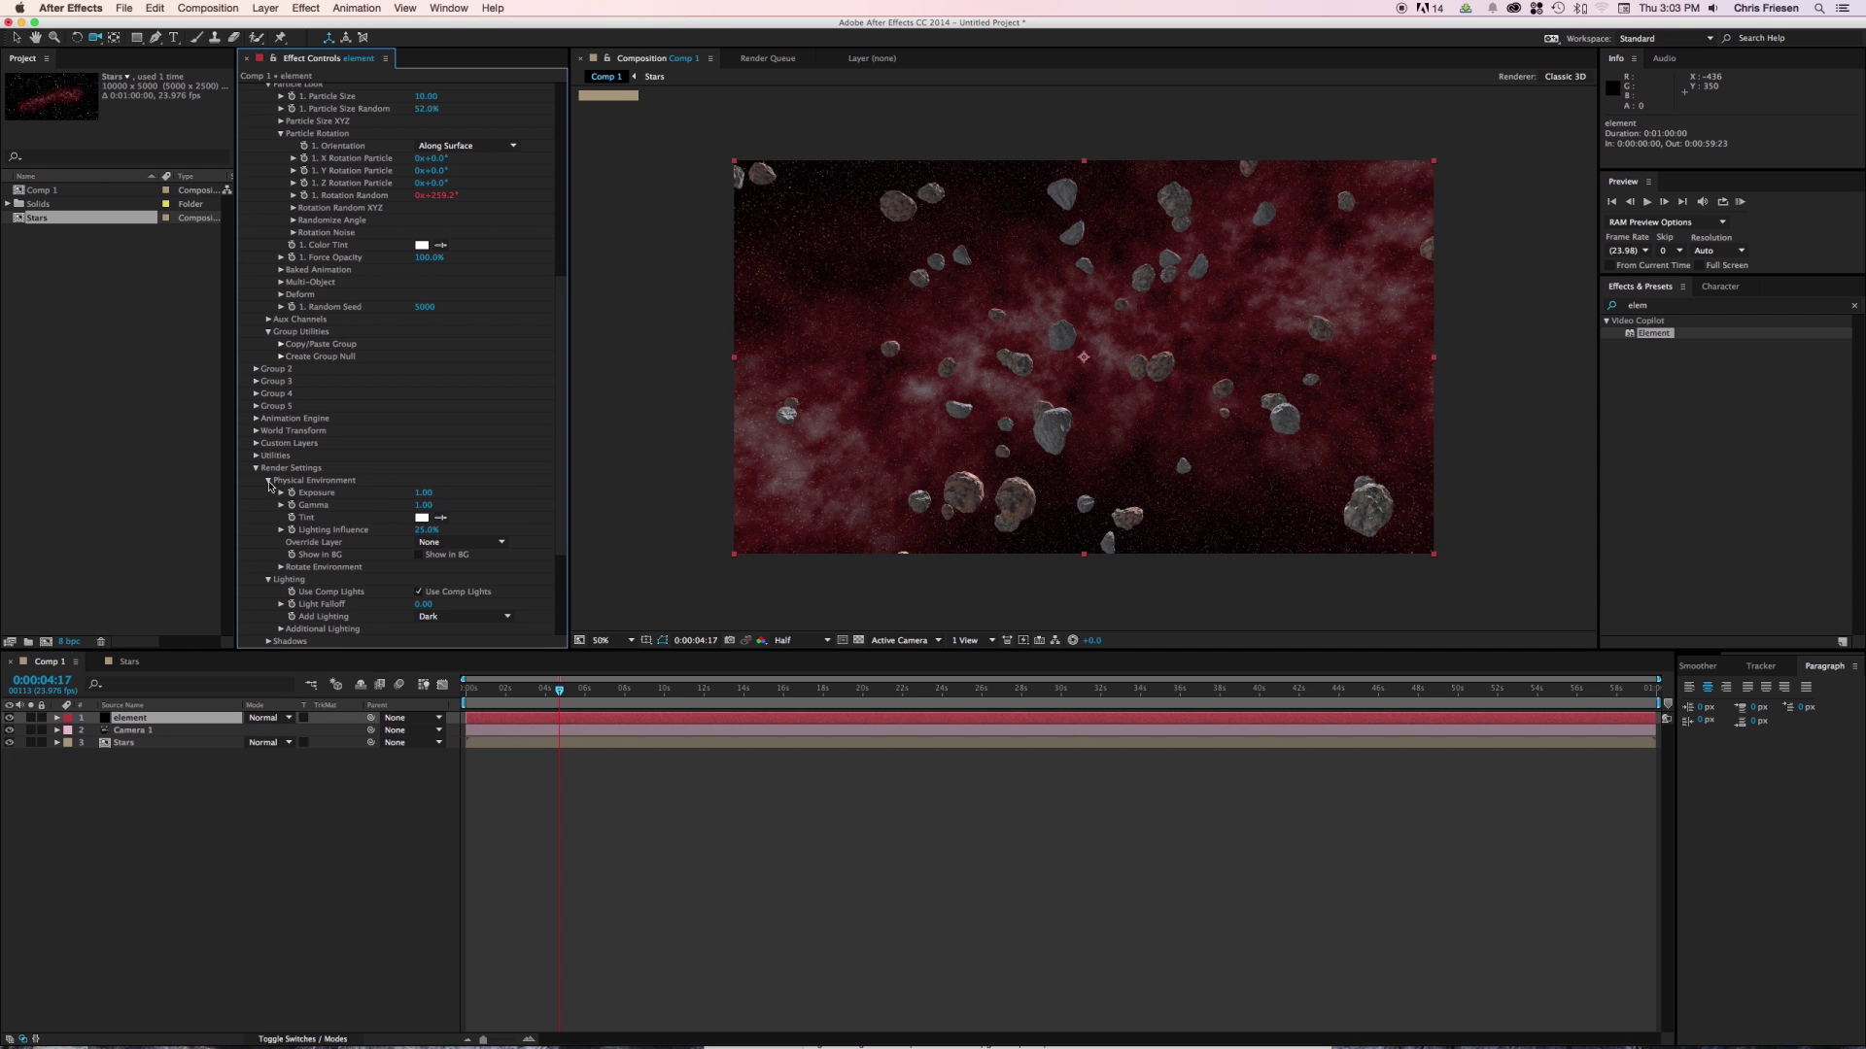
{"action": "left_click_drag", "start_coordinate": [436, 495], "coordinate": [385, 495]}
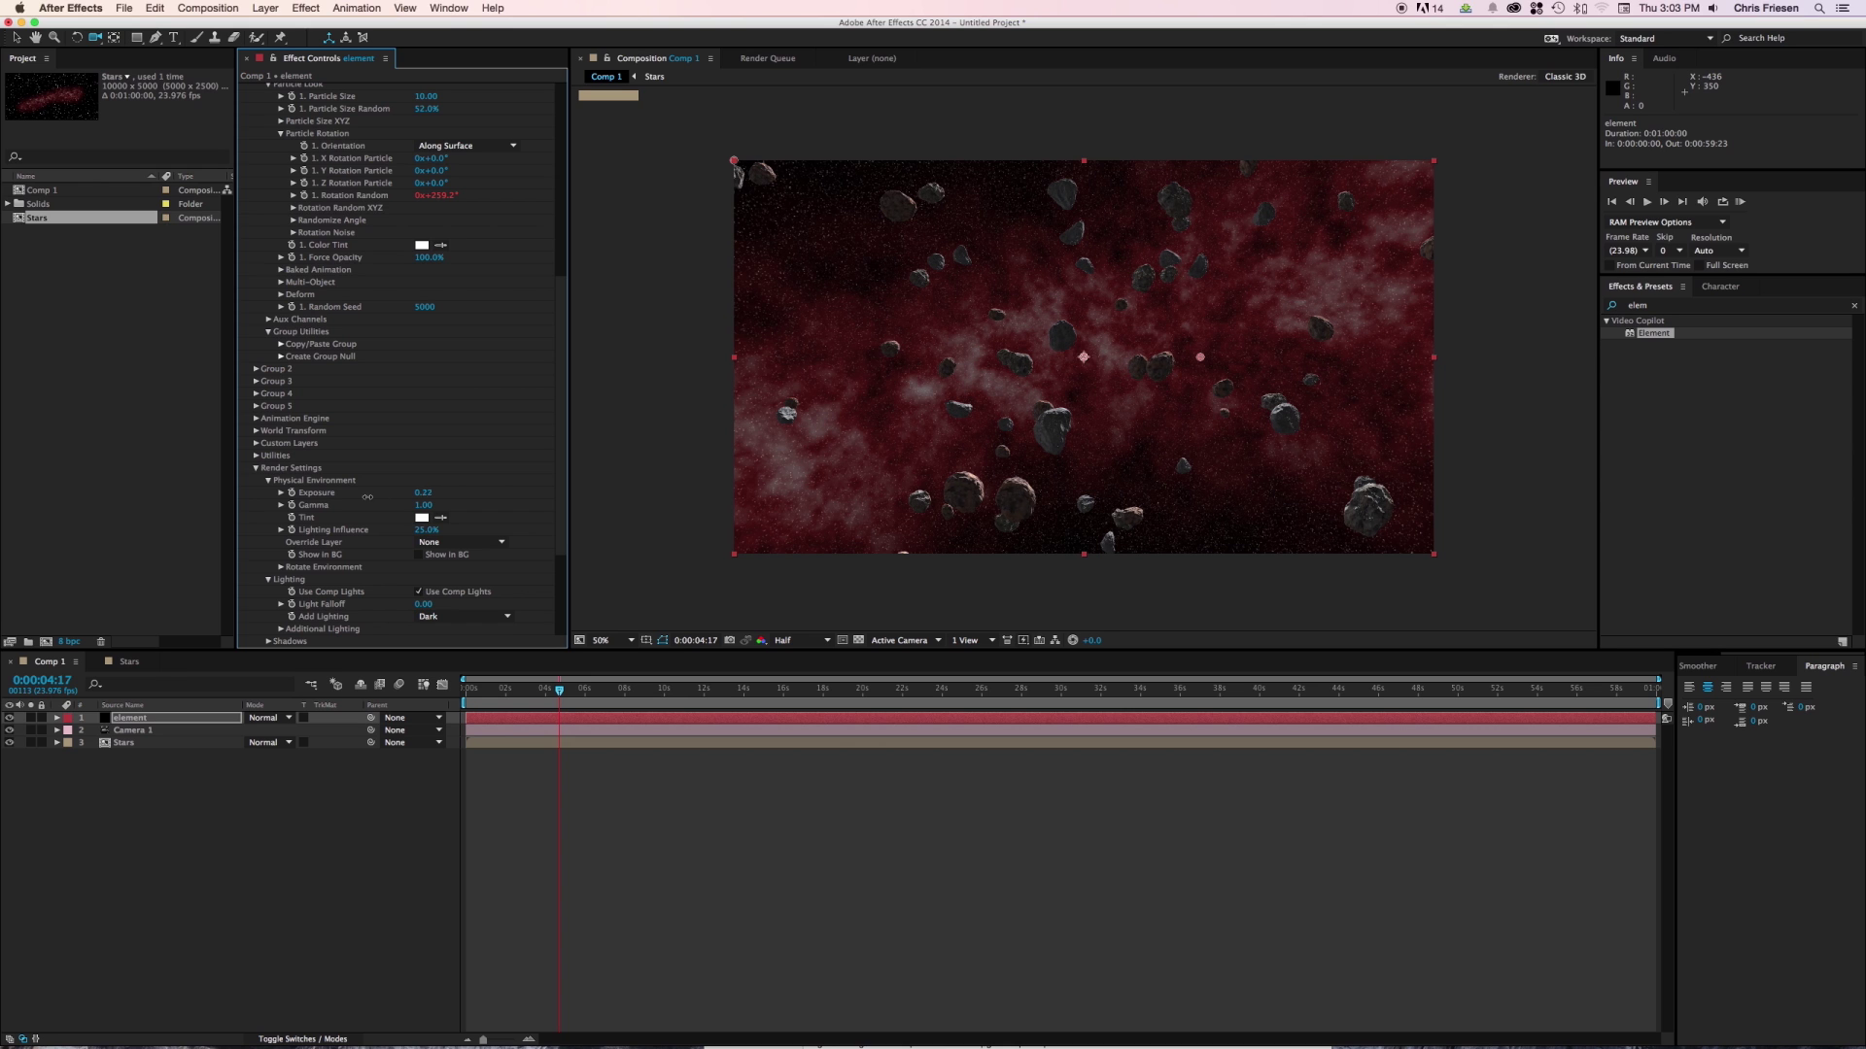
{"action": "left_click_drag", "start_coordinate": [354, 499], "coordinate": [365, 499]}
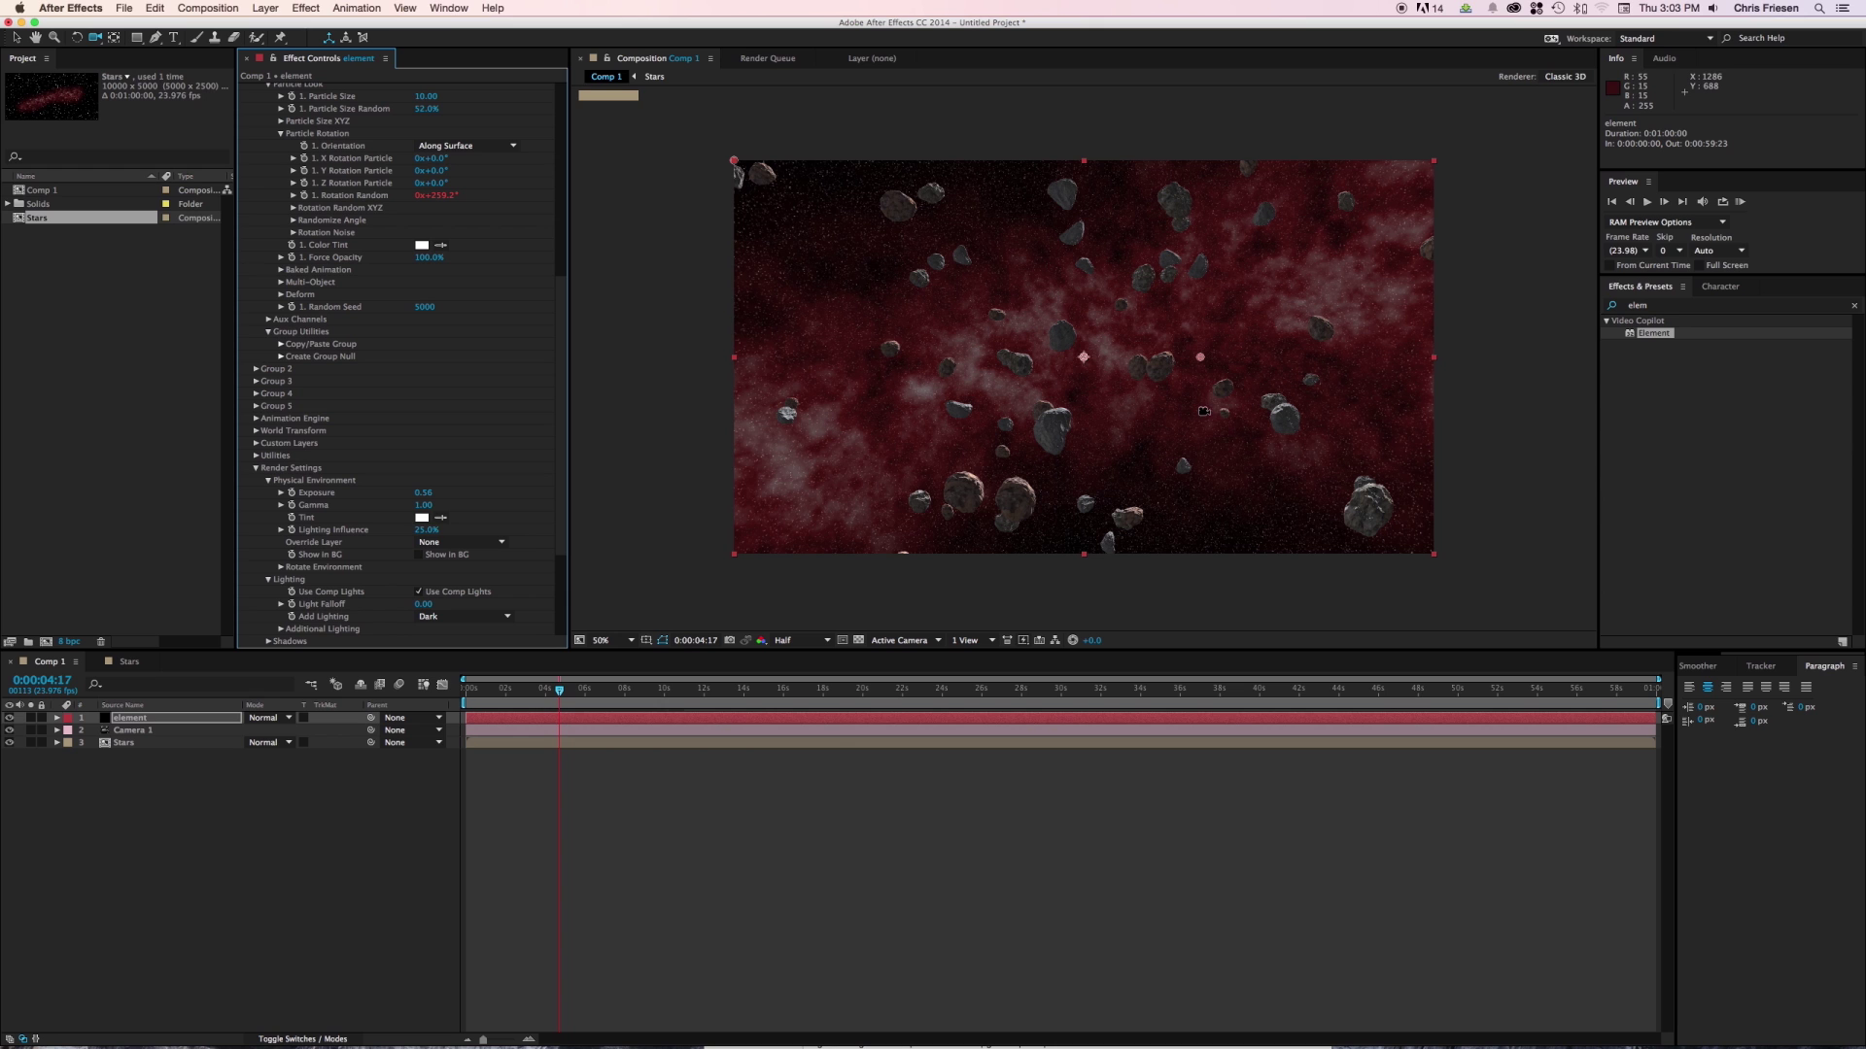
{"action": "key", "text": "v"}
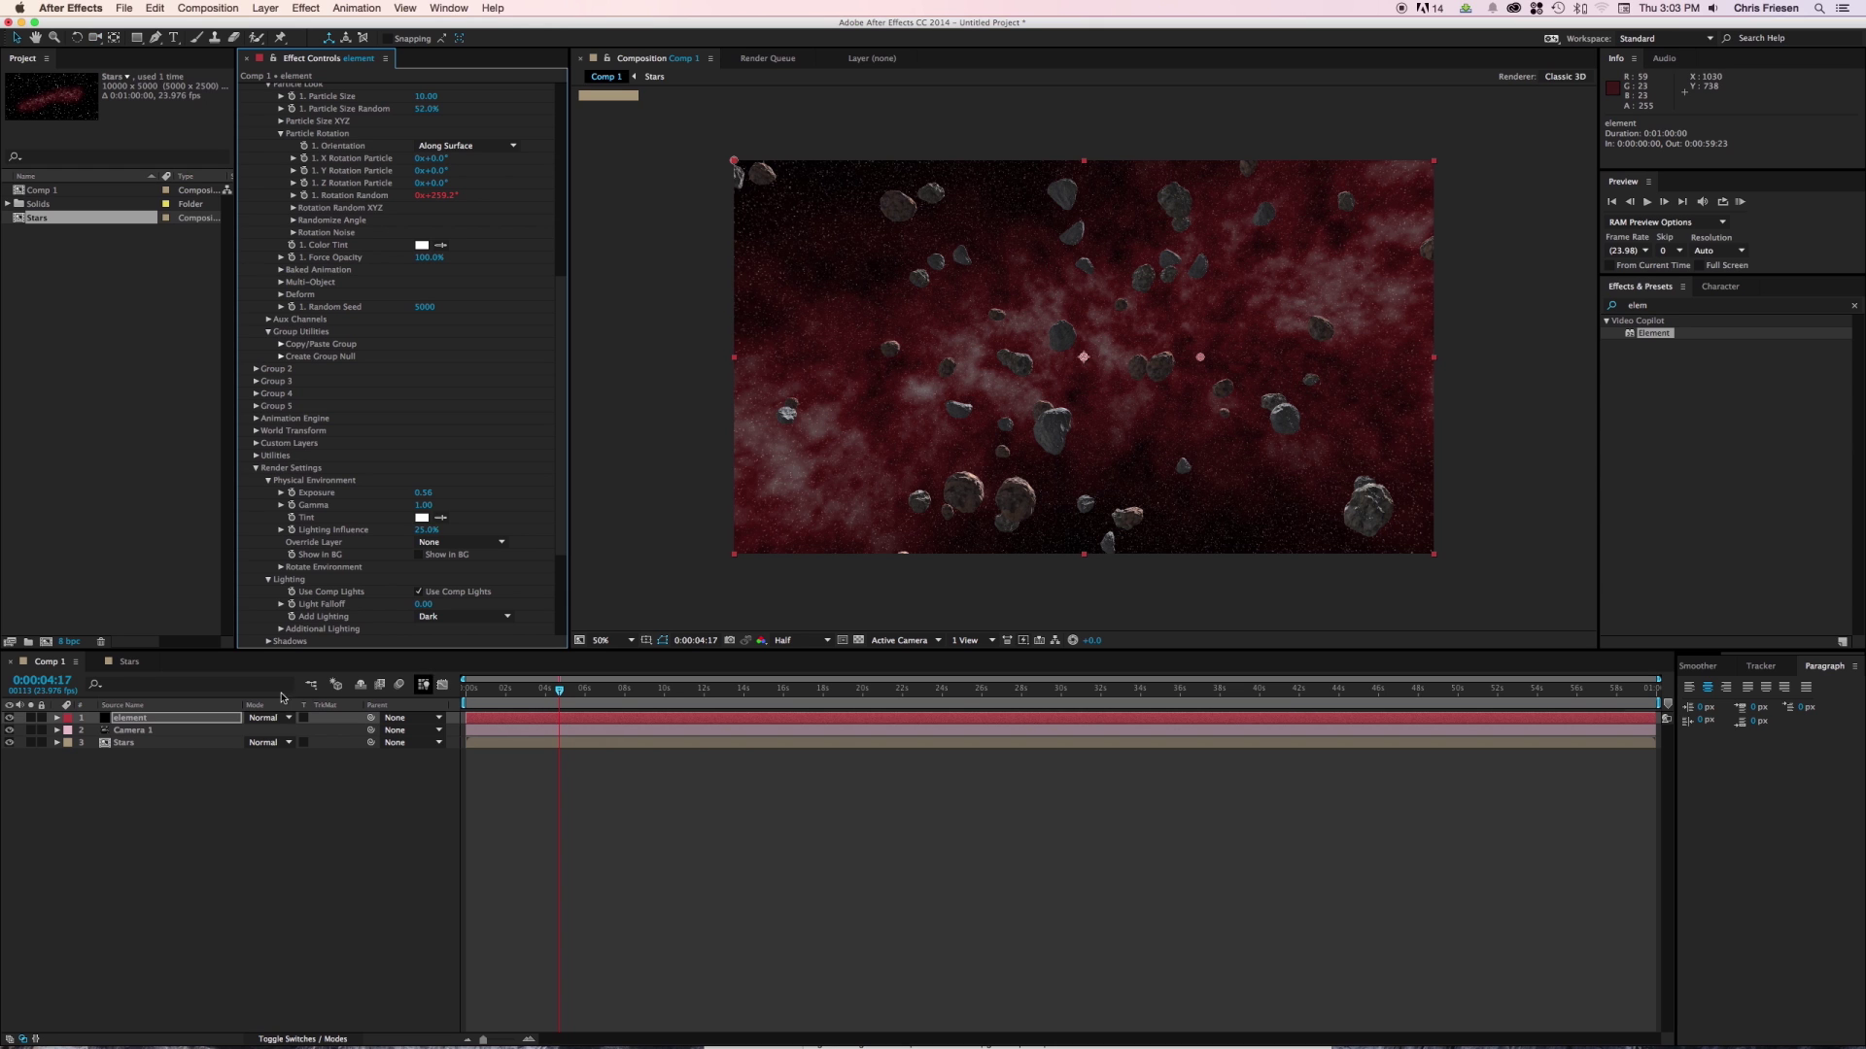
In the Stars comp, shrink the top Stars layer, set it to Add mode, and adjust its opacity.
{"action": "left_click", "coordinate": [124, 664]}
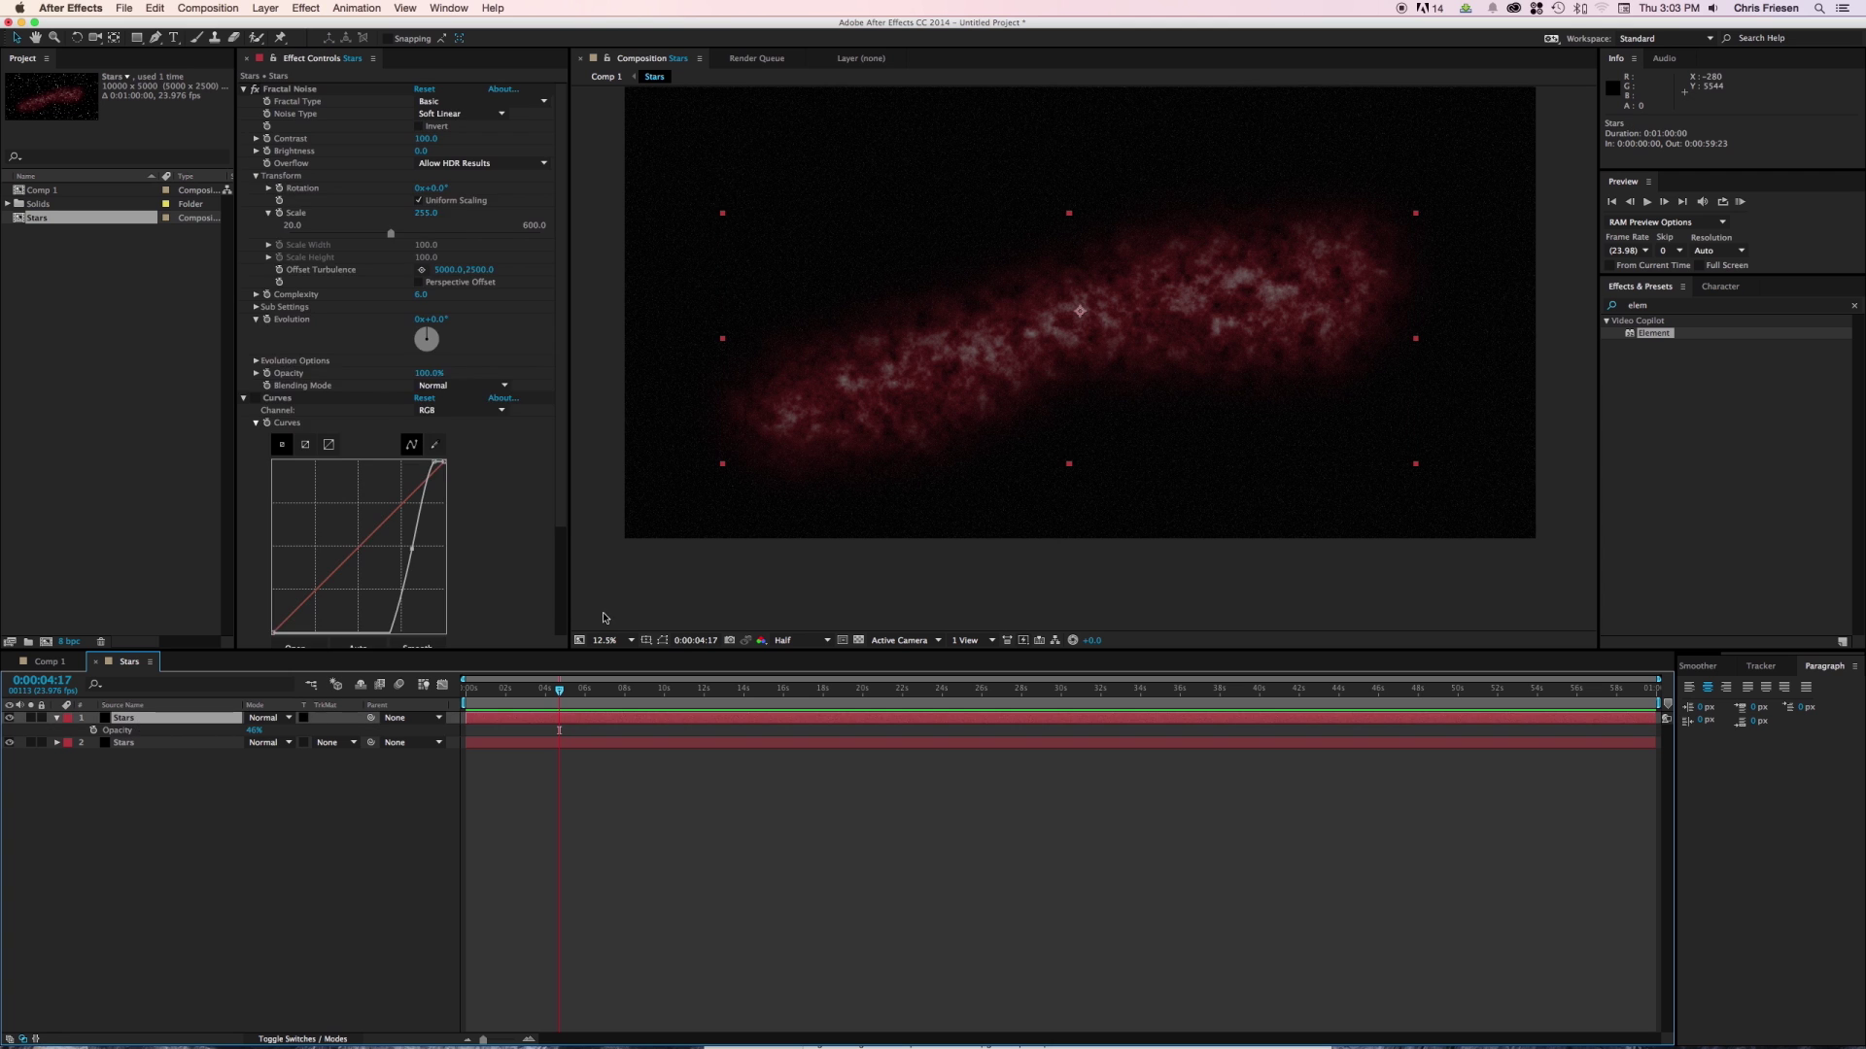
{"action": "left_click_drag", "start_coordinate": [1414, 331], "coordinate": [1195, 322]}
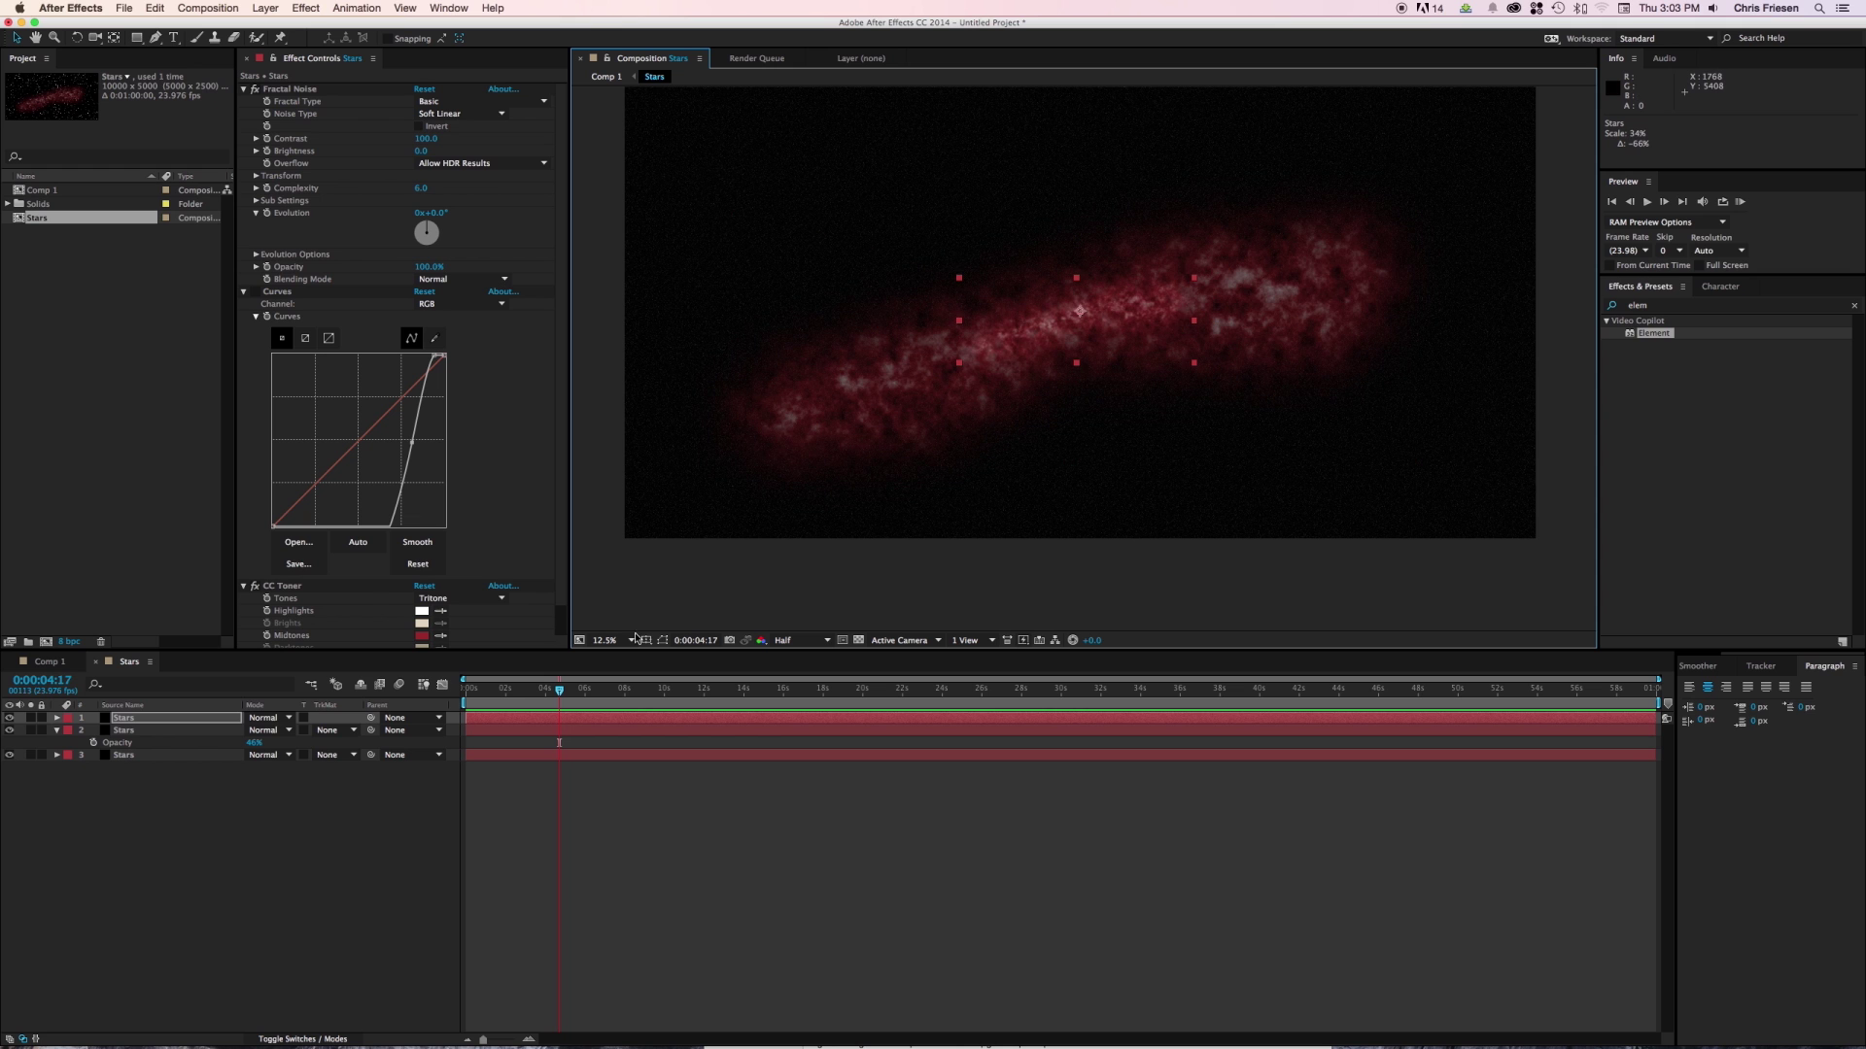
{"action": "left_click", "coordinate": [279, 719]}
{"action": "left_click", "coordinate": [321, 614]}
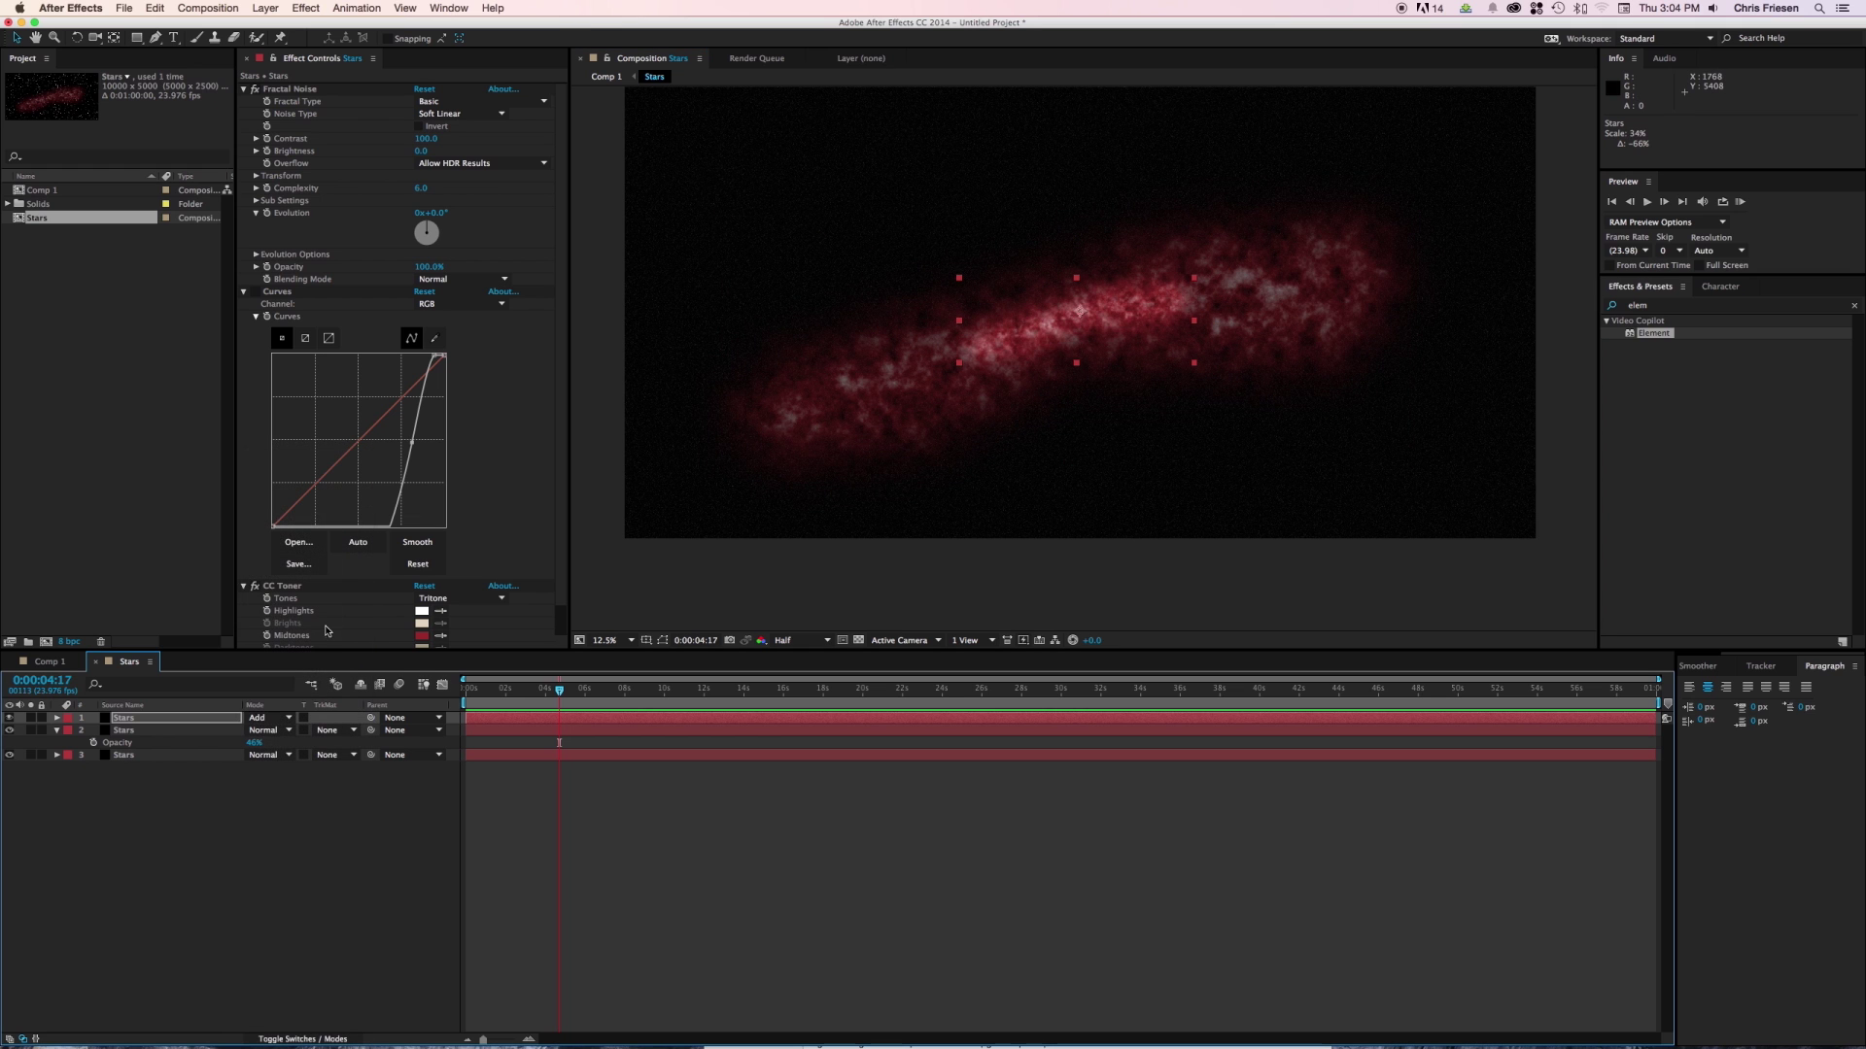
{"action": "key", "text": "t"}
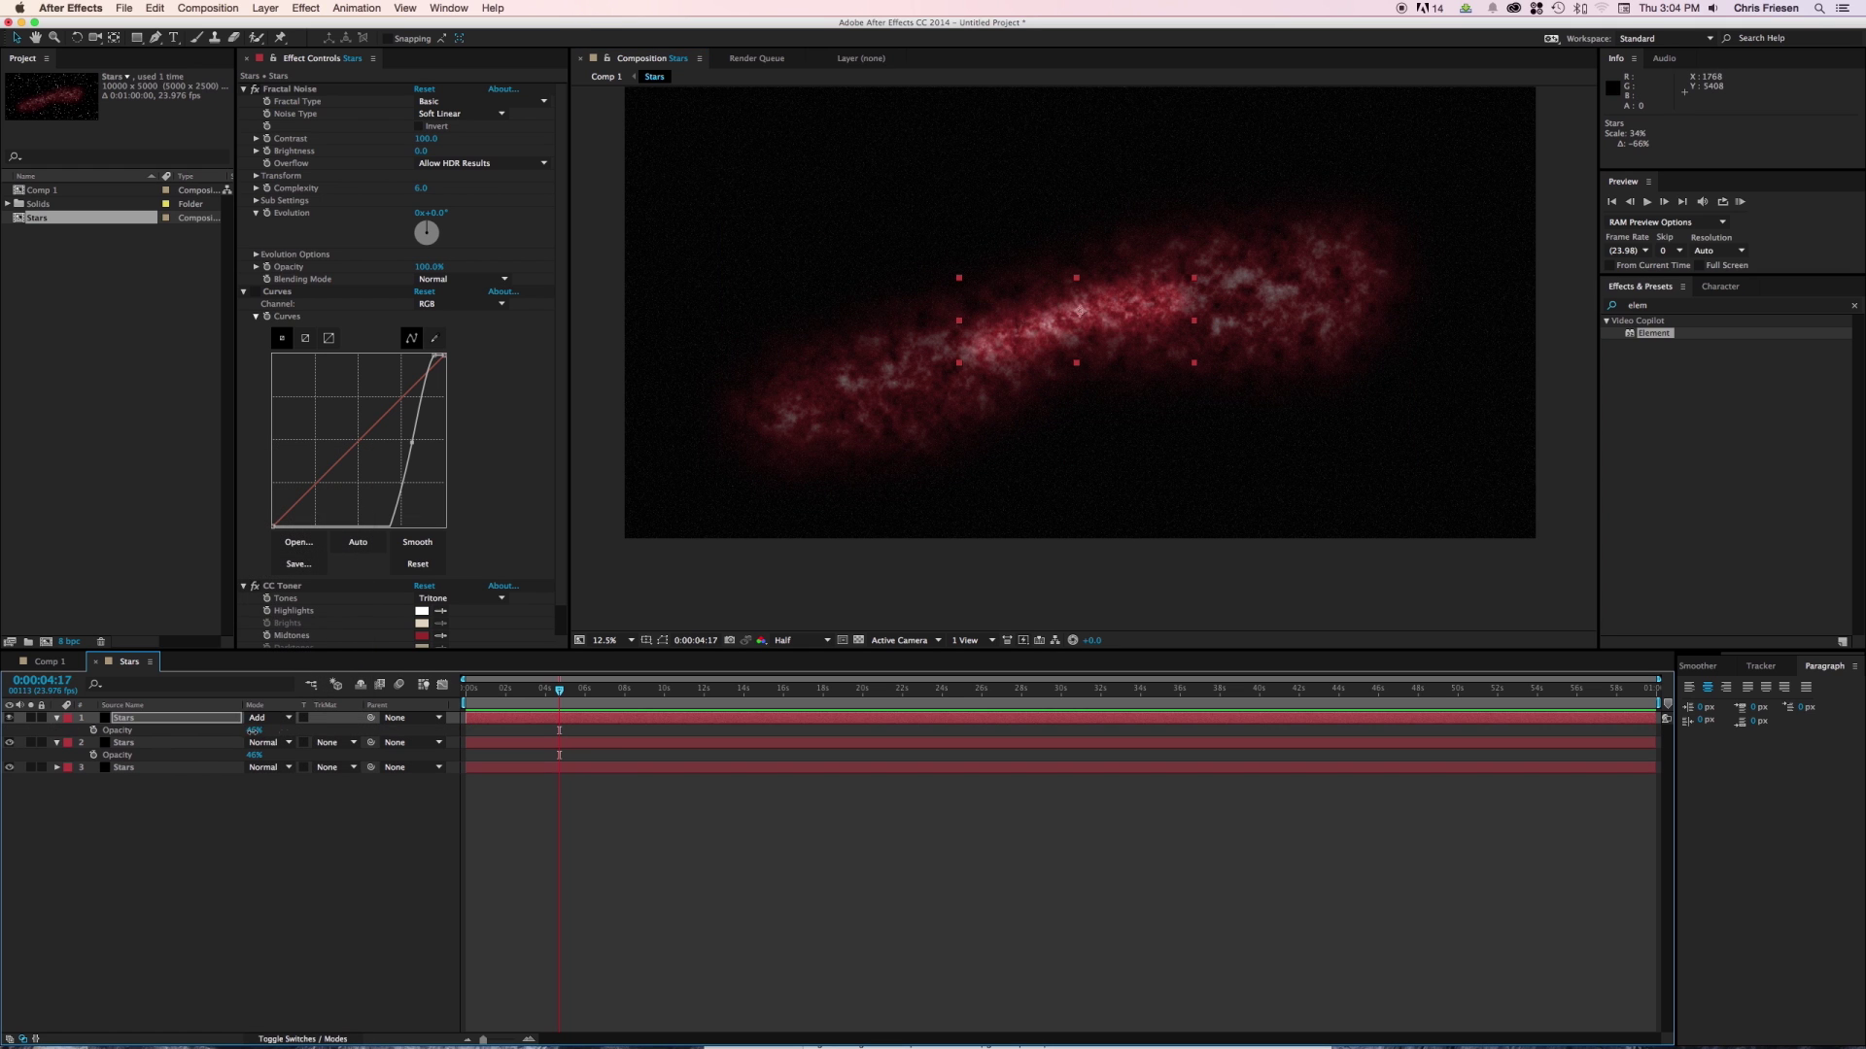
{"action": "left_click_drag", "start_coordinate": [254, 730], "coordinate": [282, 730]}
{"action": "left_click", "coordinate": [71, 663]}
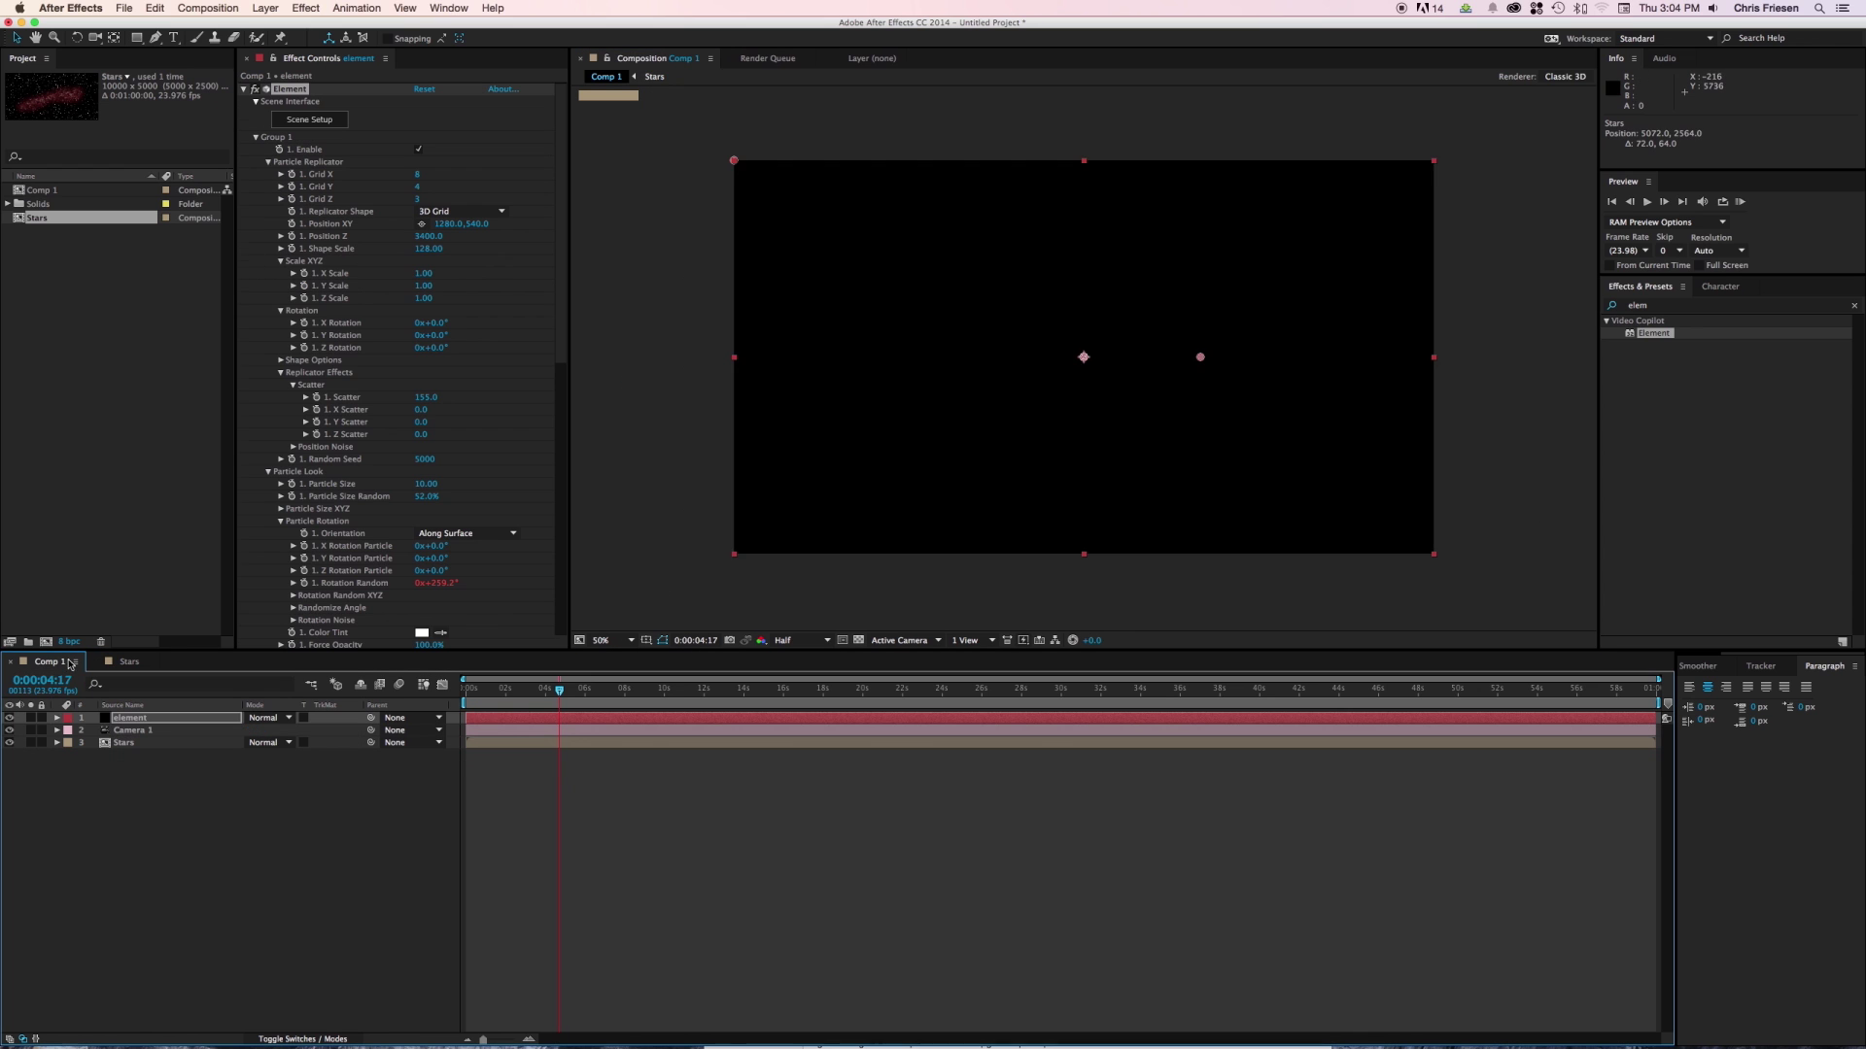
{"action": "left_click", "coordinate": [120, 664]}
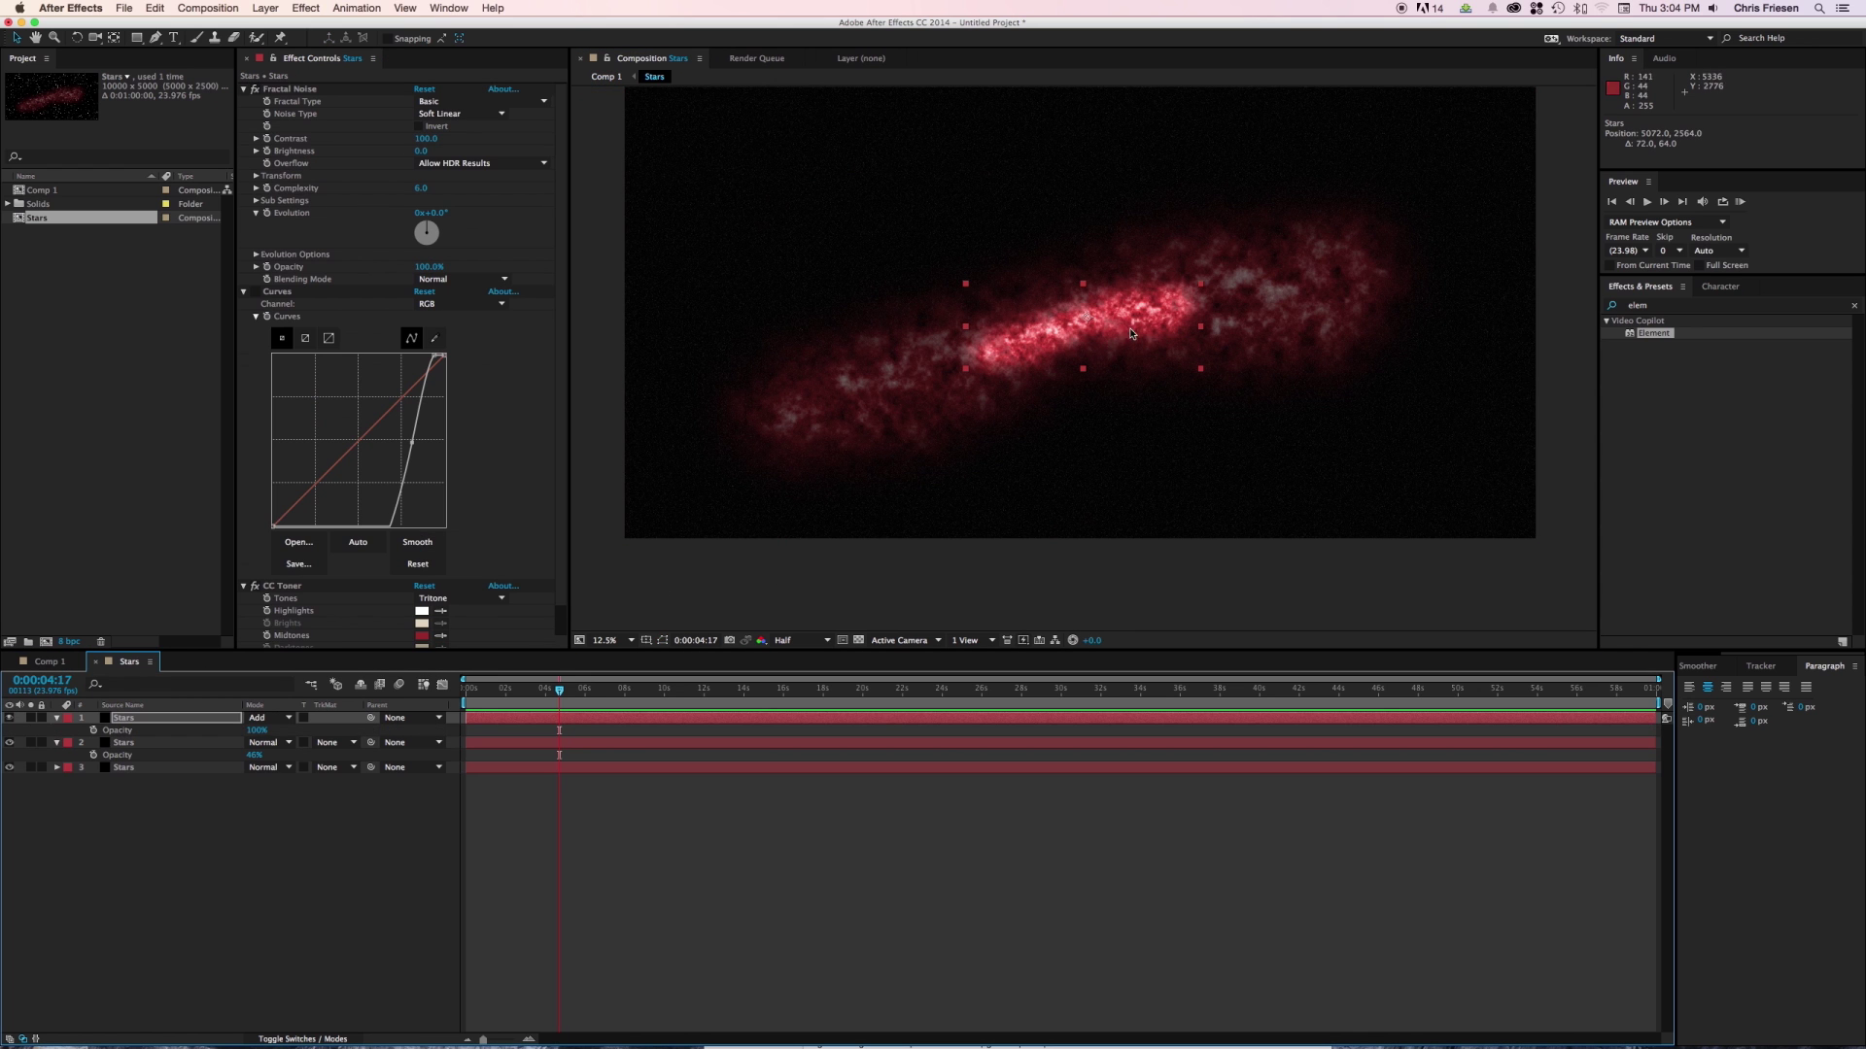
{"action": "left_click", "coordinate": [49, 662]}
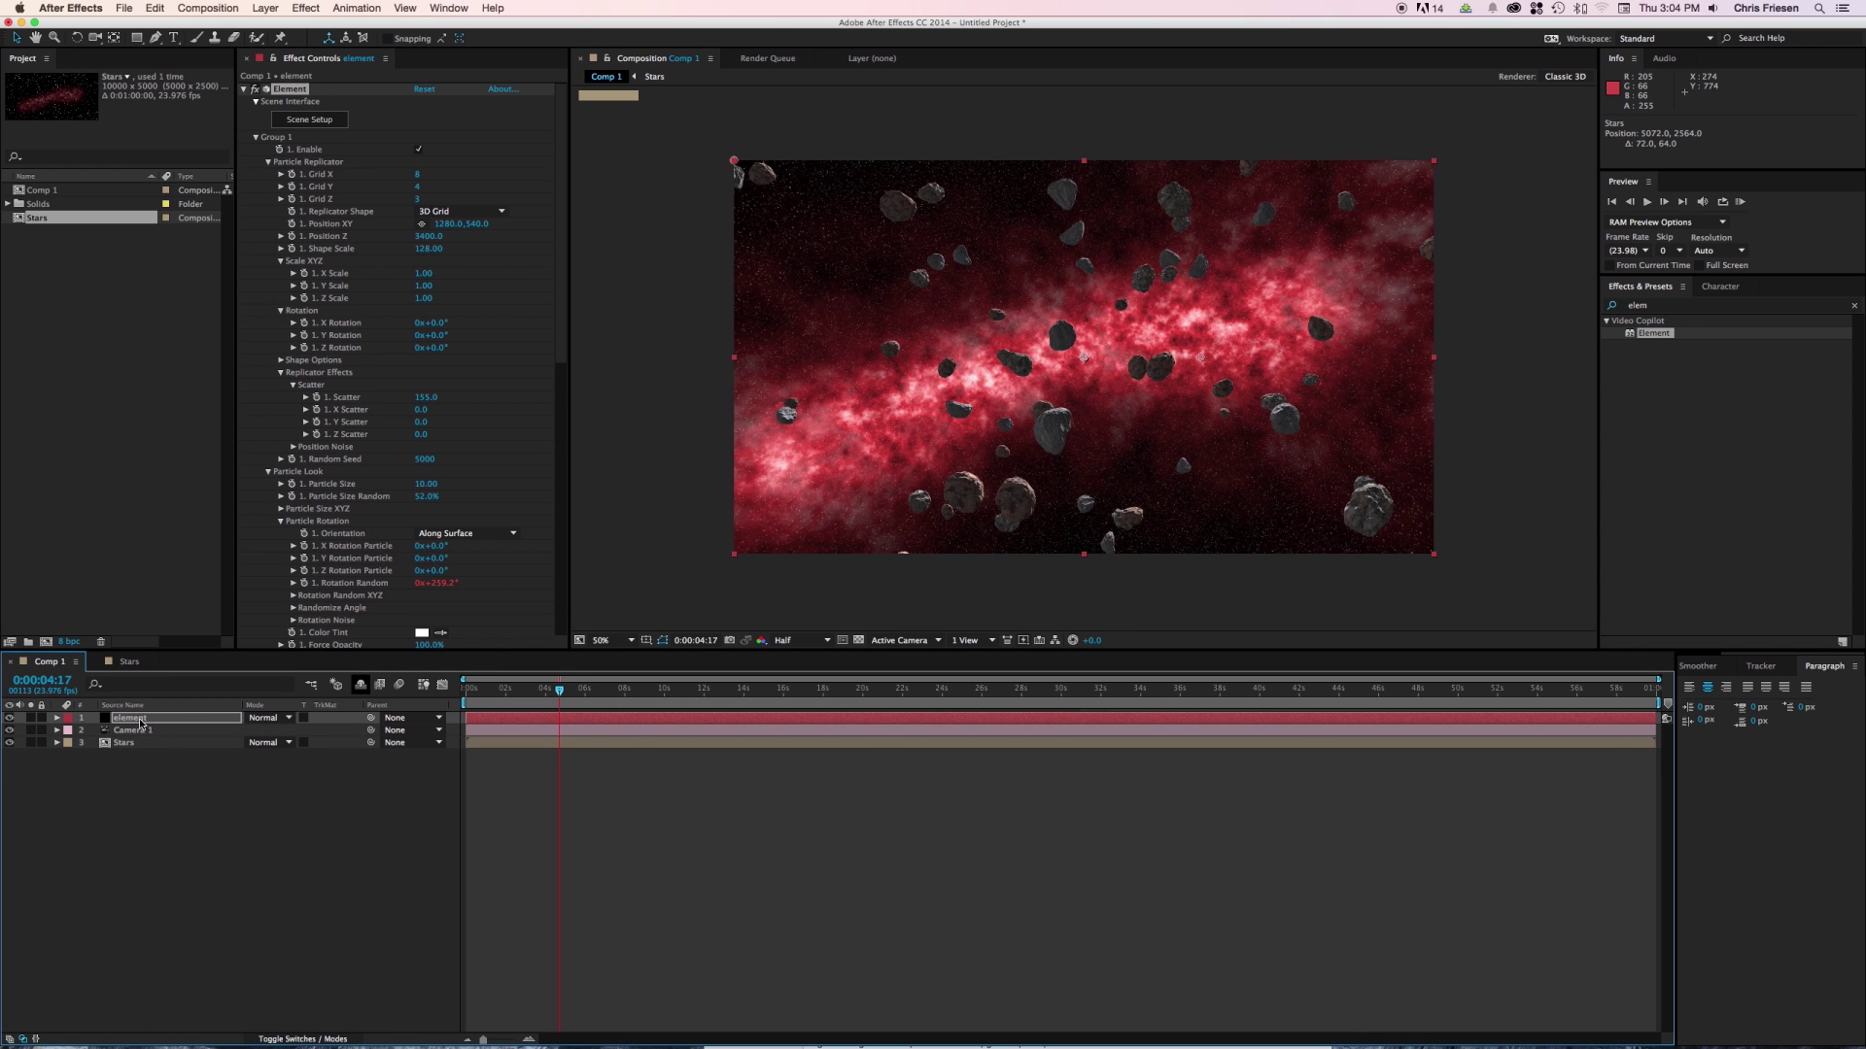
Add a Screen-mode adjustment layer with CC Radial Fast Blur at amount 85.
{"action": "key", "text": "super+alt+y"}
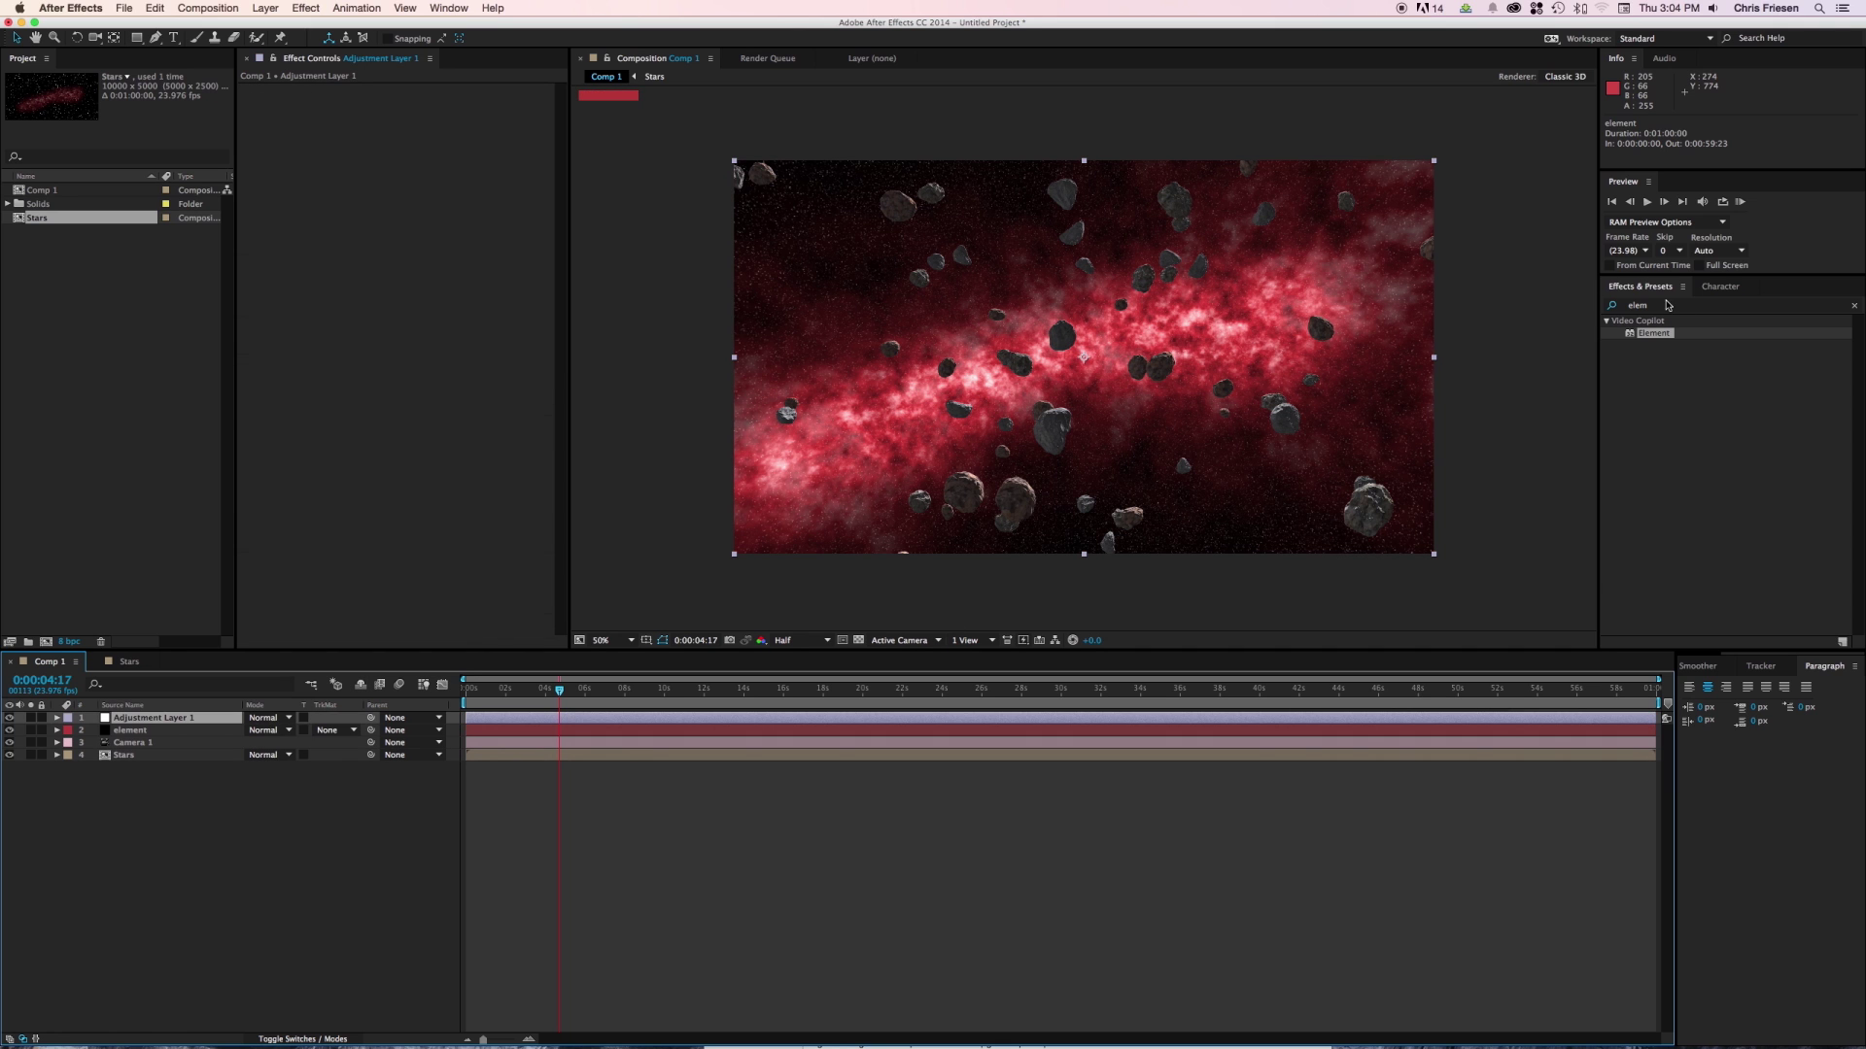
{"action": "key", "text": "super+5"}
{"action": "type", "text": "radial fas"}
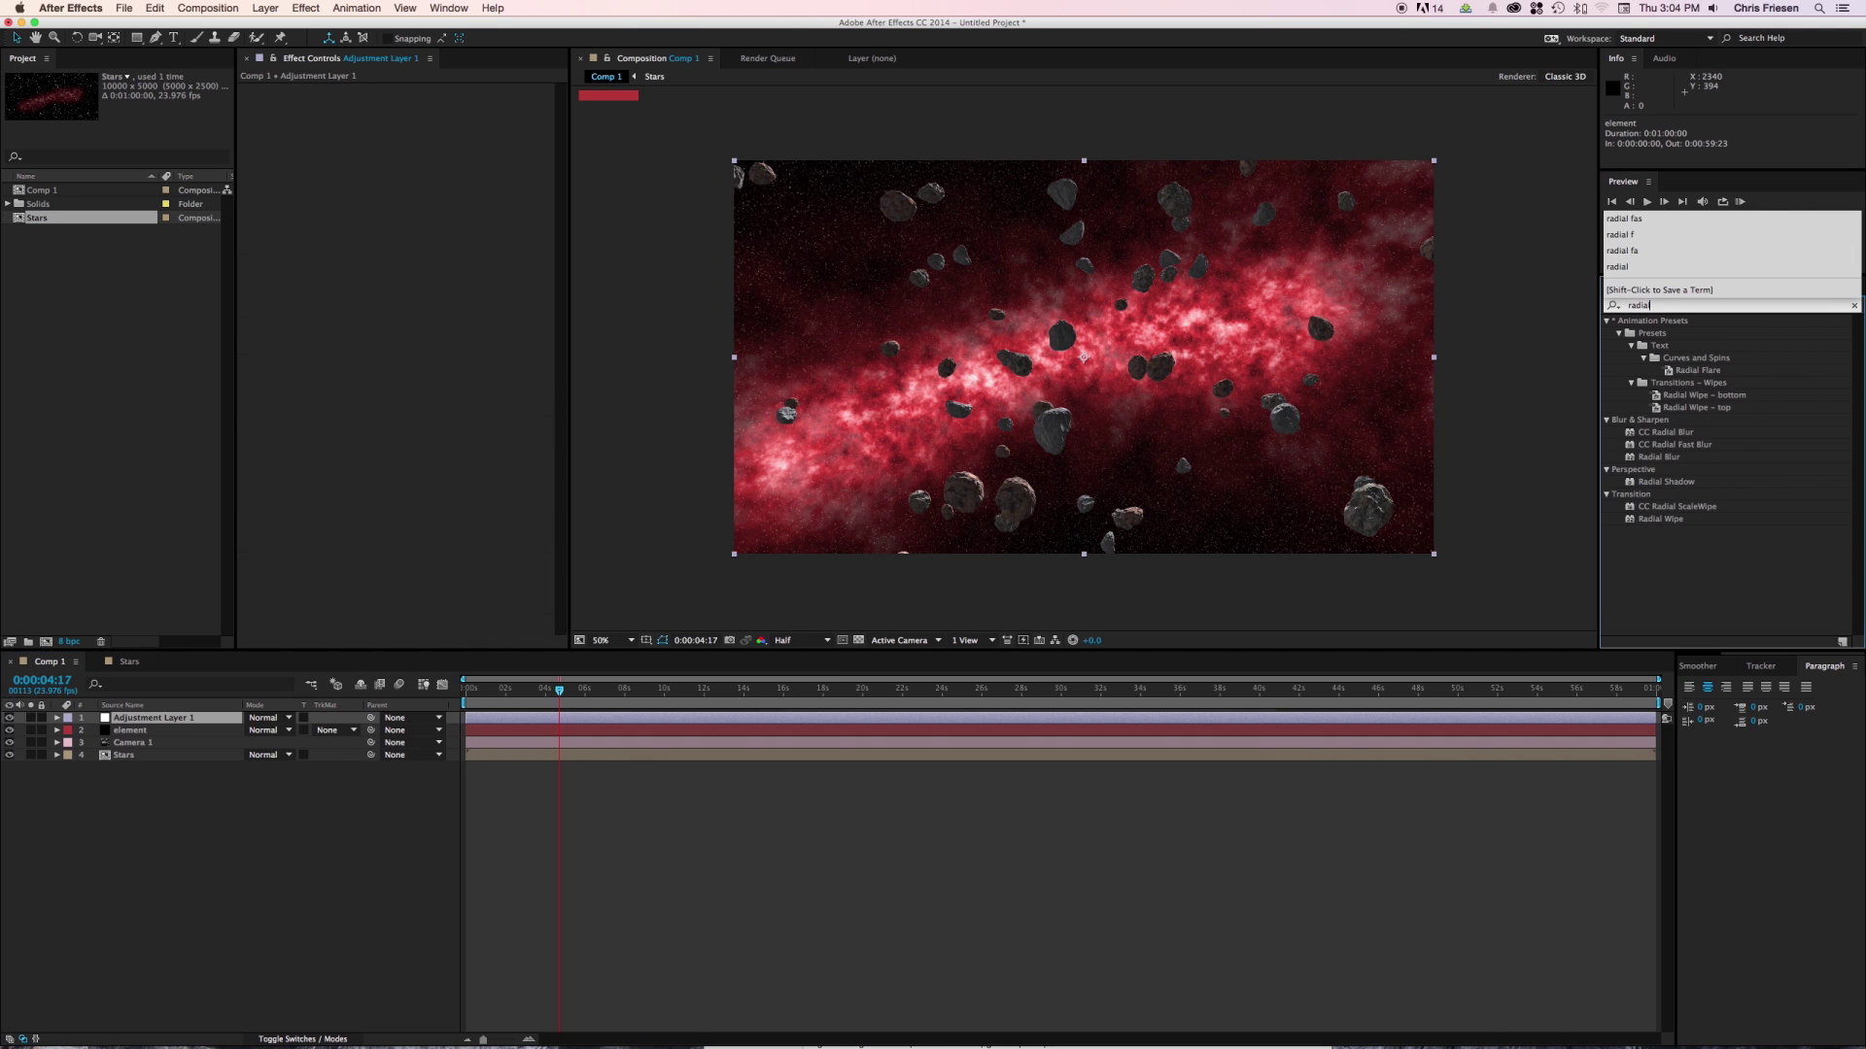
{"action": "double_click", "coordinate": [1697, 340]}
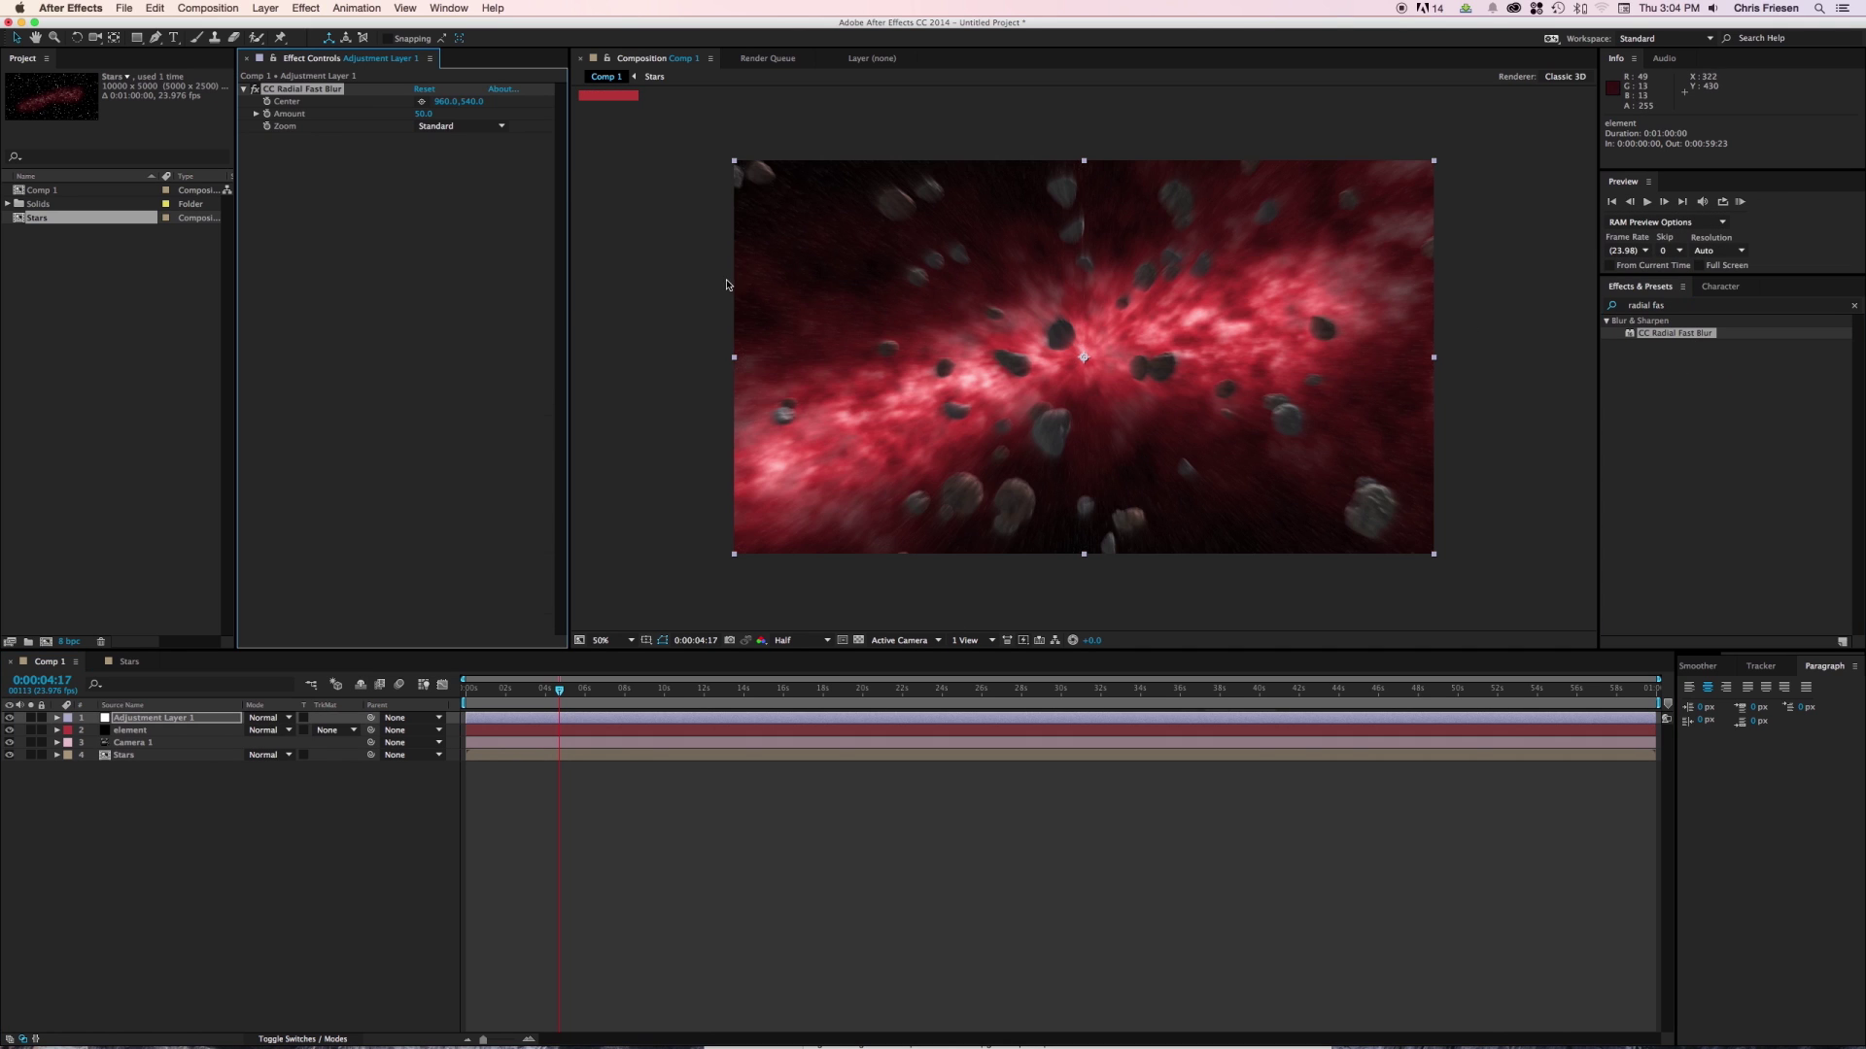
{"action": "left_click_drag", "start_coordinate": [430, 115], "coordinate": [447, 114]}
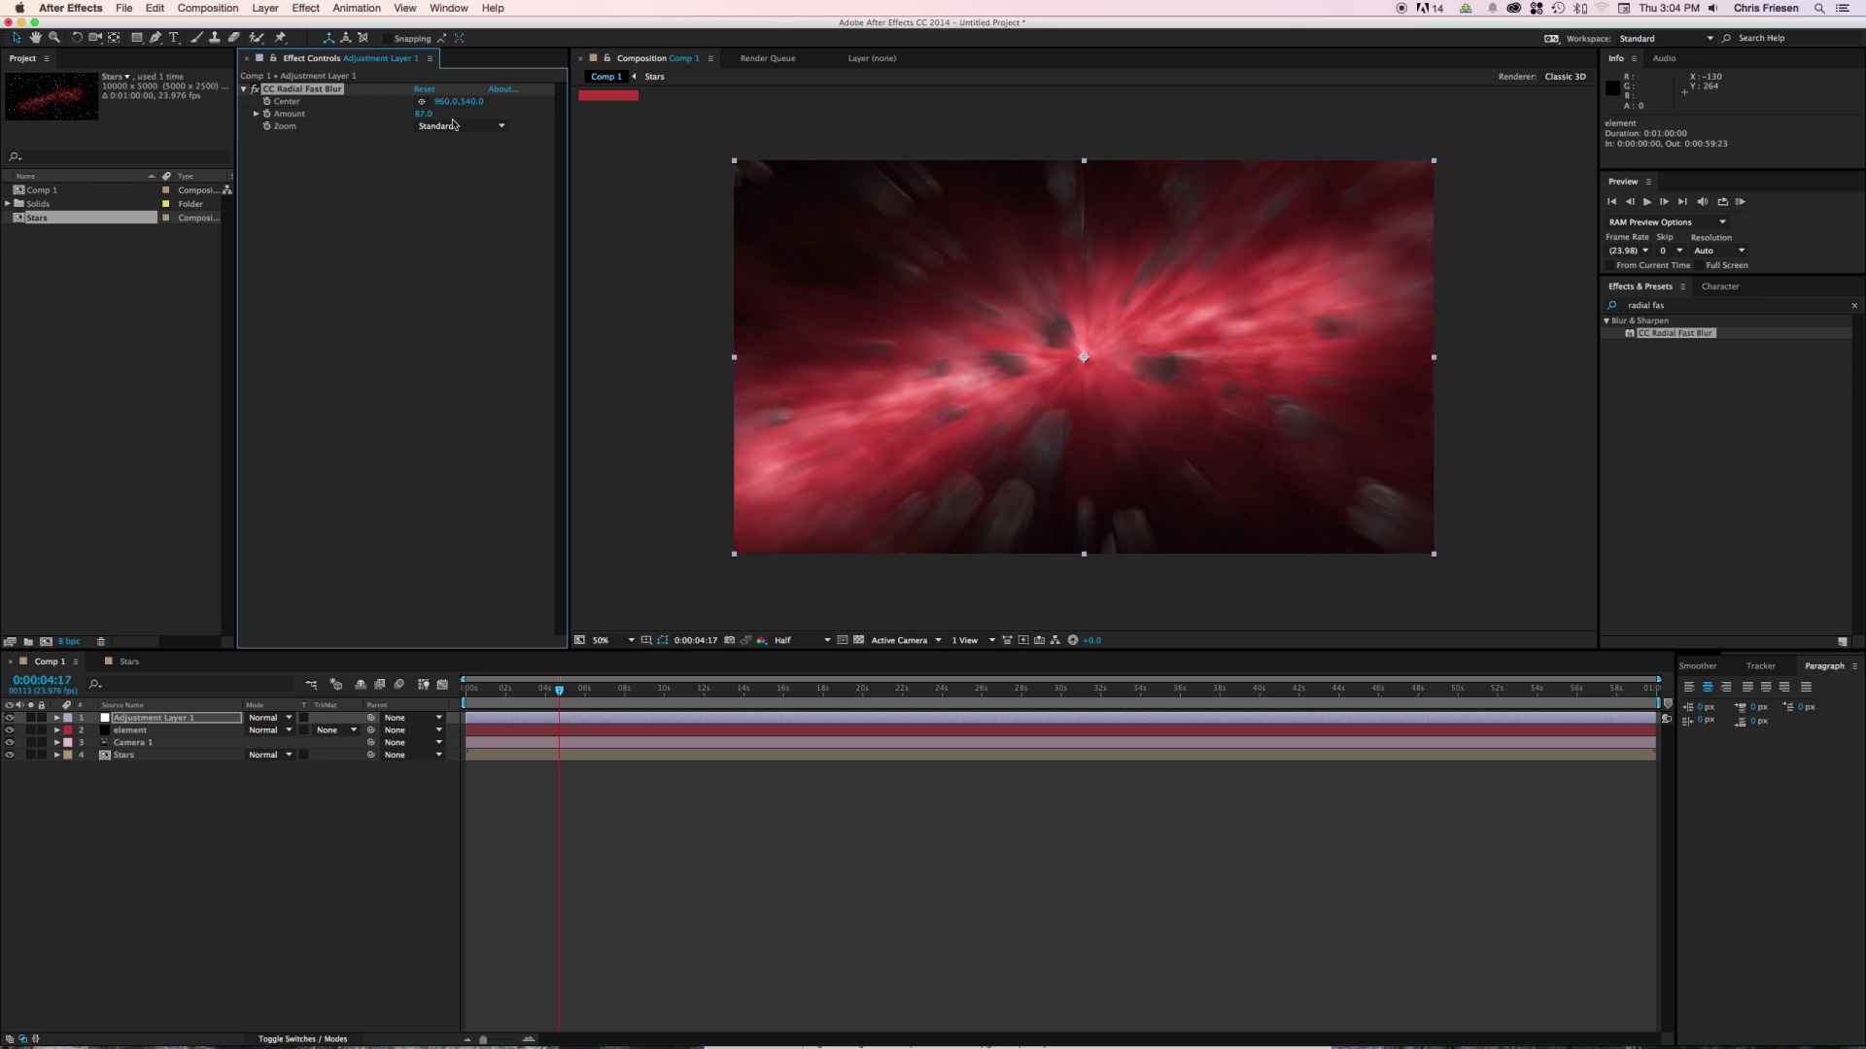
{"action": "left_click", "coordinate": [267, 717]}
{"action": "left_click", "coordinate": [287, 618]}
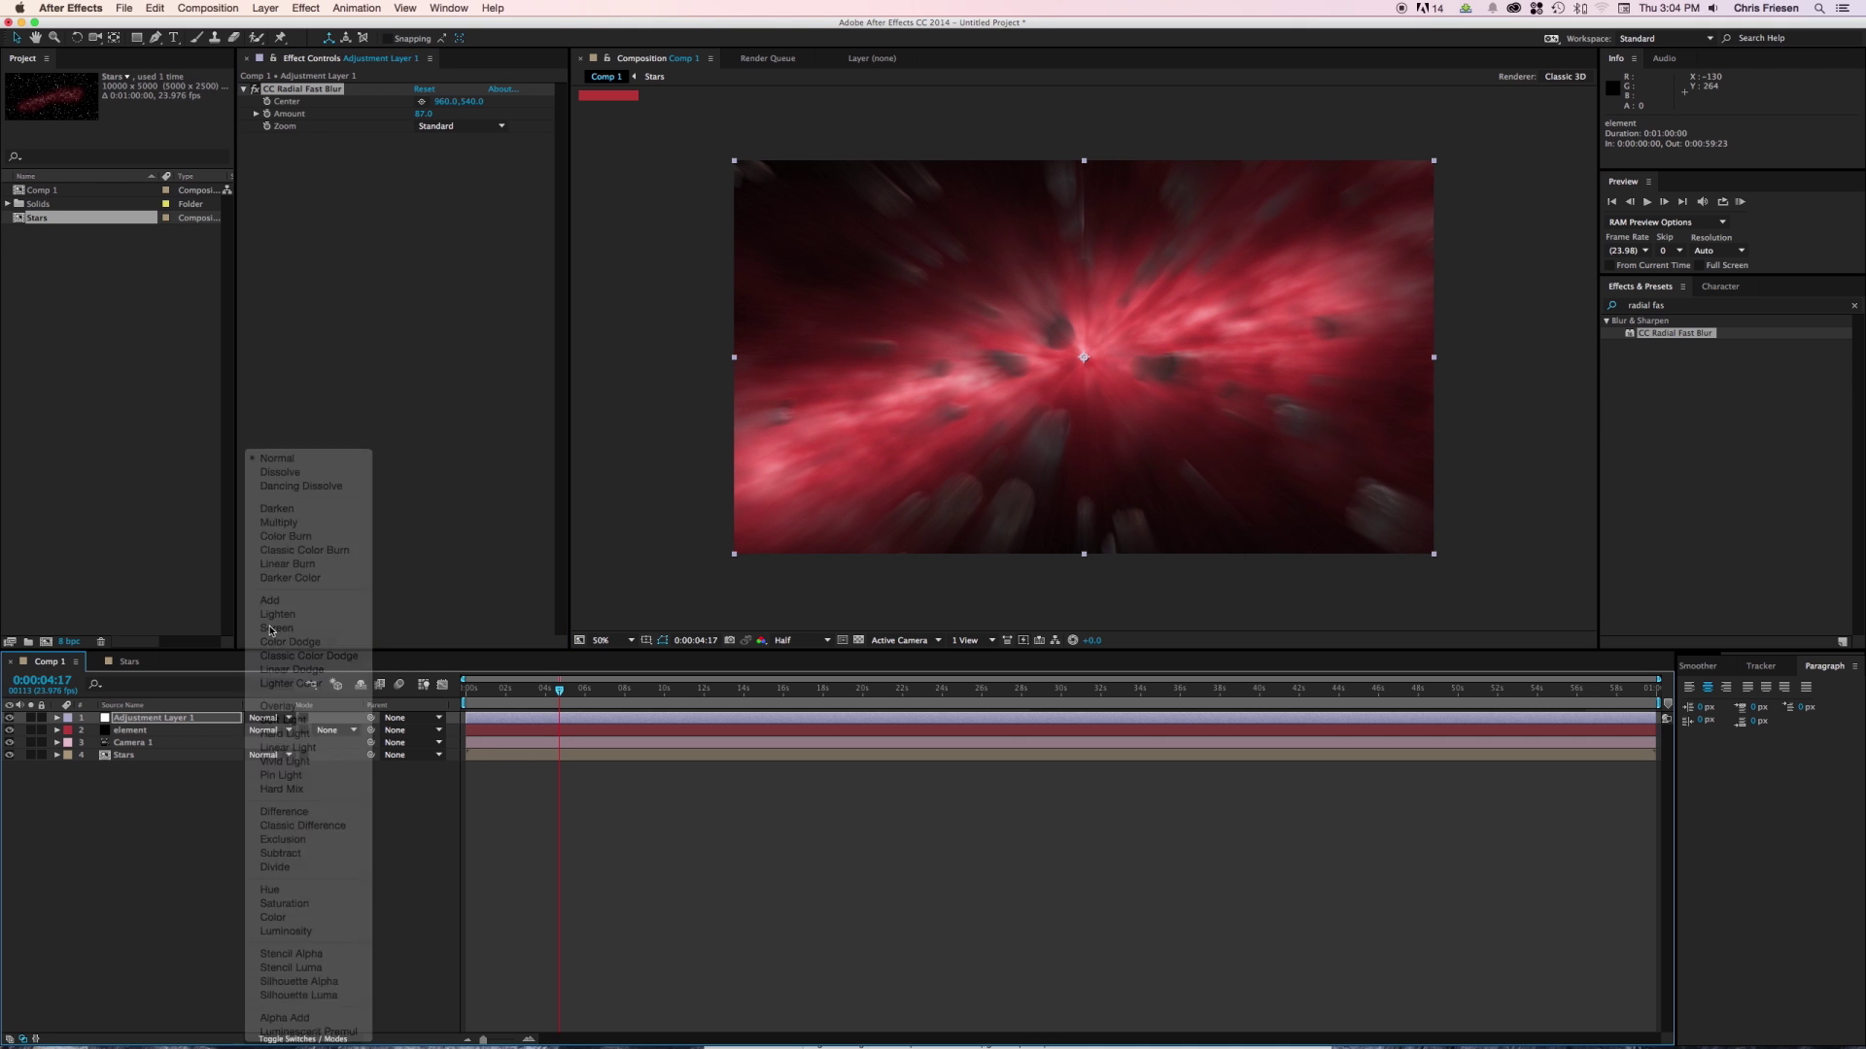
Add Curves above the radial blur and pull its black point right for contrast.
{"action": "left_click", "coordinate": [1664, 307]}
{"action": "type", "text": "curves"}
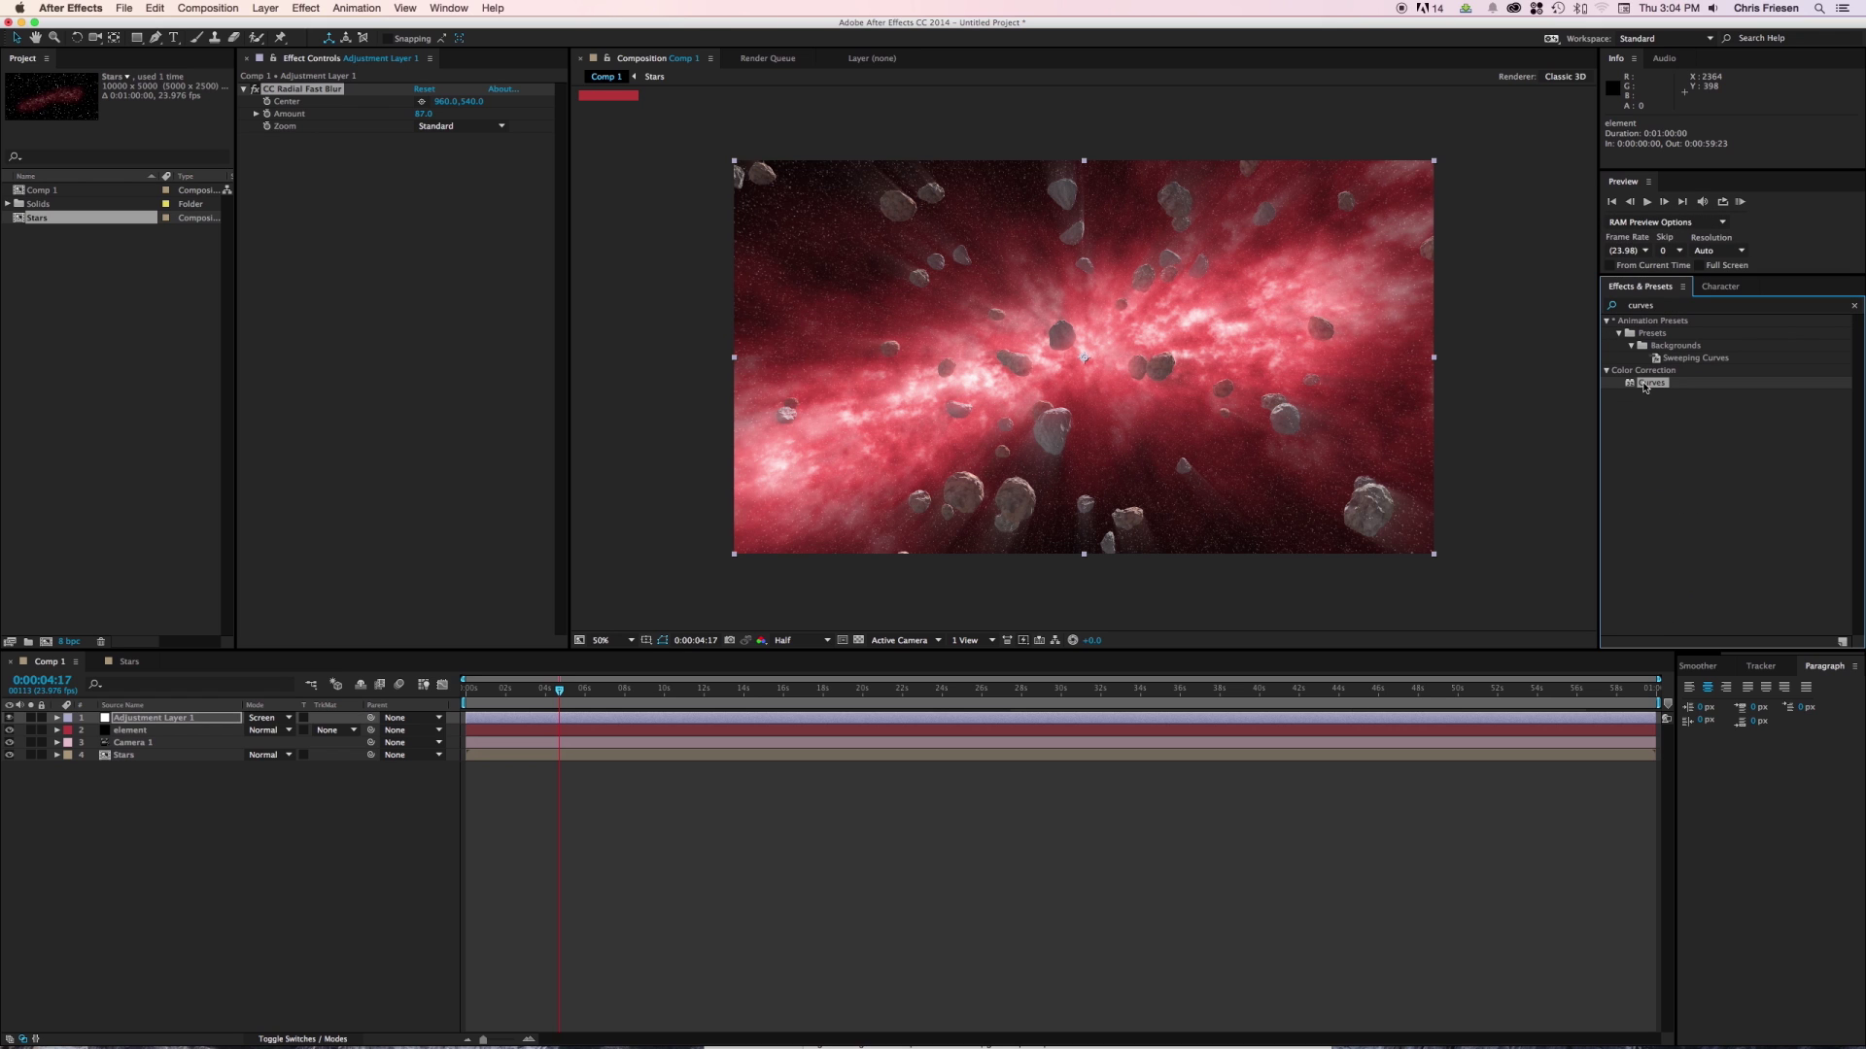
{"action": "double_click", "coordinate": [1644, 386]}
{"action": "left_click_drag", "start_coordinate": [299, 92], "coordinate": [301, 413]}
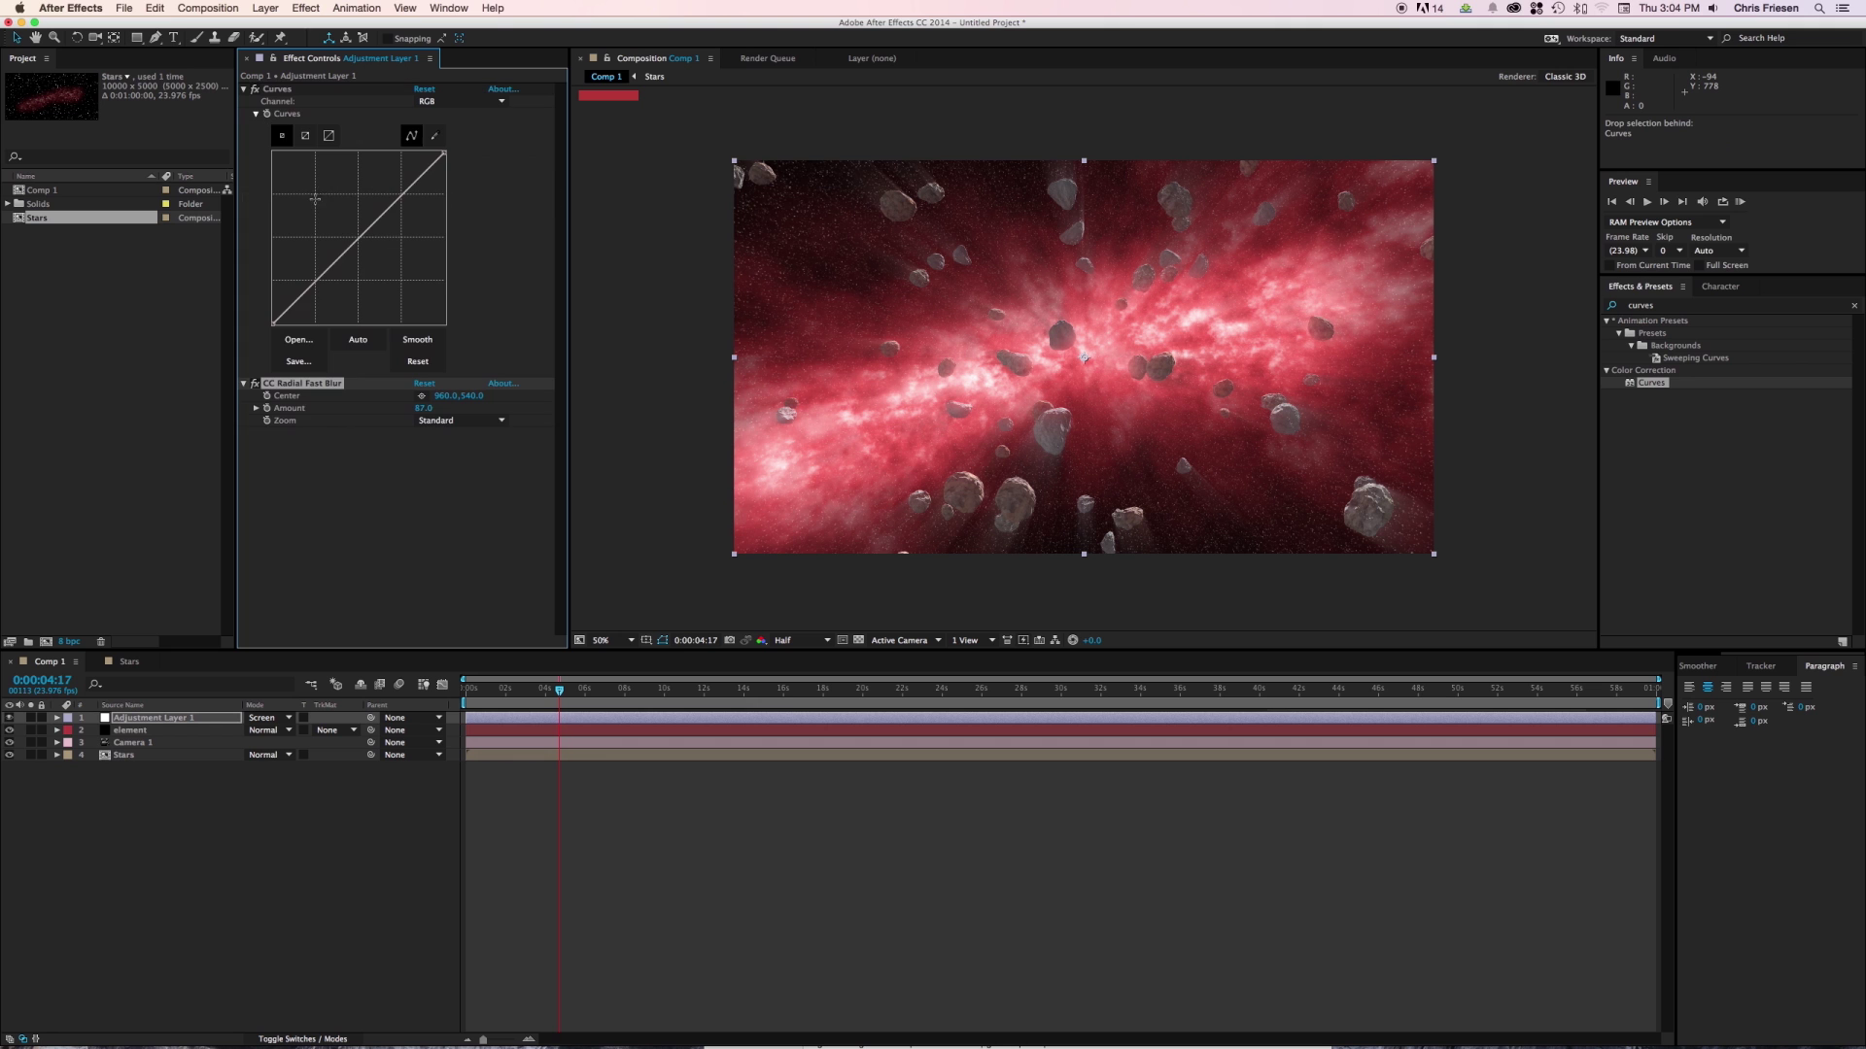
{"action": "left_click", "coordinate": [336, 337]}
{"action": "left_click_drag", "start_coordinate": [335, 337], "coordinate": [376, 337]}
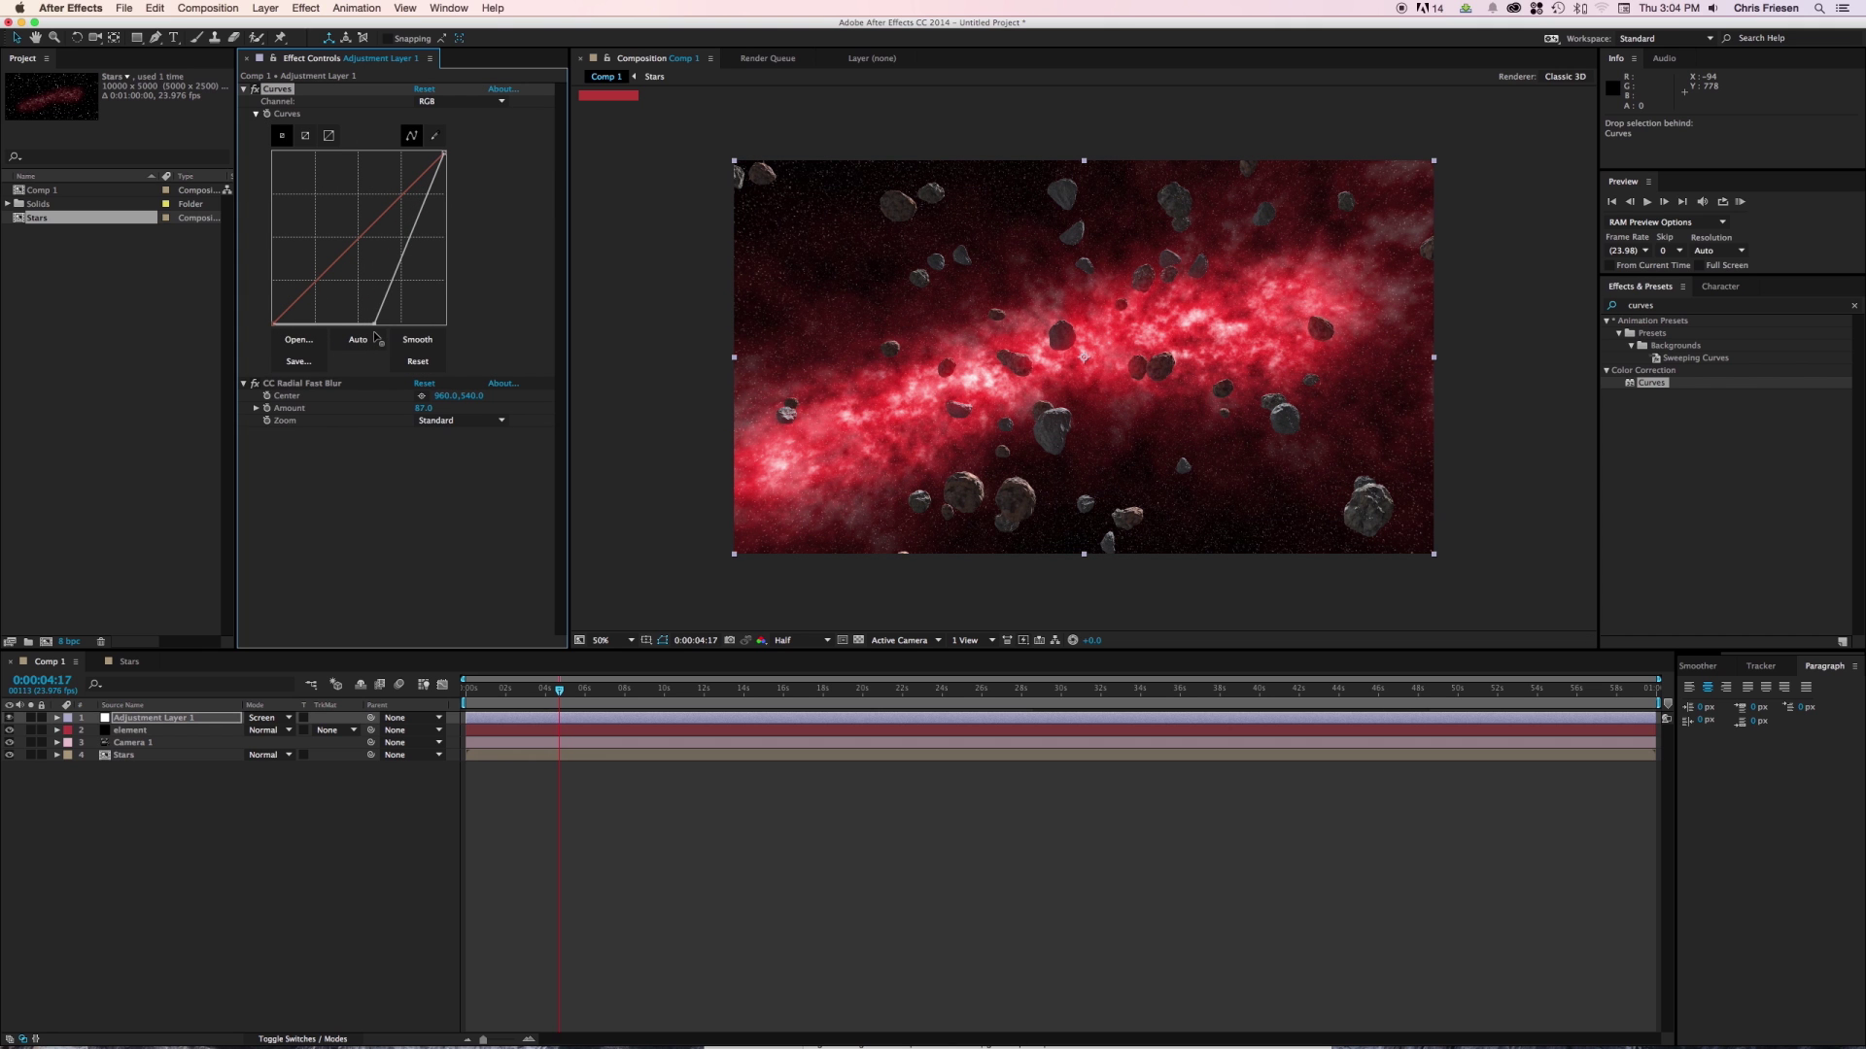
Set the radial blur Zoom to Brightest with amount 97 and fine-tune the curve's black point.
{"action": "left_click", "coordinate": [457, 419]}
{"action": "left_click", "coordinate": [442, 434]}
{"action": "mouse_move", "coordinate": [423, 408]}
{"action": "left_mouse_down"}
{"action": "mouse_move", "coordinate": [466, 408]}
{"action": "mouse_move", "coordinate": [431, 408]}
{"action": "left_mouse_up"}
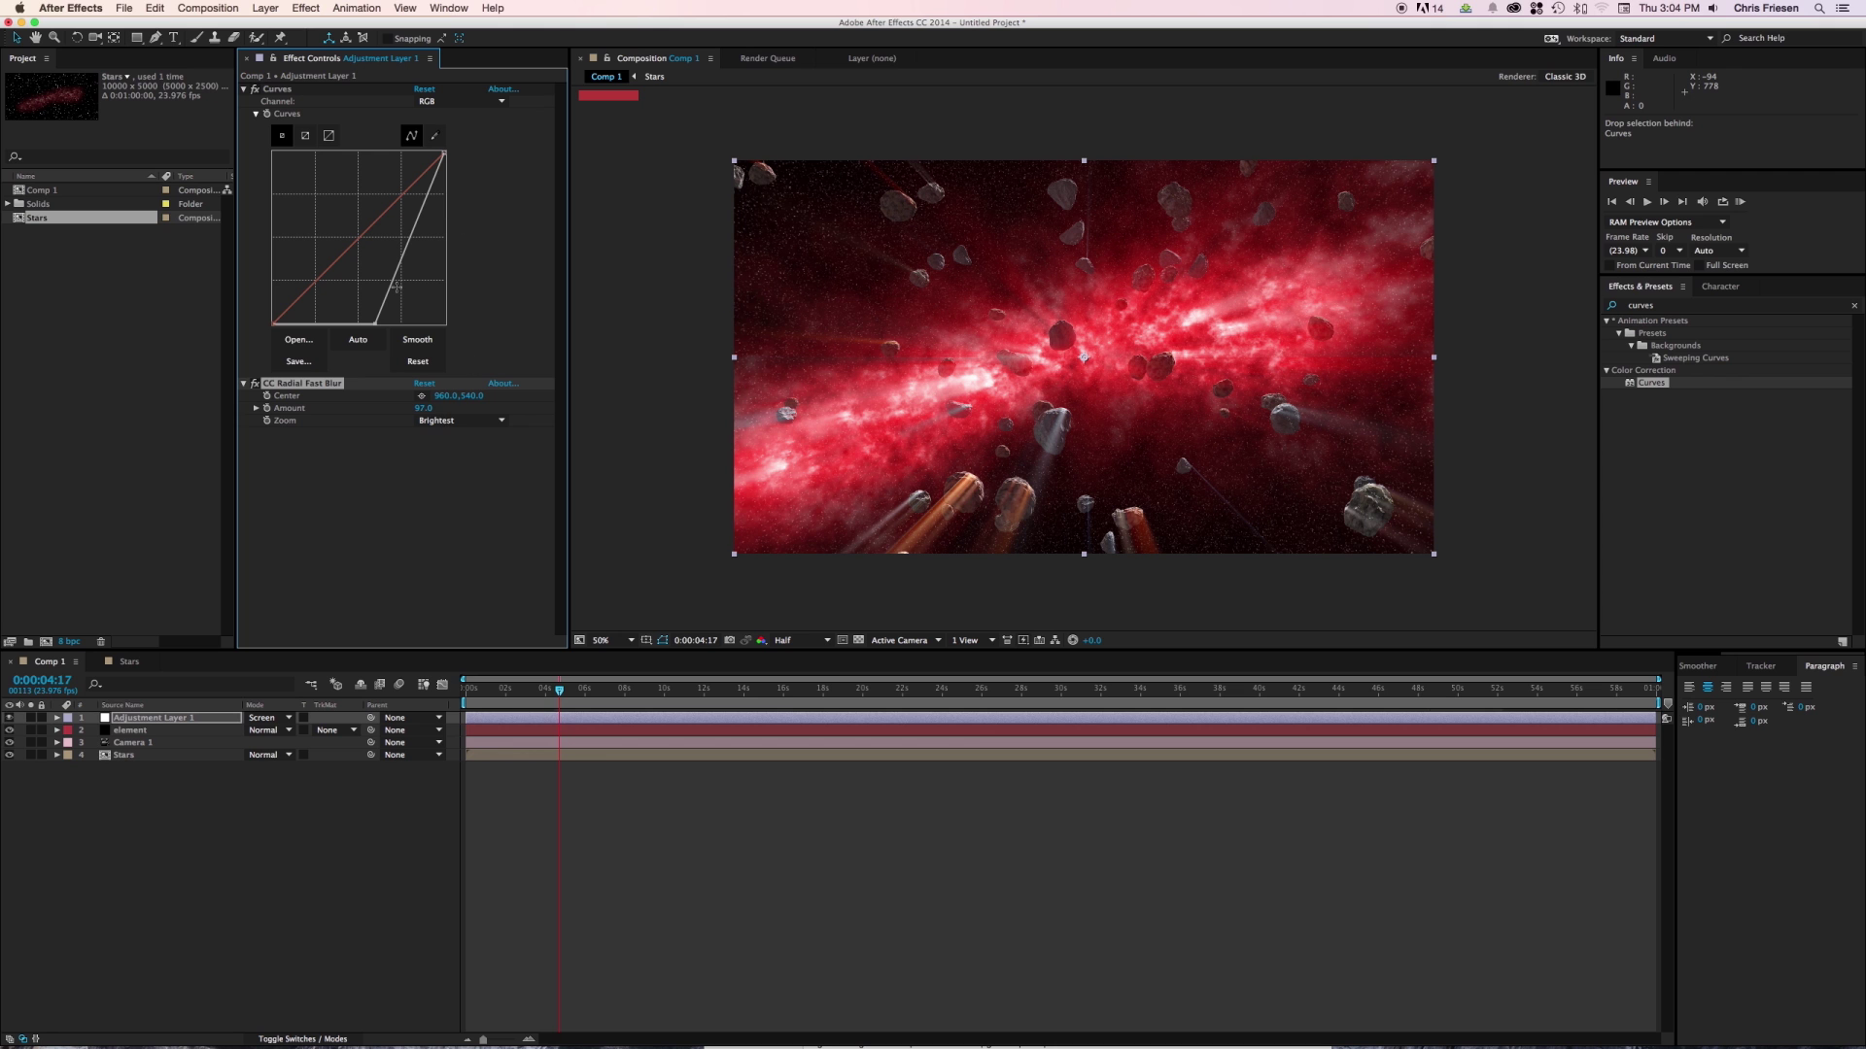
{"action": "left_click_drag", "start_coordinate": [375, 324], "coordinate": [368, 325]}
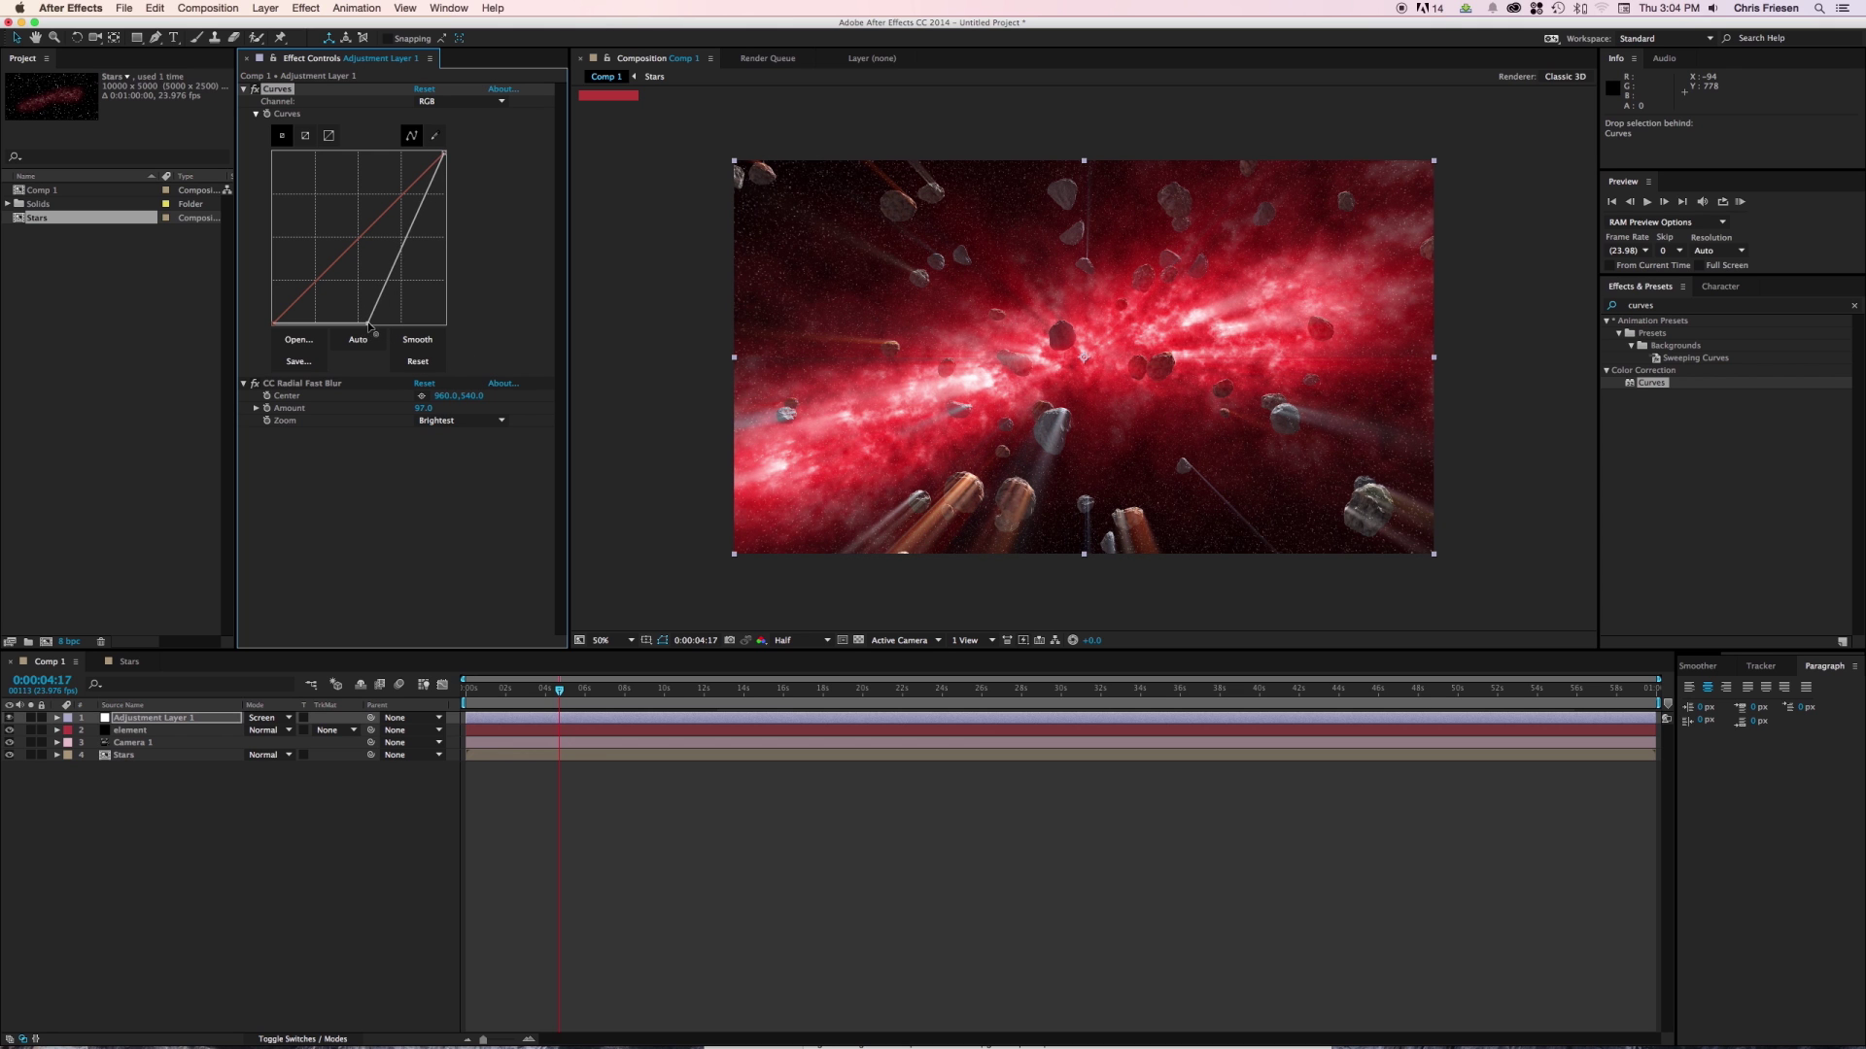
{"action": "left_click", "coordinate": [130, 662]}
{"action": "left_click", "coordinate": [143, 719]}
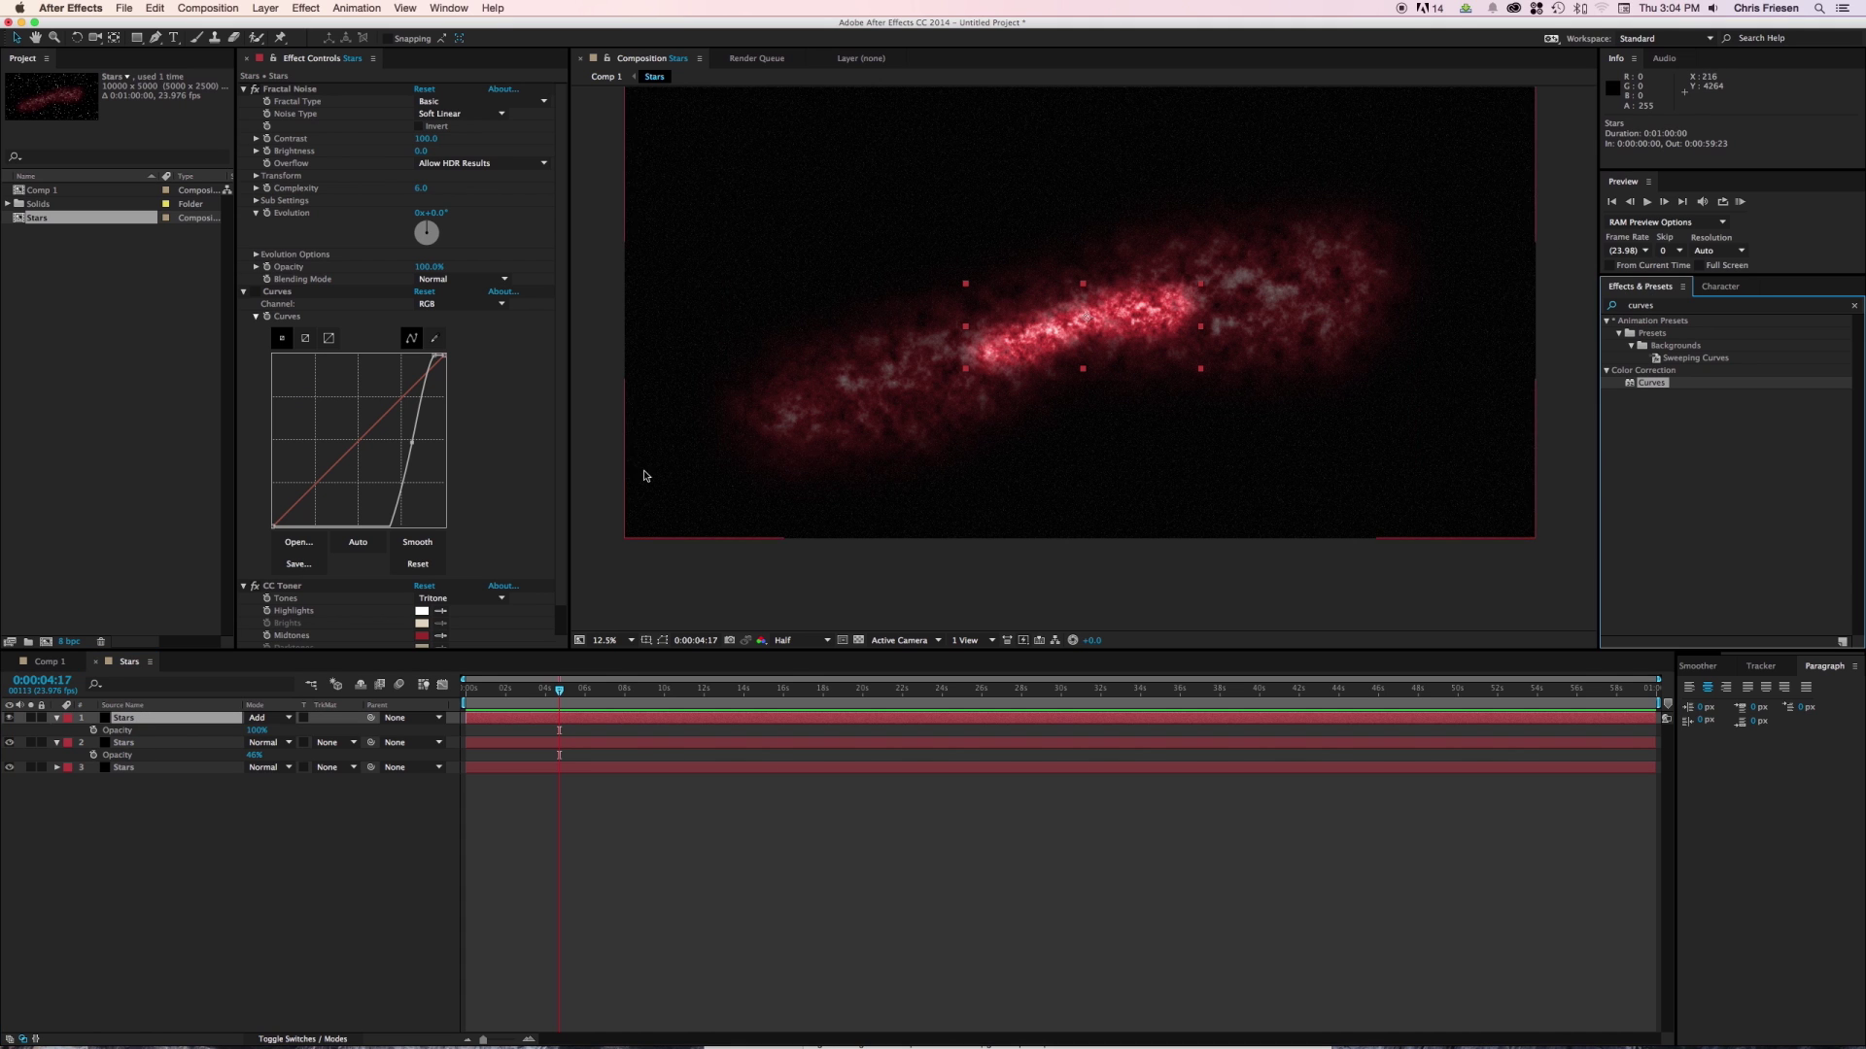
Give the top Stars layer a brightening Curves 2 and a 999-pixel mask feather.
{"action": "double_click", "coordinate": [1649, 386]}
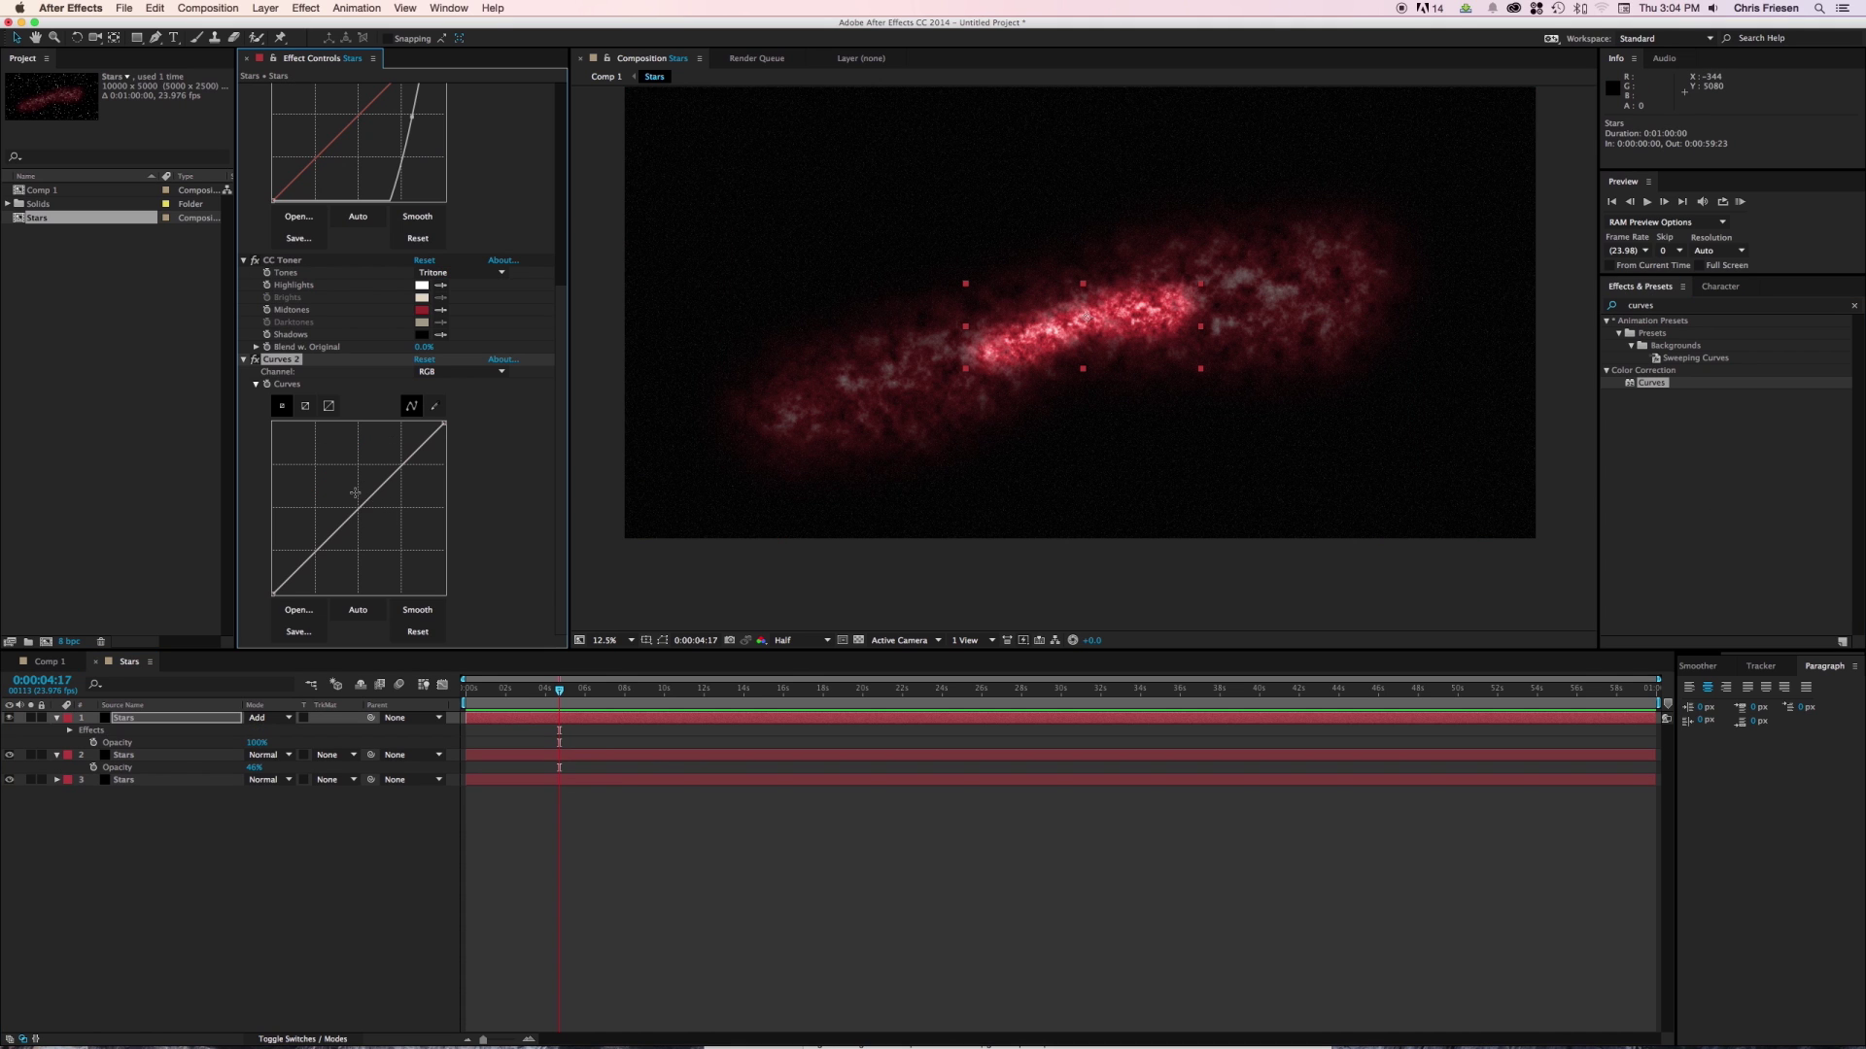
{"action": "left_click_drag", "start_coordinate": [359, 507], "coordinate": [345, 477]}
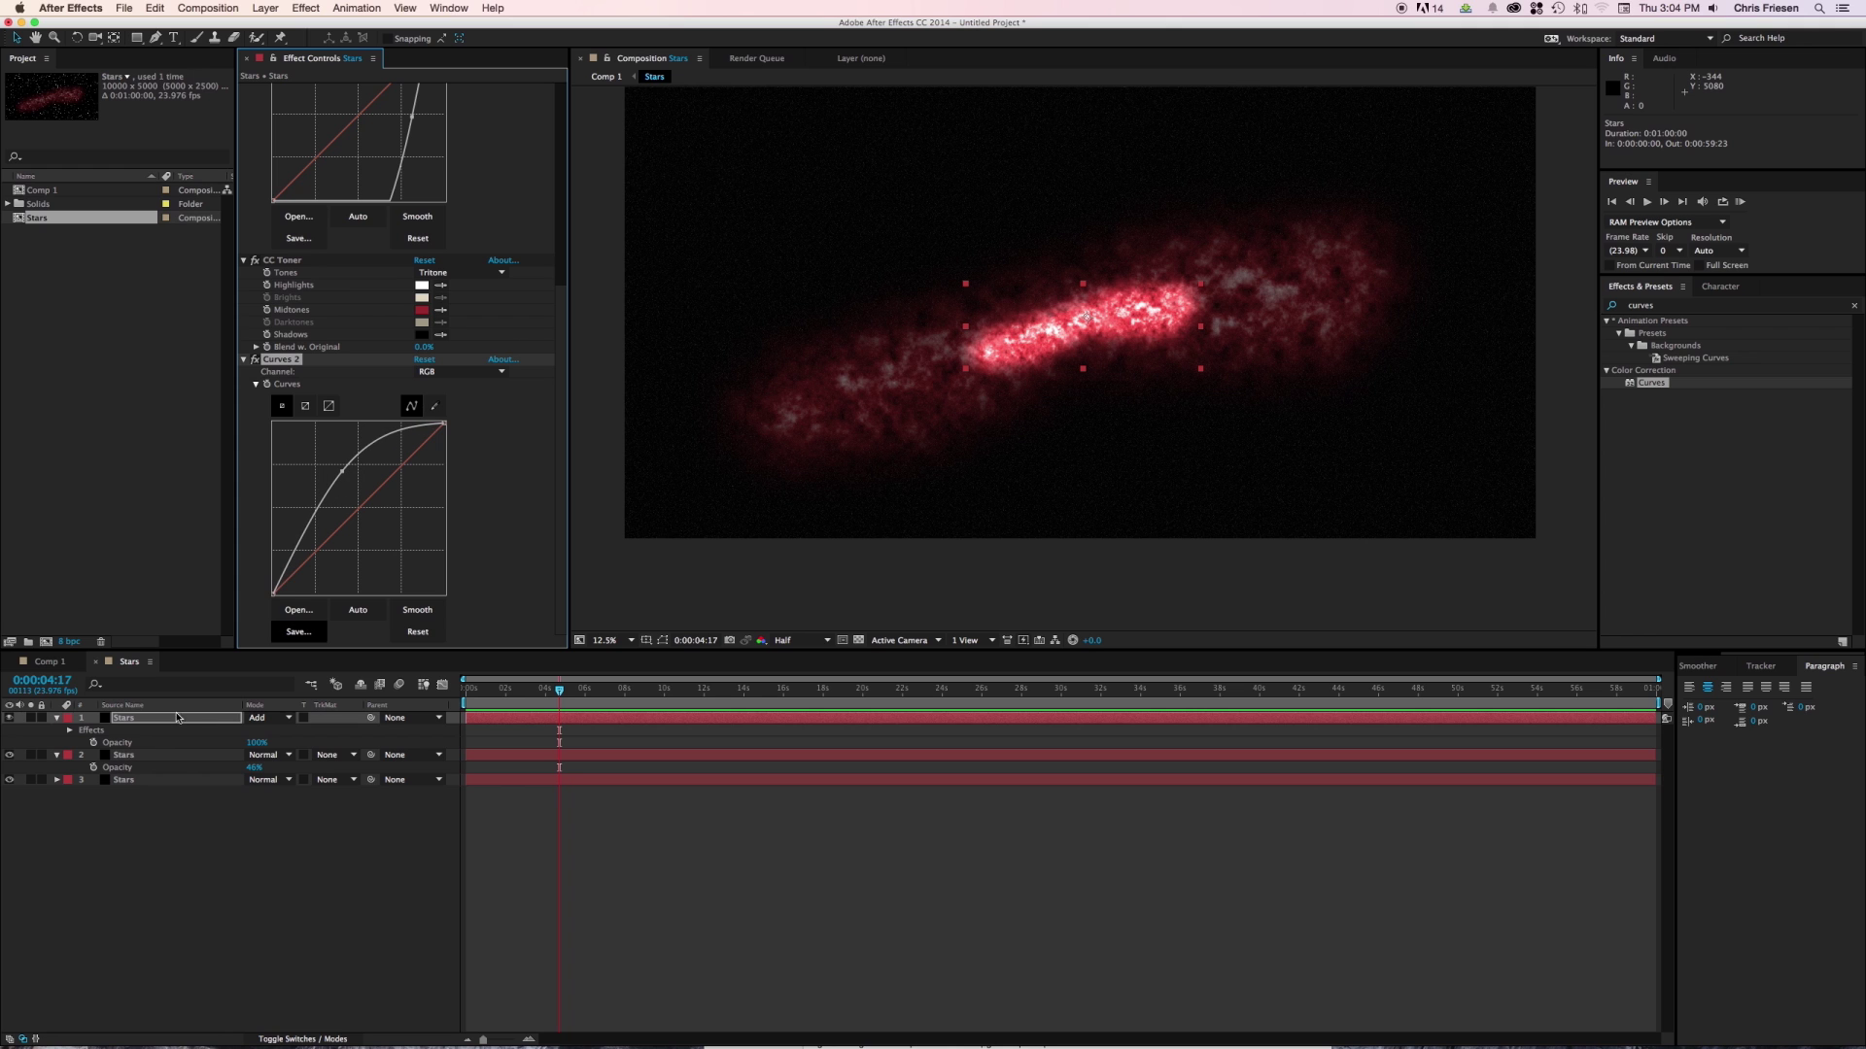
{"action": "left_click", "coordinate": [177, 720]}
{"action": "key", "text": "f"}
{"action": "left_click", "coordinate": [268, 743]}
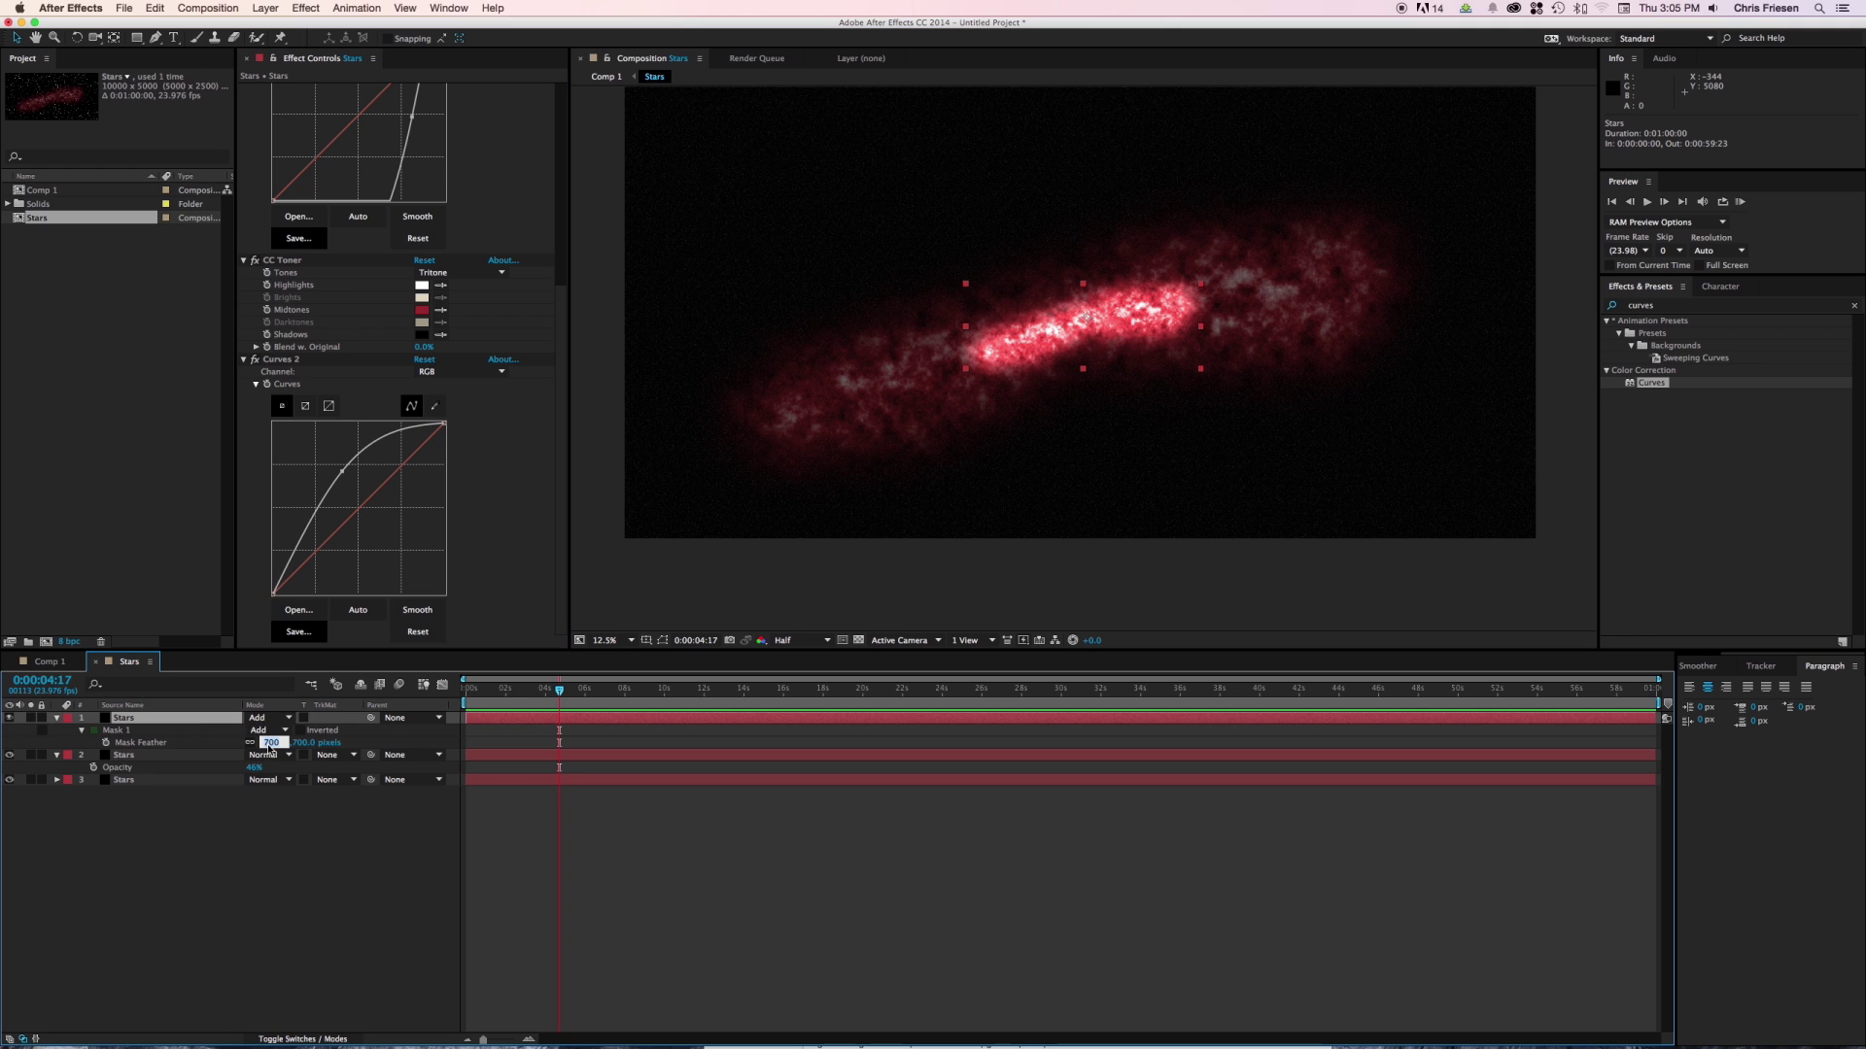
{"action": "type", "text": "999"}
{"action": "key", "text": "Return"}
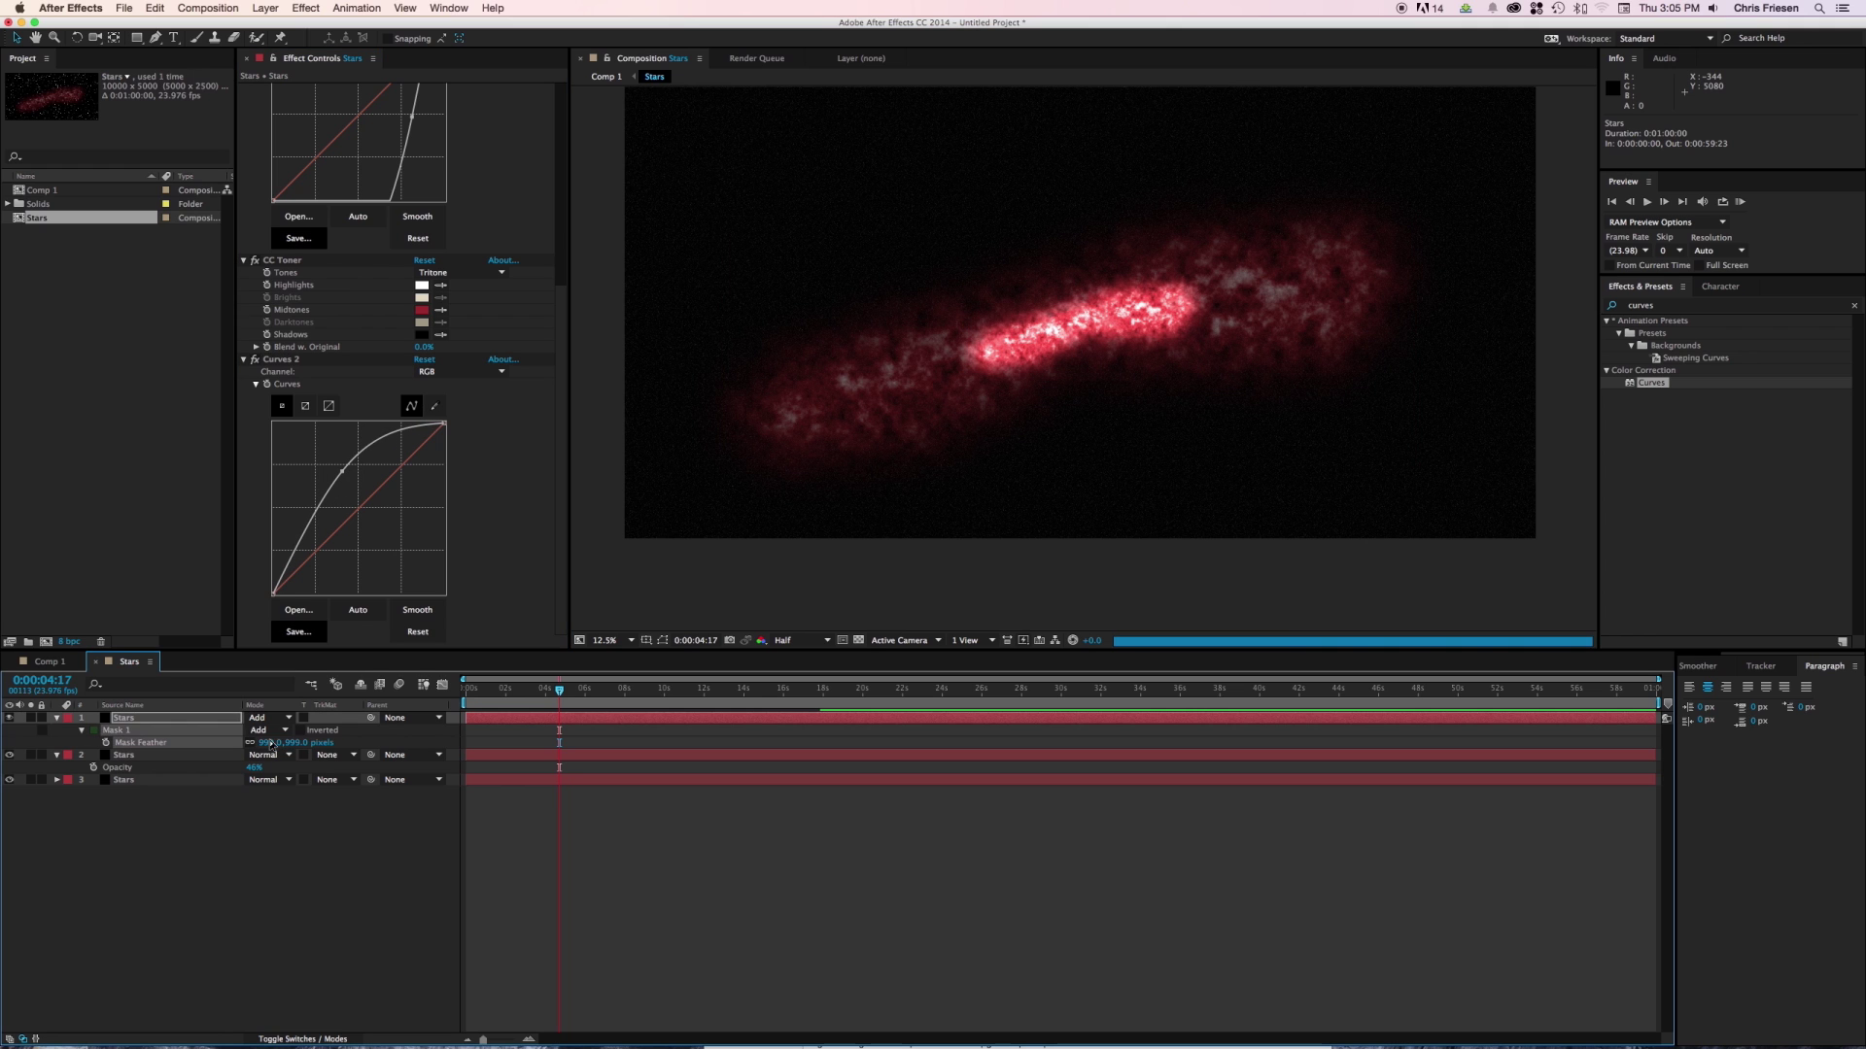
{"action": "left_click", "coordinate": [55, 665]}
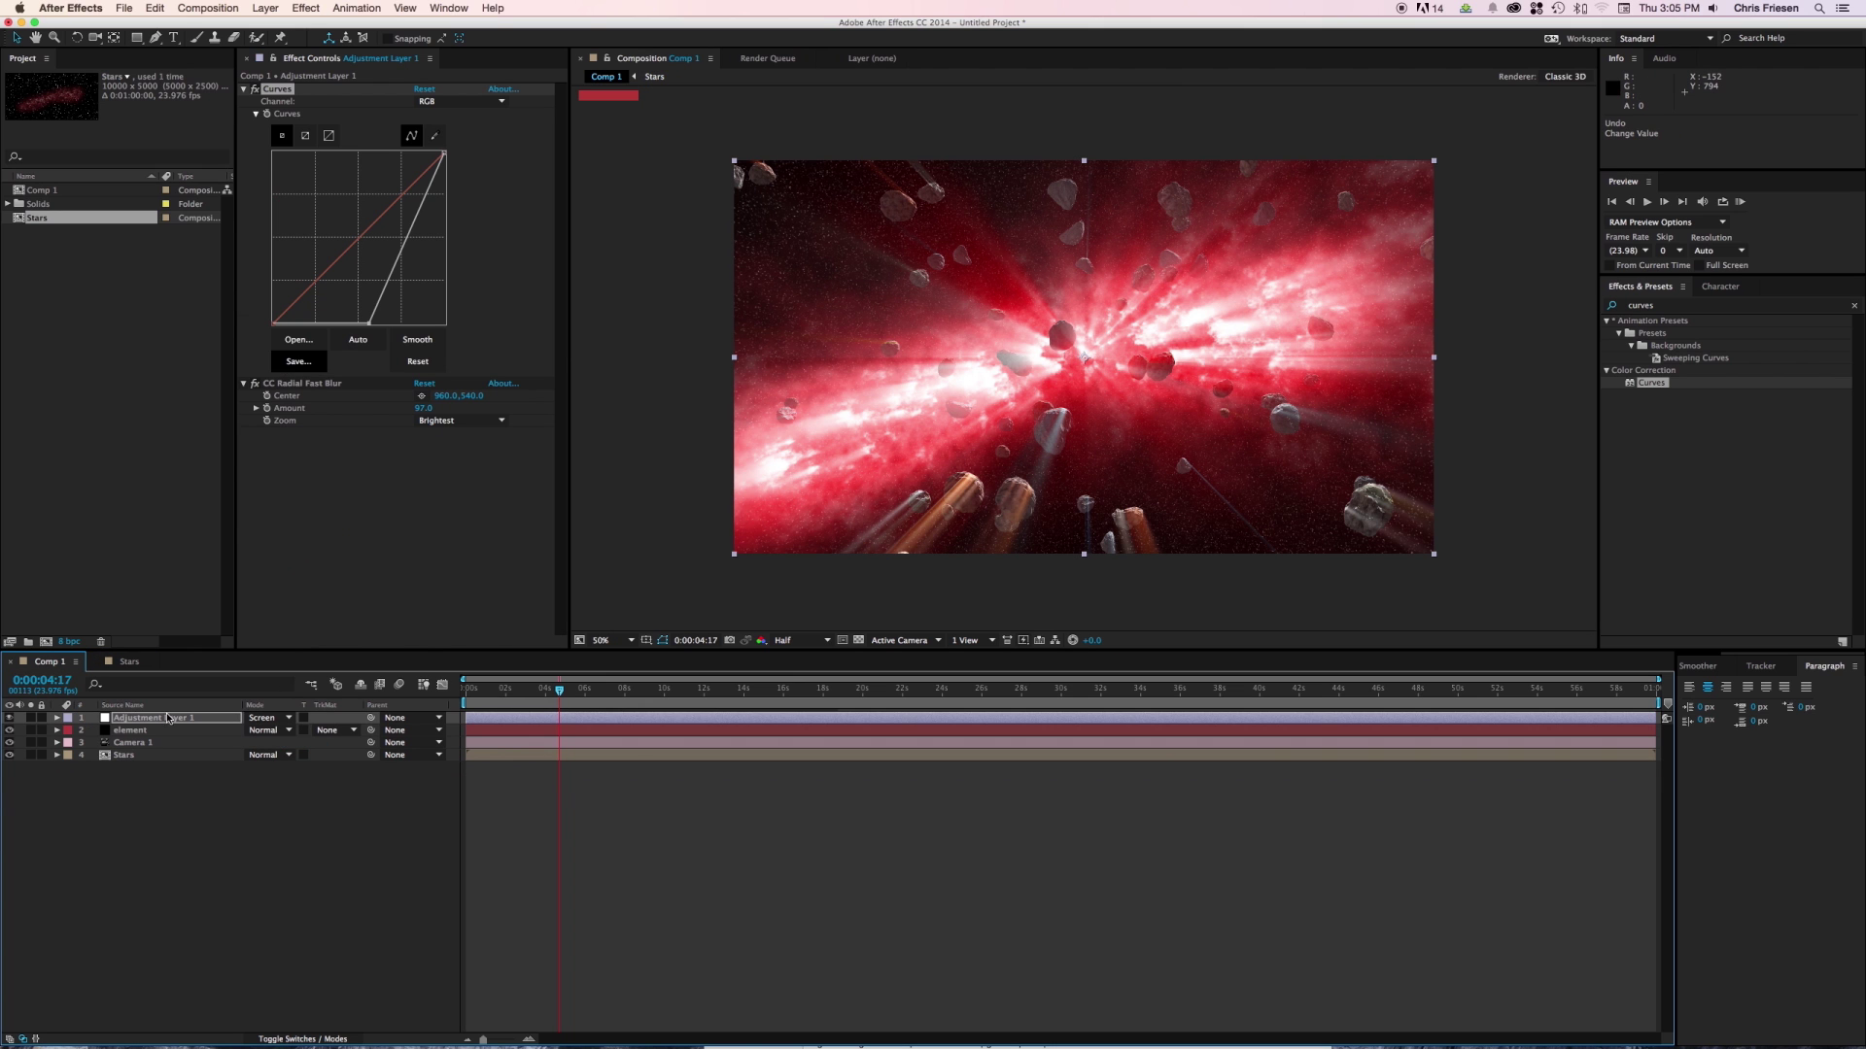
Add Curves to the element layer and lower its top point to darken the asteroids.
{"action": "key", "text": "super+Down"}
{"action": "left_click_drag", "start_coordinate": [1655, 381], "coordinate": [451, 416]}
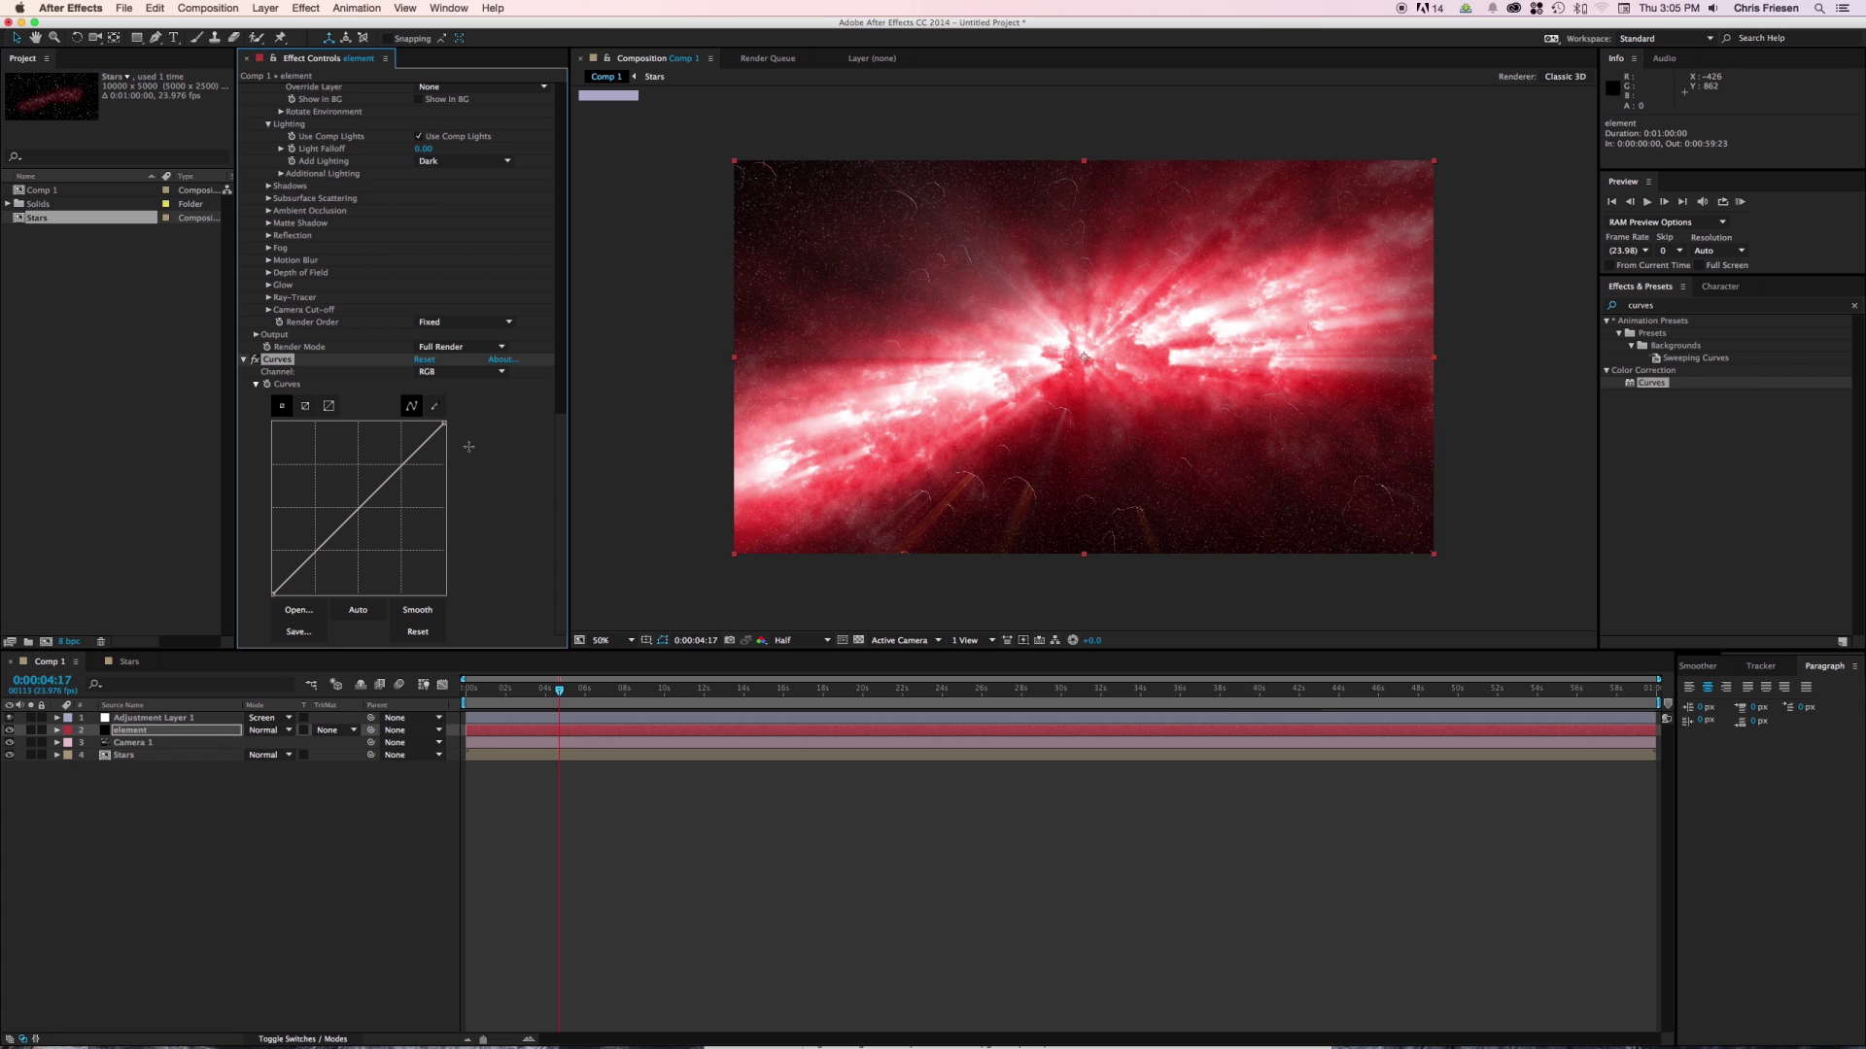
{"action": "key", "text": "super+z"}
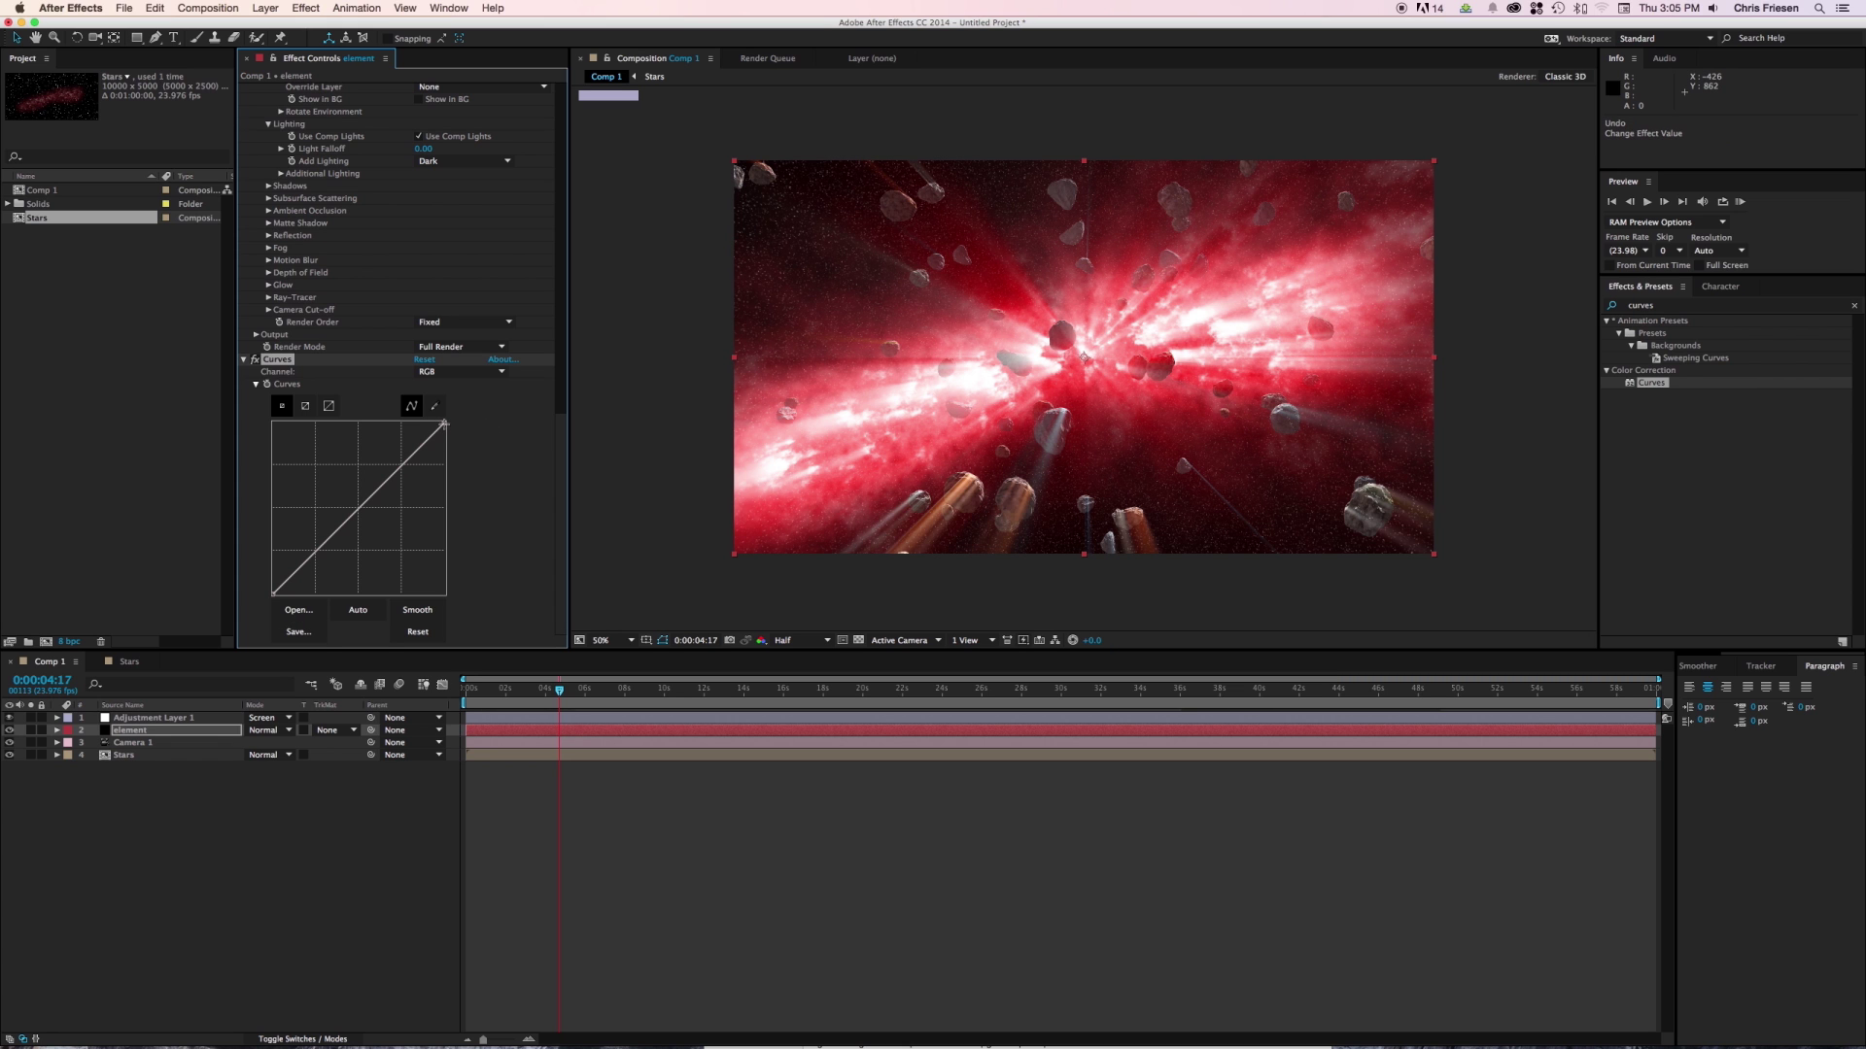
{"action": "left_click_drag", "start_coordinate": [444, 423], "coordinate": [505, 489]}
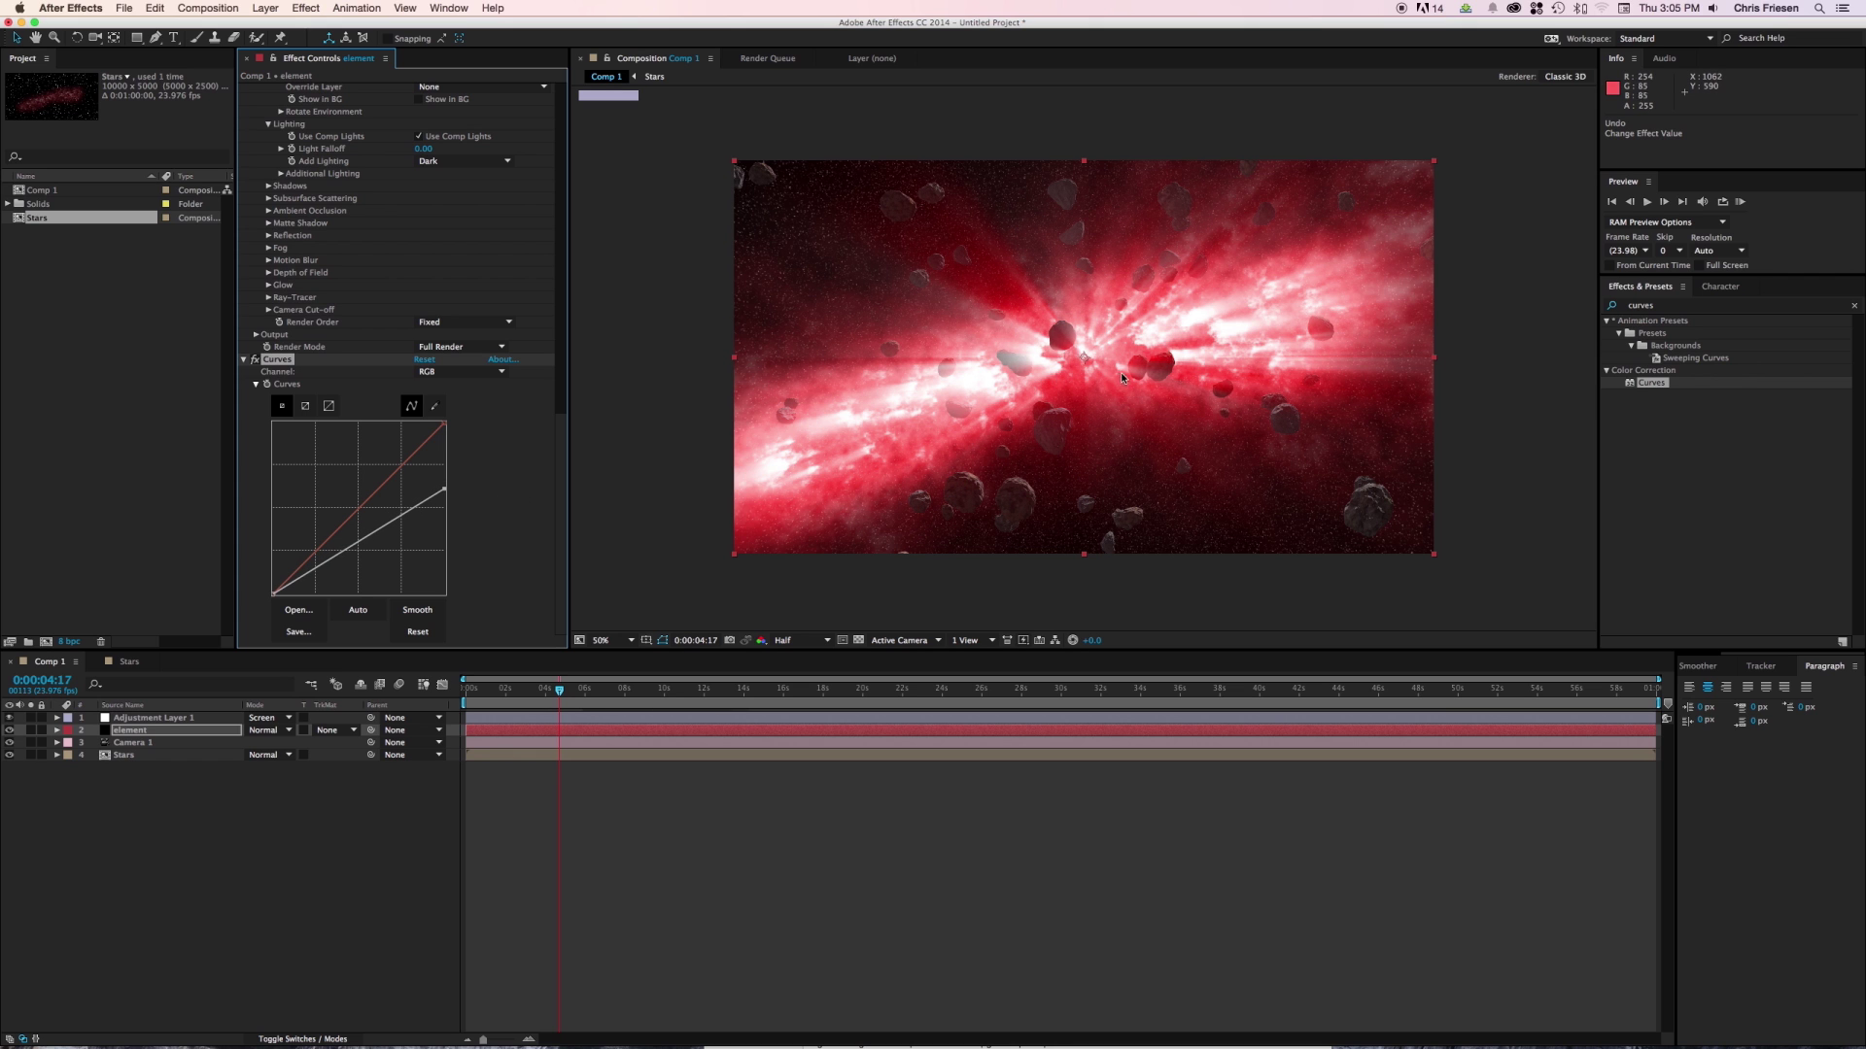
Orbit Camera 1 to a new view across the asteroid field.
{"action": "key", "text": "c"}
{"action": "left_click_drag", "start_coordinate": [1119, 379], "coordinate": [1117, 364]}
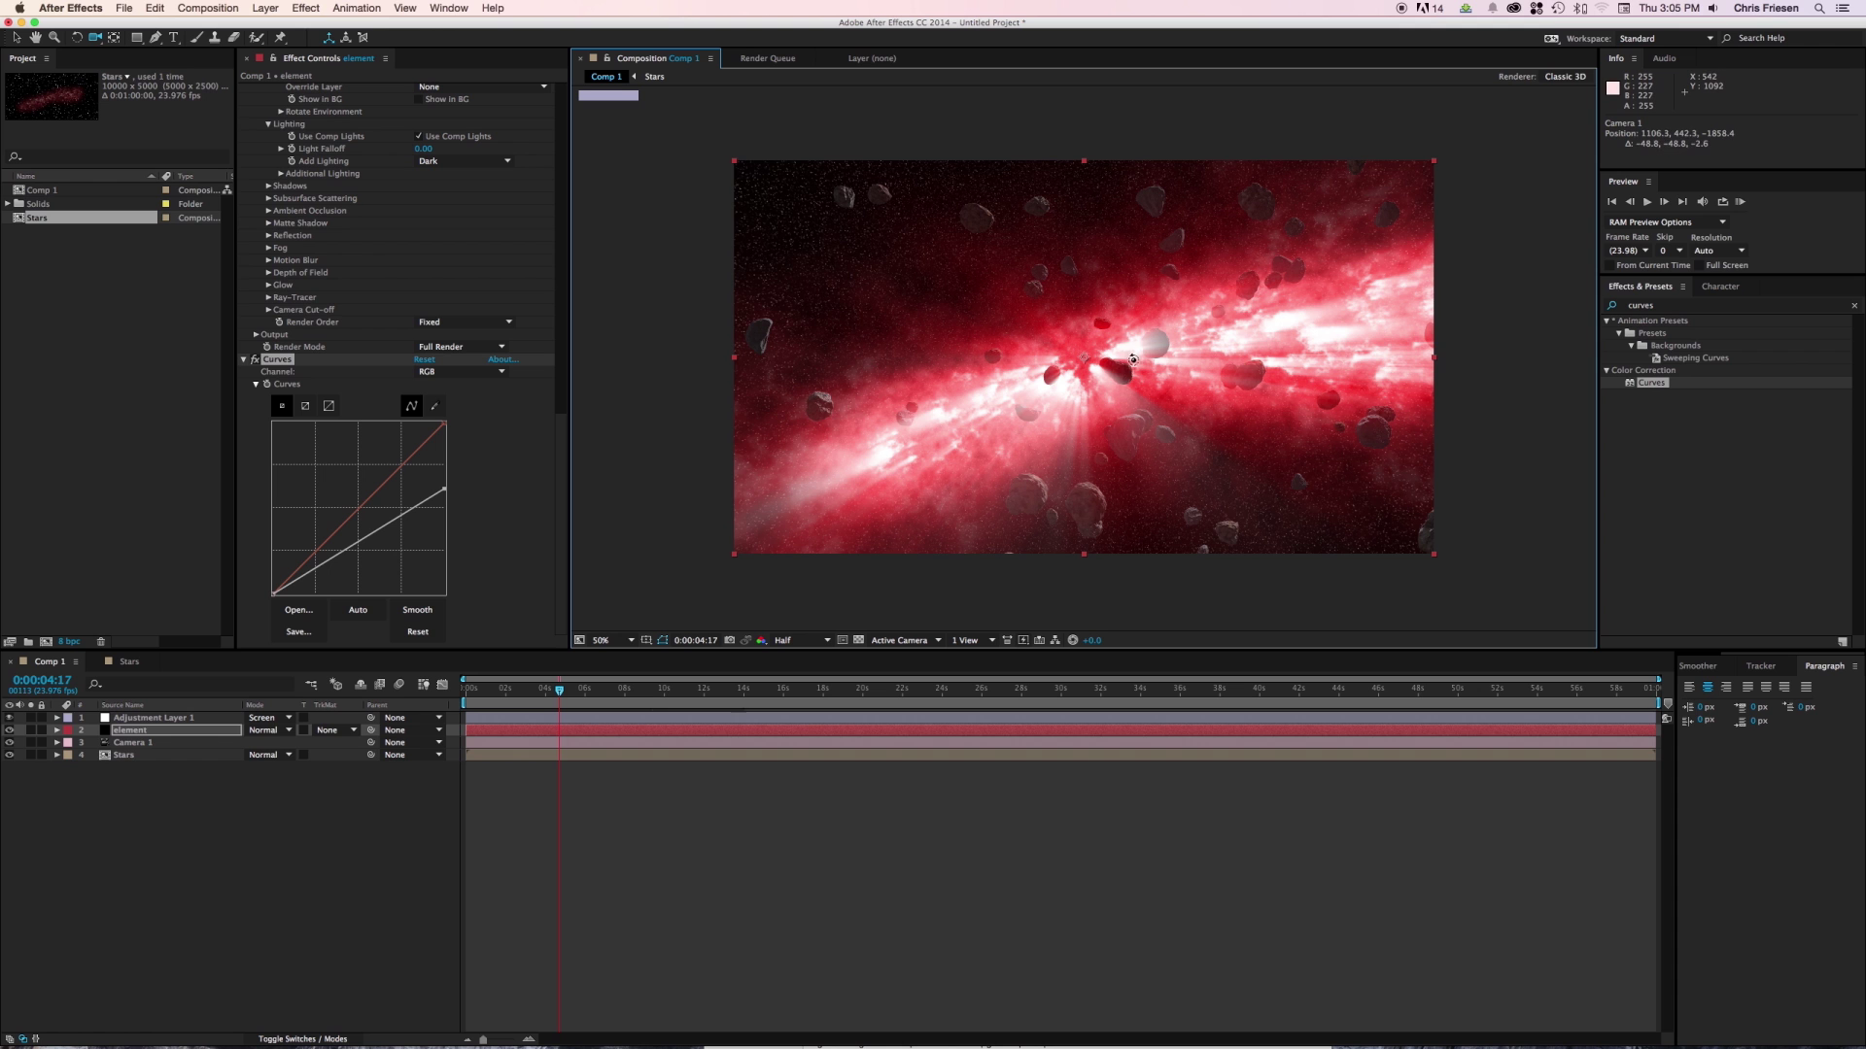
{"action": "left_click", "coordinate": [1135, 361]}
{"action": "left_click_drag", "start_coordinate": [1135, 361], "coordinate": [1164, 367]}
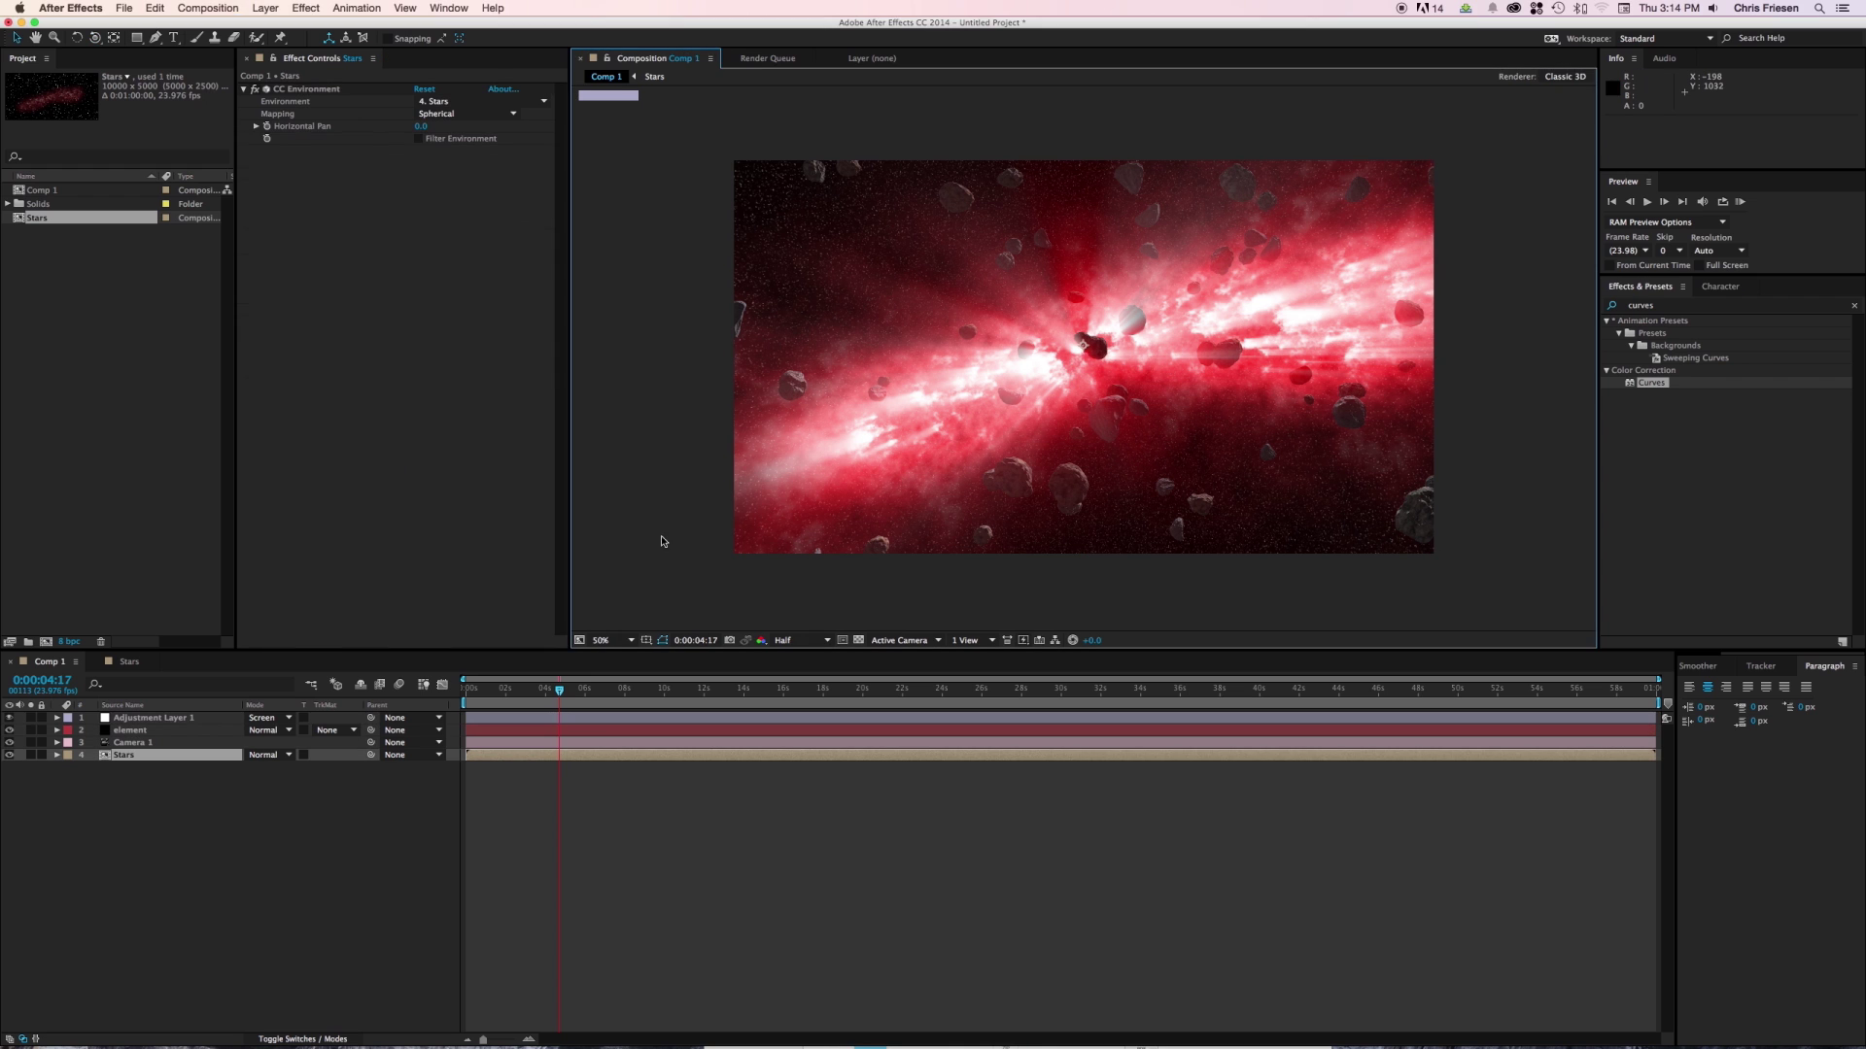
Create a Null Object layer, Null 1, and make it 3D.
{"action": "left_click", "coordinate": [265, 8]}
{"action": "mouse_move", "coordinate": [280, 27]}
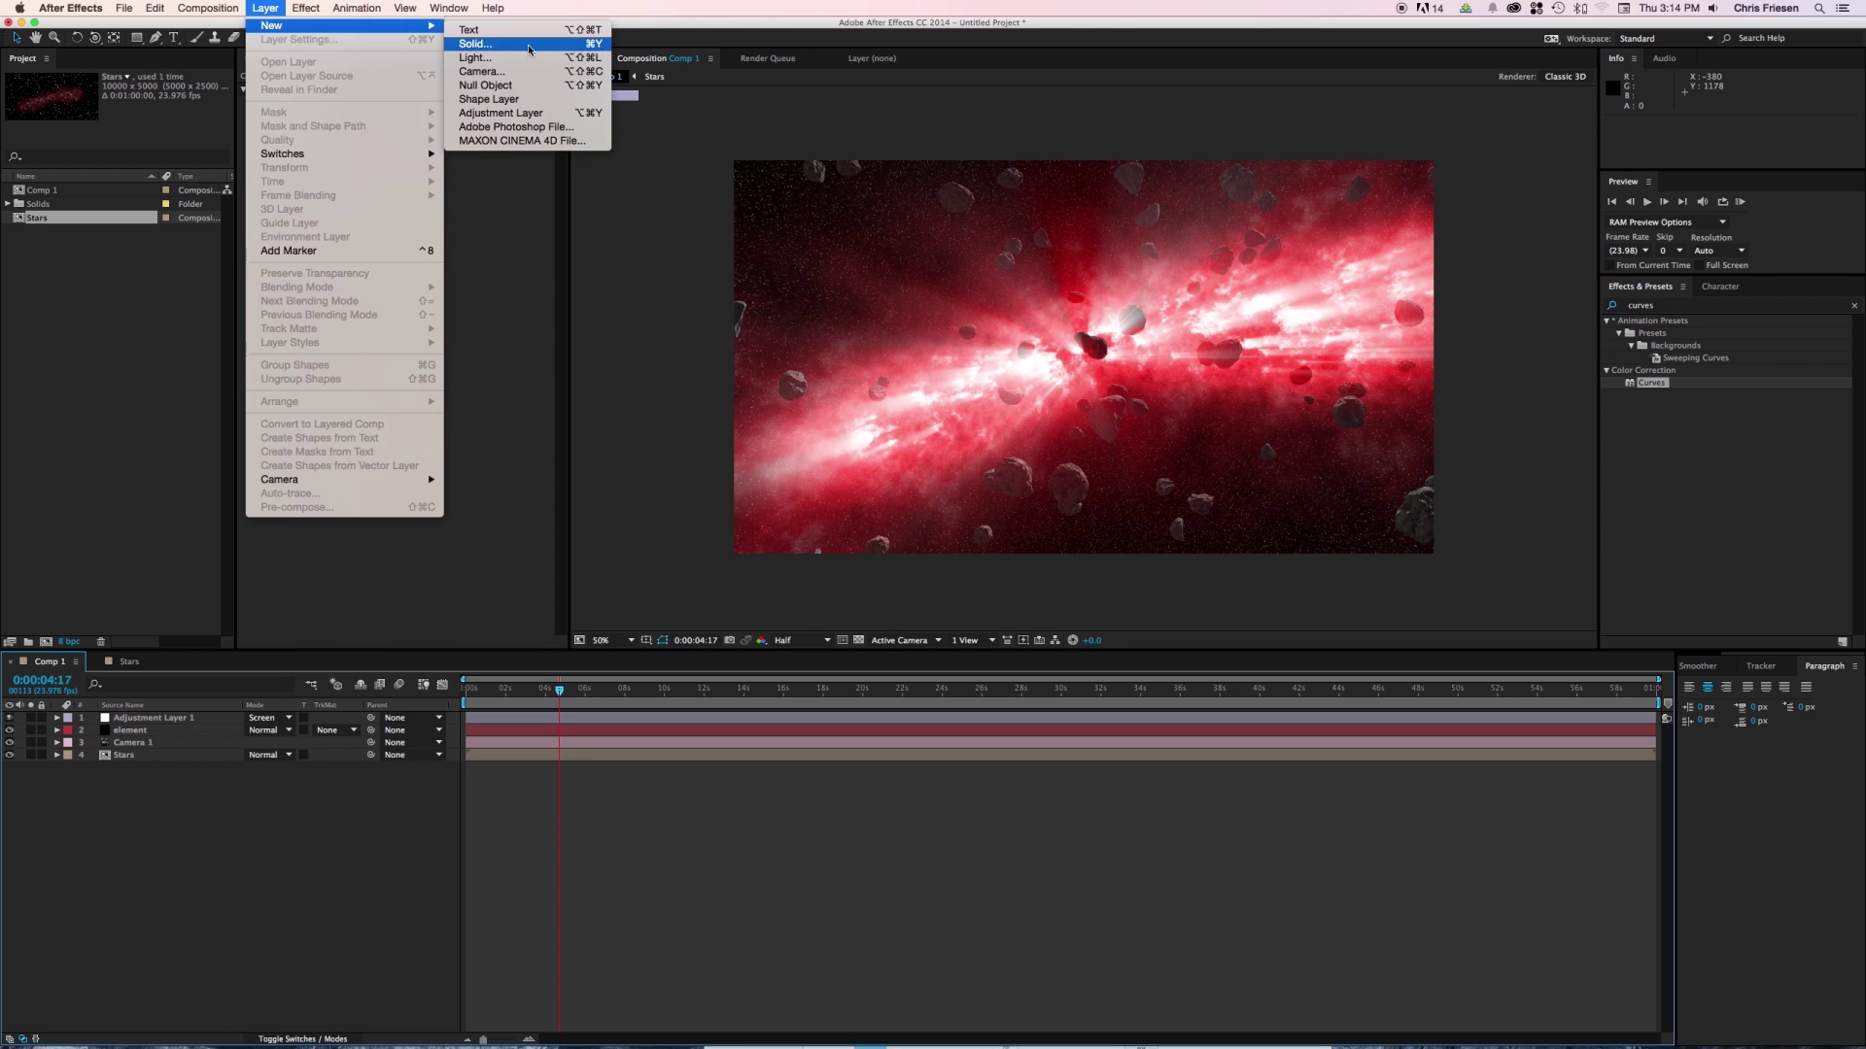
{"action": "left_click", "coordinate": [520, 85]}
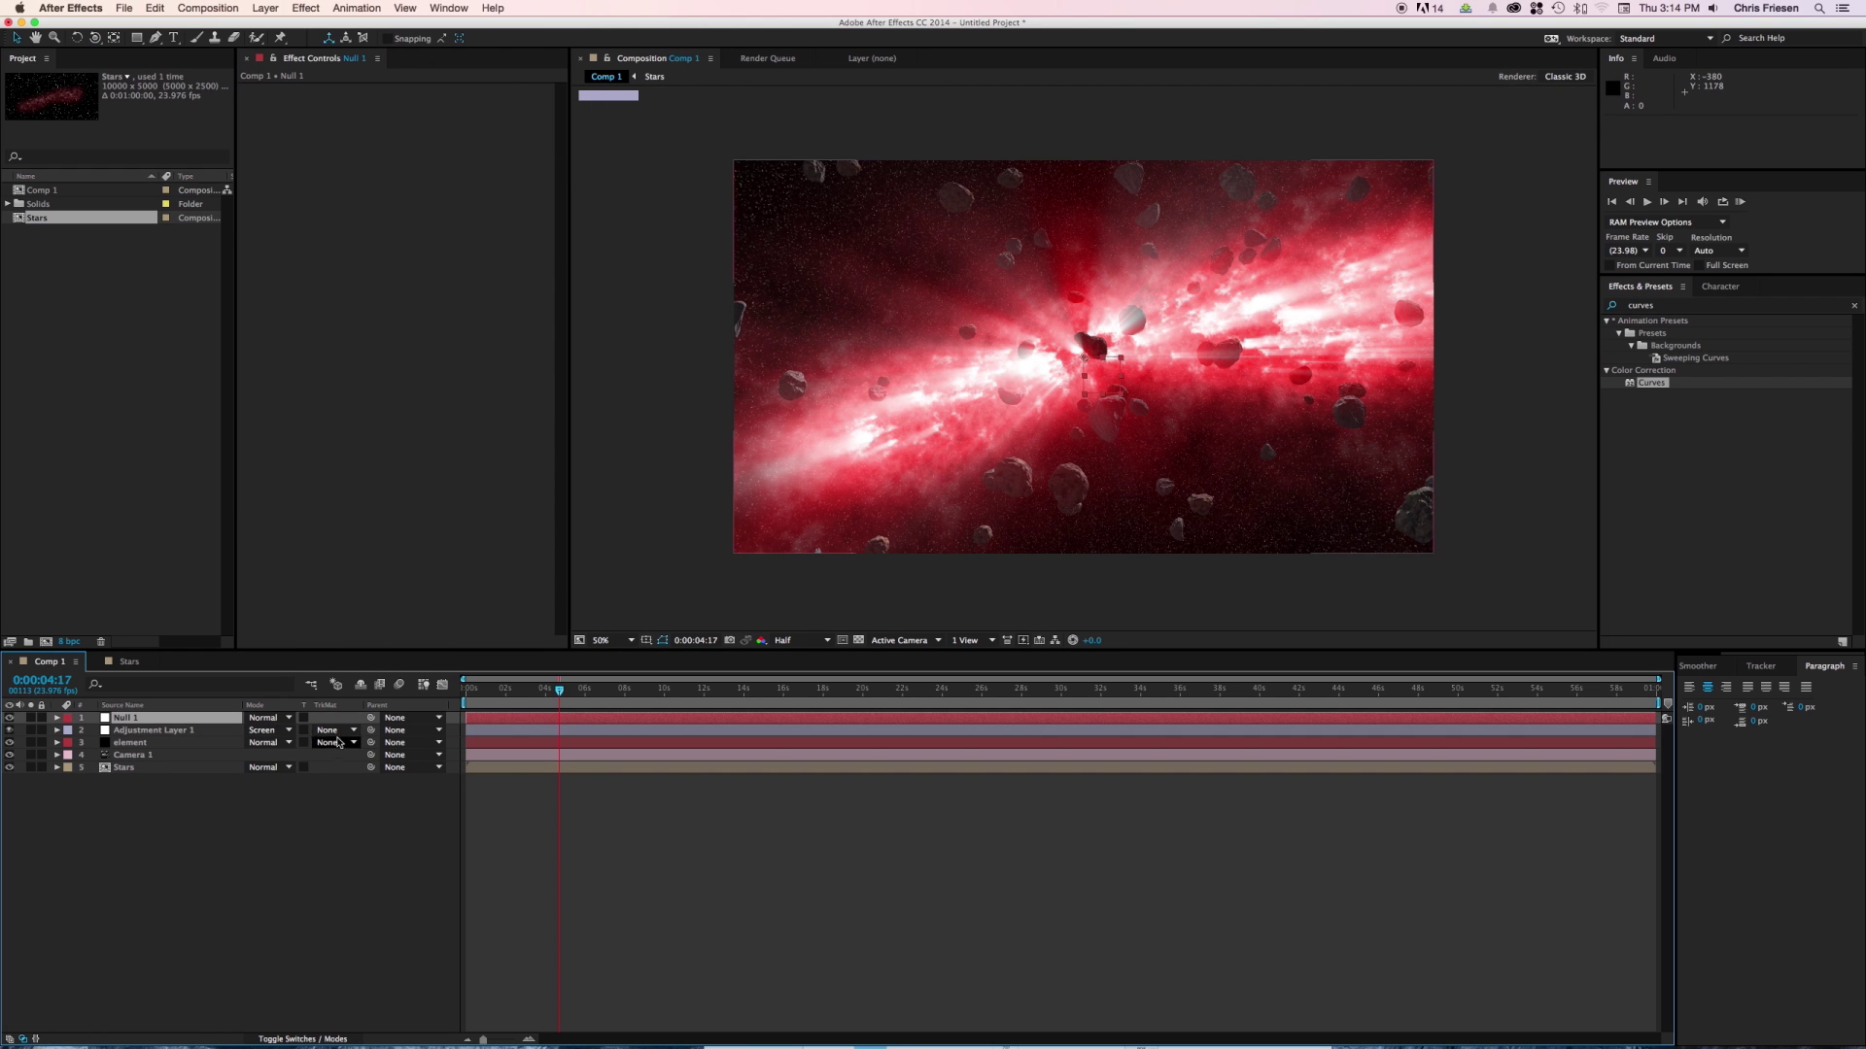
{"action": "key", "text": "F4"}
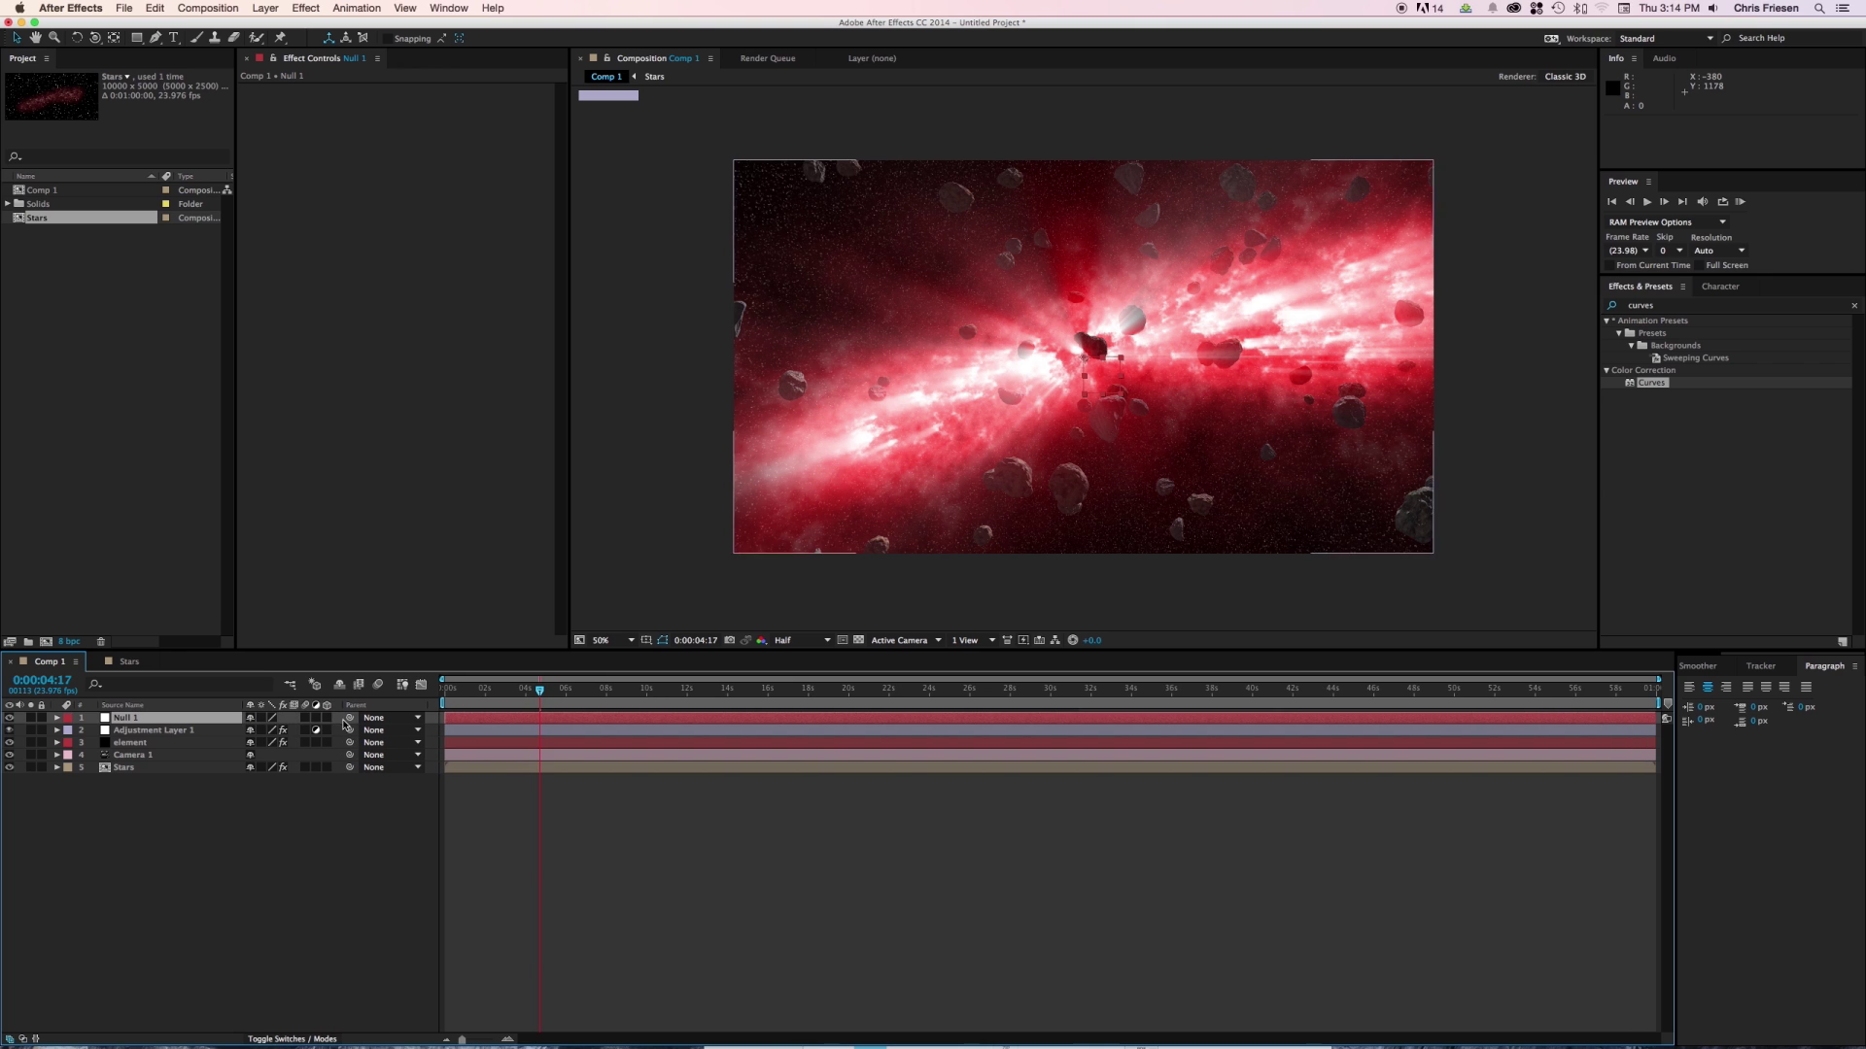
{"action": "left_click", "coordinate": [327, 717]}
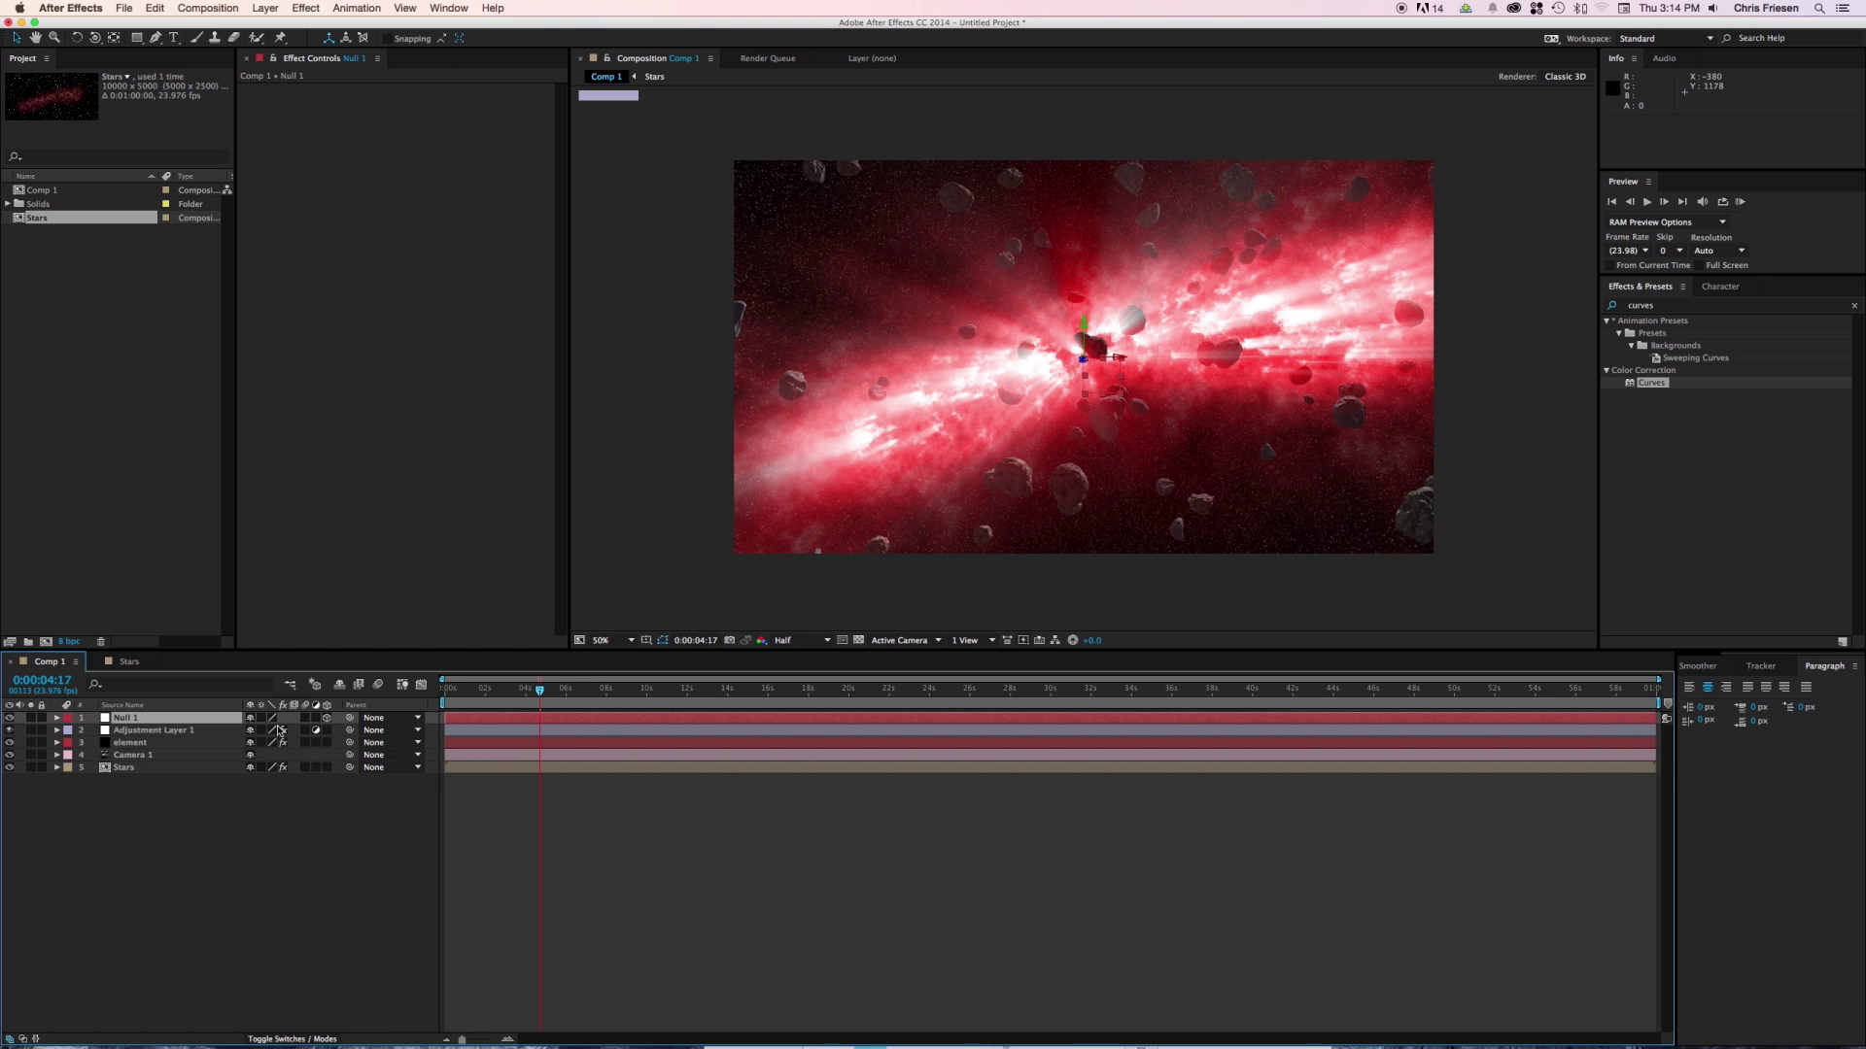
Rename the adjustment layer to 'Light Beams'.
{"action": "left_click", "coordinate": [176, 736]}
{"action": "key", "text": "Return"}
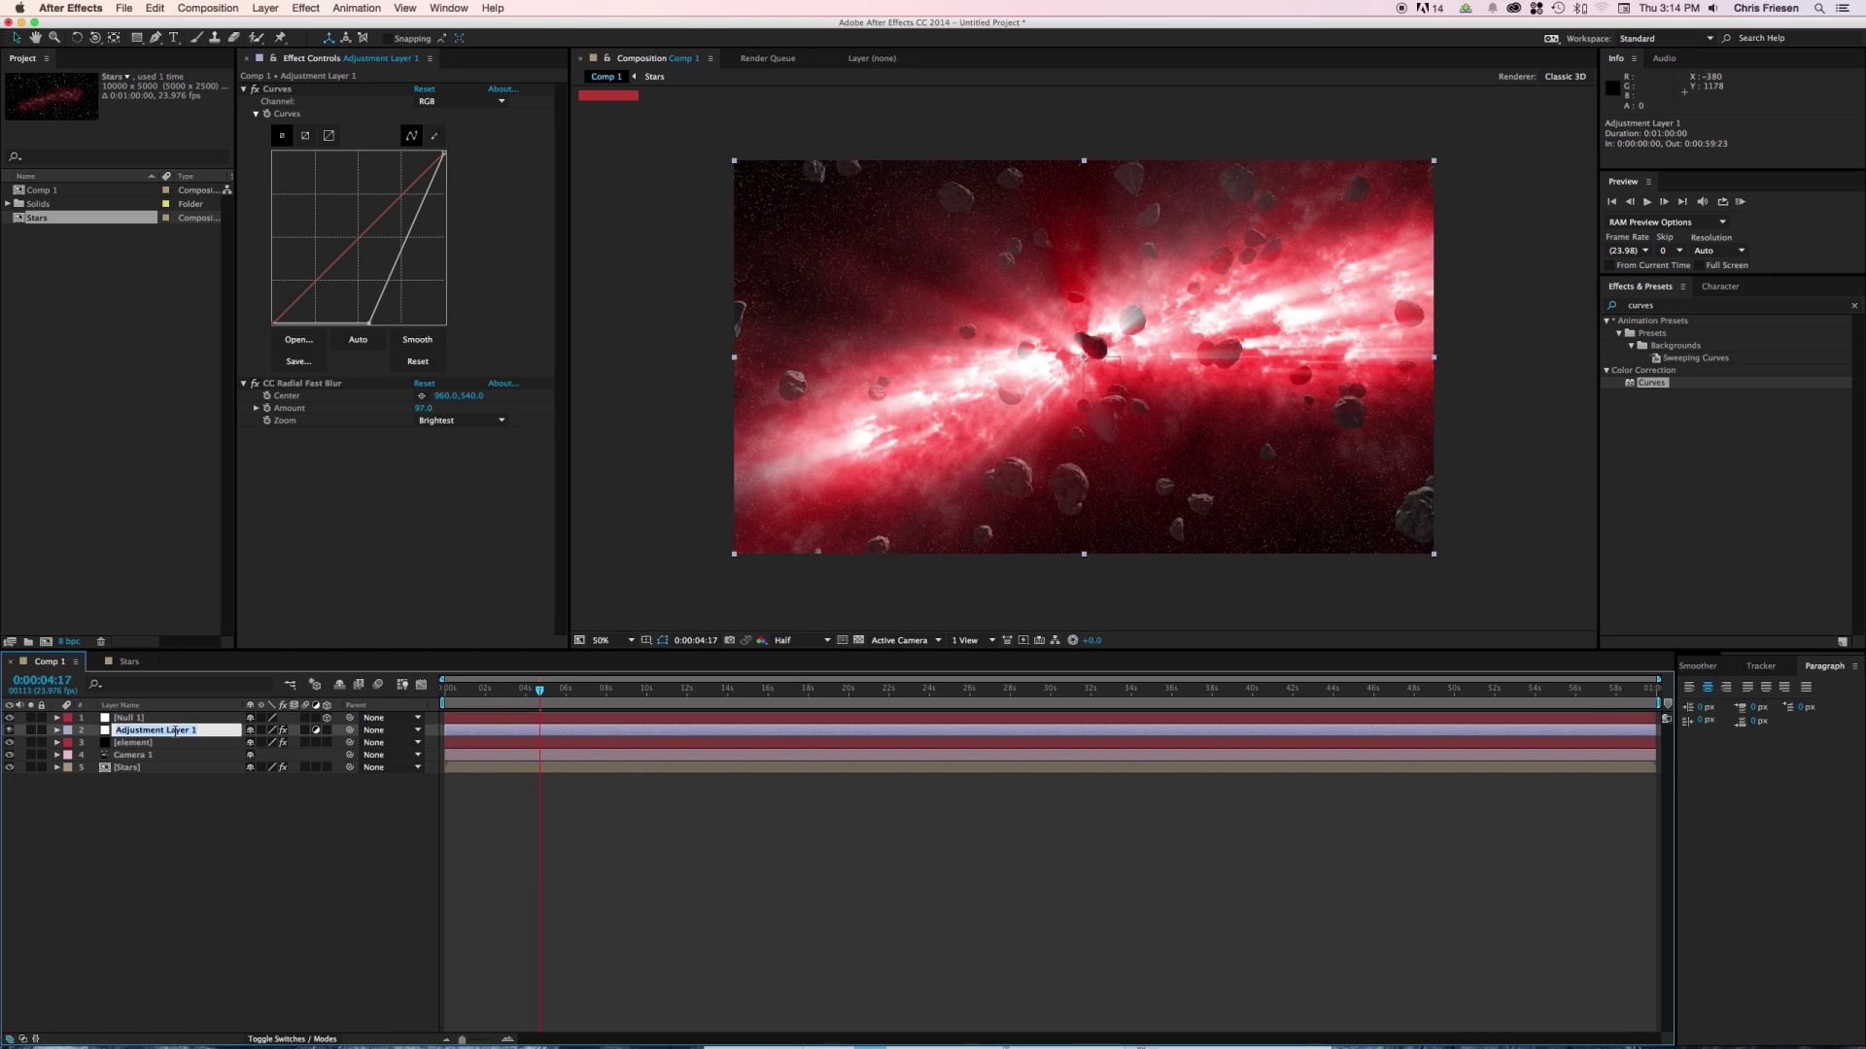
{"action": "type", "text": "Light Beams"}
{"action": "key", "text": "Return"}
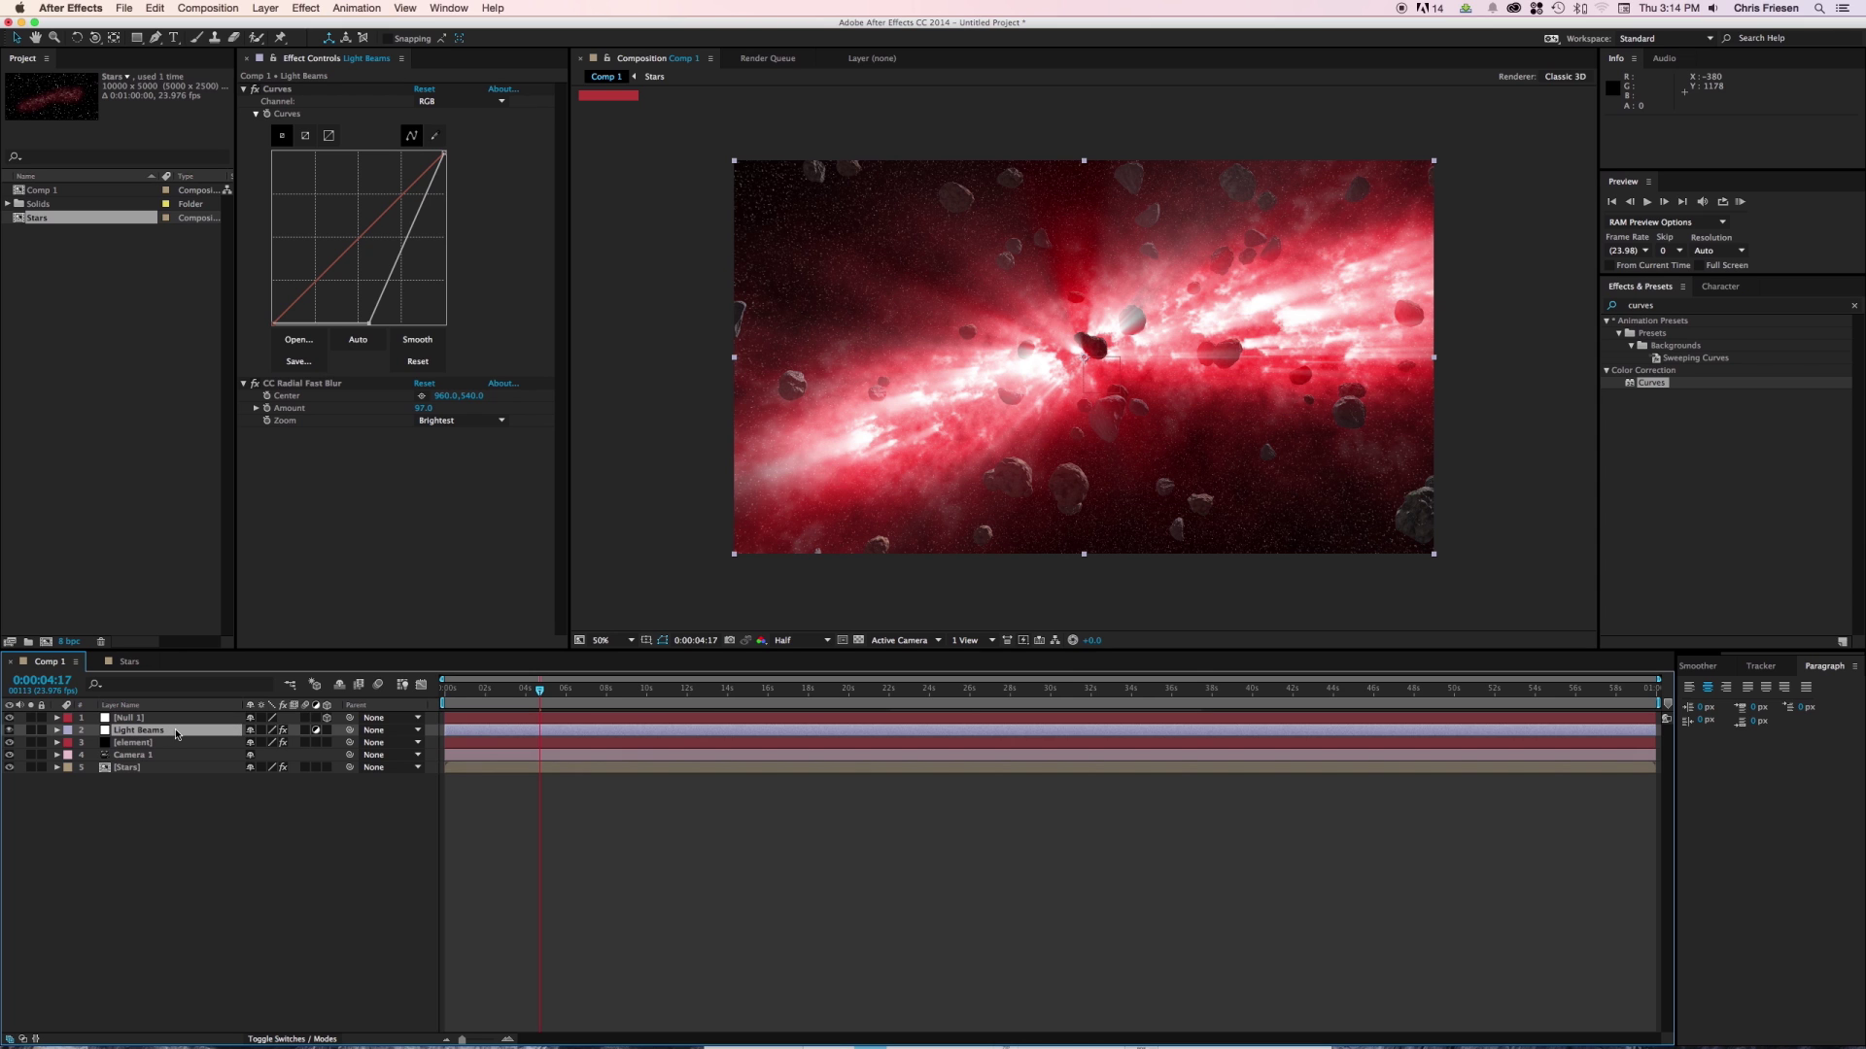
Drive the radial blur Center with a toComp([0,0,0]) expression on Null 1, then move the null up-left.
{"action": "left_click", "coordinate": [266, 395], "text": "alt"}
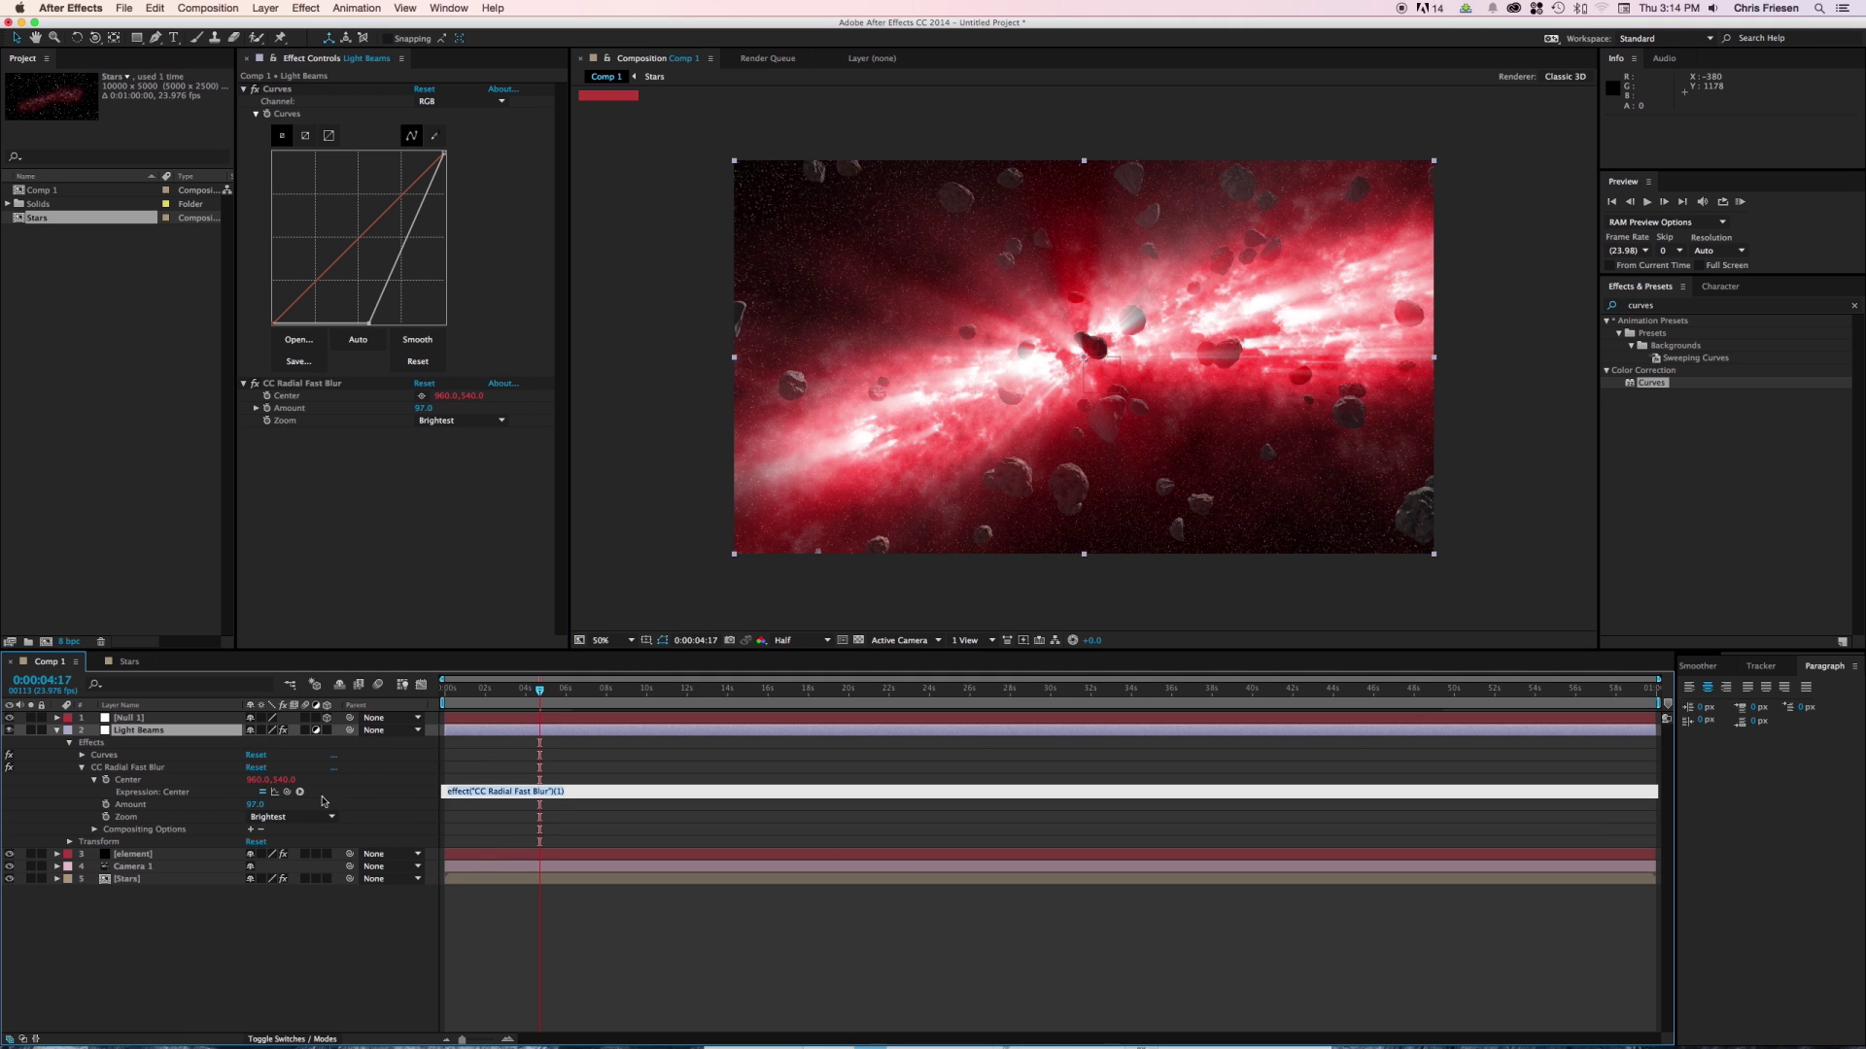
{"action": "left_click_drag", "start_coordinate": [287, 792], "coordinate": [151, 721]}
{"action": "left_click", "coordinate": [1099, 377]}
{"action": "left_click", "coordinate": [1099, 377]}
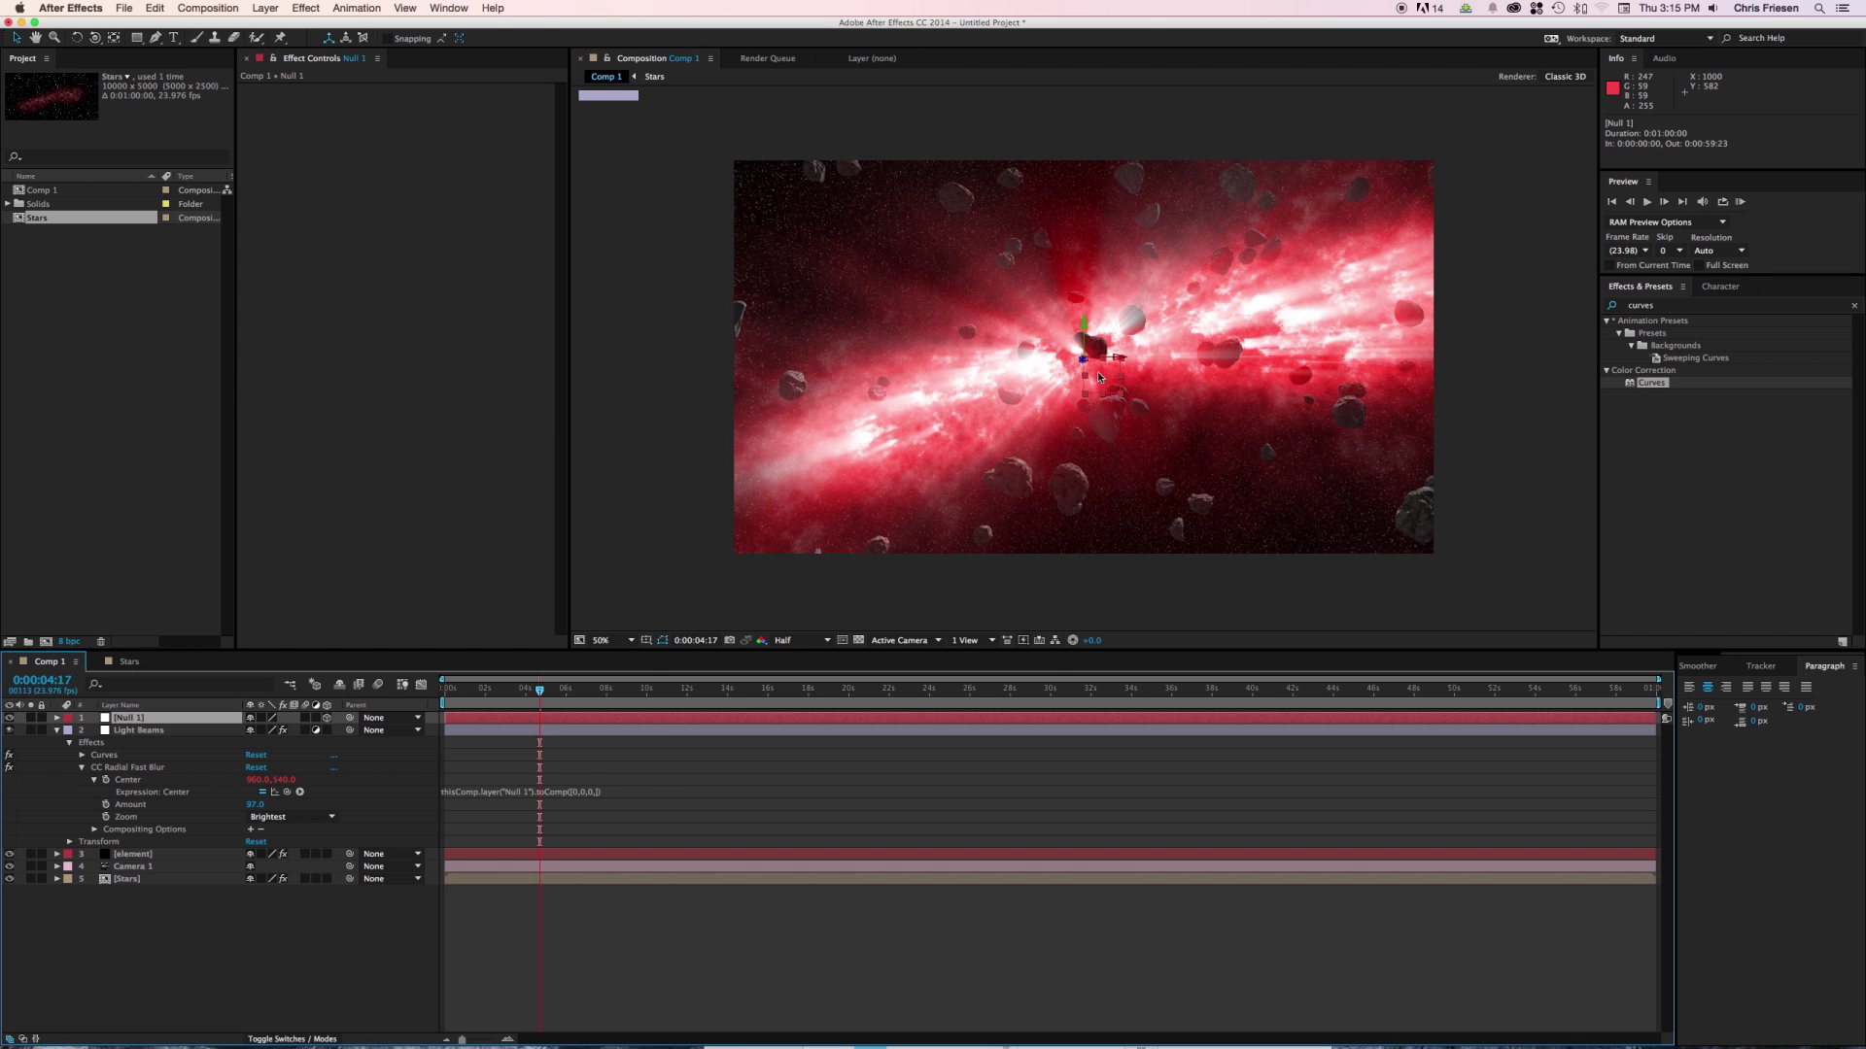
{"action": "left_click_drag", "start_coordinate": [1099, 377], "coordinate": [1114, 306]}
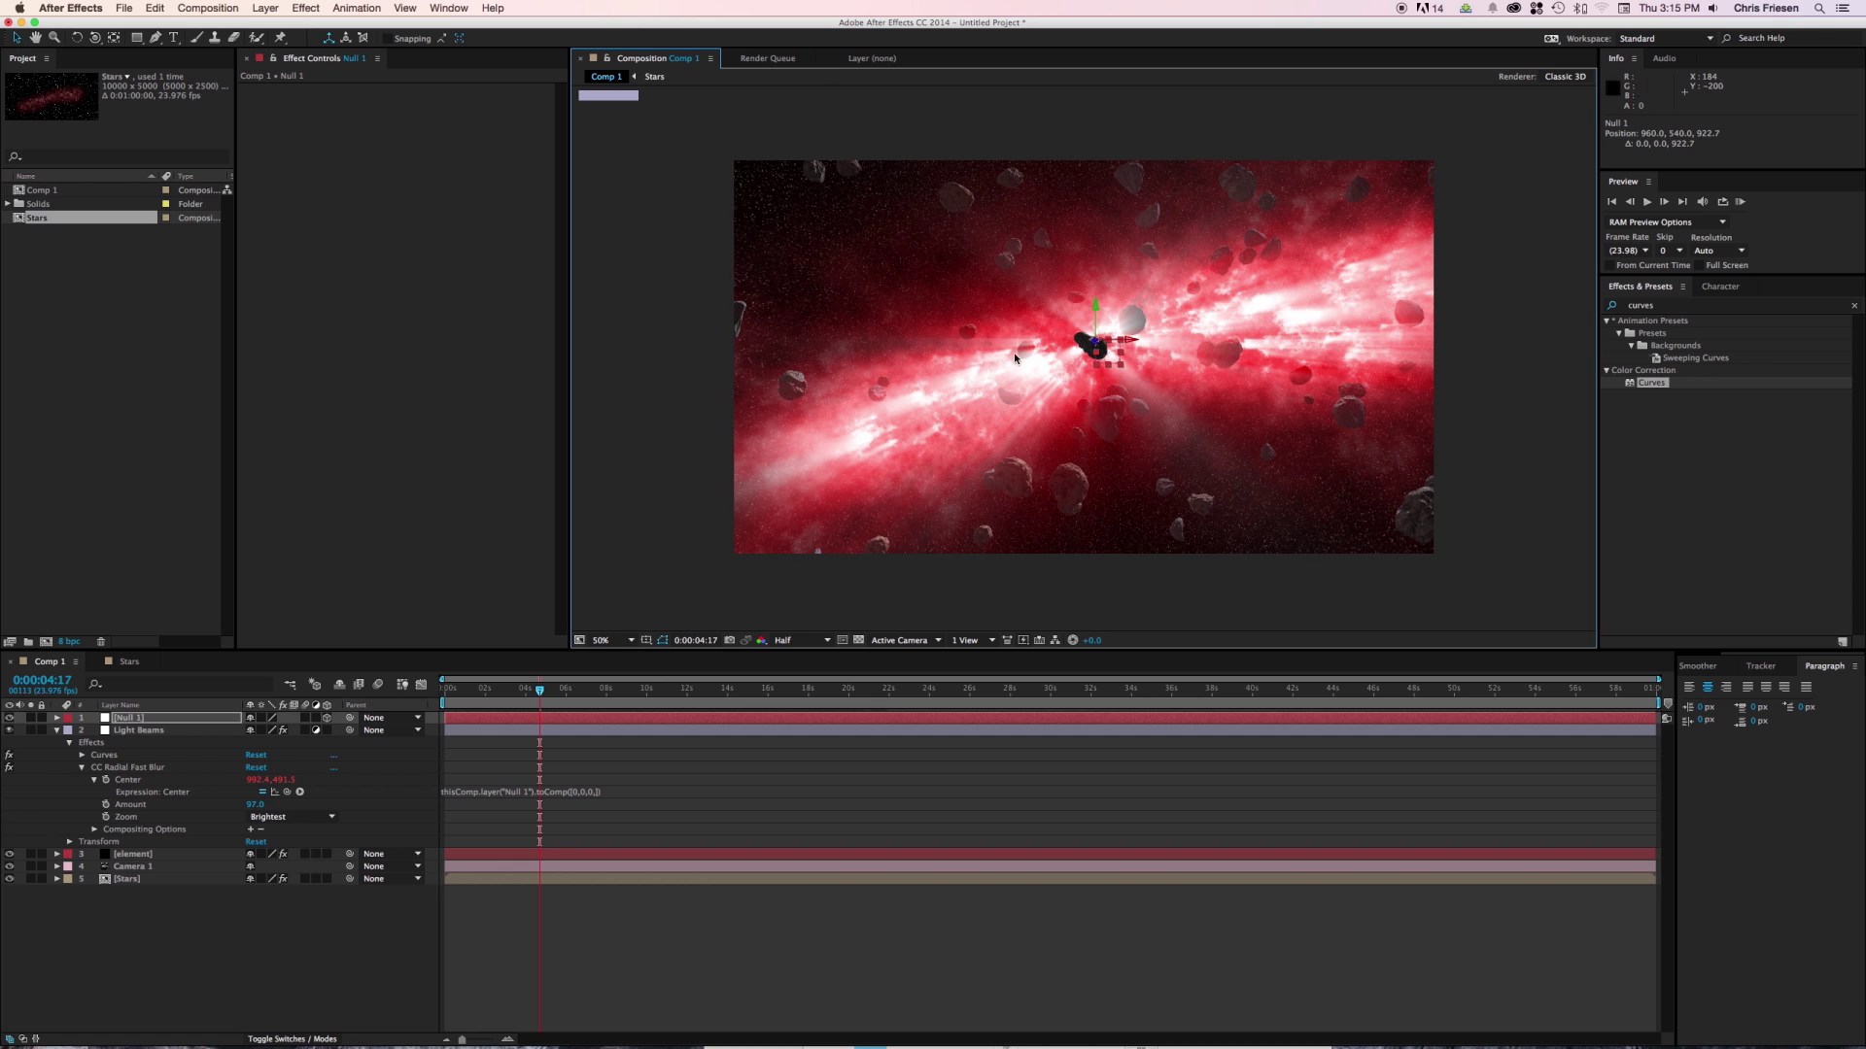
Push Null 1 deep back along Z and scale it to 1648.
{"action": "key", "text": "super+z"}
{"action": "left_click_drag", "start_coordinate": [1084, 362], "coordinate": [1483, 271]}
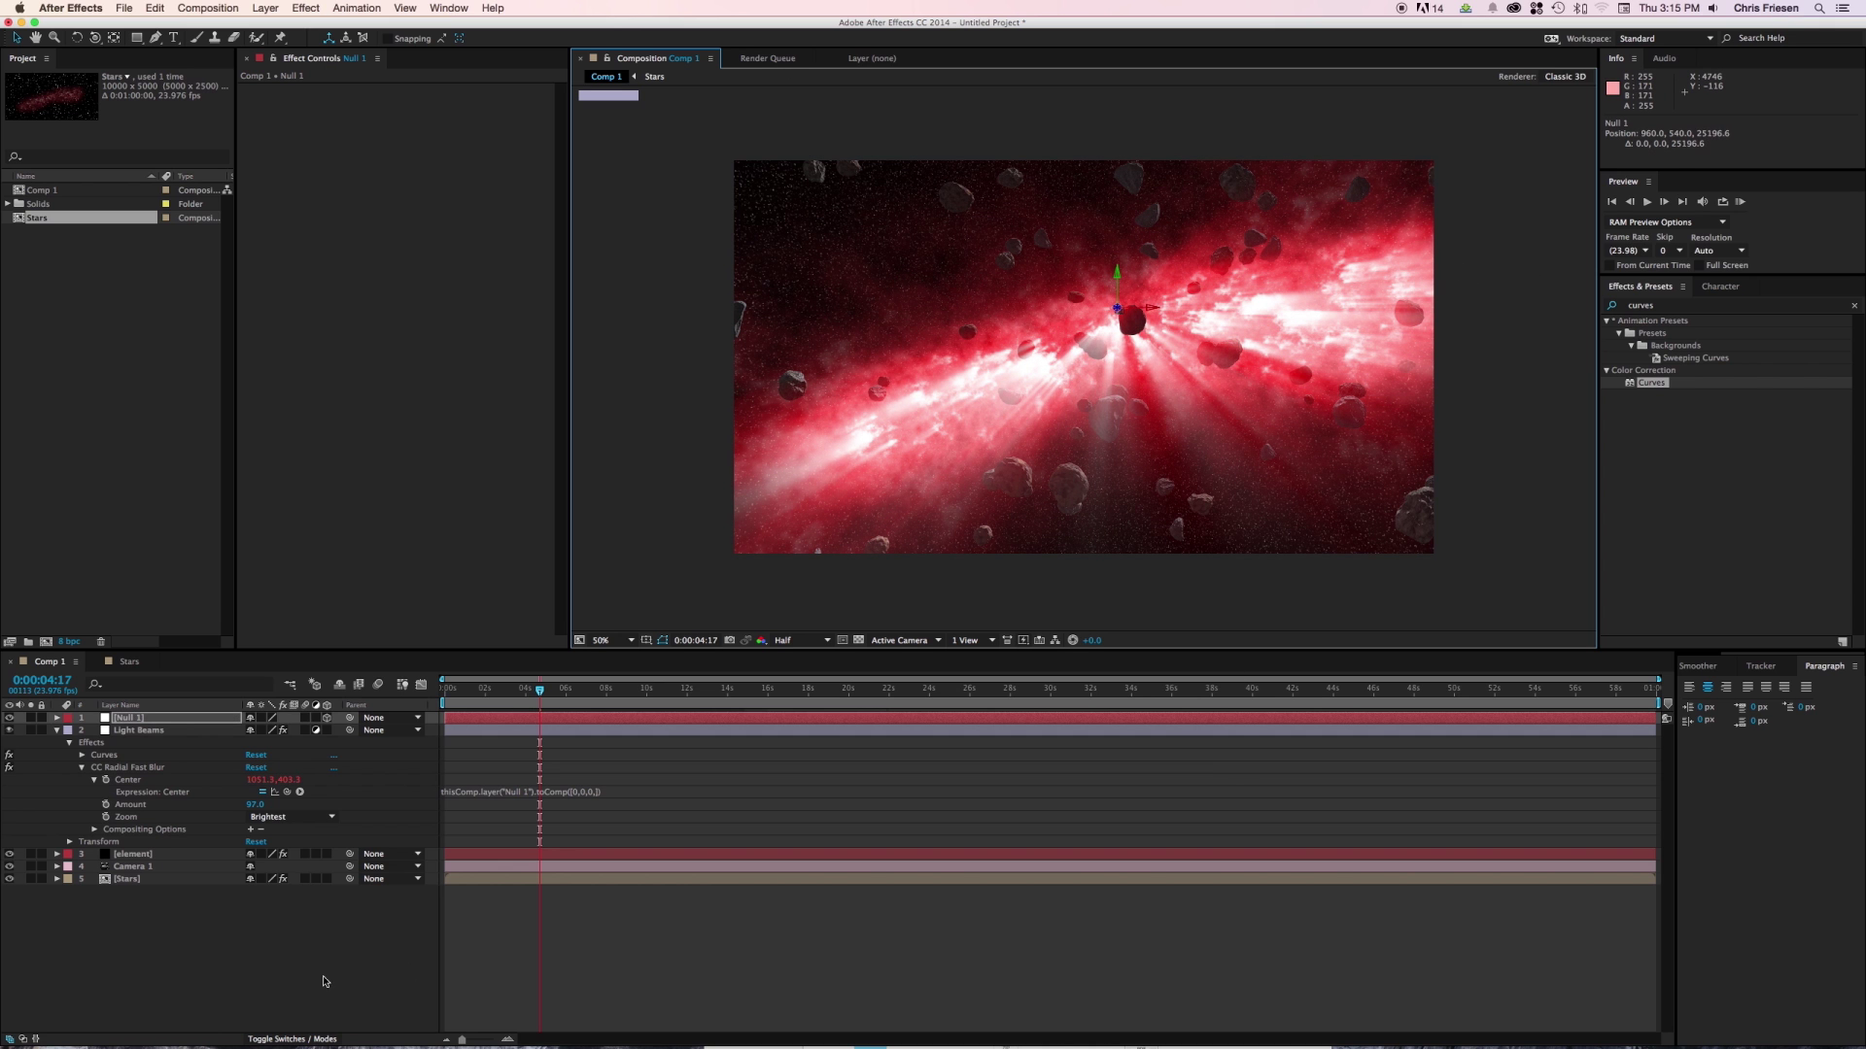
{"action": "key", "text": "s"}
{"action": "left_click_drag", "start_coordinate": [274, 730], "coordinate": [1516, 573]}
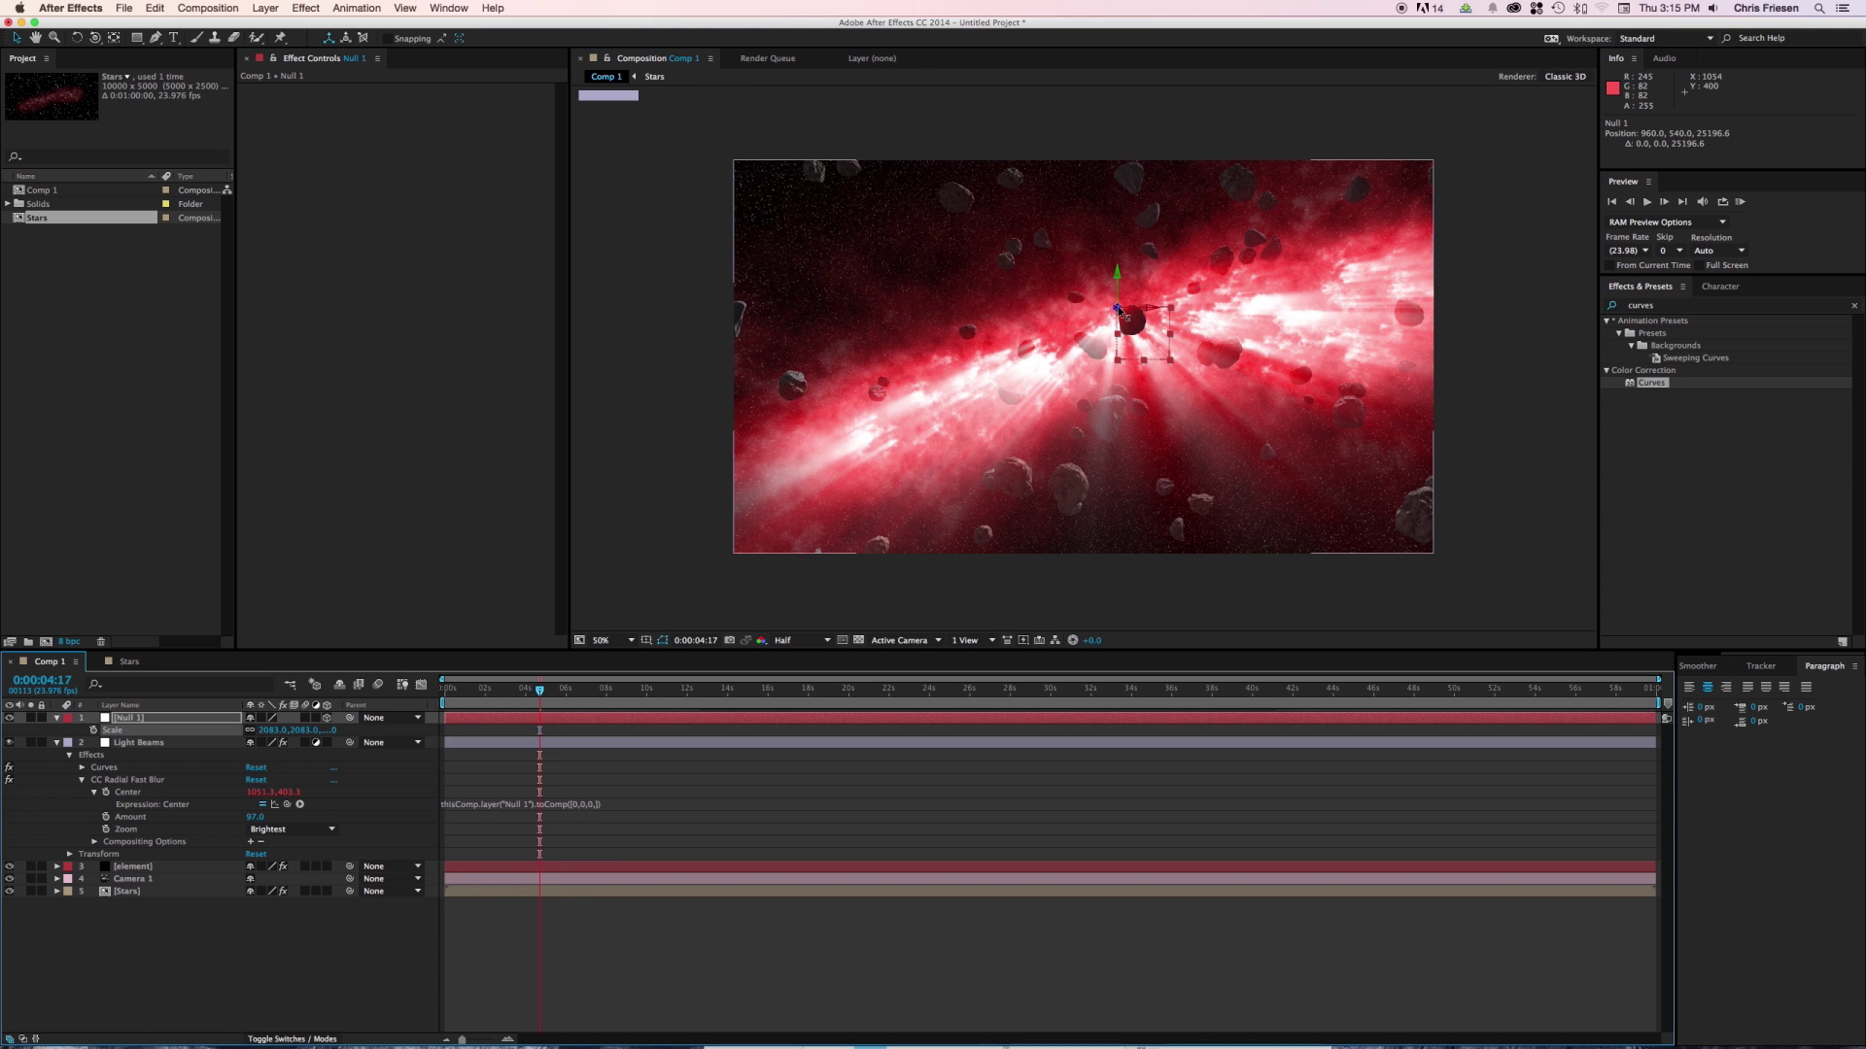
{"action": "left_click_drag", "start_coordinate": [1117, 306], "coordinate": [1196, 377]}
{"action": "key", "text": "c"}
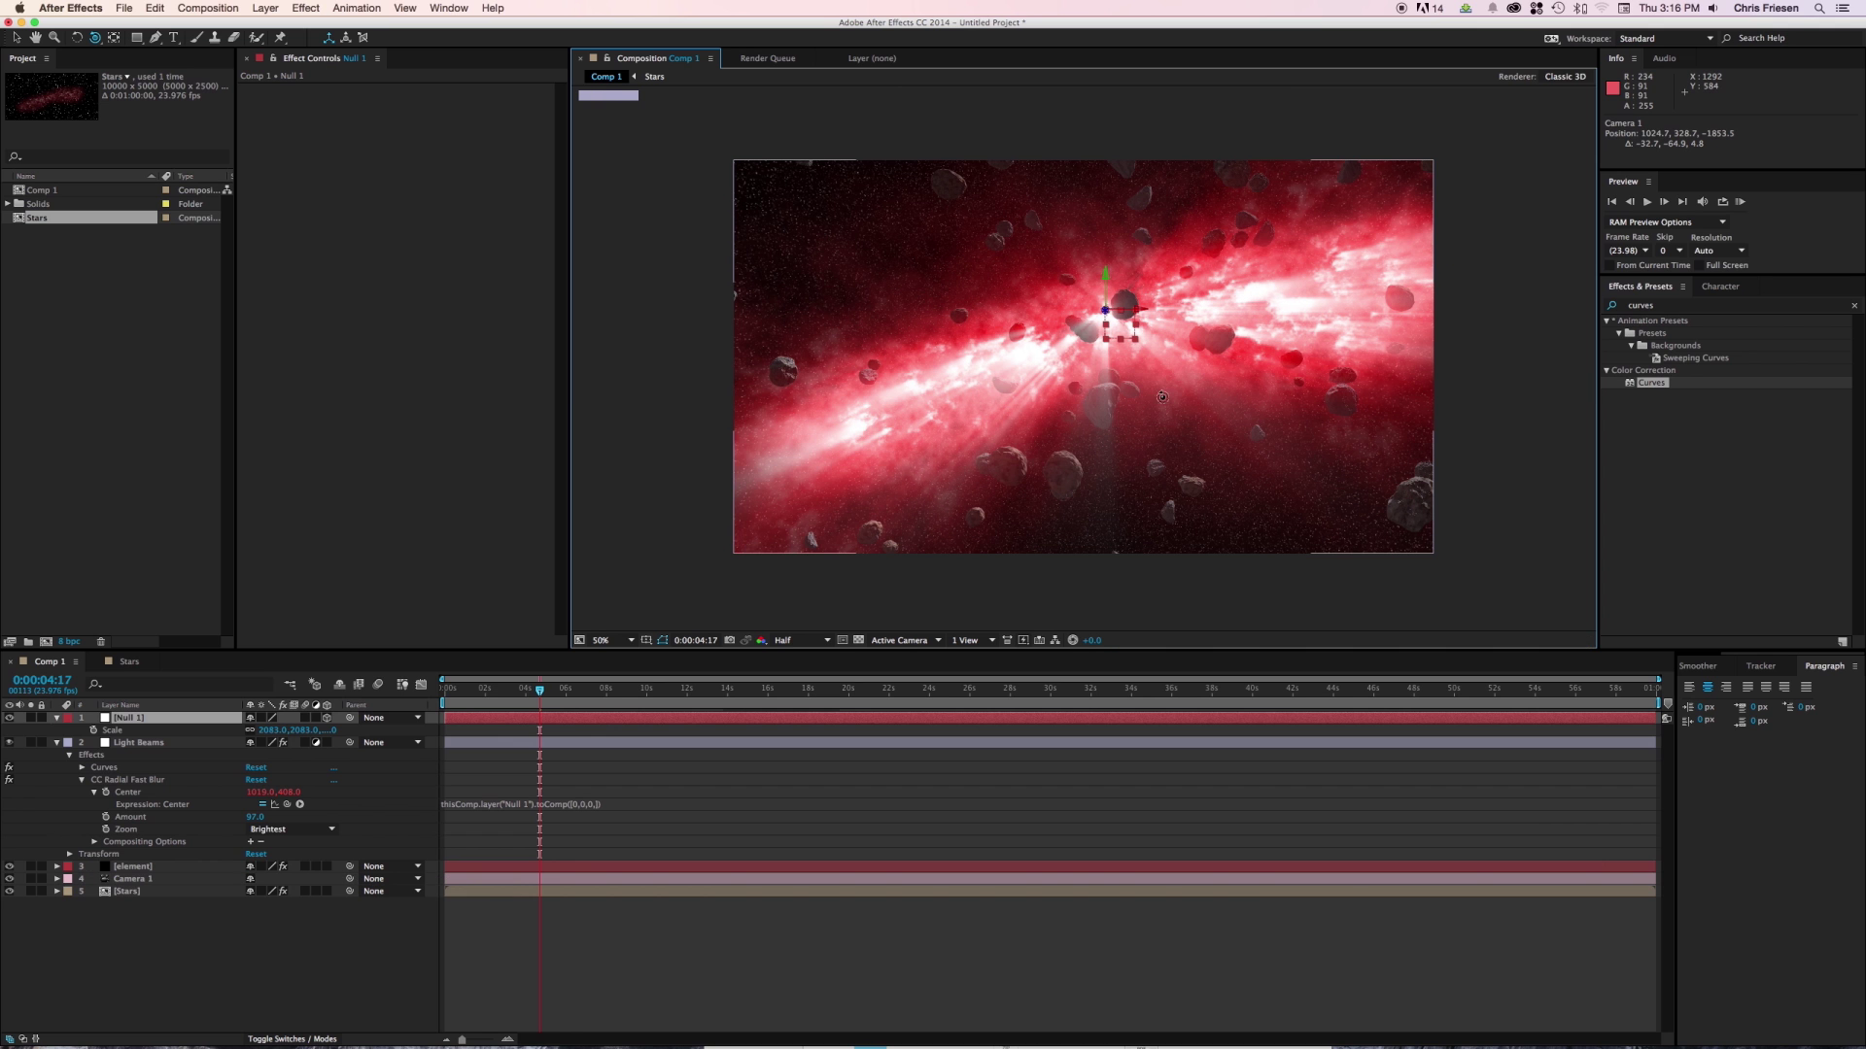
In the Stars comp, zoom to 25% and shrink the Stars layer to about 22% scale.
{"action": "left_click", "coordinate": [129, 660]}
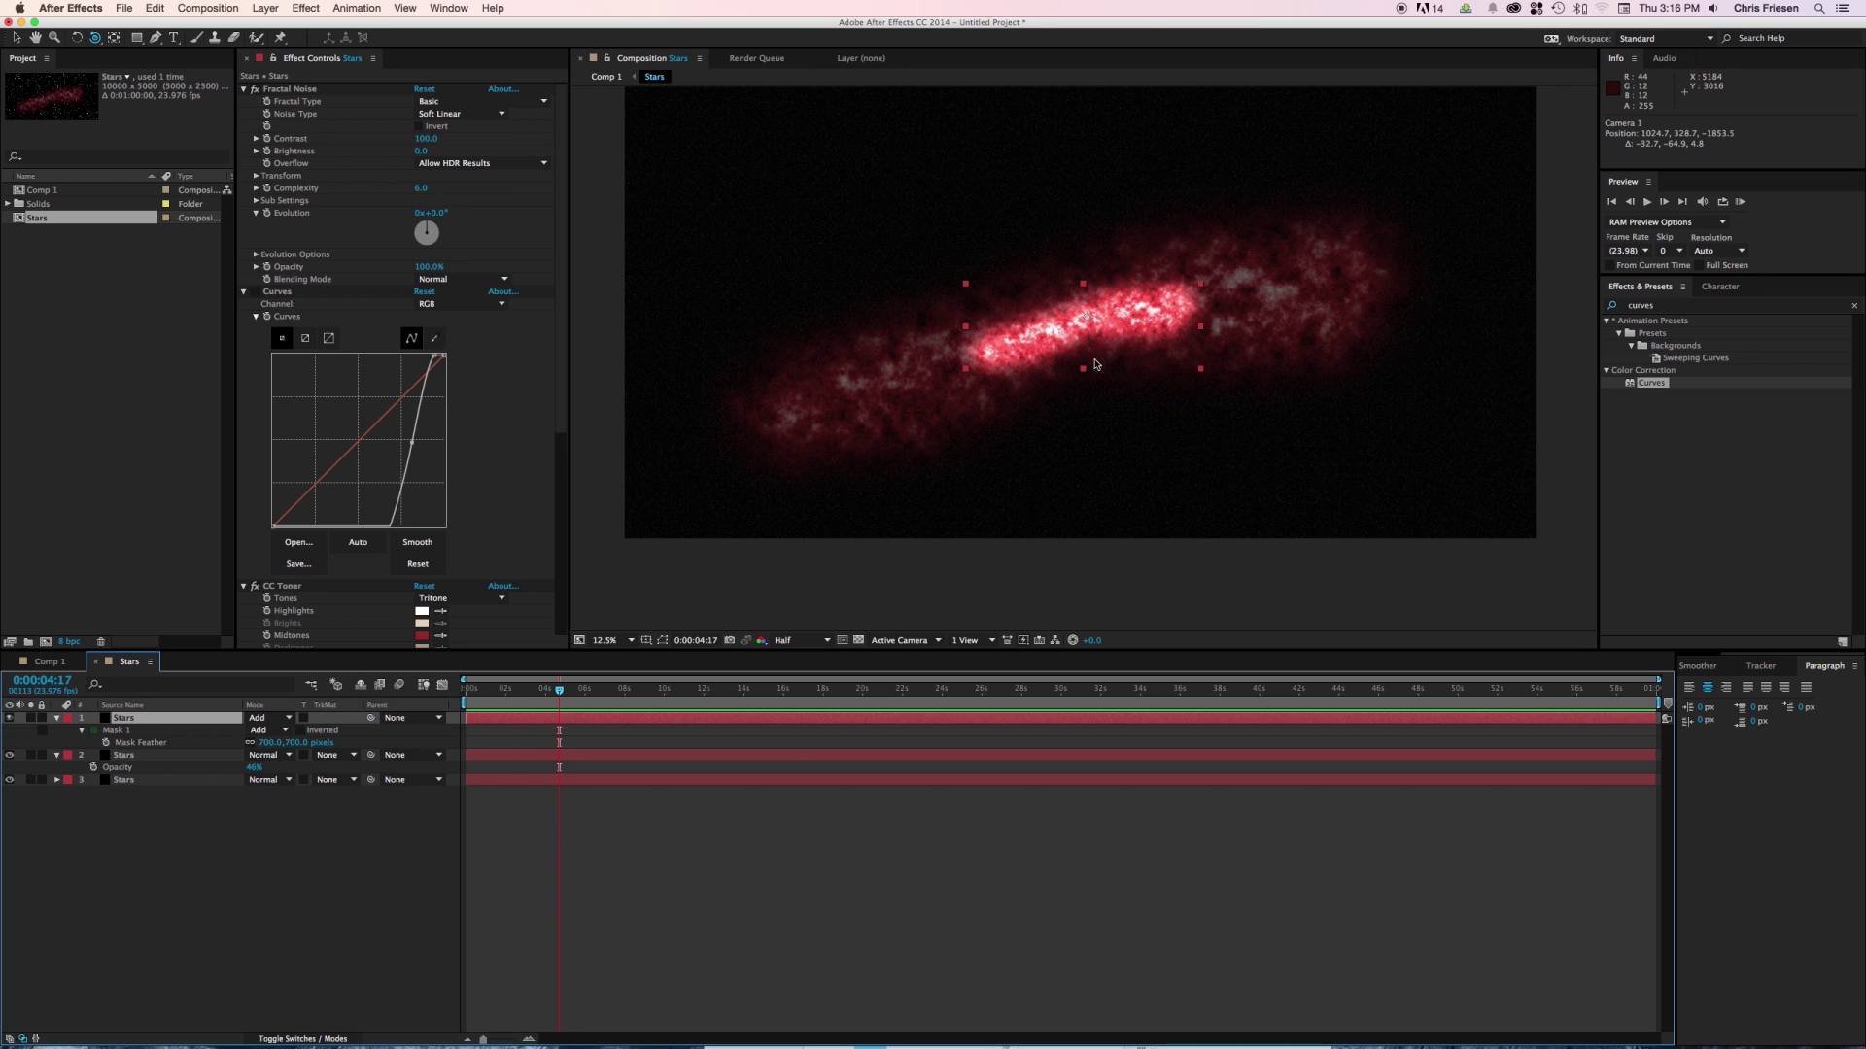
{"action": "key", "text": "v"}
{"action": "key", "text": "period"}
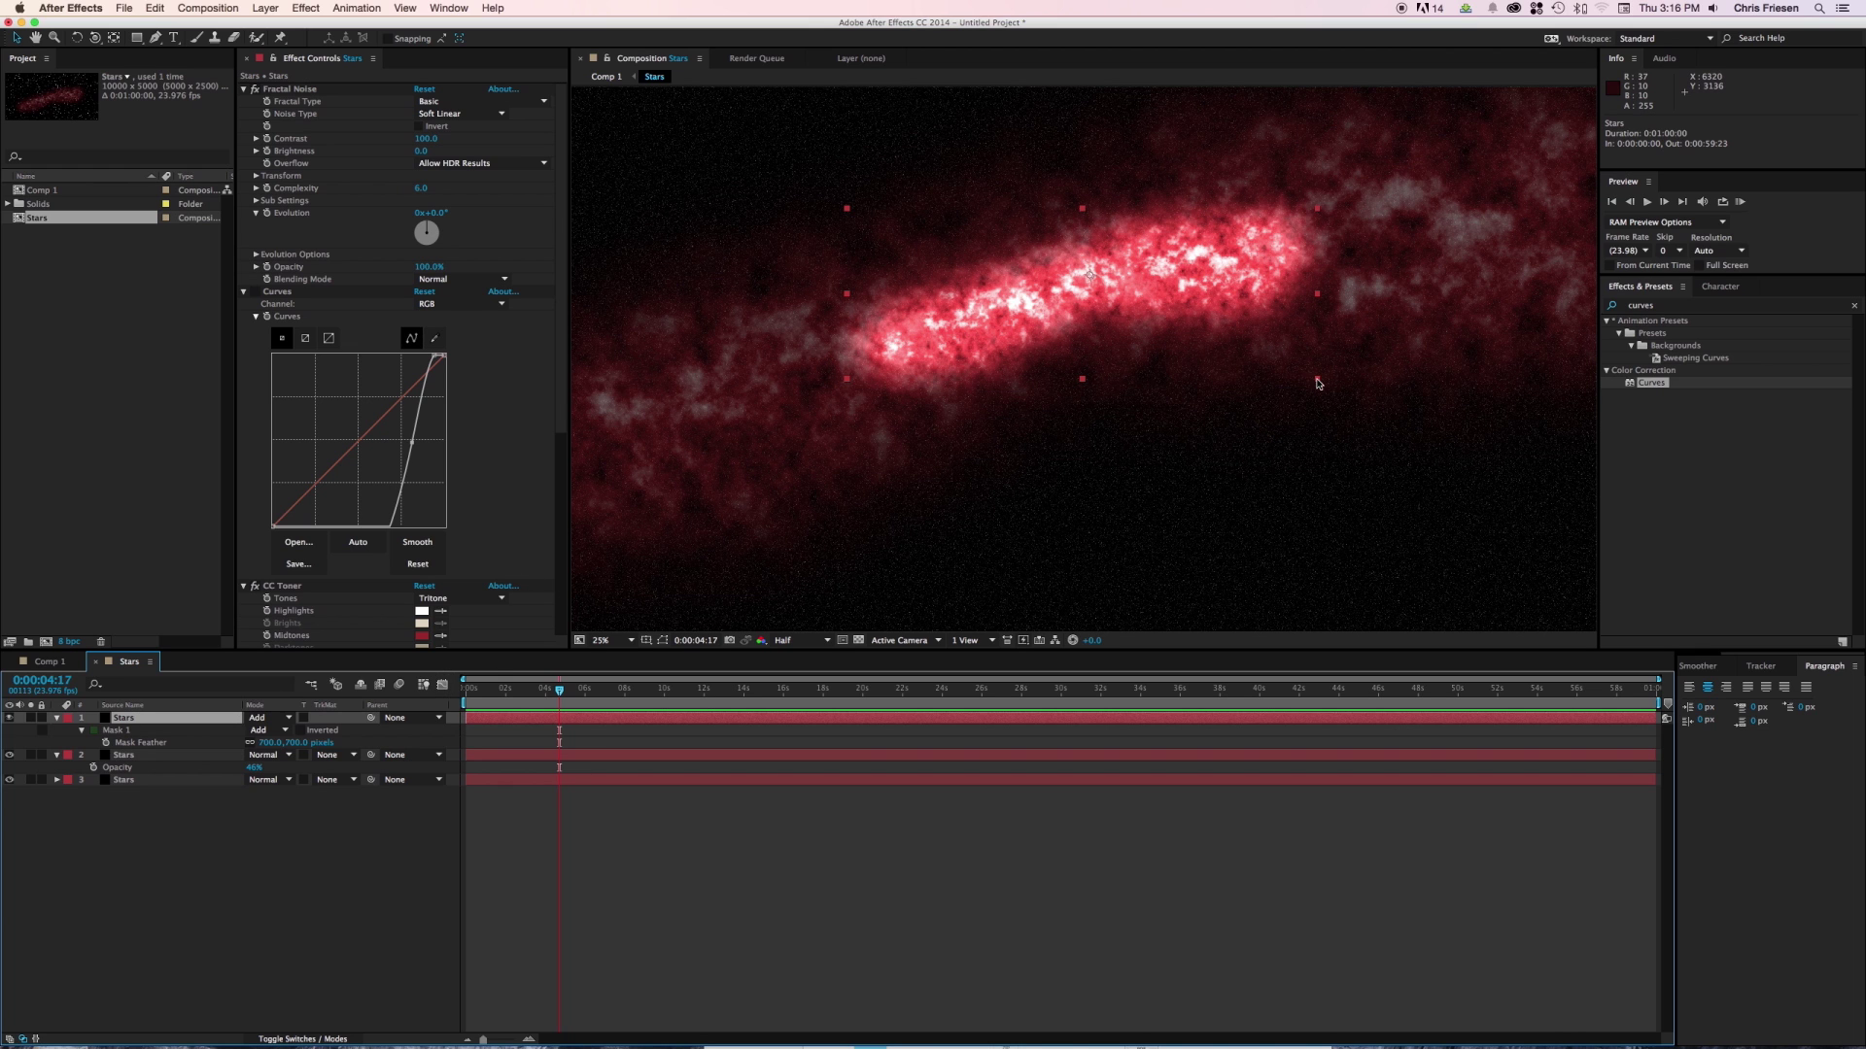
{"action": "left_click_drag", "start_coordinate": [1317, 378], "coordinate": [1227, 350]}
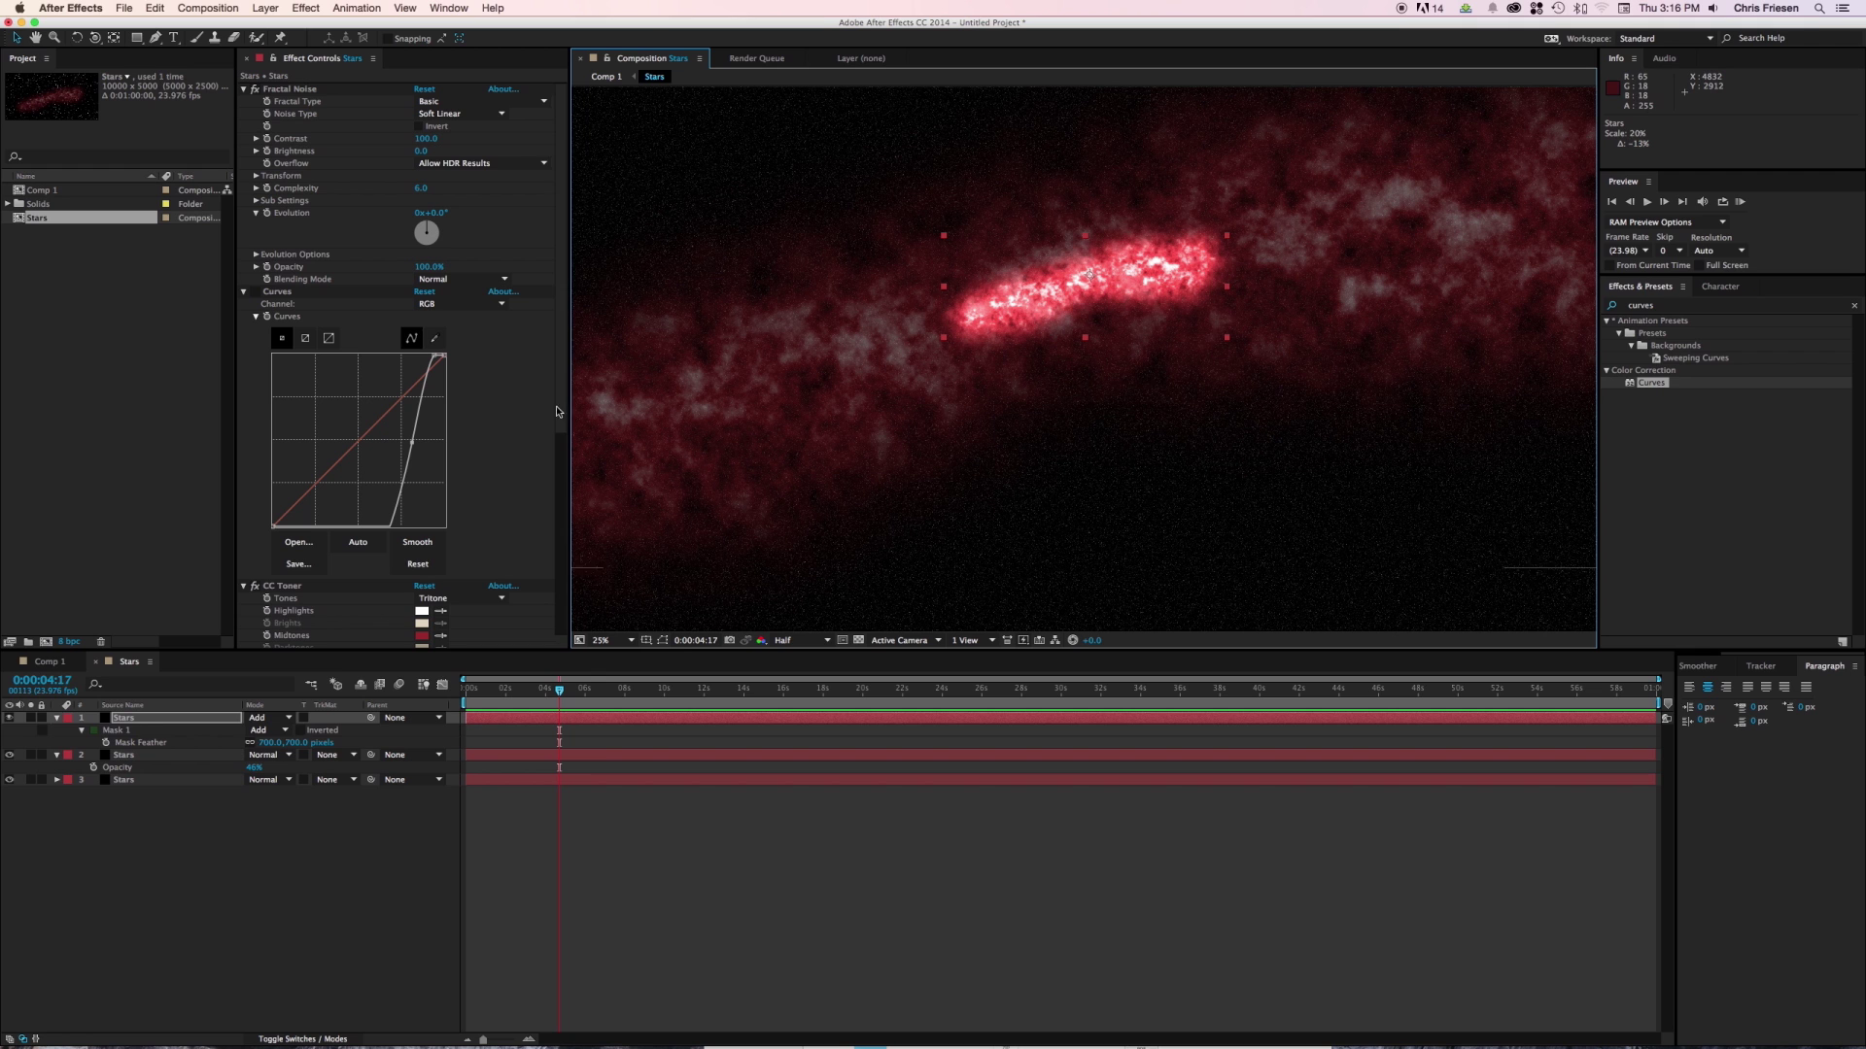
Brighten the top Stars layer's cloud with Curves 2, then return to Comp 1.
{"action": "left_click", "coordinate": [156, 725]}
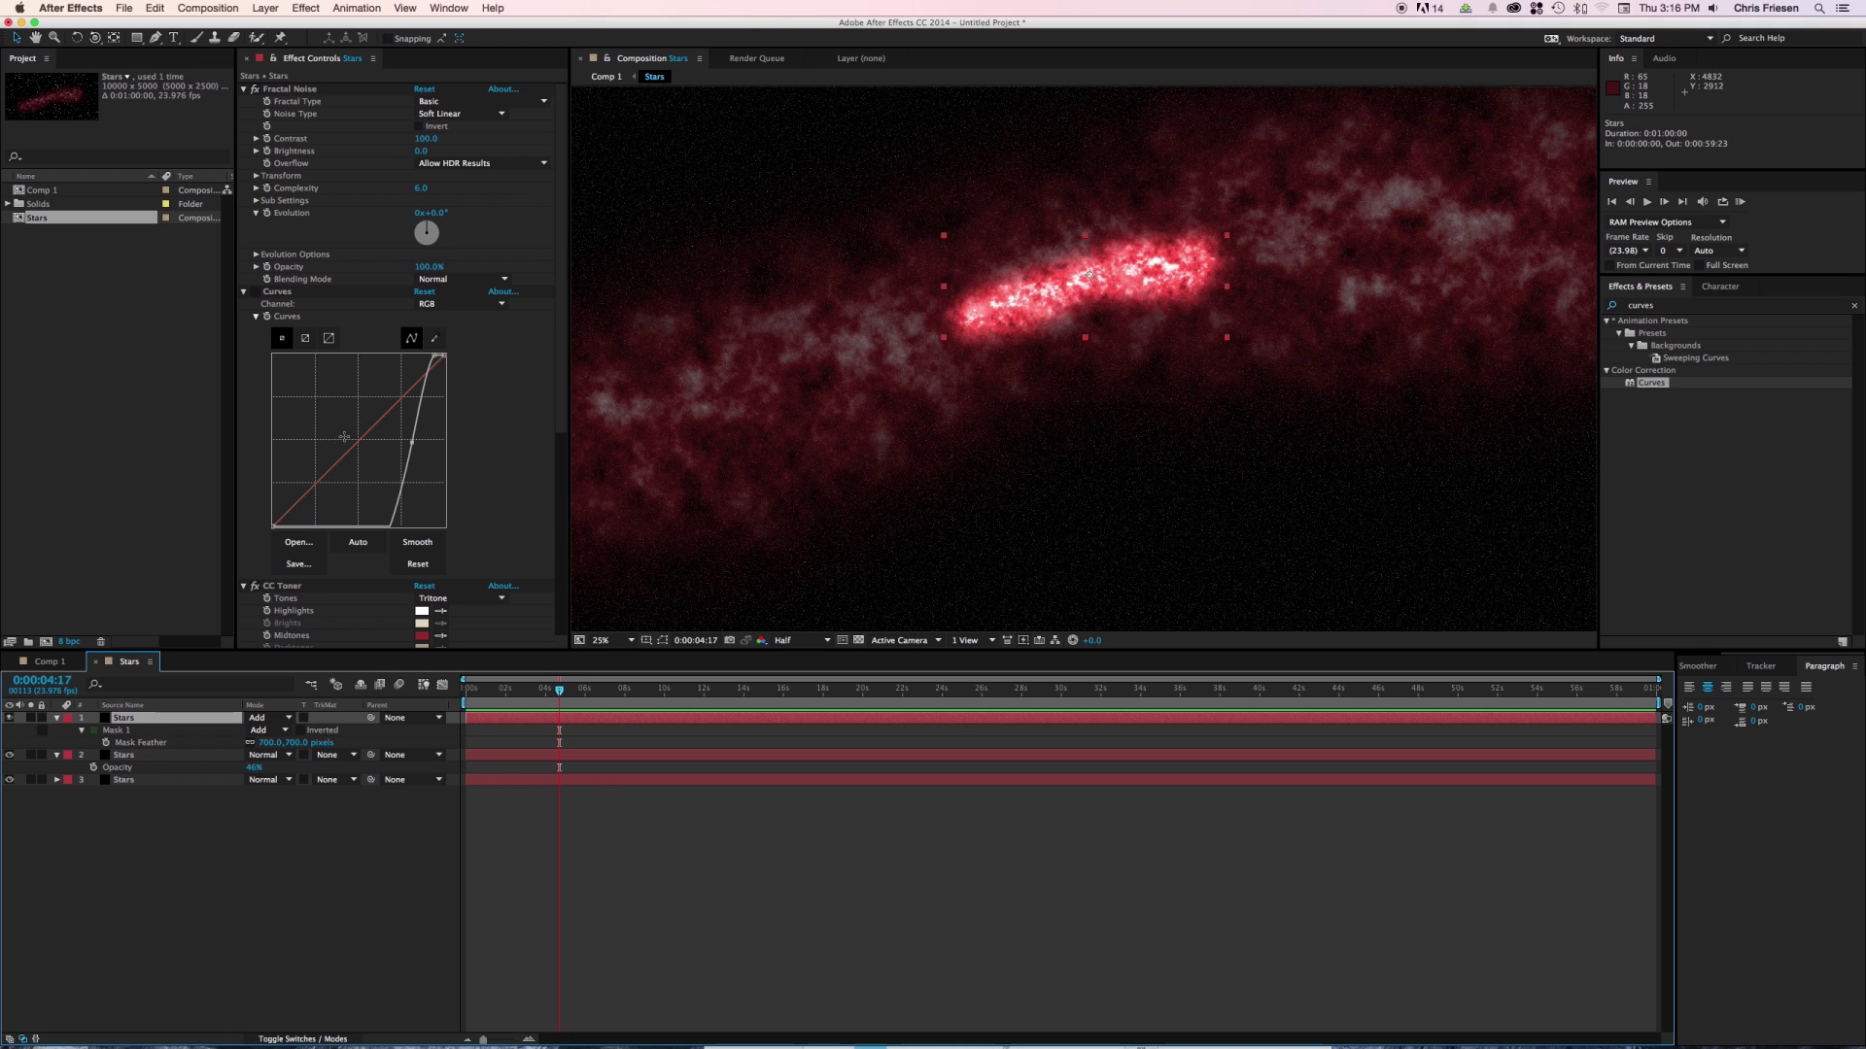
{"action": "scroll", "coordinate": [344, 437], "scroll_direction": "down", "scroll_amount": 5}
{"action": "left_click_drag", "start_coordinate": [341, 473], "coordinate": [304, 432]}
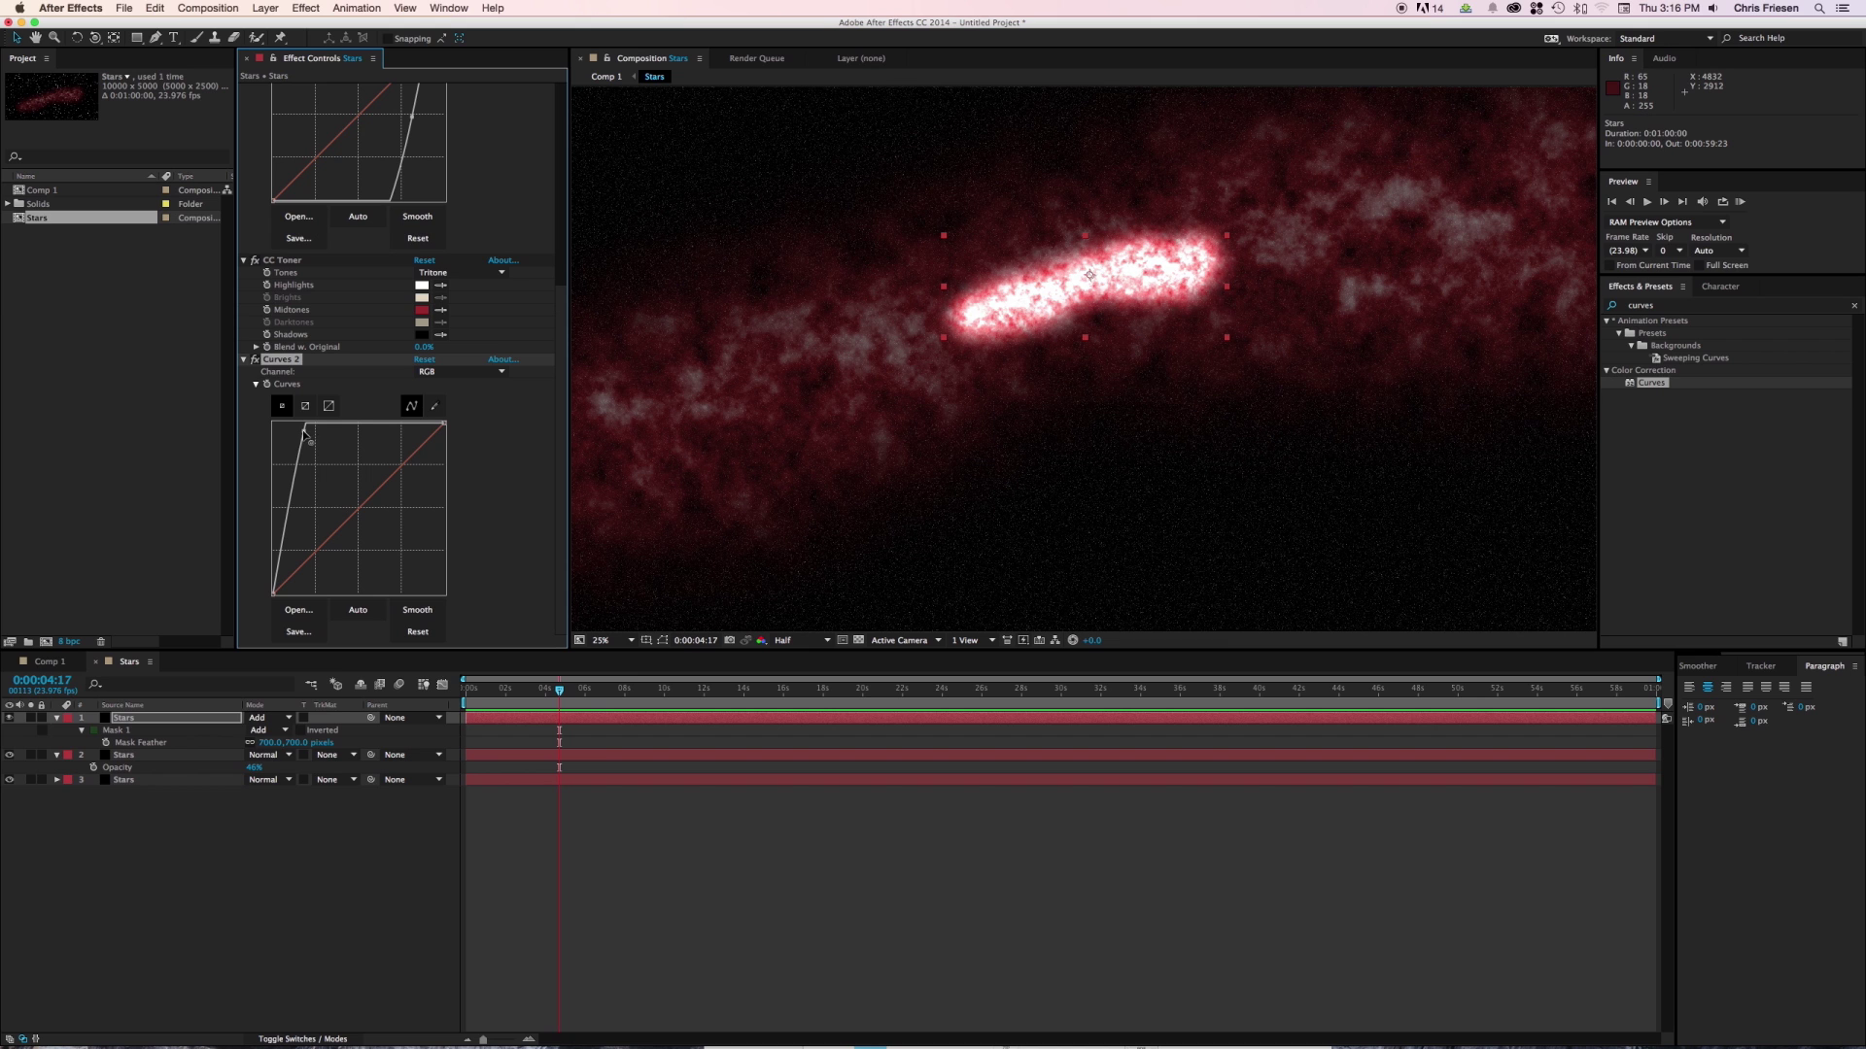
{"action": "left_click", "coordinate": [49, 660]}
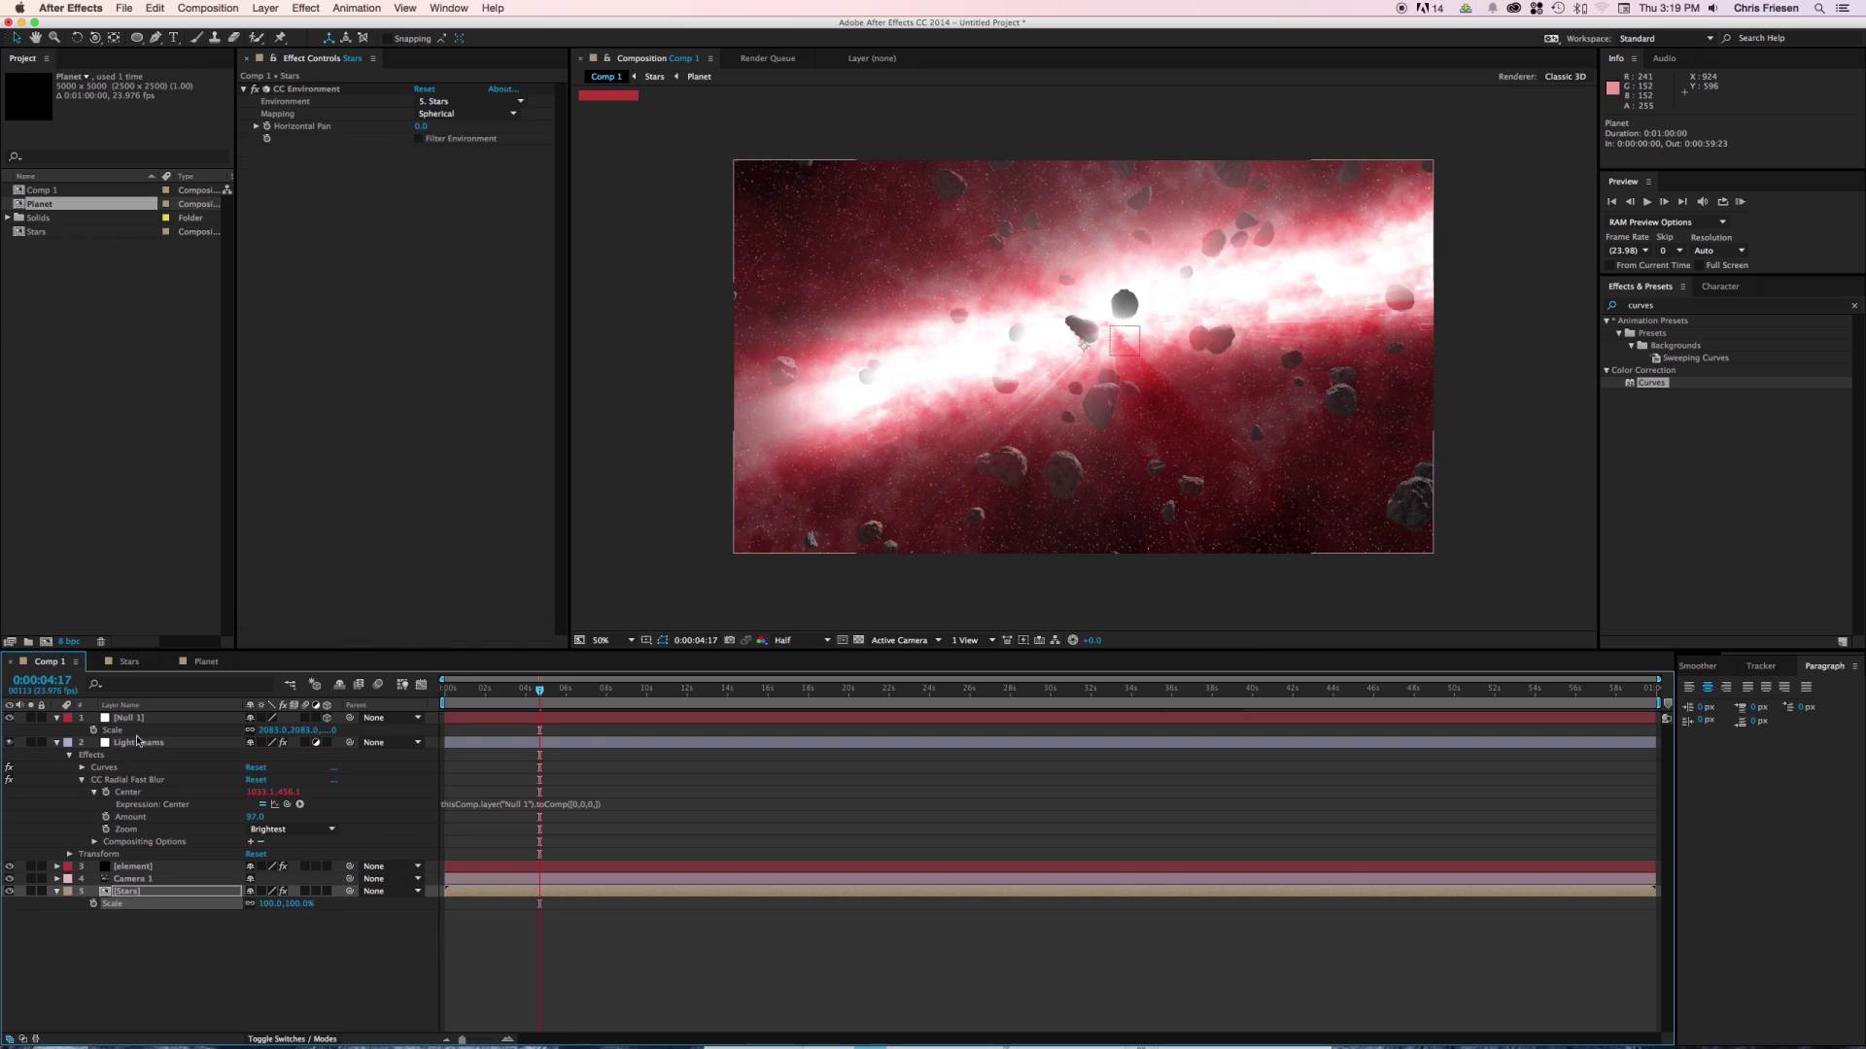
At frame 0, orbit Camera 1 to reframe the asteroid field.
{"action": "left_click", "coordinate": [133, 879]}
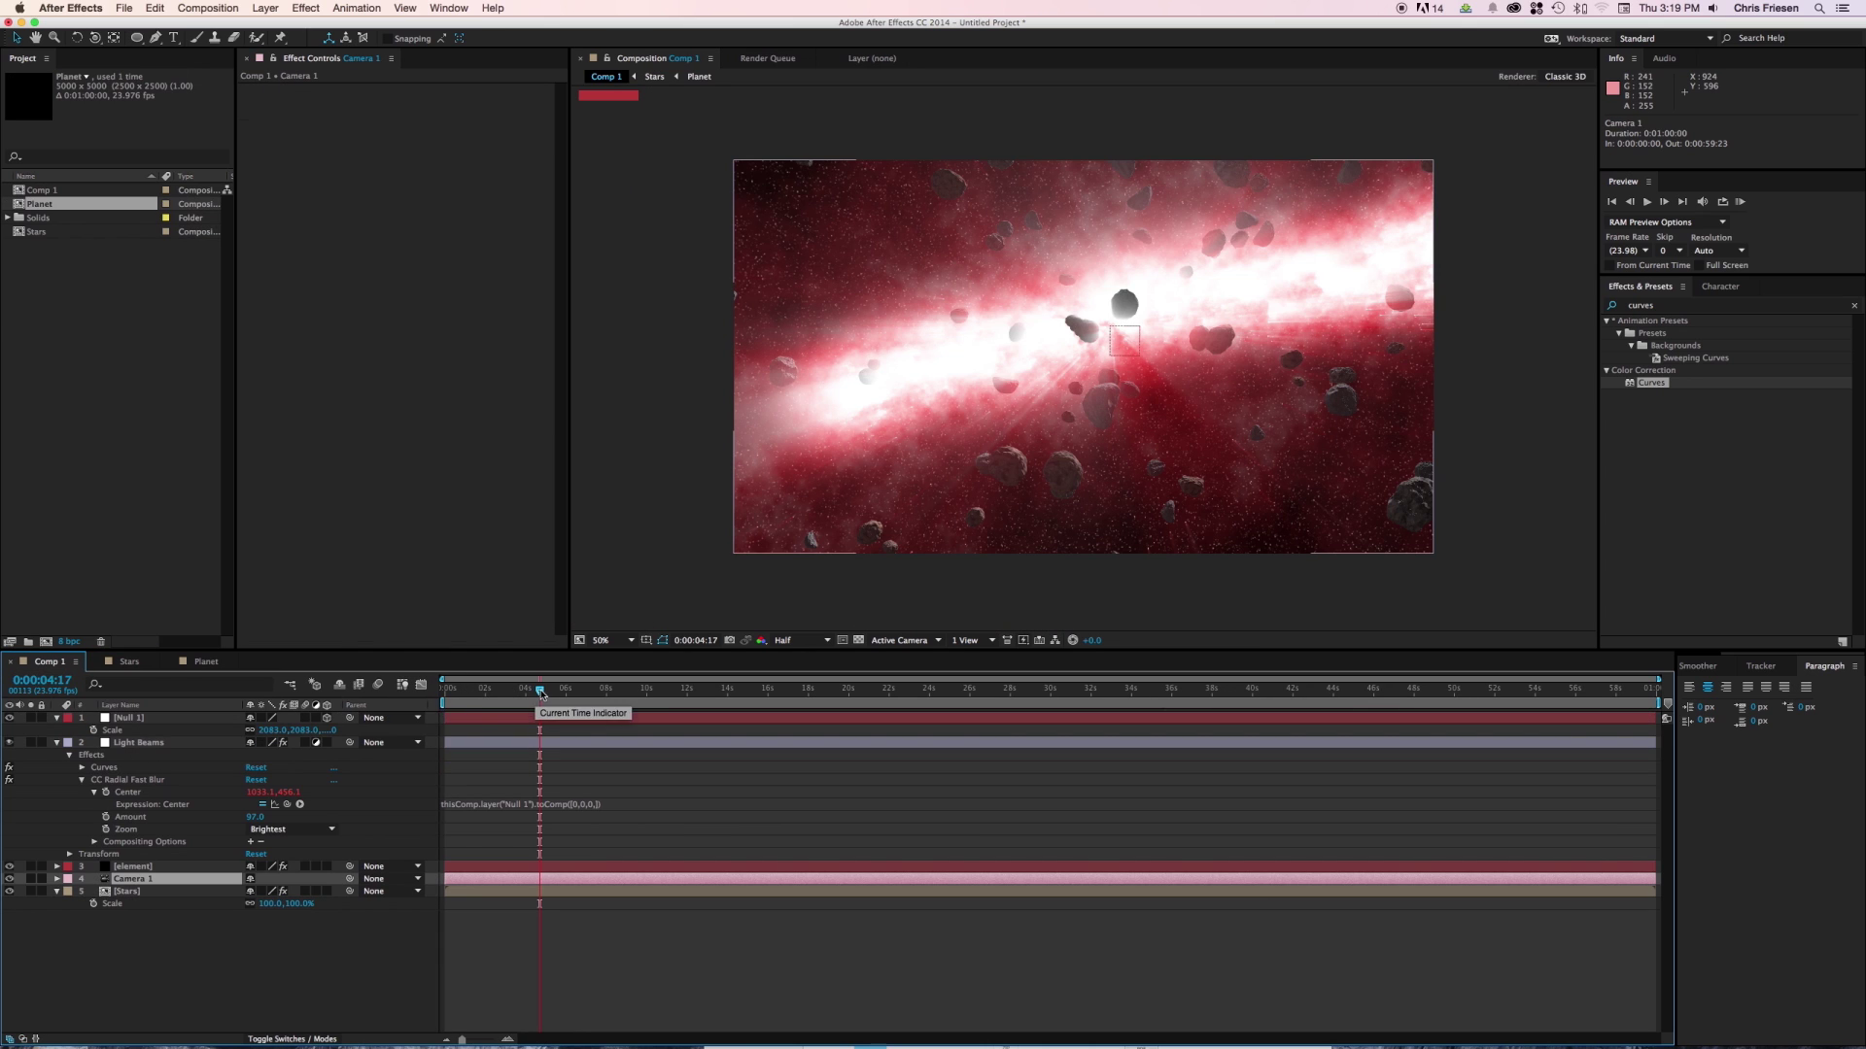
{"action": "left_click", "coordinate": [444, 691]}
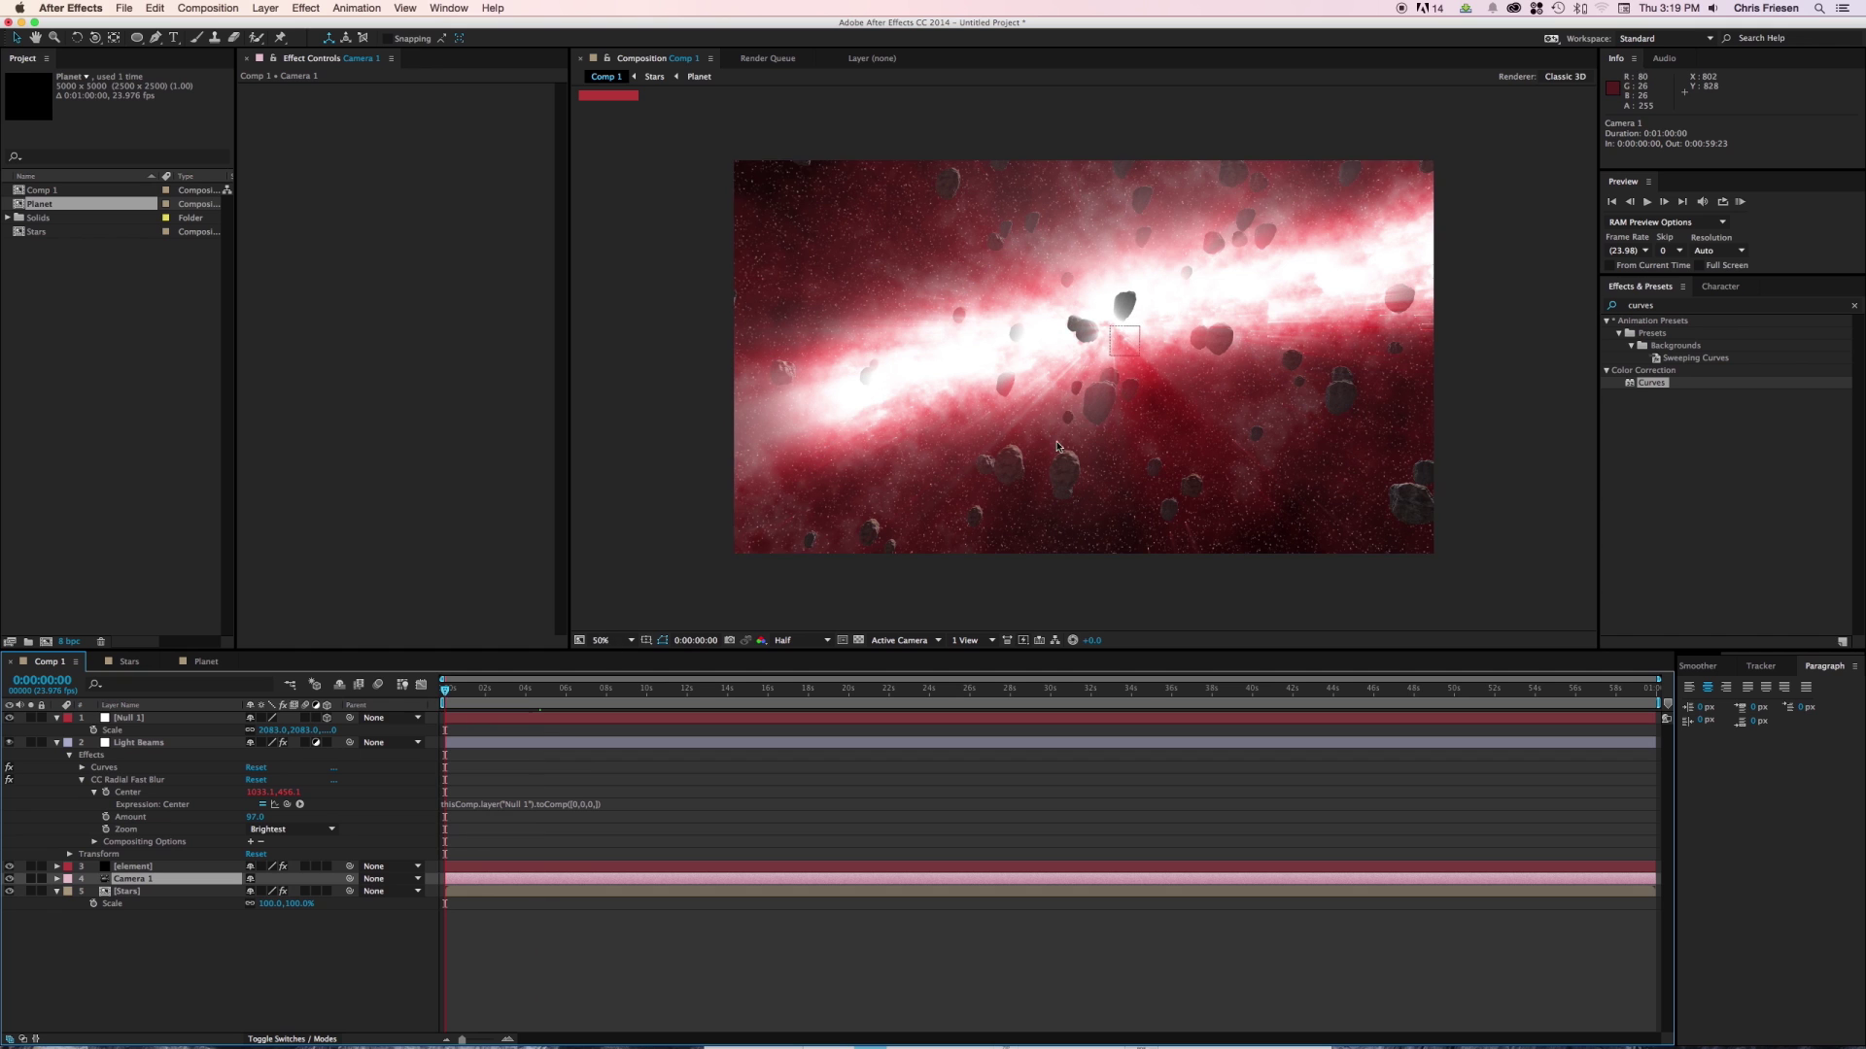
{"action": "key", "text": "c"}
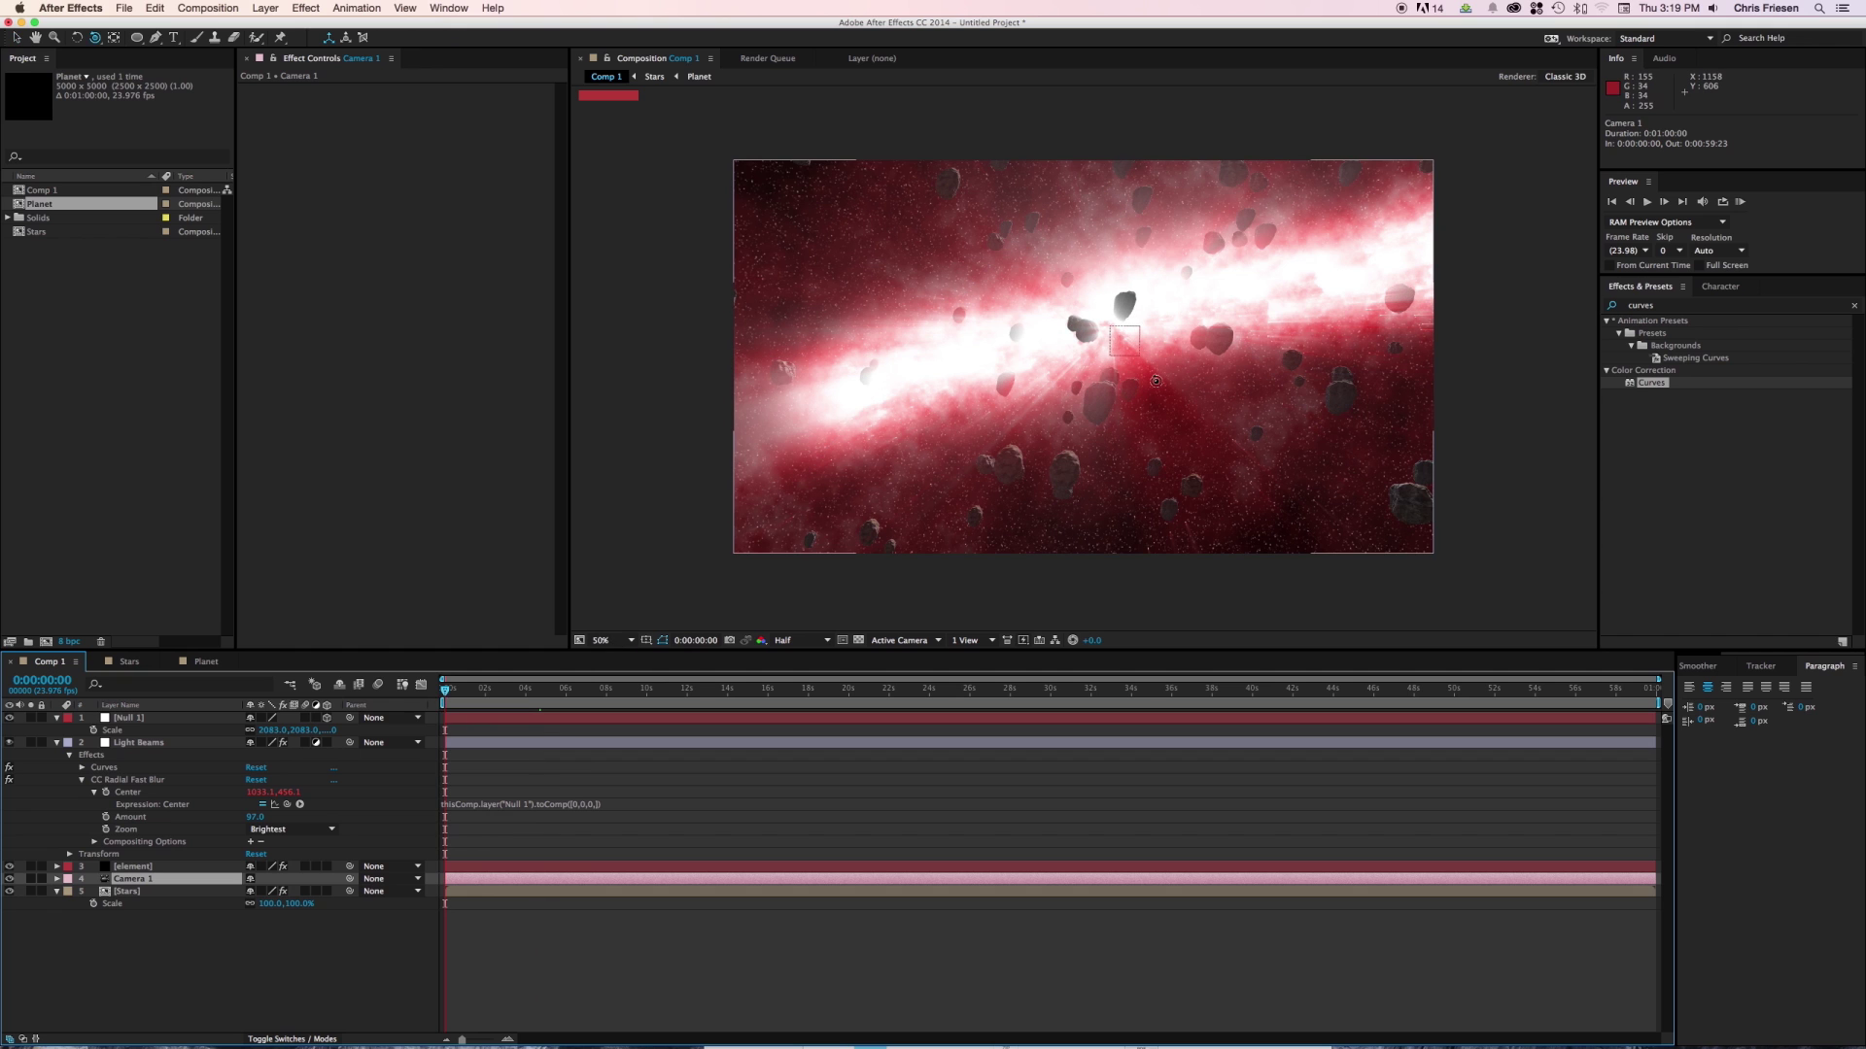
{"action": "mouse_move", "coordinate": [1155, 382]}
{"action": "left_mouse_down"}
{"action": "mouse_move", "coordinate": [1160, 429]}
{"action": "mouse_move", "coordinate": [1179, 408]}
{"action": "left_mouse_up"}
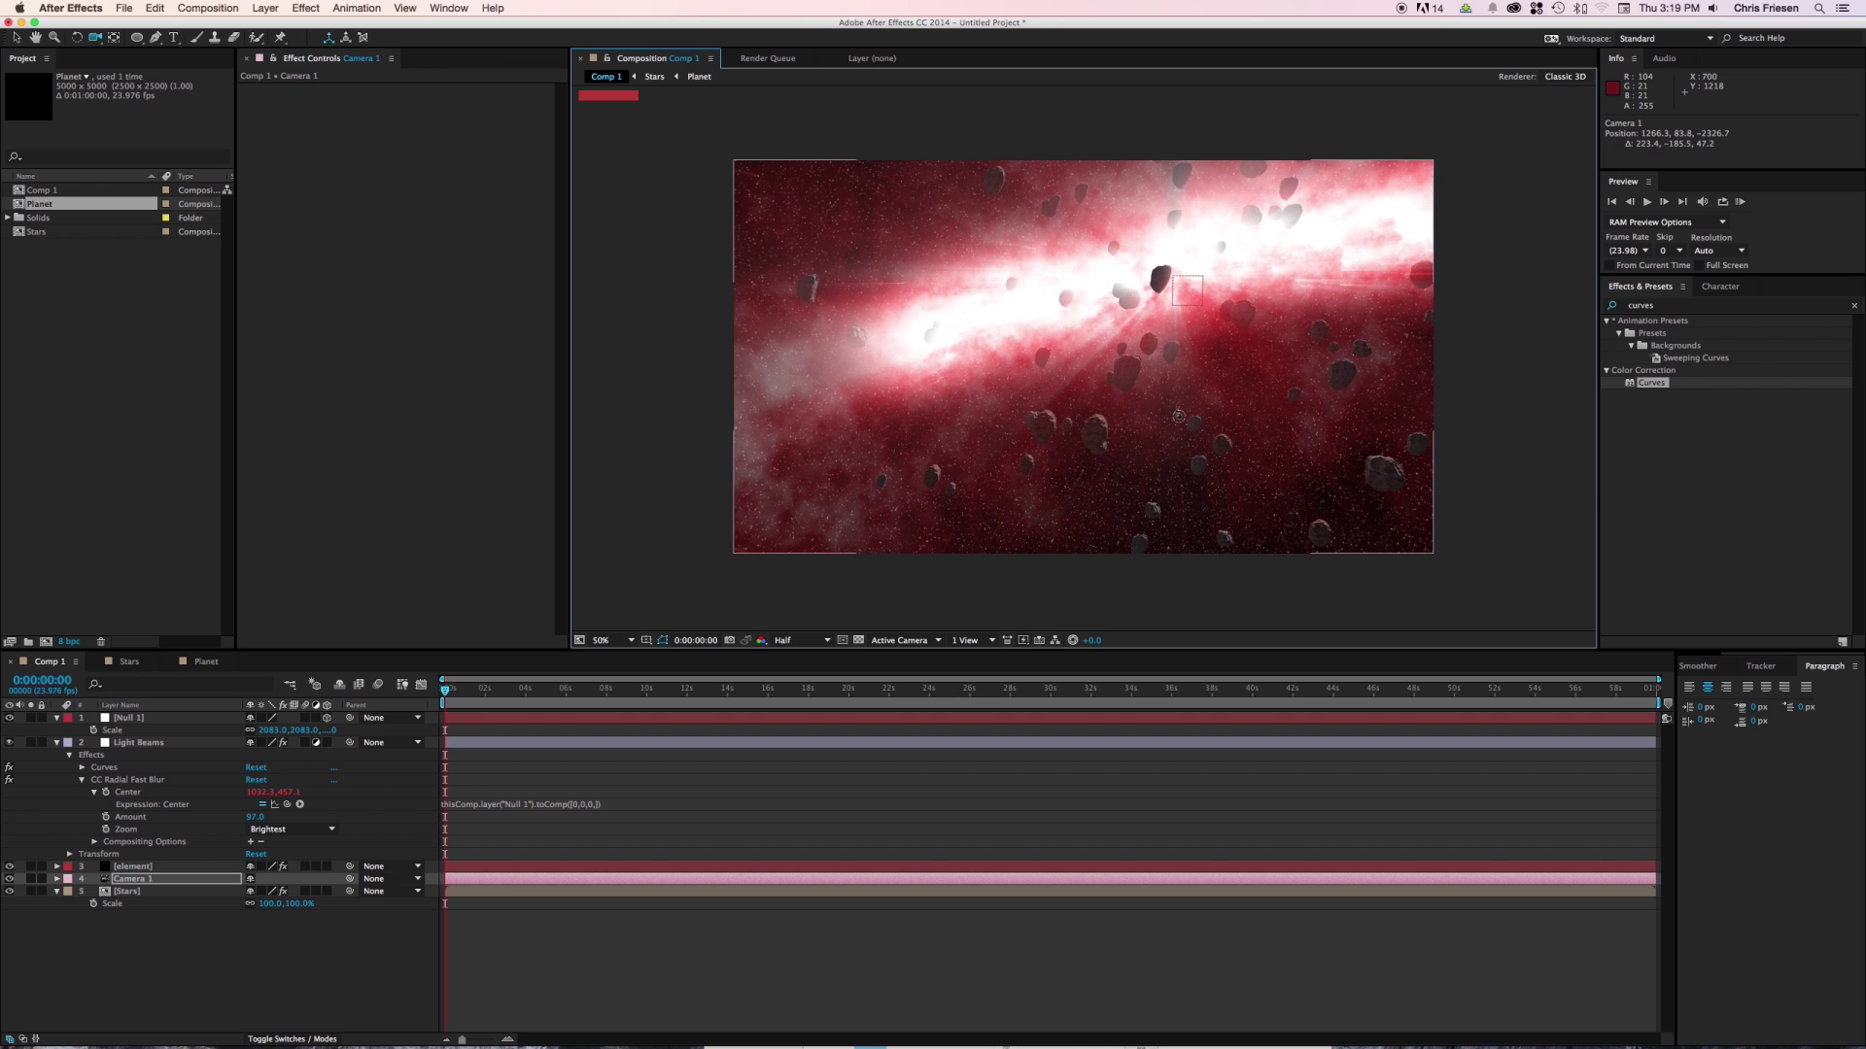
{"action": "left_click", "coordinate": [141, 882]}
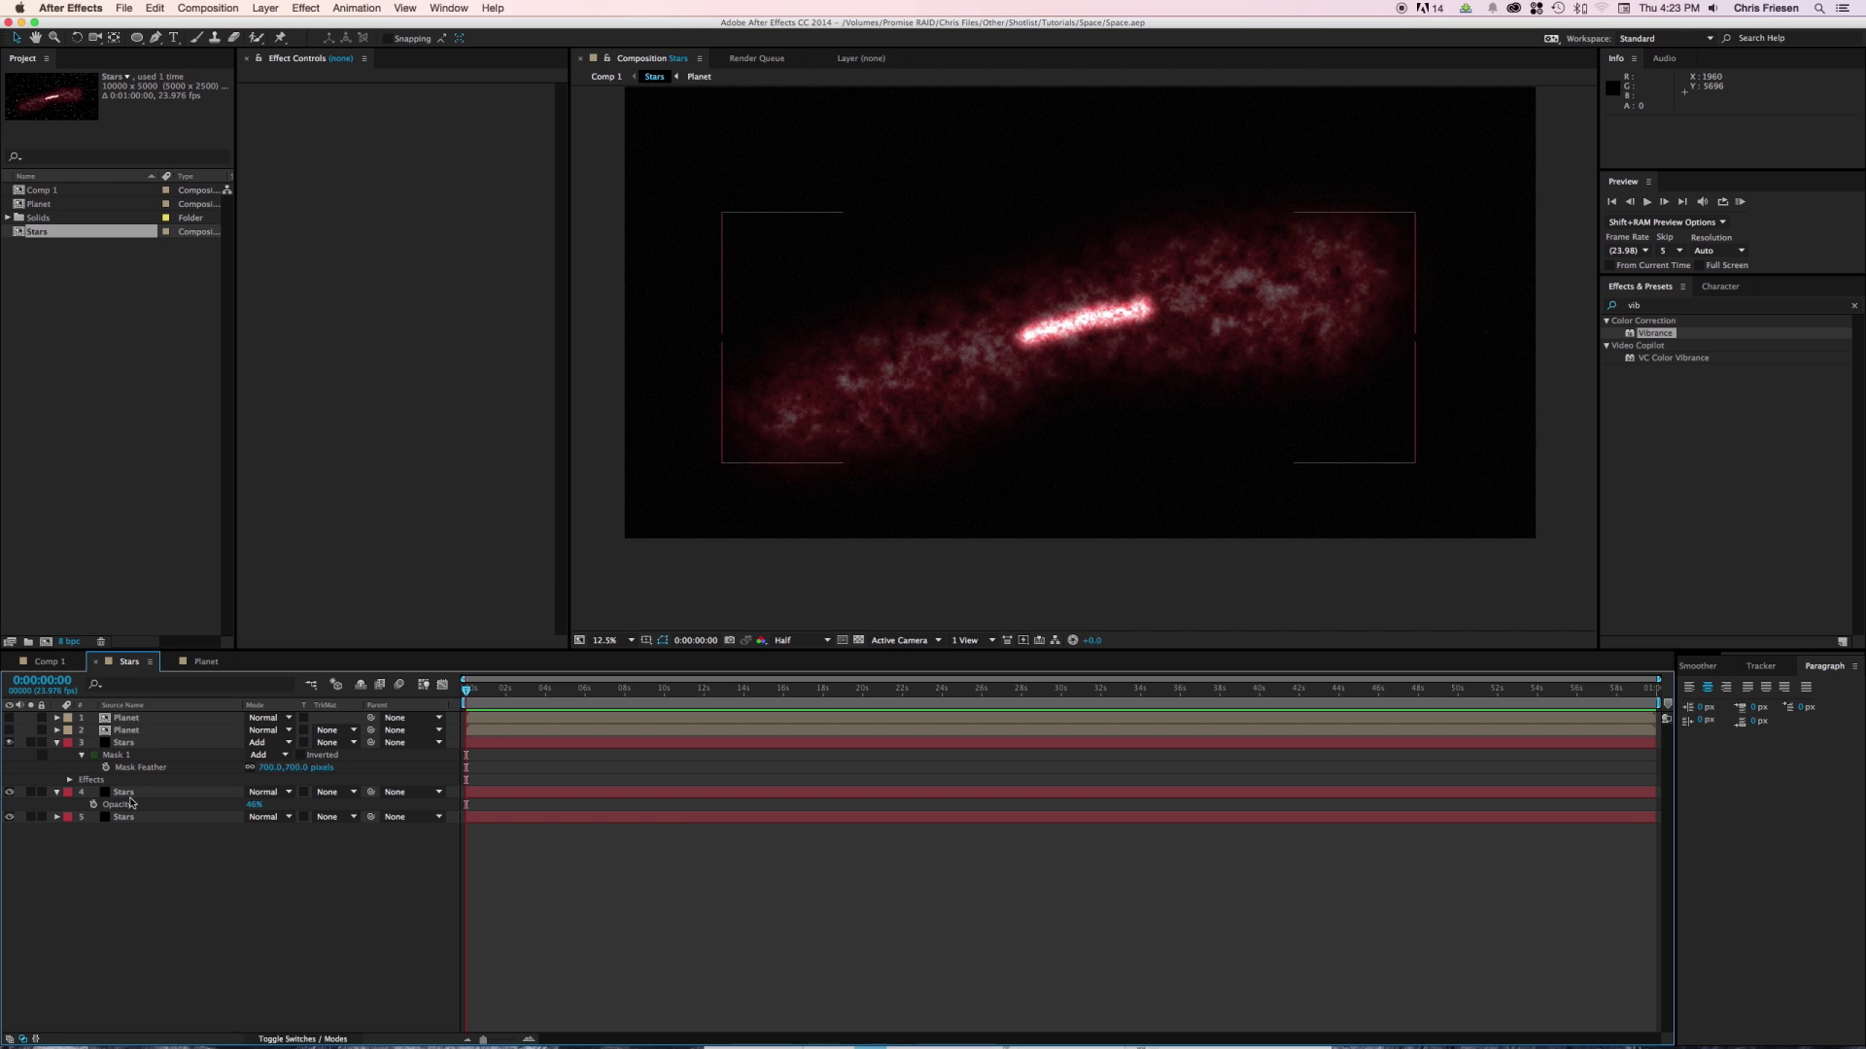
Duplicate the layer 4 Stars layer and select its Mask 1.
{"action": "left_click", "coordinate": [704, 462]}
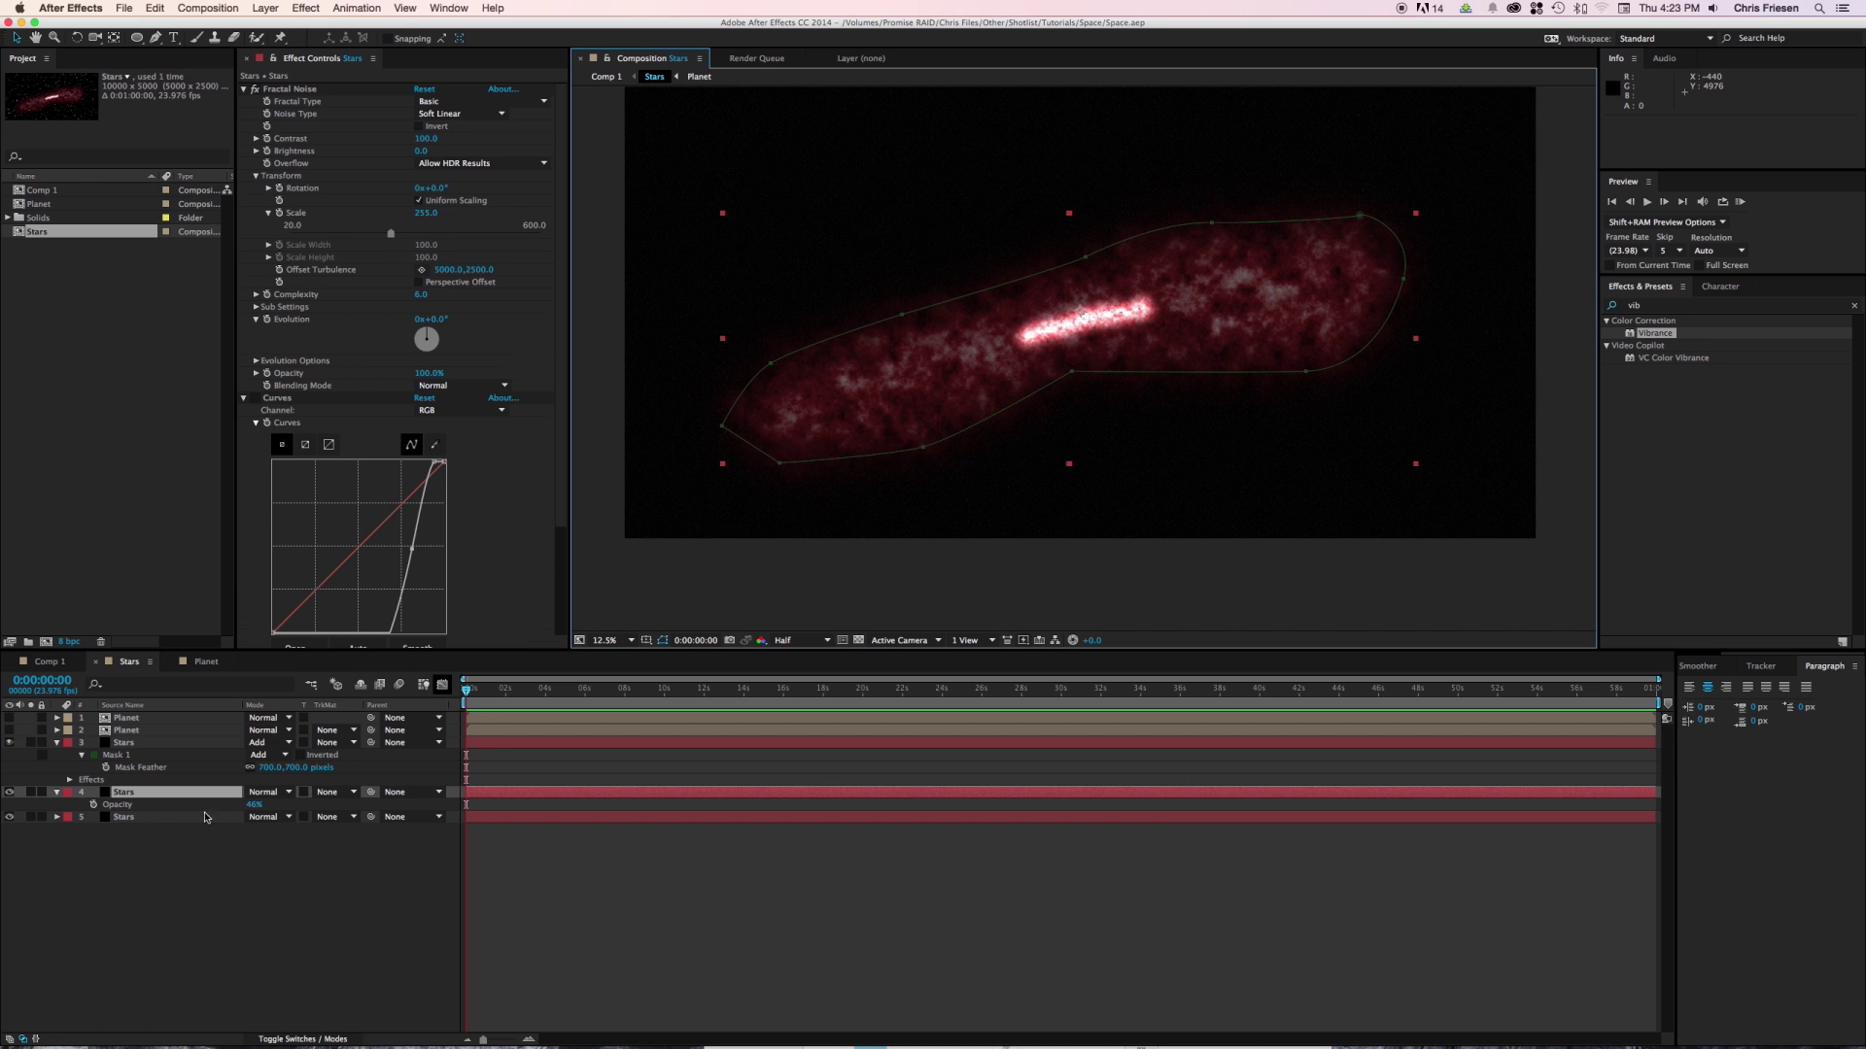
{"action": "key", "text": "ctrl+d"}
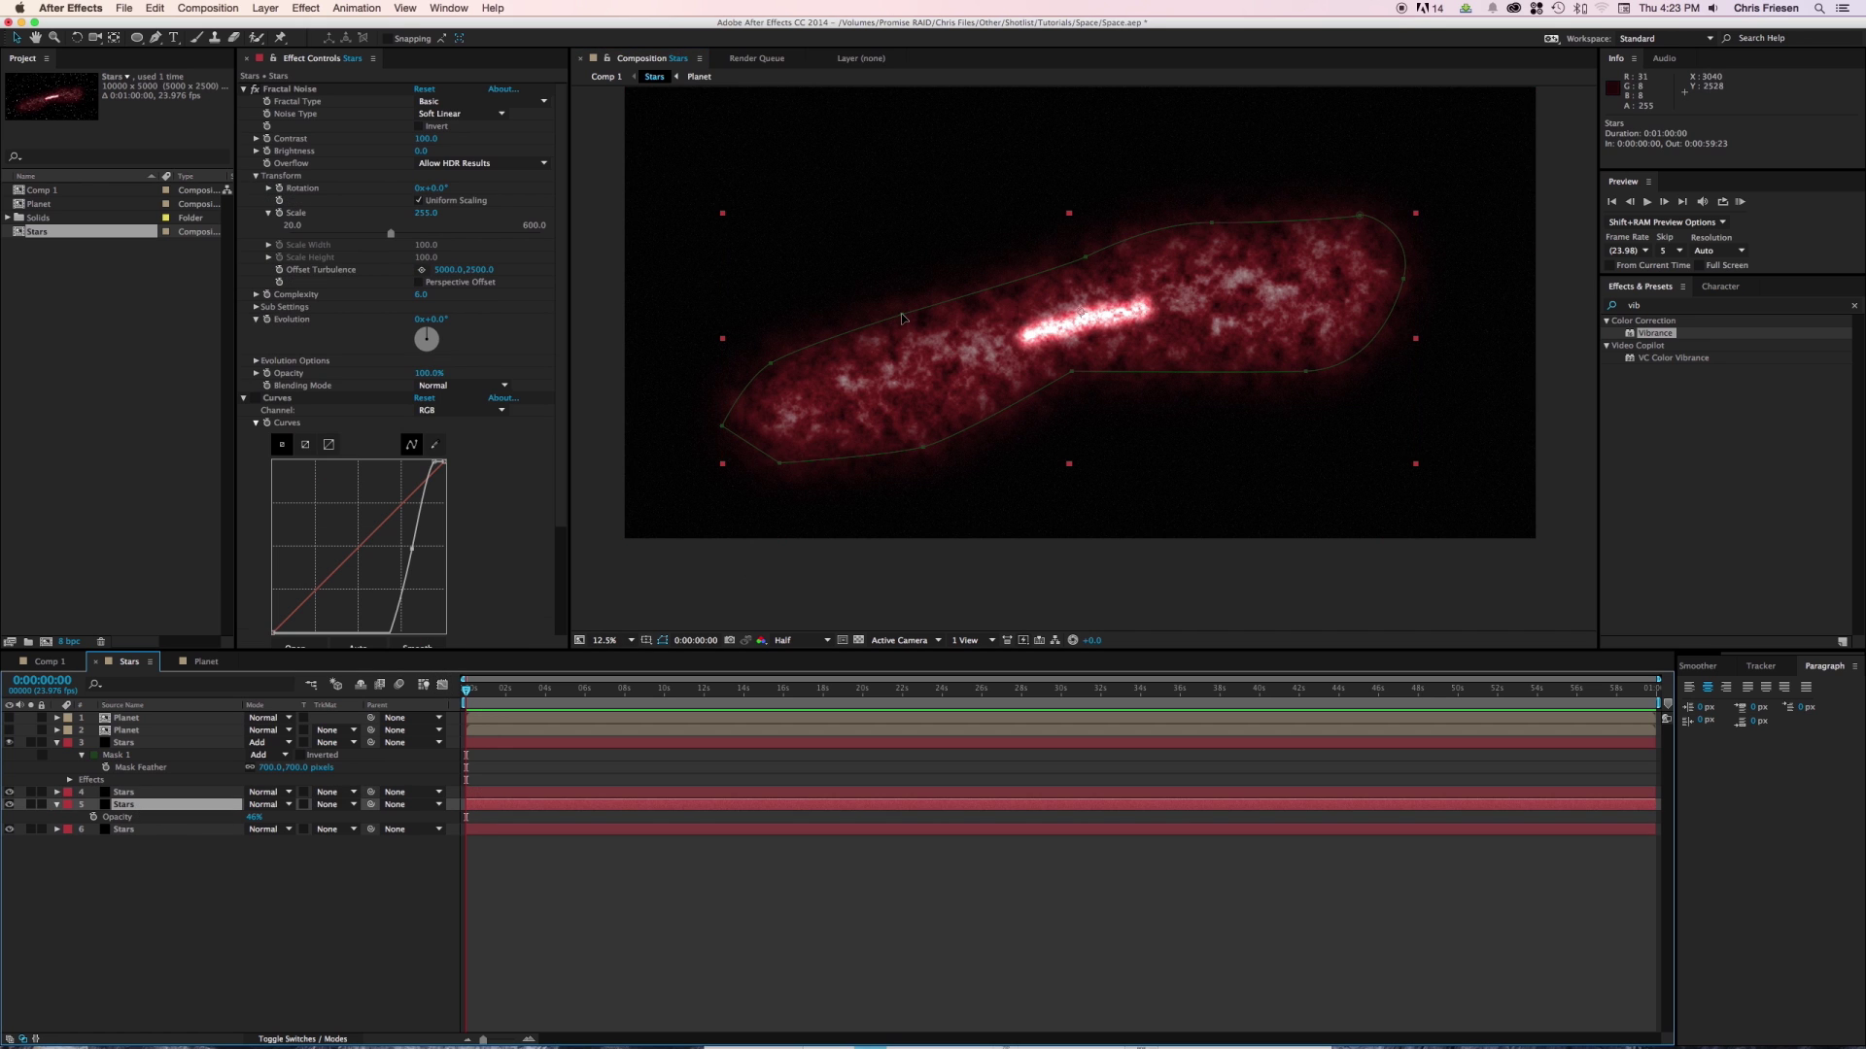
{"action": "double_click", "coordinate": [904, 317]}
{"action": "scroll", "coordinate": [1010, 369], "scroll_direction": "up", "scroll_amount": 3}
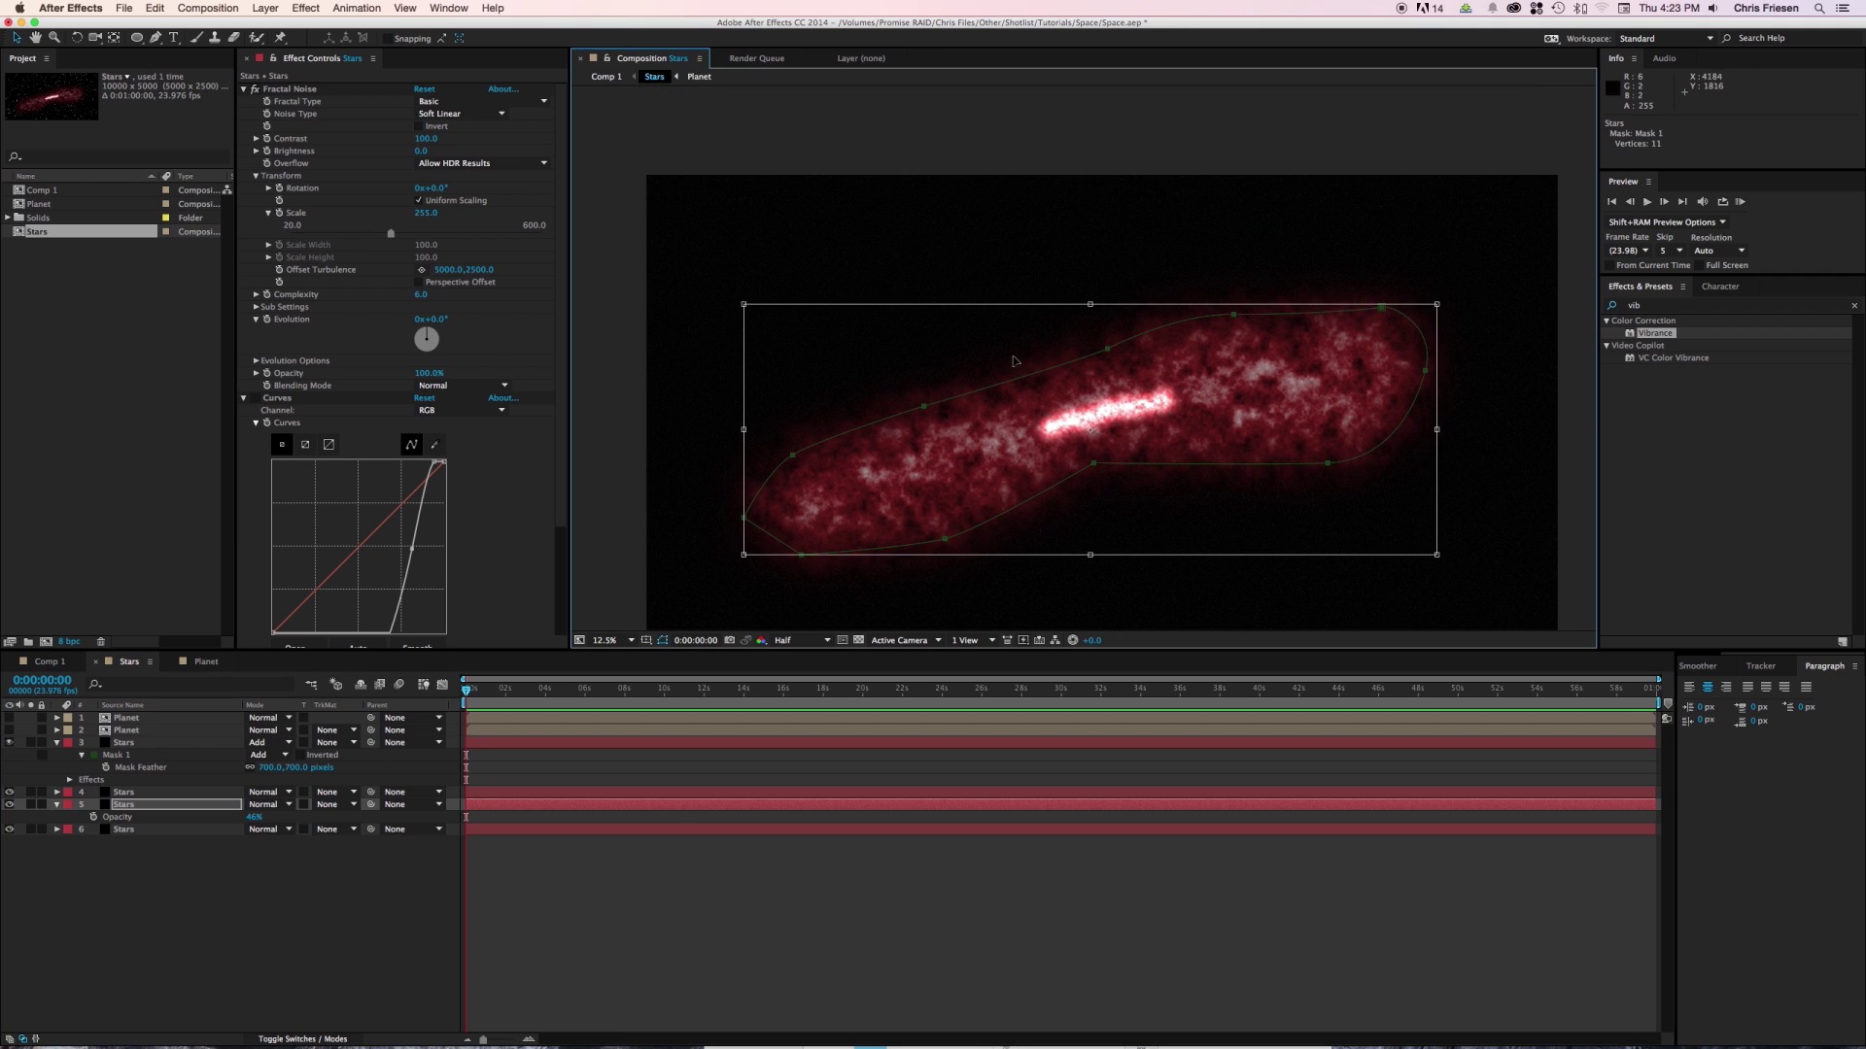
{"action": "key", "text": "Return"}
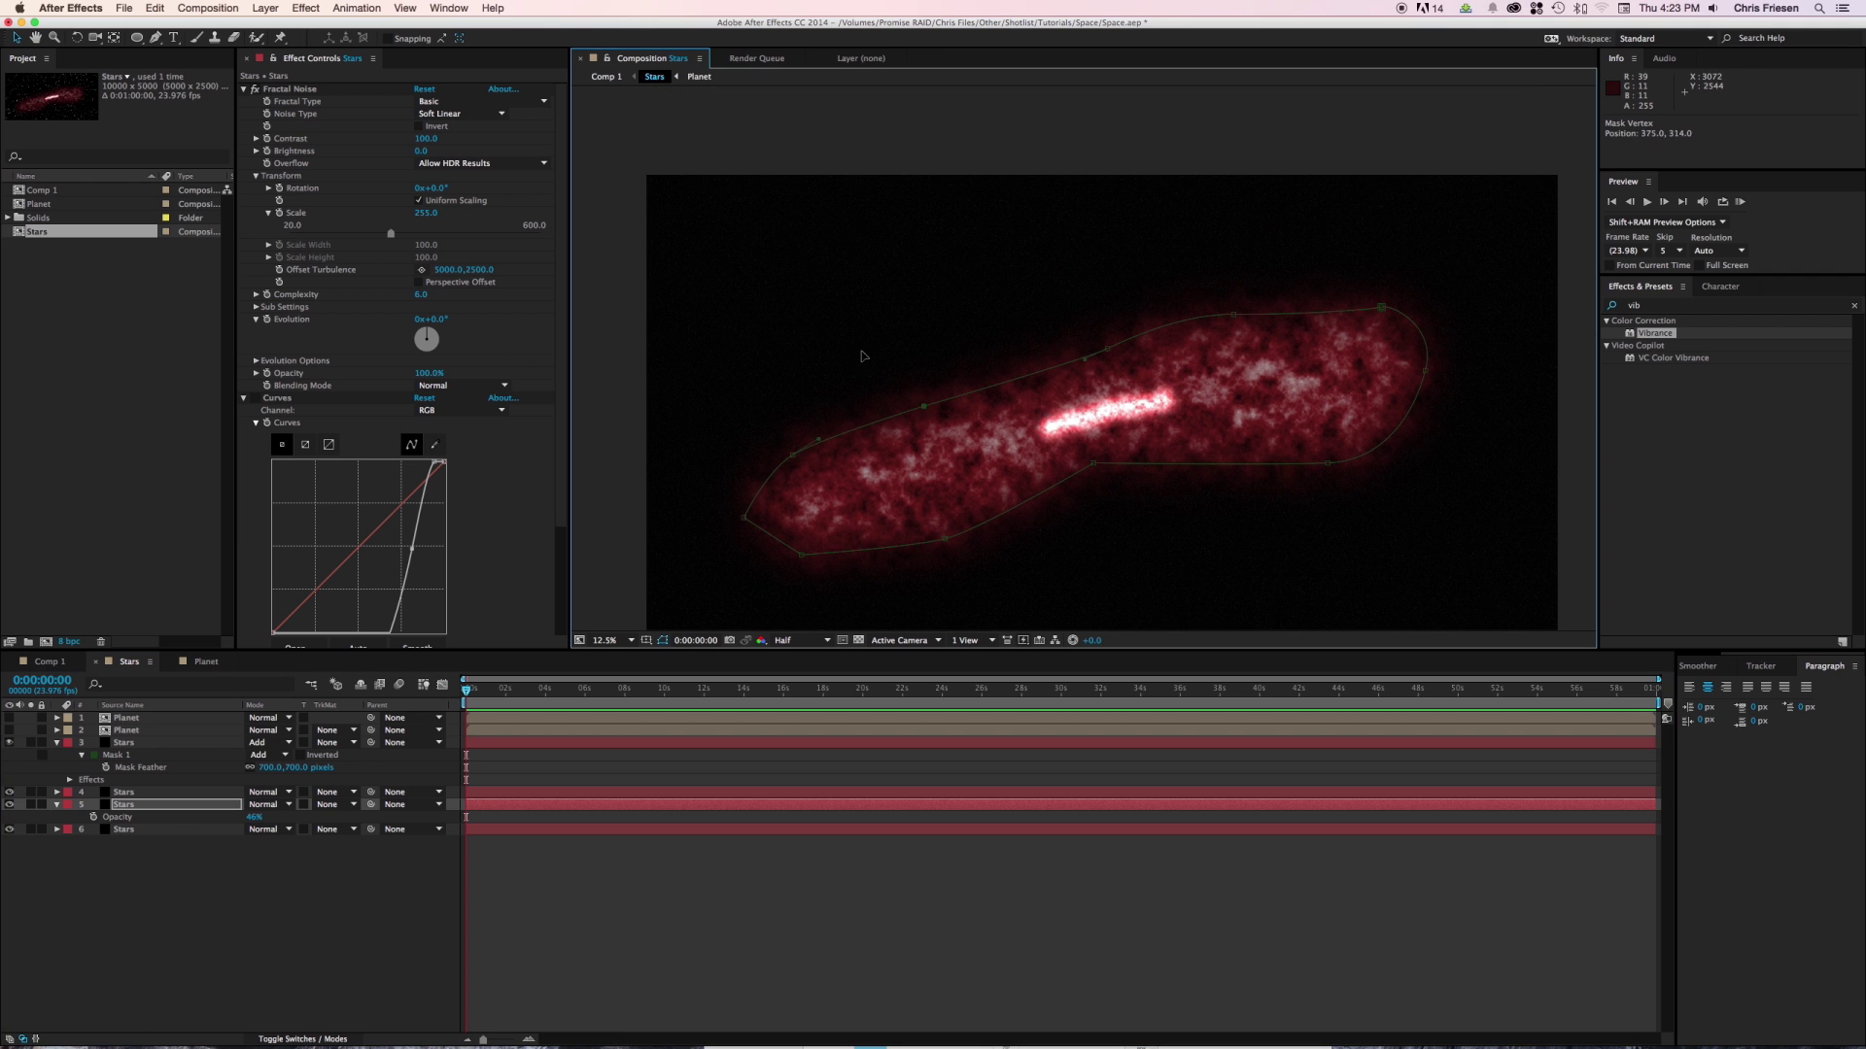
Drag each Mask 1 vertex outward toward the frame edges.
{"action": "left_click_drag", "start_coordinate": [924, 406], "coordinate": [720, 243]}
{"action": "left_click_drag", "start_coordinate": [1108, 353], "coordinate": [1113, 218]}
{"action": "left_click_drag", "start_coordinate": [1382, 307], "coordinate": [1501, 242]}
{"action": "left_click_drag", "start_coordinate": [1232, 314], "coordinate": [1289, 235]}
{"action": "left_click_drag", "start_coordinate": [1327, 462], "coordinate": [1474, 584]}
{"action": "left_click_drag", "start_coordinate": [1093, 464], "coordinate": [1081, 580]}
{"action": "left_click_drag", "start_coordinate": [802, 555], "coordinate": [709, 611]}
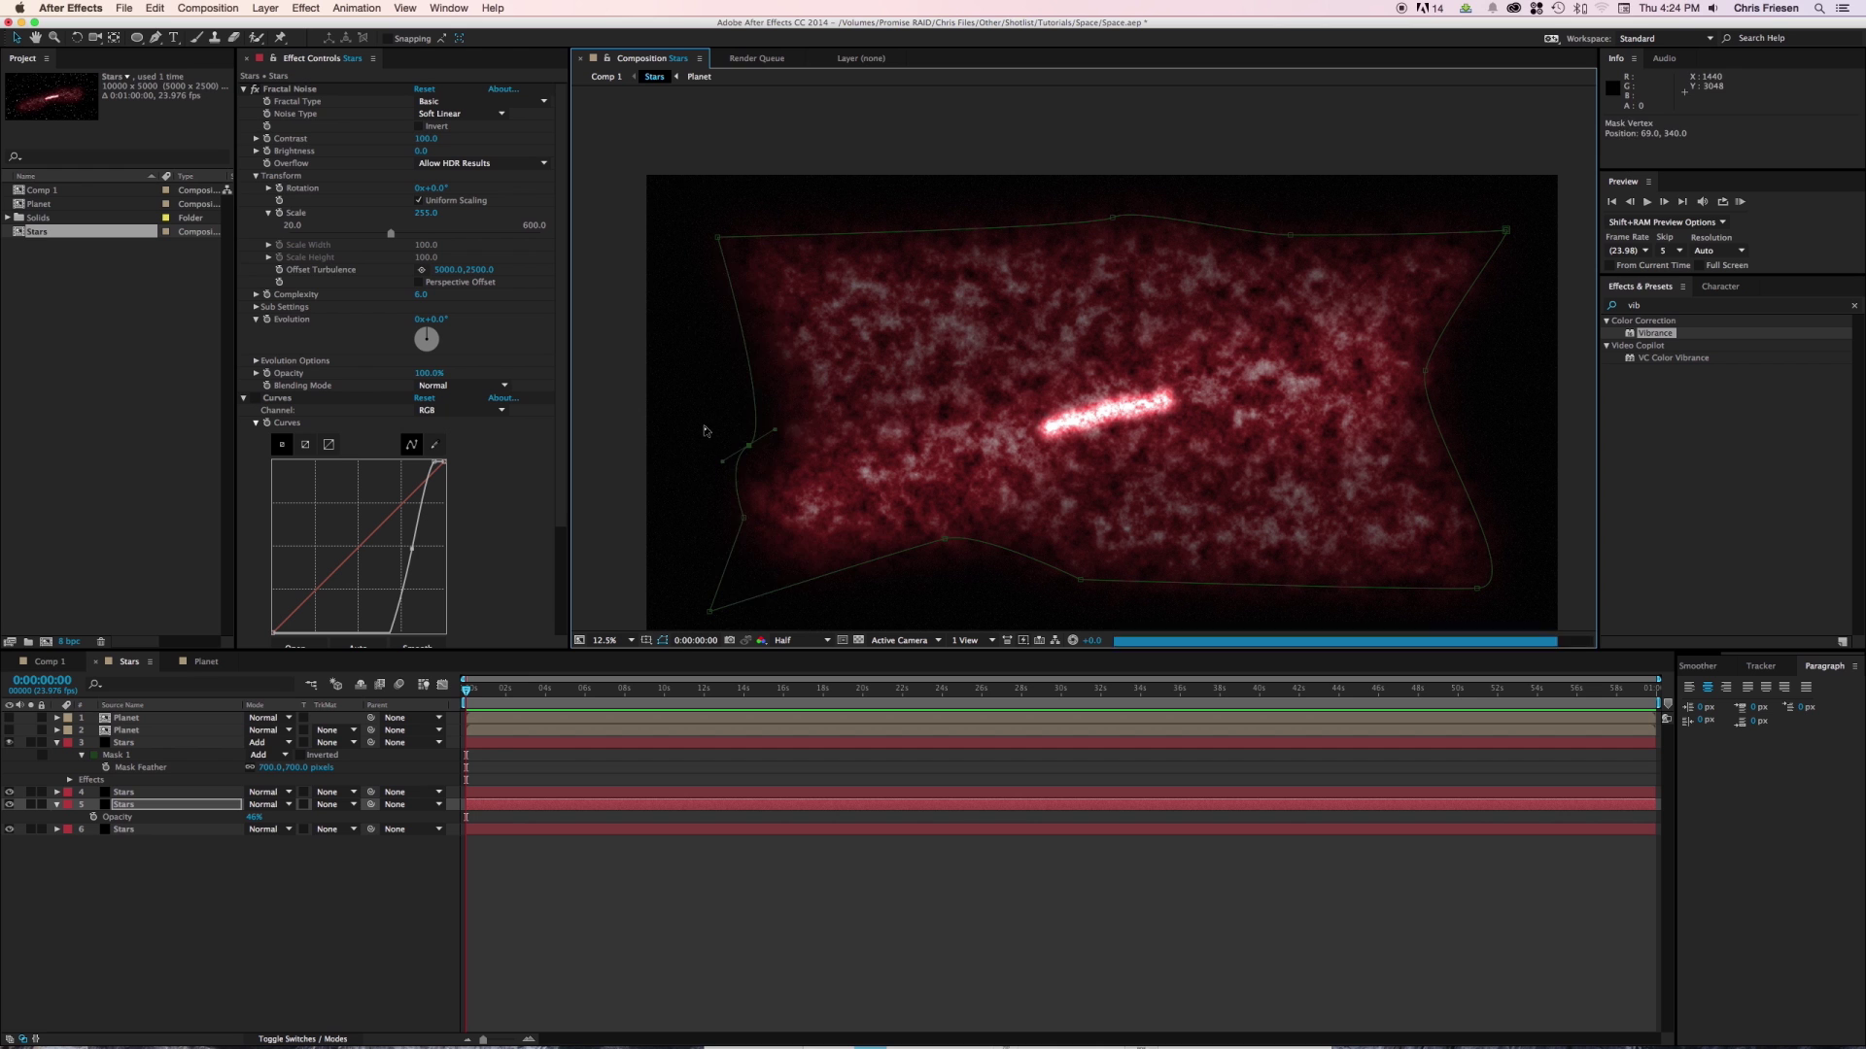
{"action": "left_click_drag", "start_coordinate": [793, 454], "coordinate": [696, 422]}
{"action": "left_click_drag", "start_coordinate": [945, 538], "coordinate": [945, 595]}
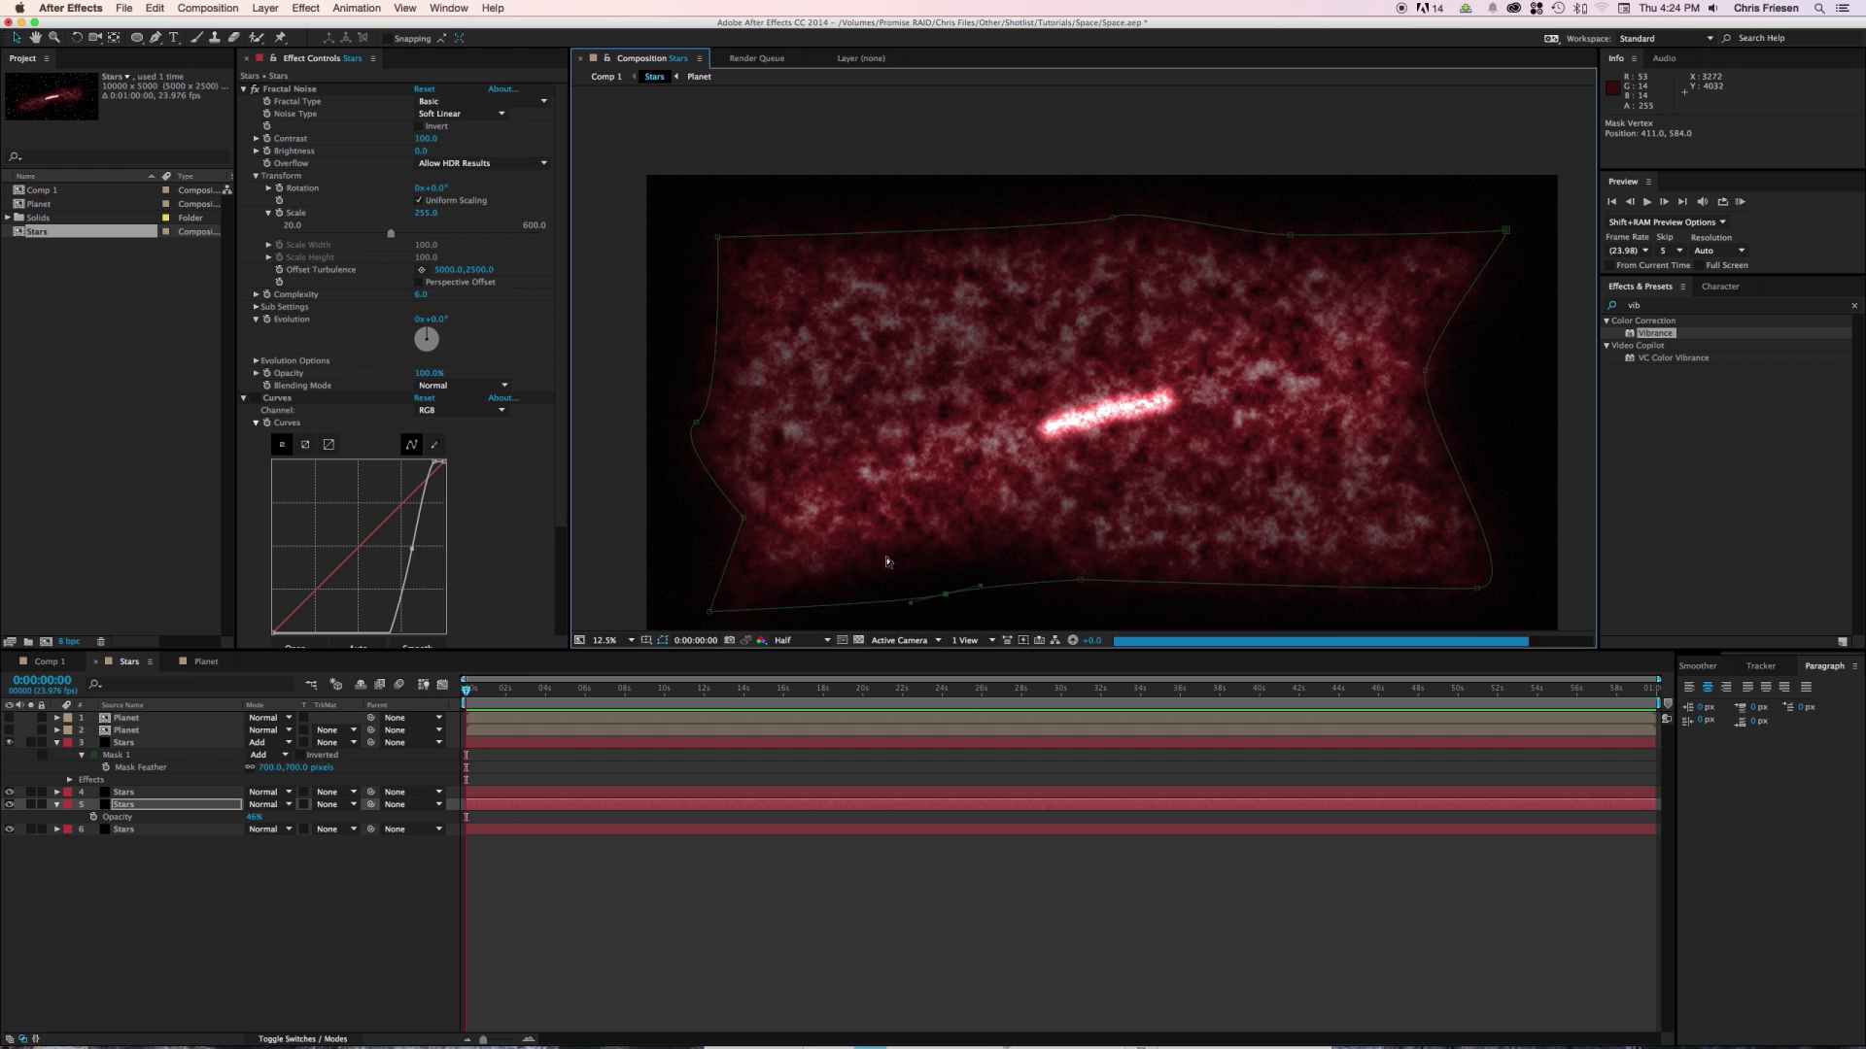
{"action": "scroll", "coordinate": [565, 418], "scroll_direction": "down", "scroll_amount": 3}
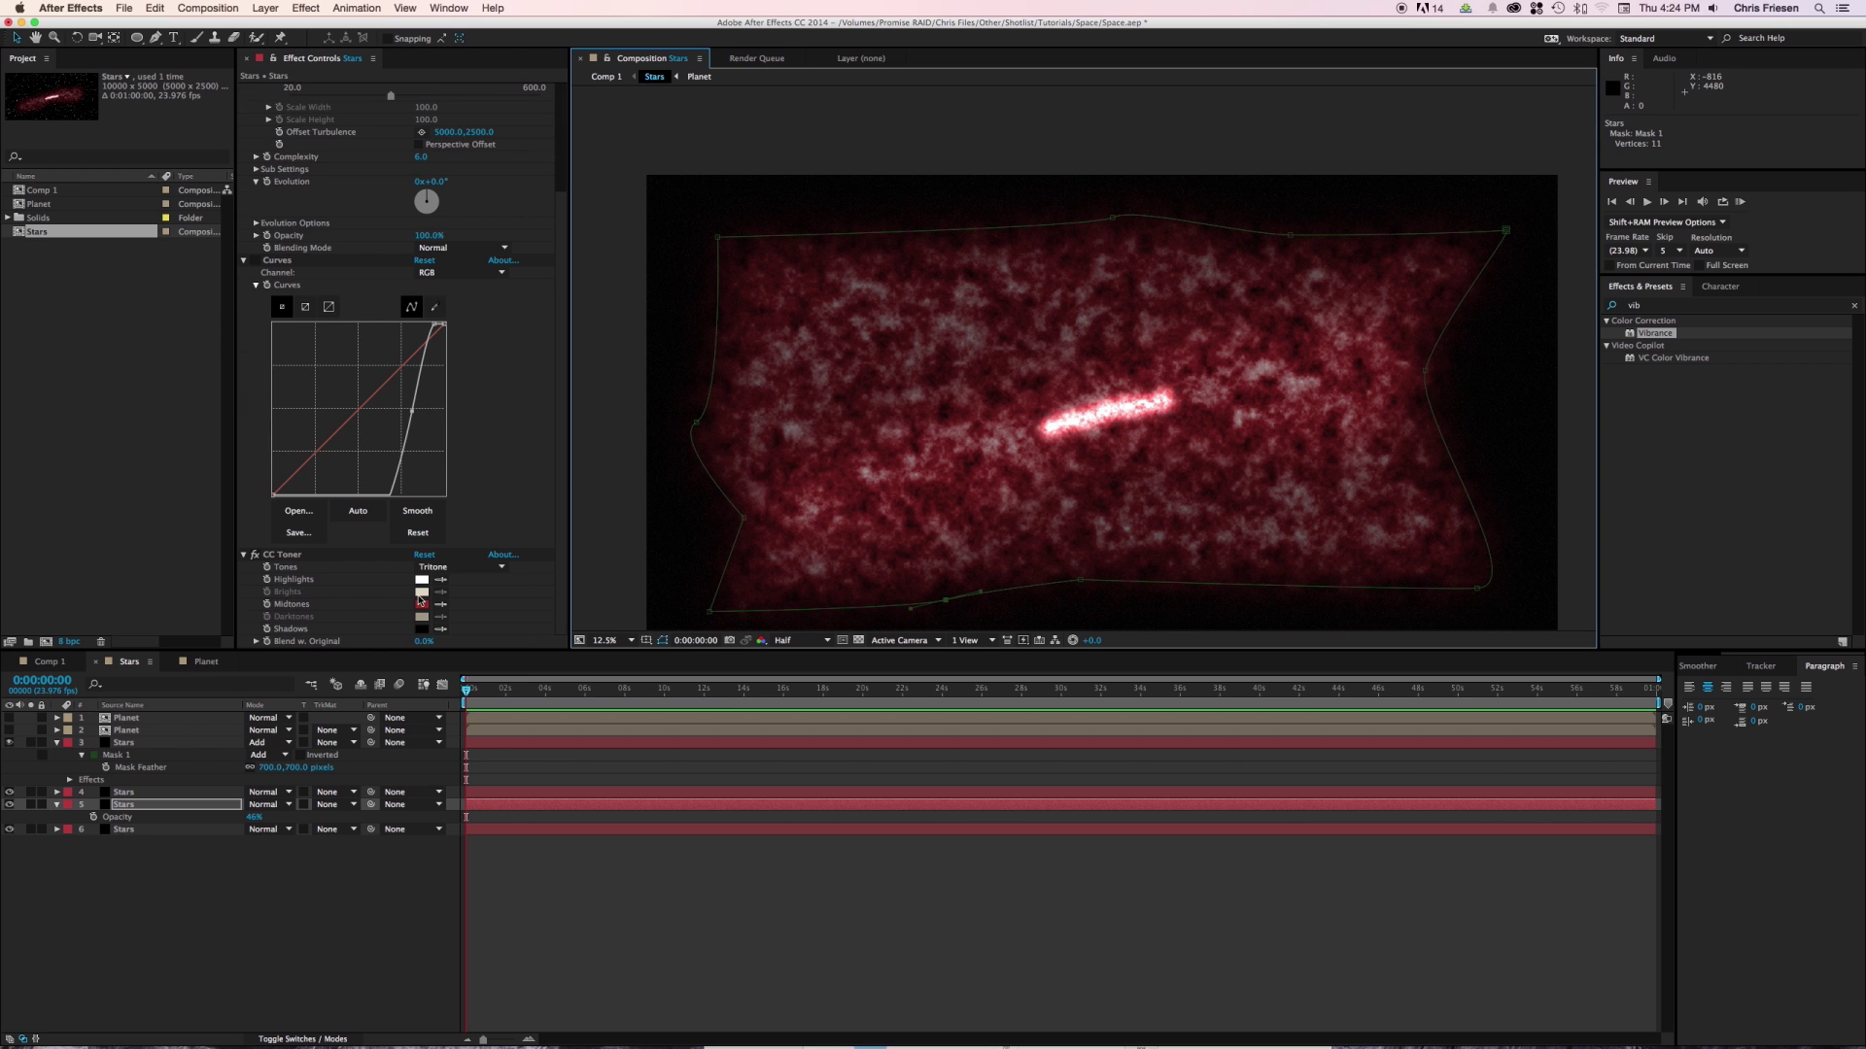
{"action": "left_click", "coordinate": [421, 604]}
Tint CC Toner's midtones blue and apply CC Vector Blur to the duplicate Stars layer.
{"action": "left_click_drag", "start_coordinate": [215, 210], "coordinate": [220, 197]}
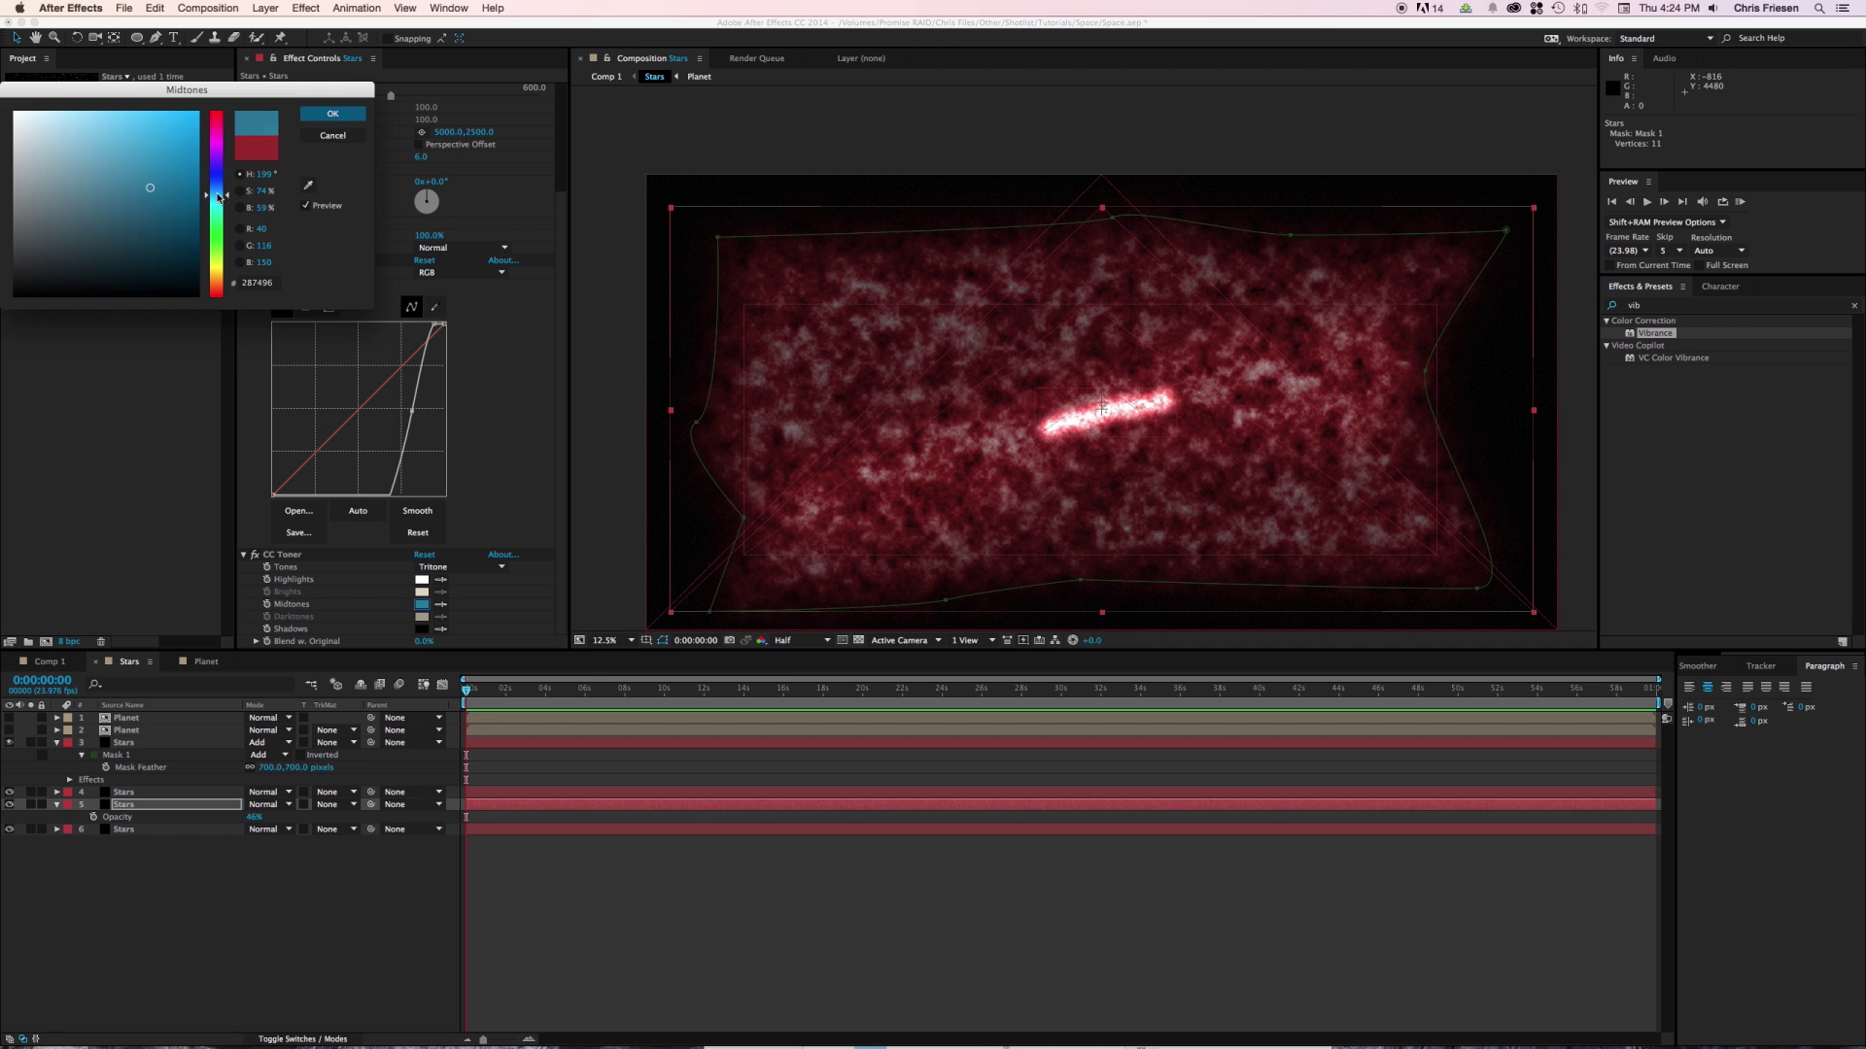
{"action": "left_click", "coordinate": [330, 115]}
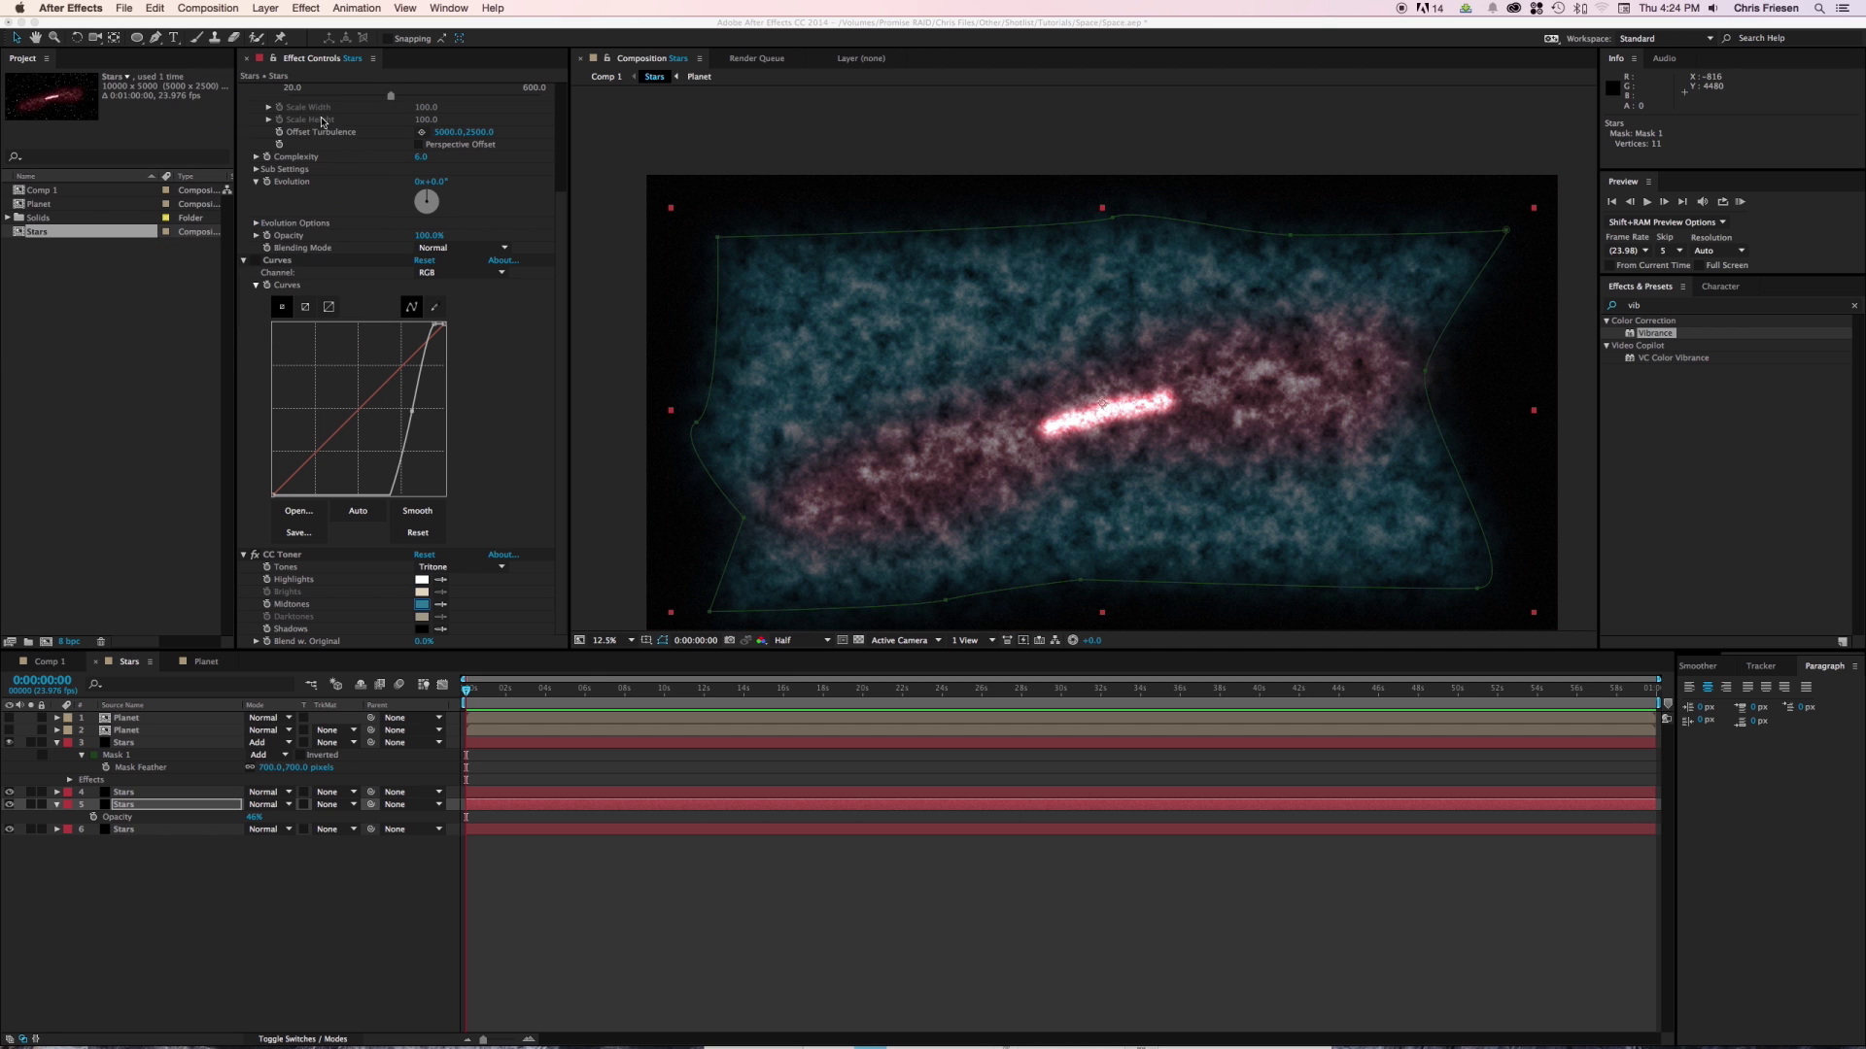
{"action": "left_click", "coordinate": [1653, 306]}
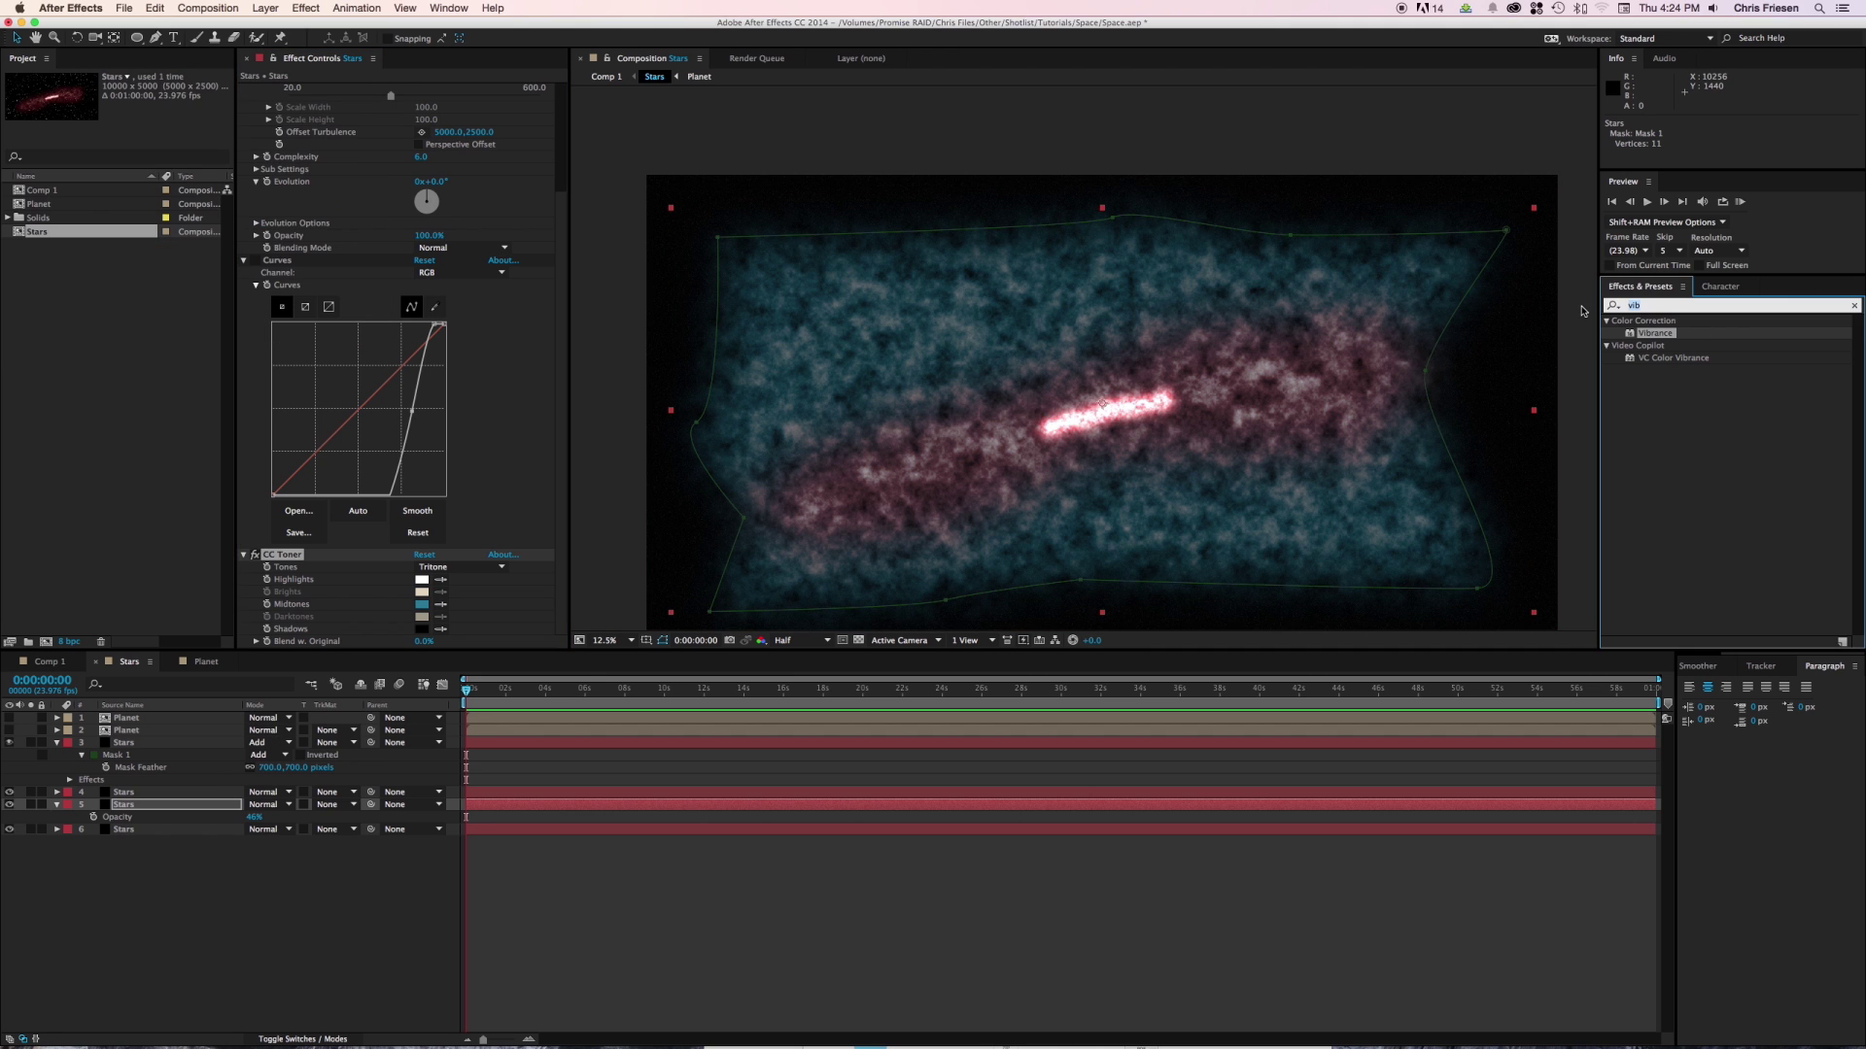
{"action": "type", "text": "vecto"}
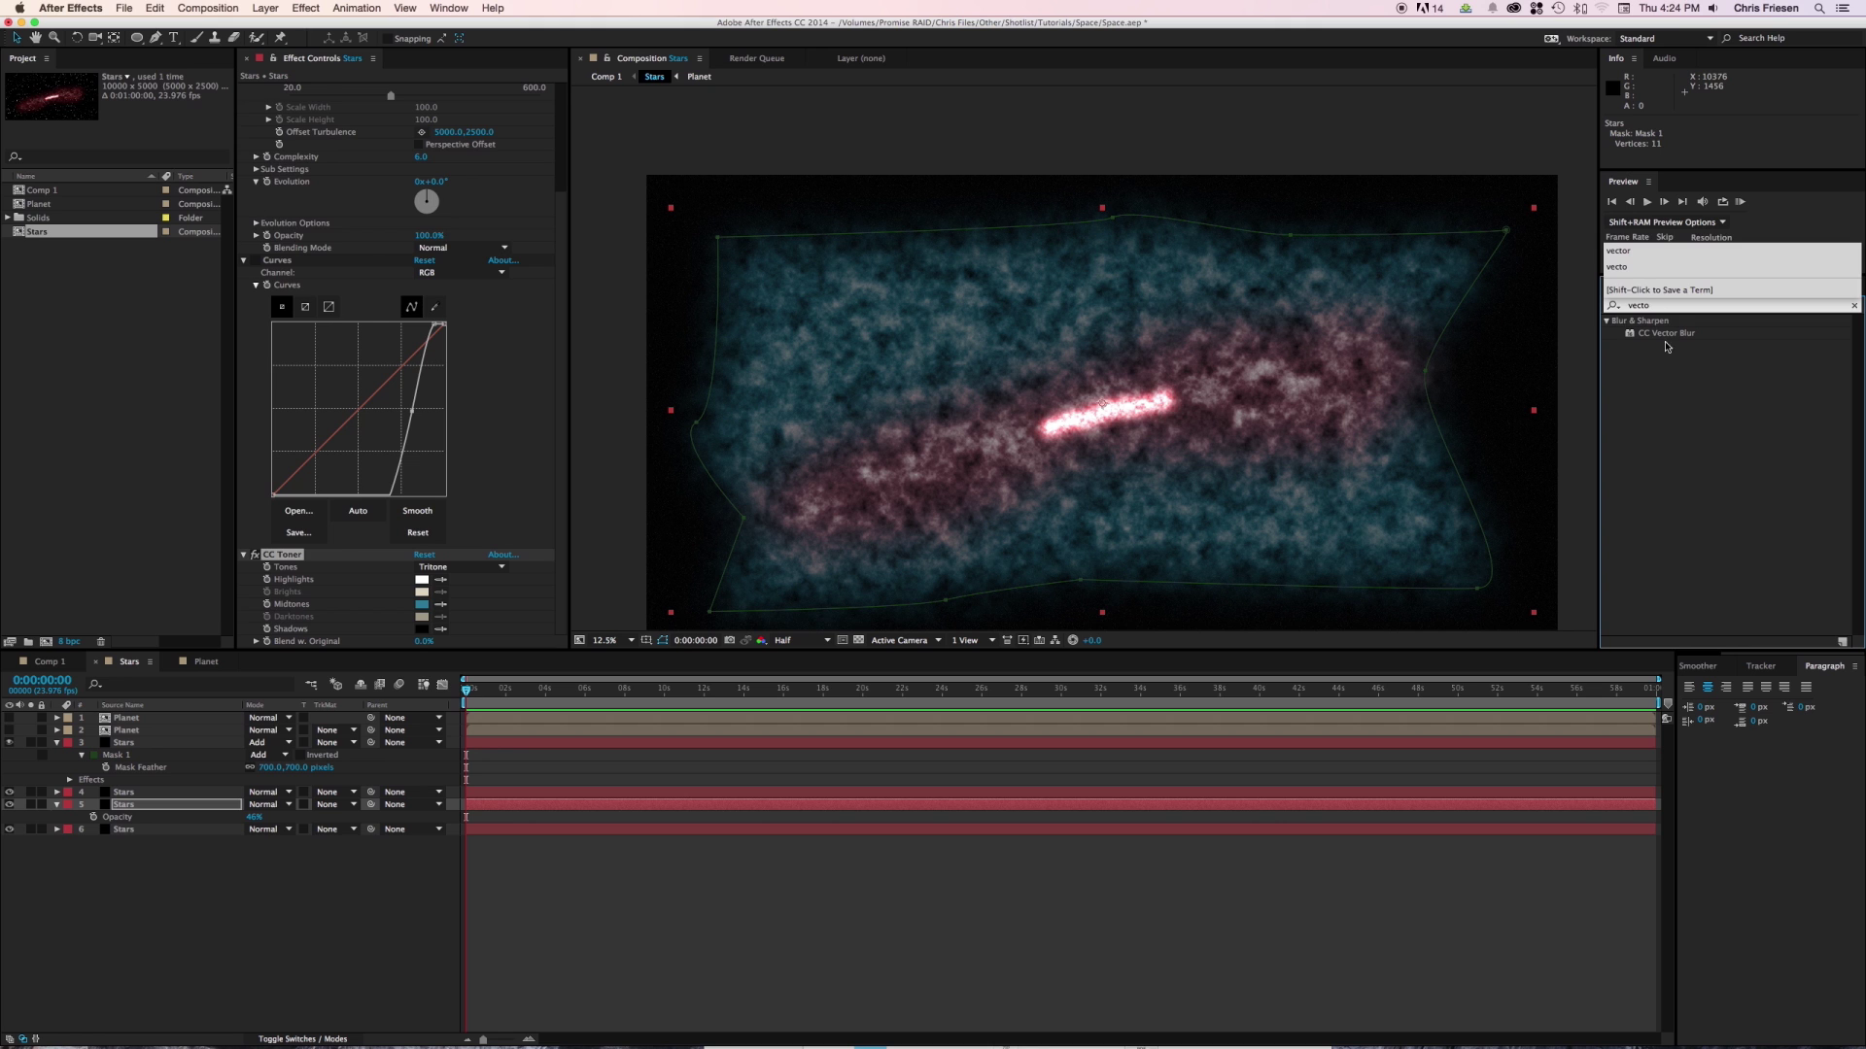
{"action": "double_click", "coordinate": [1666, 334]}
Set CC Vector Blur Amount to 55 and the layer's opacity to 33%.
{"action": "left_click", "coordinate": [419, 579]}
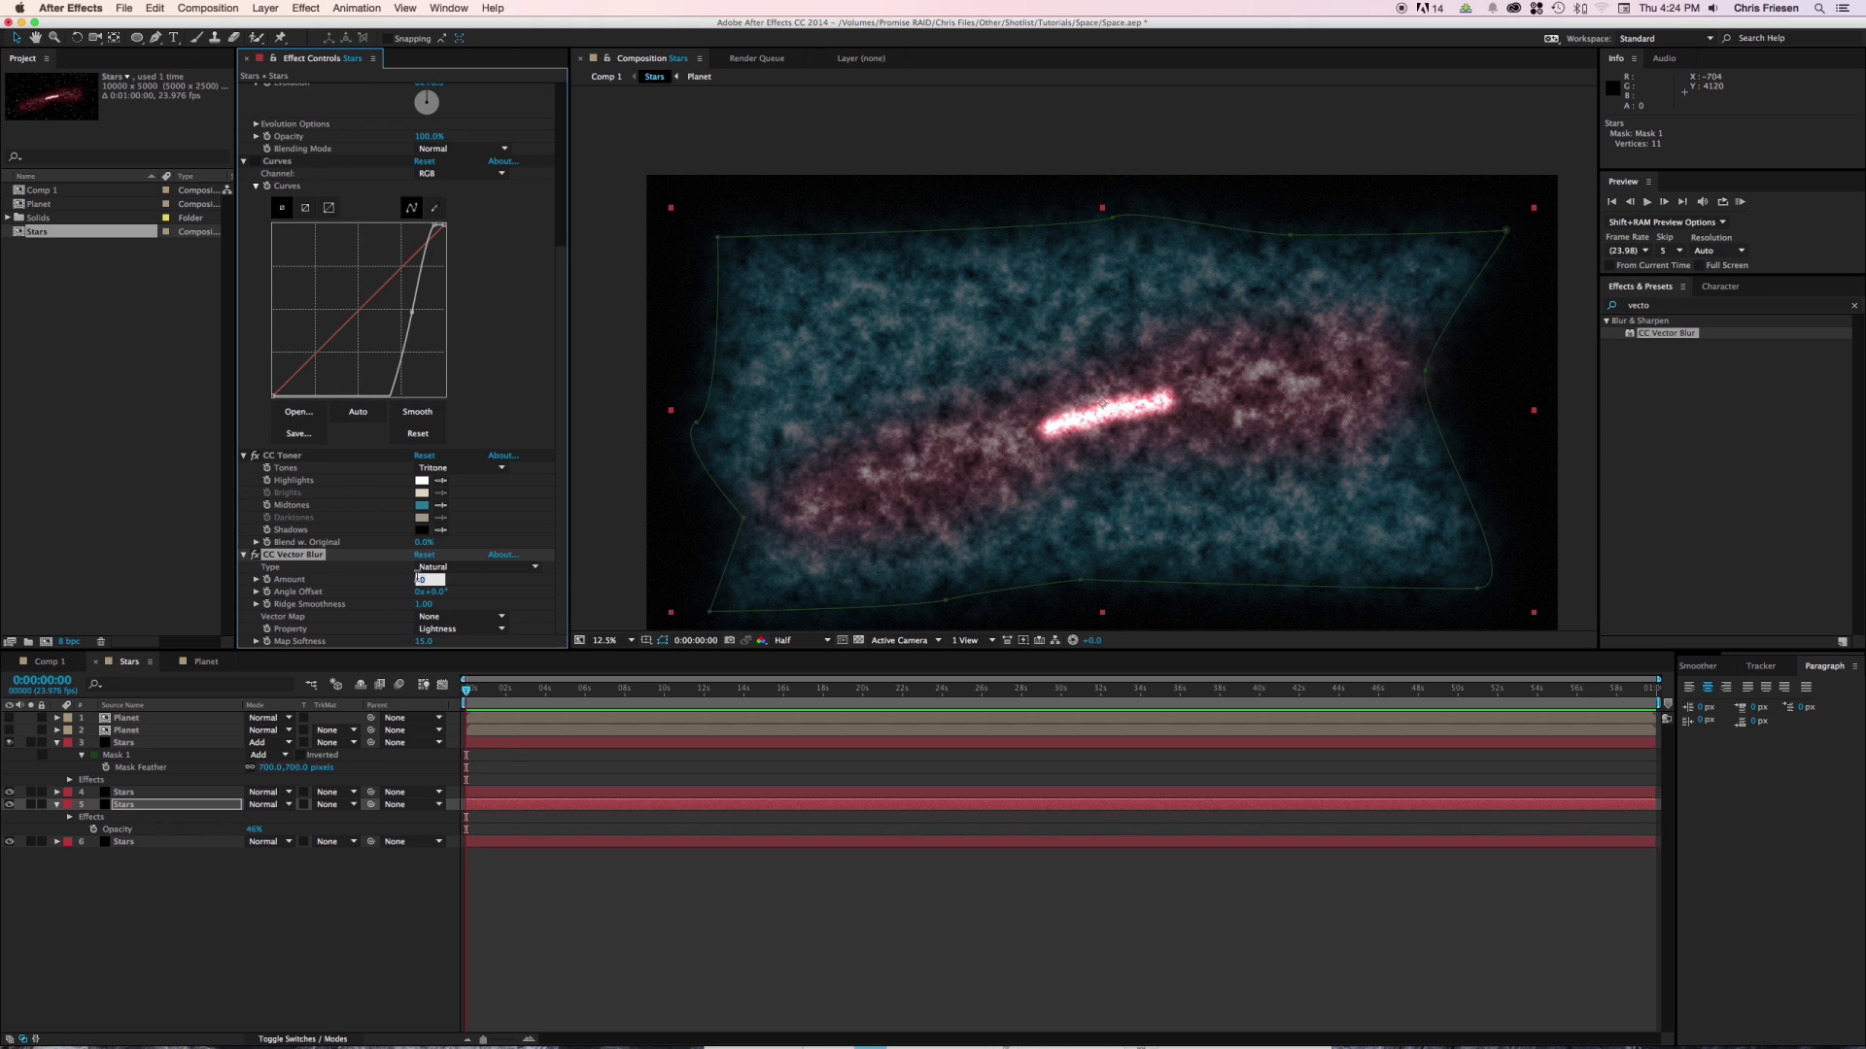
{"action": "key", "text": "Return"}
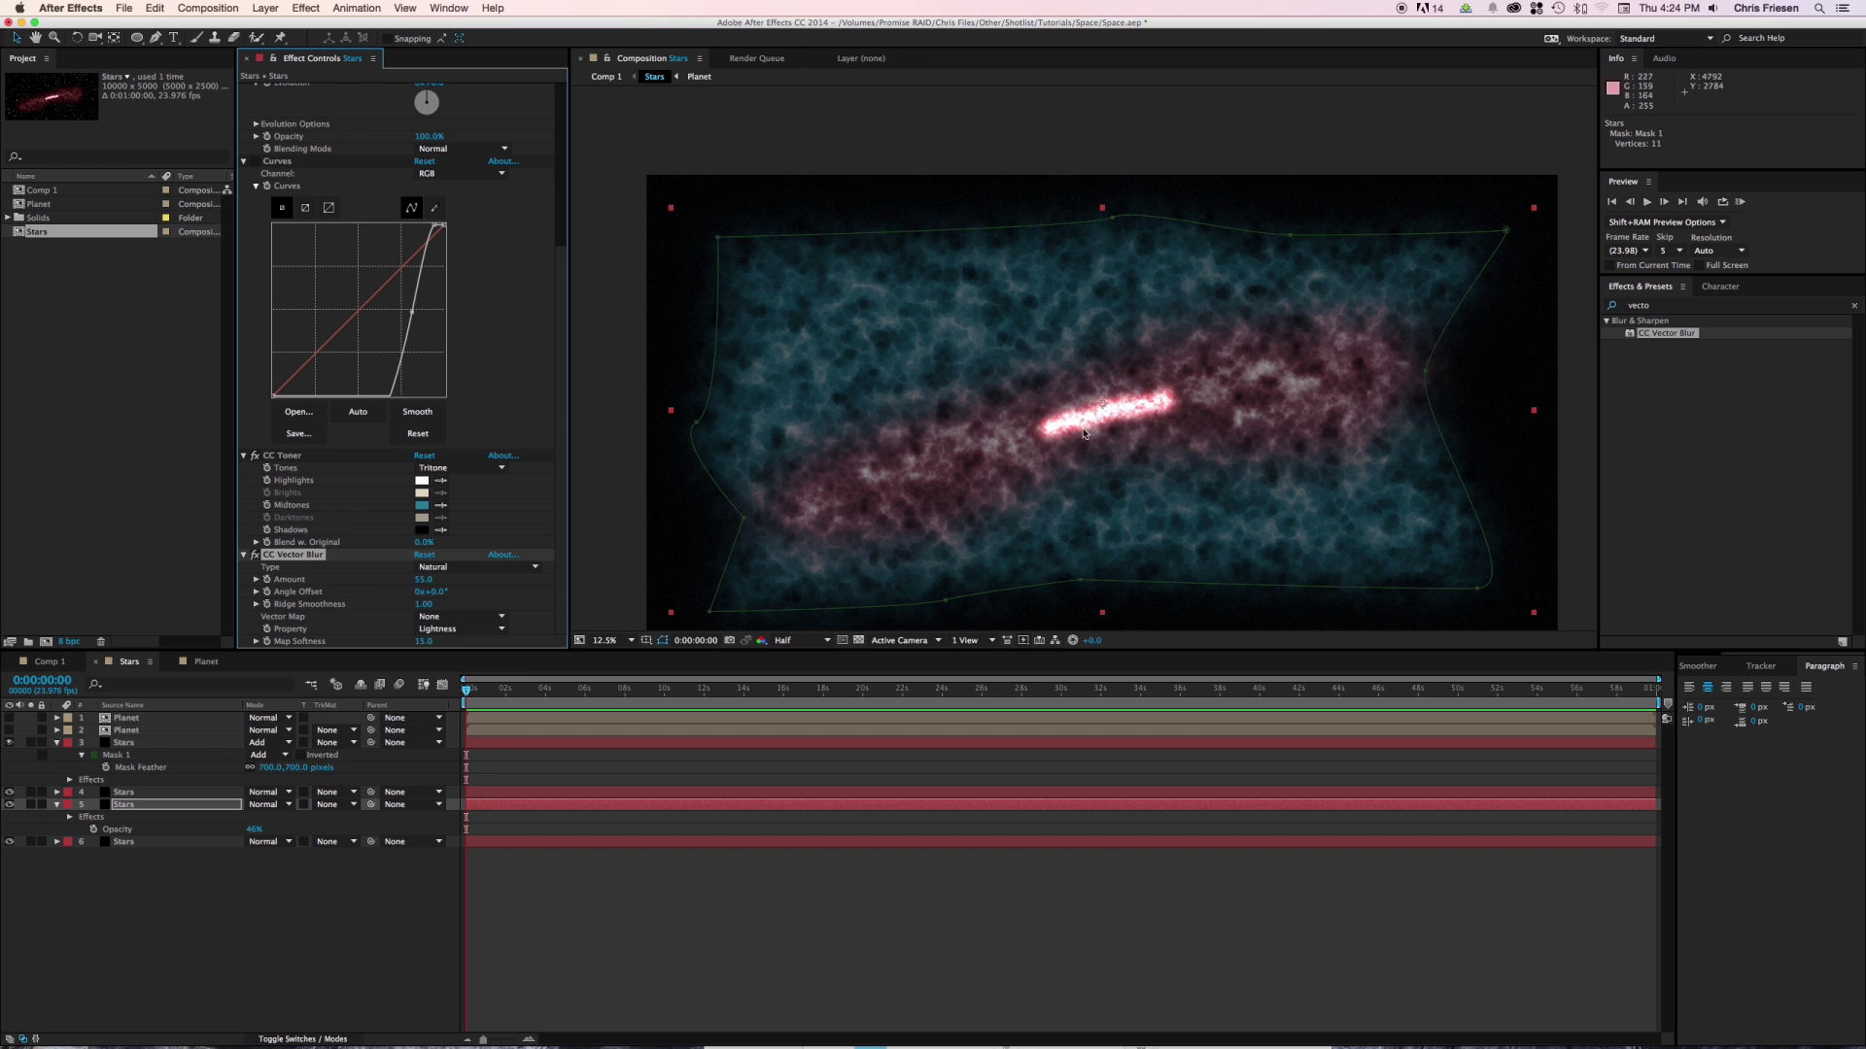
{"action": "left_click", "coordinate": [253, 829]}
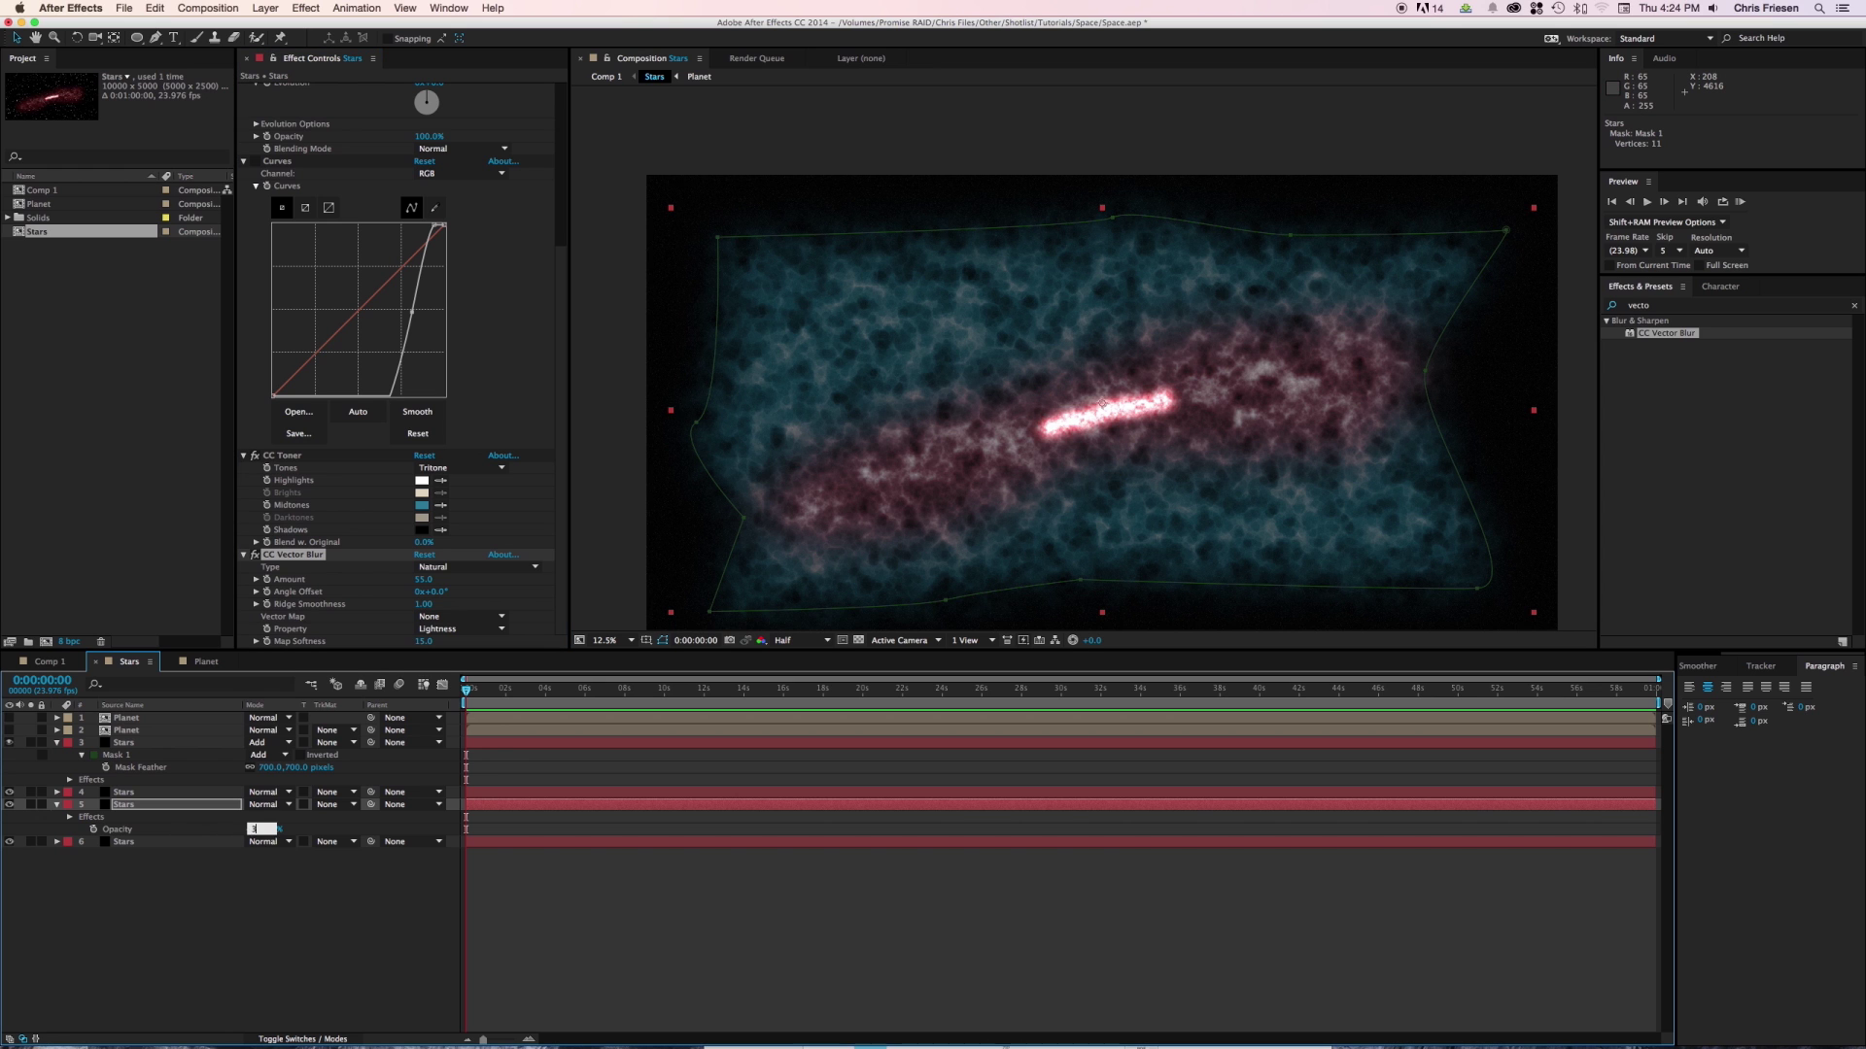
{"action": "key", "text": "Return"}
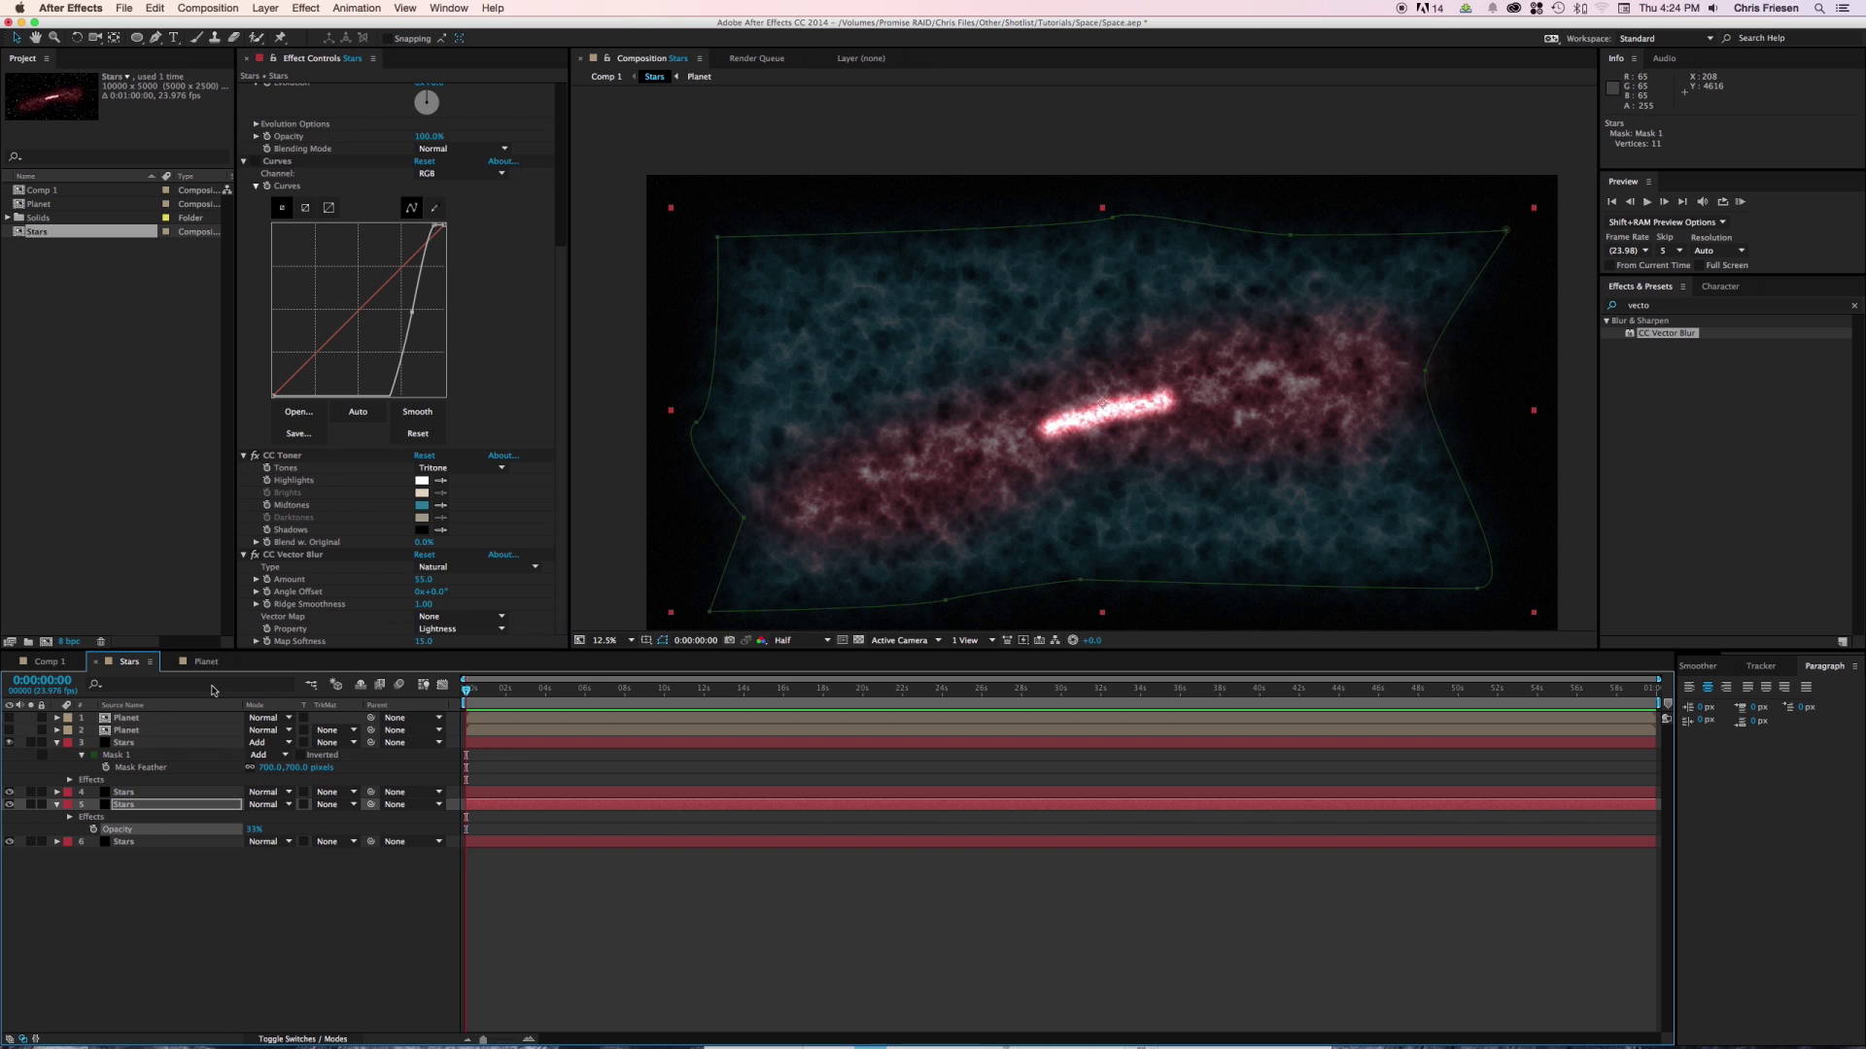
{"action": "left_click", "coordinate": [123, 744]}
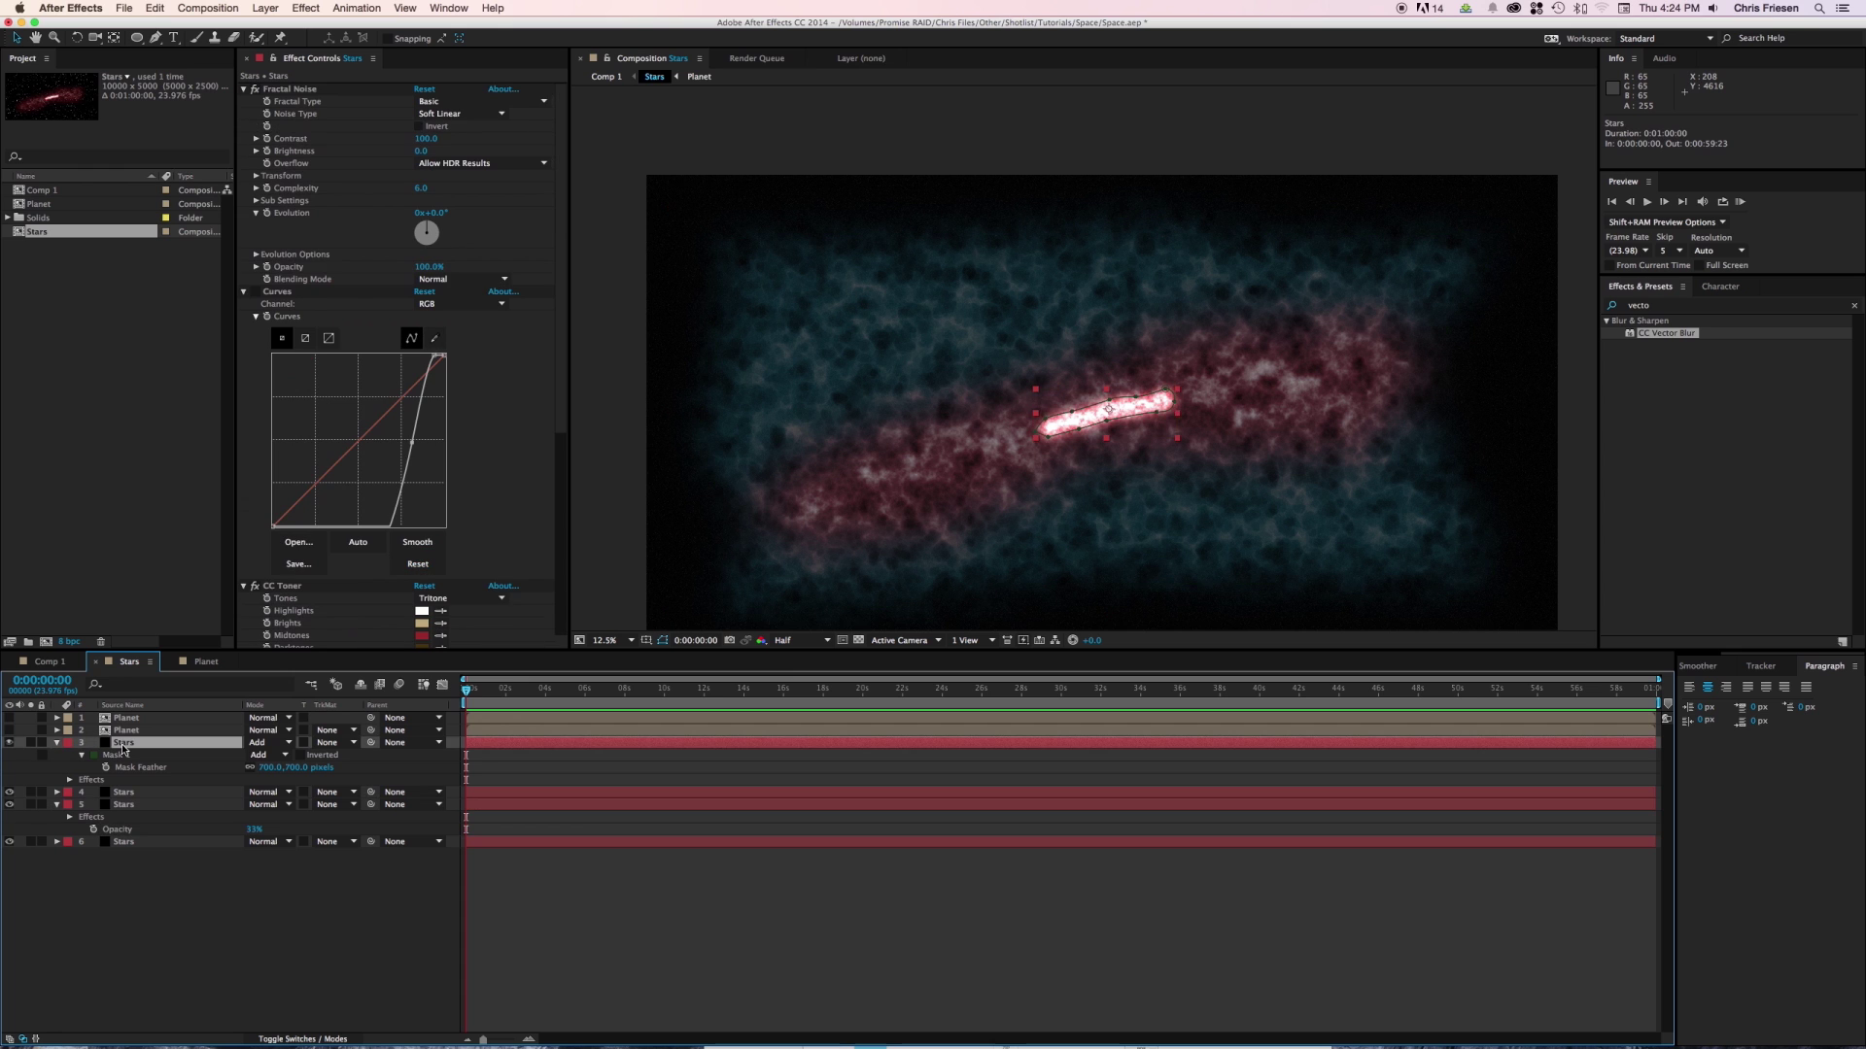
Add an adjustment layer with Curves and drag its top-right point down to dim the Stars comp.
{"action": "left_click", "coordinate": [9, 744]}
{"action": "left_click", "coordinate": [9, 743]}
{"action": "key", "text": "super+alt+y"}
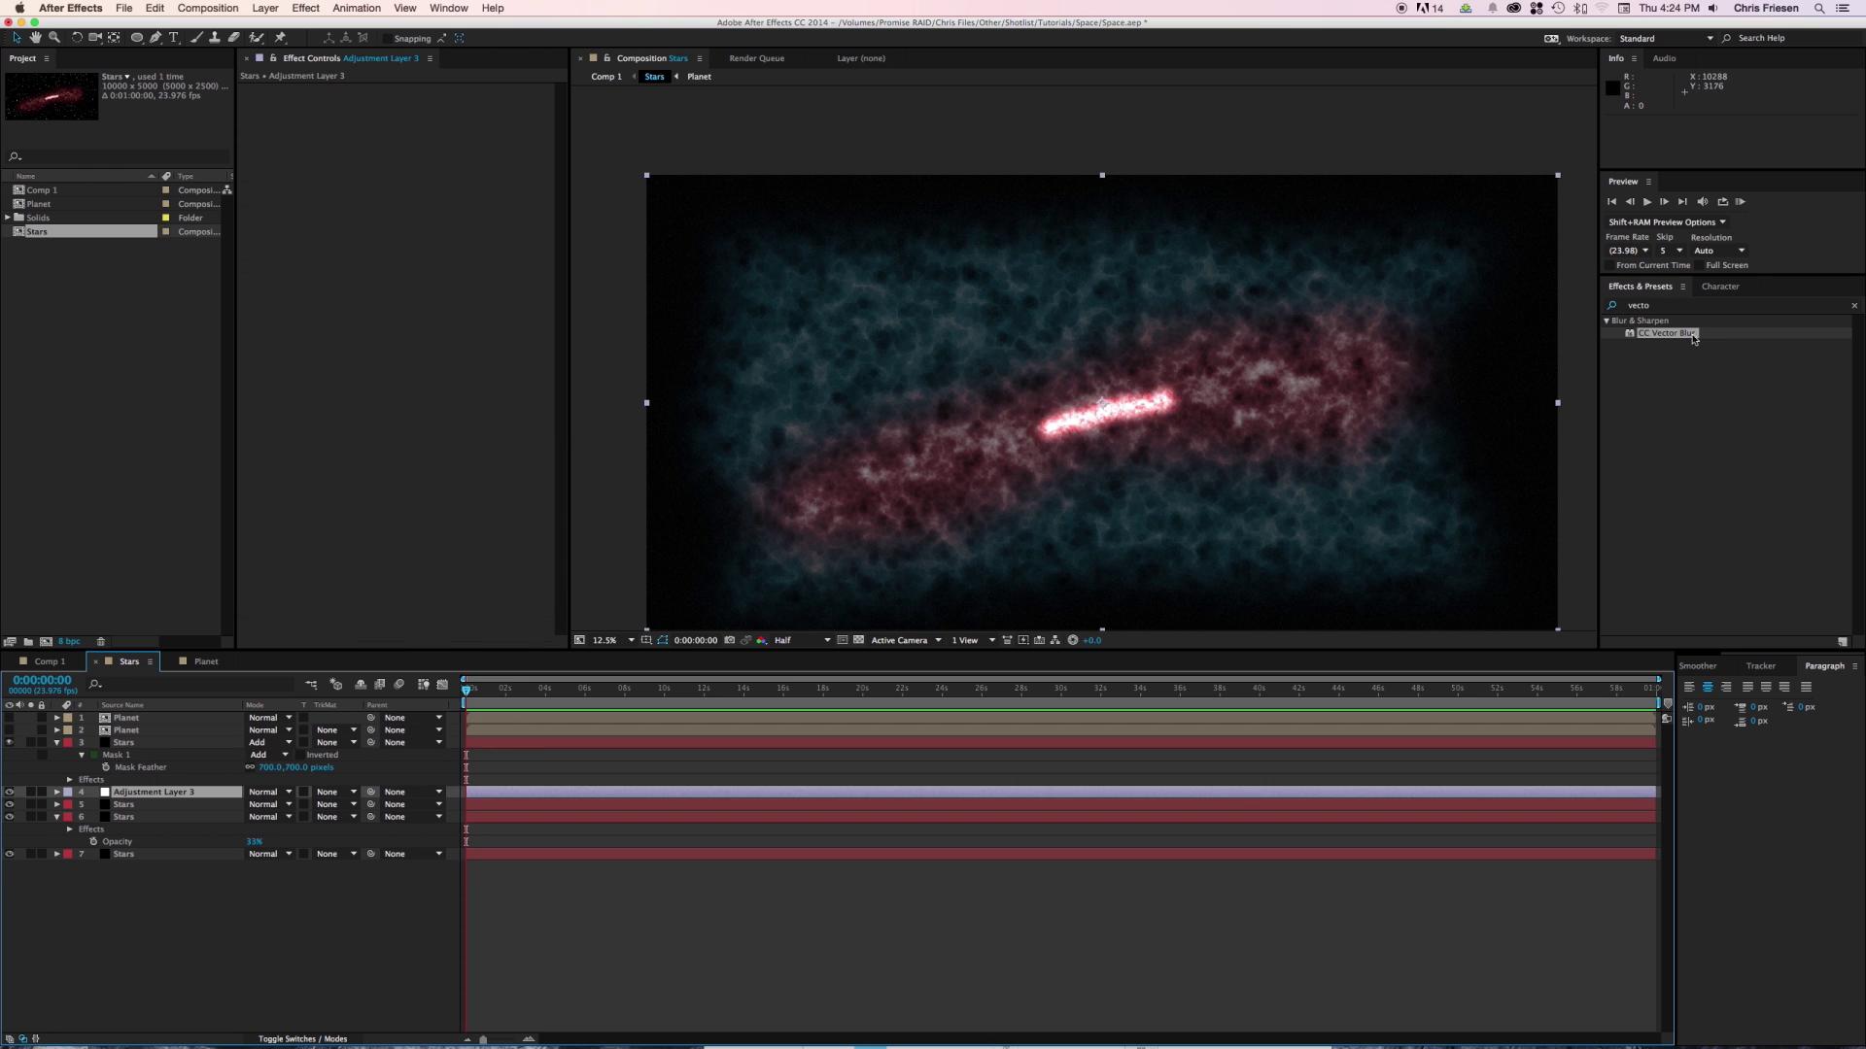
{"action": "double_click", "coordinate": [1635, 305]}
{"action": "type", "text": "curves"}
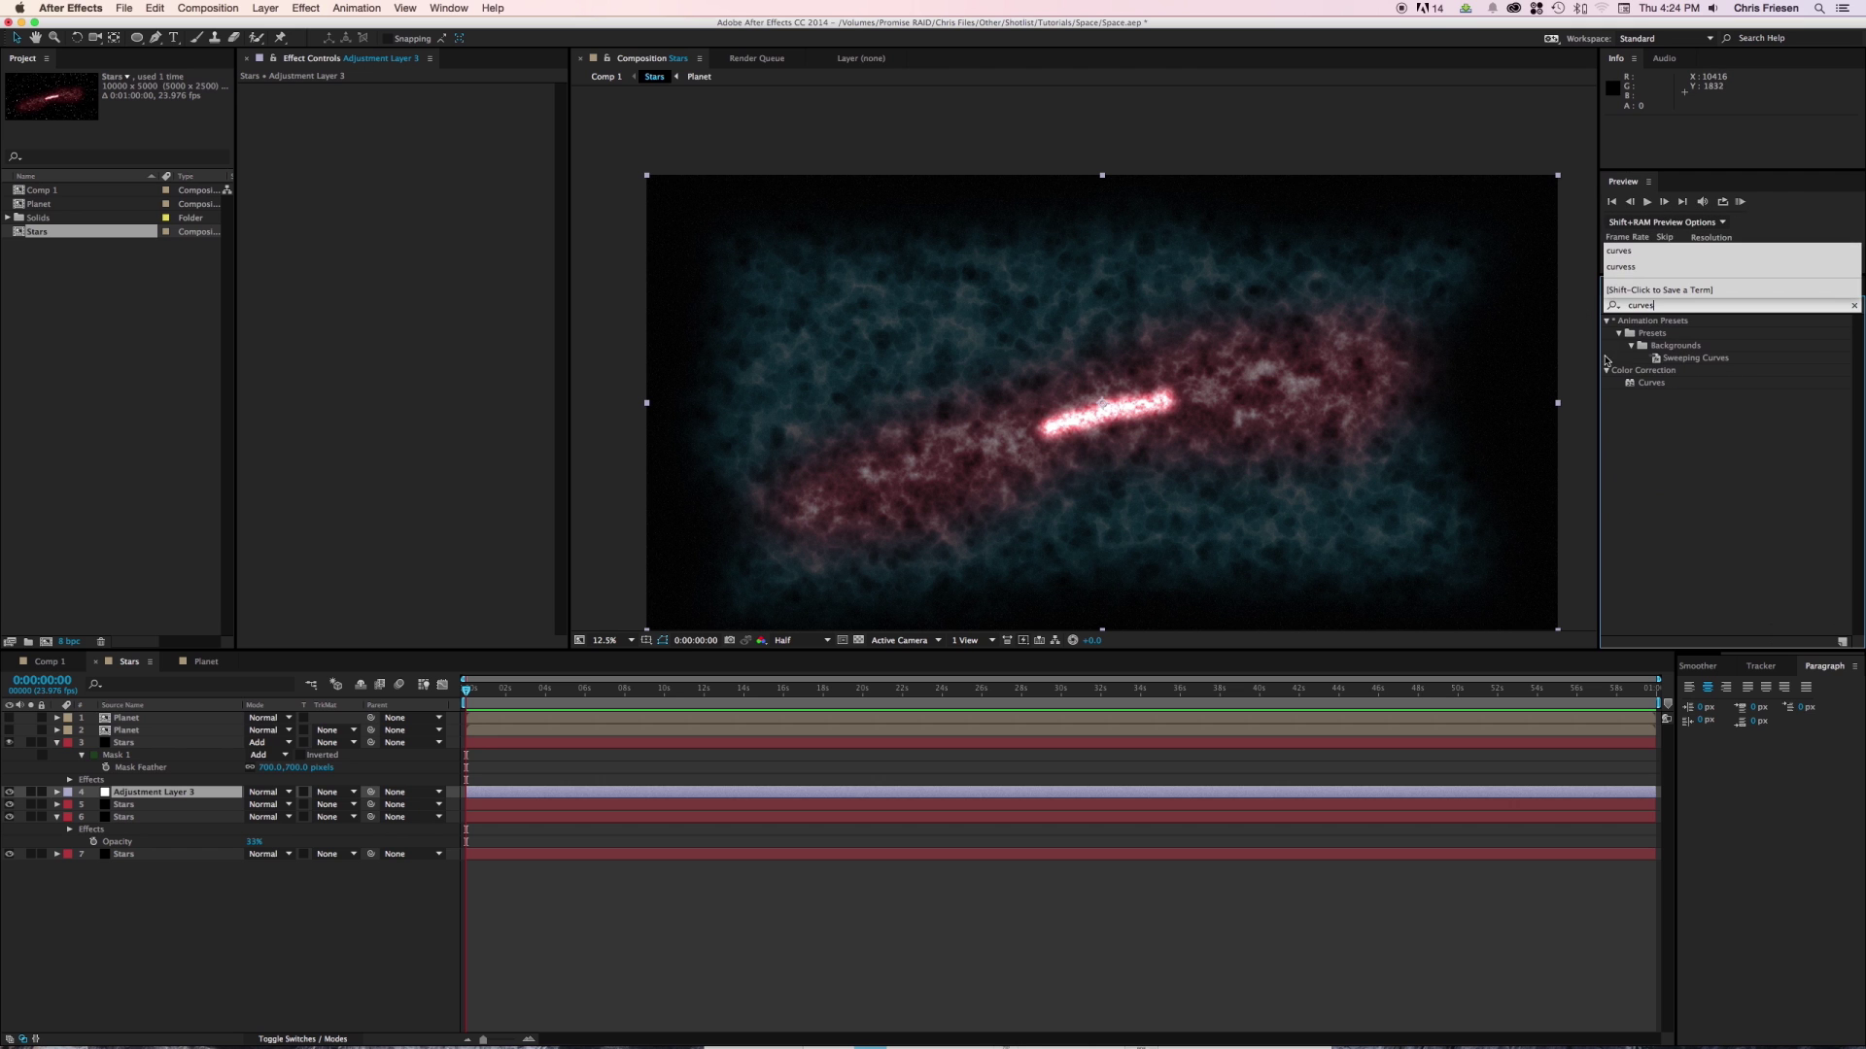
{"action": "double_click", "coordinate": [1645, 384]}
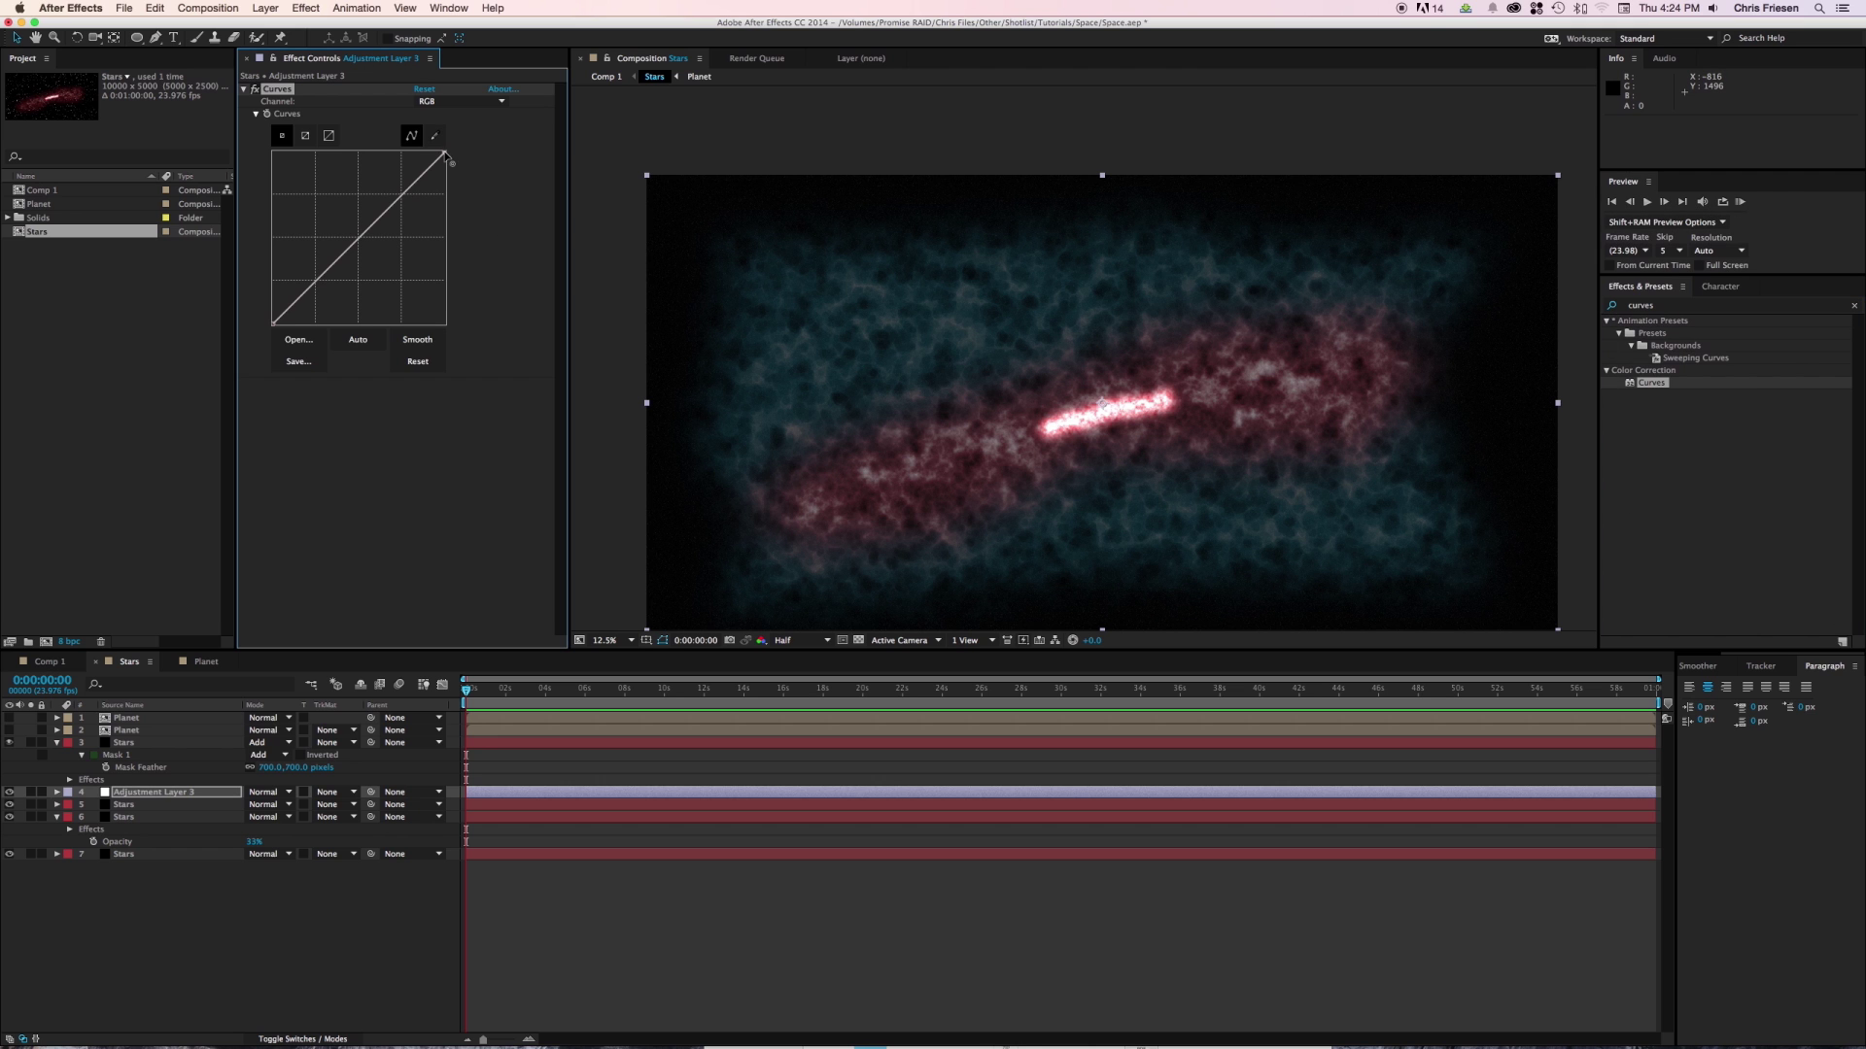
{"action": "left_click_drag", "start_coordinate": [446, 153], "coordinate": [511, 195]}
In Comp 1, keyframe Camera 1's Y Rotation near 8 s and a turned starting angle at 0 s.
{"action": "left_click", "coordinate": [50, 663]}
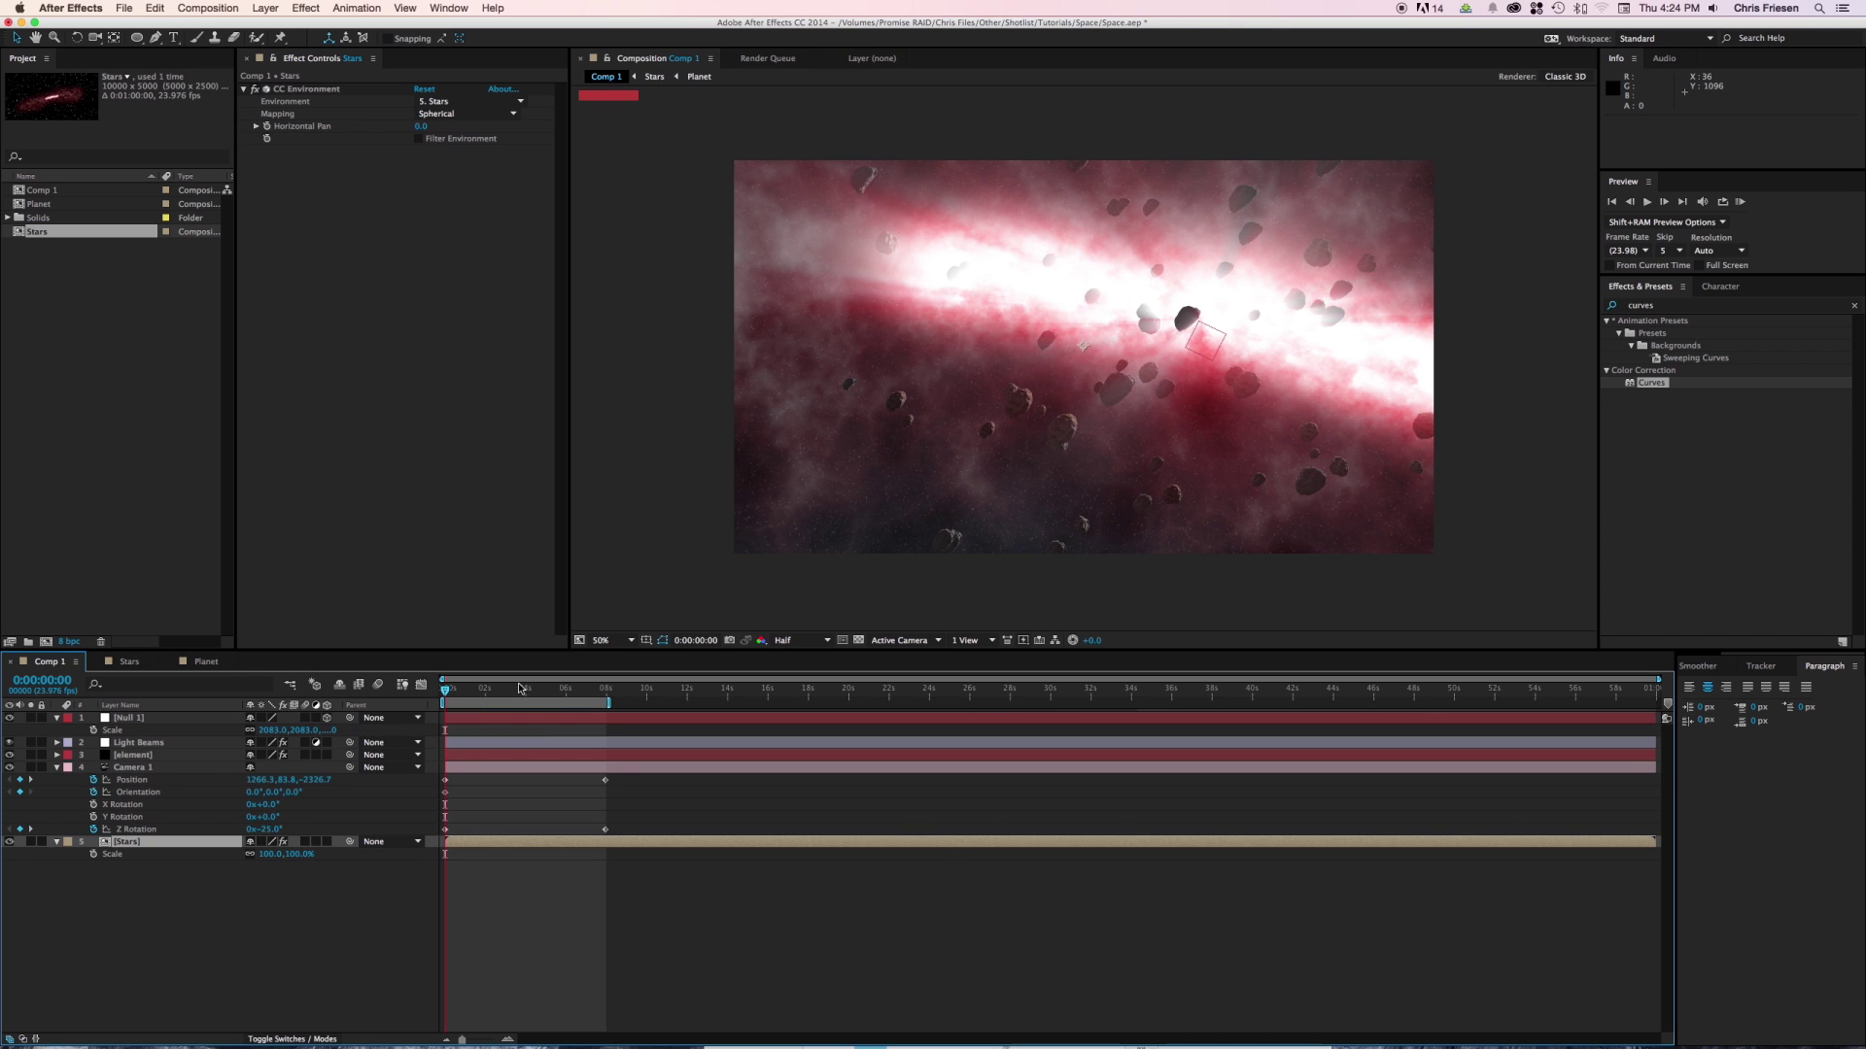
{"action": "left_click", "coordinate": [604, 691]}
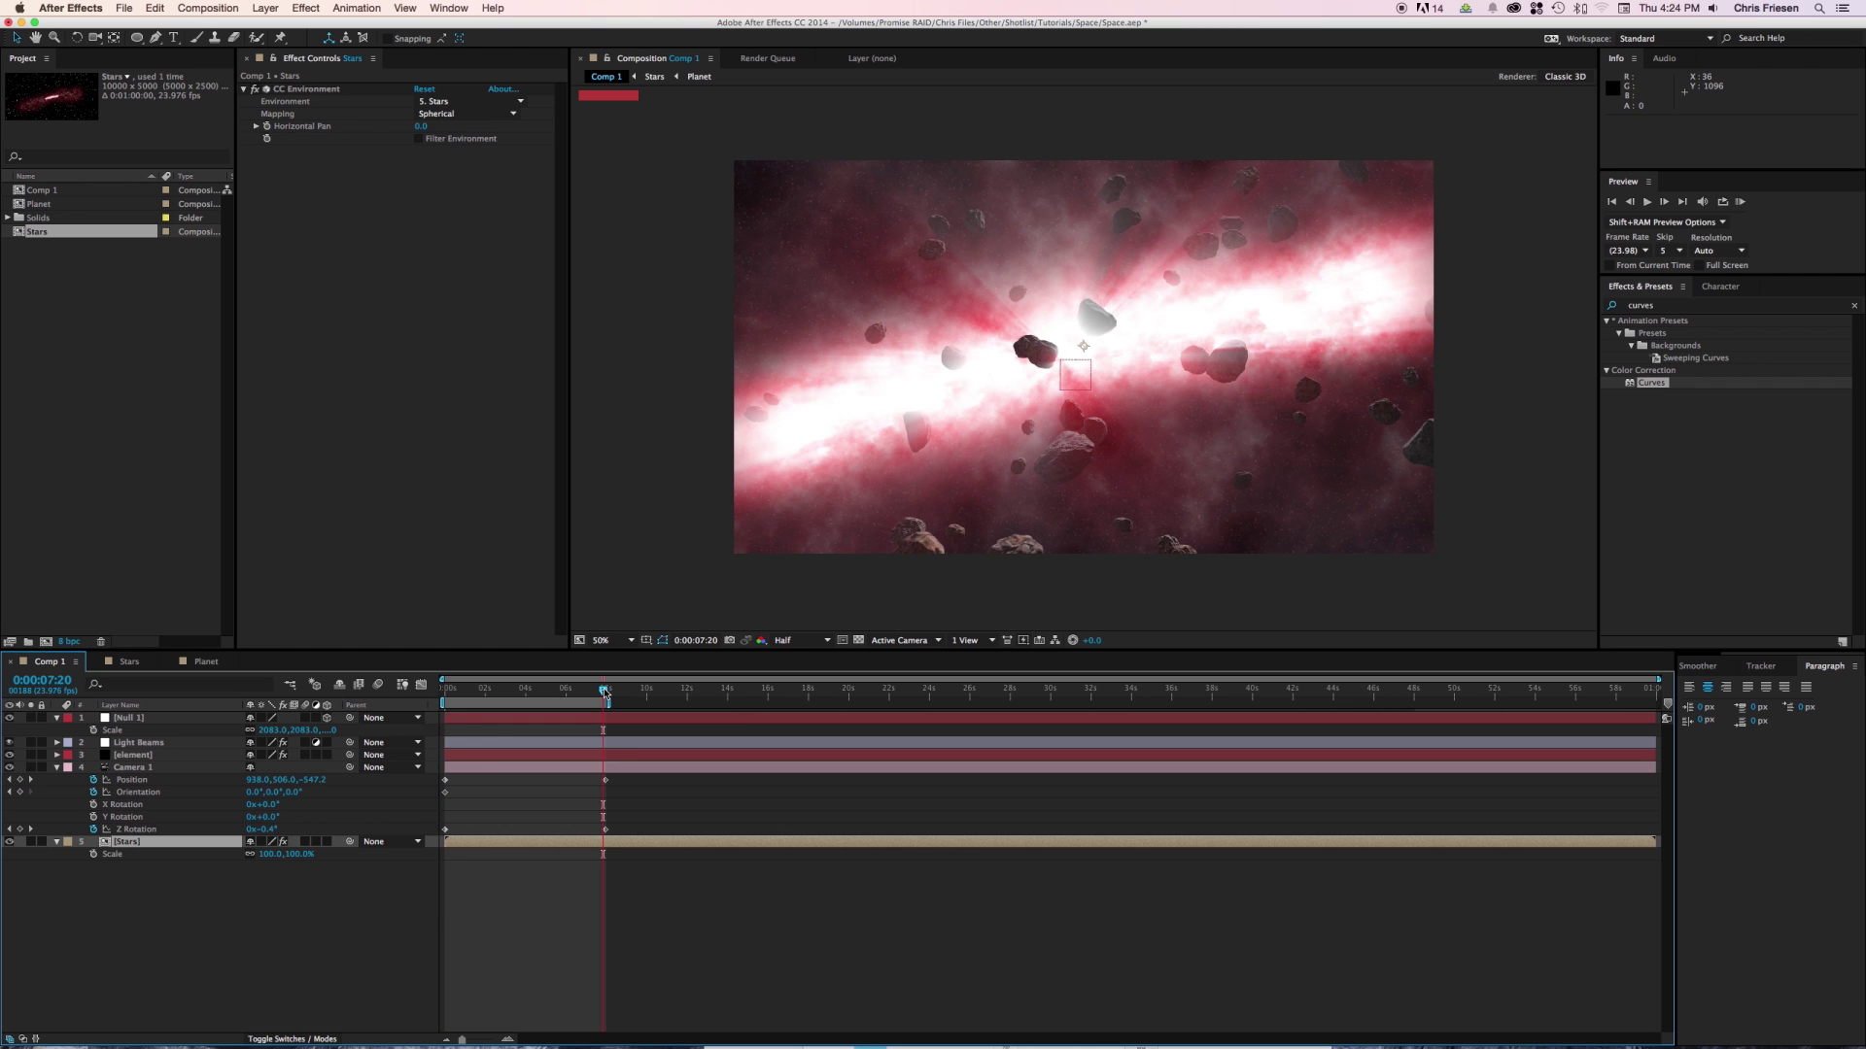
{"action": "left_click_drag", "start_coordinate": [465, 698], "coordinate": [445, 696]}
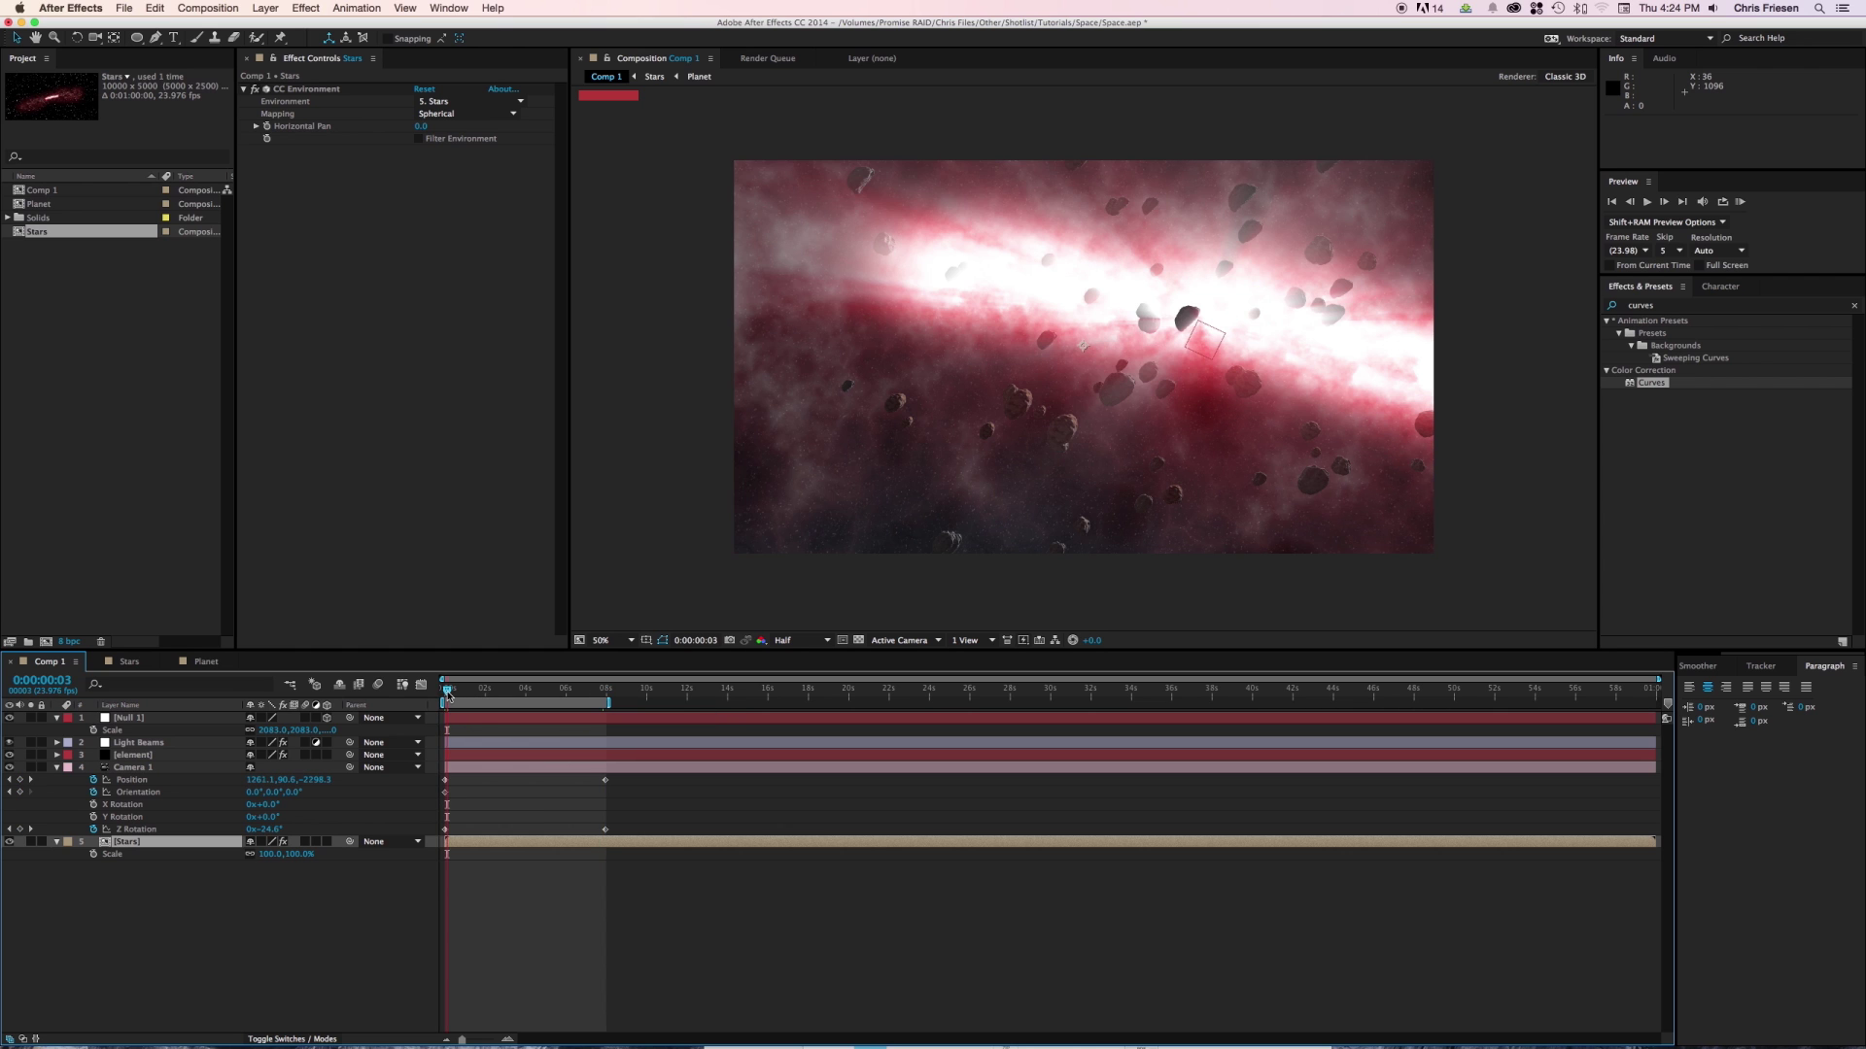
{"action": "left_click", "coordinate": [144, 769]}
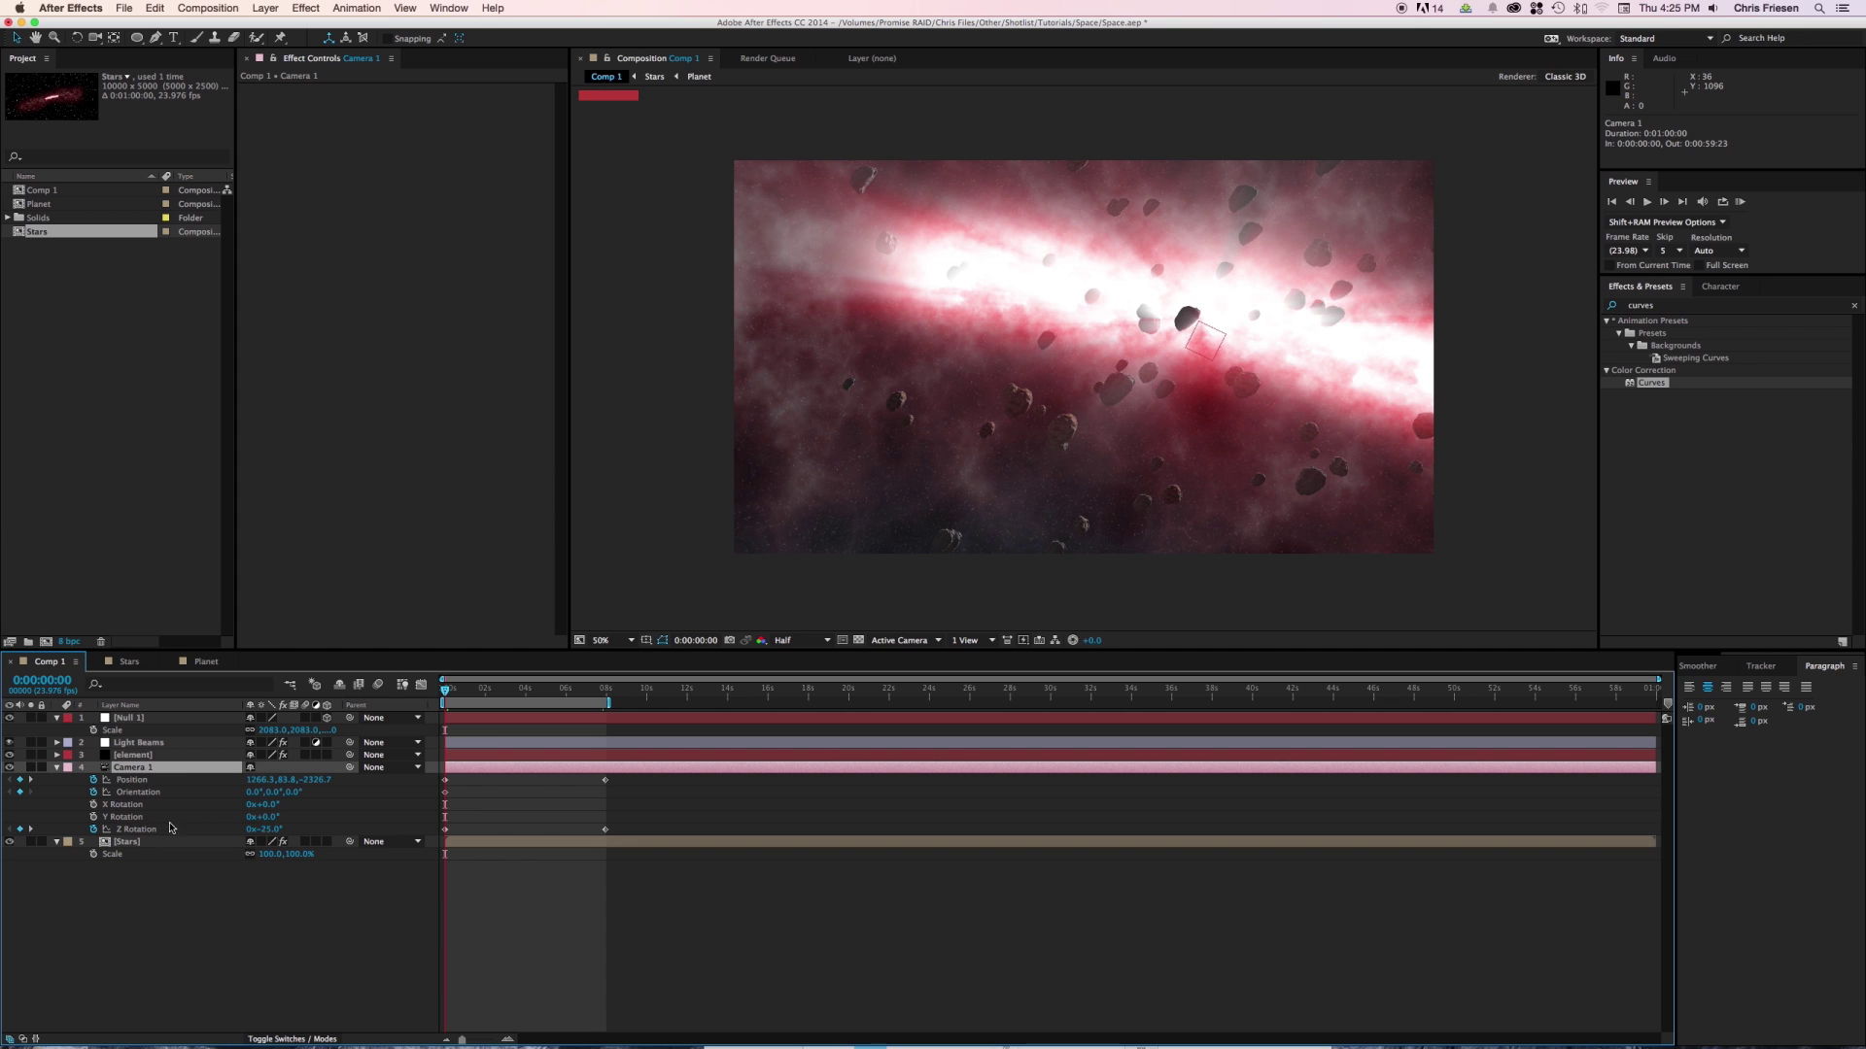
{"action": "left_click", "coordinate": [94, 818]}
{"action": "left_click_drag", "start_coordinate": [445, 822], "coordinate": [604, 823]}
{"action": "left_click_drag", "start_coordinate": [269, 826], "coordinate": [199, 830]}
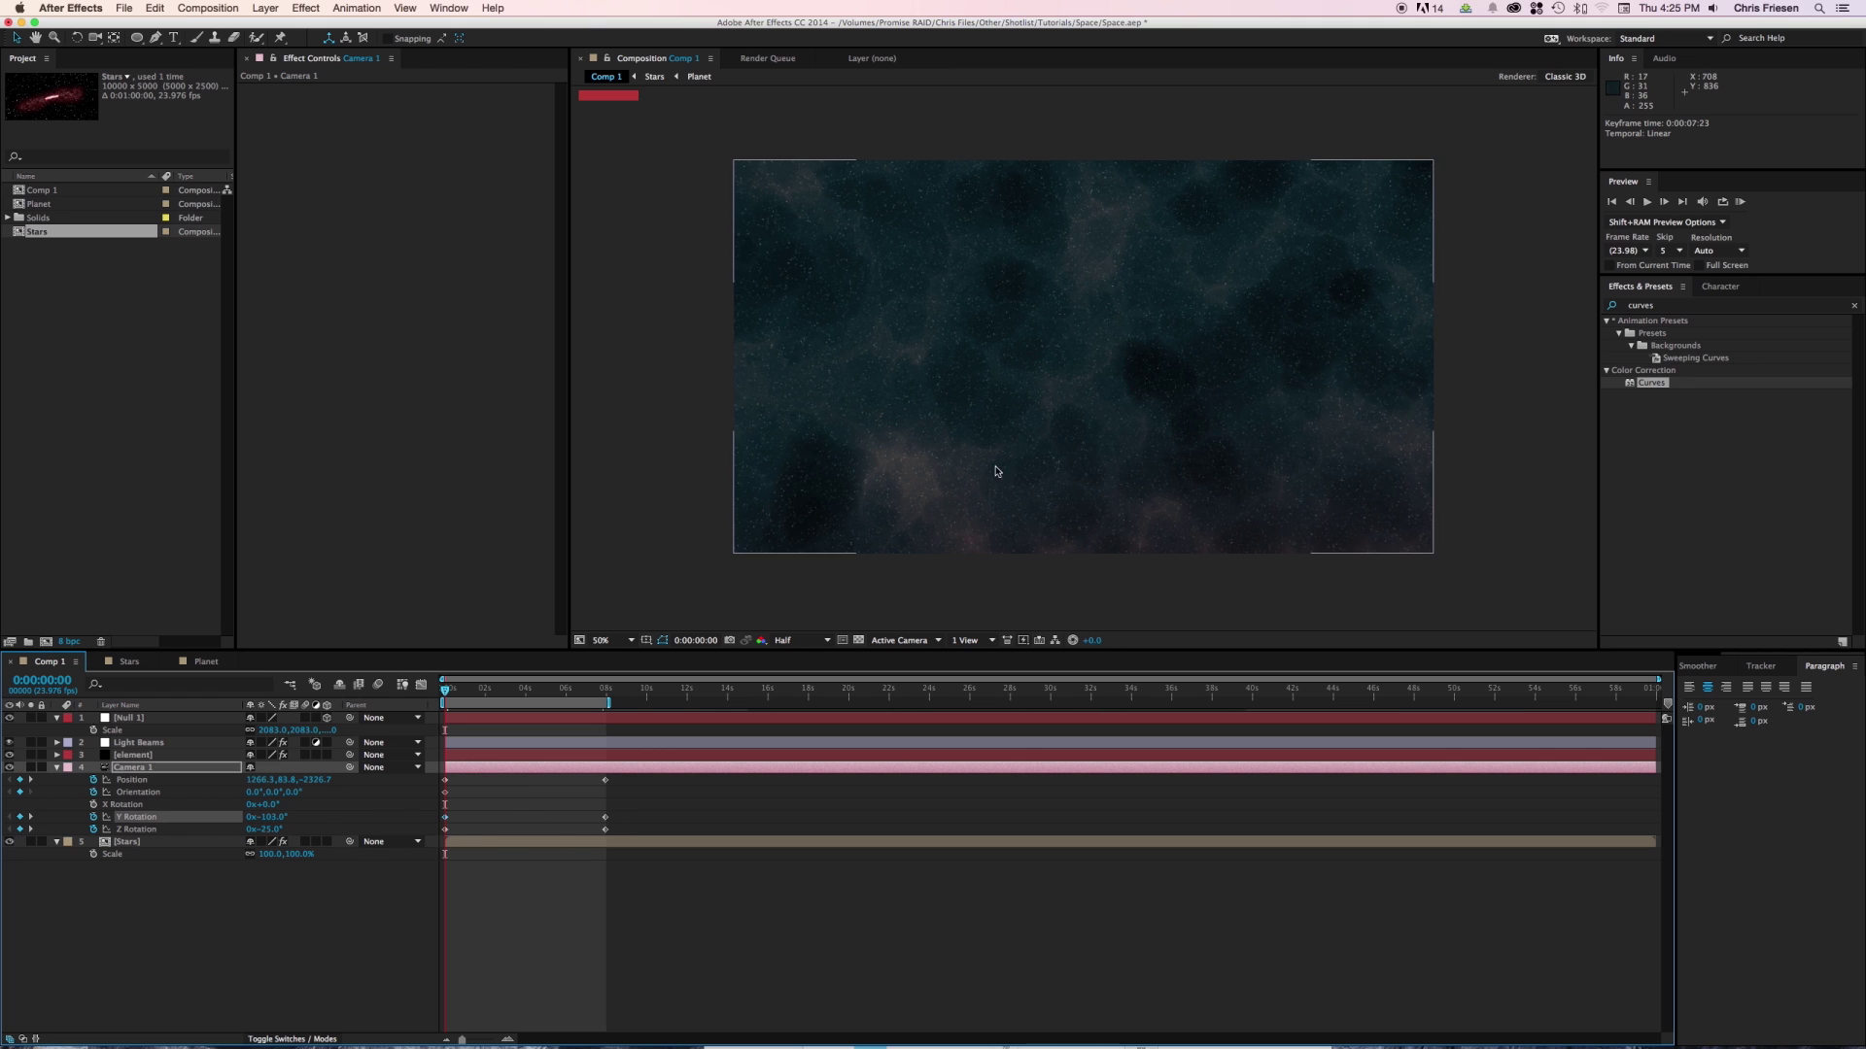
{"action": "left_click", "coordinate": [146, 842]}
Apply Vibrance to the Stars layer and raise Vibrance to 100.
{"action": "left_click", "coordinate": [1673, 307]}
{"action": "type", "text": "v"}
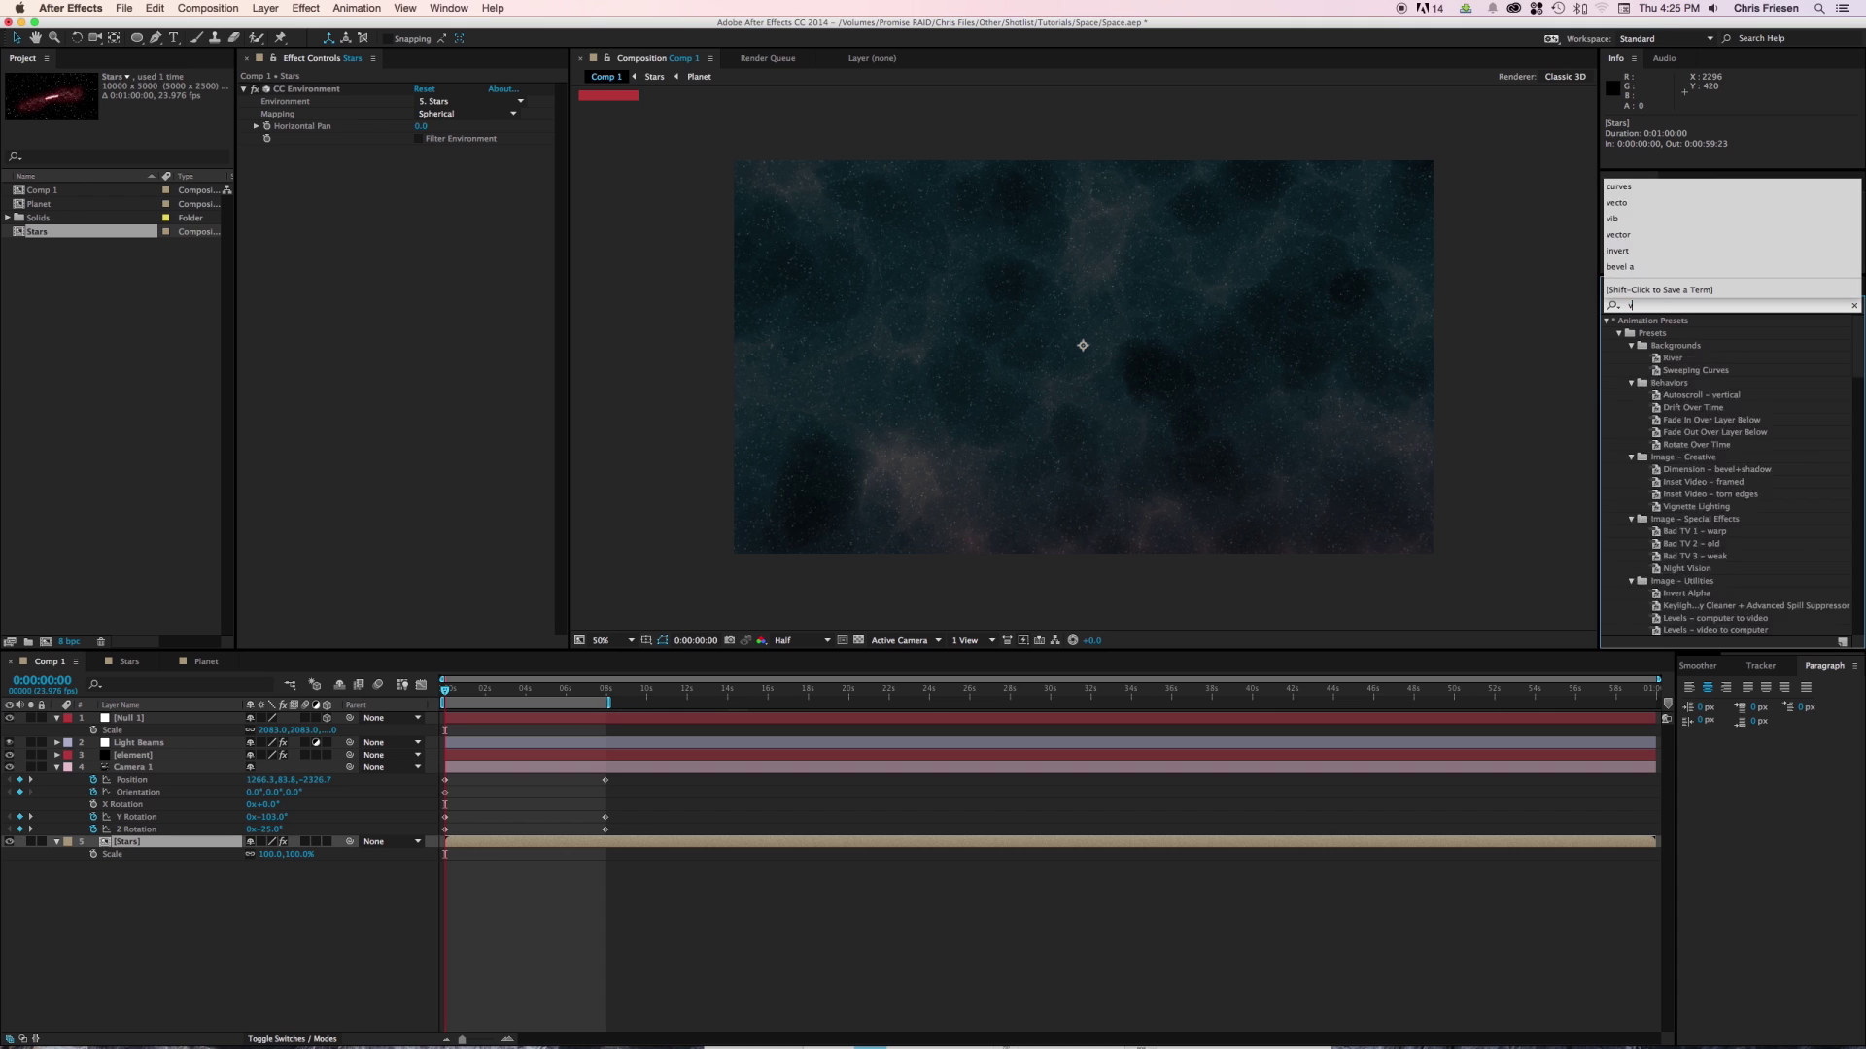
{"action": "type", "text": "ibran"}
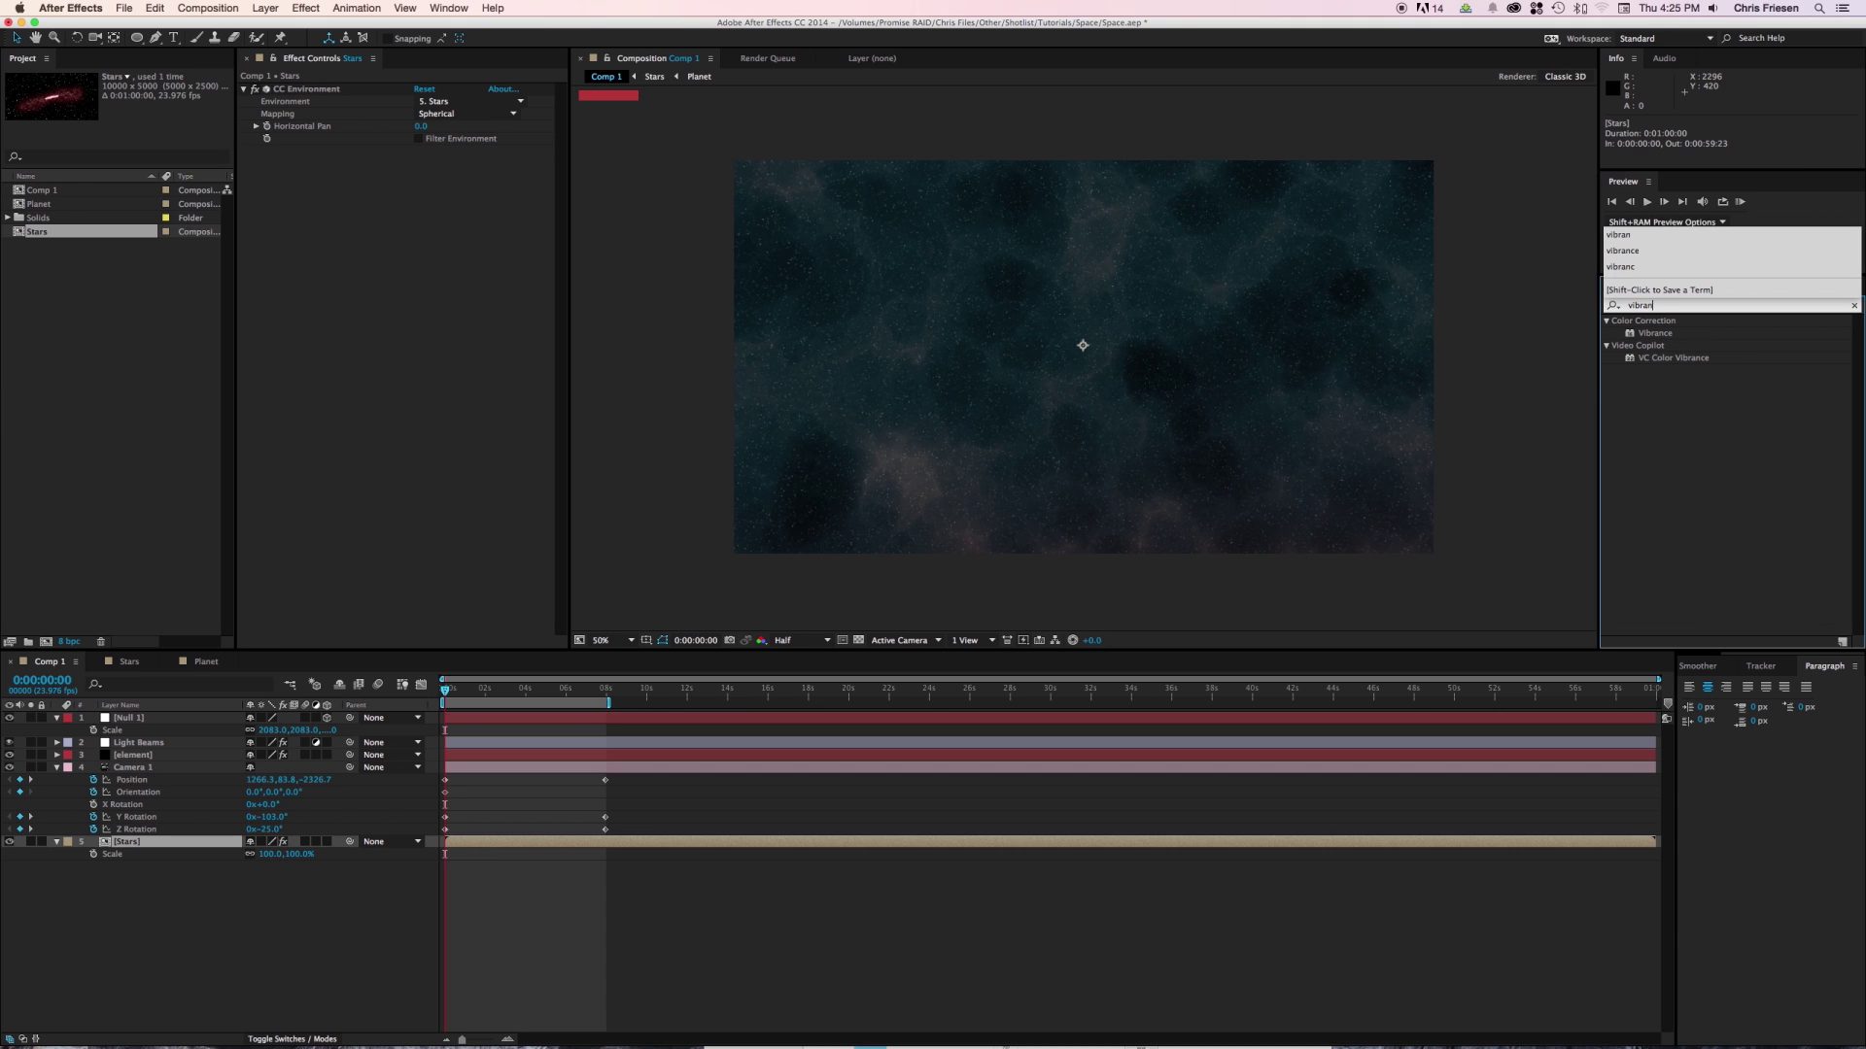
{"action": "double_click", "coordinate": [1648, 334]}
{"action": "left_click_drag", "start_coordinate": [424, 163], "coordinate": [462, 166]}
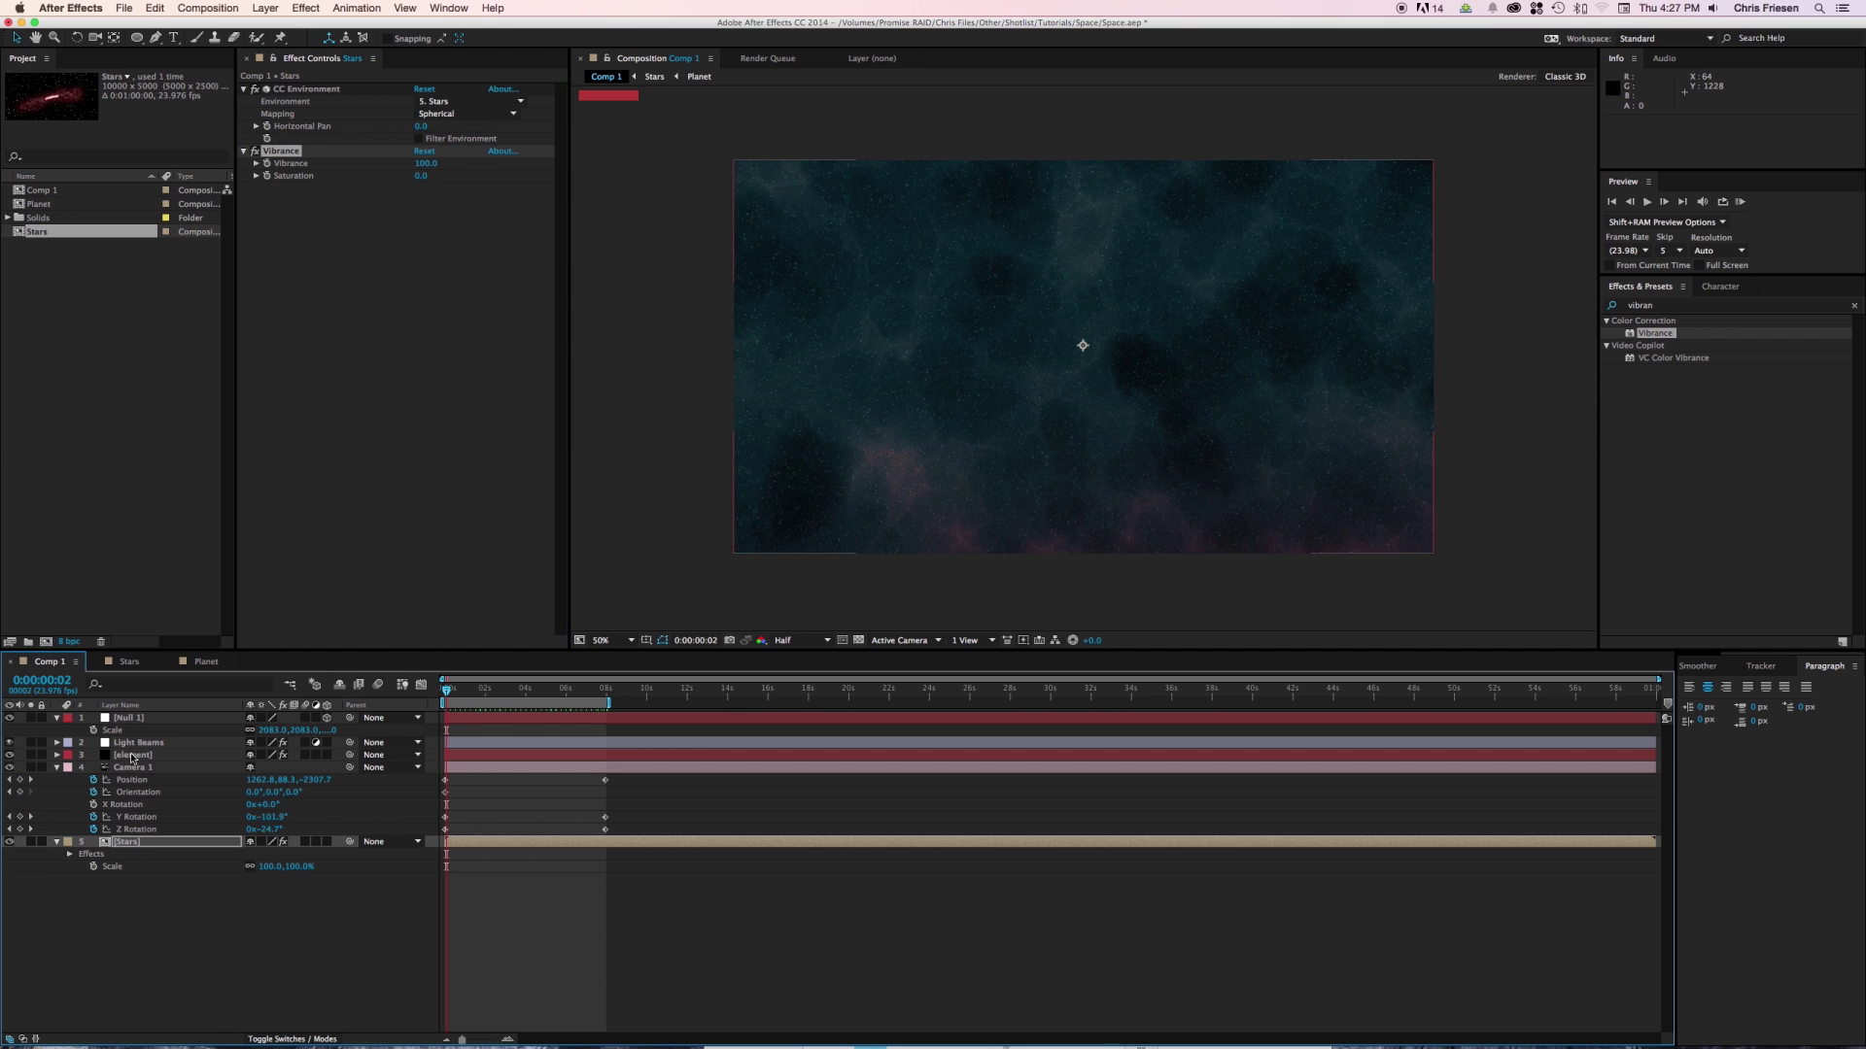
{"action": "left_click", "coordinate": [133, 756]}
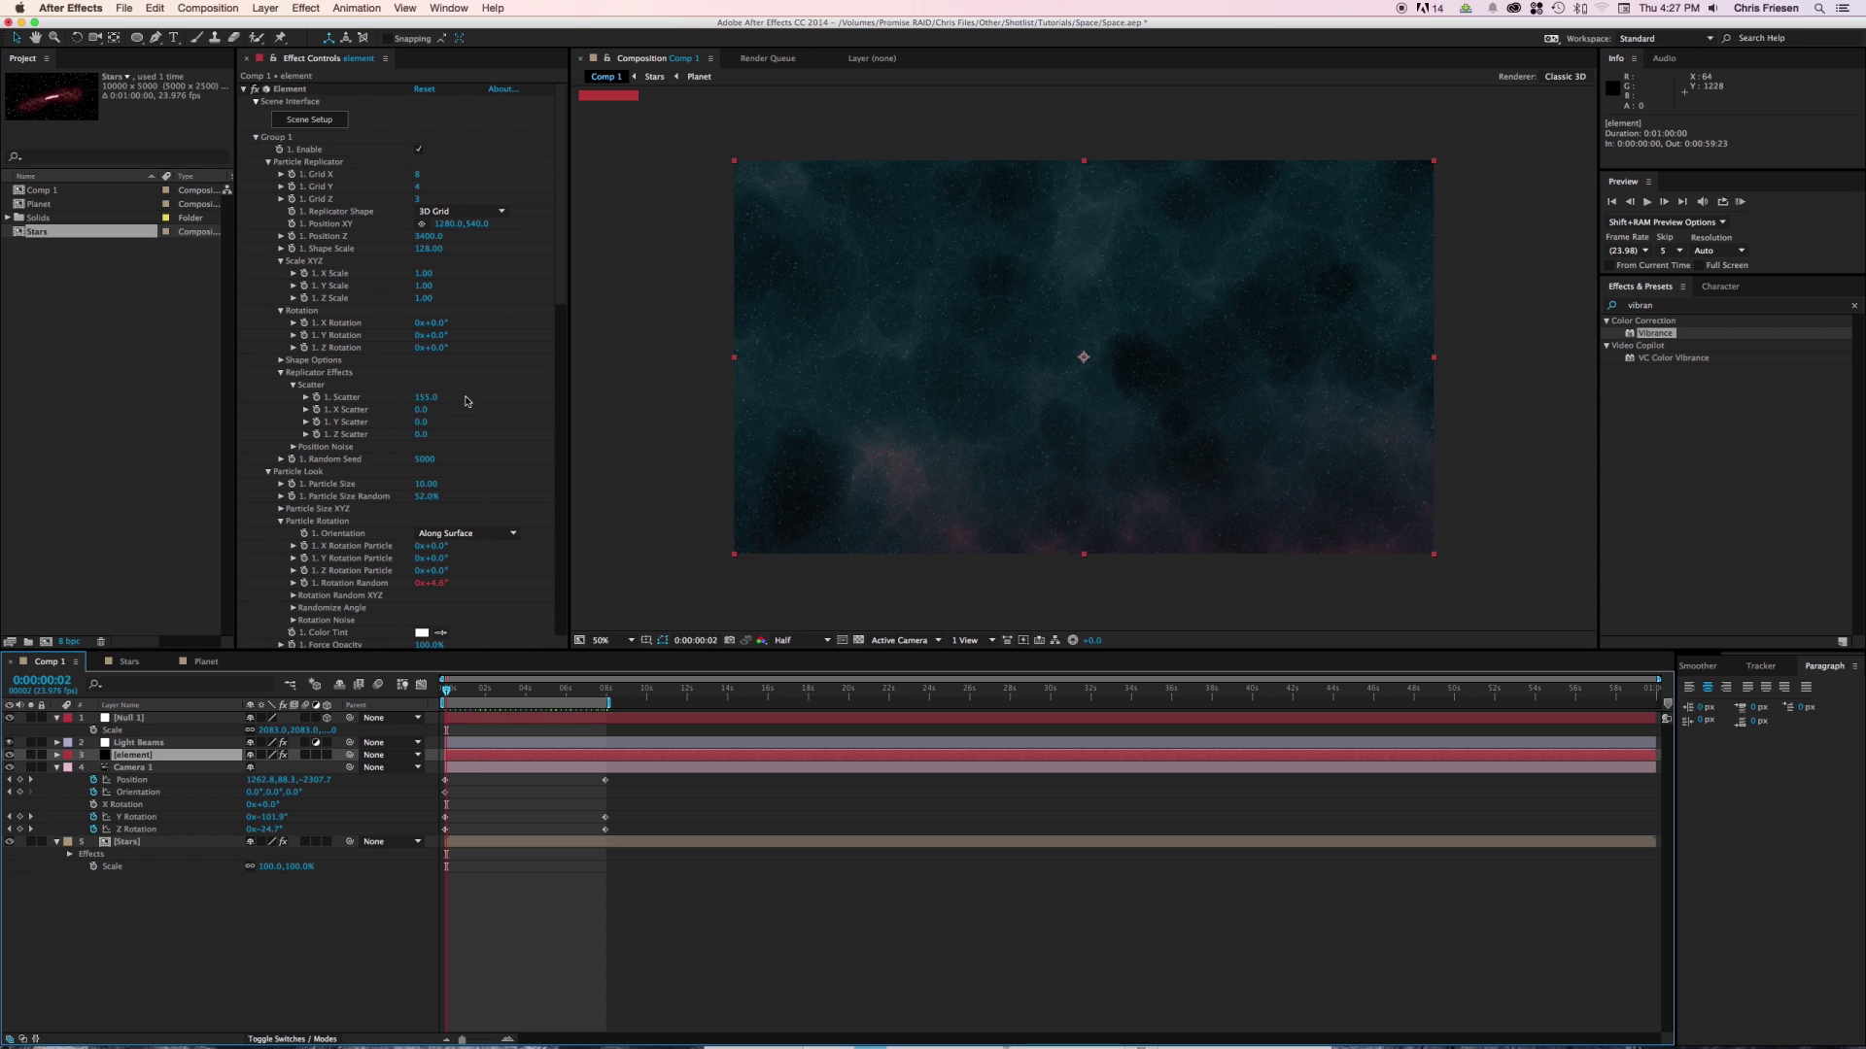
Set the Element Shape Scale to 355, then to 800.
{"action": "left_click", "coordinate": [427, 250]}
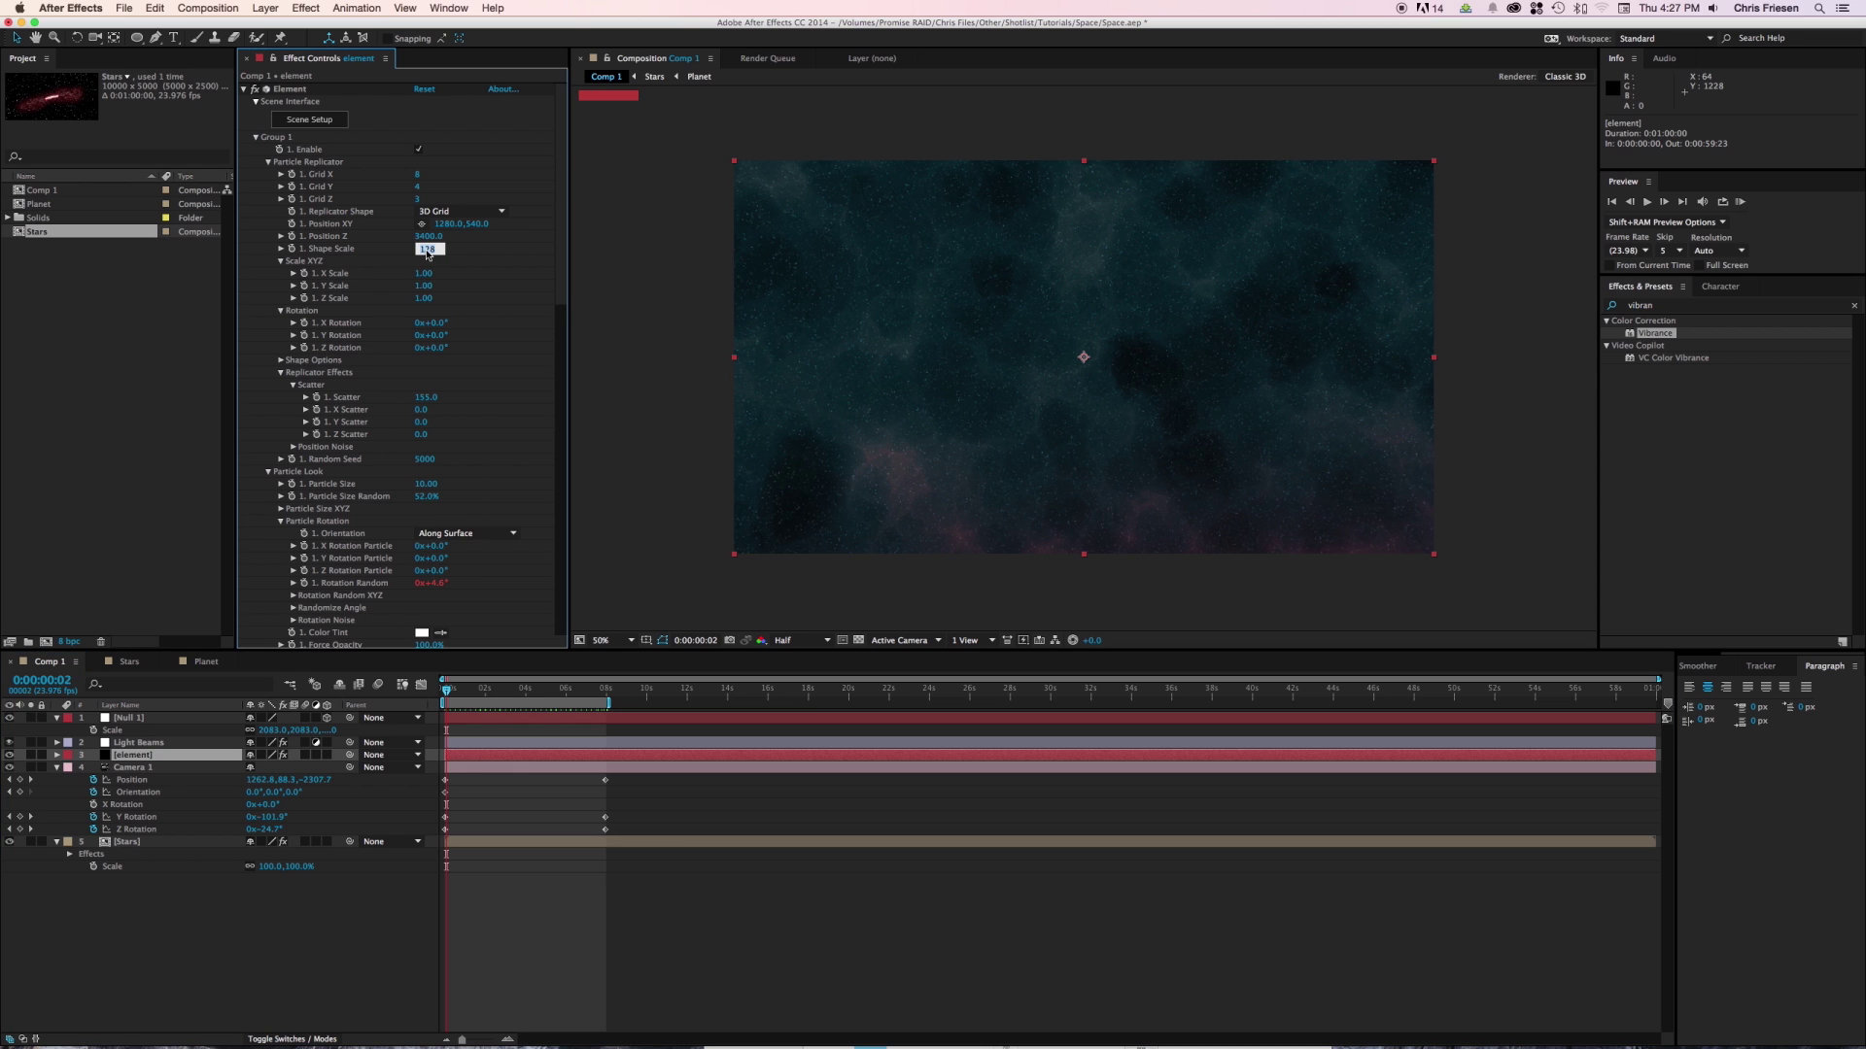
{"action": "type", "text": "3"}
{"action": "type", "text": "555"}
{"action": "key", "text": "Return"}
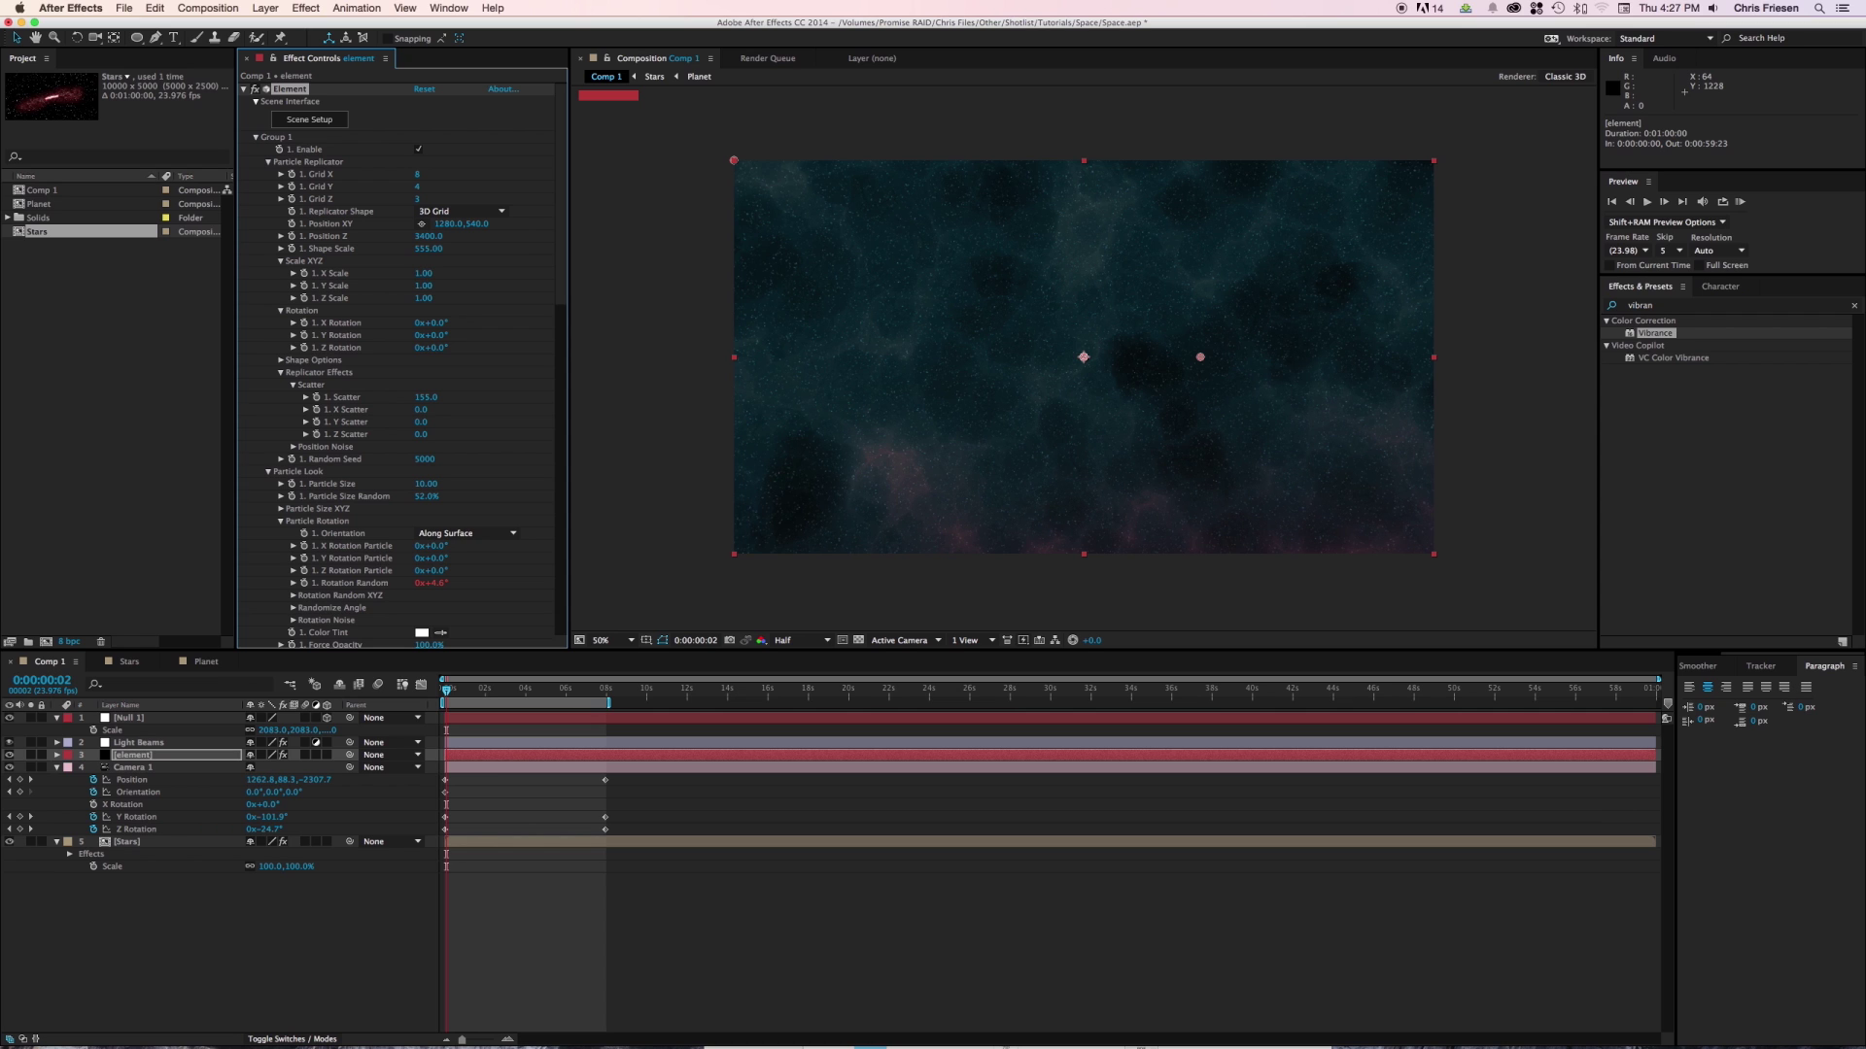
{"action": "left_click", "coordinate": [426, 253]}
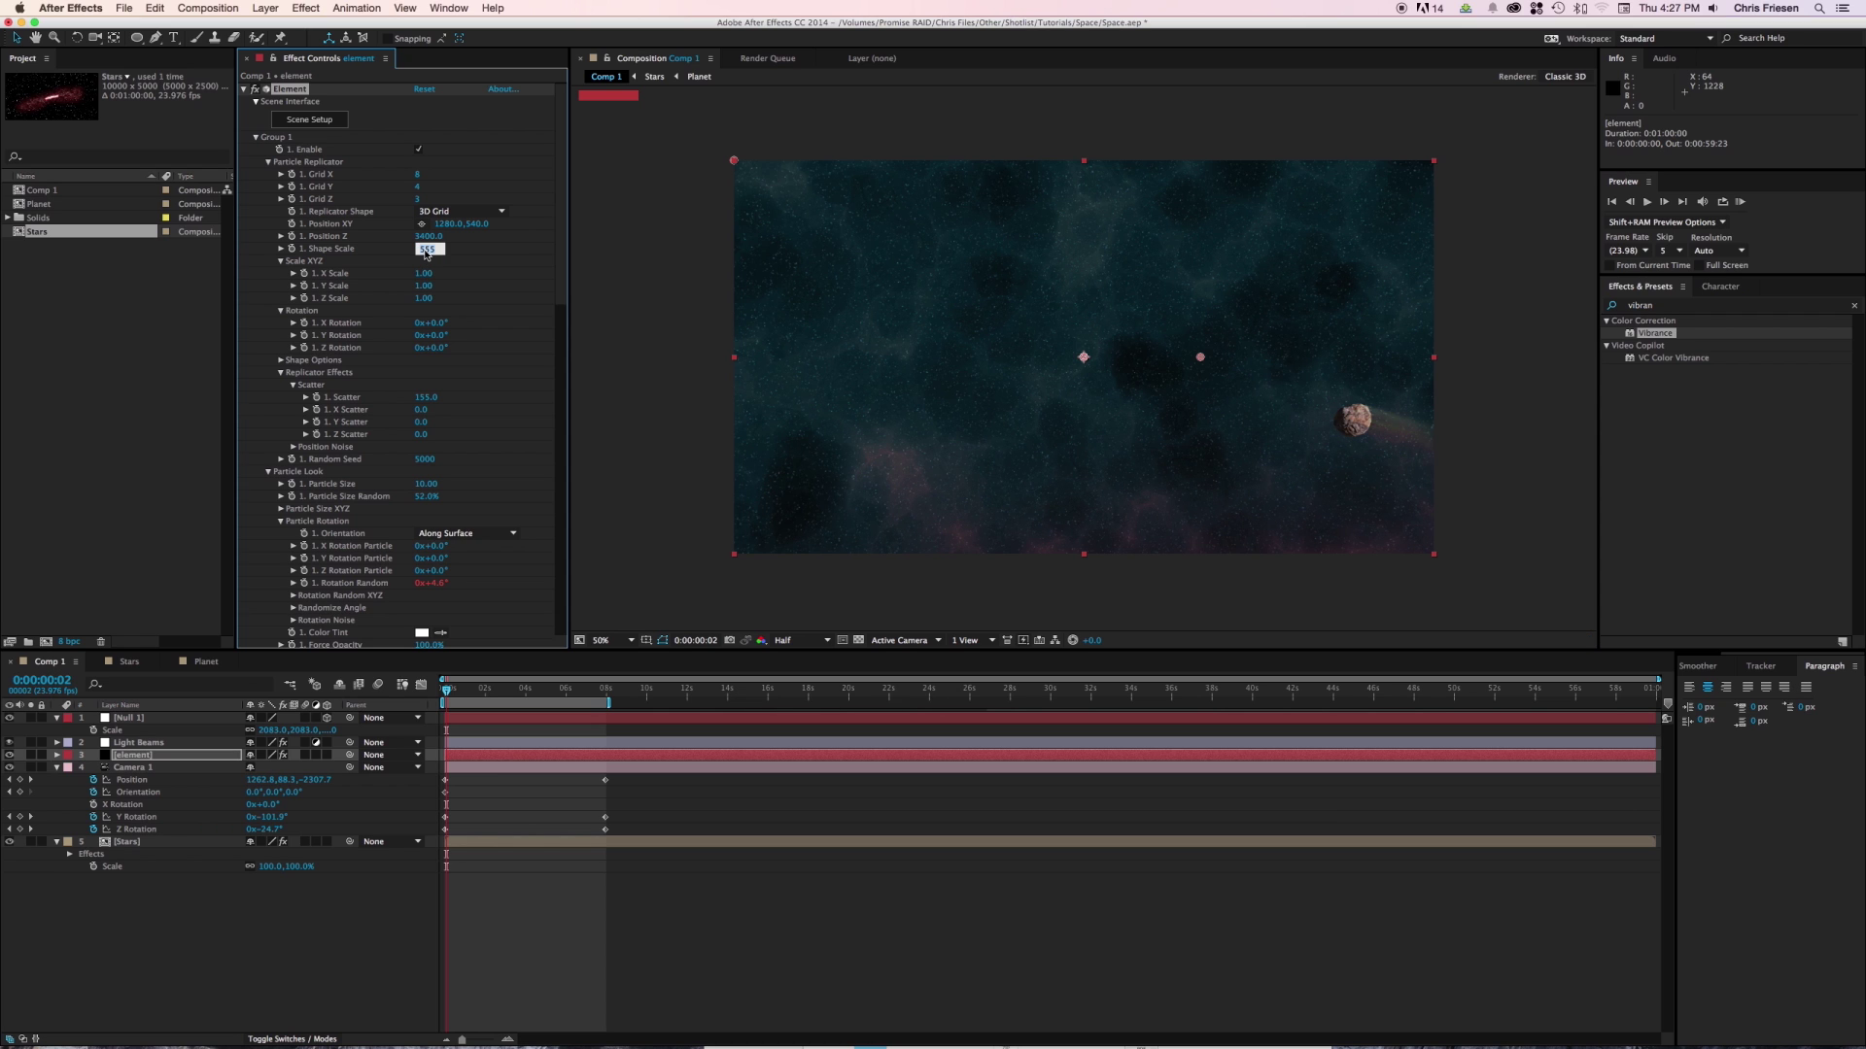
{"action": "type", "text": "800"}
{"action": "key", "text": "Return"}
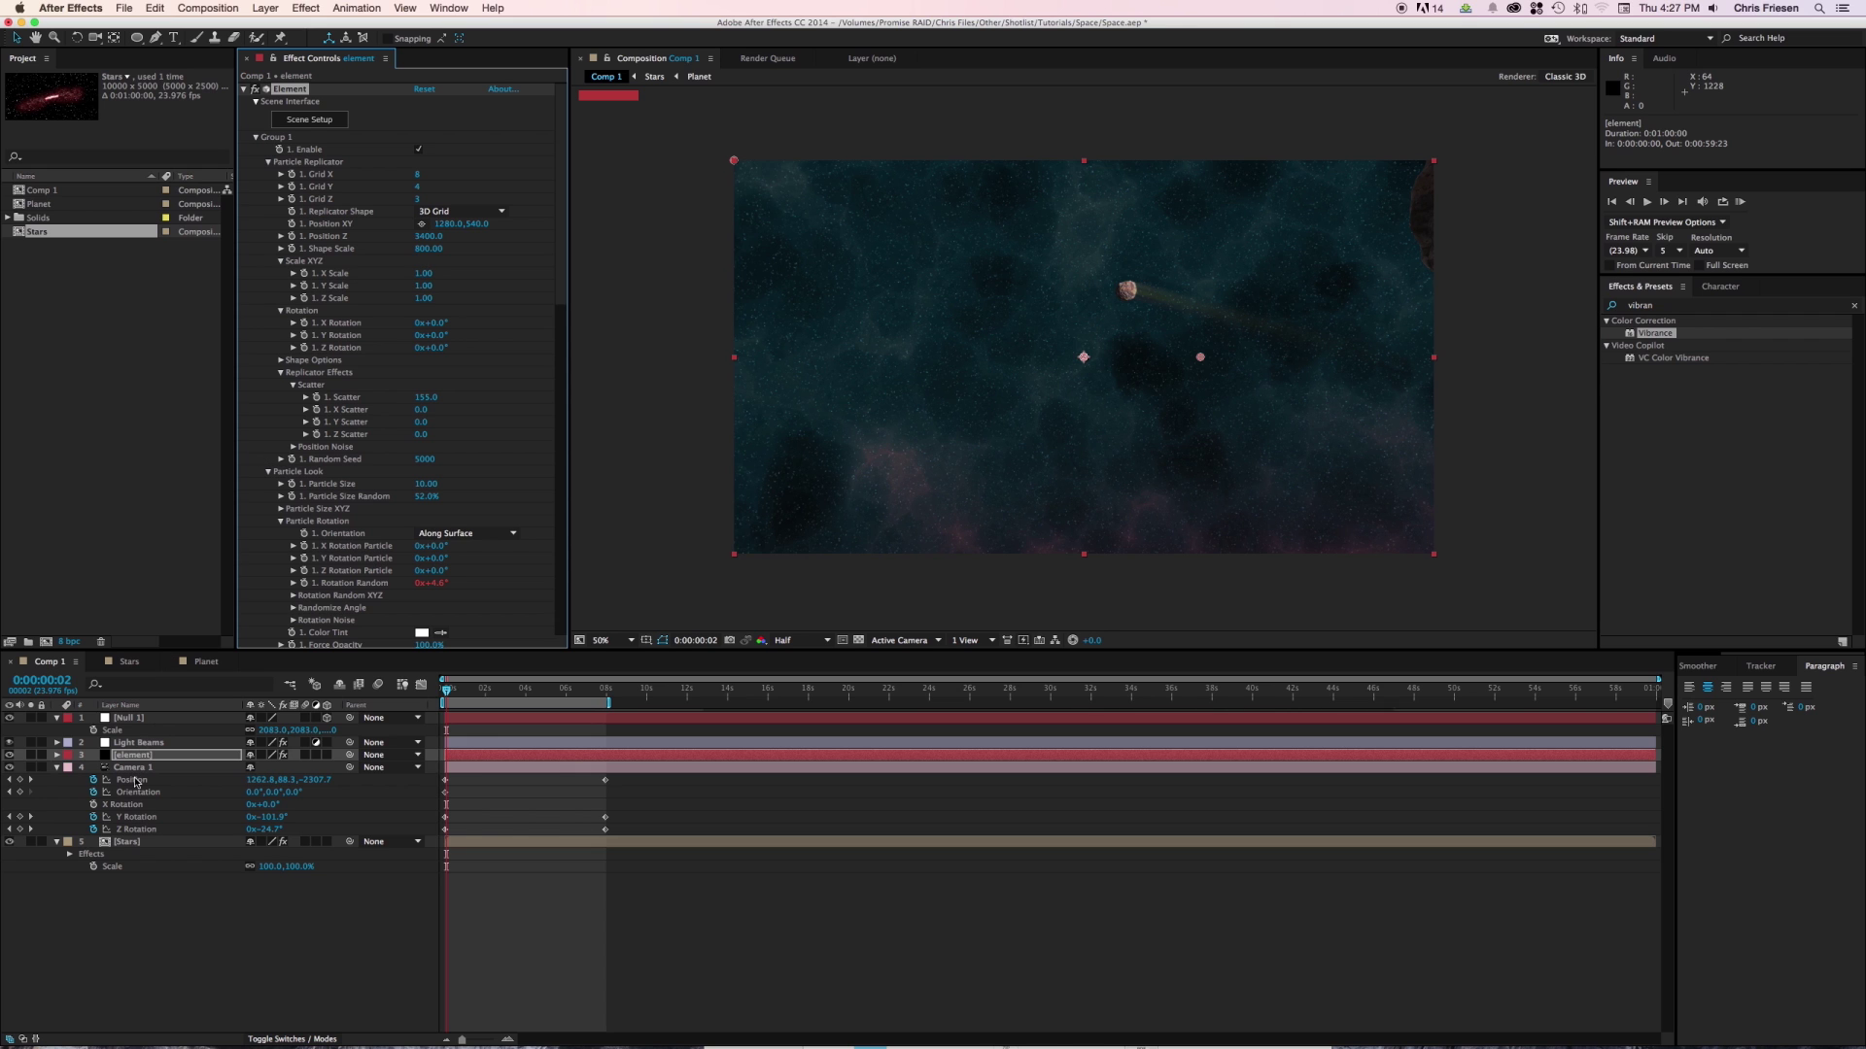
Move the Light Beams curve's black point right and scrub the timeline to check the shot.
{"action": "left_click", "coordinate": [137, 743]}
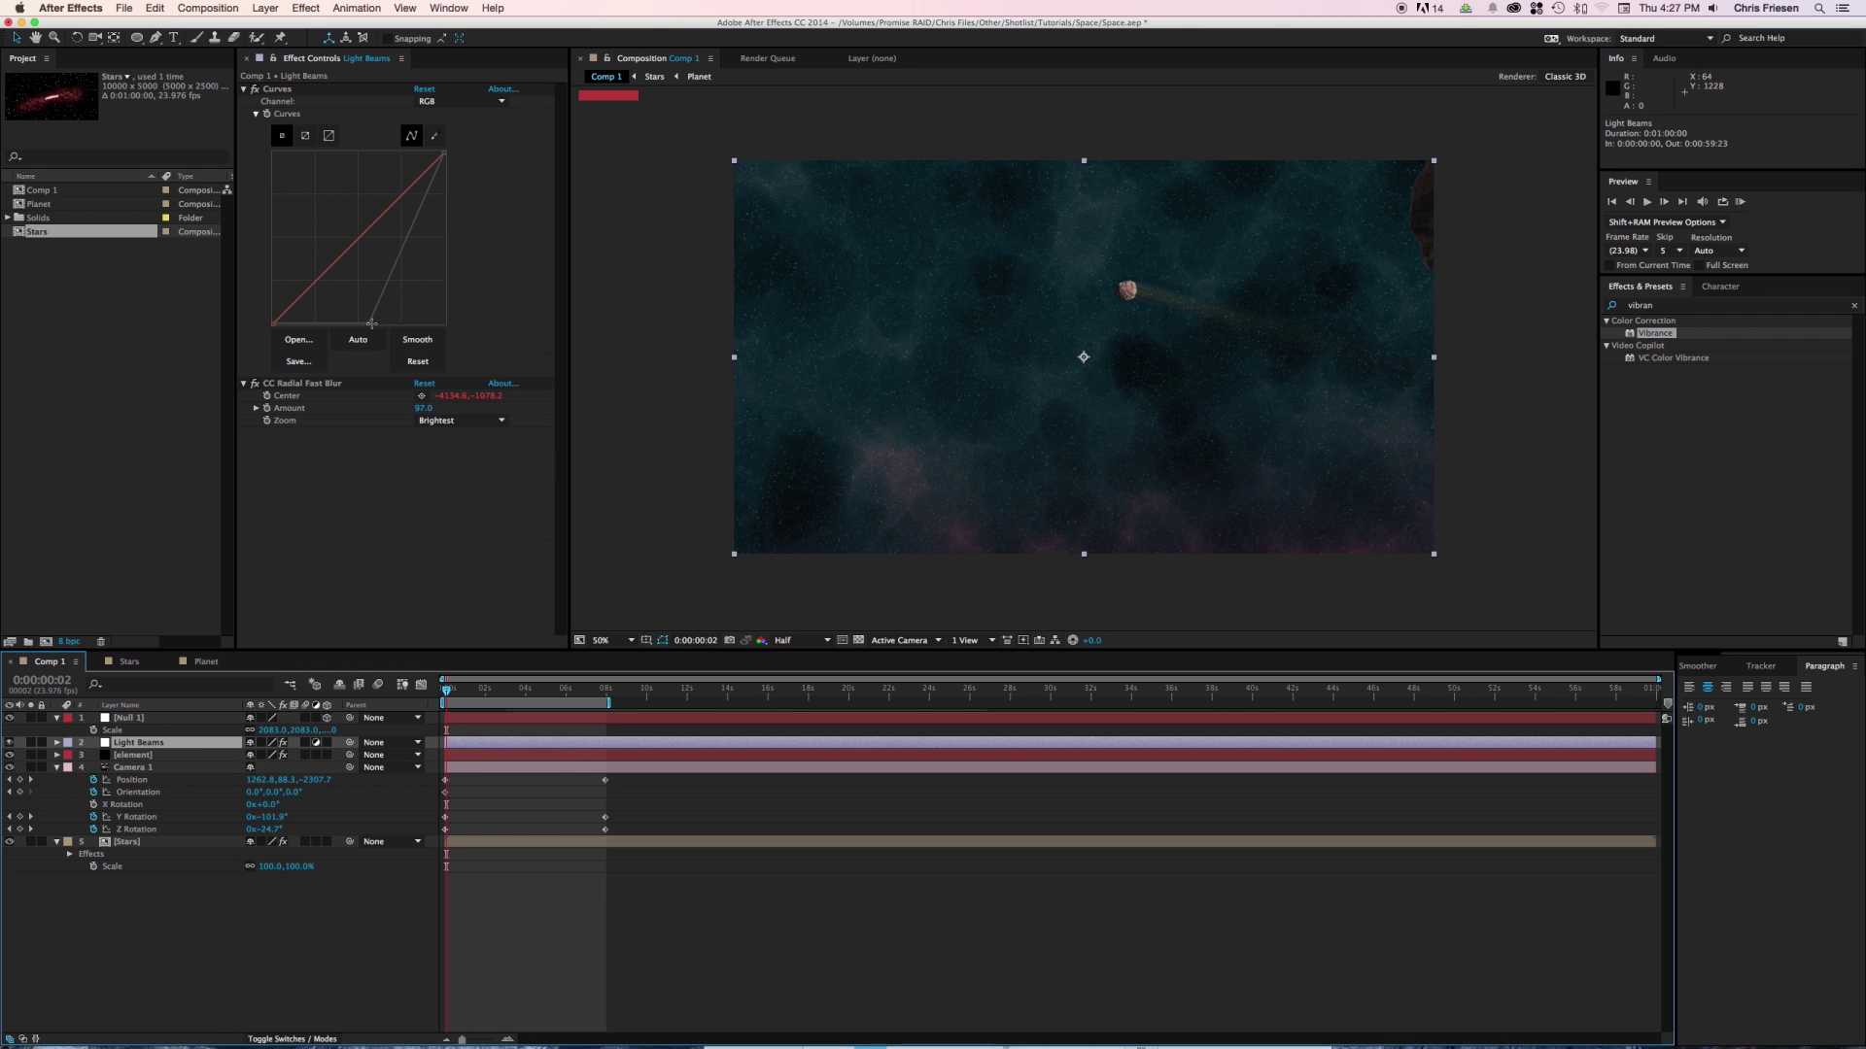
{"action": "left_click_drag", "start_coordinate": [369, 323], "coordinate": [391, 323]}
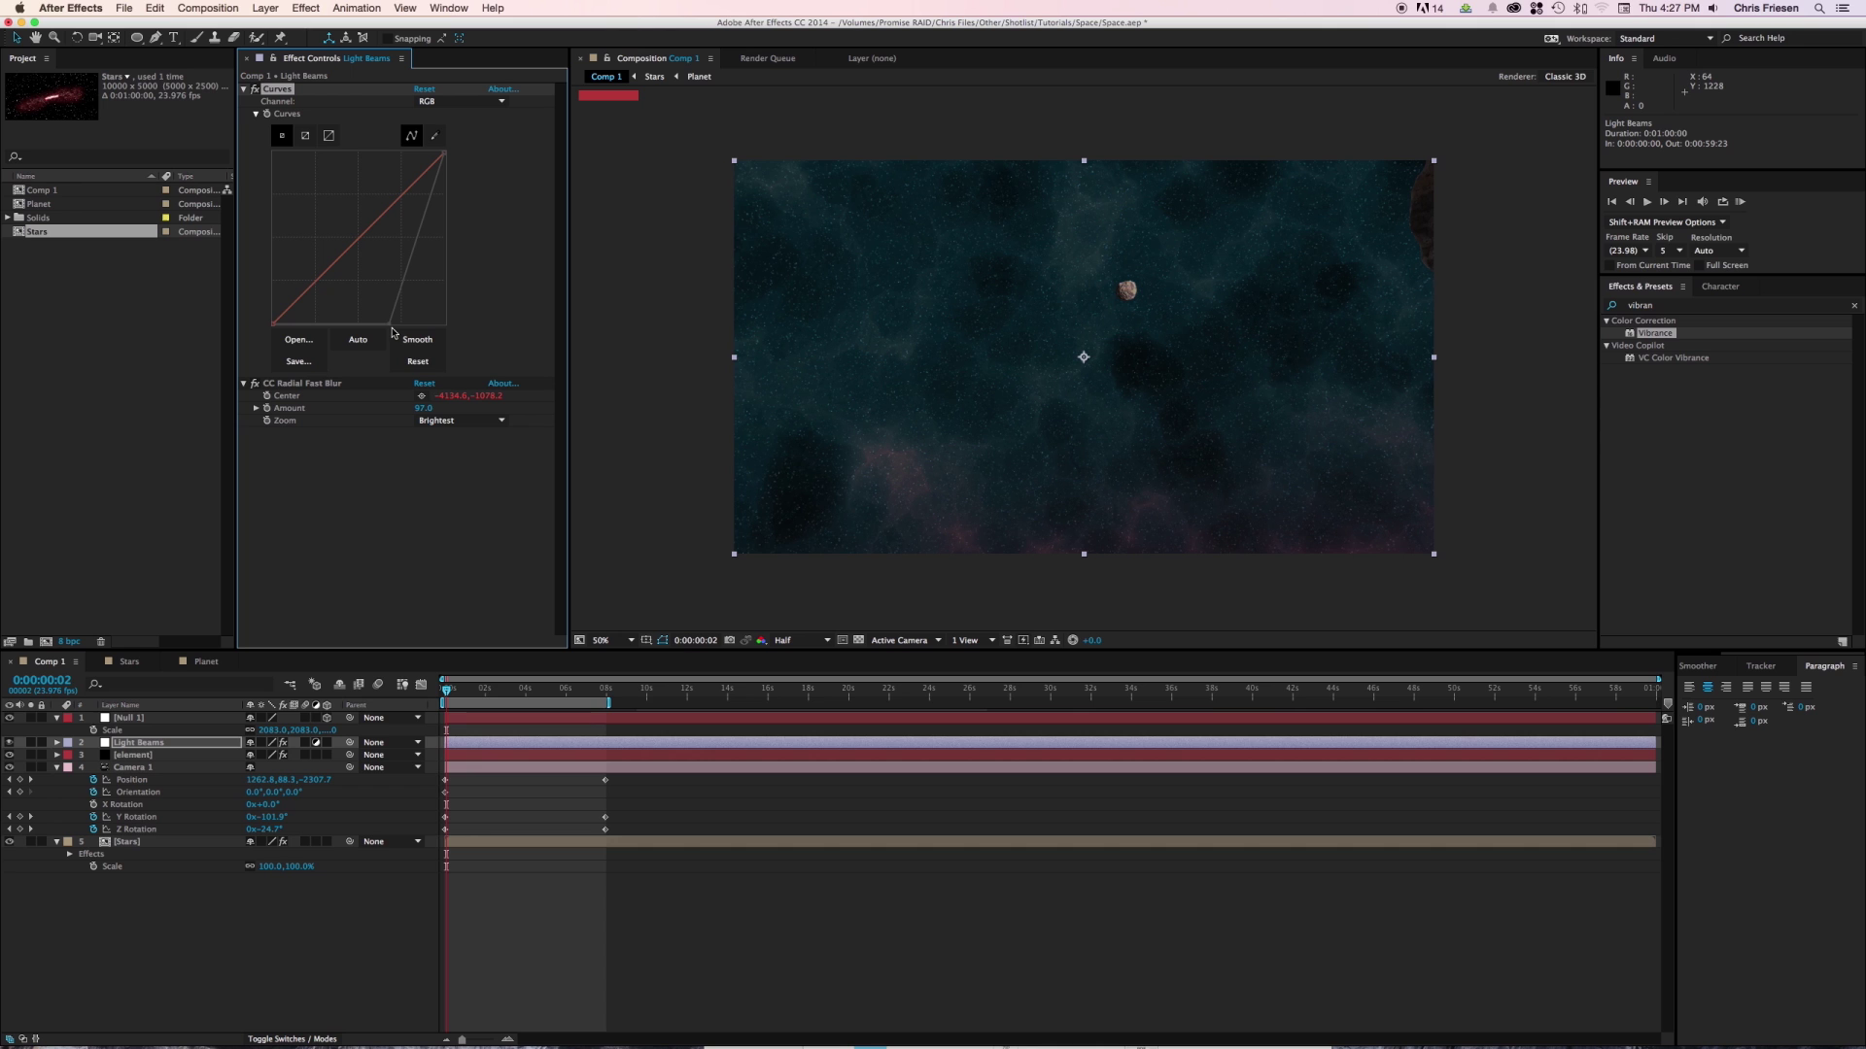
{"action": "left_click", "coordinate": [484, 691]}
{"action": "left_click_drag", "start_coordinate": [485, 693], "coordinate": [515, 693]}
{"action": "left_click", "coordinate": [542, 691]}
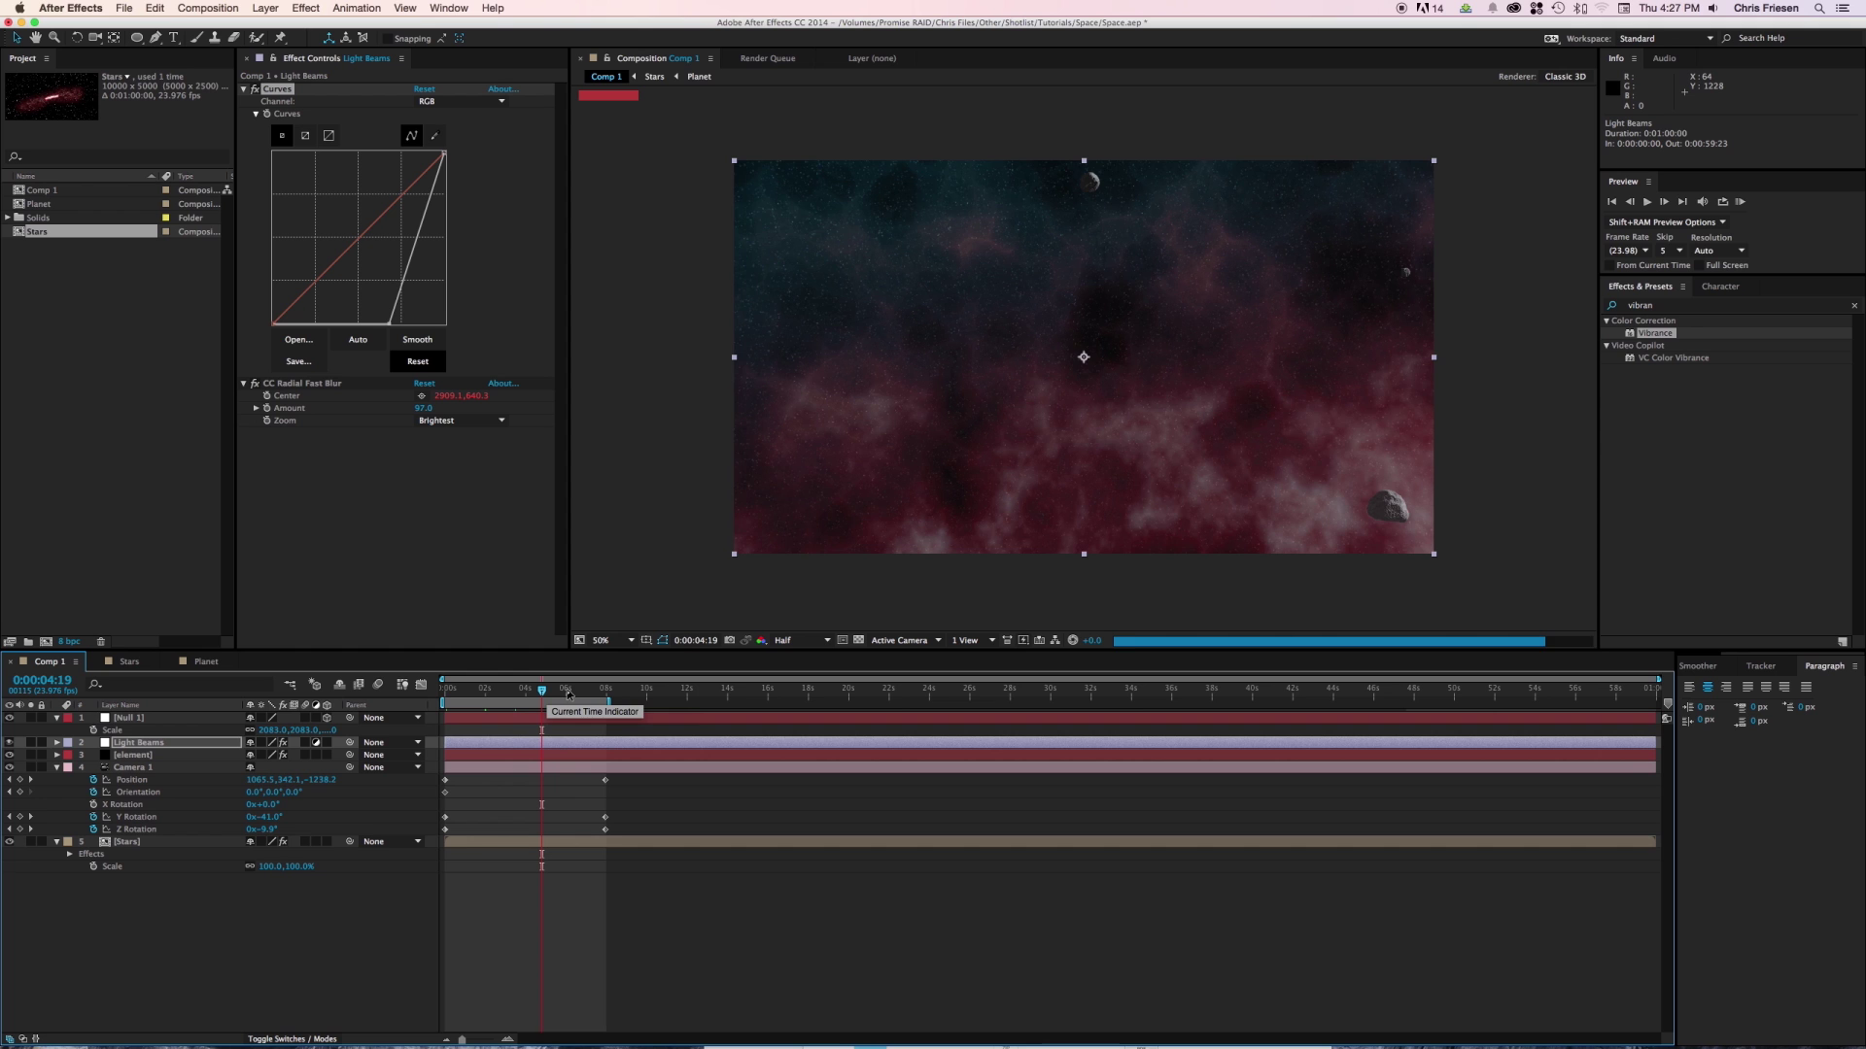
{"action": "left_click_drag", "start_coordinate": [571, 693], "coordinate": [594, 693]}
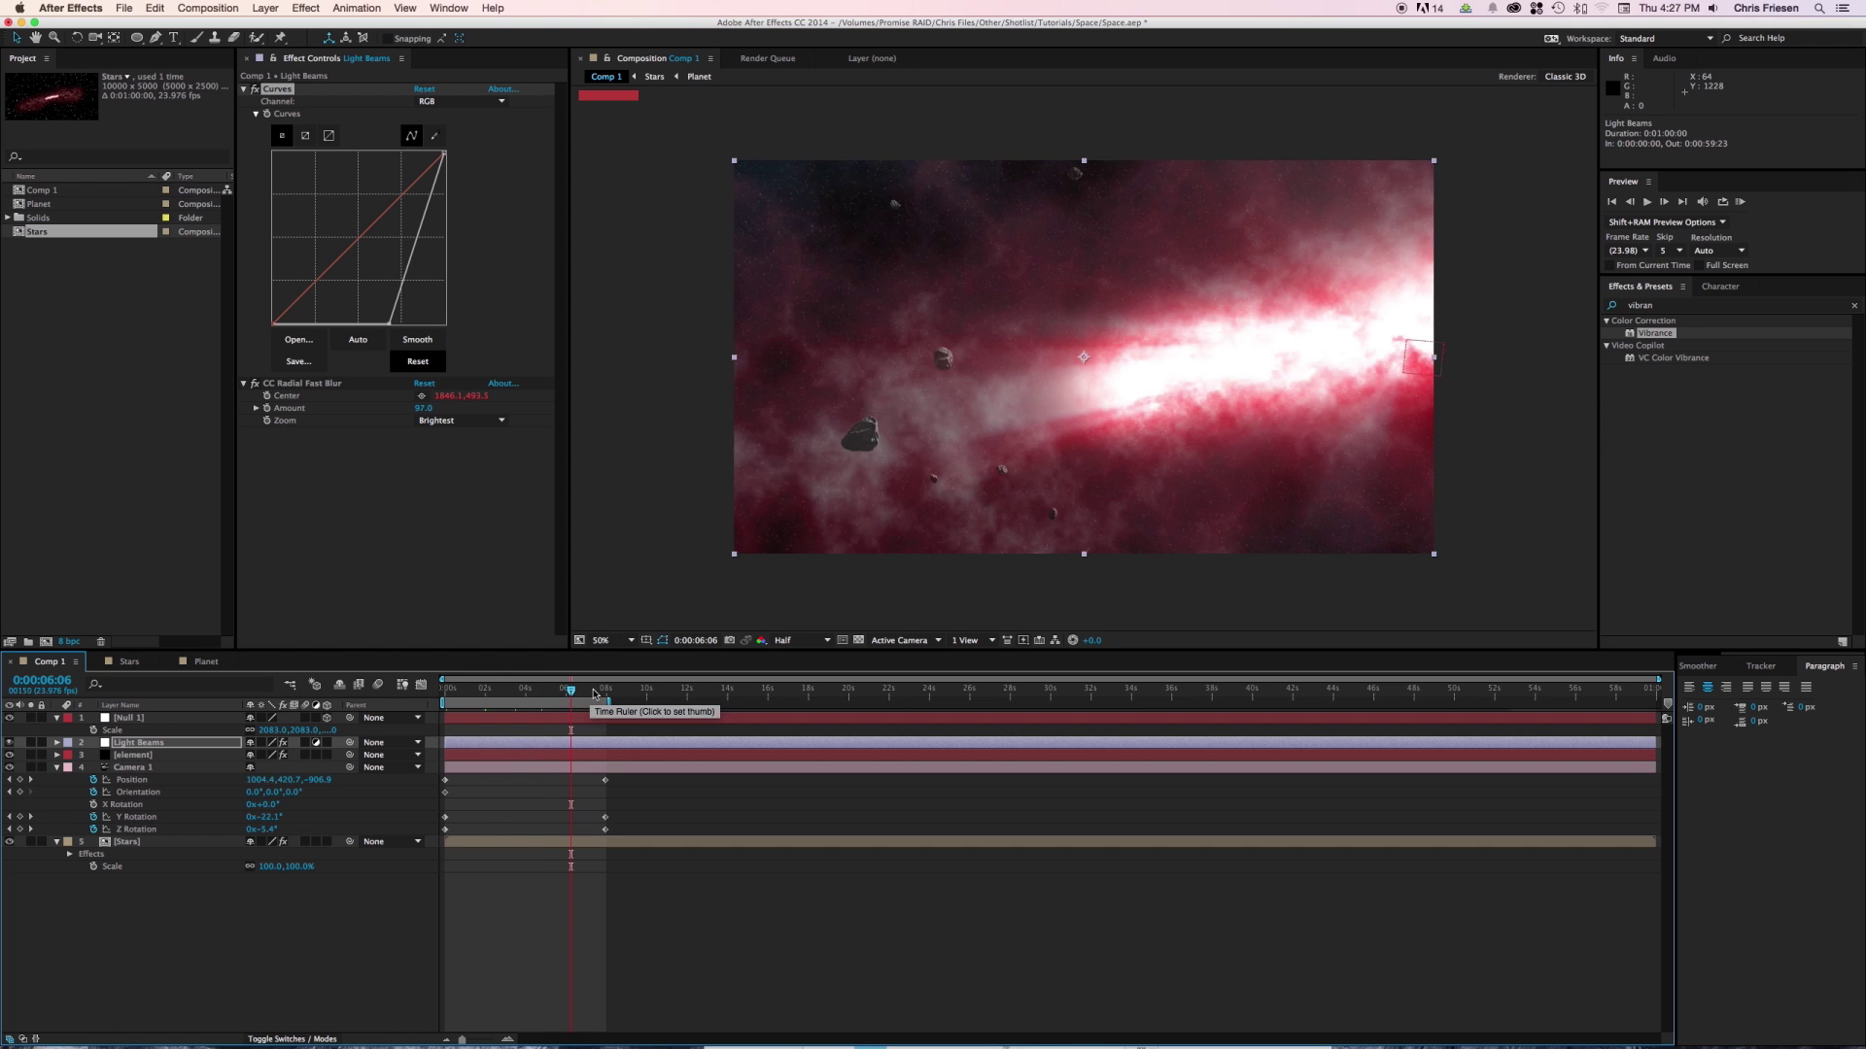
{"action": "left_click", "coordinate": [134, 755]}
{"action": "left_click", "coordinate": [430, 186]}
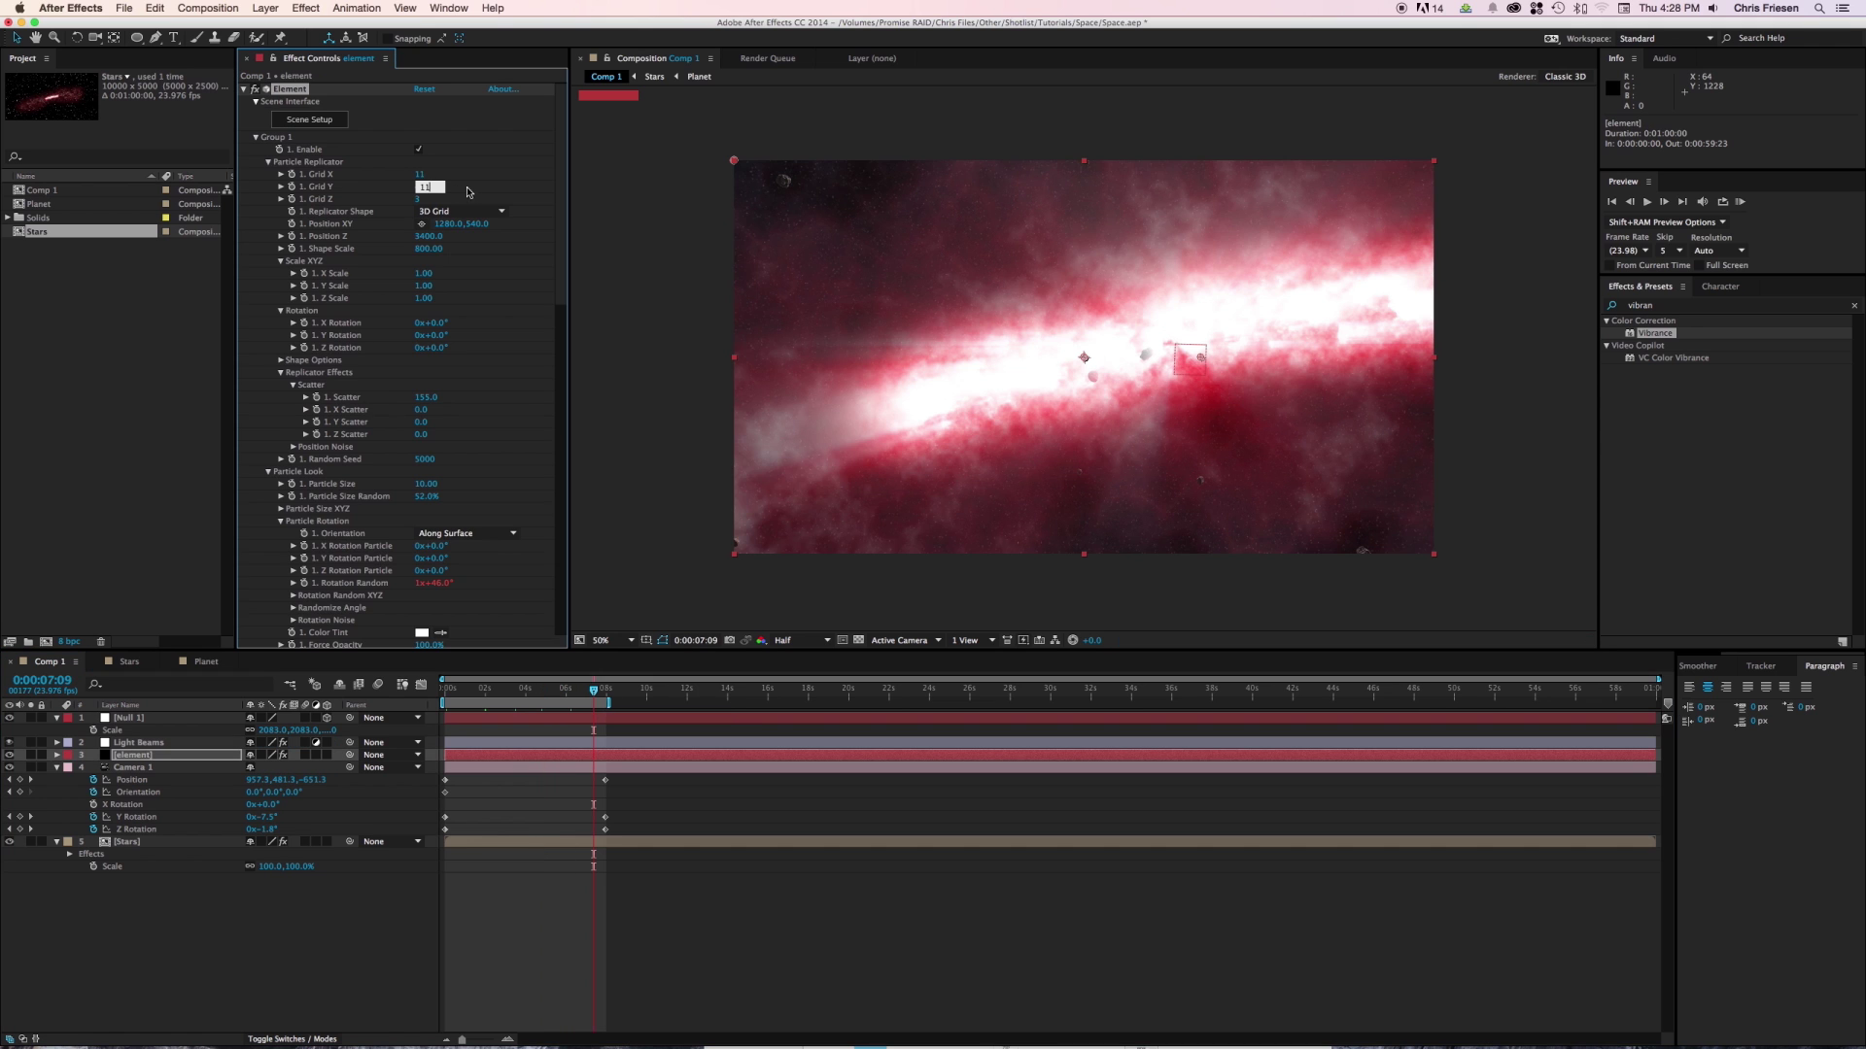
Set Element Grid Y to 11 and Particle Size to 21, then scrub from the start.
{"action": "type", "text": "11"}
{"action": "key", "text": "Return"}
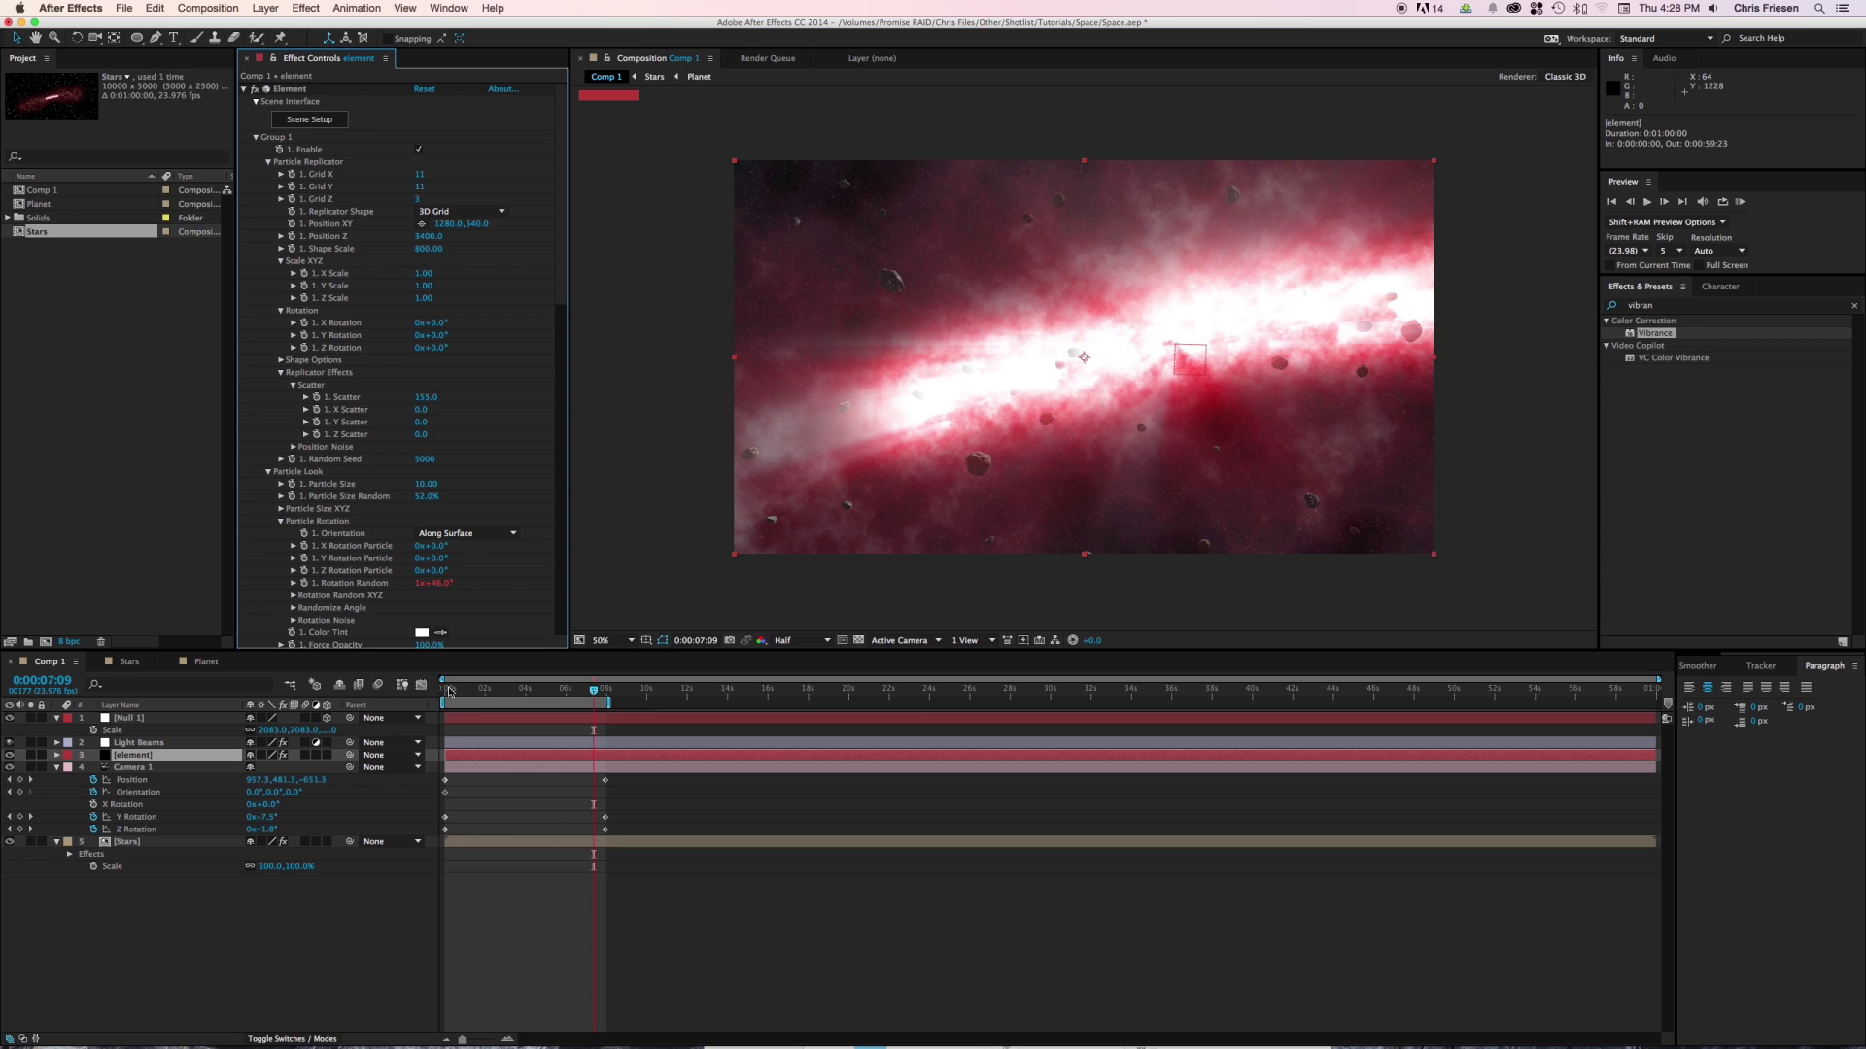
{"action": "left_click", "coordinate": [604, 689]}
{"action": "left_click", "coordinate": [429, 477]}
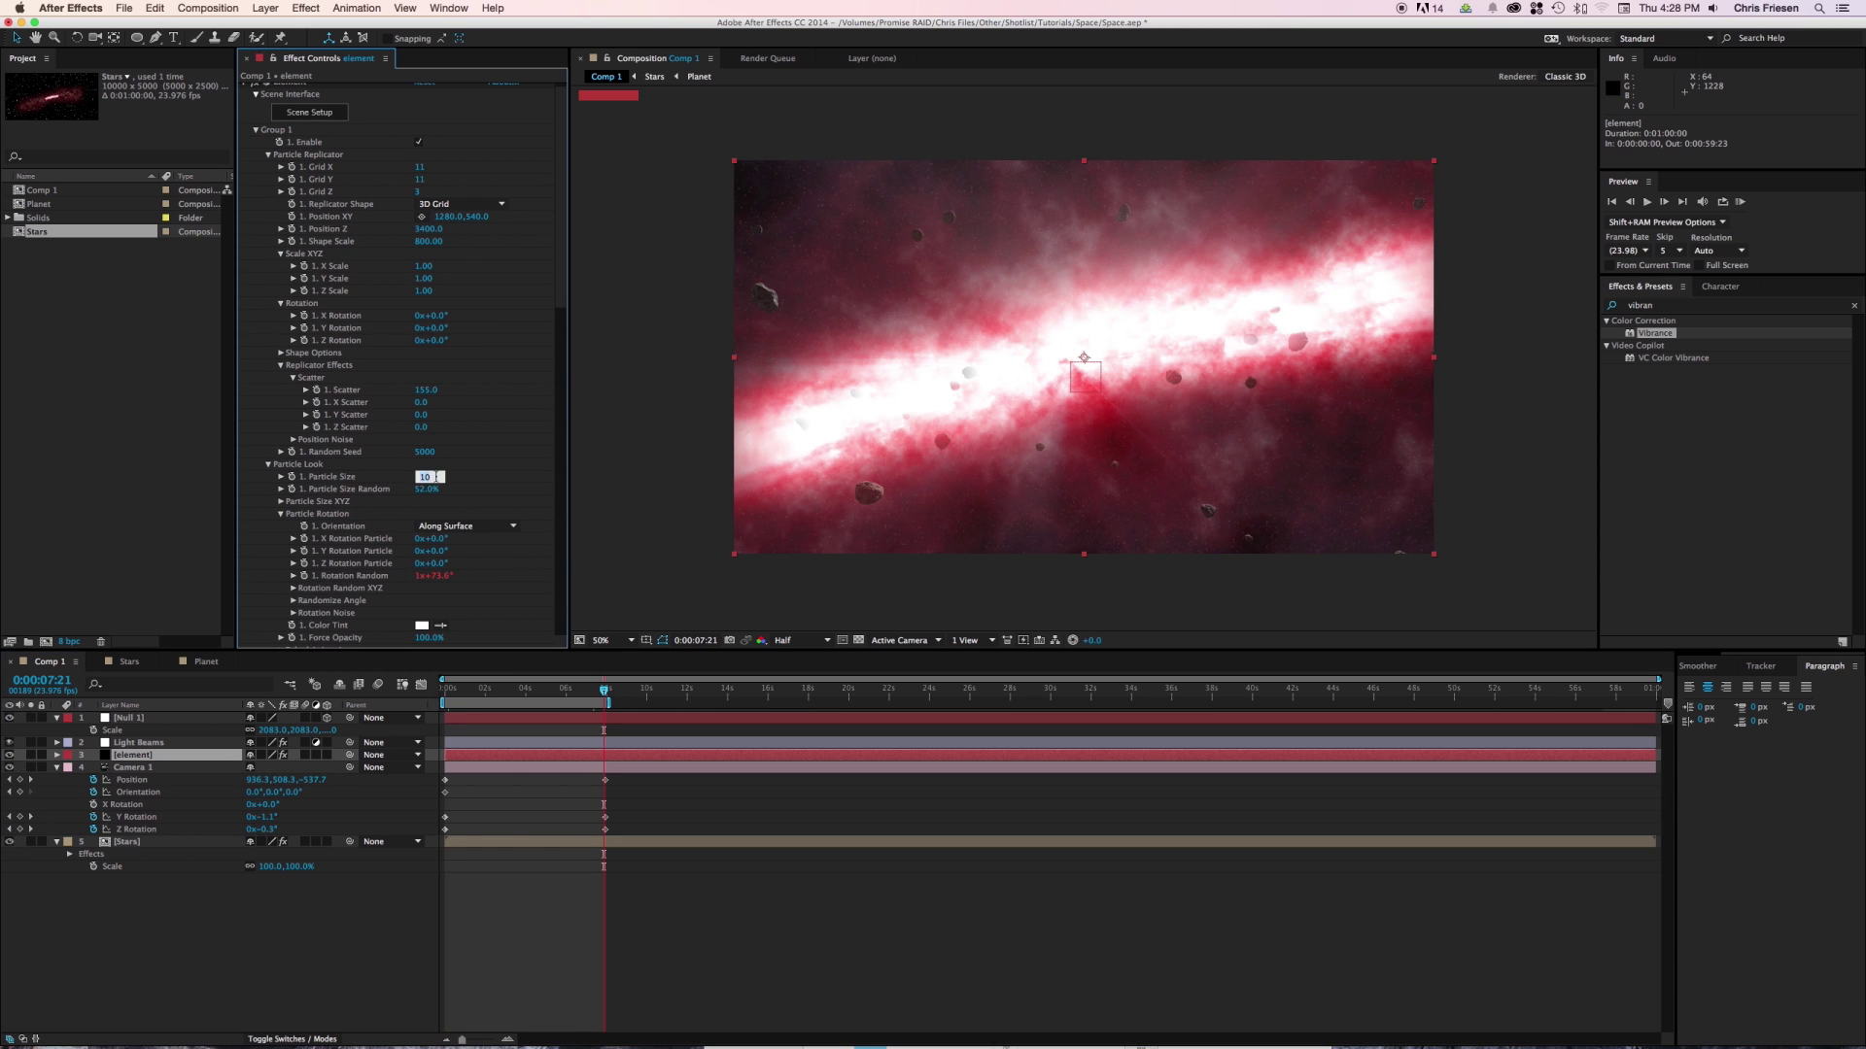
{"action": "type", "text": "21"}
{"action": "key", "text": "Return"}
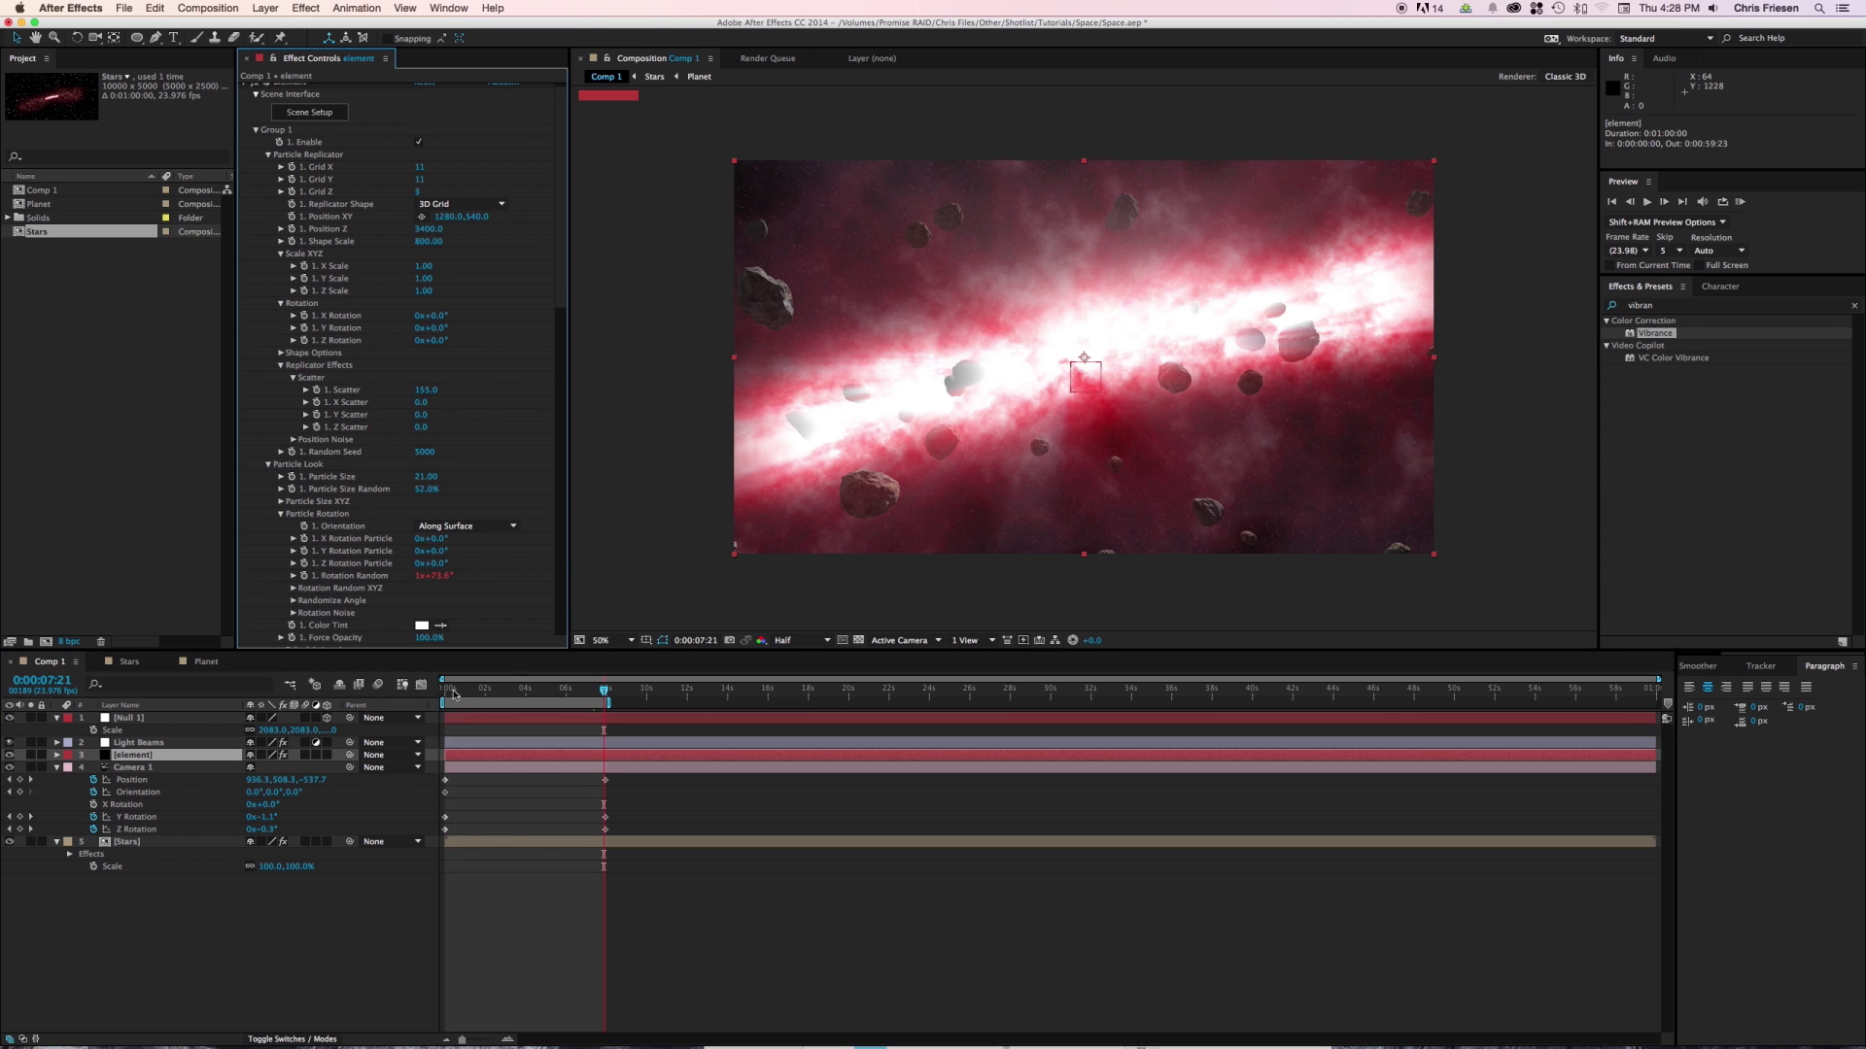
{"action": "left_click", "coordinate": [444, 691]}
{"action": "left_click_drag", "start_coordinate": [444, 691], "coordinate": [604, 693]}
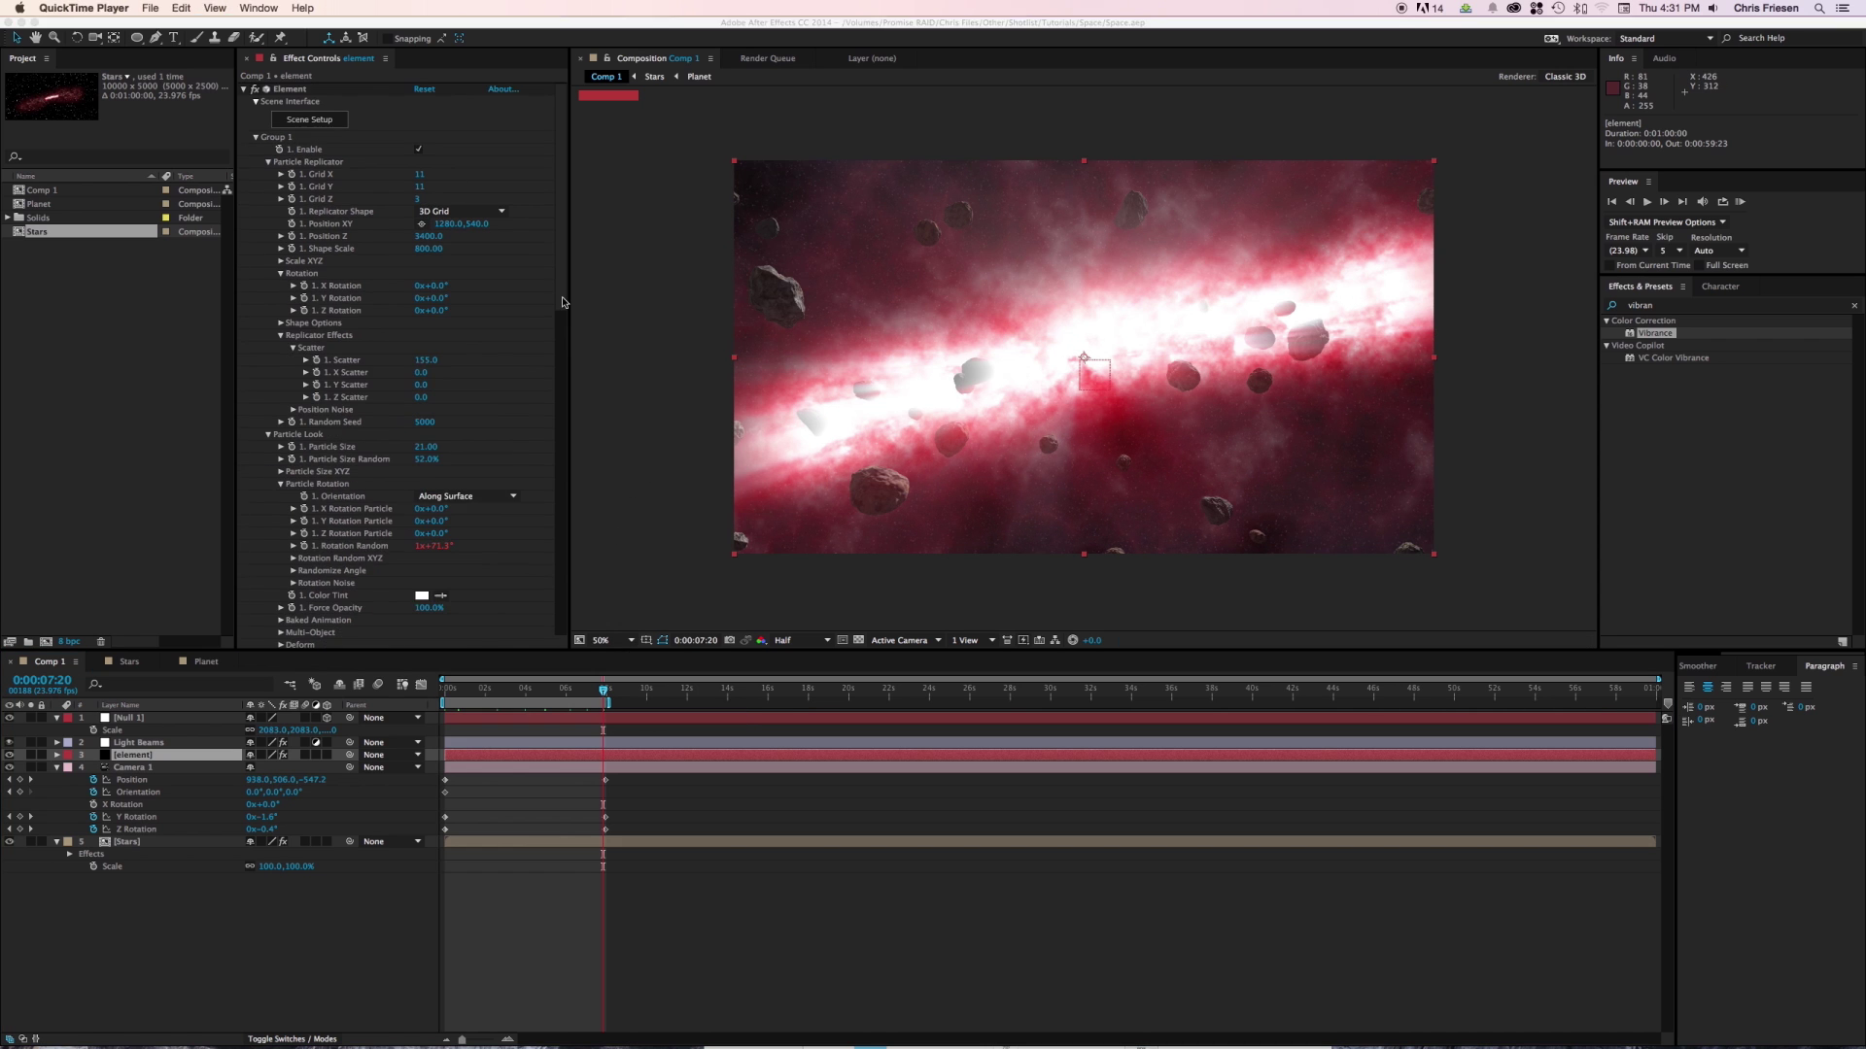
Create a Group 1 Null from Group Utilities to control the asteroid group.
{"action": "left_click_drag", "start_coordinate": [561, 304], "coordinate": [565, 418]}
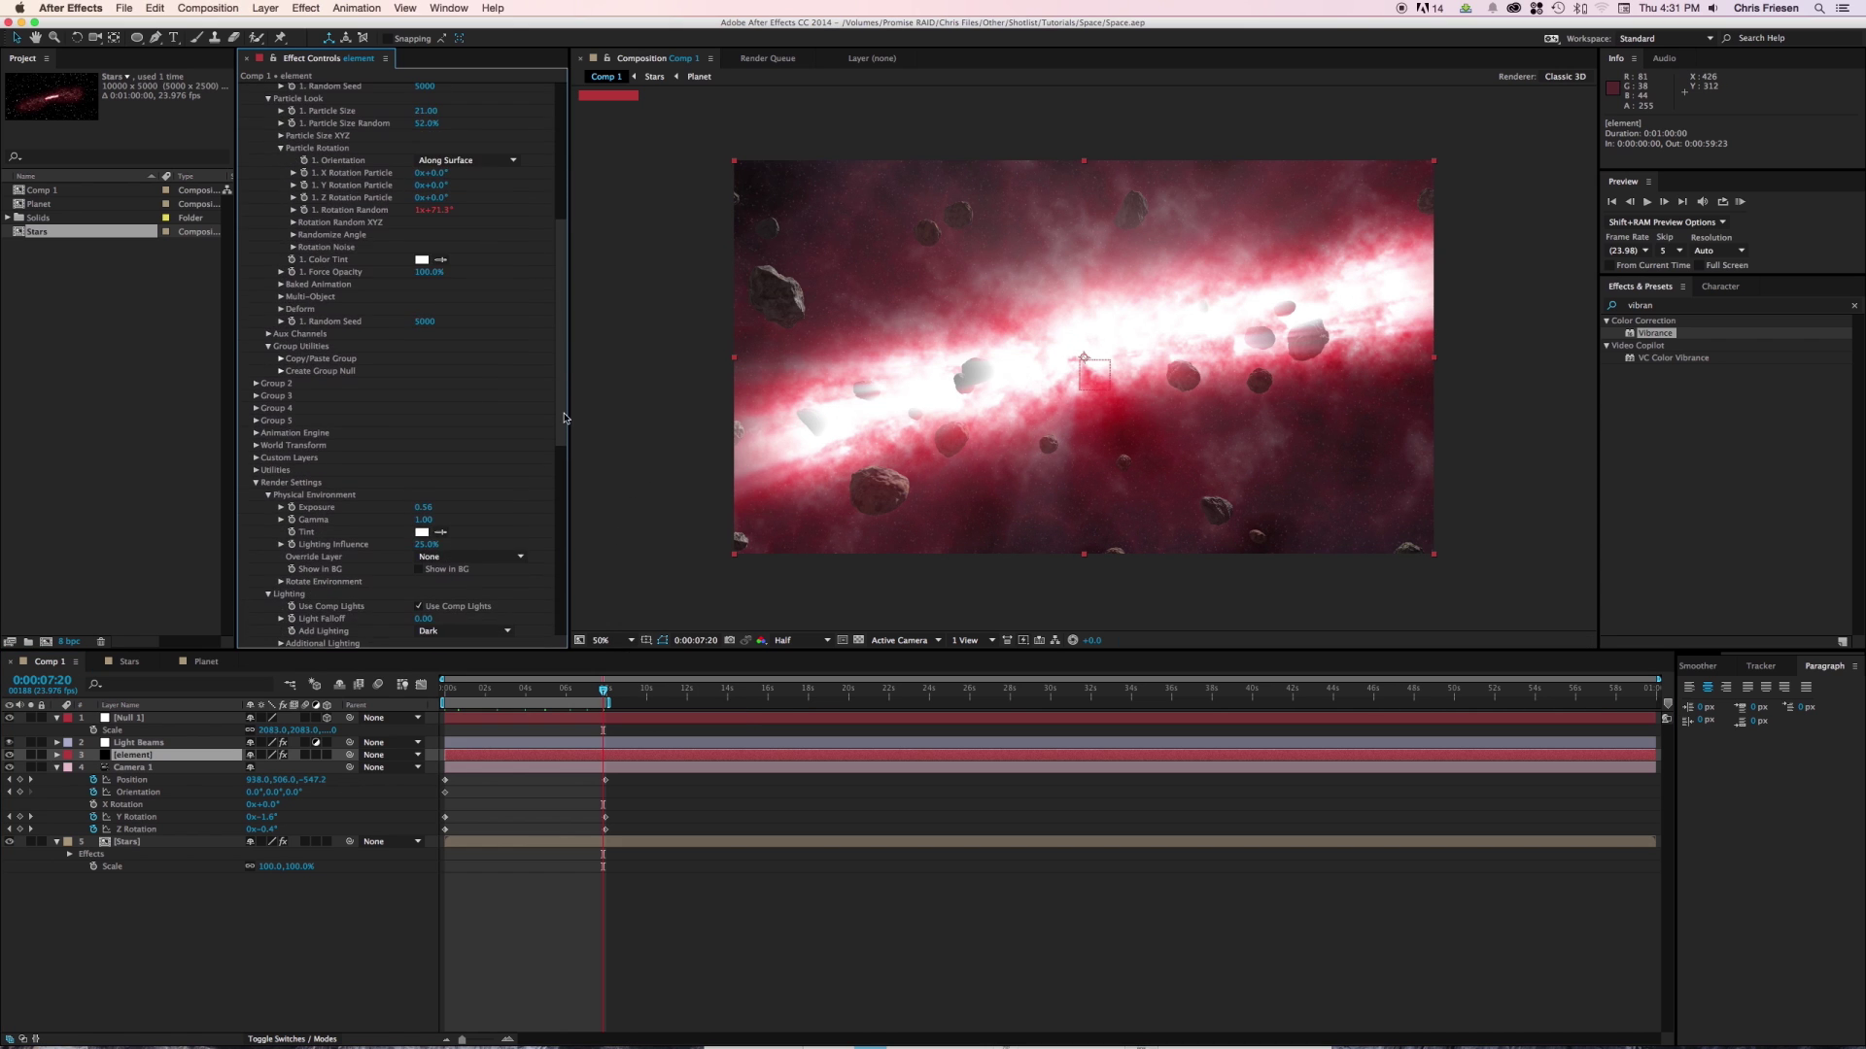
{"action": "left_click", "coordinate": [281, 371]}
{"action": "left_click", "coordinate": [318, 390]}
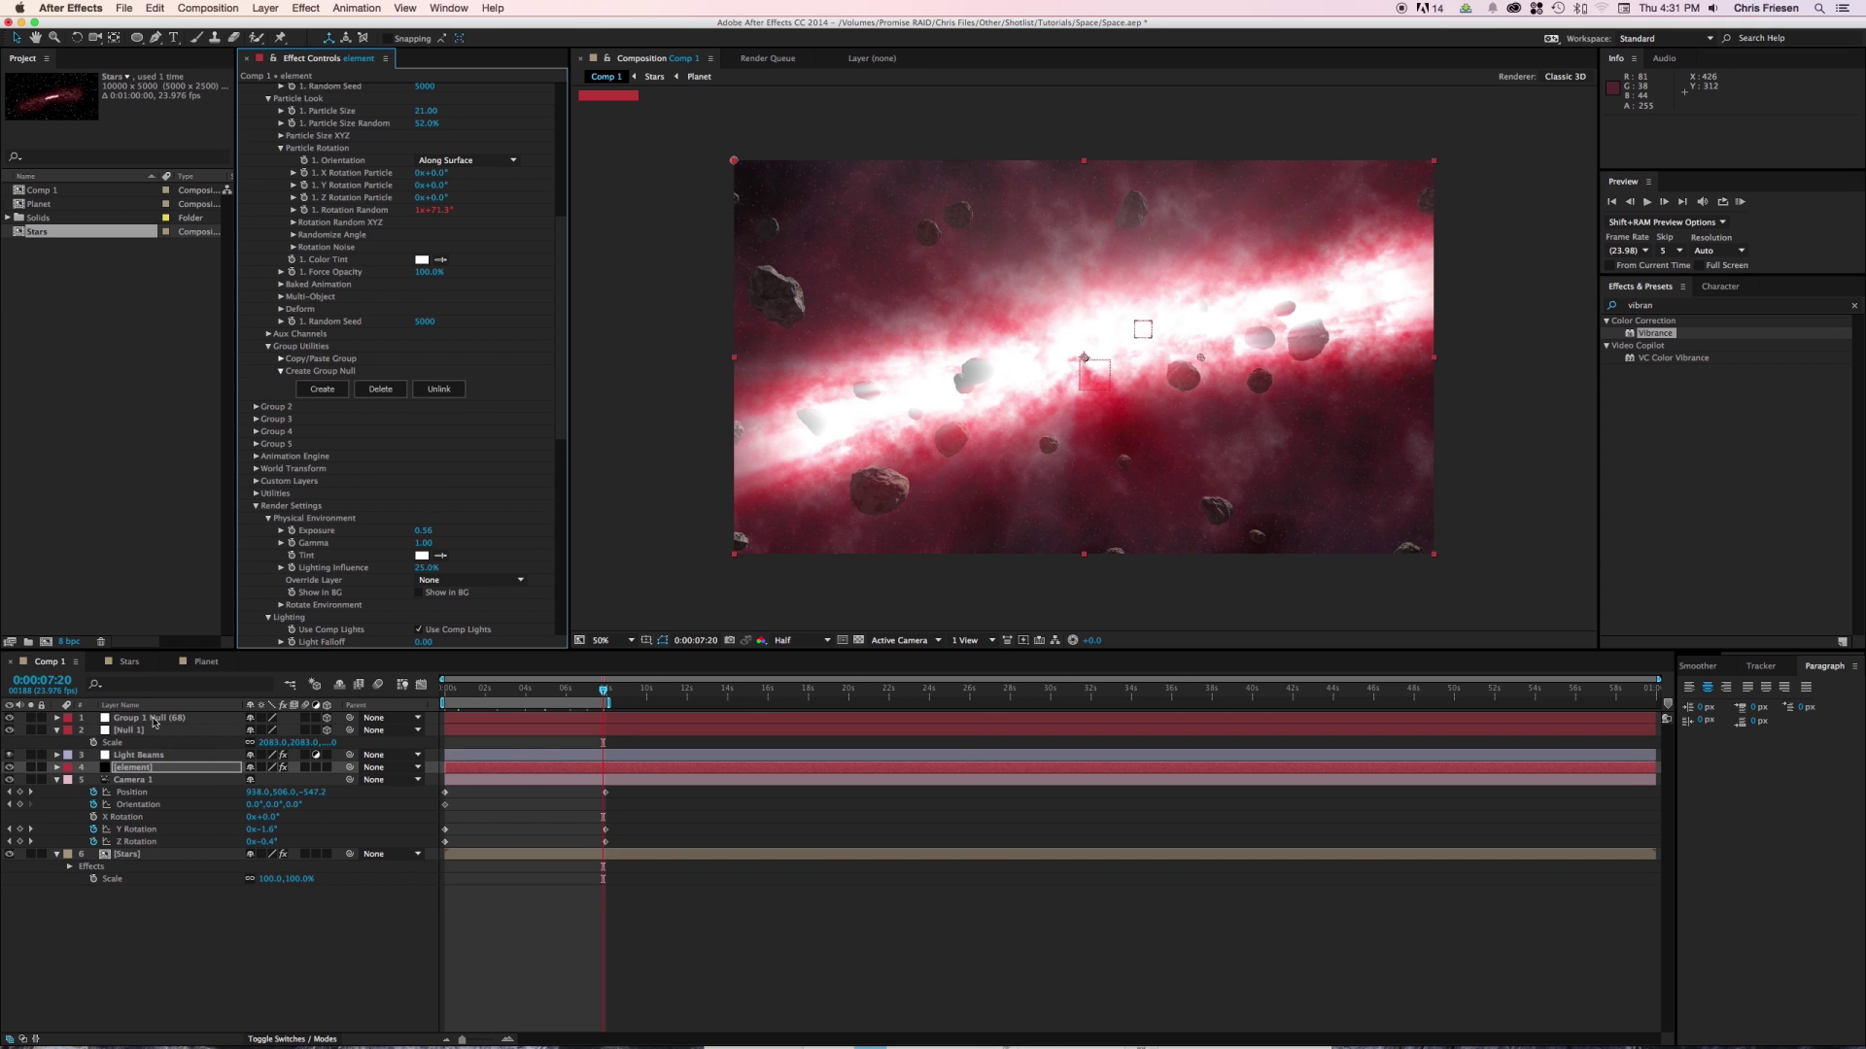
{"action": "left_click", "coordinate": [154, 720]}
{"action": "left_click", "coordinate": [1146, 324]}
{"action": "key", "text": "ctrl+z"}
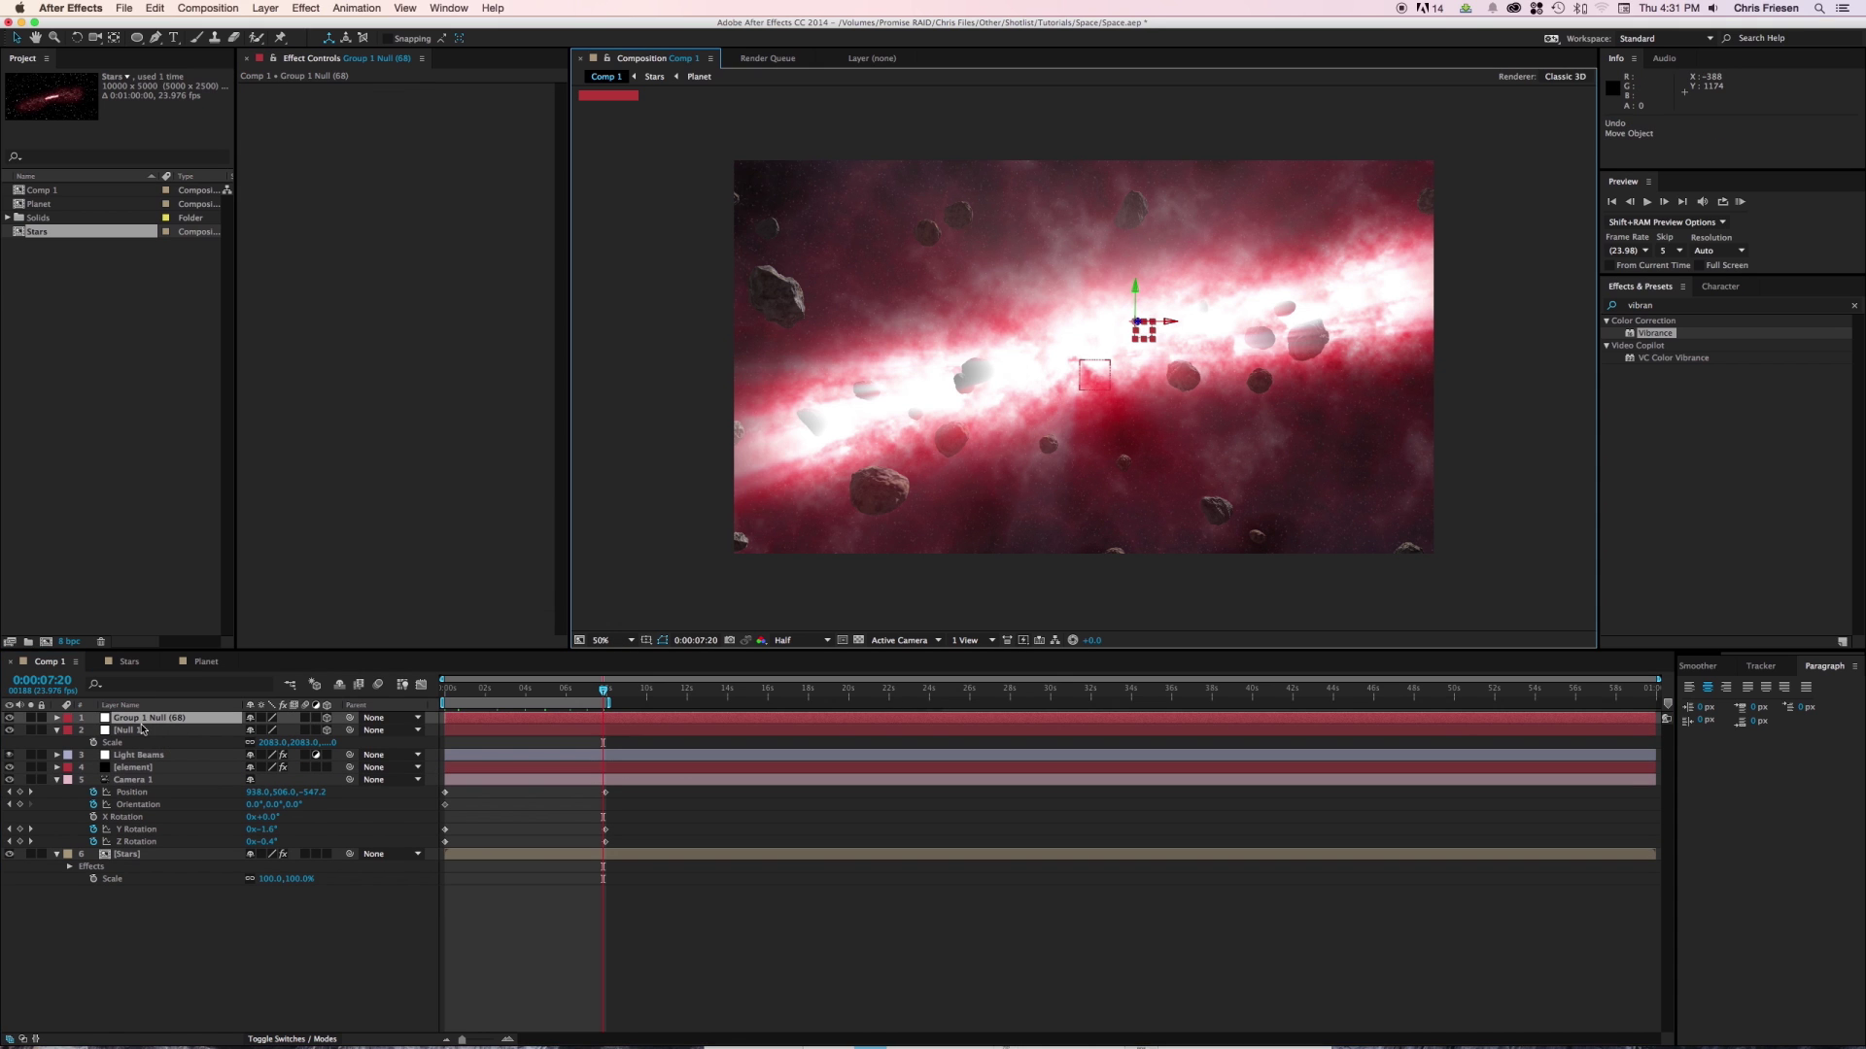
Keyframe the null's Position along Z to -2509.9 at 0:00:06:17, with the first keyframe at 0 s.
{"action": "key", "text": "p"}
{"action": "left_click", "coordinate": [93, 730]}
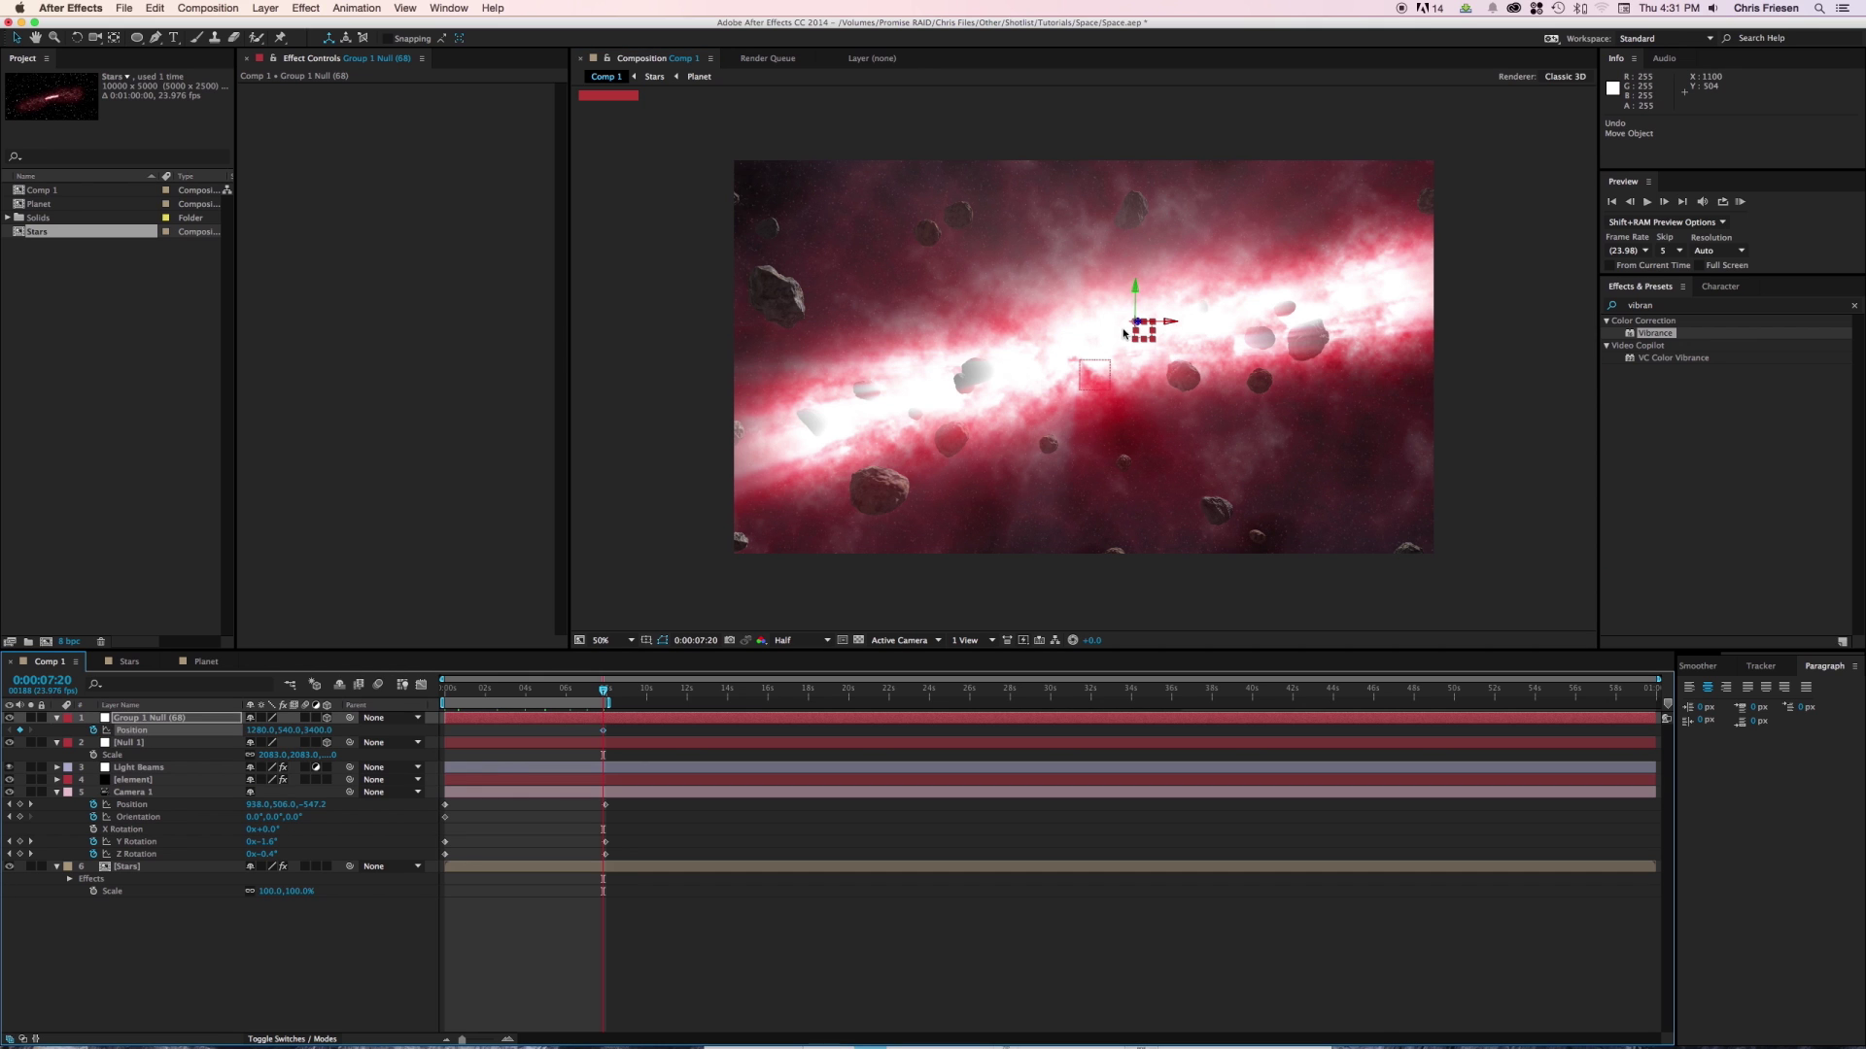
{"action": "left_click_drag", "start_coordinate": [1126, 331], "coordinate": [1024, 422]}
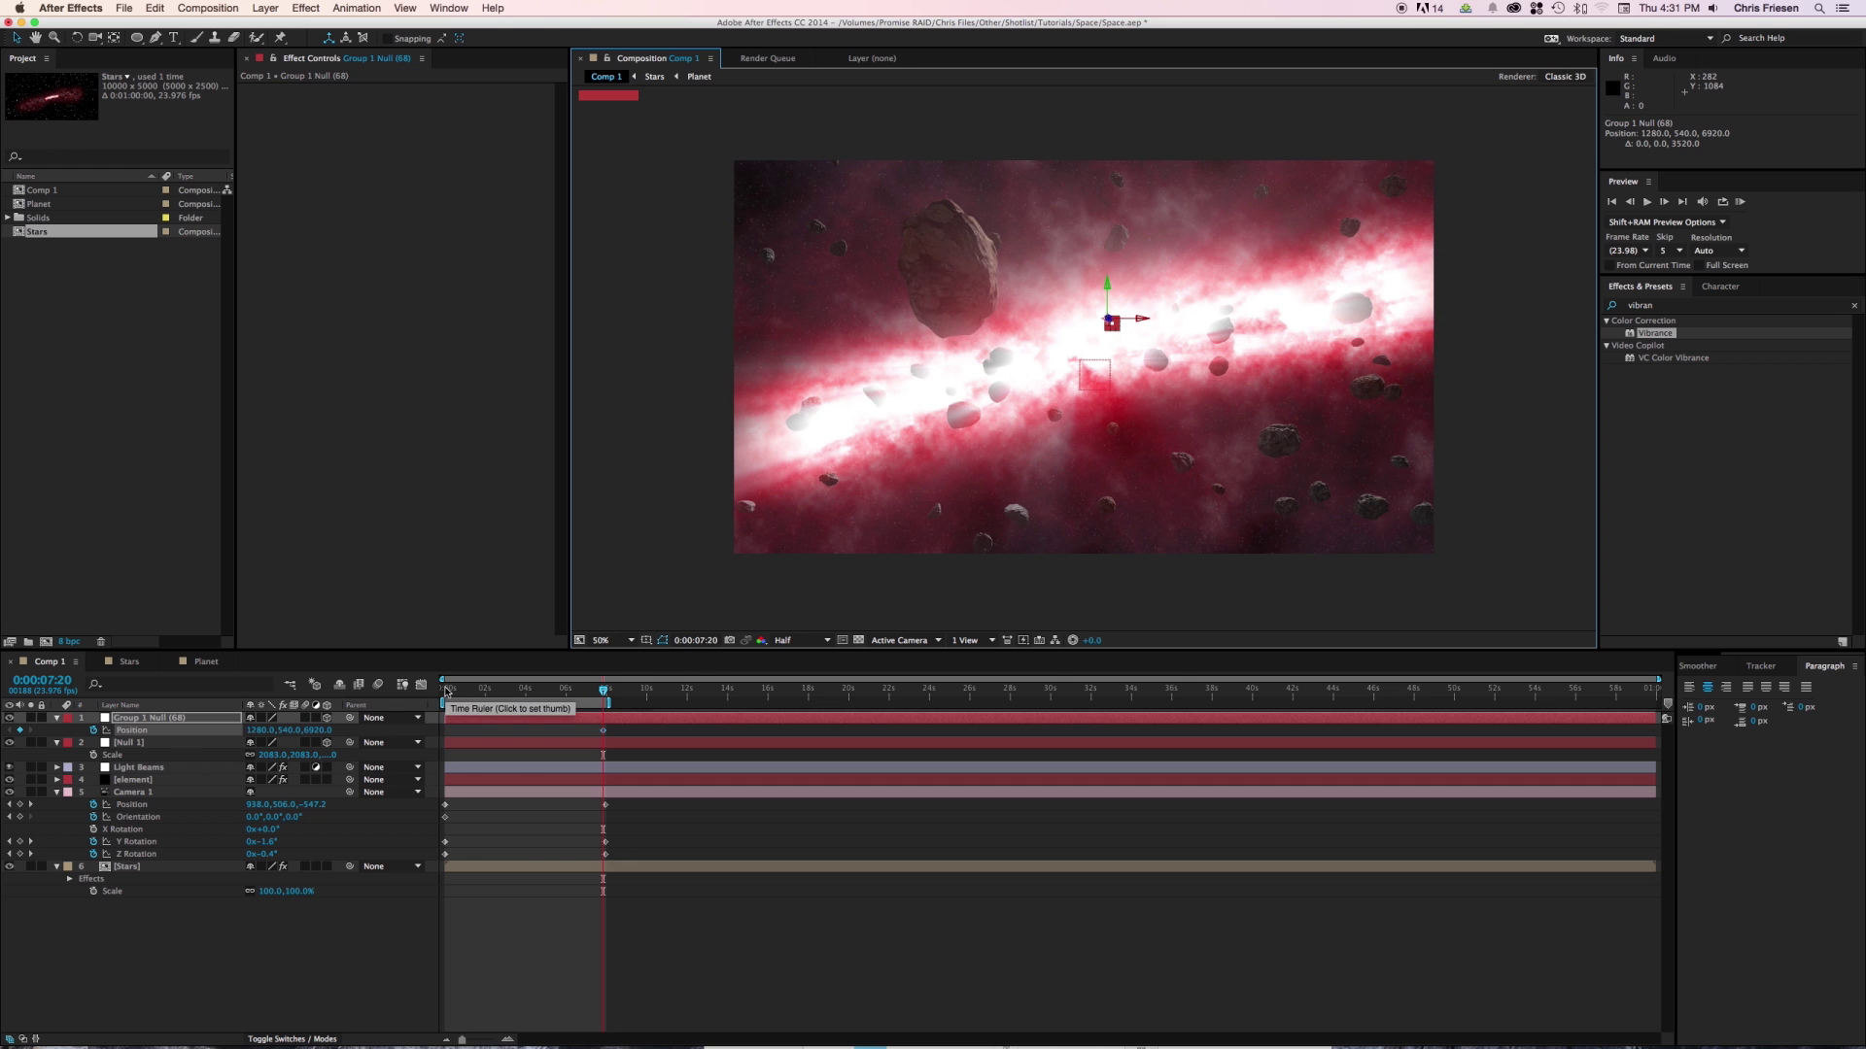
{"action": "key", "text": "Home"}
{"action": "left_click", "coordinate": [582, 692]}
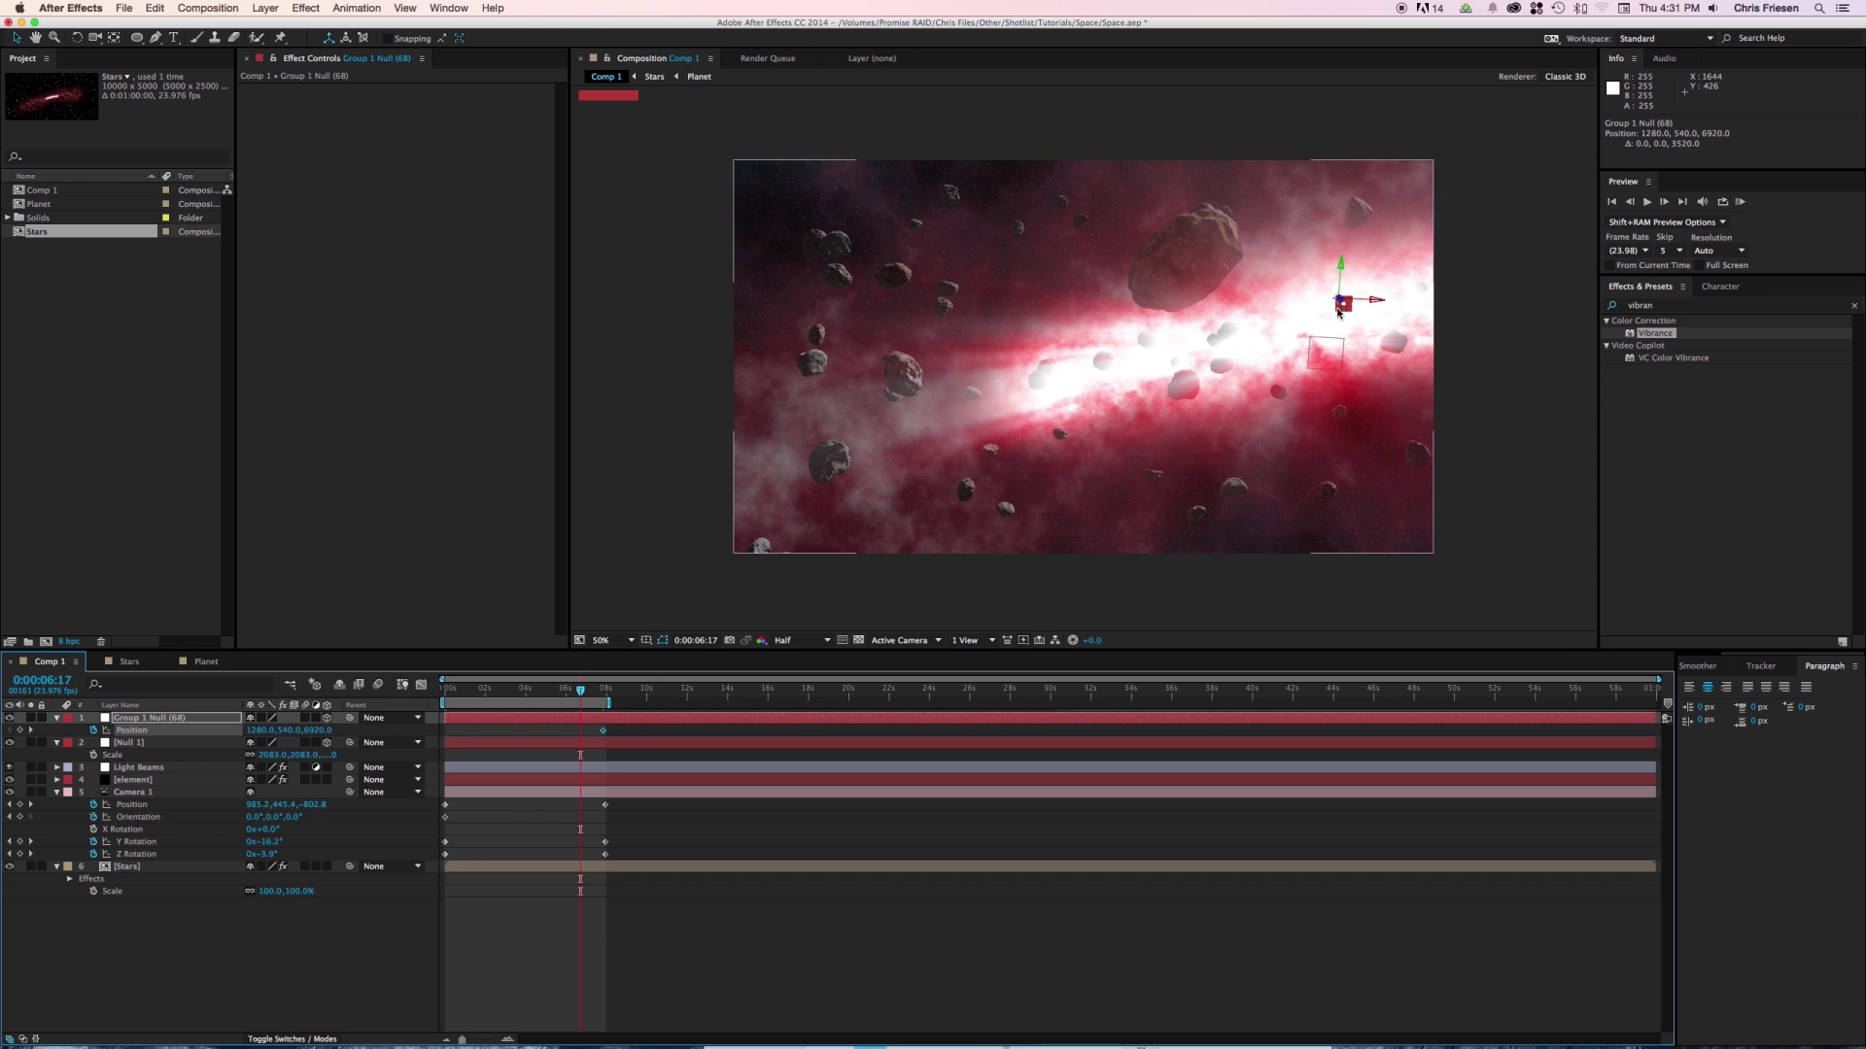
{"action": "left_click_drag", "start_coordinate": [1341, 301], "coordinate": [1467, 235]}
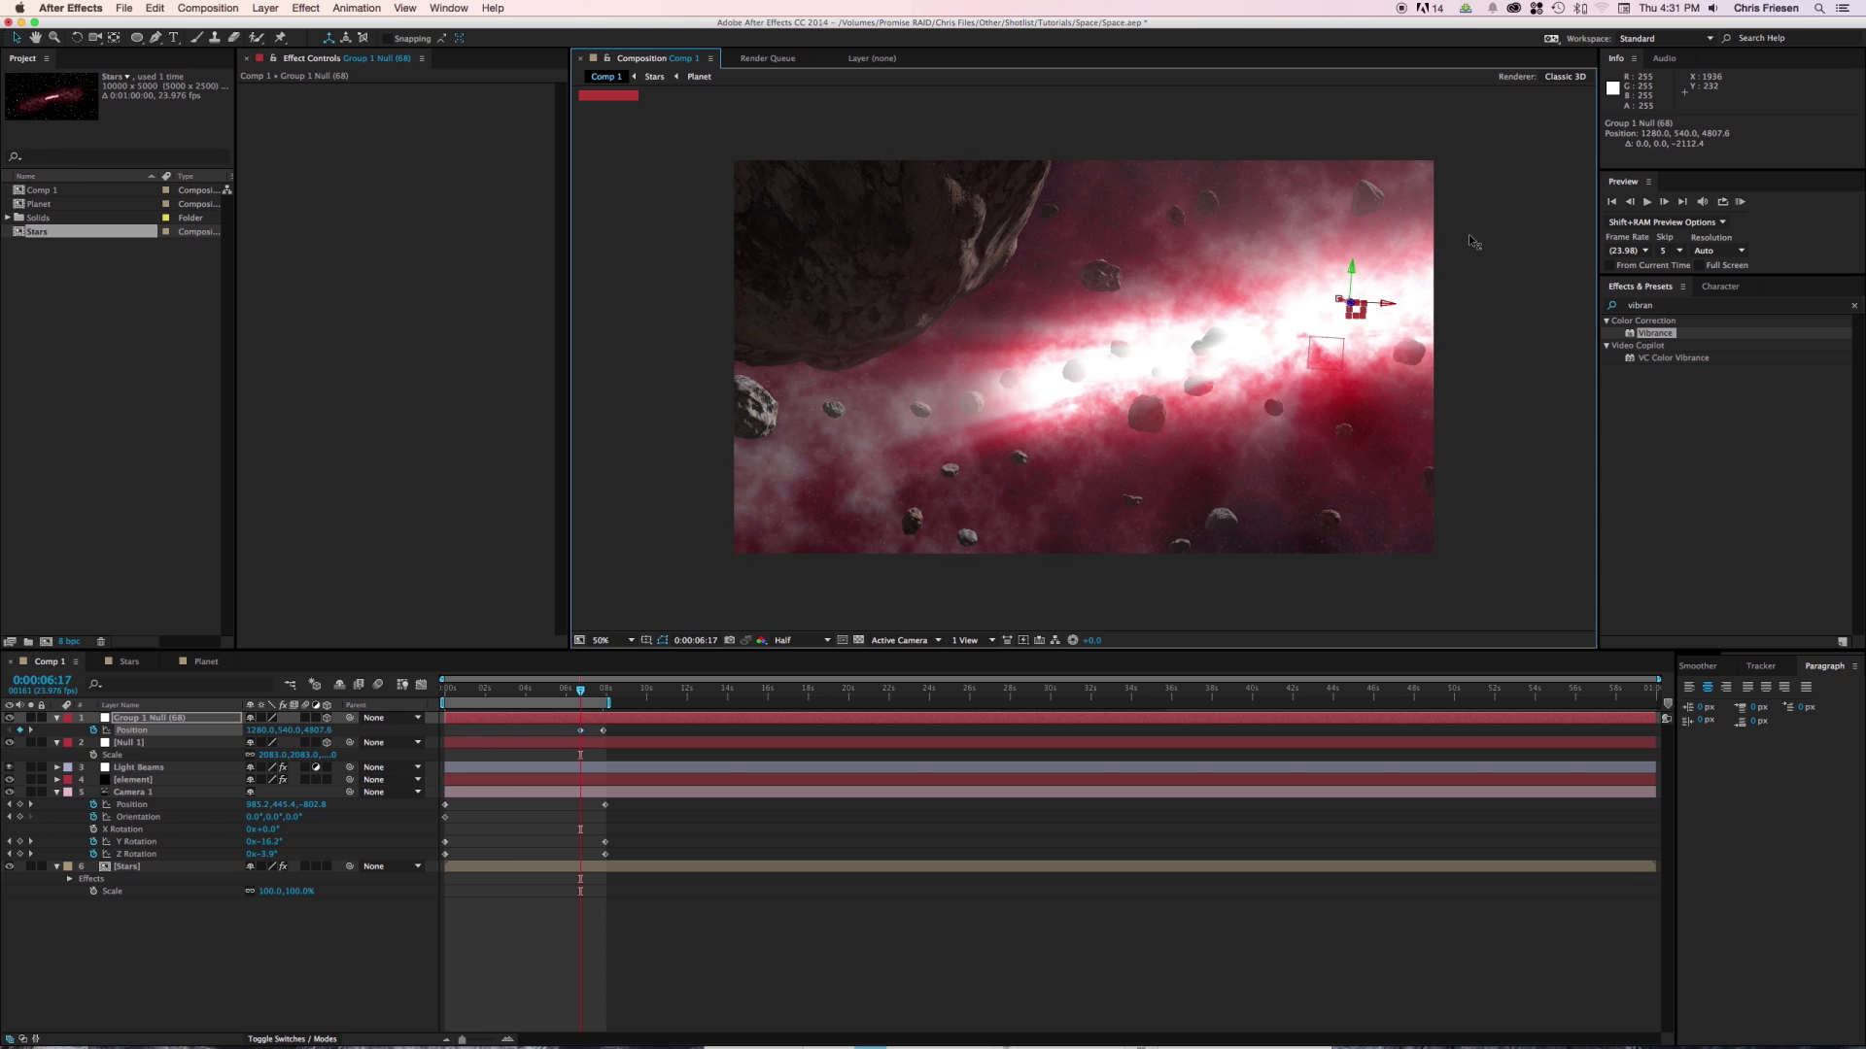
{"action": "left_click_drag", "start_coordinate": [1611, 197], "coordinate": [1749, 179]}
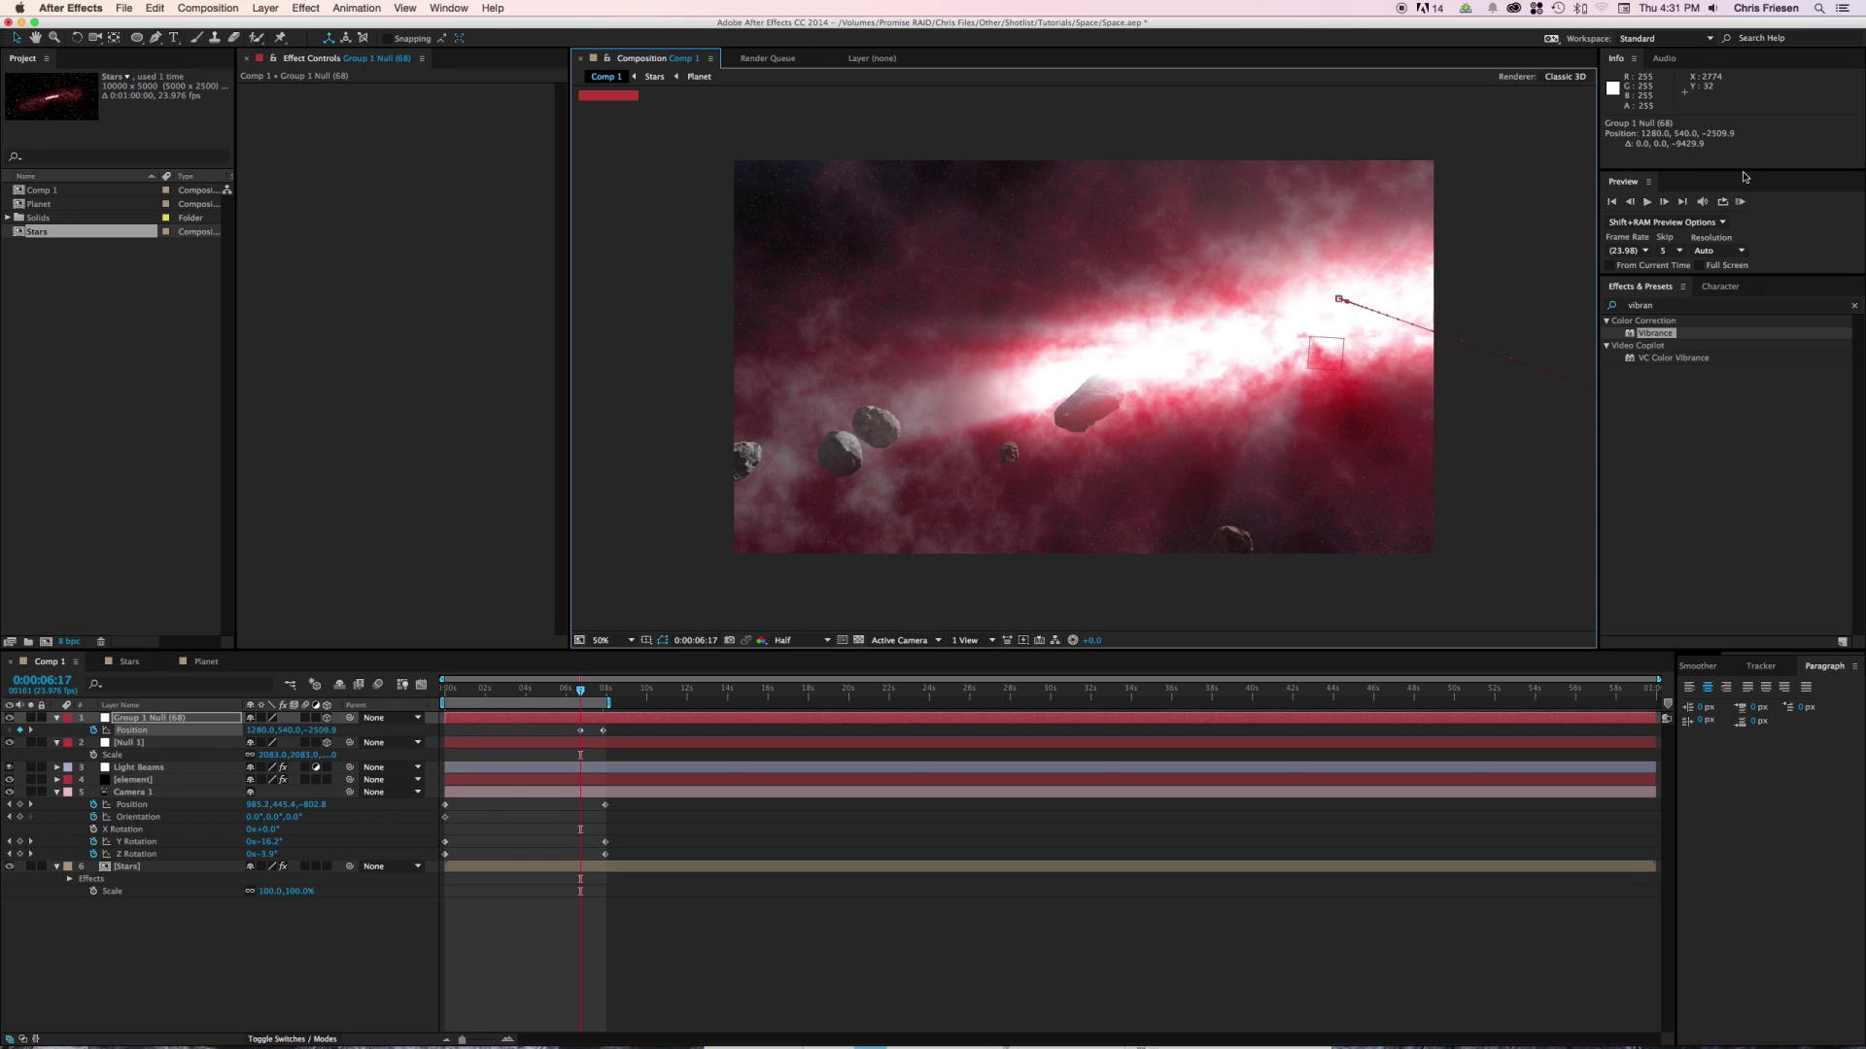
{"action": "left_click", "coordinate": [446, 696]}
{"action": "left_click_drag", "start_coordinate": [577, 738], "coordinate": [447, 745]}
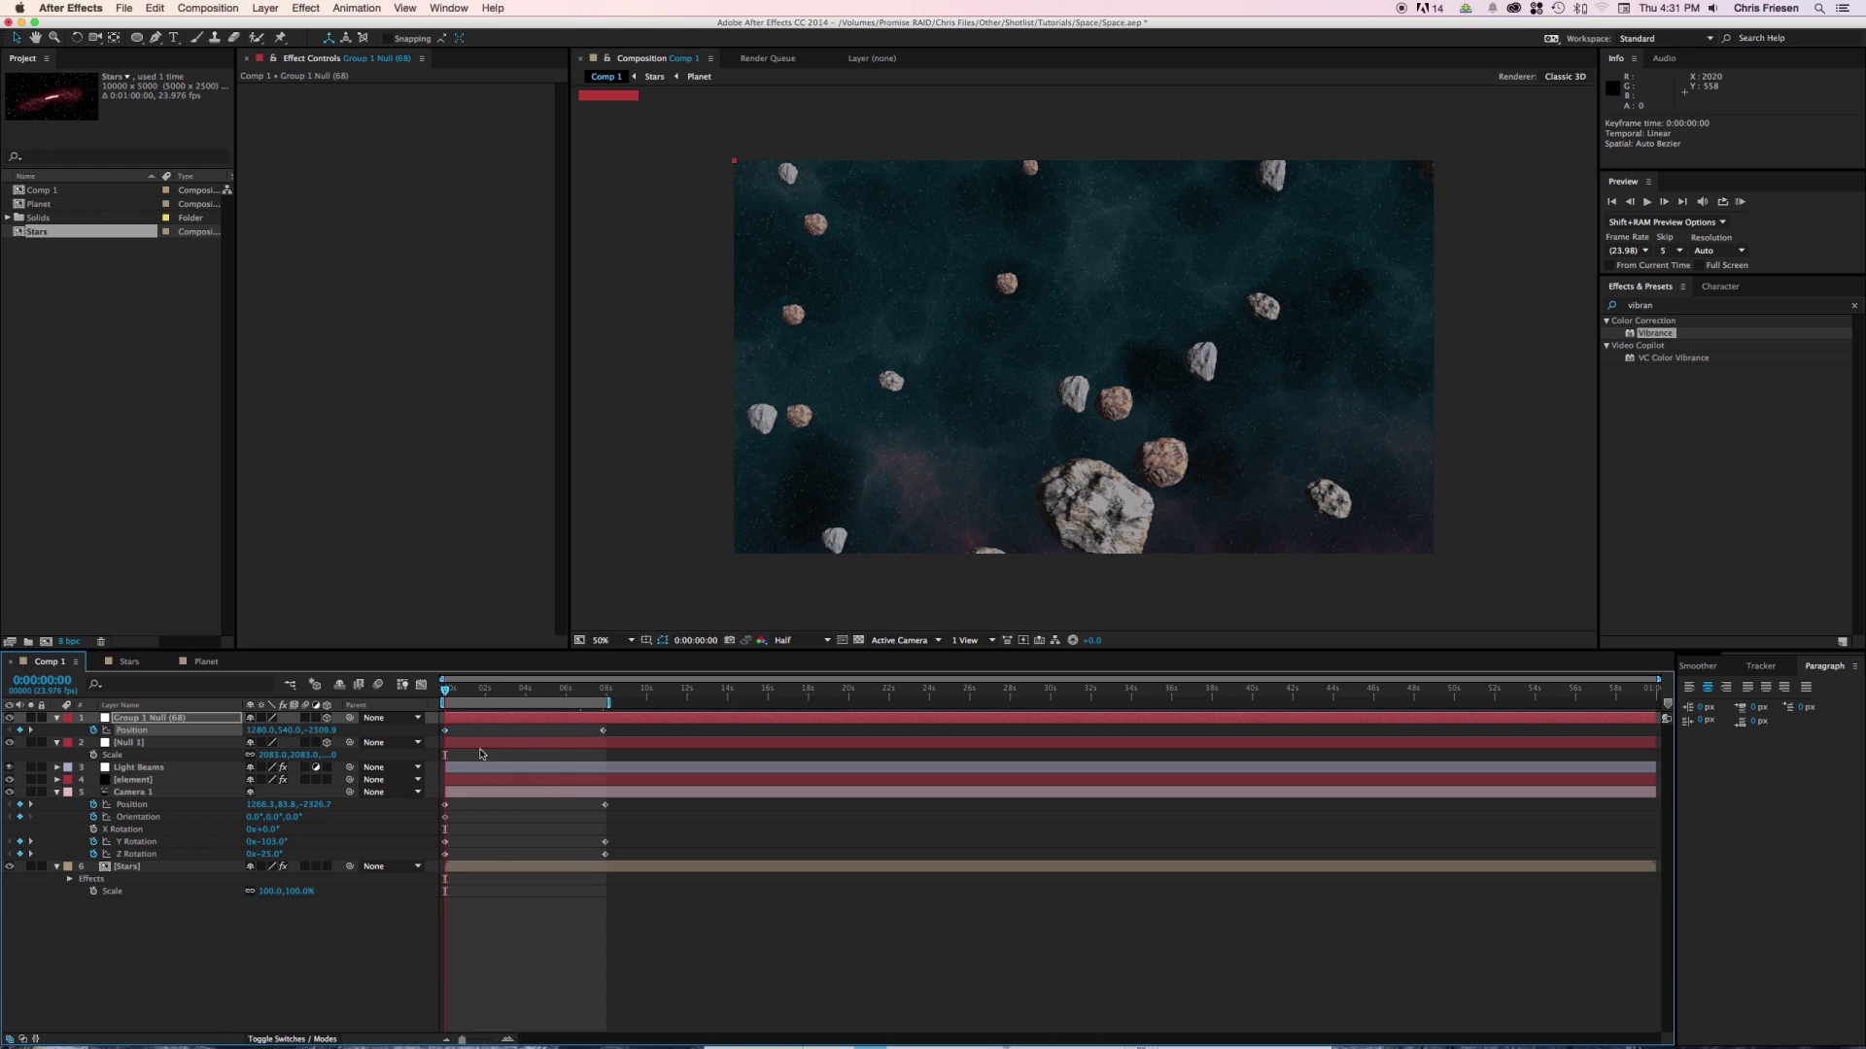
Apply Easy Ease to Camera 1's keyframes at 0s and 08s, then select the Group 1 Null keyframe.
{"action": "left_click", "coordinate": [457, 697]}
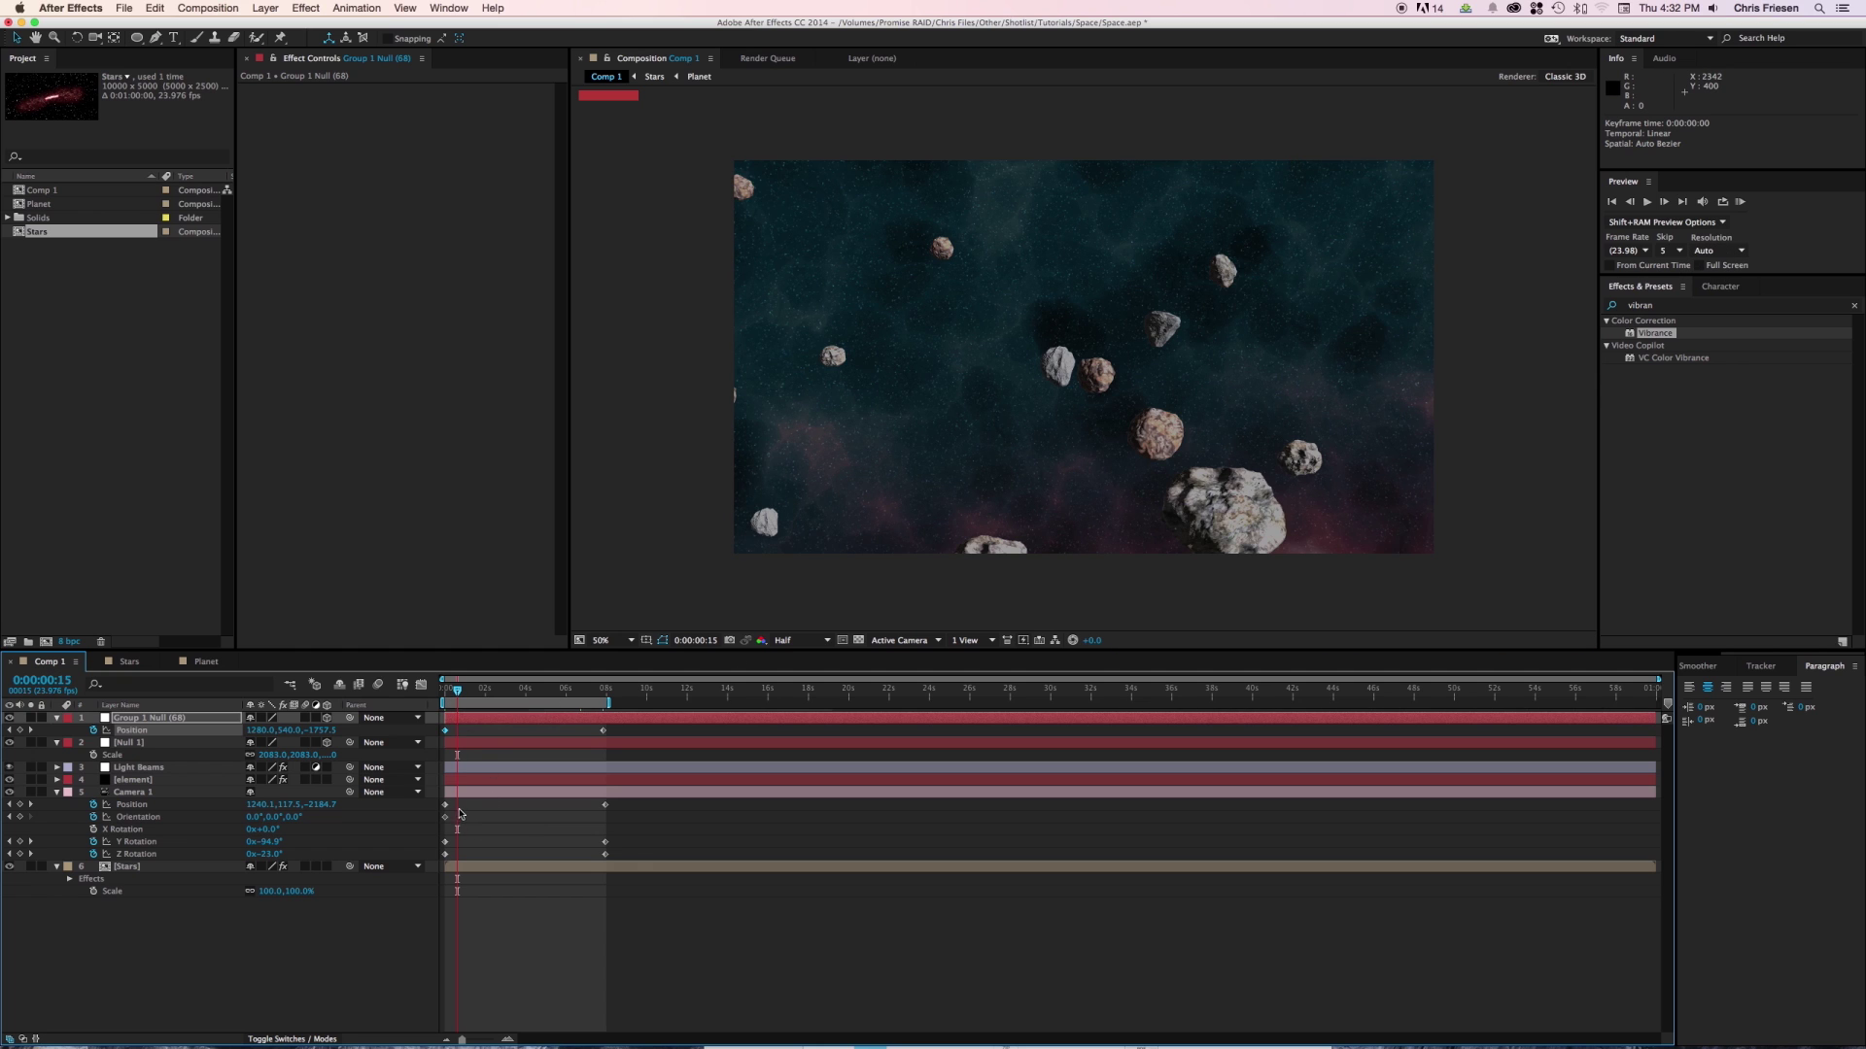
{"action": "left_click_drag", "start_coordinate": [462, 800], "coordinate": [436, 868]}
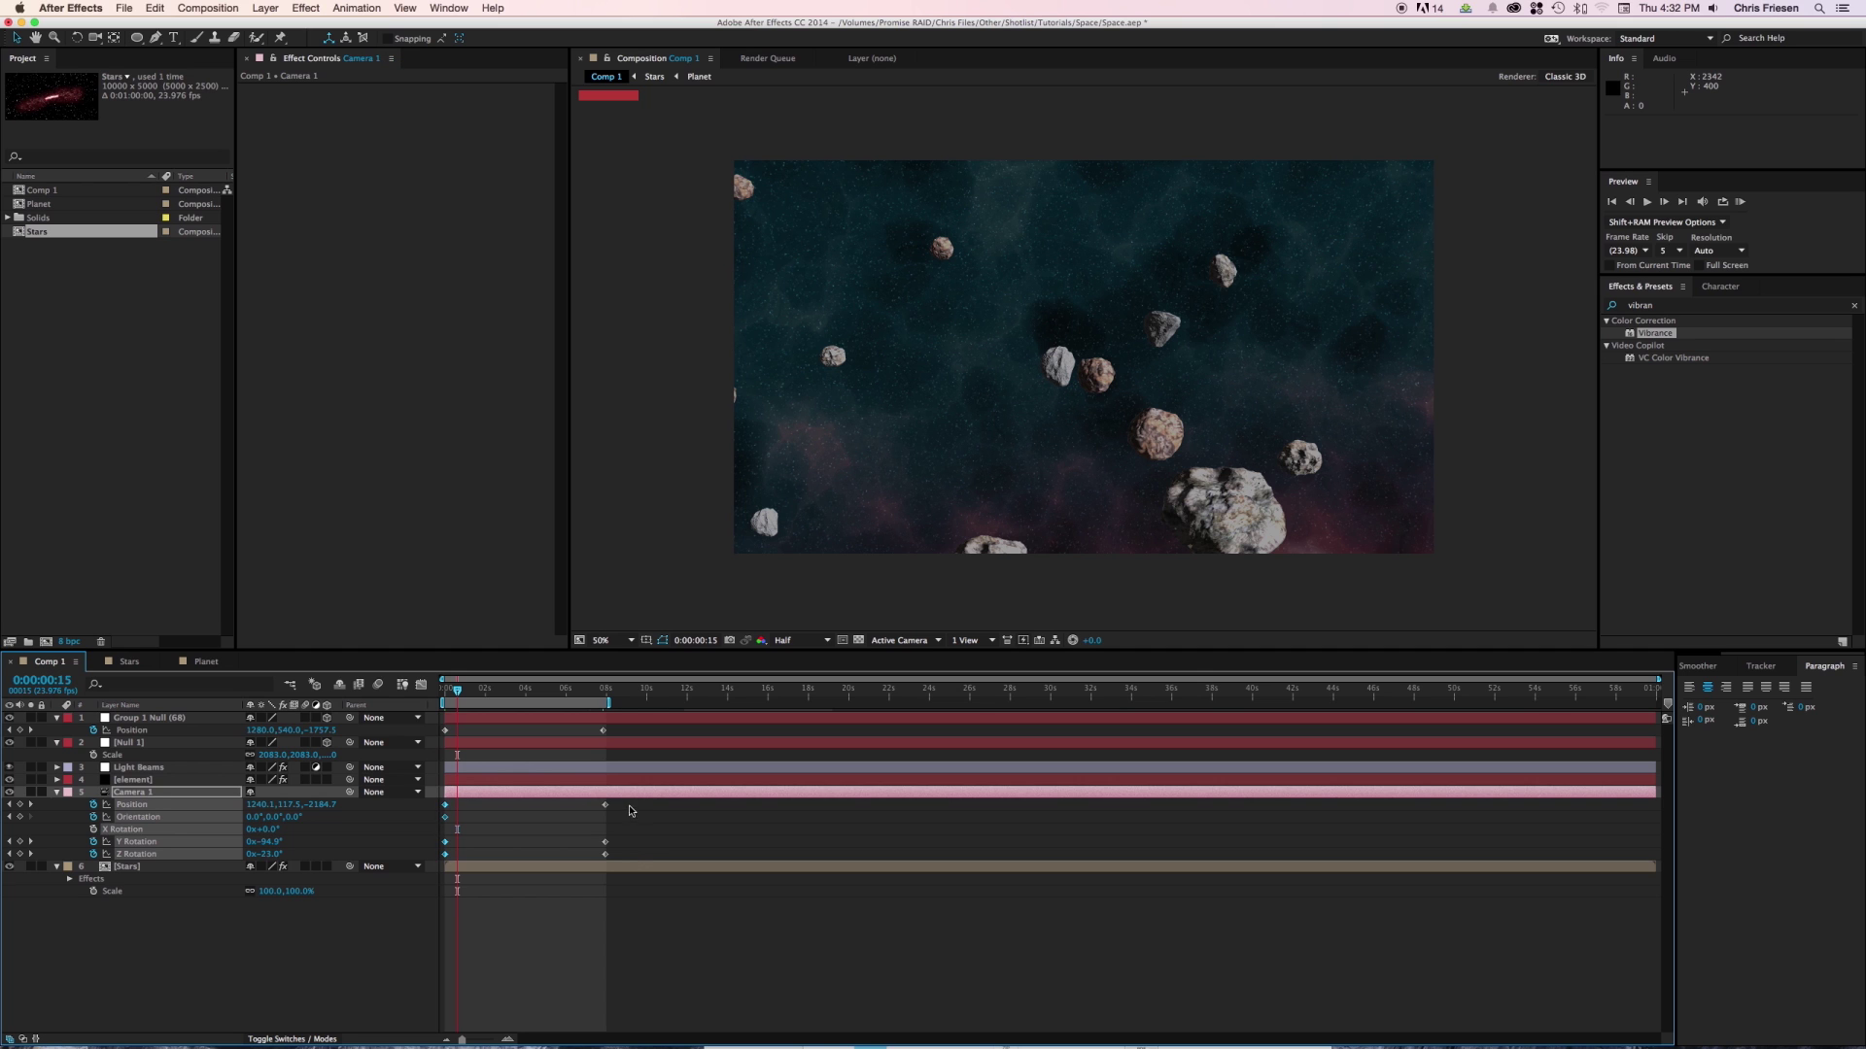
{"action": "left_click_drag", "start_coordinate": [631, 804], "coordinate": [578, 867]}
{"action": "key", "text": "F9"}
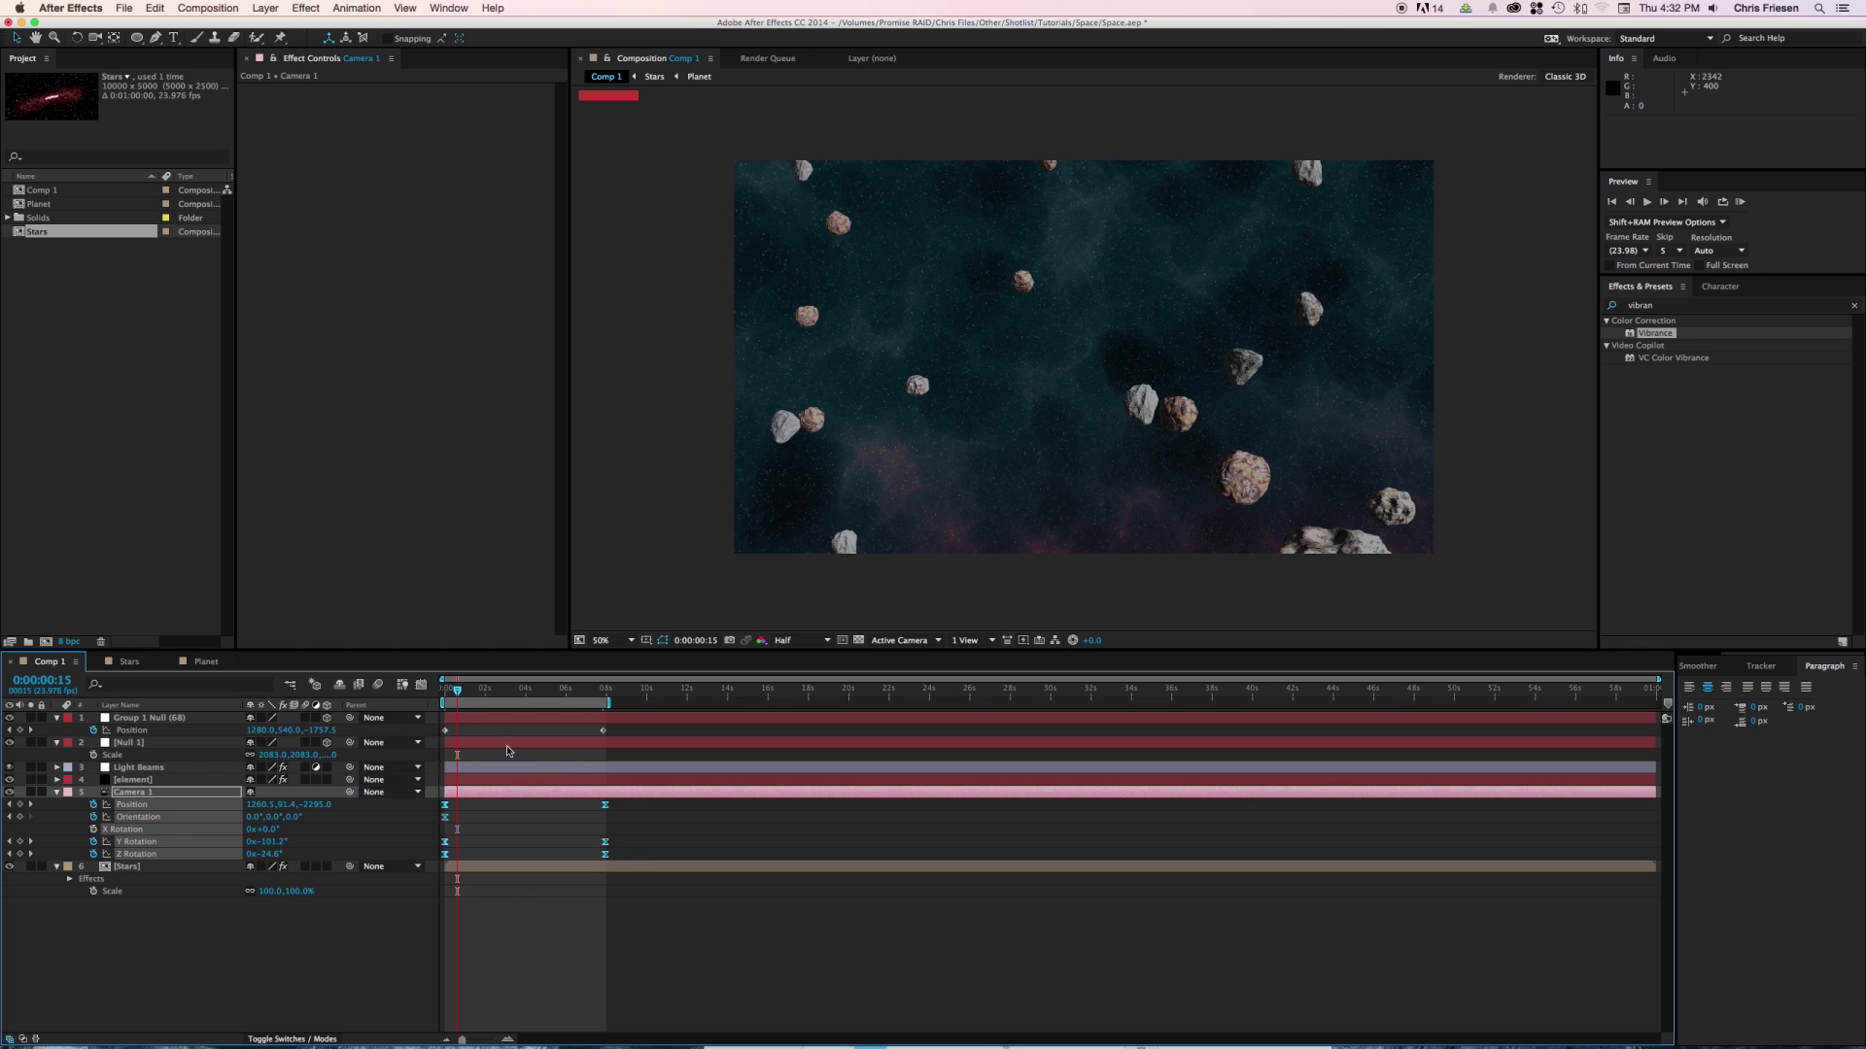
{"action": "left_click", "coordinate": [604, 729]}
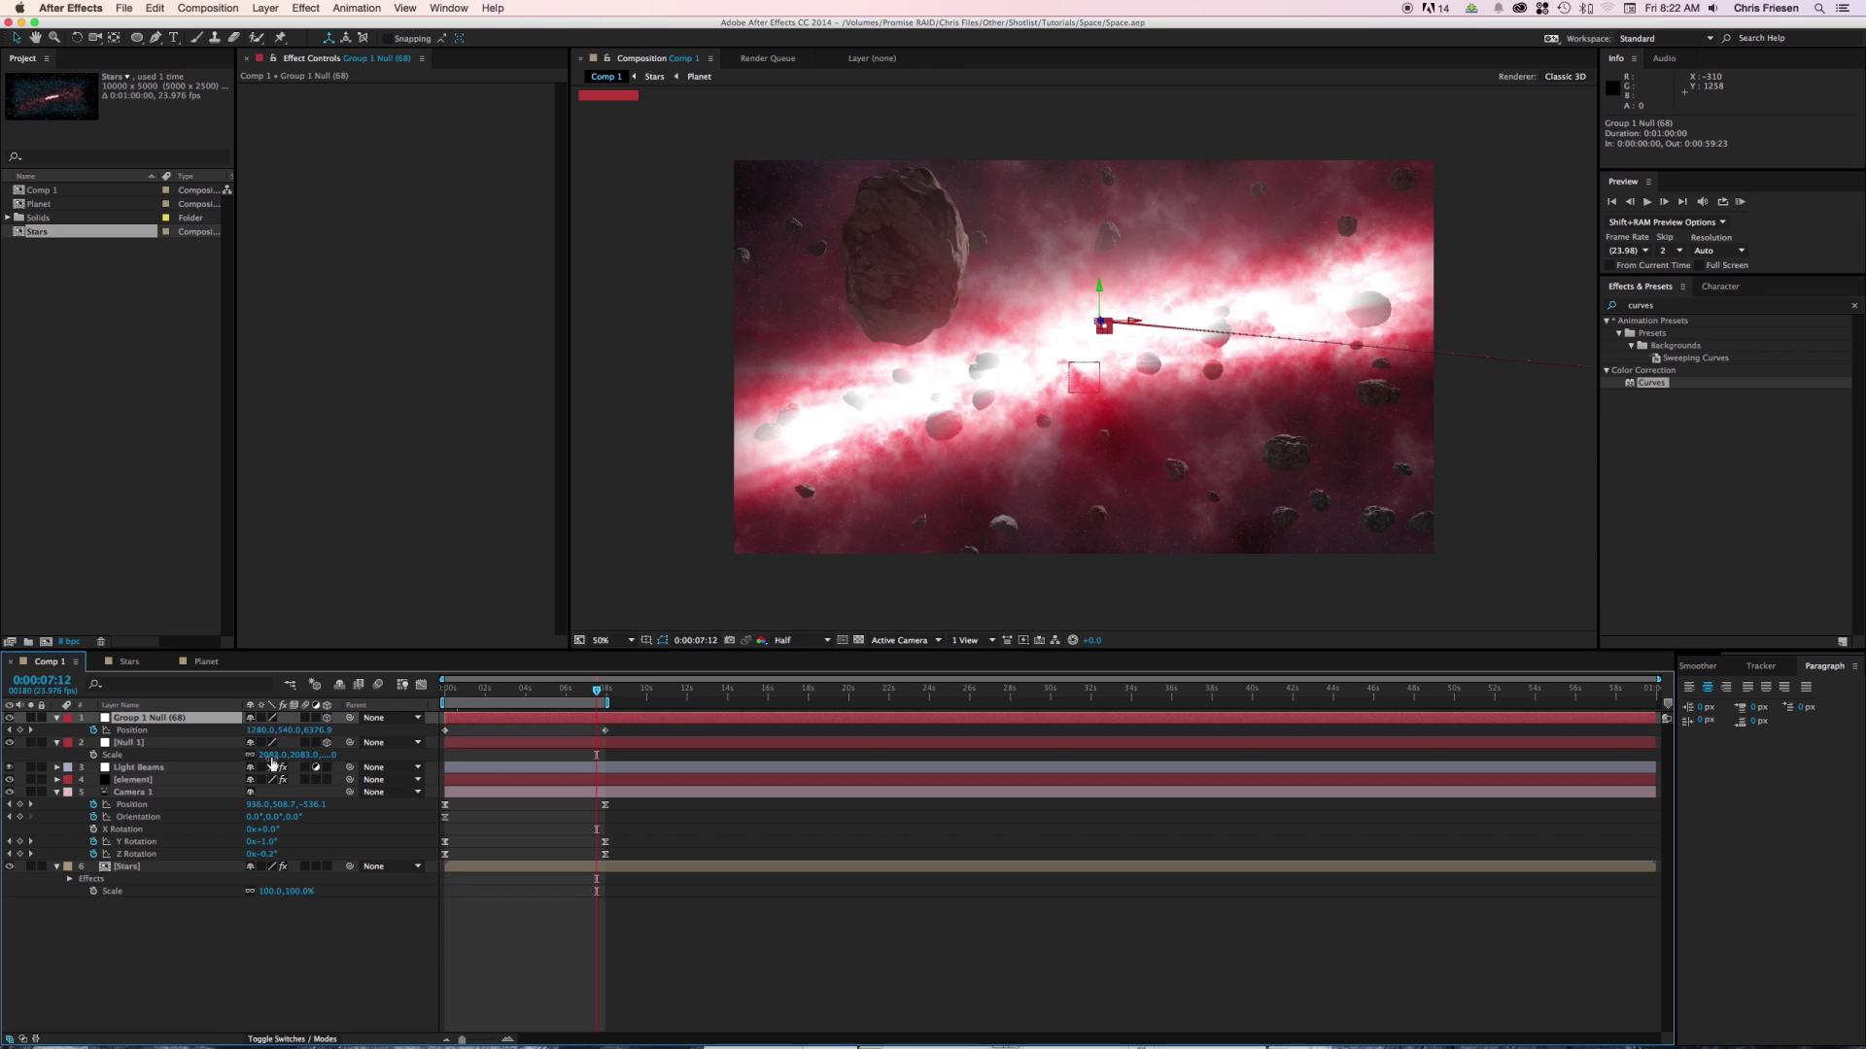
In the [element] layer's Curves, bow the Red channel up and pull the Green channel down.
{"action": "left_click", "coordinate": [133, 780]}
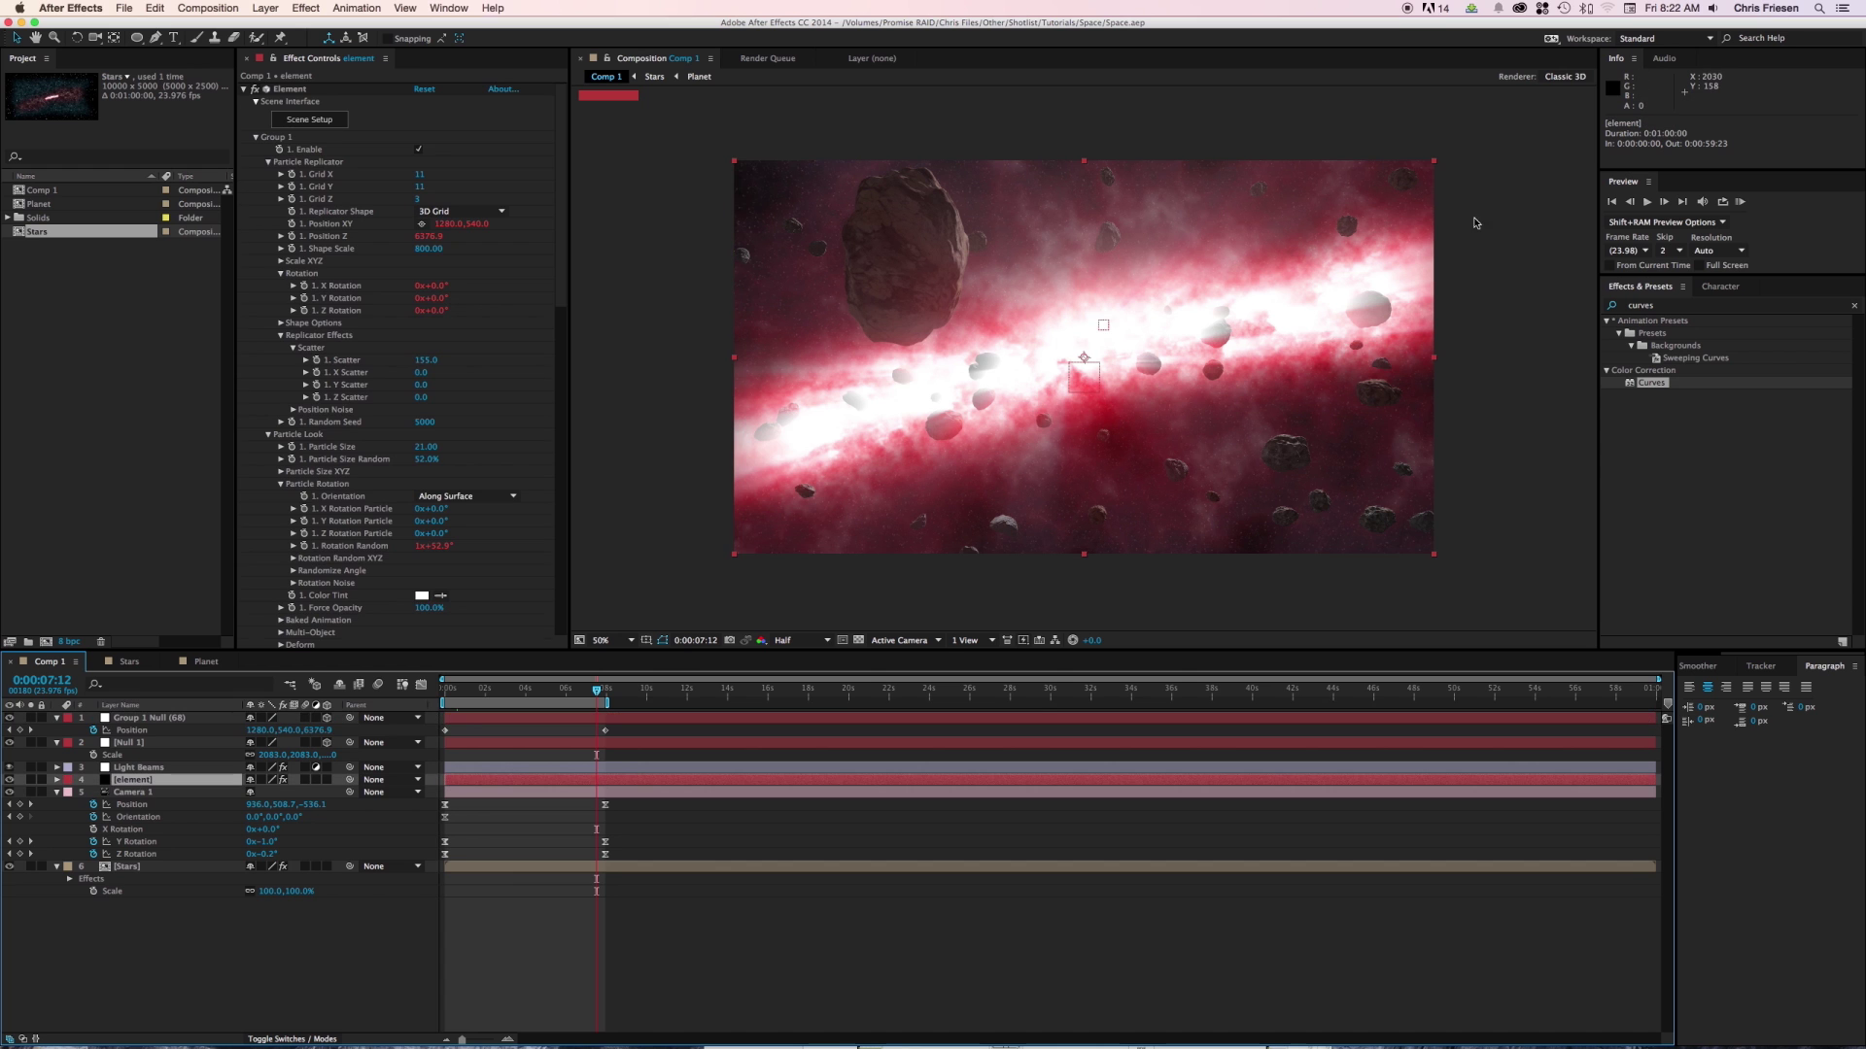
{"action": "left_click_drag", "start_coordinate": [567, 292], "coordinate": [560, 627]}
{"action": "left_click", "coordinate": [470, 372]}
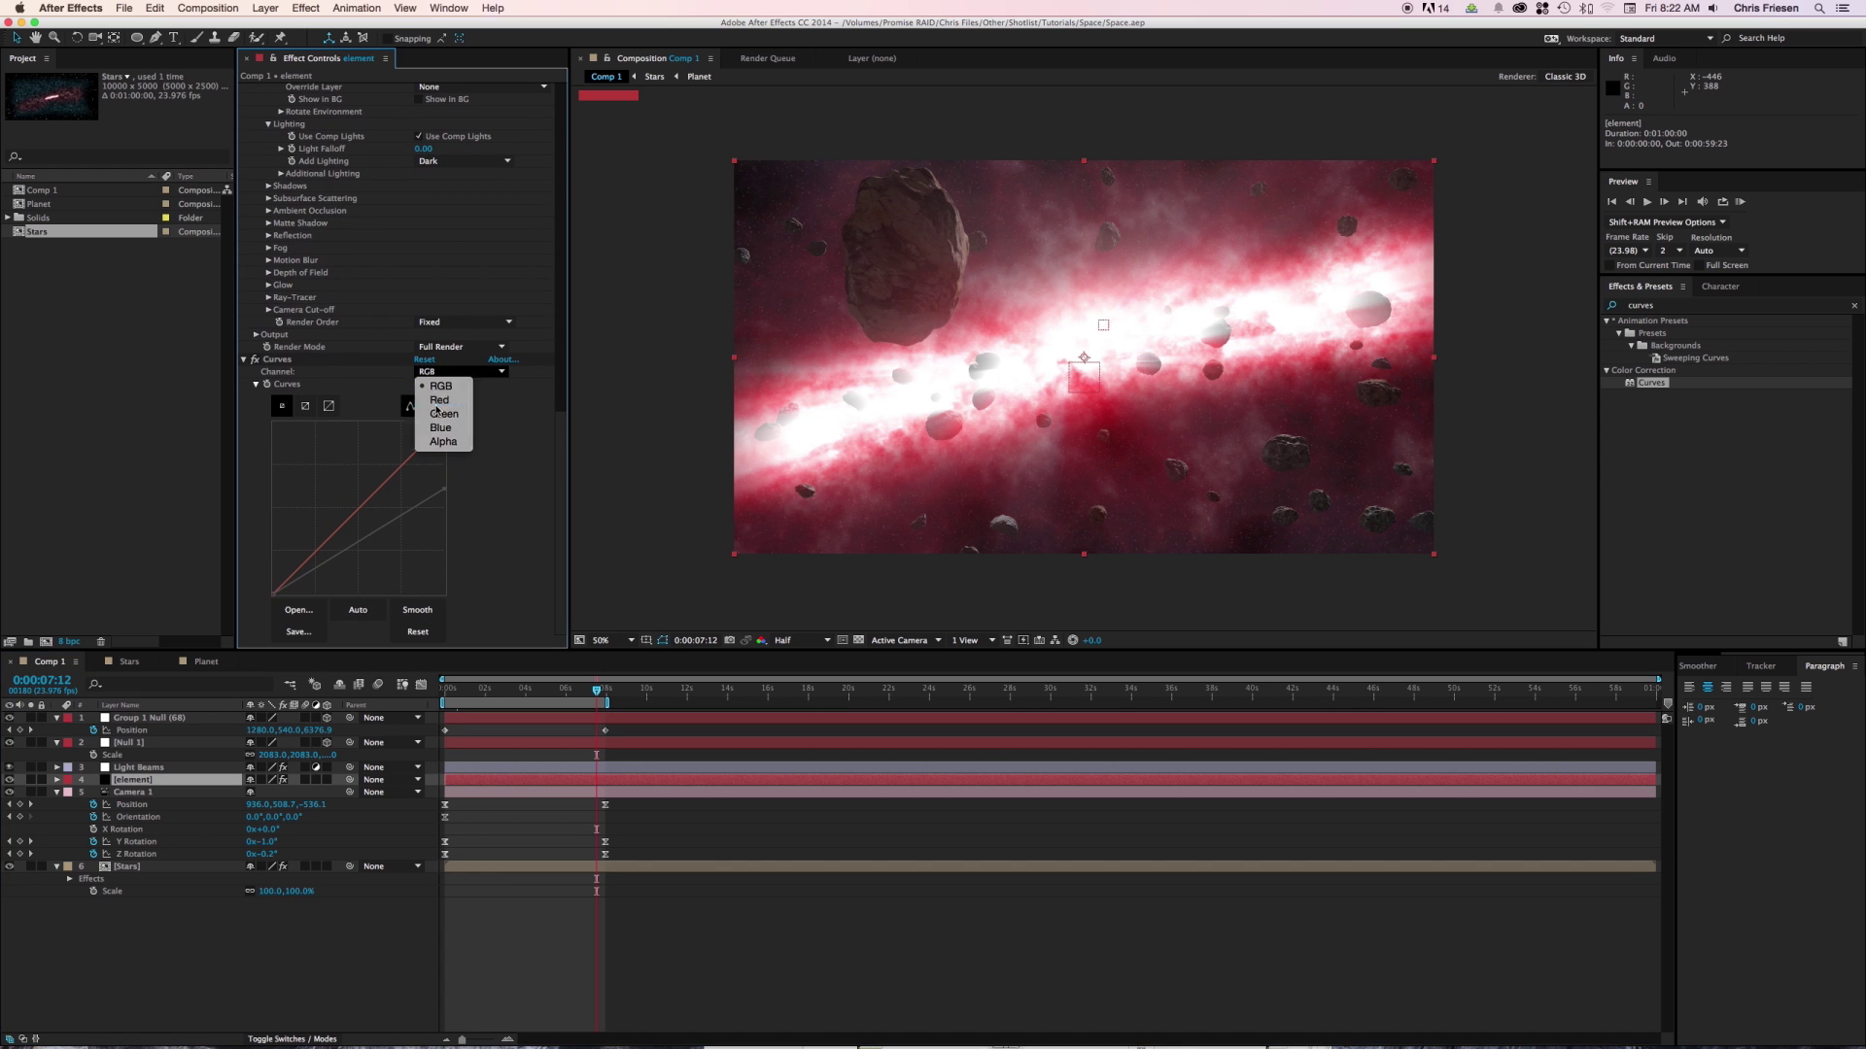
{"action": "left_click", "coordinate": [445, 388]}
{"action": "left_click", "coordinate": [373, 481]}
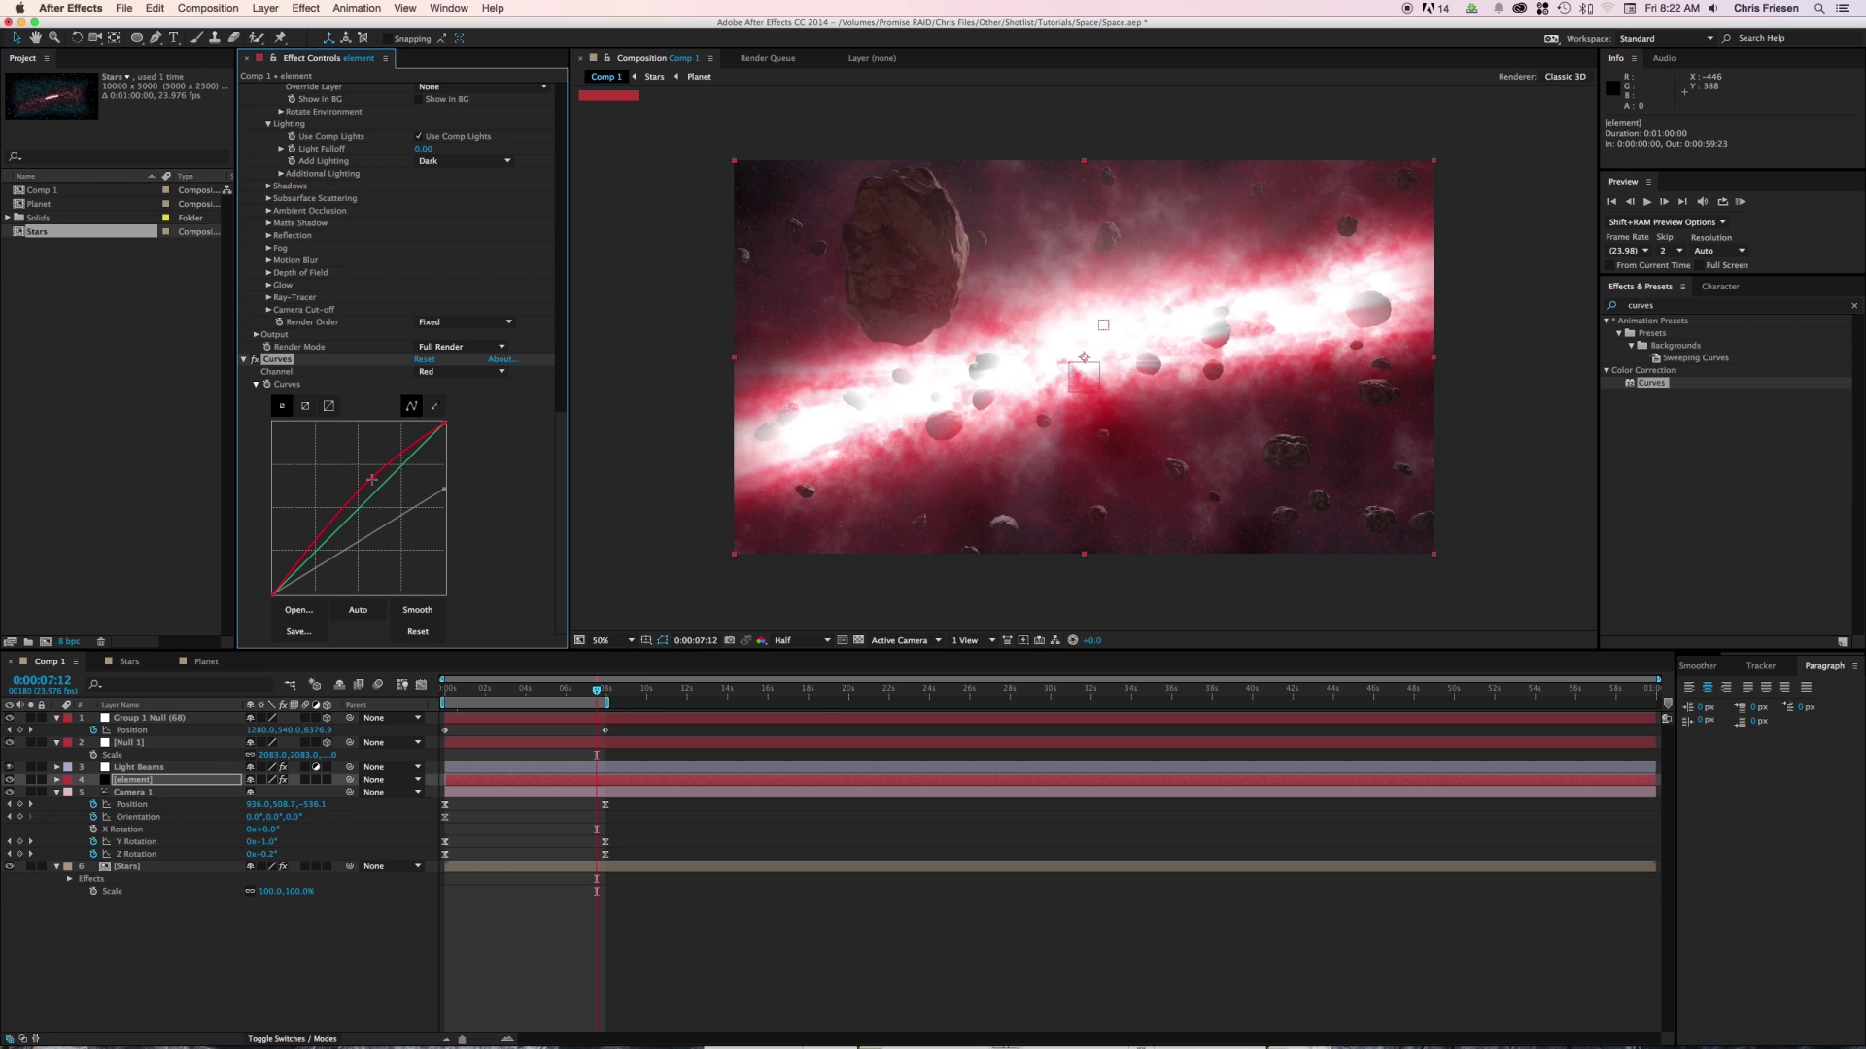
{"action": "left_click", "coordinate": [463, 372]}
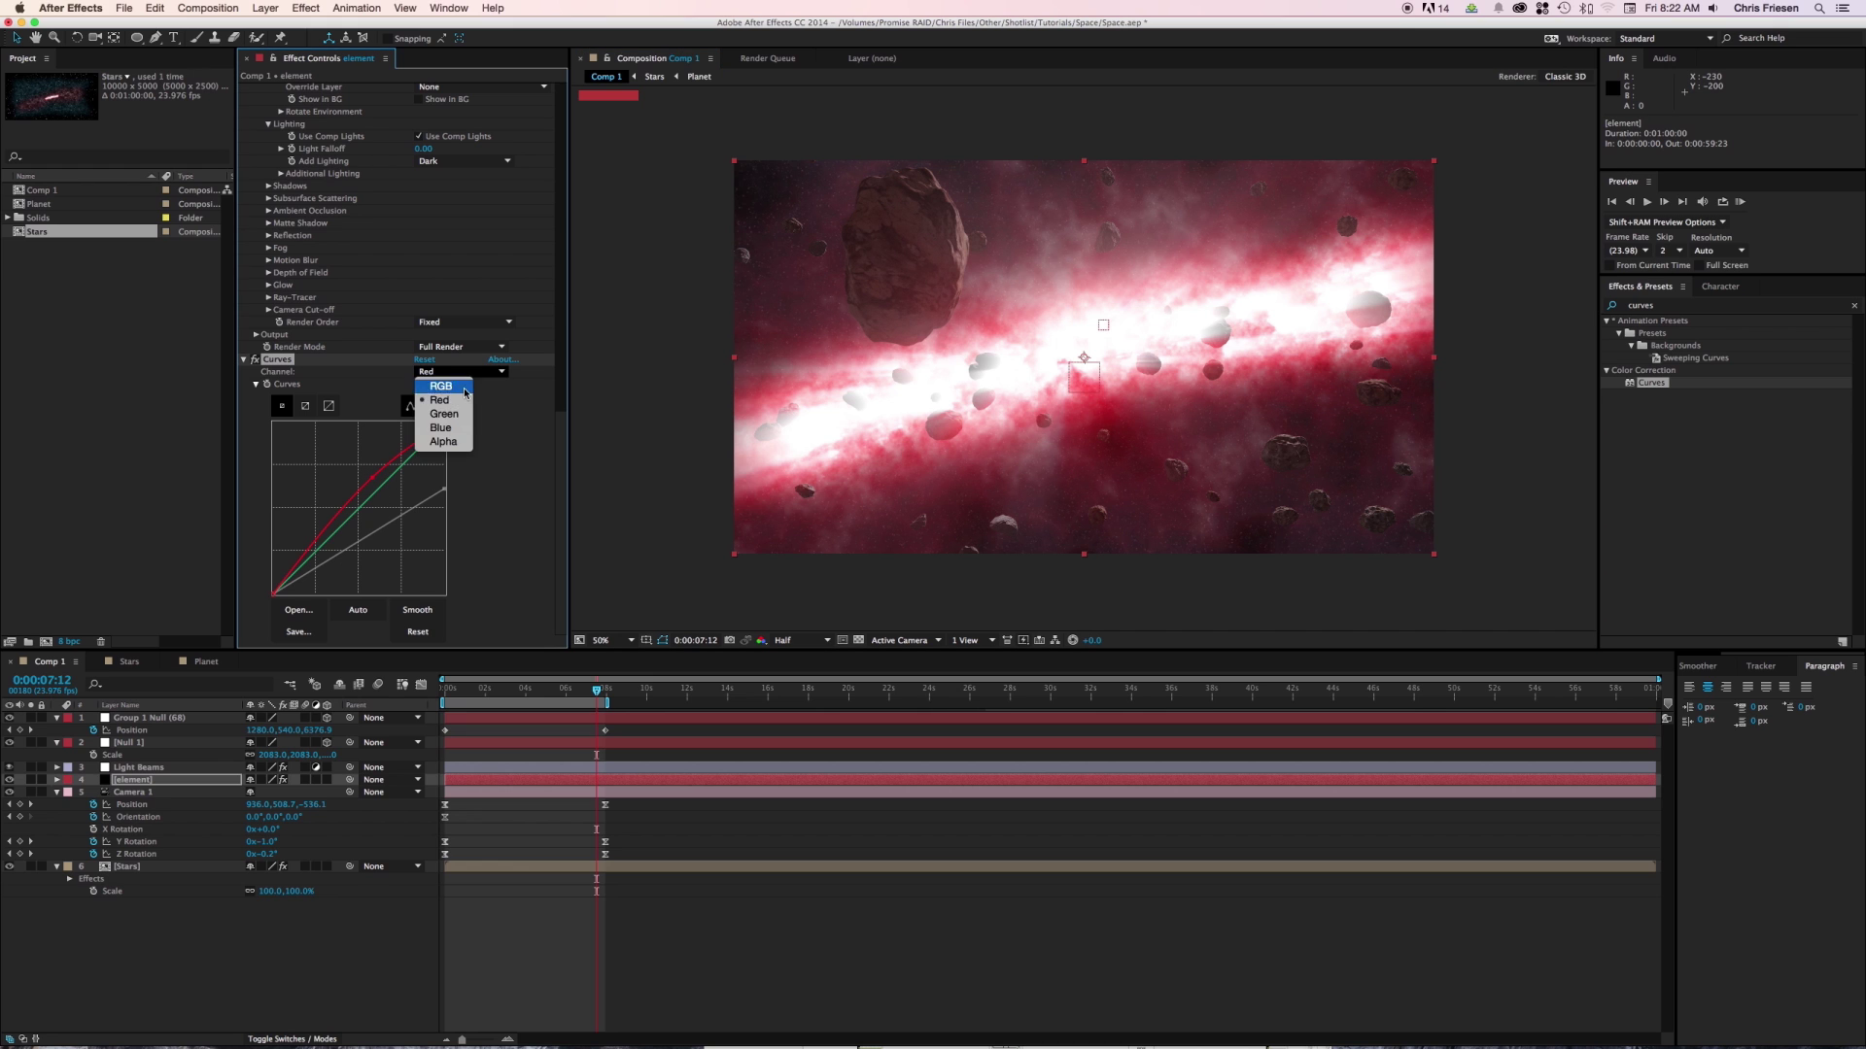
{"action": "left_click", "coordinate": [461, 415]}
{"action": "left_click", "coordinate": [387, 497]}
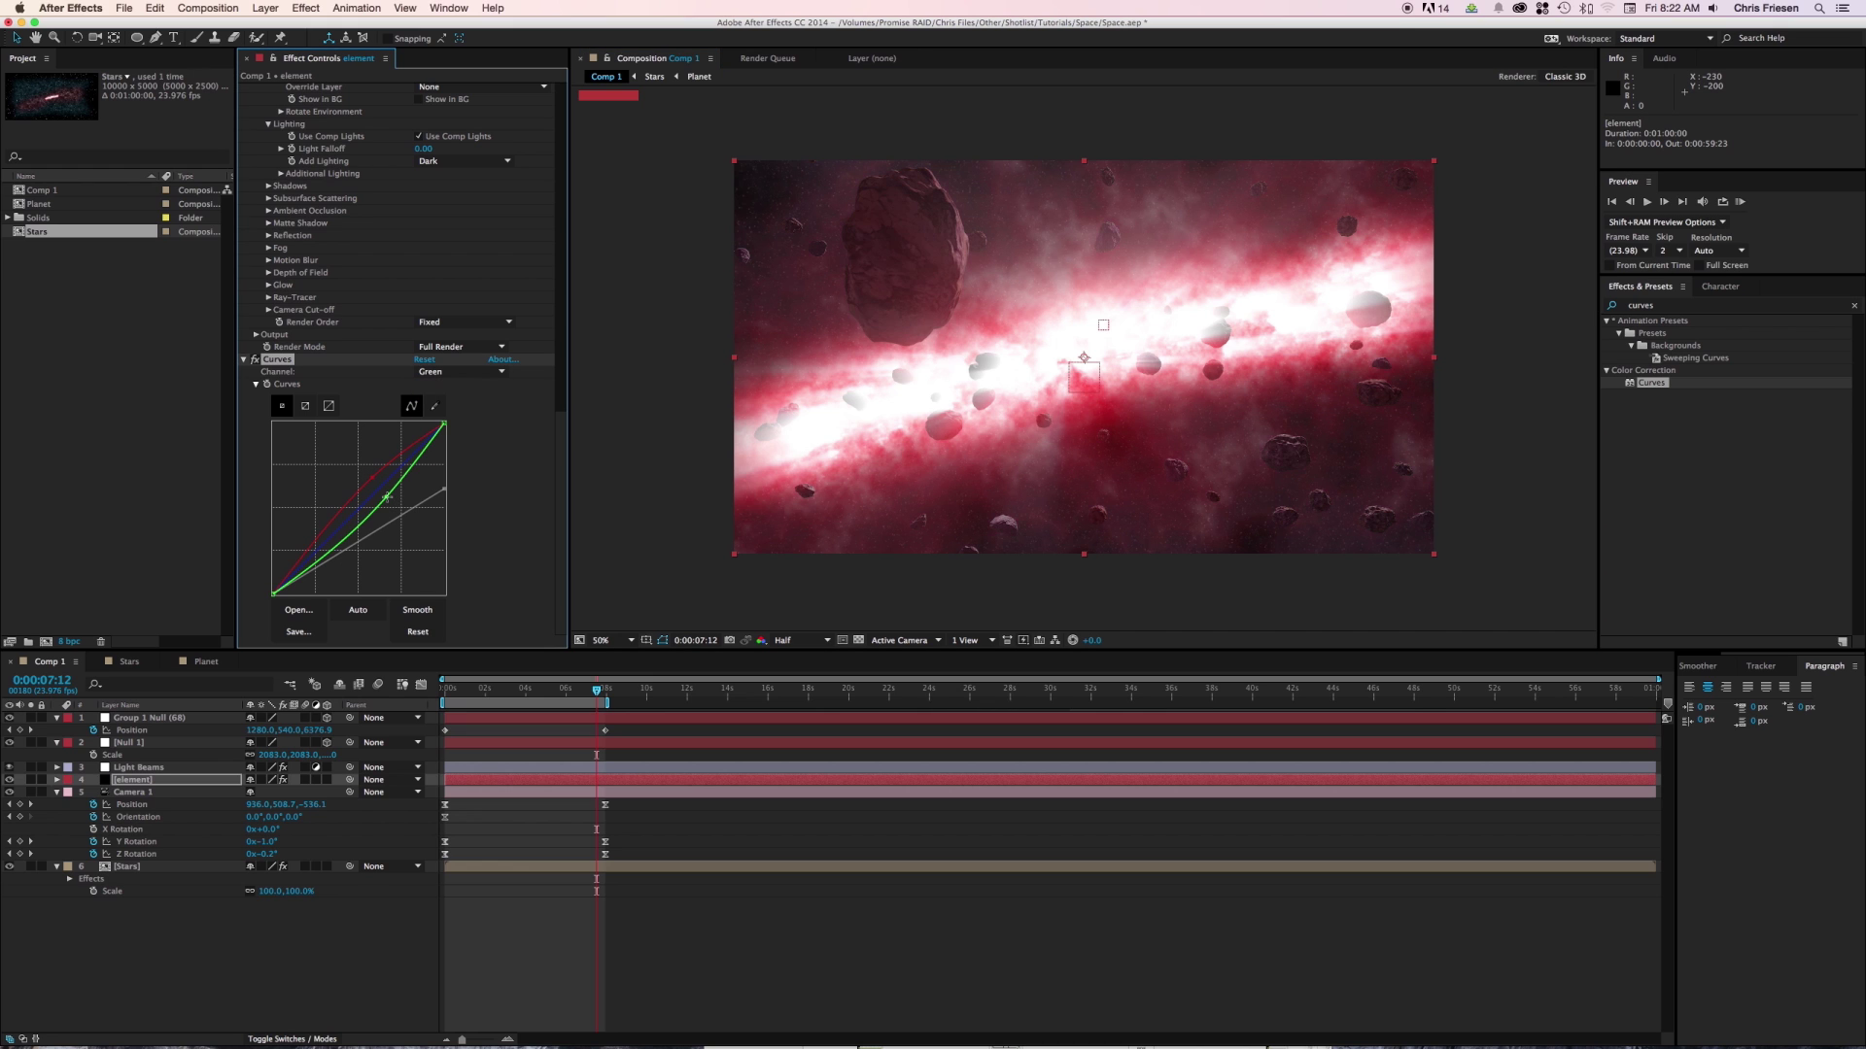
{"action": "left_click_drag", "start_coordinate": [387, 497], "coordinate": [390, 501]}
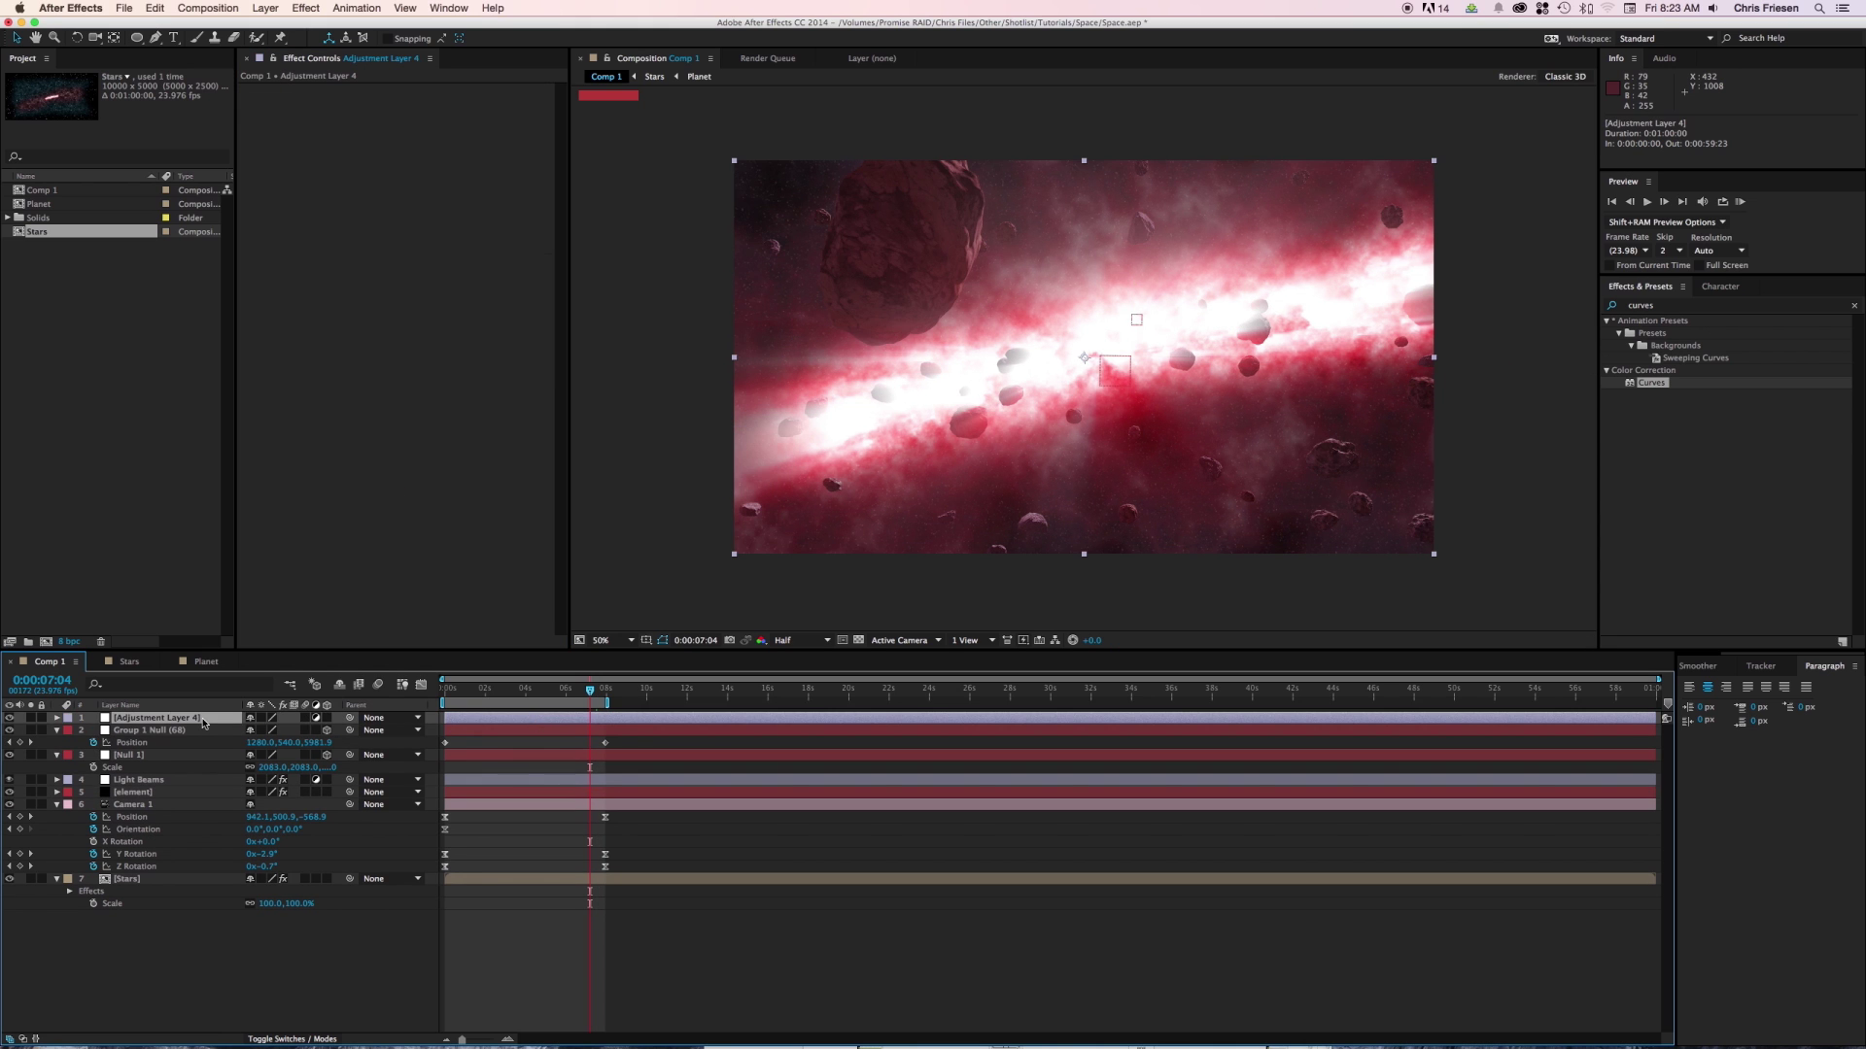
Rename the adjustment layer to 'Vignette' and add a Curves effect pulled down to darken.
{"action": "key", "text": "Return"}
{"action": "type", "text": "Vignette"}
{"action": "key", "text": "Return"}
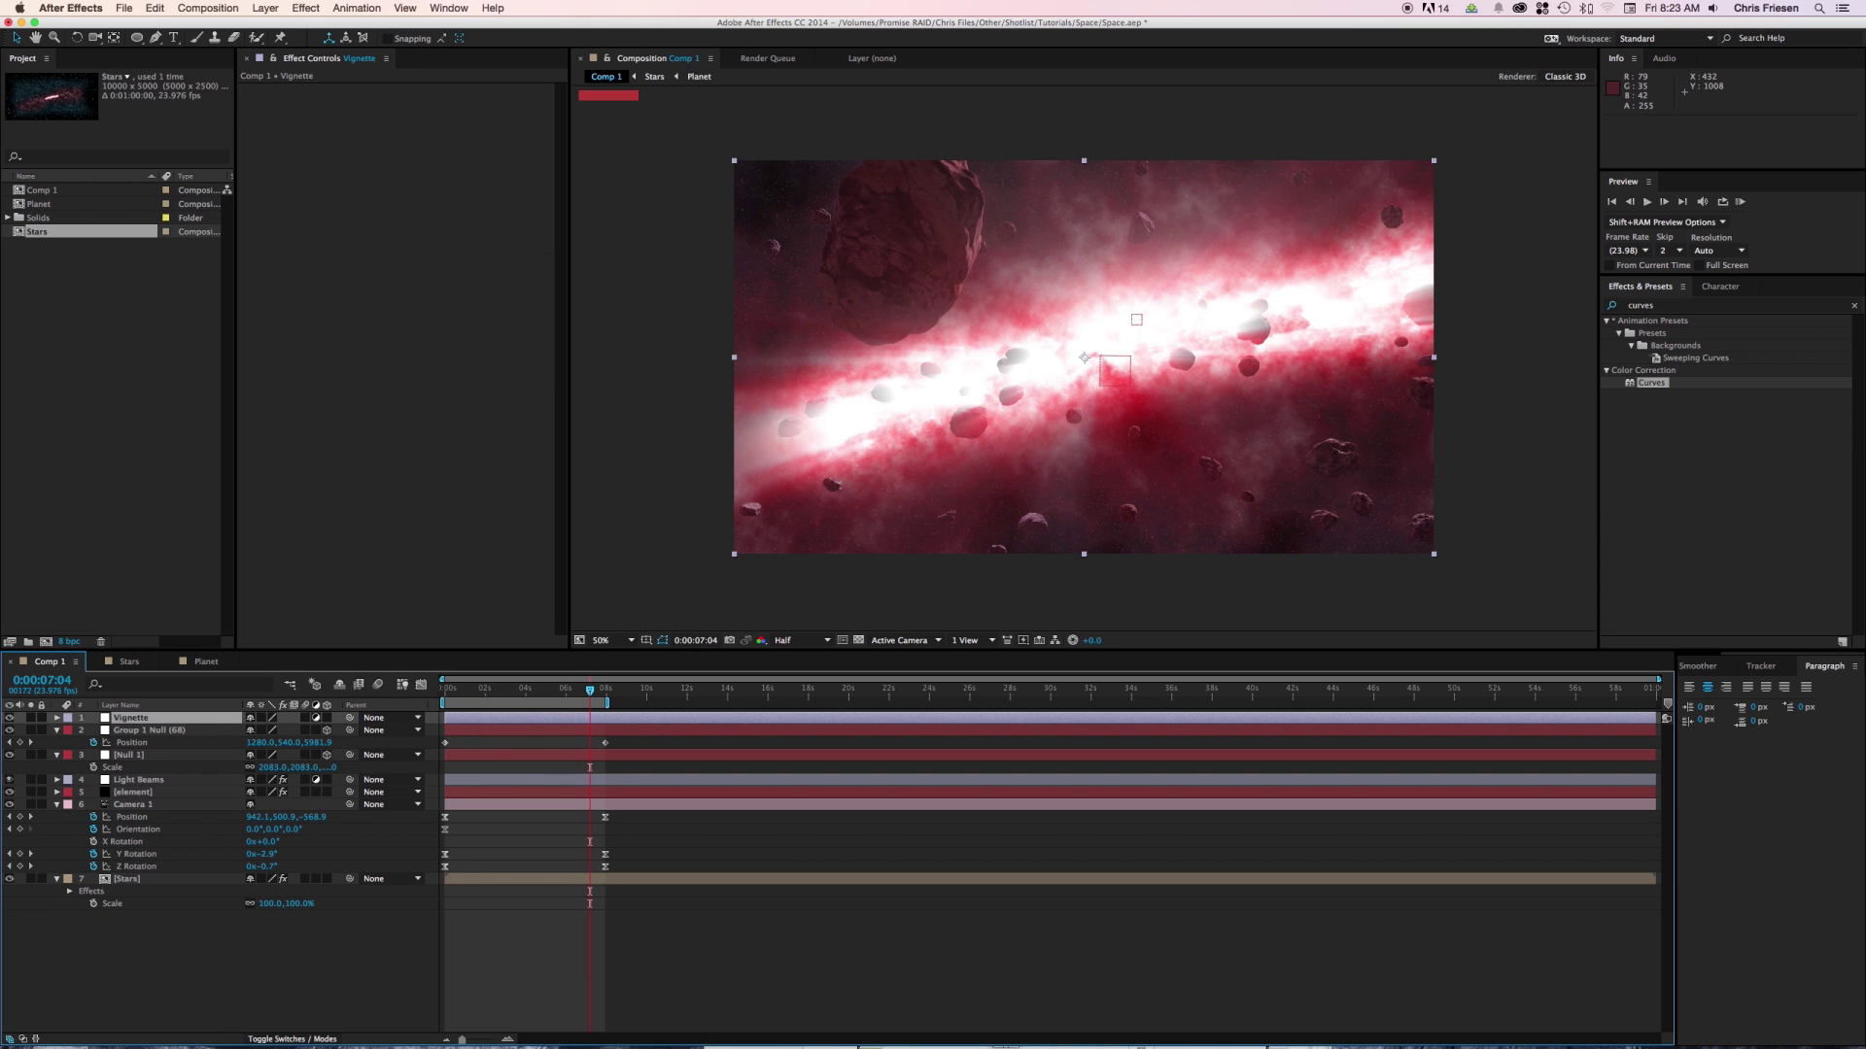
{"action": "double_click", "coordinate": [1653, 383]}
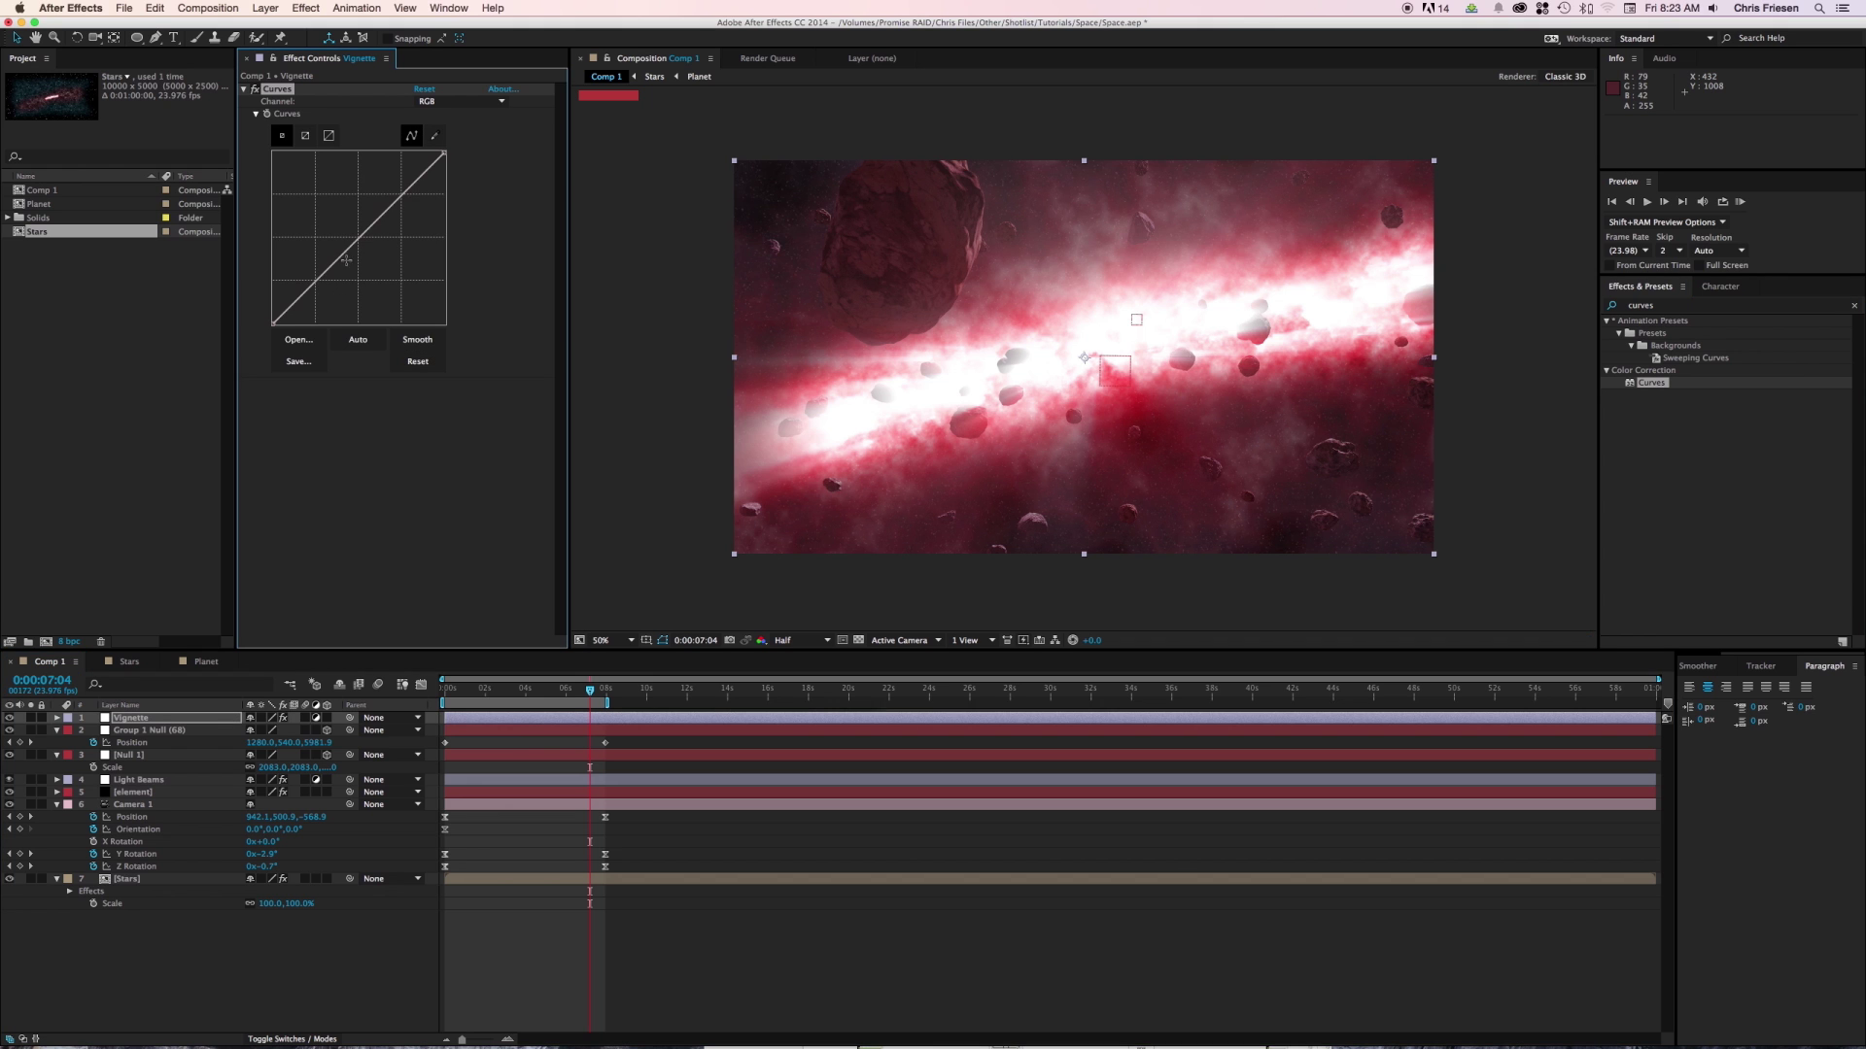
{"action": "left_click_drag", "start_coordinate": [361, 237], "coordinate": [368, 253]}
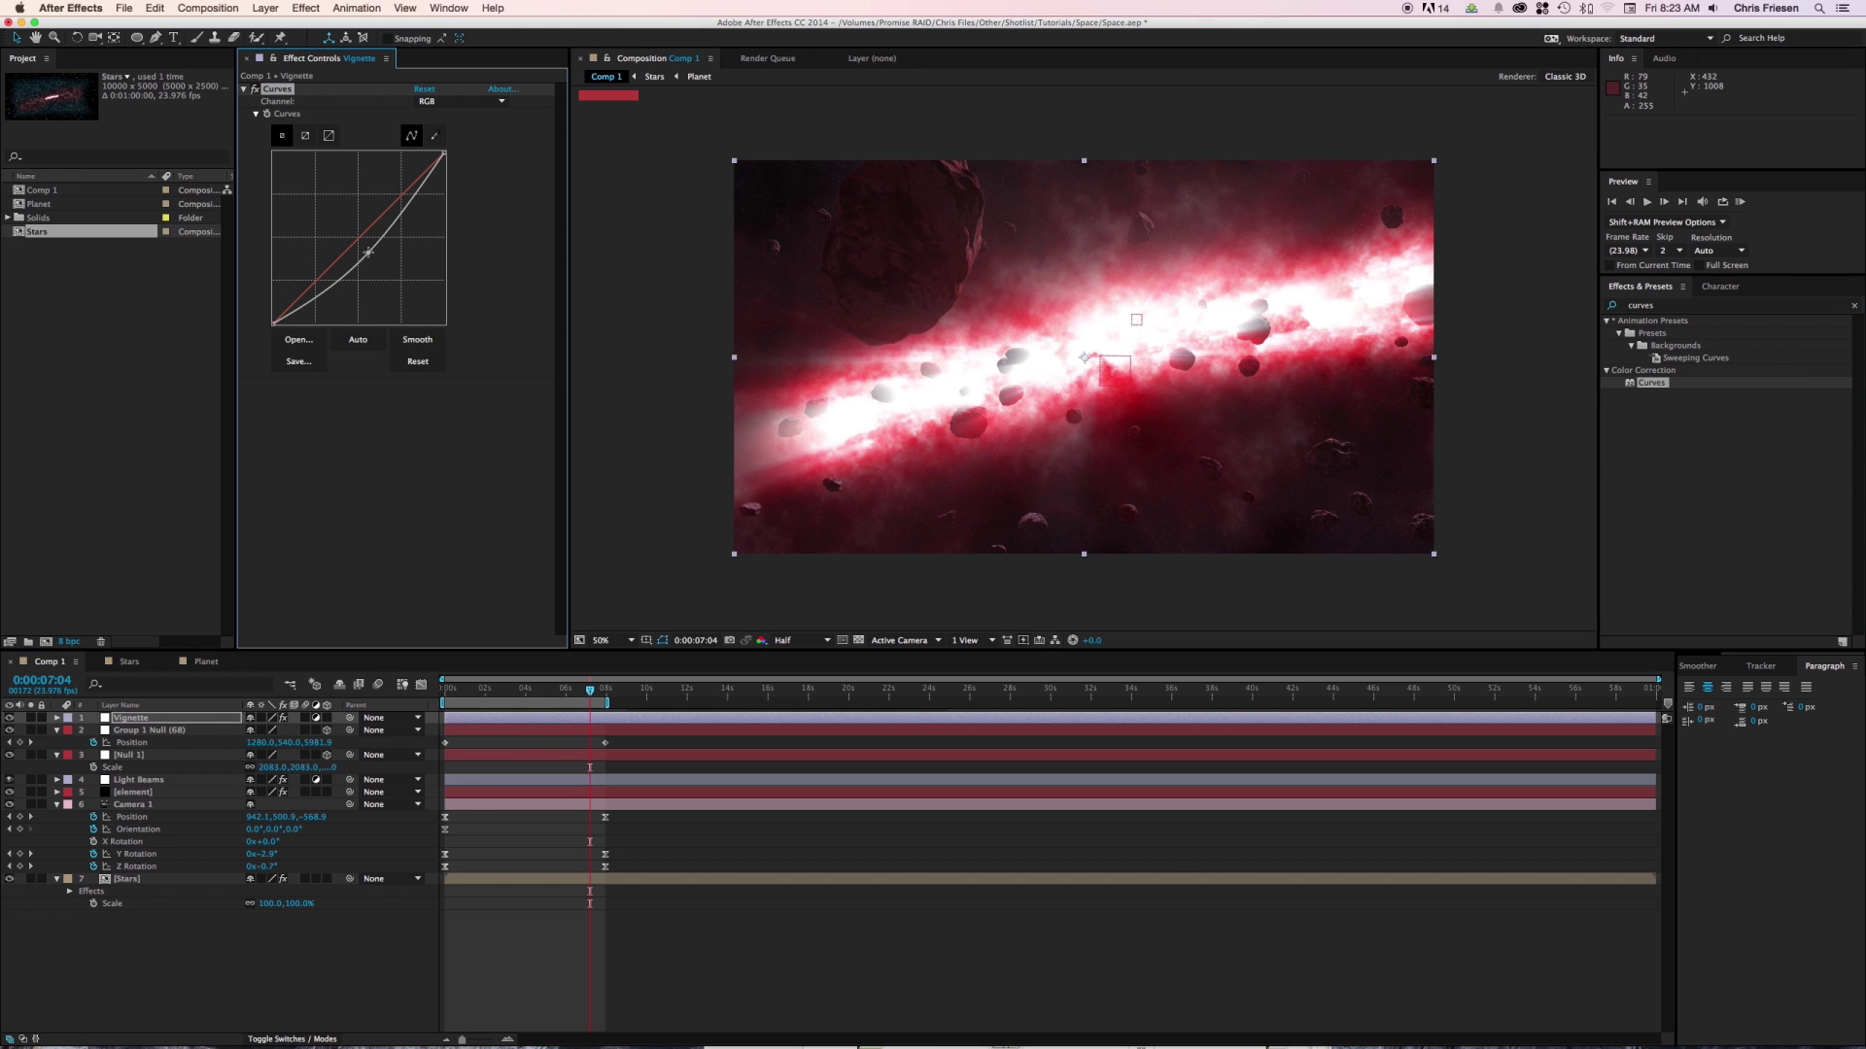
Give the Vignette layer an inverted full-frame elliptical mask with 355 pixel feather.
{"action": "left_click", "coordinate": [138, 38]}
{"action": "double_click", "coordinate": [138, 38]}
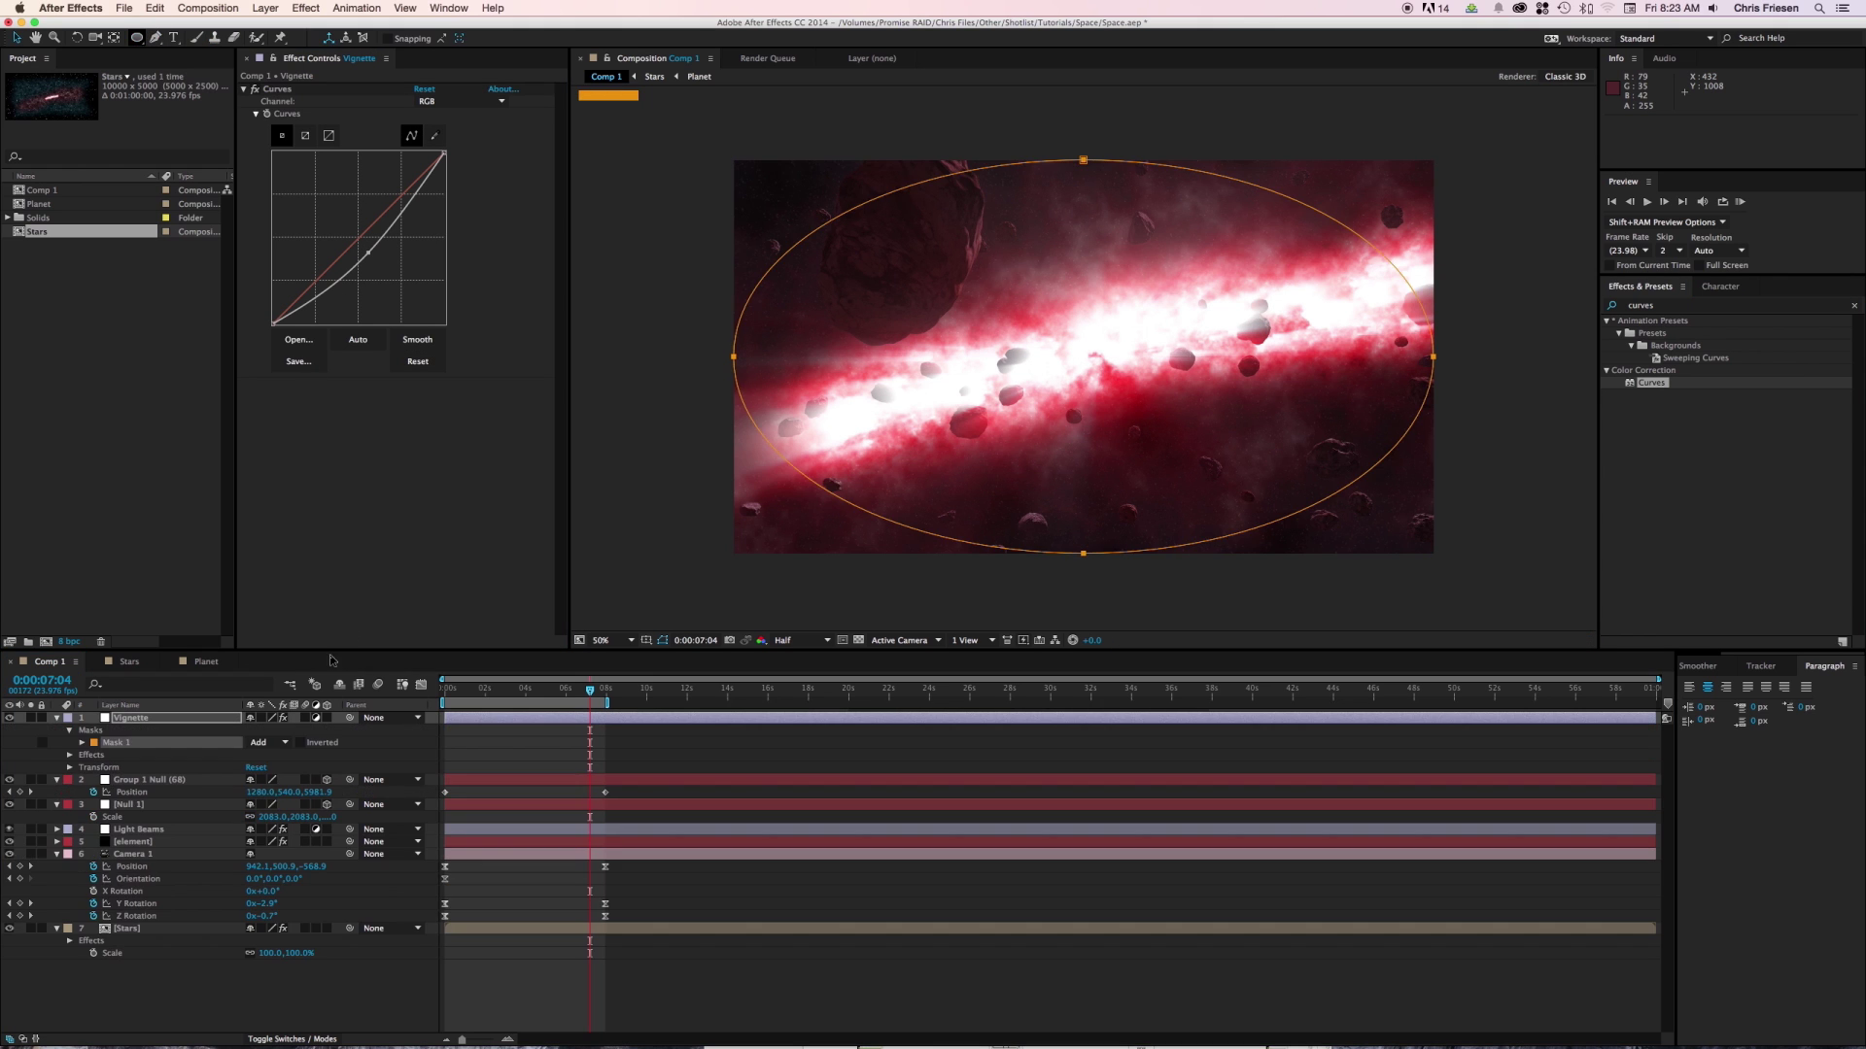
{"action": "left_click", "coordinate": [301, 743]}
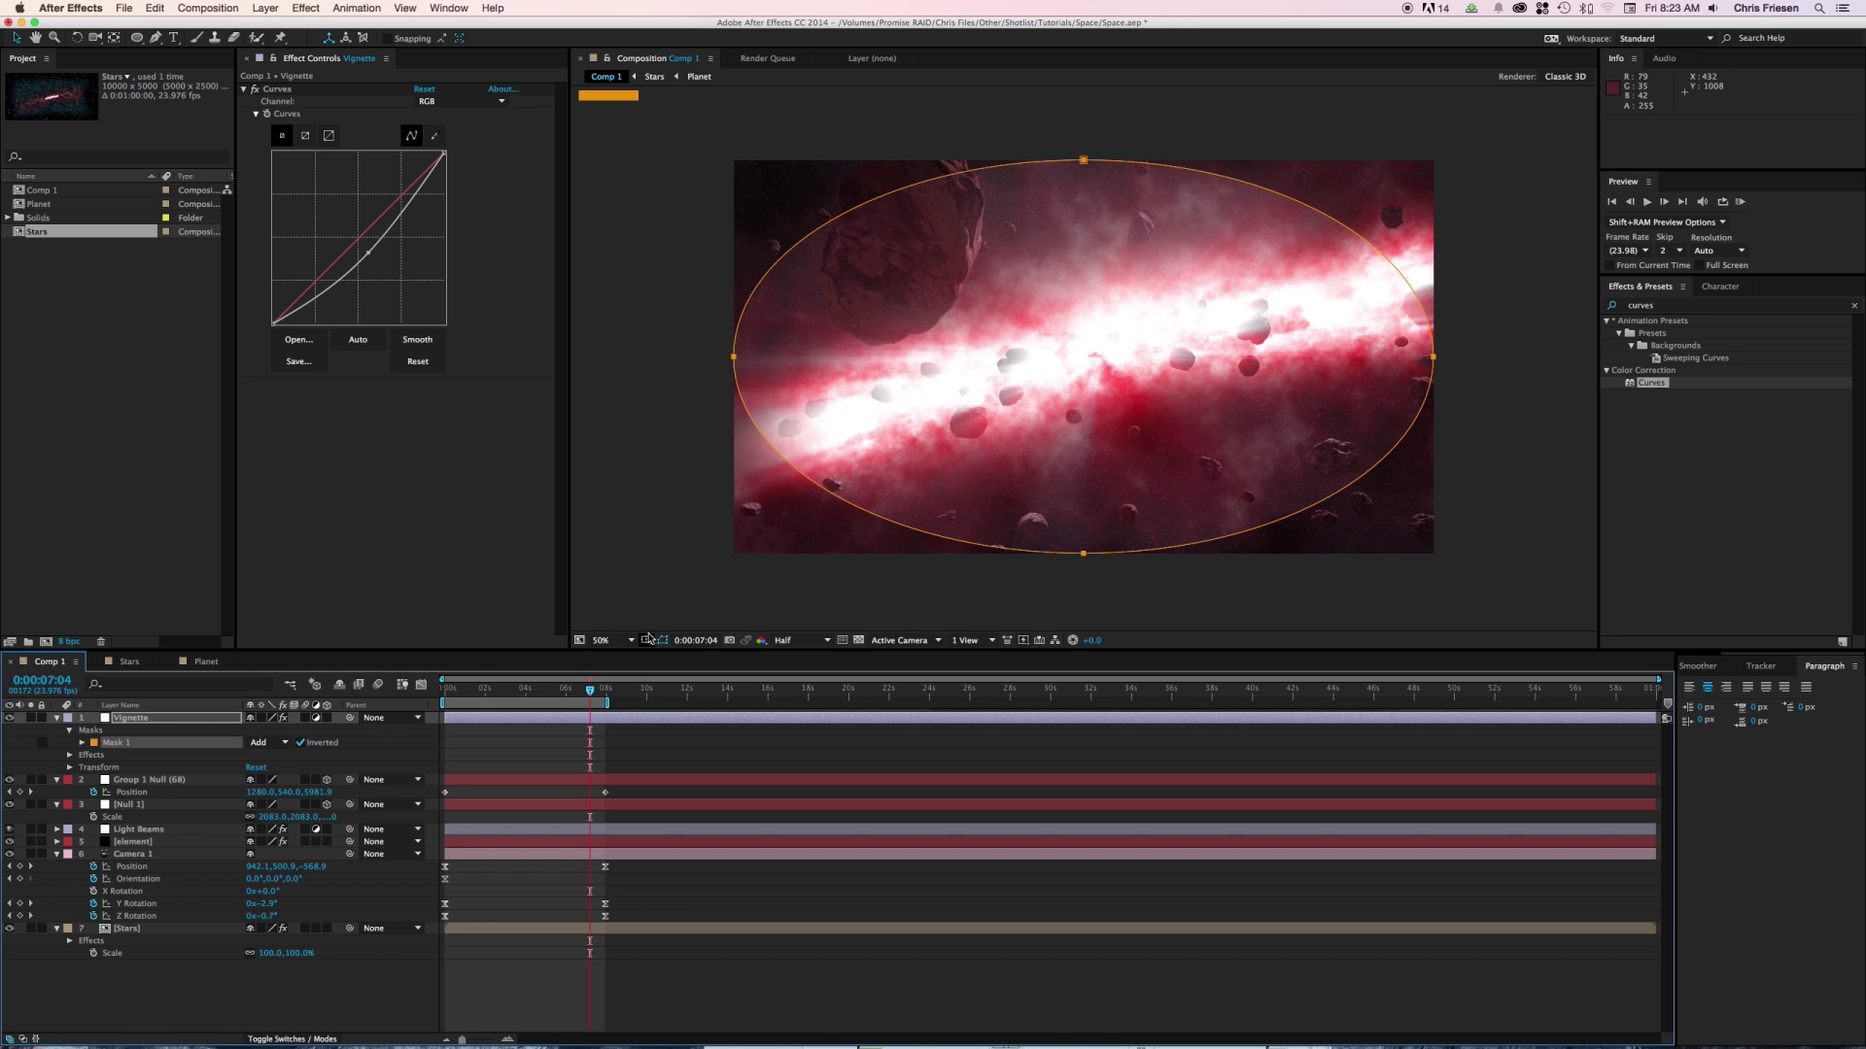
{"action": "left_click", "coordinate": [146, 719]}
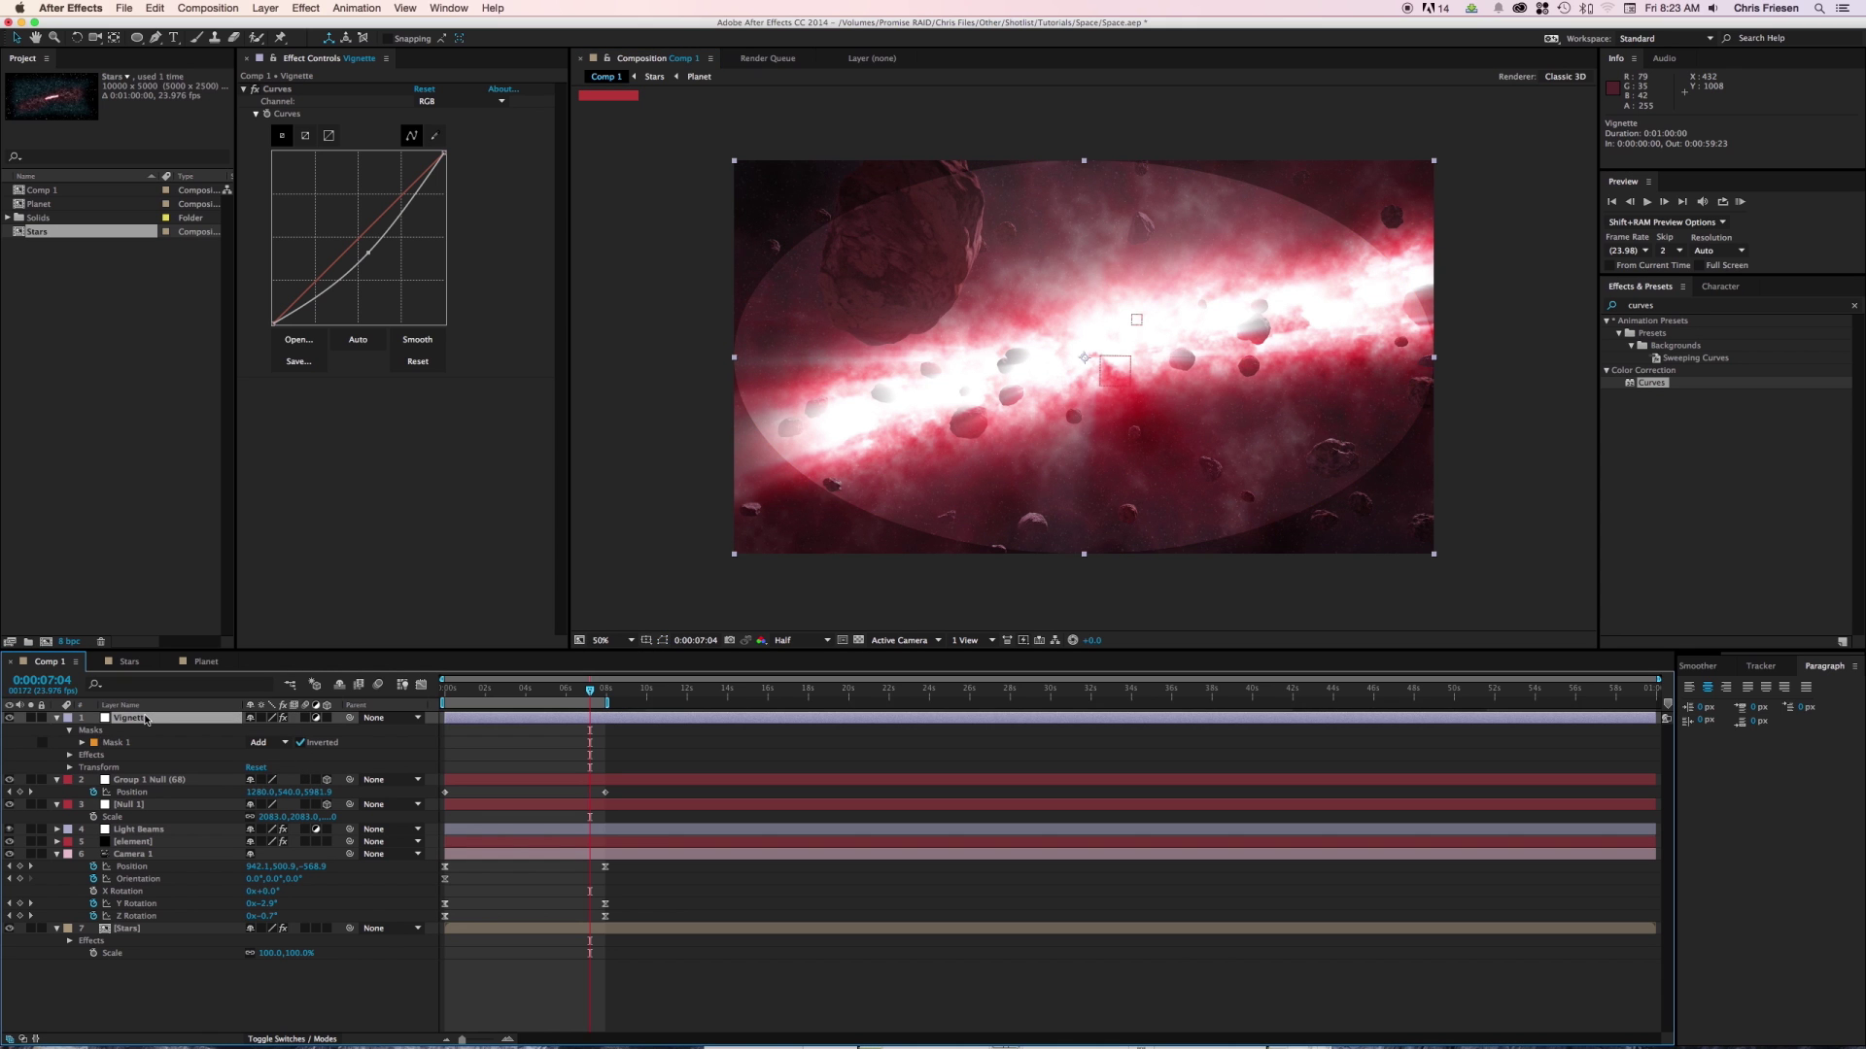
{"action": "key", "text": "f"}
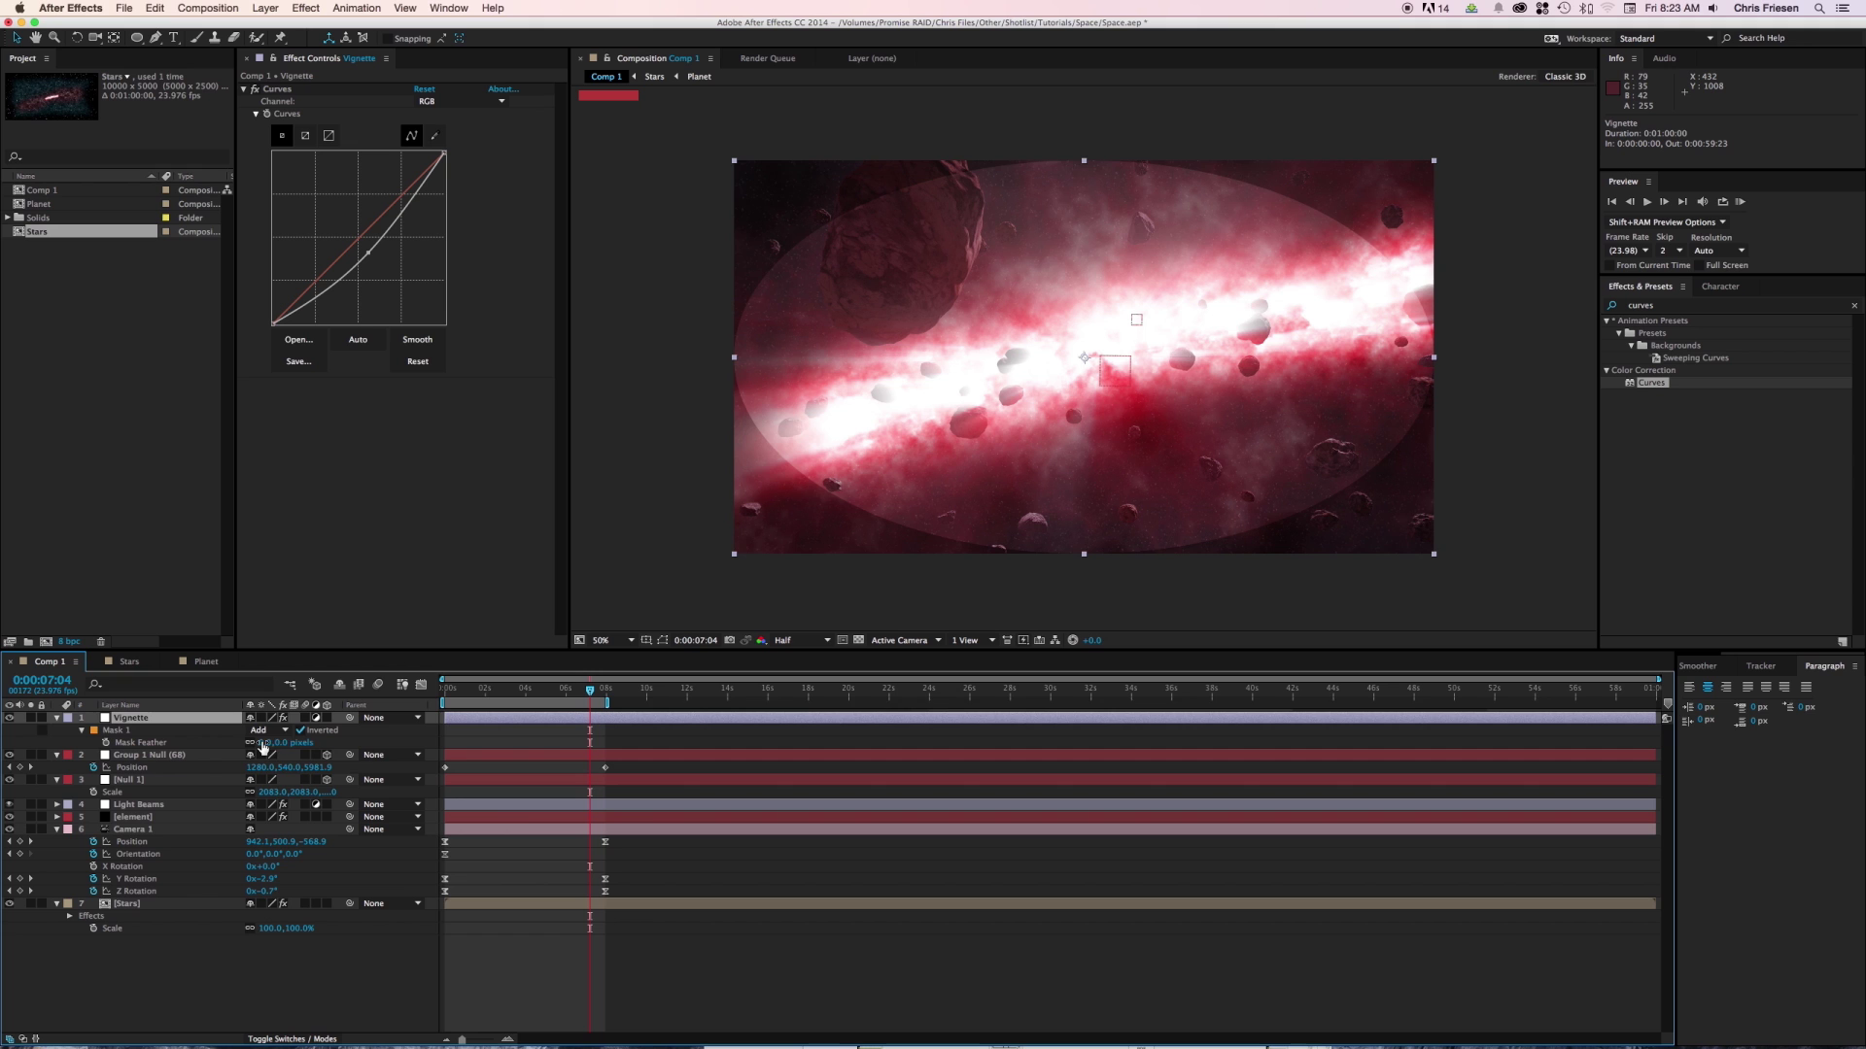
{"action": "left_click", "coordinate": [263, 742]}
{"action": "type", "text": "355"}
{"action": "key", "text": "Return"}
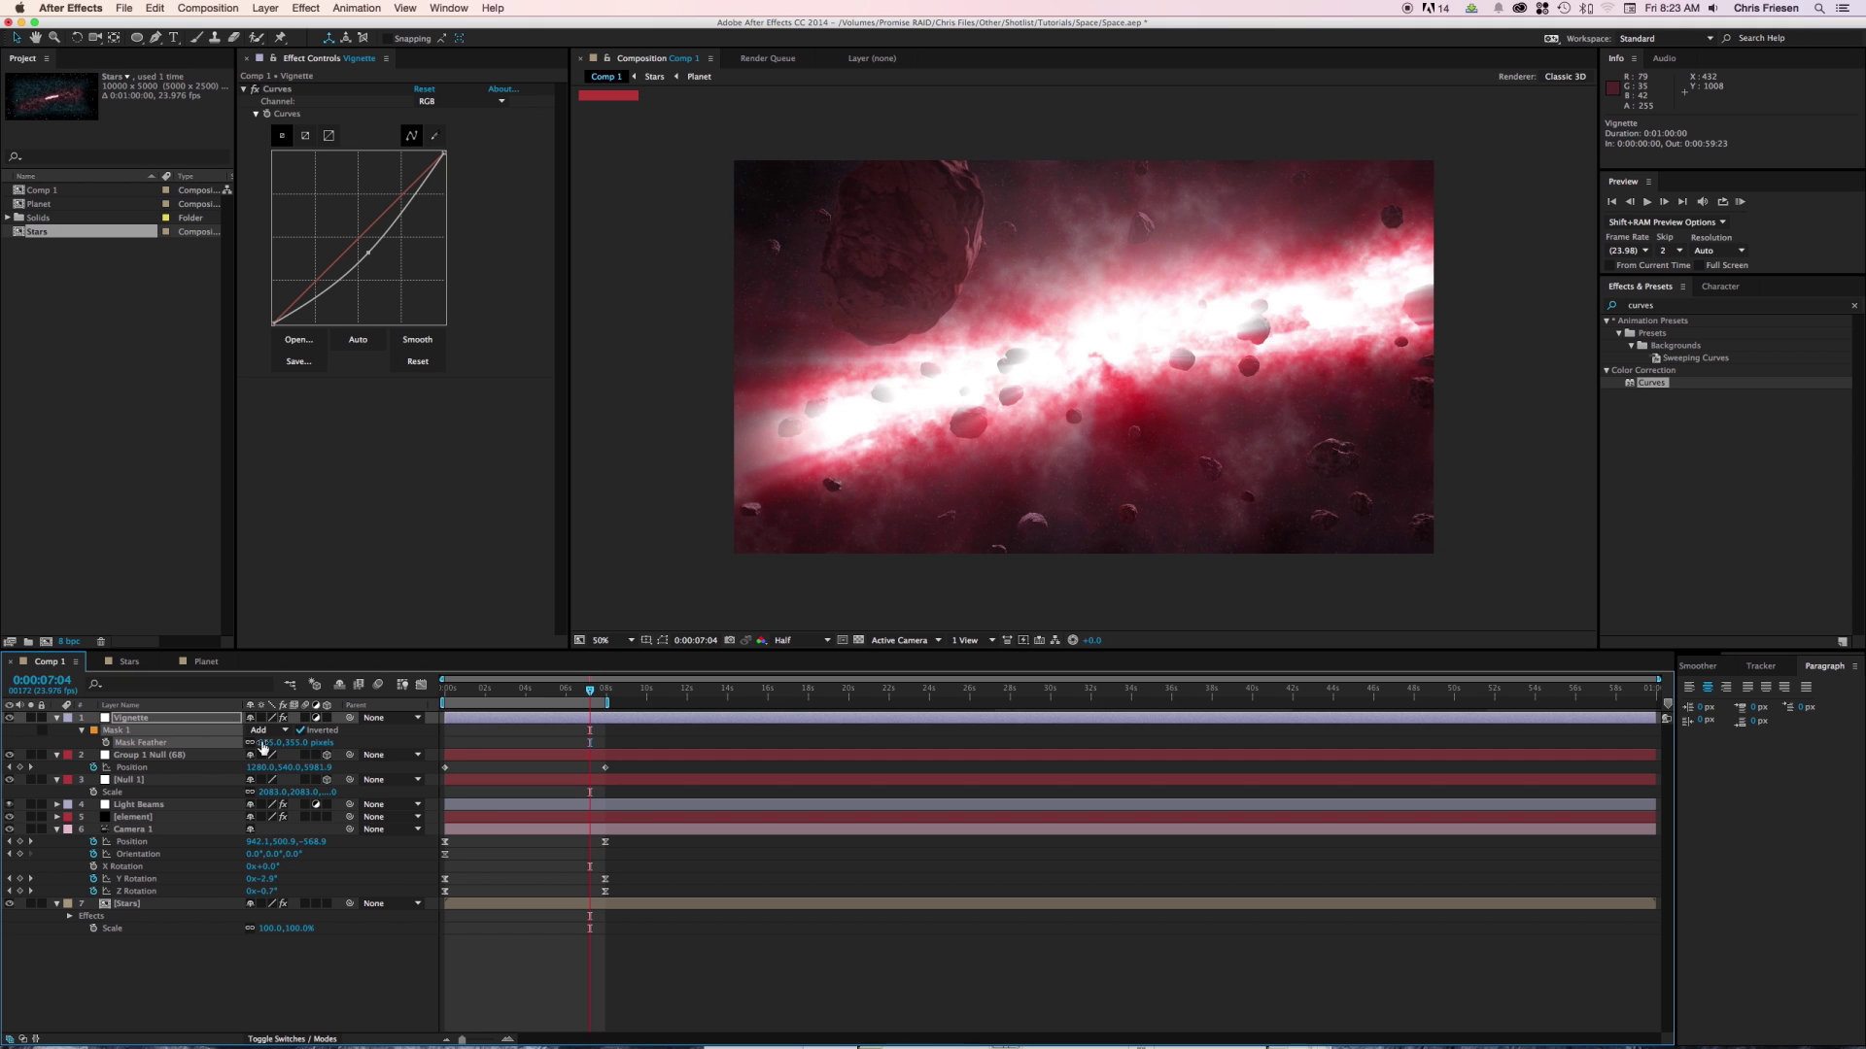
Add a point on the Vignette curve and raise it slightly, comparing with the vignette off and on.
{"action": "left_click", "coordinate": [10, 718]}
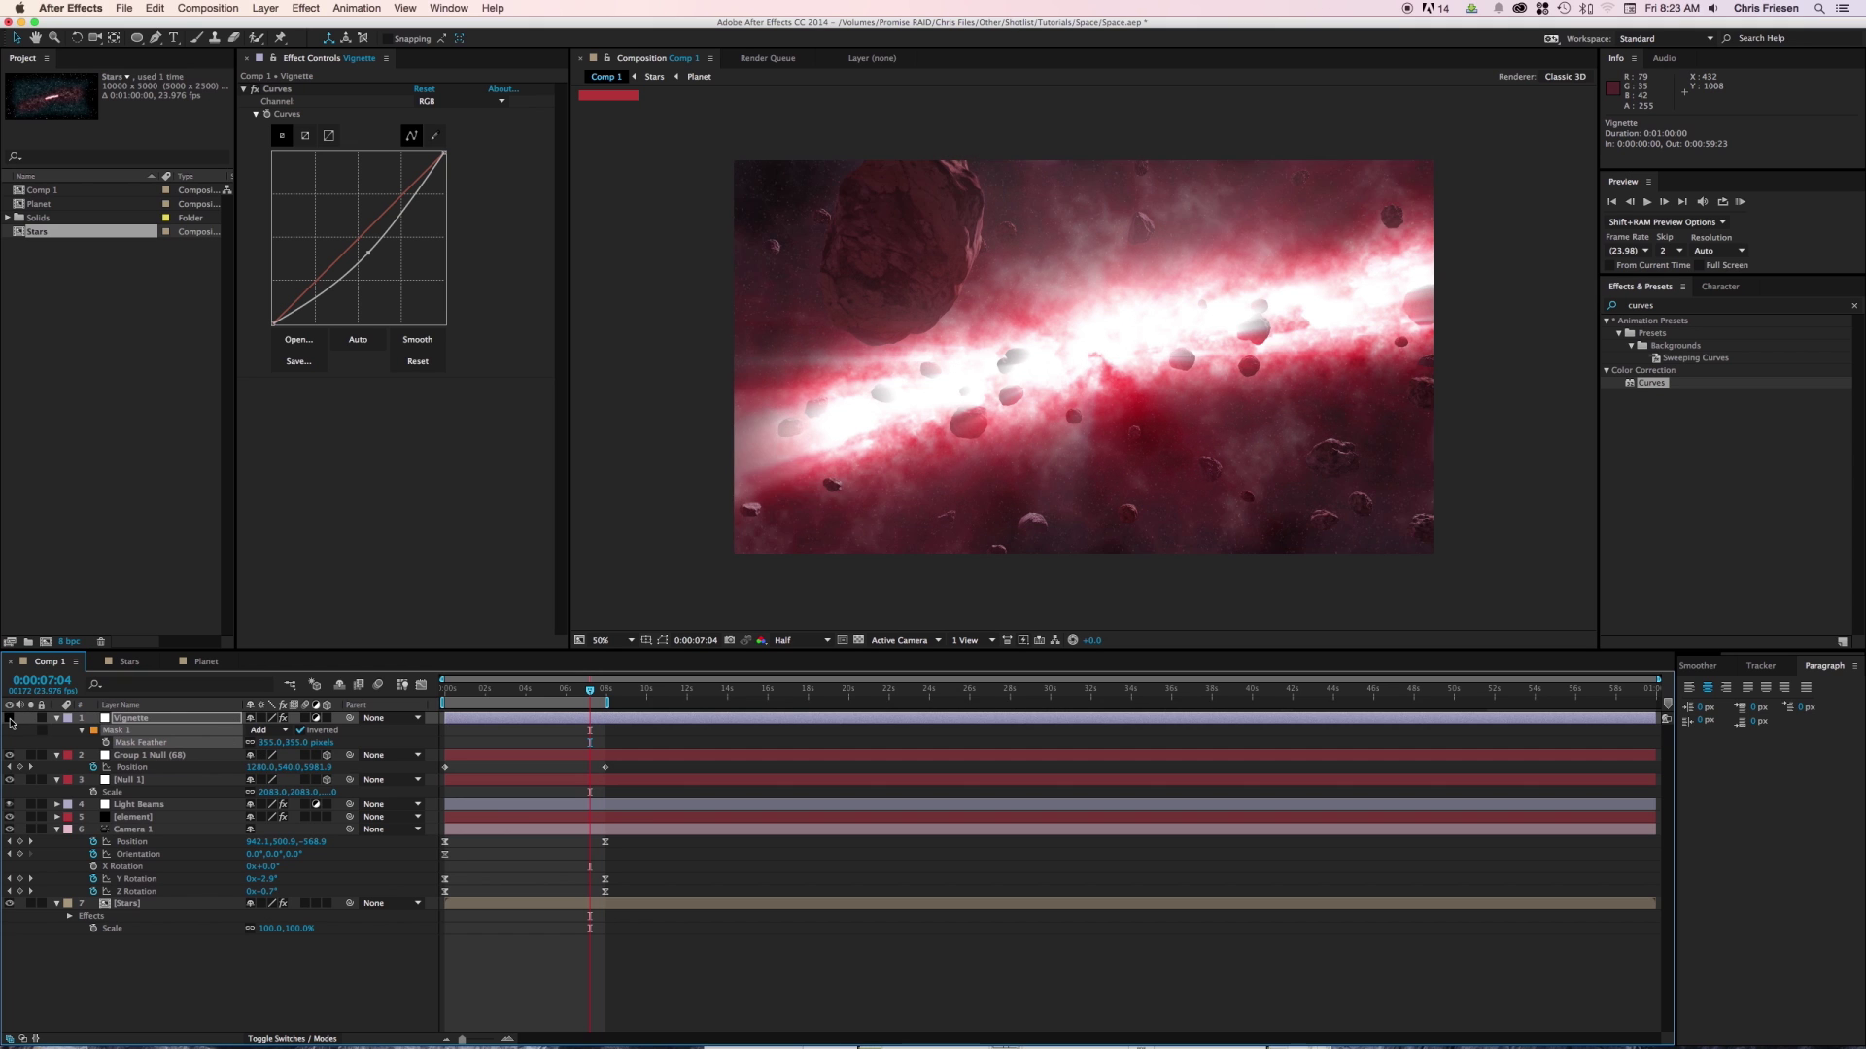
{"action": "left_click", "coordinate": [10, 718]}
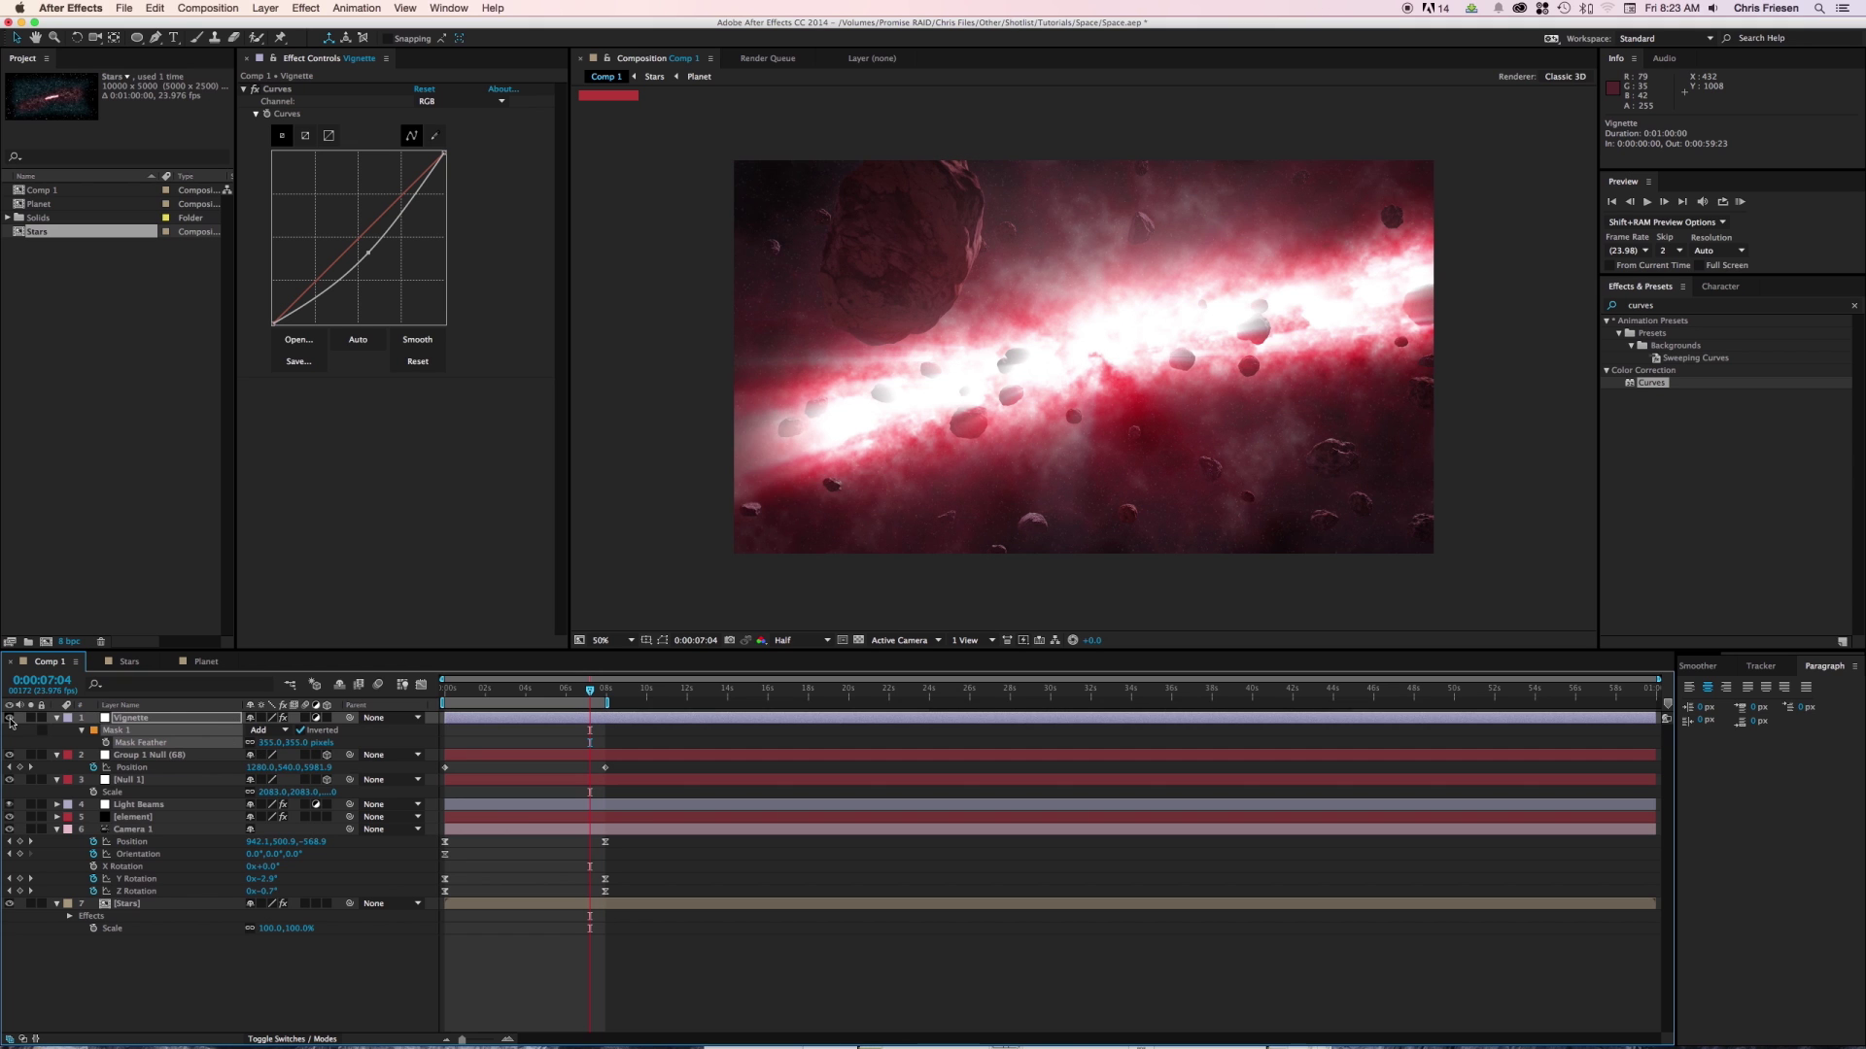
{"action": "left_click", "coordinate": [131, 718]}
{"action": "left_click", "coordinate": [304, 310]}
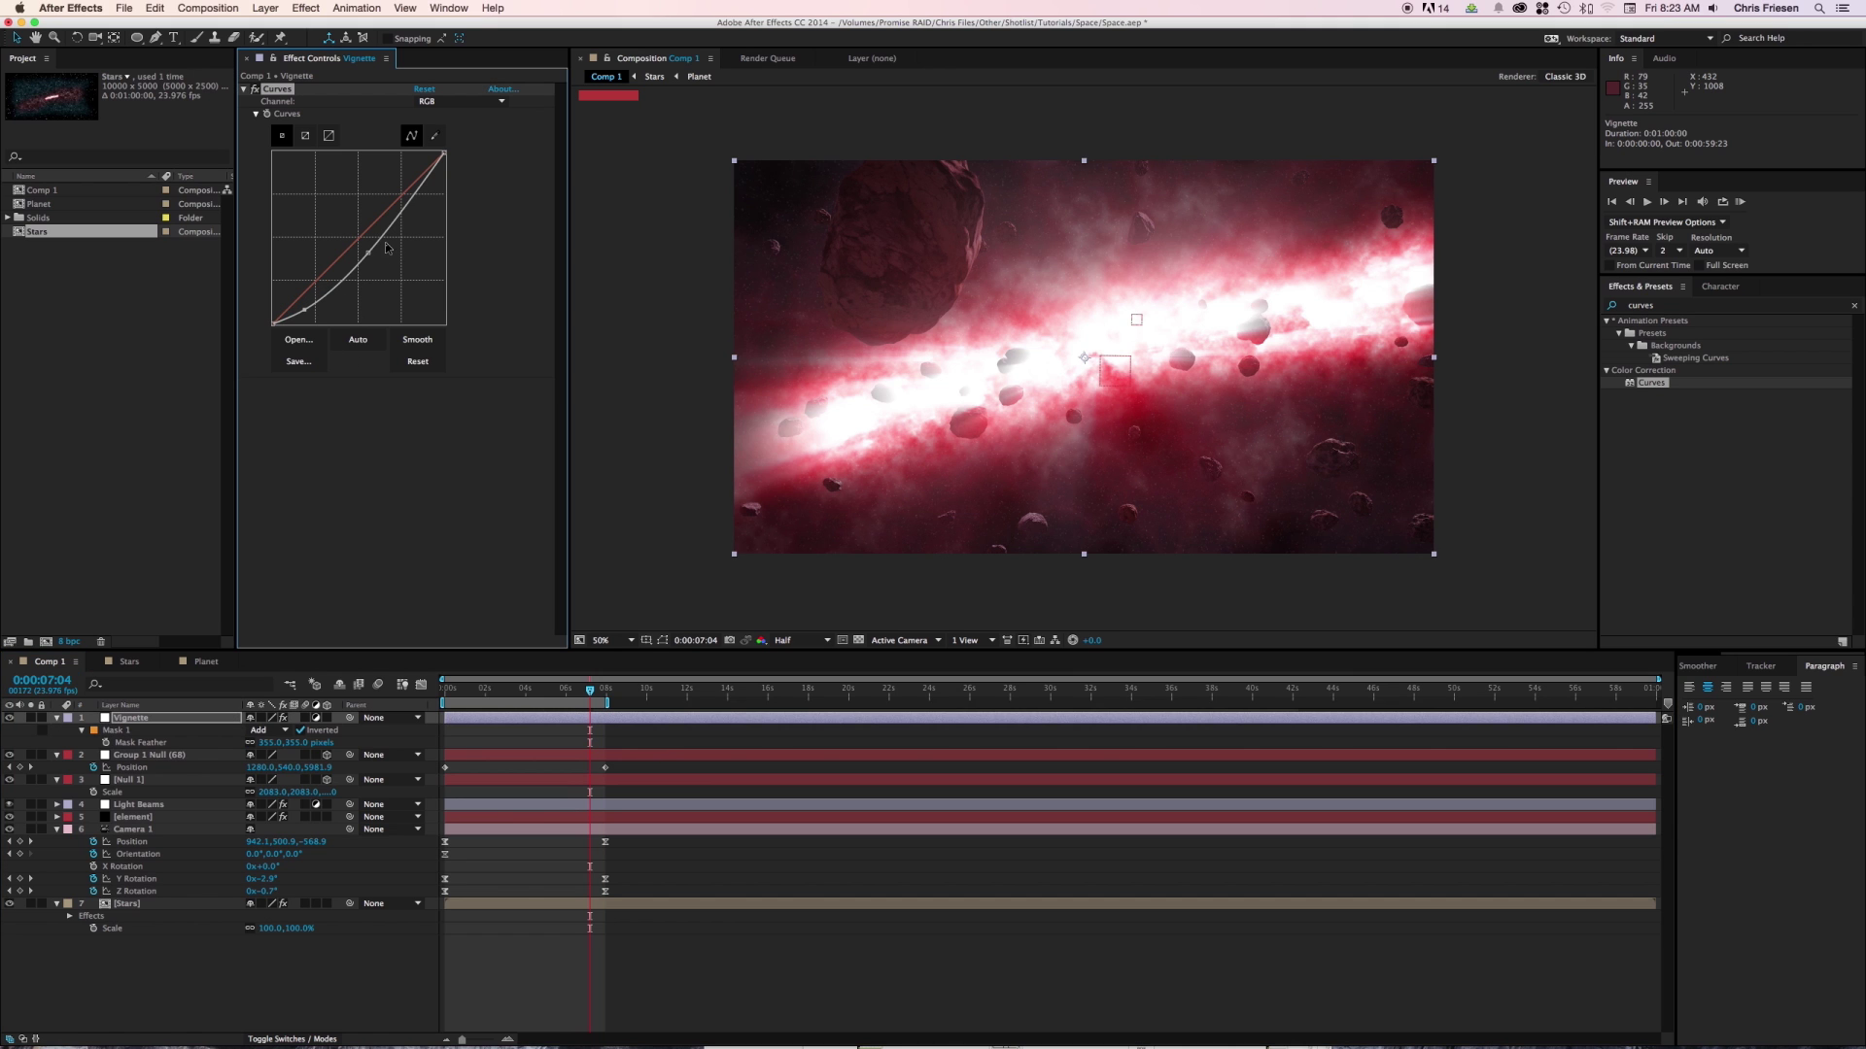
{"action": "mouse_move", "coordinate": [370, 252]}
{"action": "left_mouse_down"}
{"action": "mouse_move", "coordinate": [364, 214]}
{"action": "mouse_move", "coordinate": [368, 242]}
{"action": "left_mouse_up"}
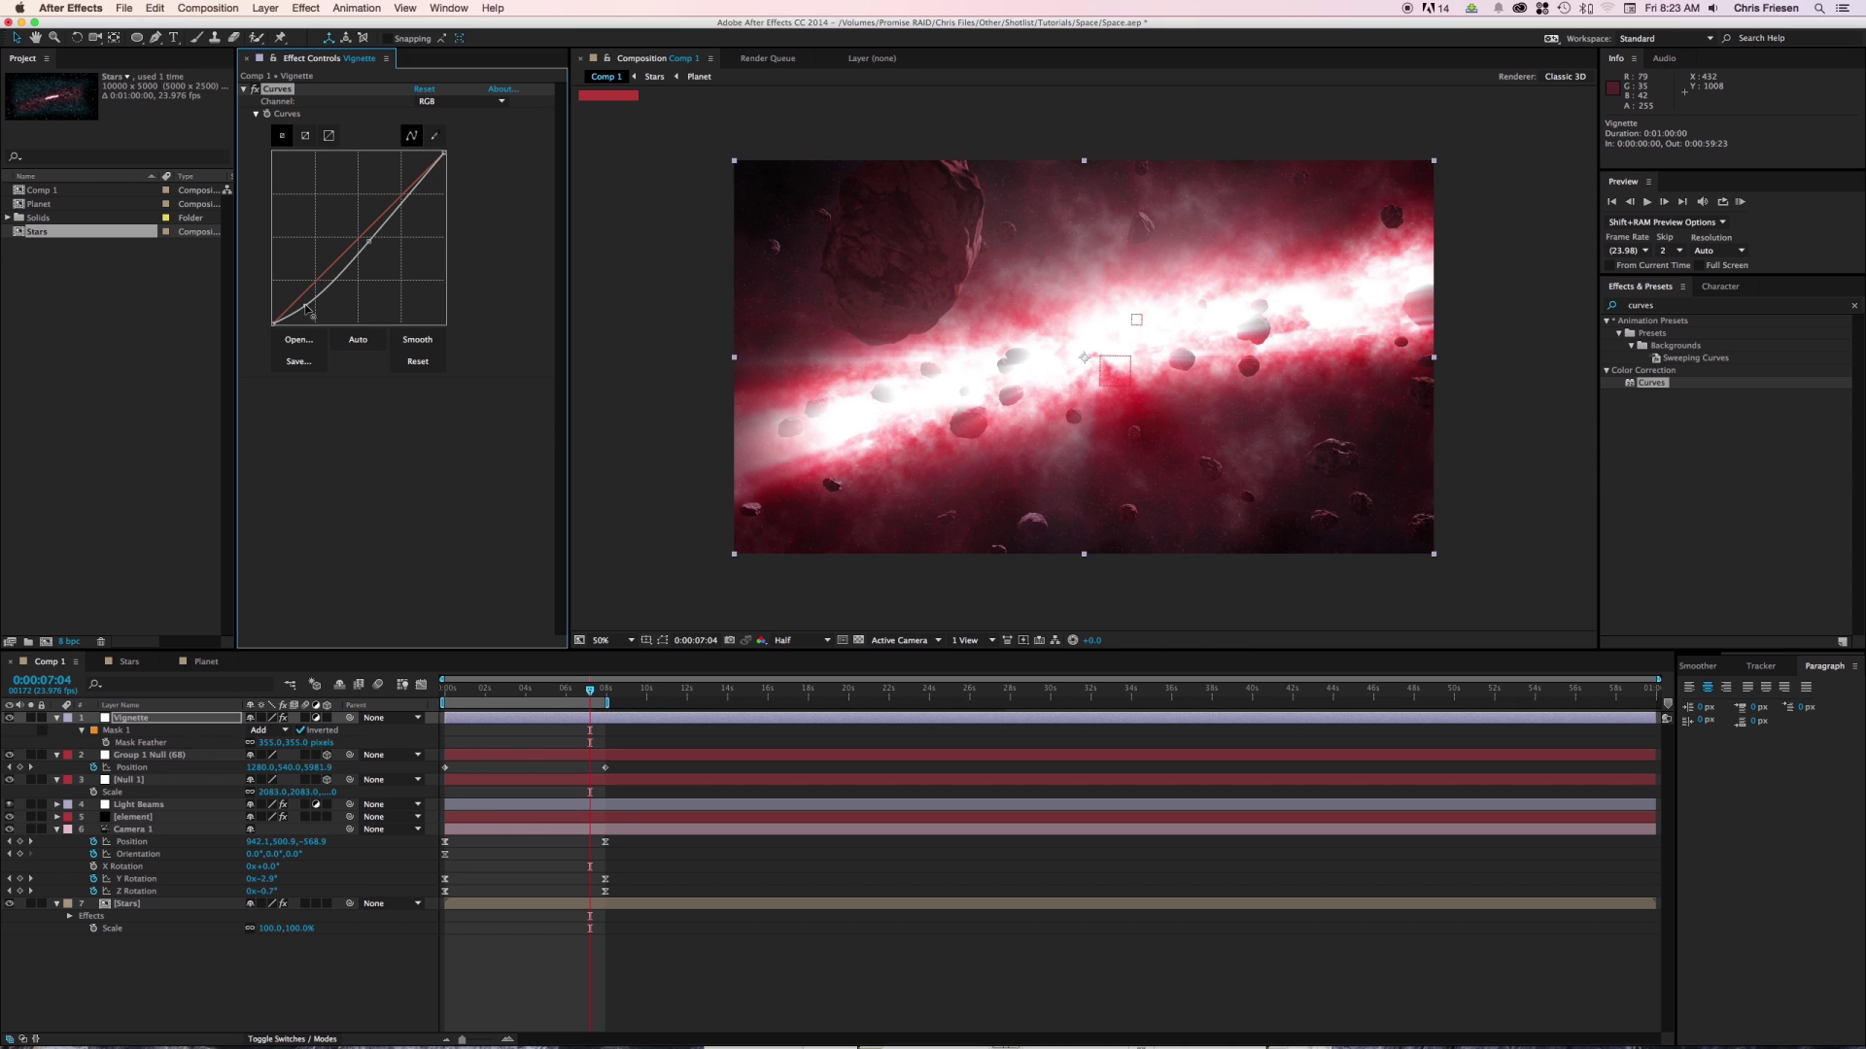
{"action": "left_click", "coordinate": [9, 718]}
{"action": "left_click", "coordinate": [9, 718]}
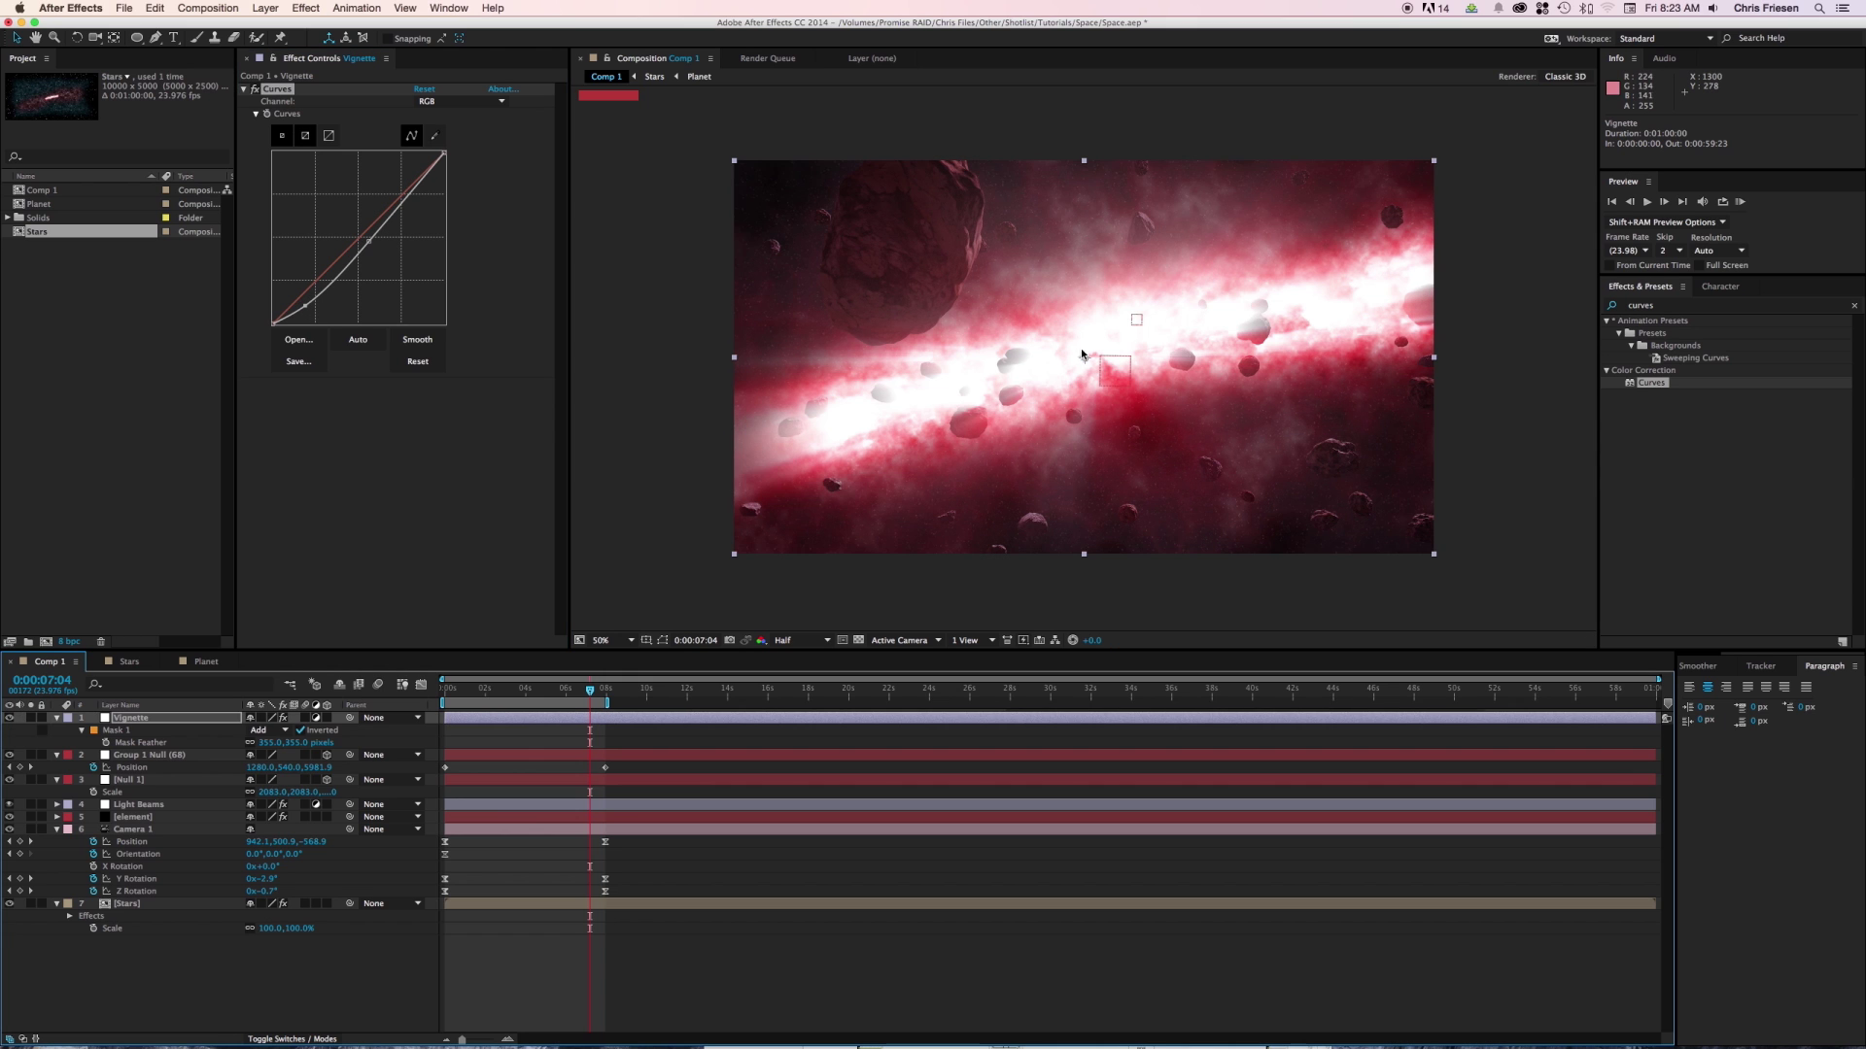